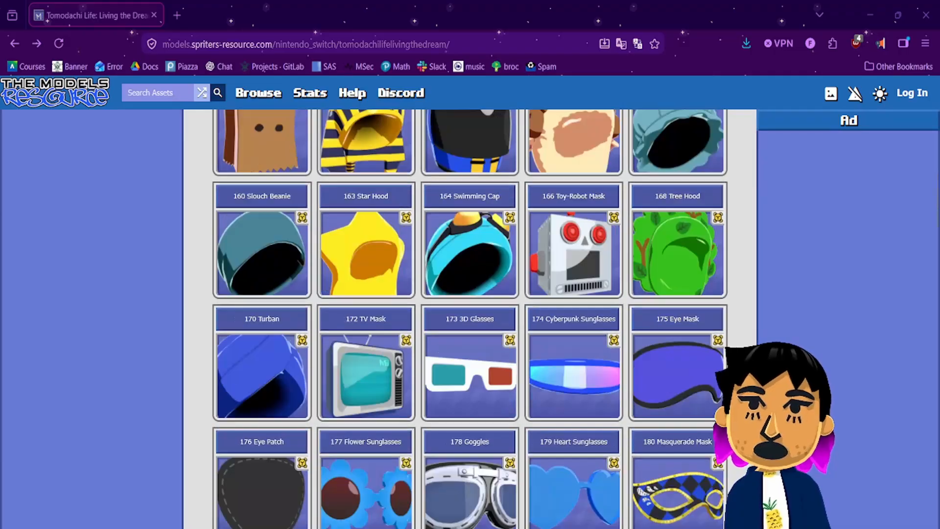
Look over the Tomodachi Life models on The Models Resource and the BodyBaseDefault files in the downloaded asset folder
scroll(469, 318, "down", 12)
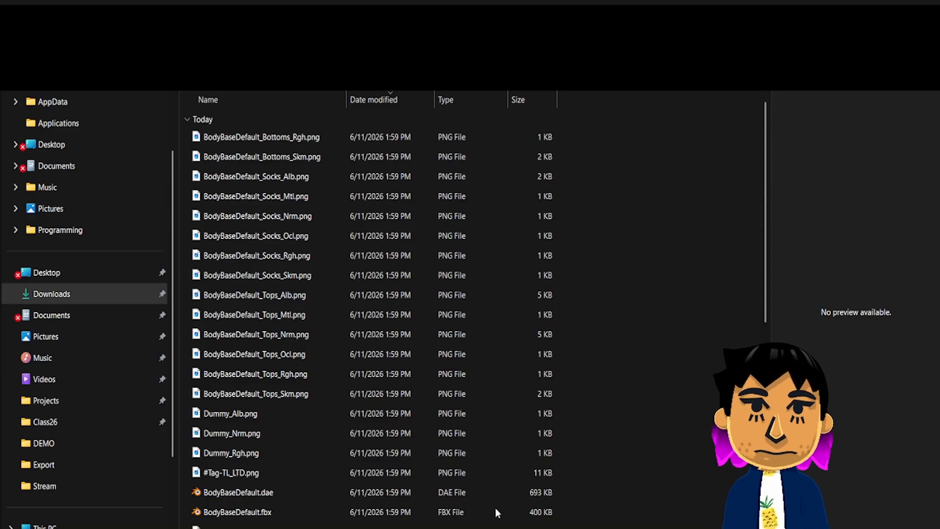
scroll(422, 253, "down", 7)
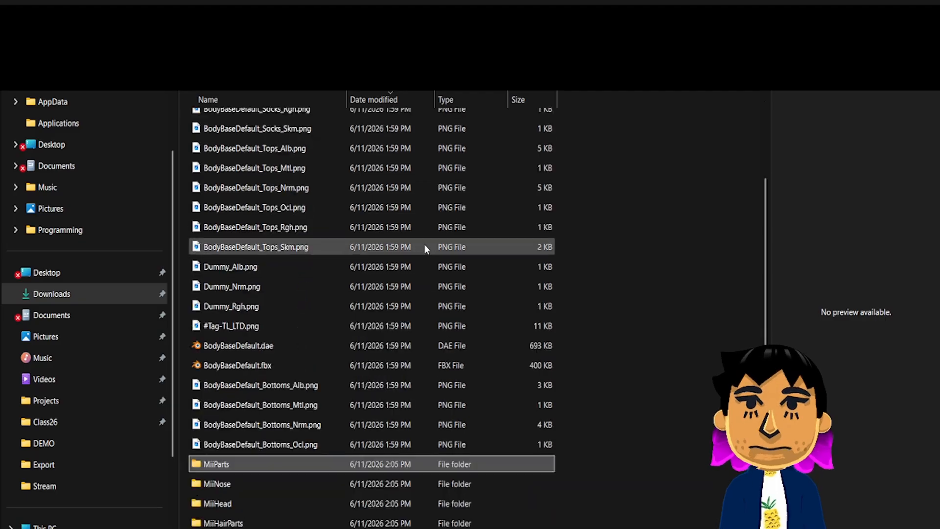
scroll(422, 278, "up", 7)
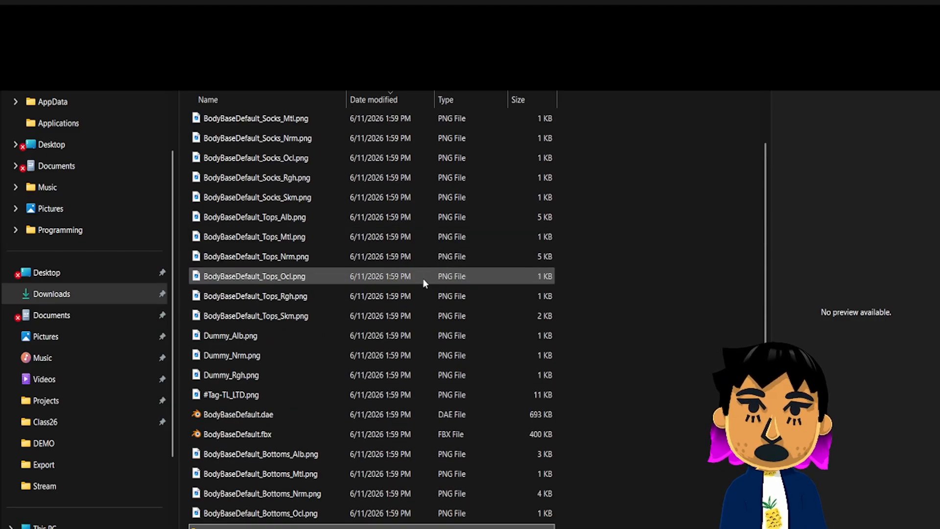
scroll(423, 278, "down", 1)
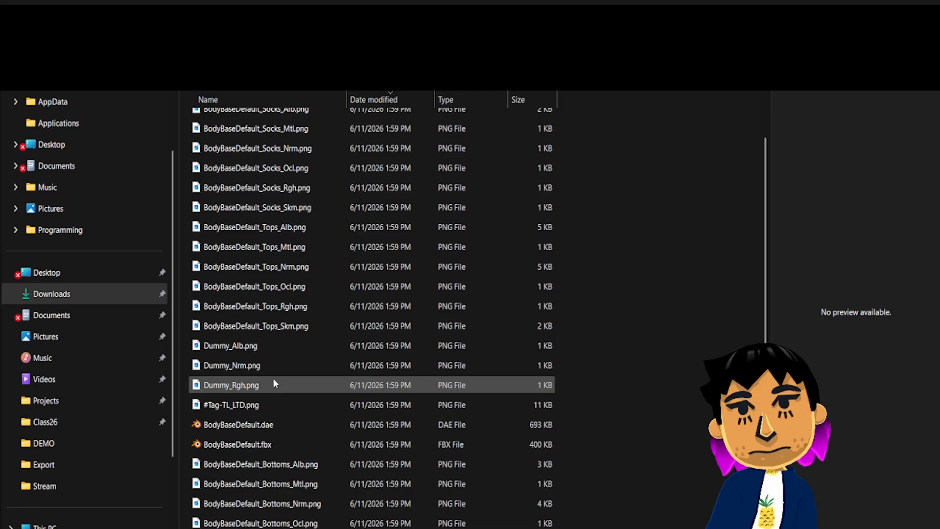
scroll(290, 310, "down", 5)
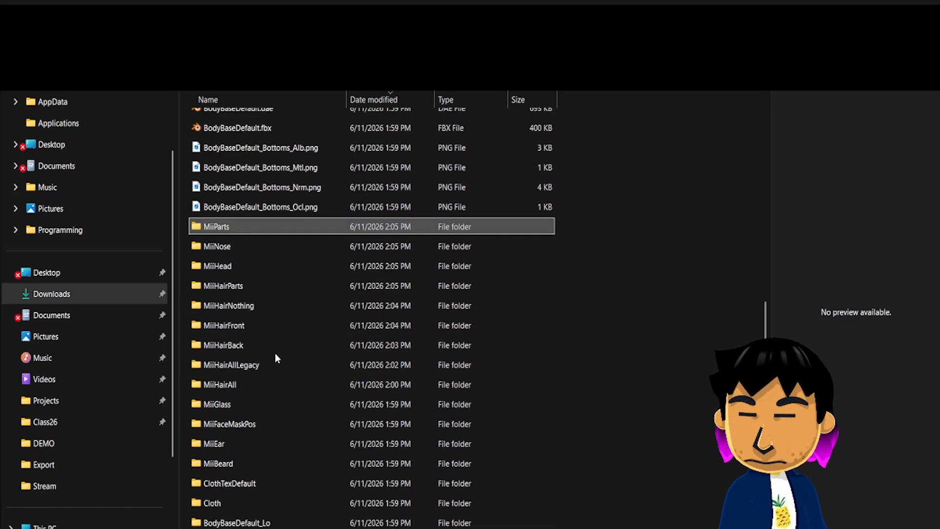
Look through the eye, eyebrow, mouth and beard textures in the MiiParts folder and return to the parent folder
double_click(213, 236)
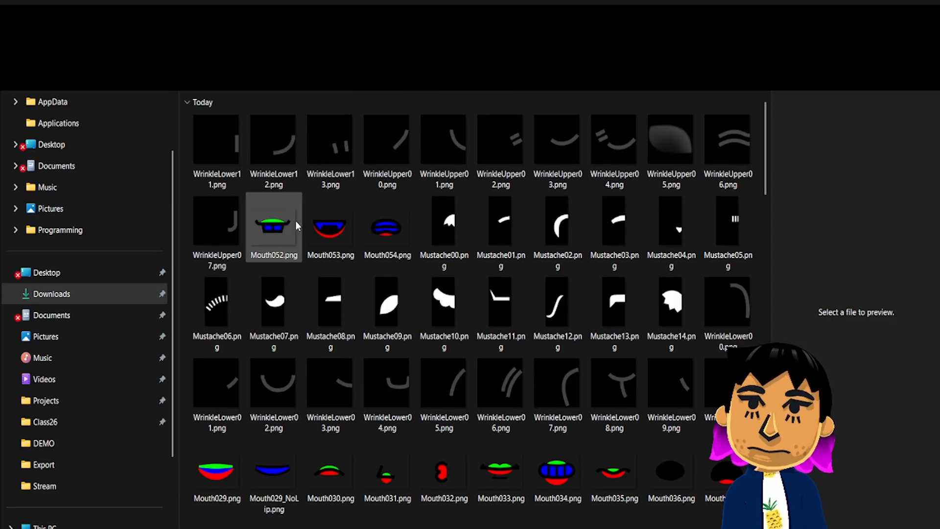
scroll(381, 236, "down", 10)
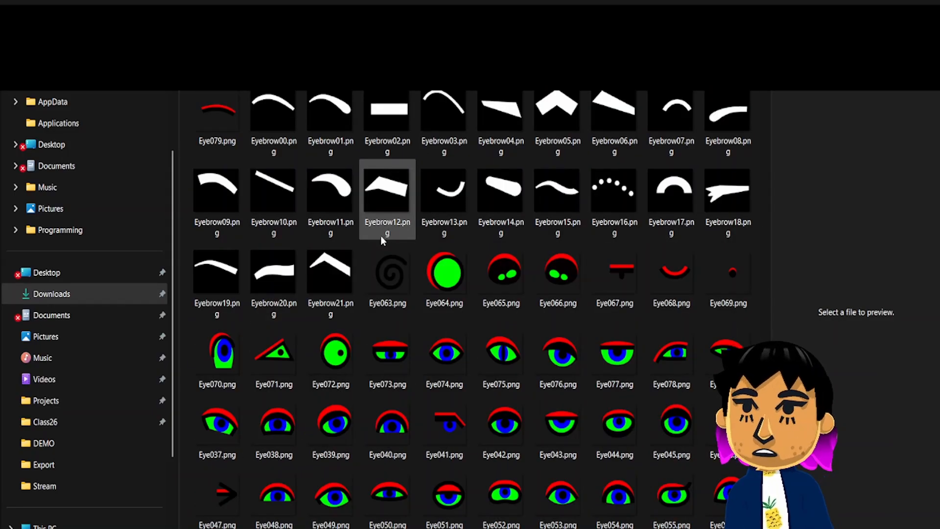
scroll(380, 236, "down", 5)
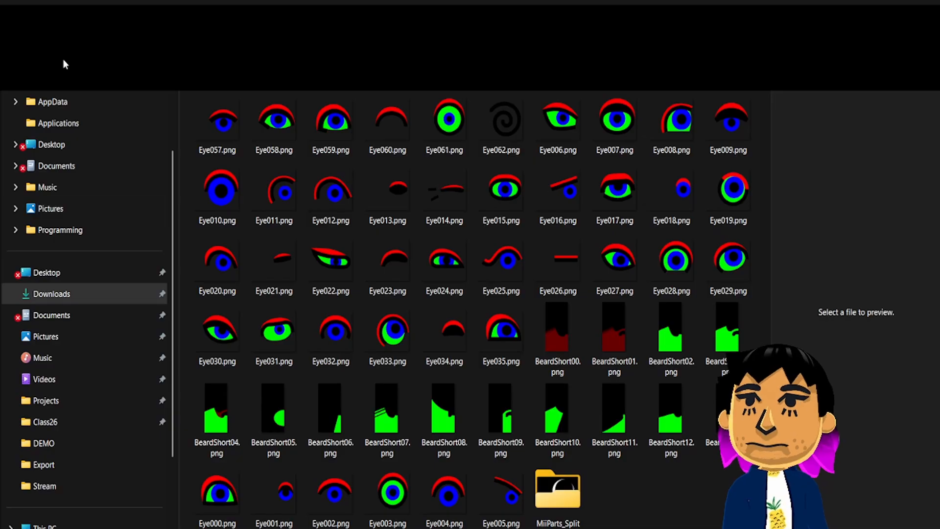
left_click(68, 38)
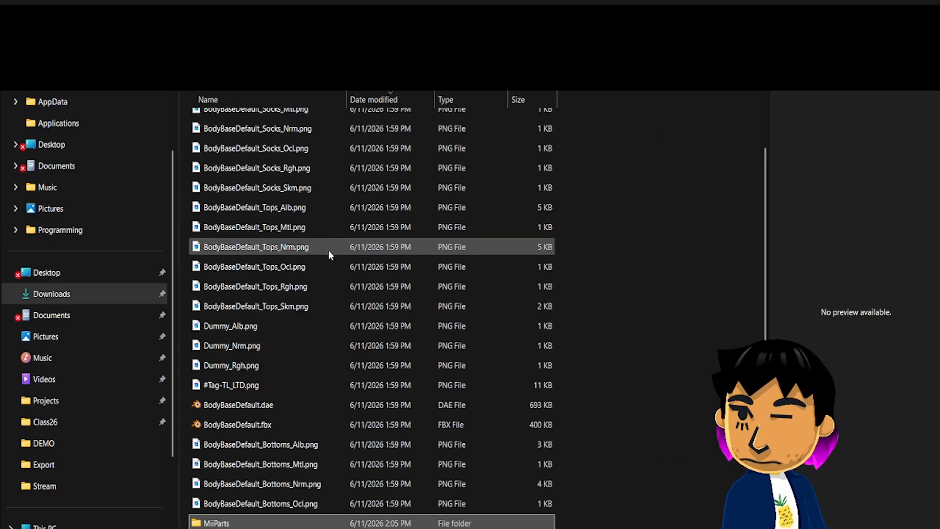
Check the head model files in the MiiHead folder and return to the parent folder
scroll(225, 402, "down", 5)
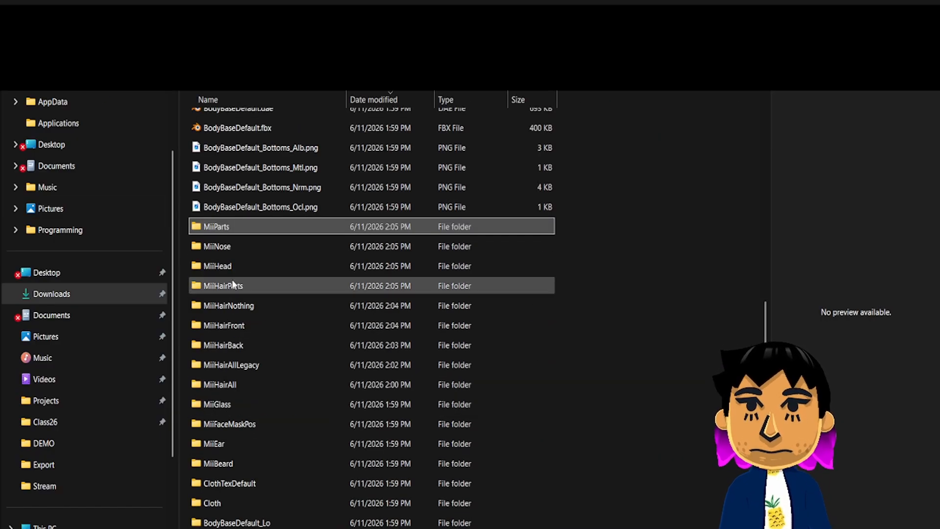
double_click(222, 269)
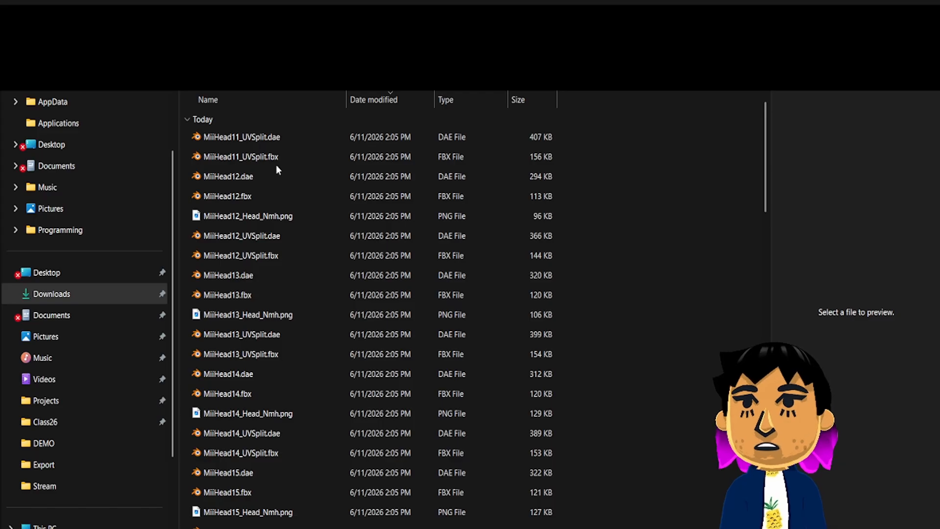
left_click(75, 43)
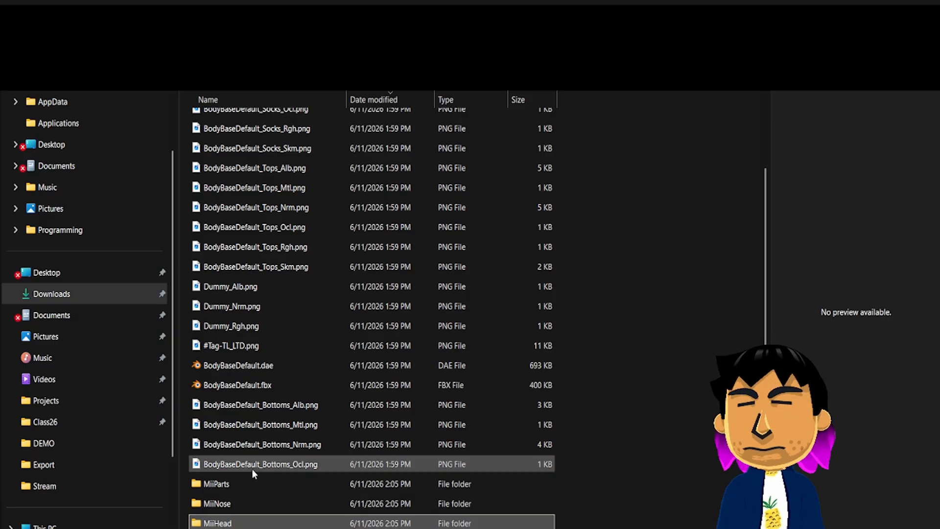
Examine the default clothing textures in the ClothTexDefault folder and return to the parent folder
scroll(252, 468, "down", 3)
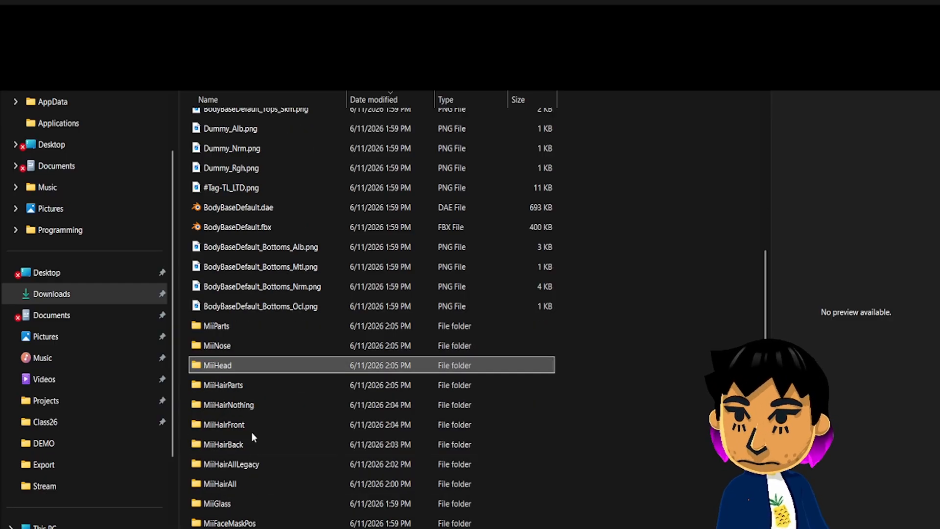
scroll(242, 416, "down", 2)
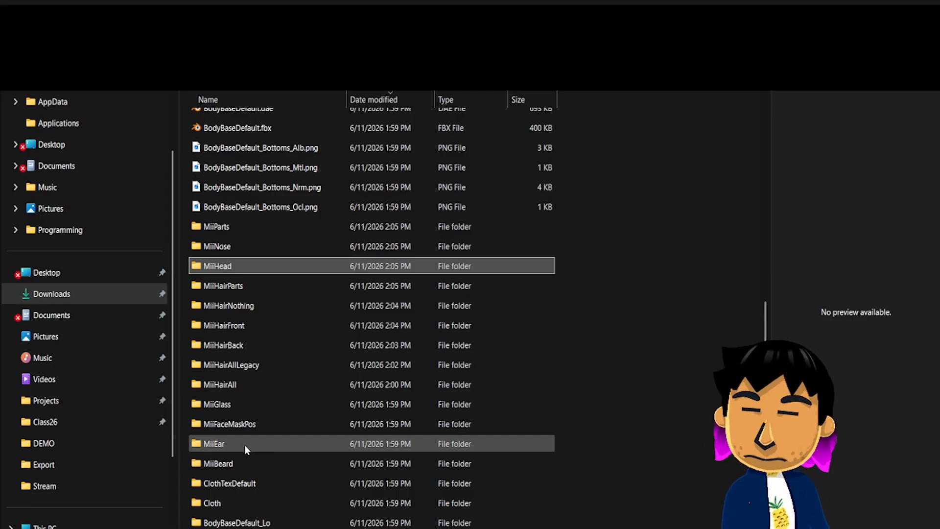
double_click(243, 483)
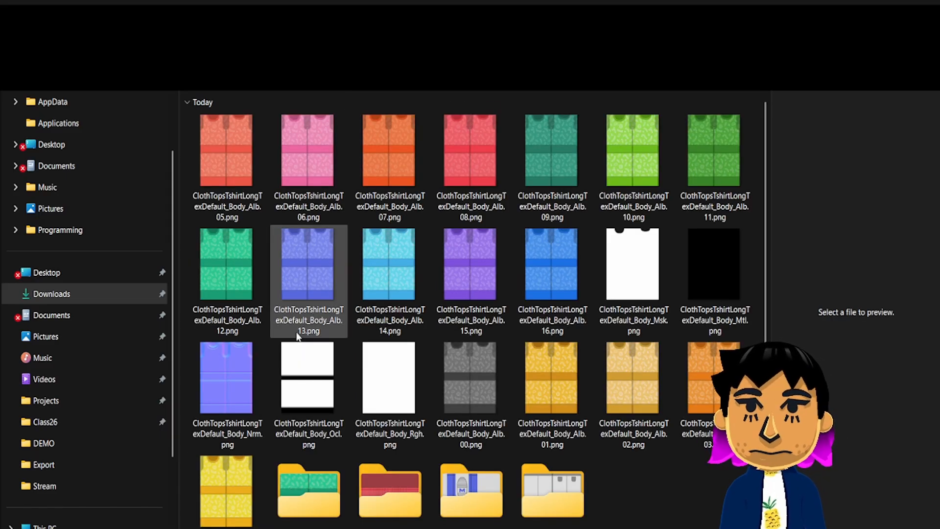
scroll(289, 237, "down", 1)
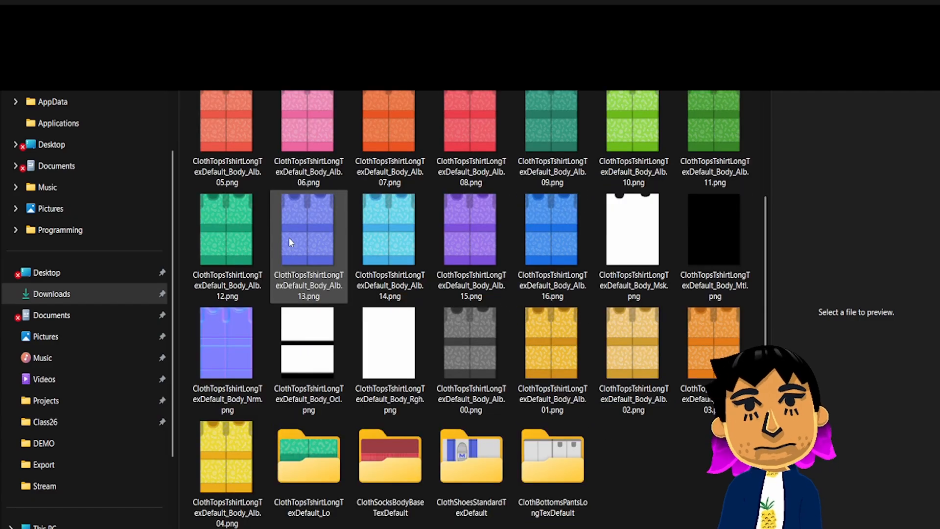
scroll(283, 267, "up", 1)
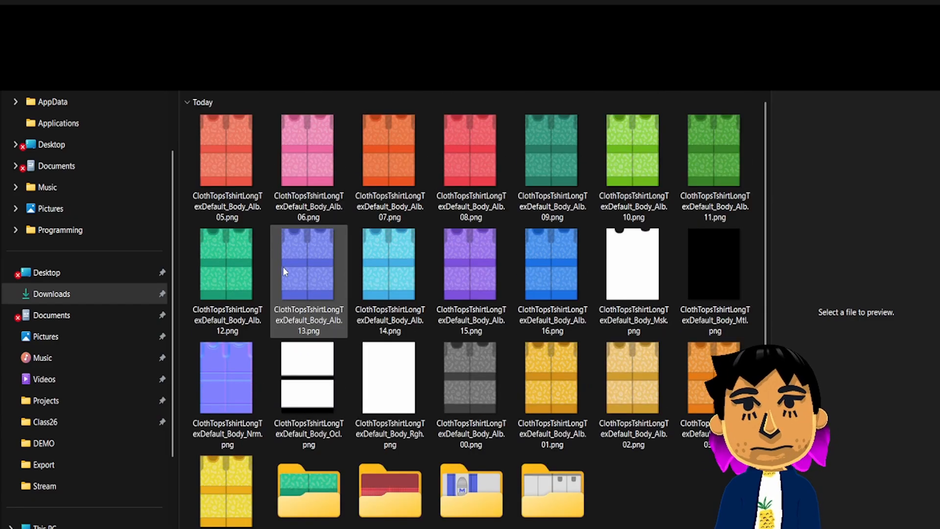
left_click(71, 49)
Look through the tops model files and clothing subfolders inside the Cloth folder
scroll(231, 464, "down", 1)
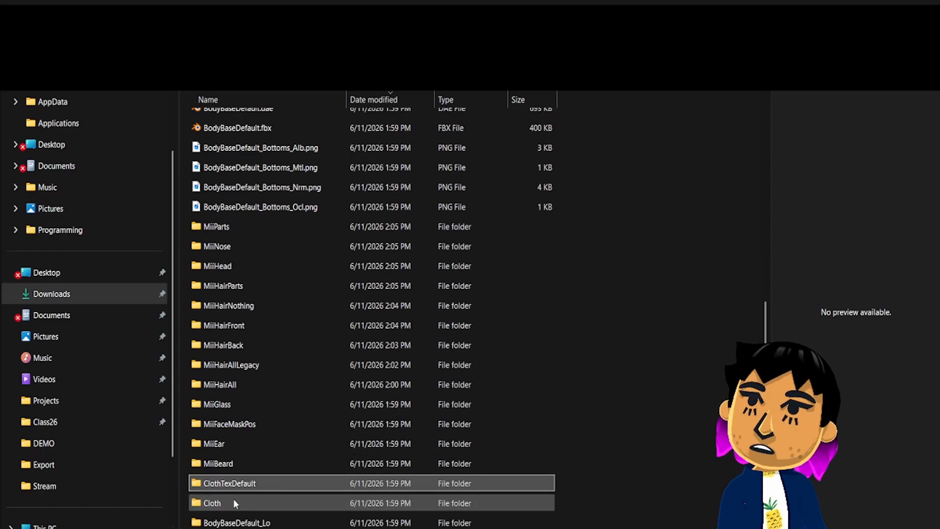
double_click(224, 494)
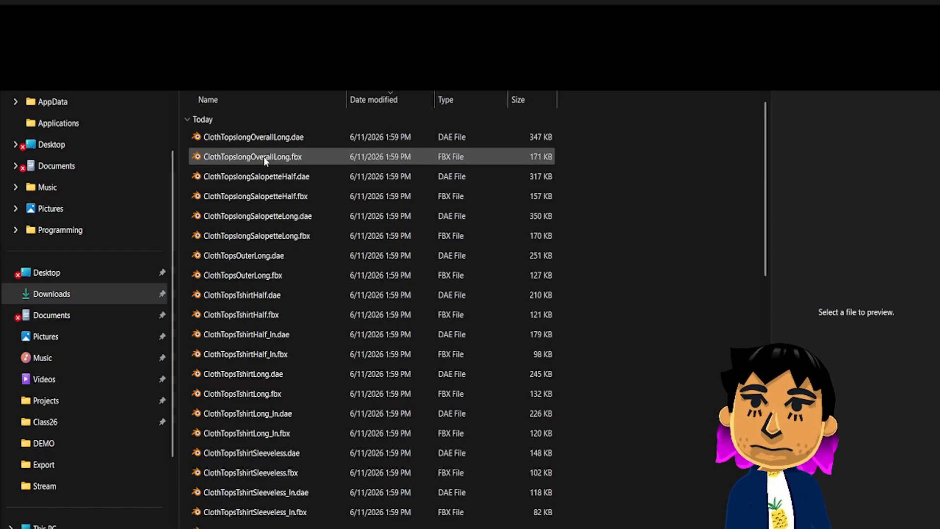
scroll(264, 142, "down", 10)
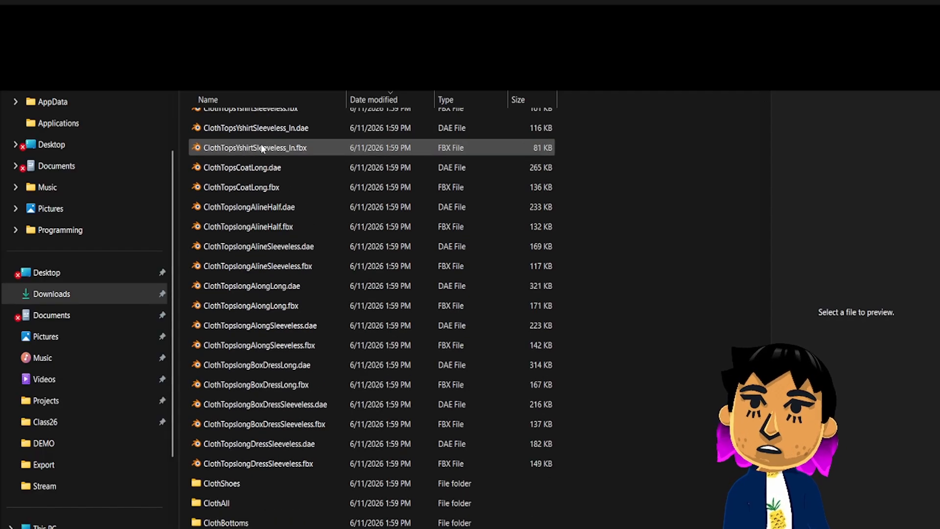
scroll(276, 212, "up", 10)
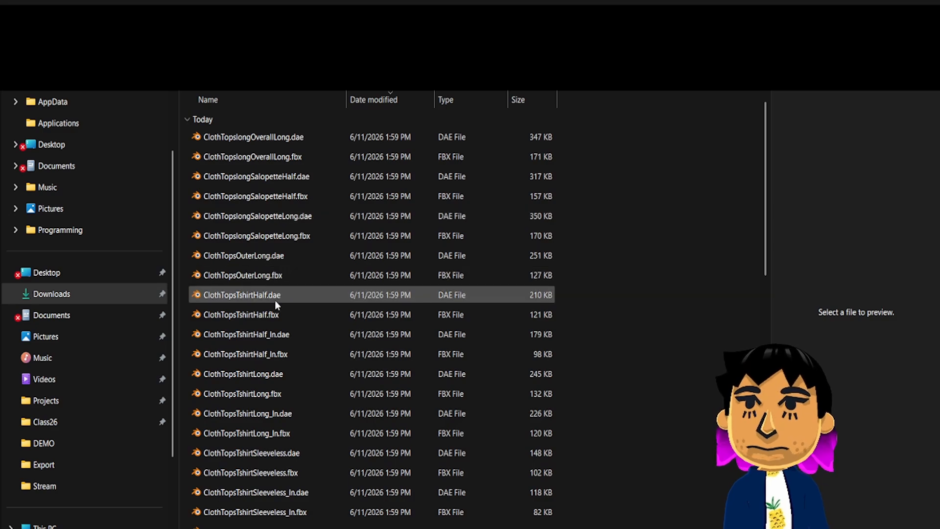
scroll(275, 303, "down", 5)
scroll(276, 307, "down", 1)
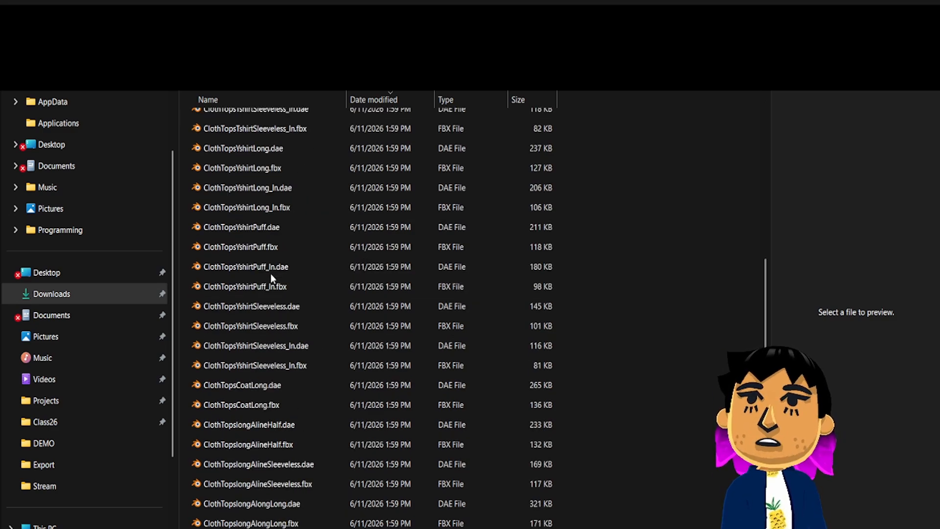
scroll(275, 253, "down", 4)
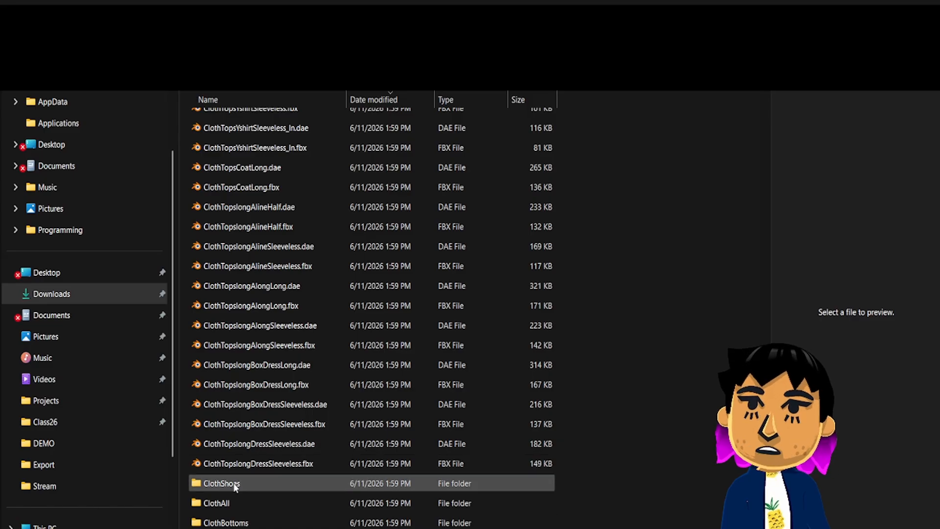
View the full-body outfit models in the ClothAll subfolder and return to the Cloth folder
left_click(232, 507)
double_click(232, 507)
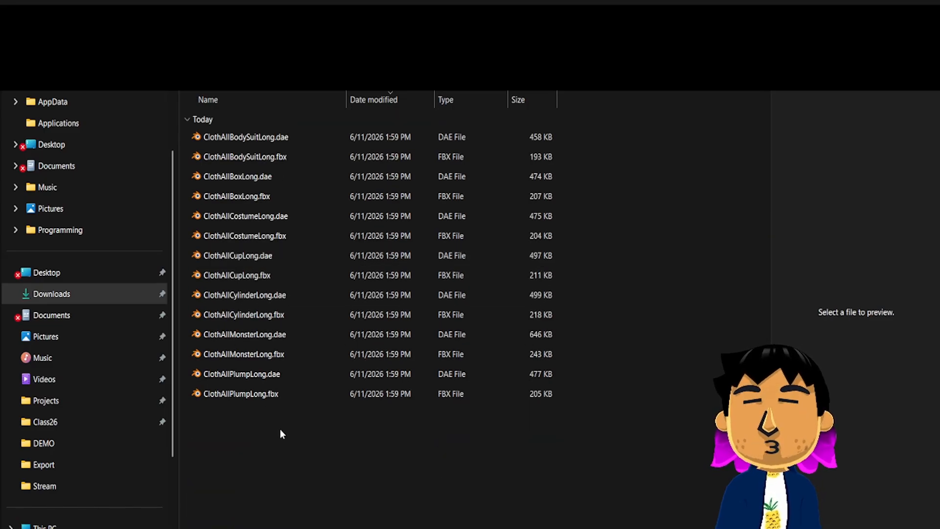
left_click(71, 44)
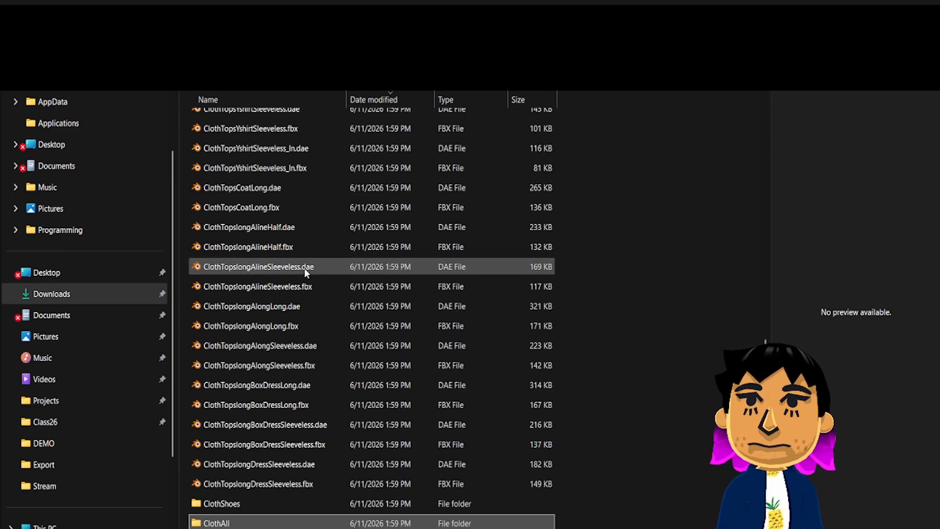
Review the tops models in the Cloth folder again and recheck the ClothAll subfolder's outfit models
scroll(301, 265, "up", 10)
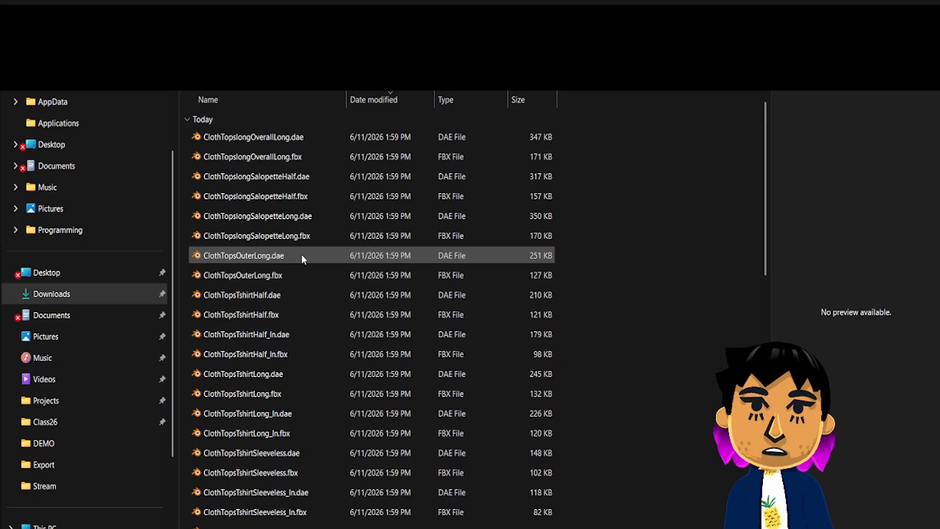
scroll(289, 294, "down", 10)
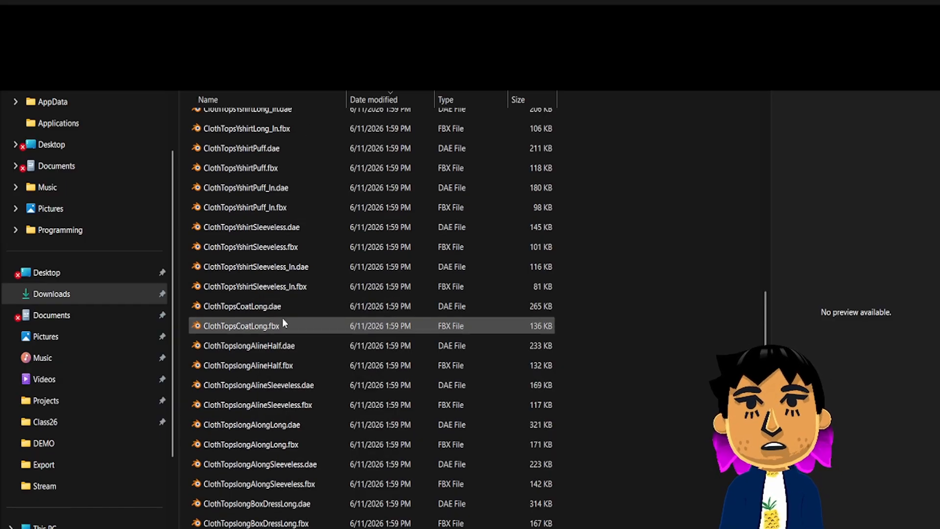
left_click(267, 497)
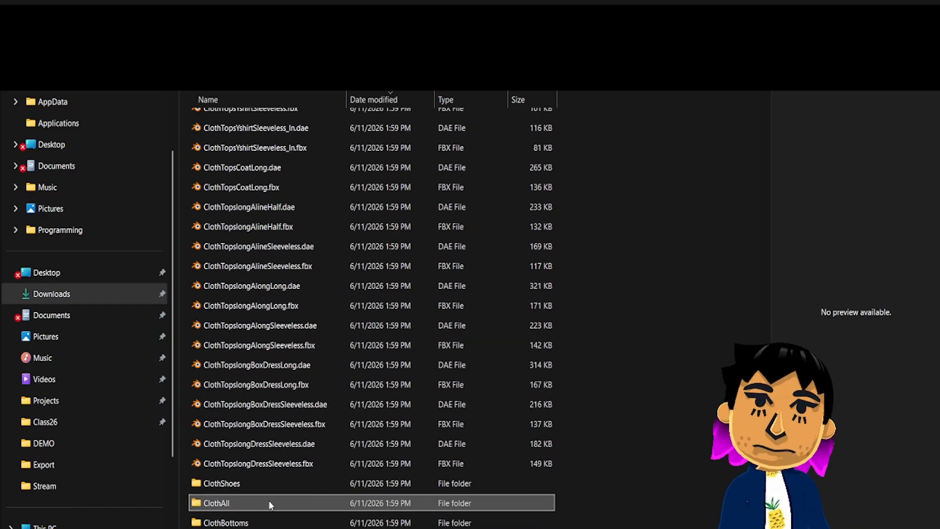
double_click(268, 500)
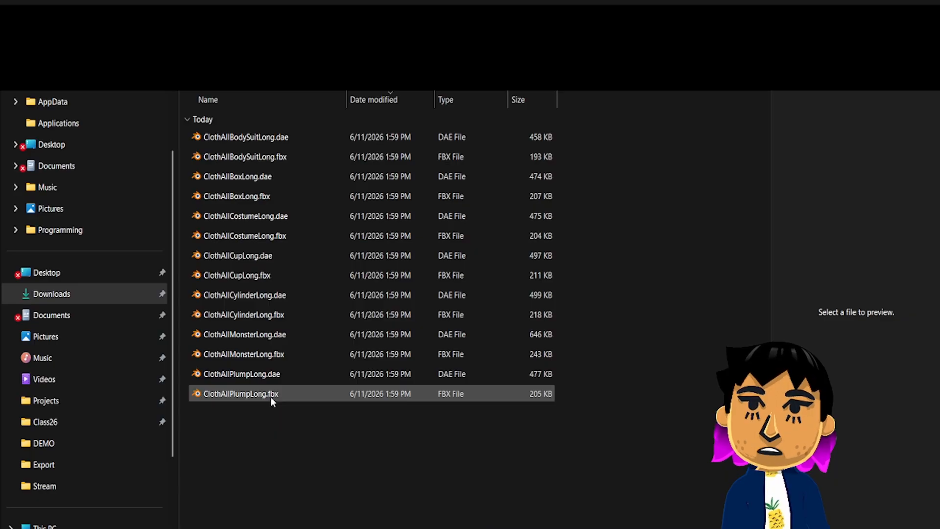
left_click(73, 43)
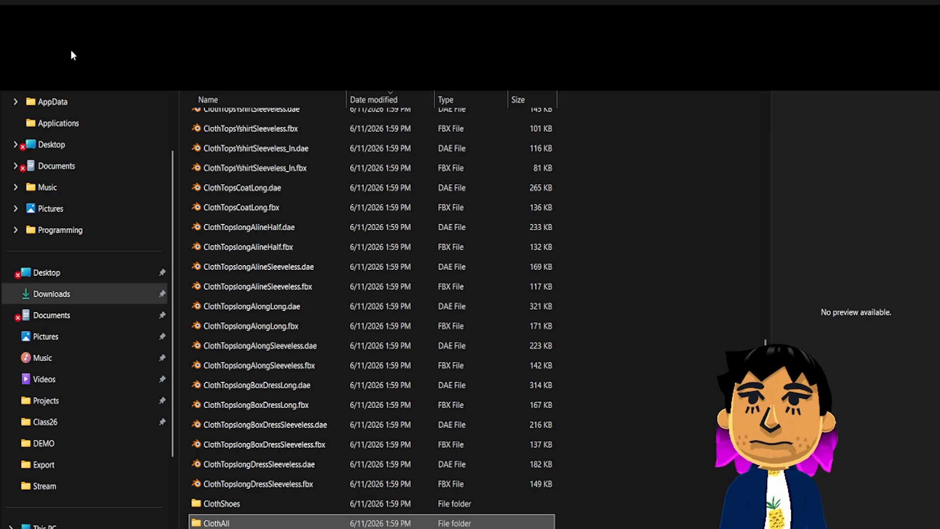
Preview the Dummy_Rgh.png and Dummy_Nrm.png textures in the main asset folder
scroll(312, 179, "up", 1)
scroll(309, 201, "up", 3)
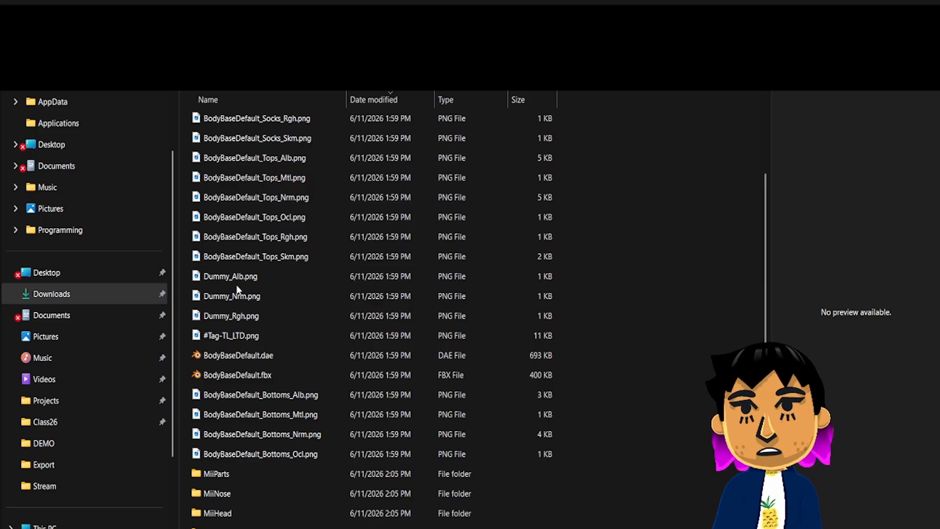
left_click(240, 320)
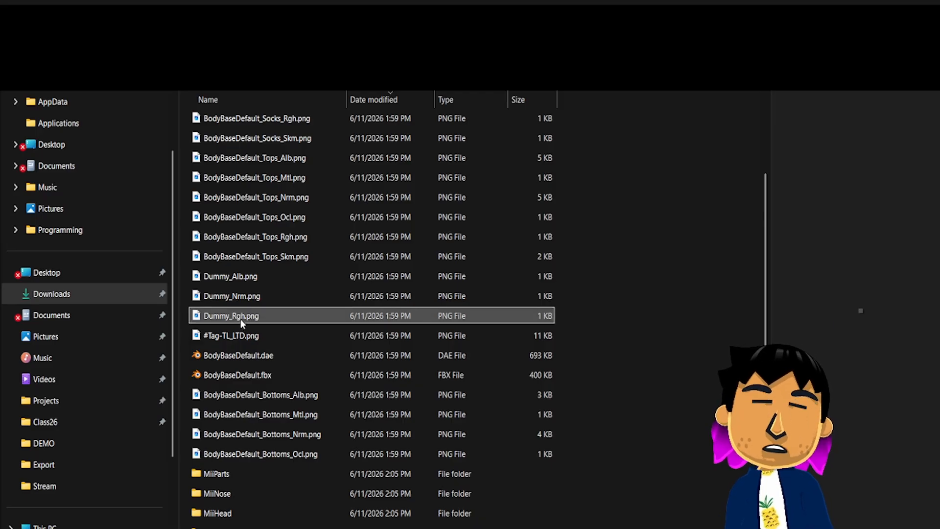
left_click(240, 295)
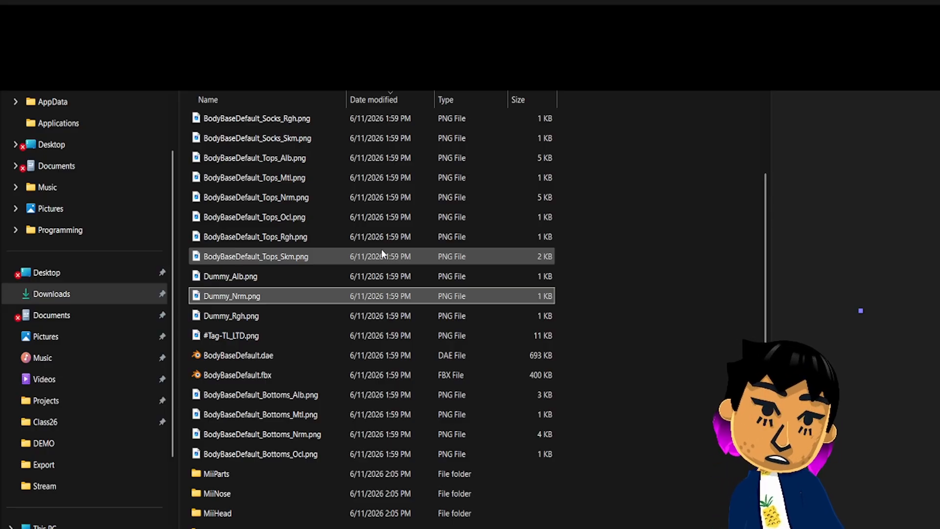
Switch to the Blender scene containing the Mii character
left_click(508, 527)
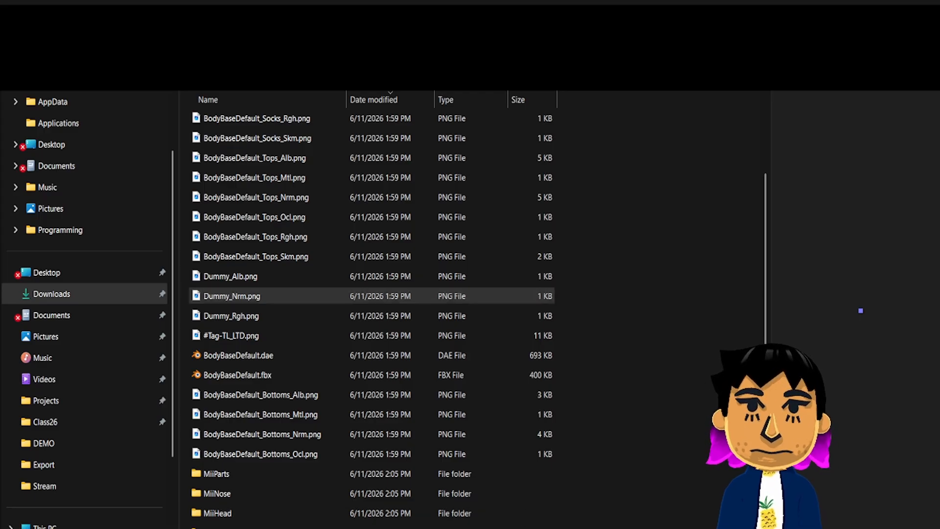
key("alt+Tab")
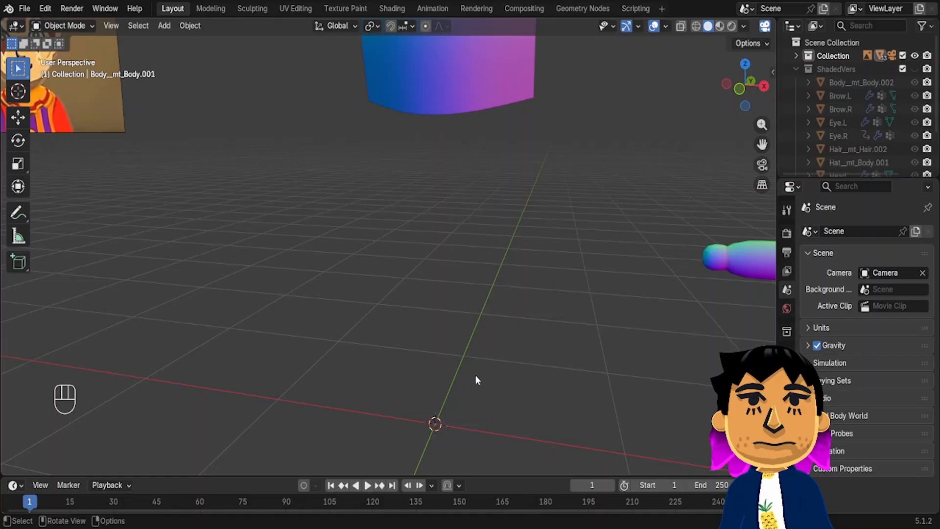
Select all the pieces of the segmented Mii body at the scene origin and clear their scale
middle_click_drag(477, 375, 534, 392)
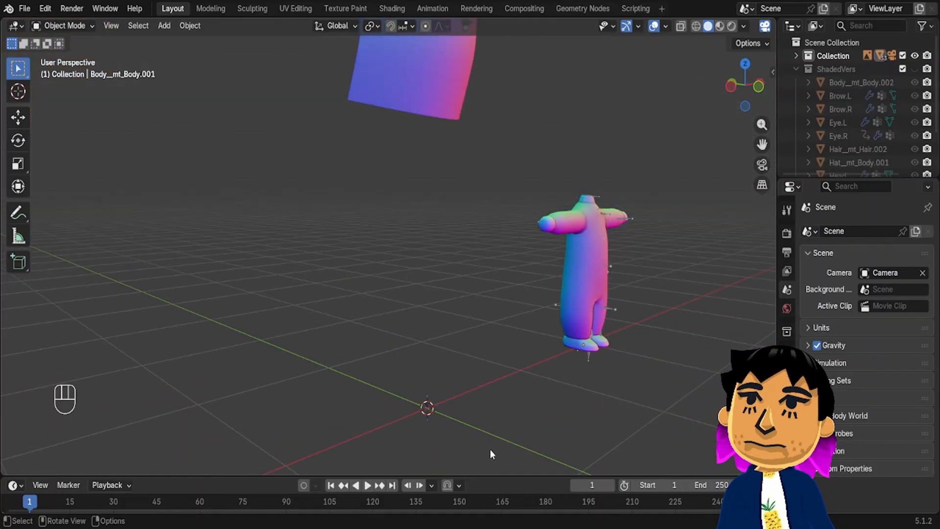
left_click_drag(490, 448, 355, 357)
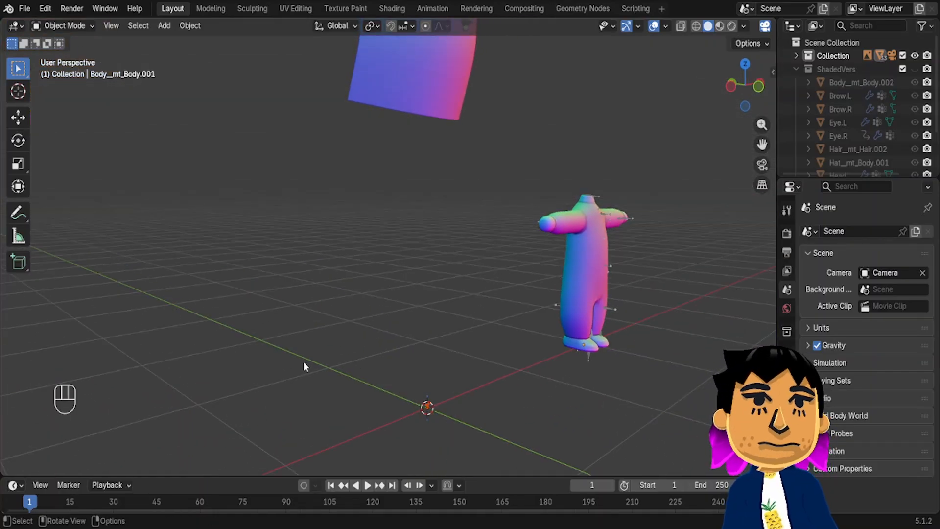
key("KP_Decimal")
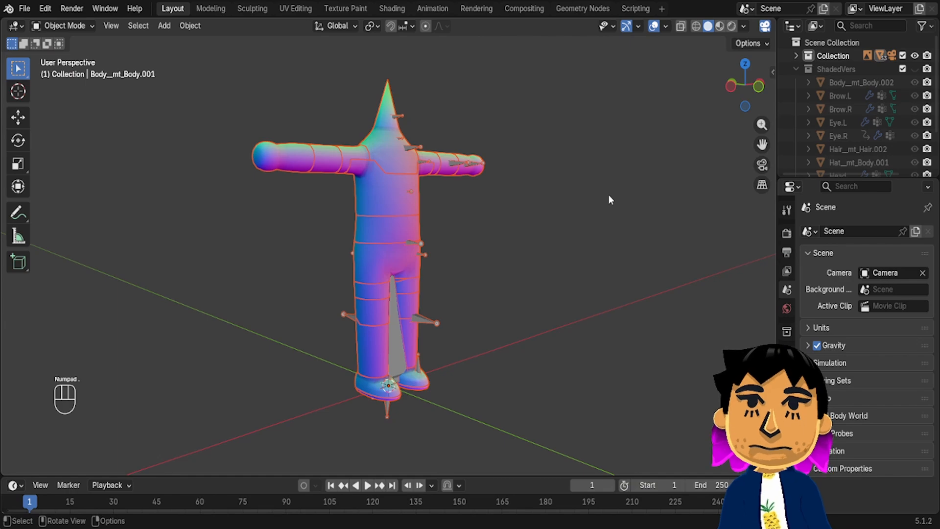
scroll(607, 195, "down", 3)
right_click(547, 177)
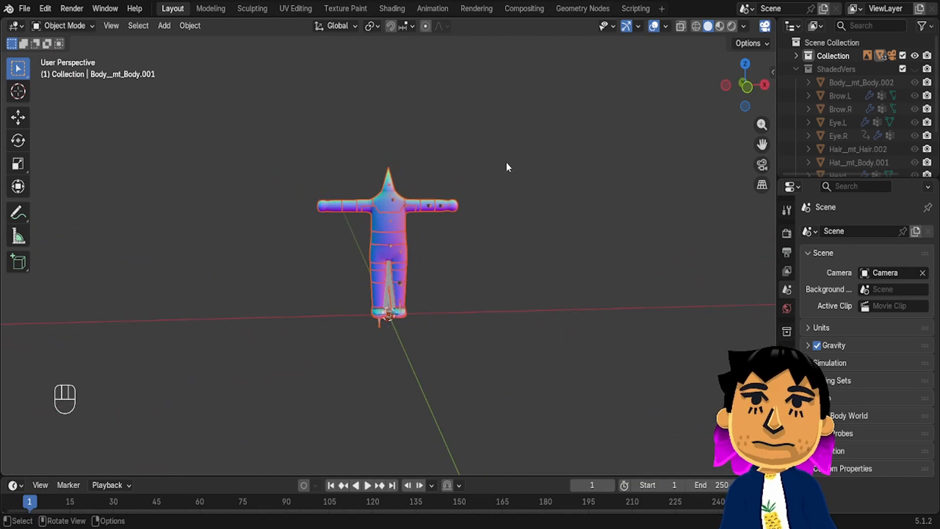
key("alt+s")
key("KP_Decimal")
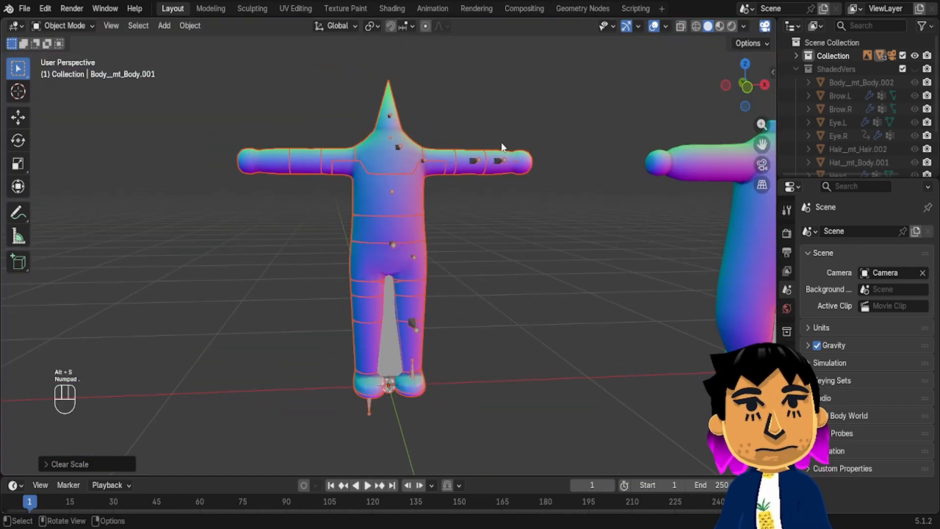
Inspect how the body is split by selecting its chest, hip, leg and sock pieces individually from back and front
middle_click_drag(455, 196, 647, 200)
left_click(399, 214)
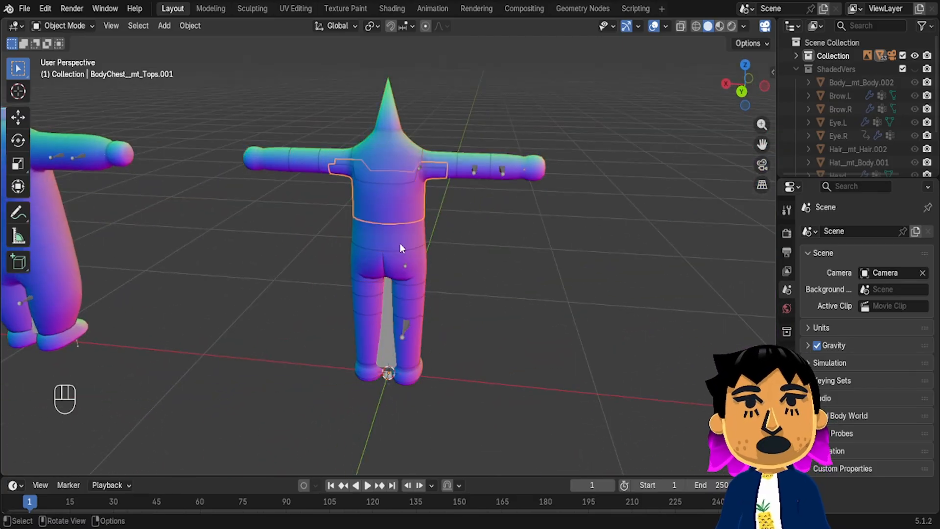
left_click(399, 242)
left_click(420, 273)
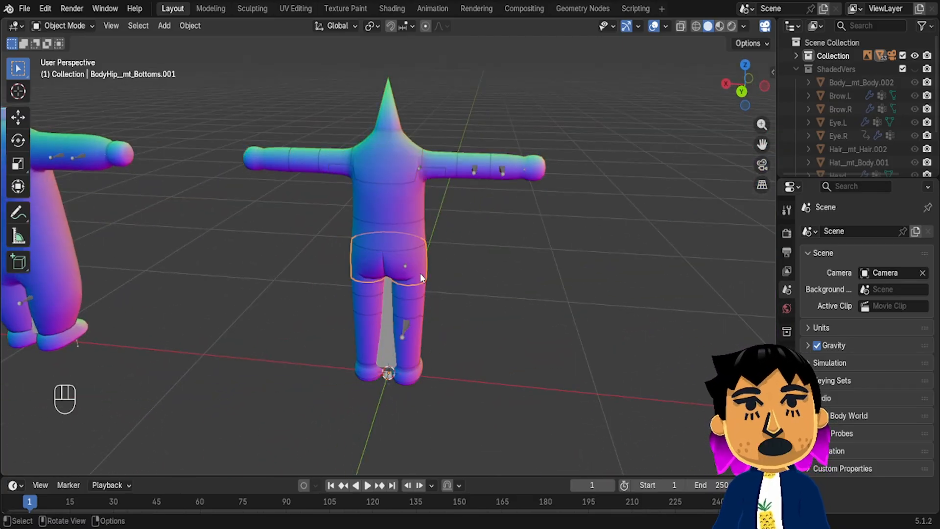
left_click(417, 300)
left_click(414, 321)
middle_click_drag(533, 264, 428, 203)
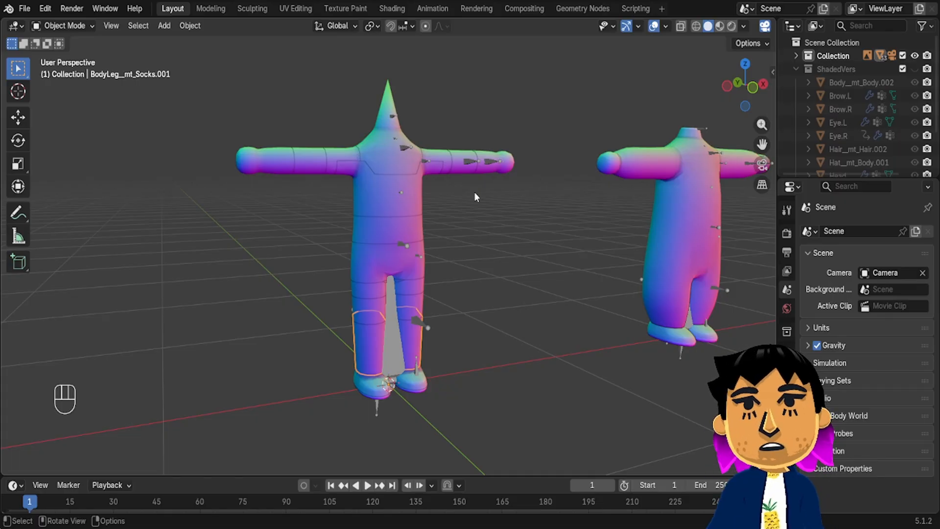
middle_click_drag(474, 191, 407, 193)
left_click(415, 198)
scroll(424, 198, "up", 3)
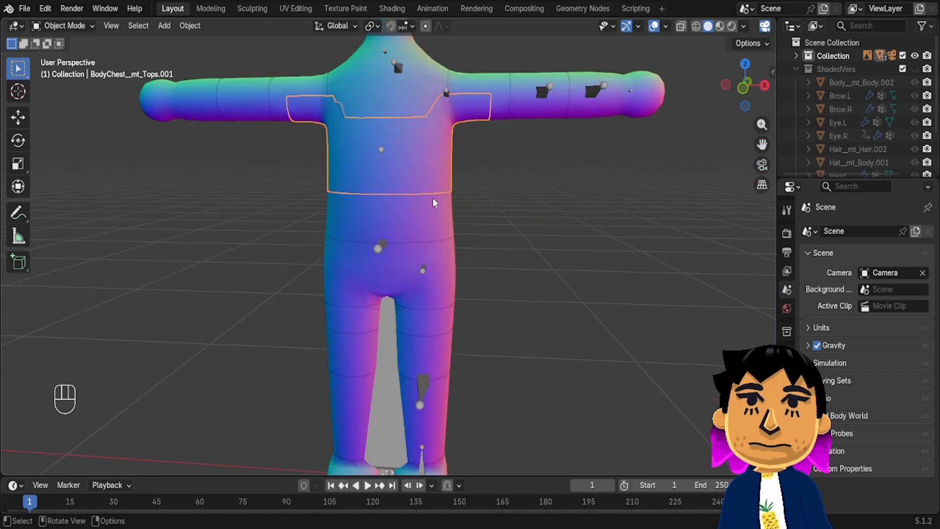
Select all the segmented body's pieces with the chest piece active and join them into one object
scroll(443, 198, "down", 2)
middle_click_drag(532, 373, 544, 371)
scroll(543, 370, "down", 4)
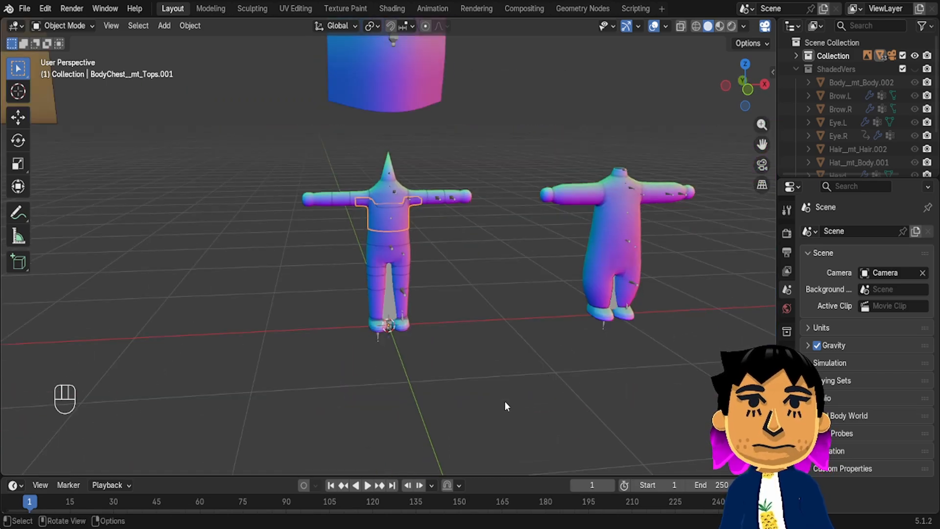
left_click_drag(507, 377, 286, 139)
scroll(391, 248, "up", 3)
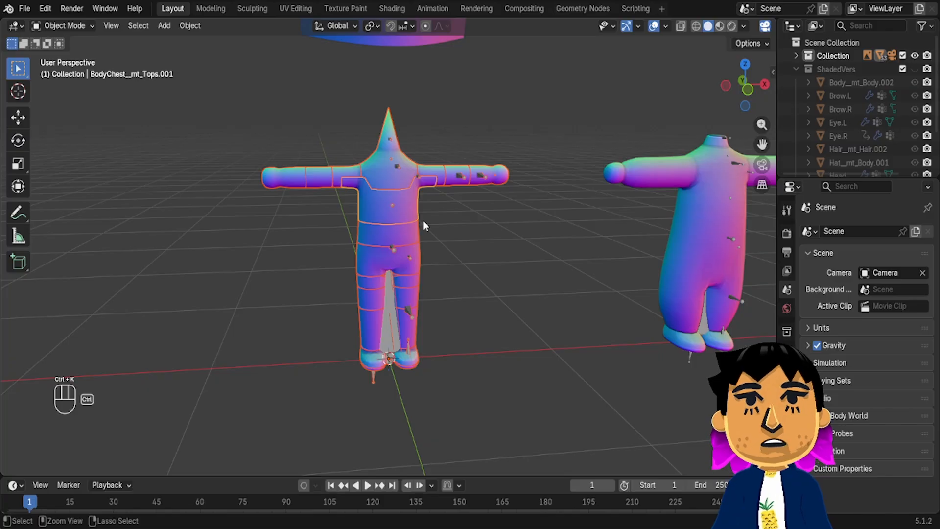
left_click(411, 213, "shift")
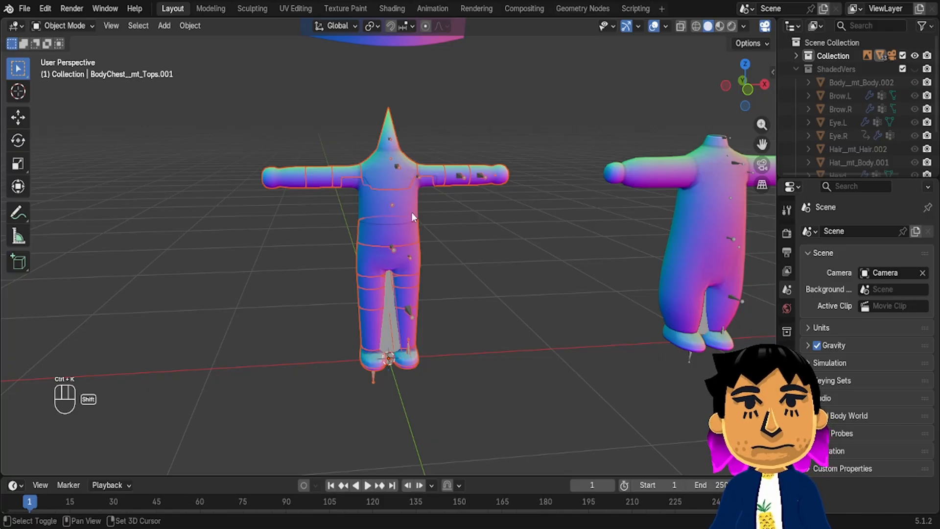
right_click(411, 213, "shift")
left_click(400, 199, "shift")
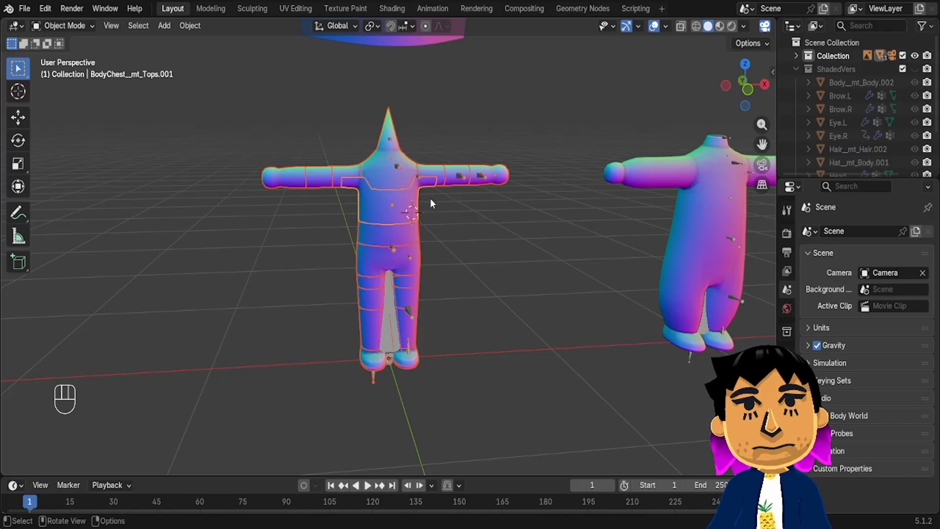
key("ctrl+j")
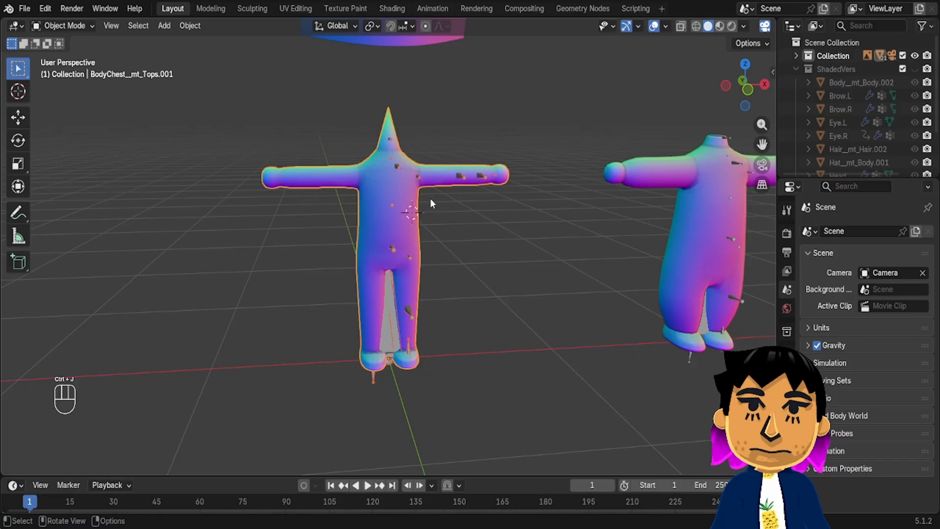
Select every object in the scene and enter Edit Mode on their meshes
scroll(475, 155, "up", 2)
scroll(474, 155, "down", 3)
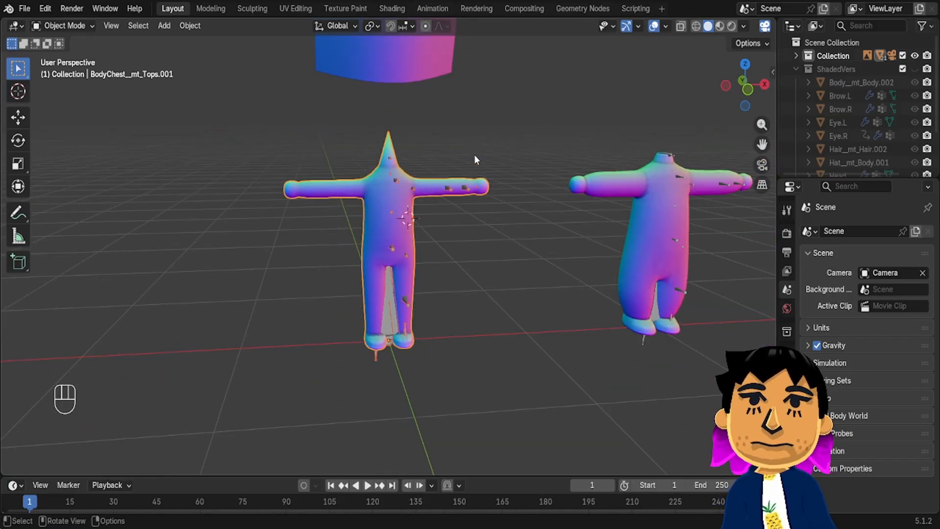
scroll(505, 155, "down", 3)
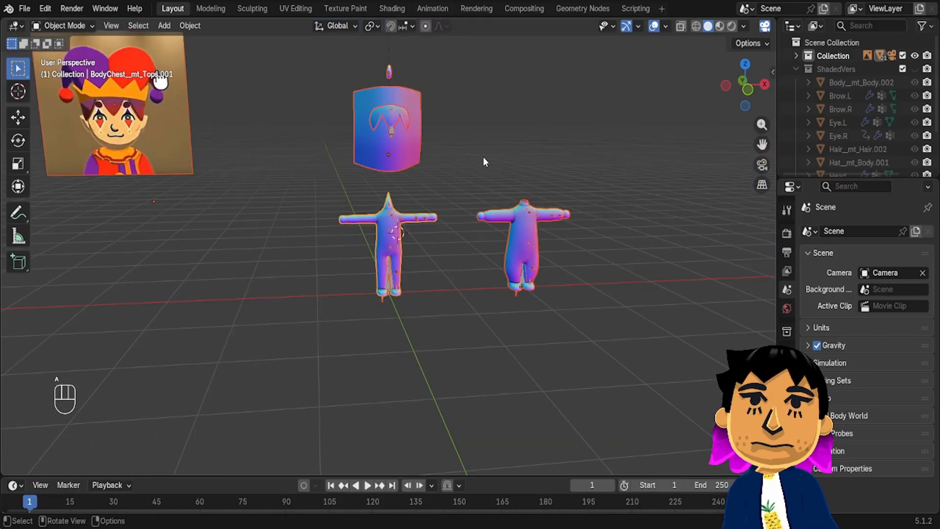
key("Tab")
scroll(453, 169, "up", 6)
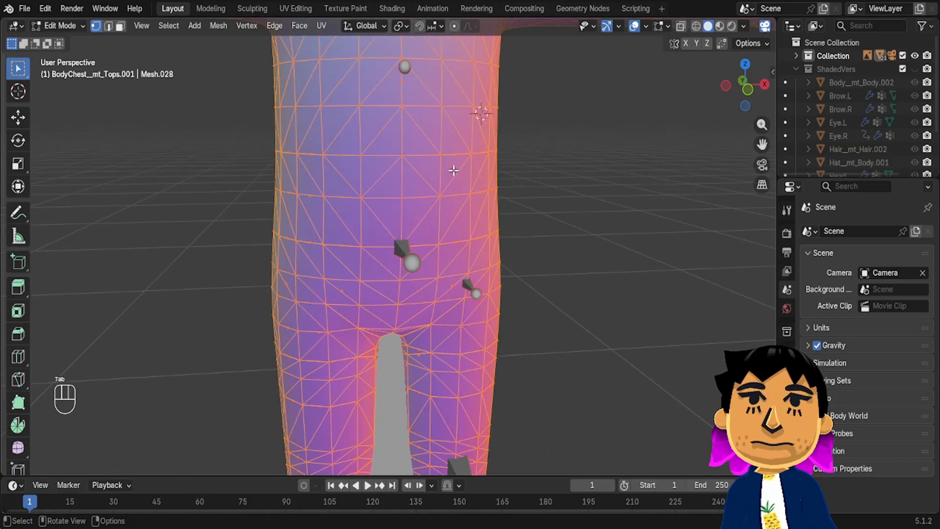
mouse_move(453, 170)
middle_mouse_down()
mouse_move(524, 153)
mouse_move(504, 162)
mouse_move(487, 205)
mouse_move(579, 180)
mouse_move(602, 205)
mouse_move(481, 235)
mouse_move(350, 218)
mouse_move(428, 204)
mouse_move(429, 171)
mouse_move(458, 195)
mouse_move(520, 174)
mouse_move(450, 162)
middle_mouse_up()
Hide all mesh faces to isolate and delete the leftover loose vertices, and reveal the hidden geometry
scroll(357, 210, "down", 9)
scroll(357, 210, "up", 3)
key("3")
scroll(430, 153, "down", 5)
key("a")
key("h")
key("1")
key("x")
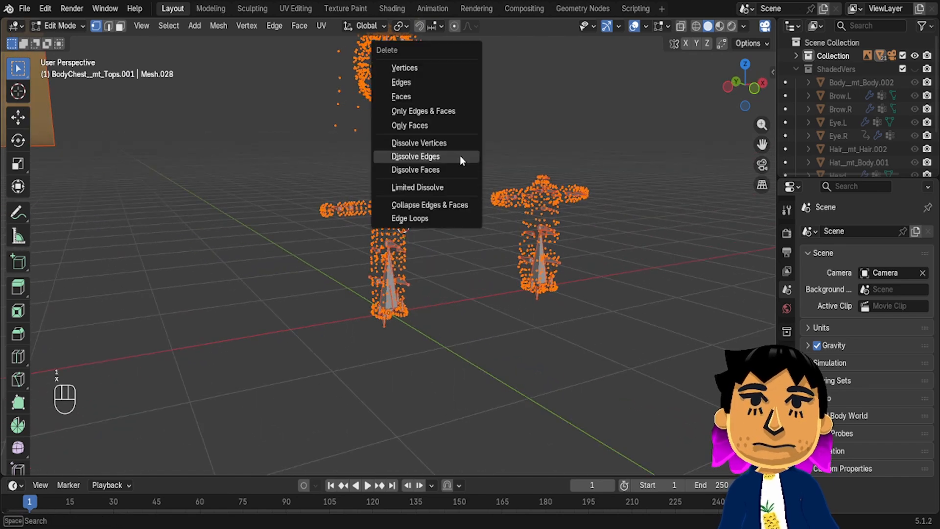
left_click(438, 69)
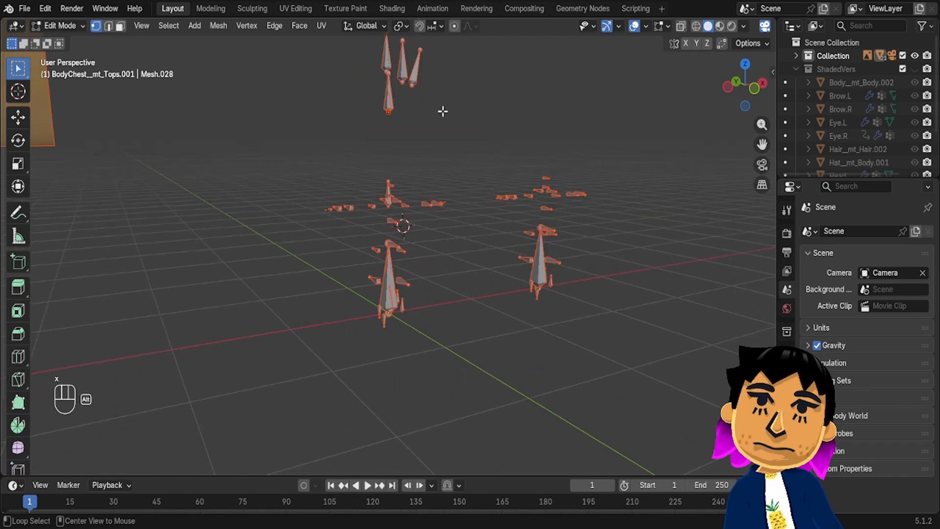
key("alt+h")
Convert the triangles of all the selected meshes to quads
scroll(413, 209, "up", 5)
scroll(410, 216, "up", 4)
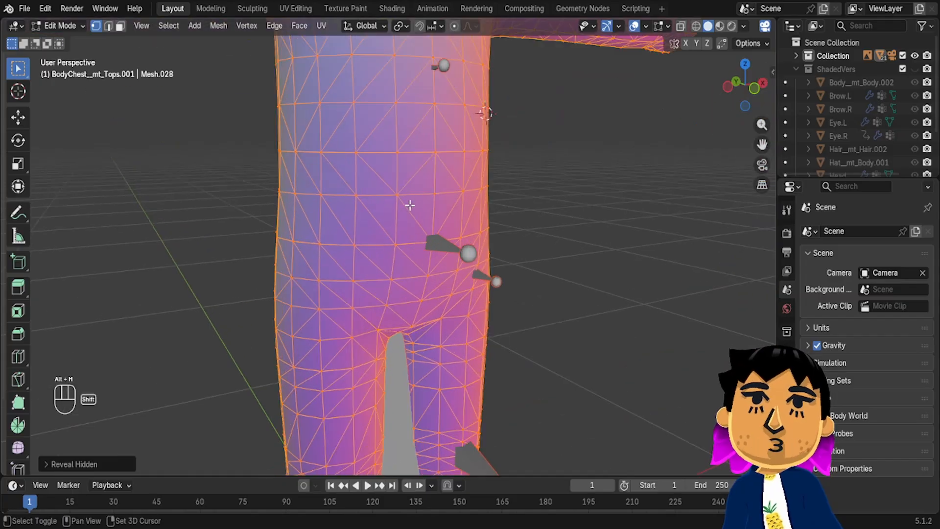
middle_click_drag(411, 144, 410, 298, "shift")
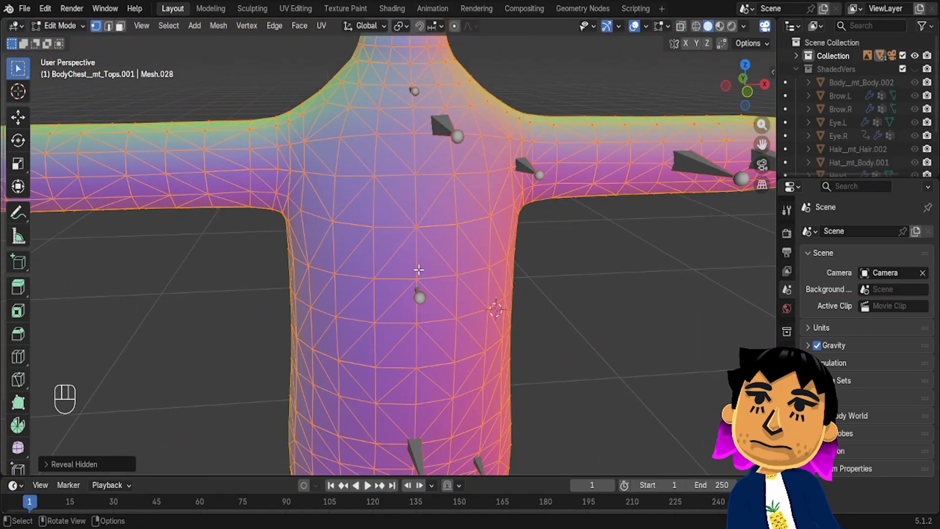
key("alt")
key("alt+j")
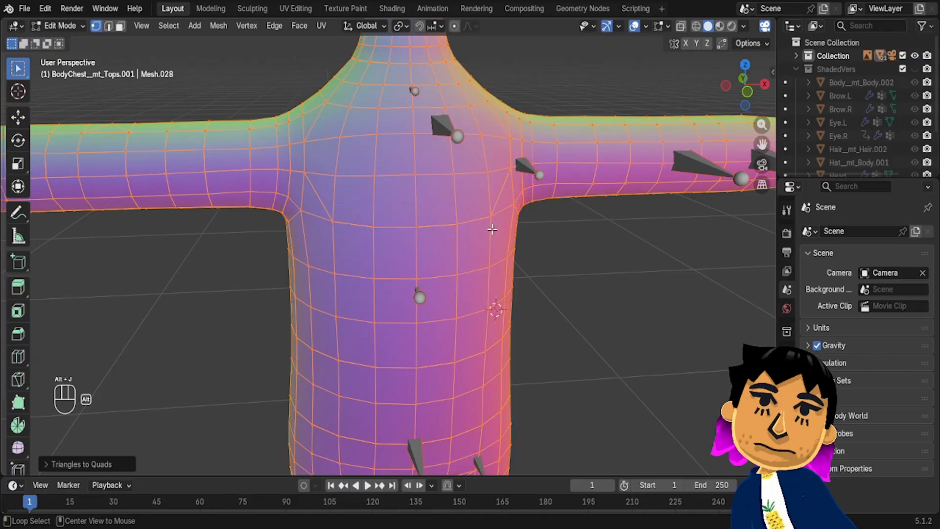
Knife-cut an edge on the joined body's arm from the star-shaped vertex to the adjacent upper vertex nearer the shoulder
middle_click_drag(550, 195, 536, 261)
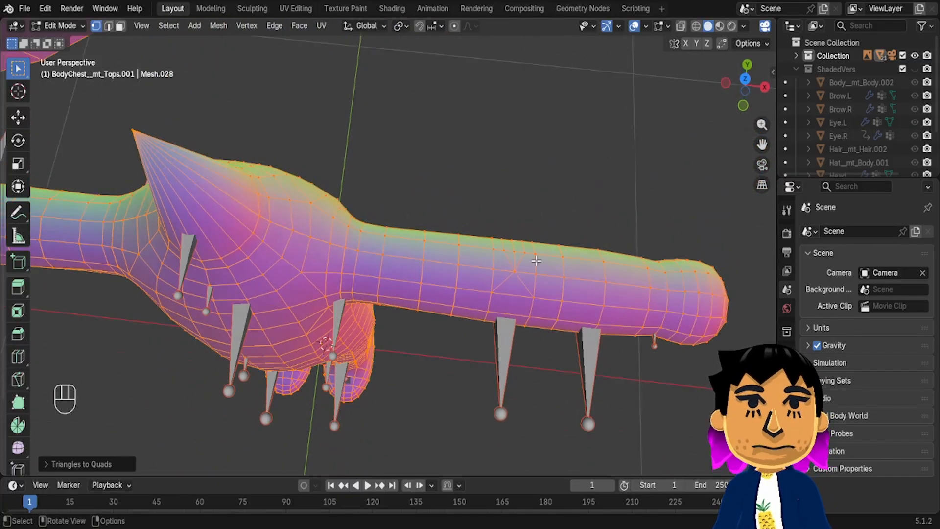
middle_click_drag(471, 262, 448, 176)
scroll(440, 169, "up", 3)
left_click(456, 176)
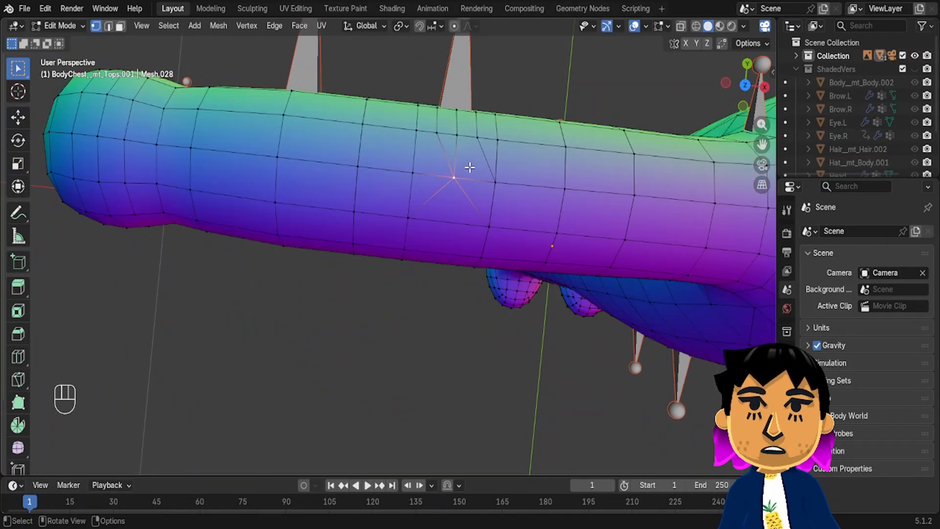
key("k")
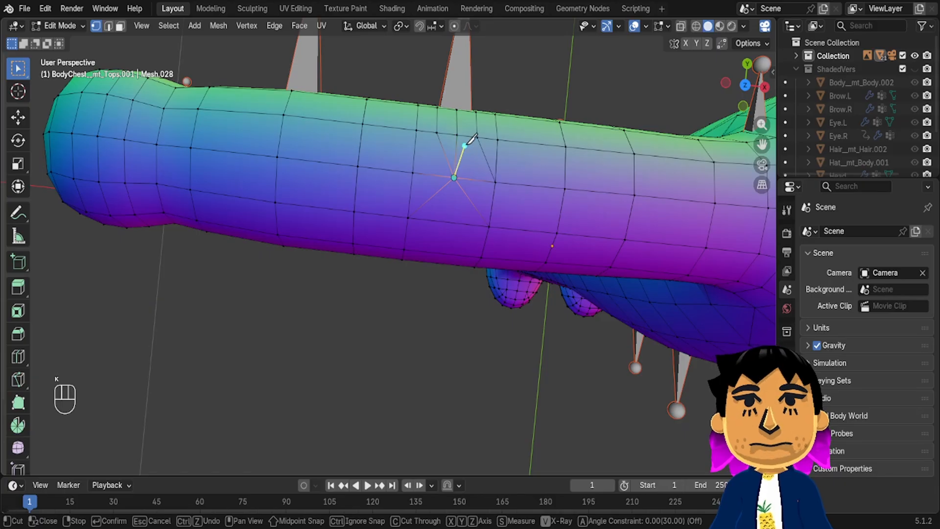
left_click(477, 138)
key("Return")
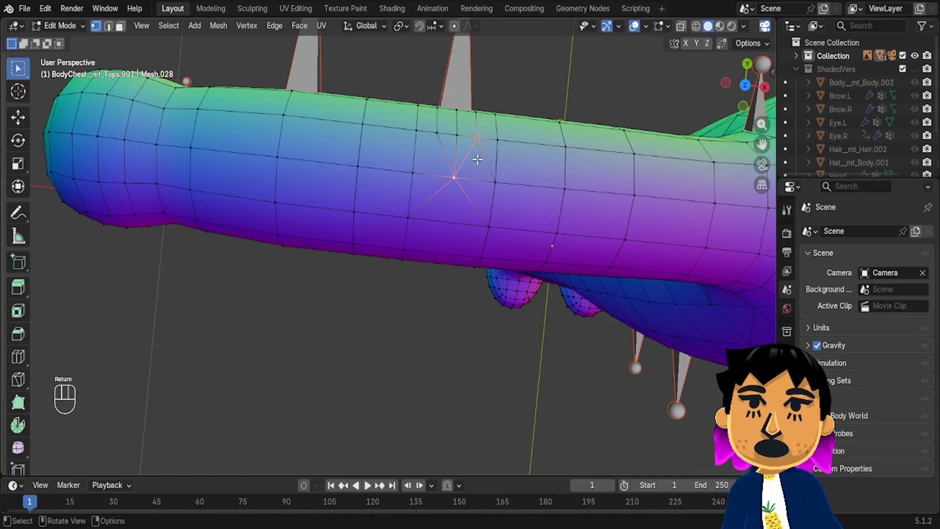
Dissolve the old diagonal edge beside the new cut on the shoulder side of the arm
key("2")
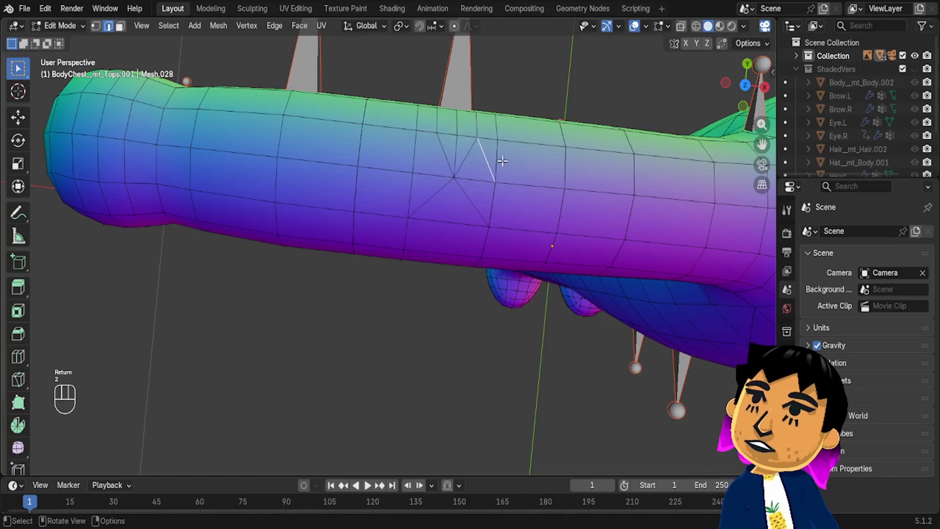
key("x")
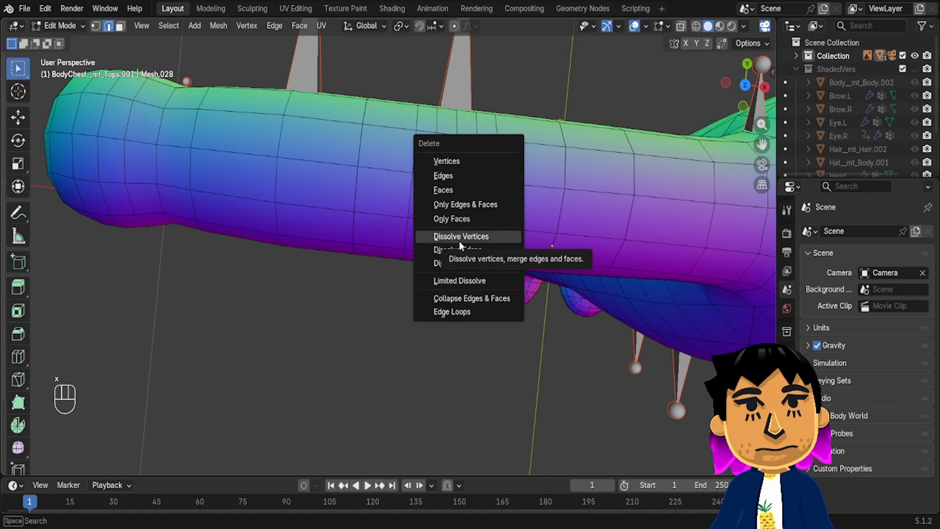
left_click(451, 250)
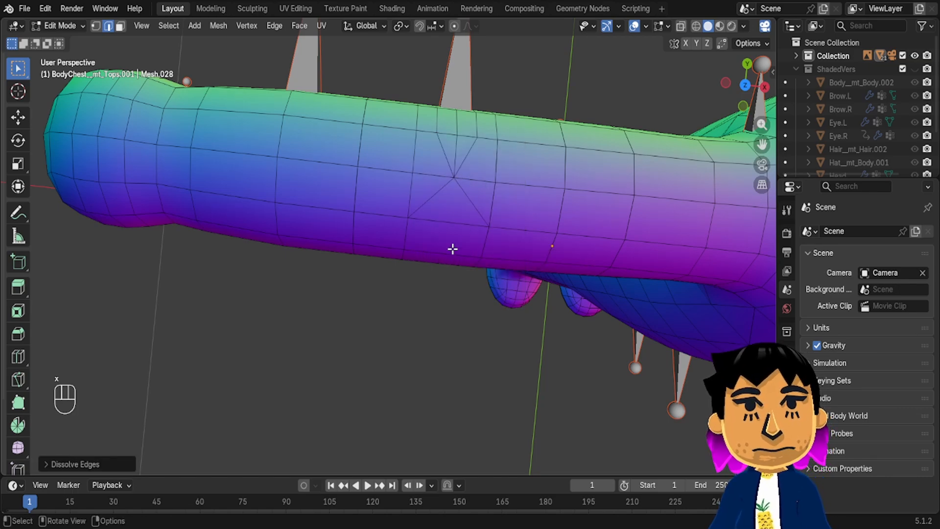
Try to knife-cut an edge on the opposite arm from the shoulder-side upper vertex to the star-shaped vertex
middle_click_drag(491, 193, 600, 463, "shift")
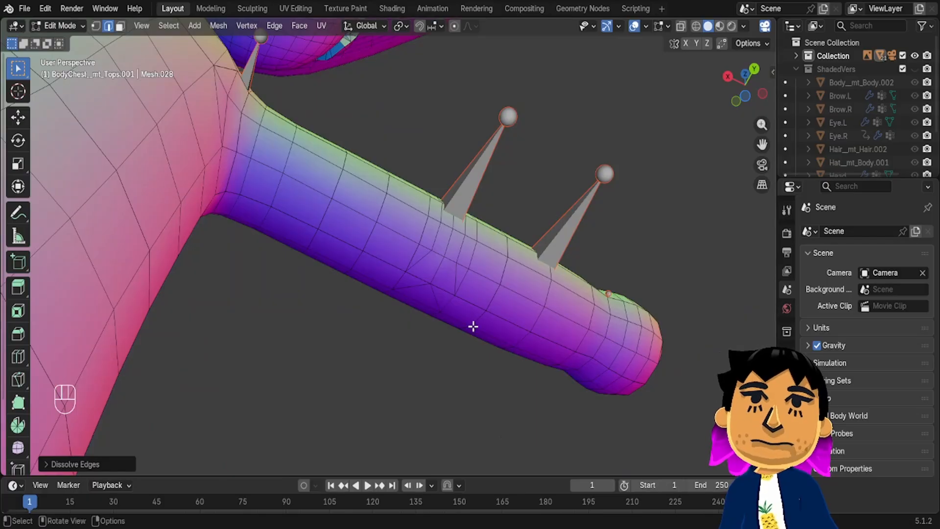
scroll(474, 323, "up", 3)
middle_click_drag(516, 250, 505, 230)
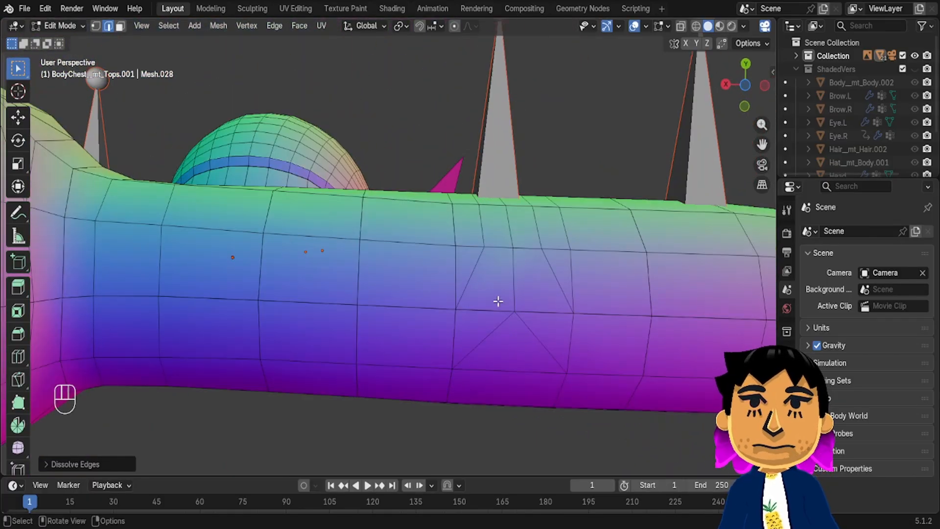
key("k")
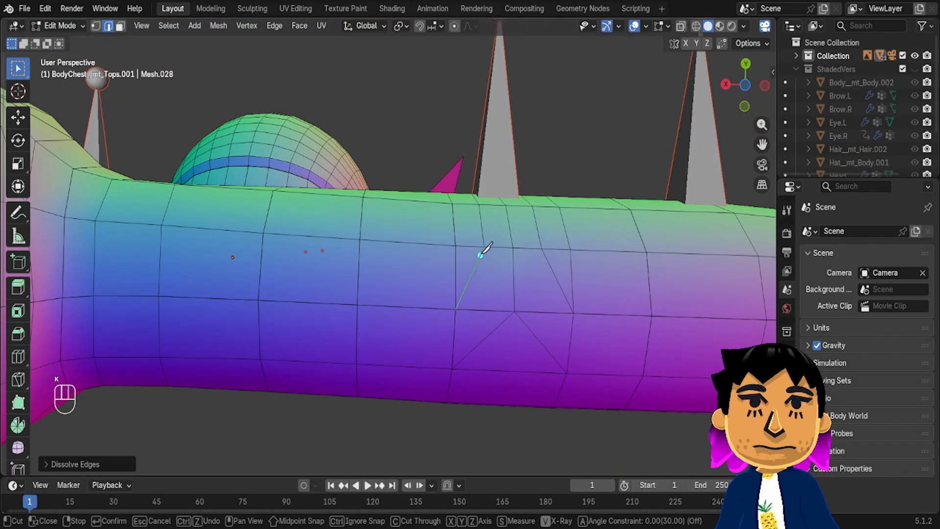
left_click(484, 247)
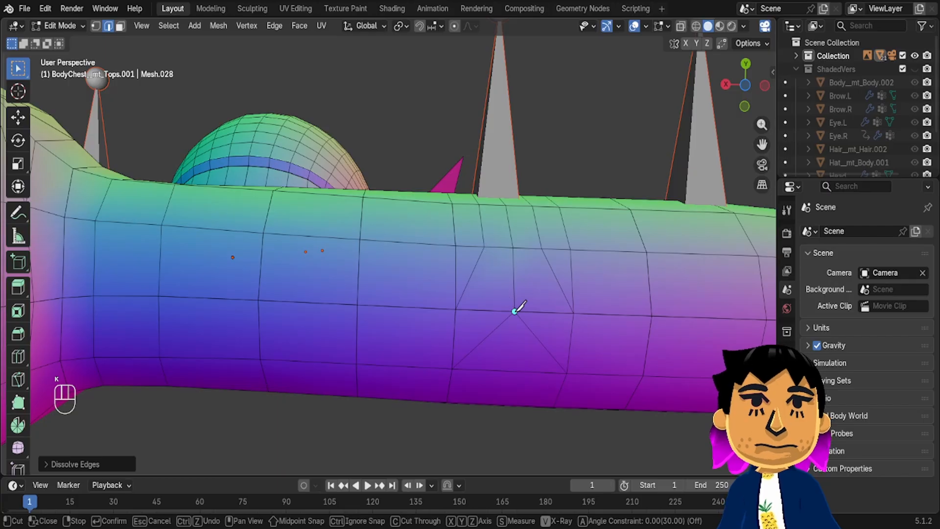
key("Return")
Knife-cut an edge on the opposite arm from the hand-side upper vertex to the star-shaped vertex
key("k")
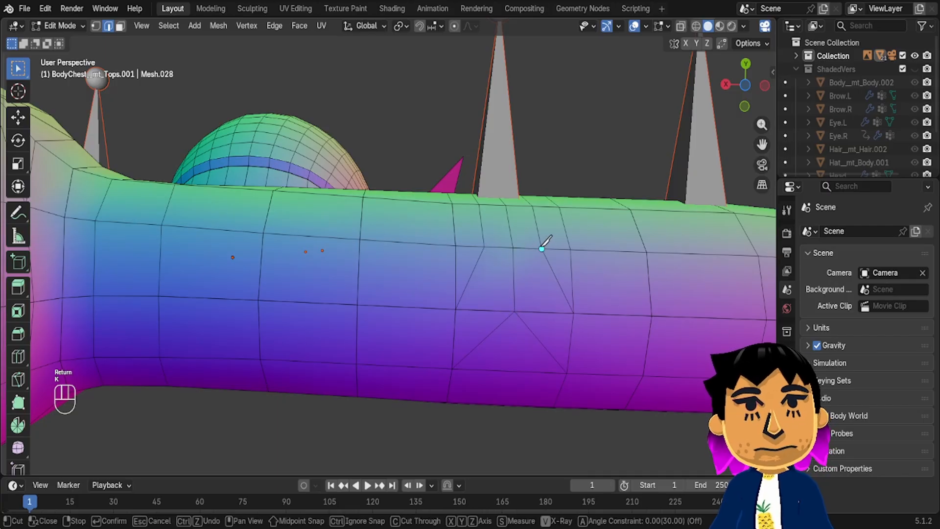
left_click(541, 249)
left_click(512, 307)
key("Return")
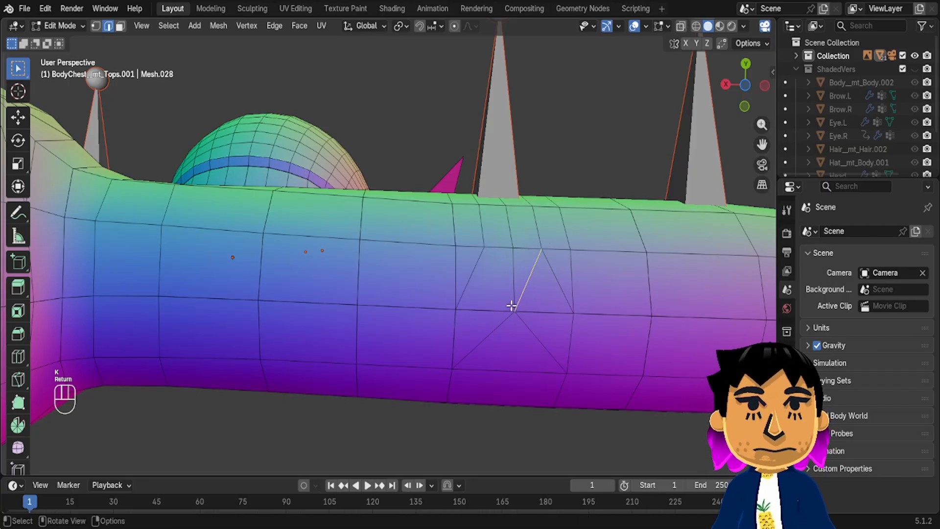
Try to knife-cut an edge on this arm from the shoulder-side upper vertex to the star-shaped vertex
key("k")
left_click(484, 247)
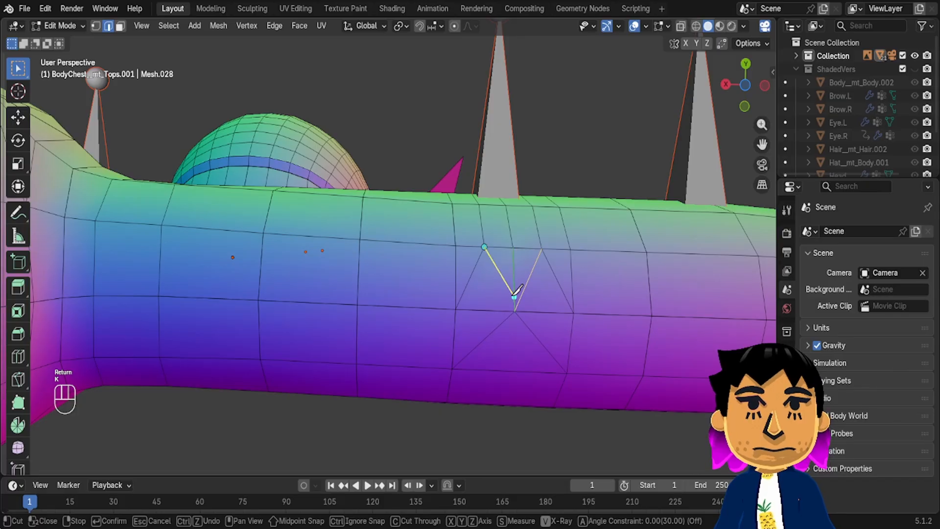
left_click(513, 312)
key("Return")
key("2")
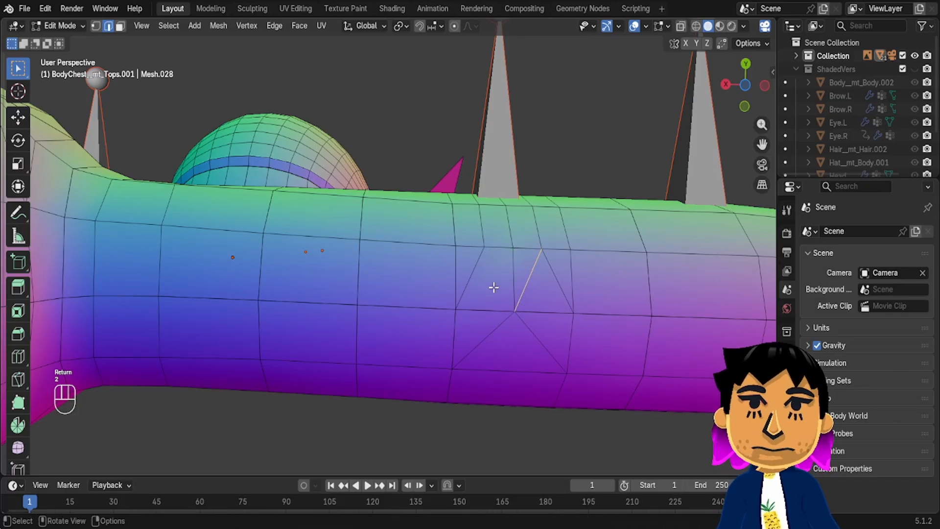
Knife-cut the missing edge on this arm between the shoulder-side upper vertex and the star-shaped vertex
key("k")
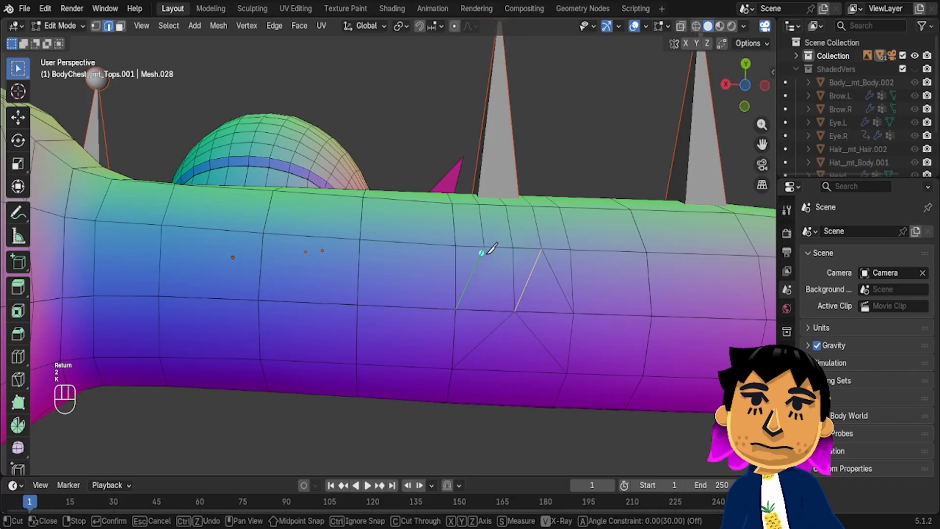
left_click(484, 247)
left_click(514, 312)
key("Return")
Dissolve the two old diagonal edges on the outer sides of the new cuts above the star-shaped vertex
left_click(471, 276)
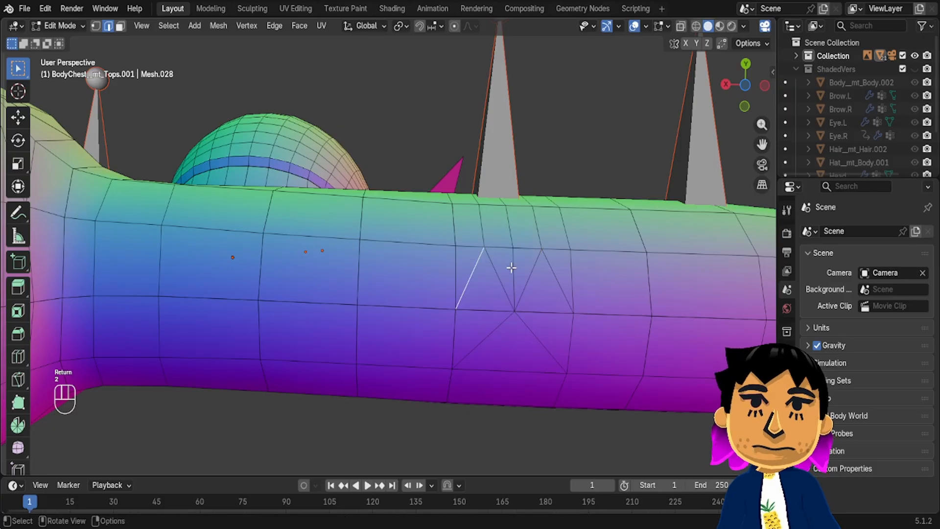
left_click(553, 274, "shift")
key("x")
left_click(553, 274)
On the other arm, knife-cut two edges joining the star-shaped vertex to the closely spaced vertices on either side below it
scroll(553, 275, "down", 5)
middle_click_drag(553, 274, 427, 225)
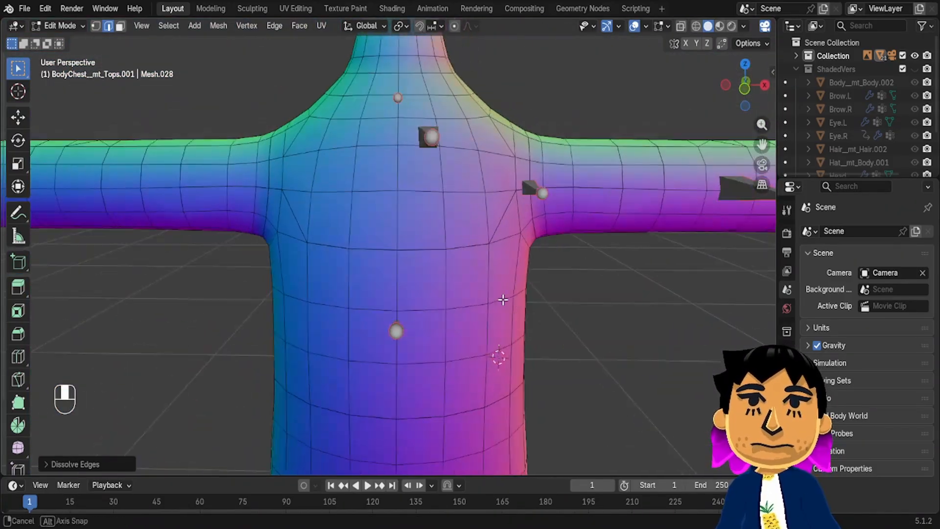
left_click(496, 145)
key("KP_Decimal")
key("k")
left_click(408, 279)
left_click(439, 204)
left_click(477, 272)
key("Return")
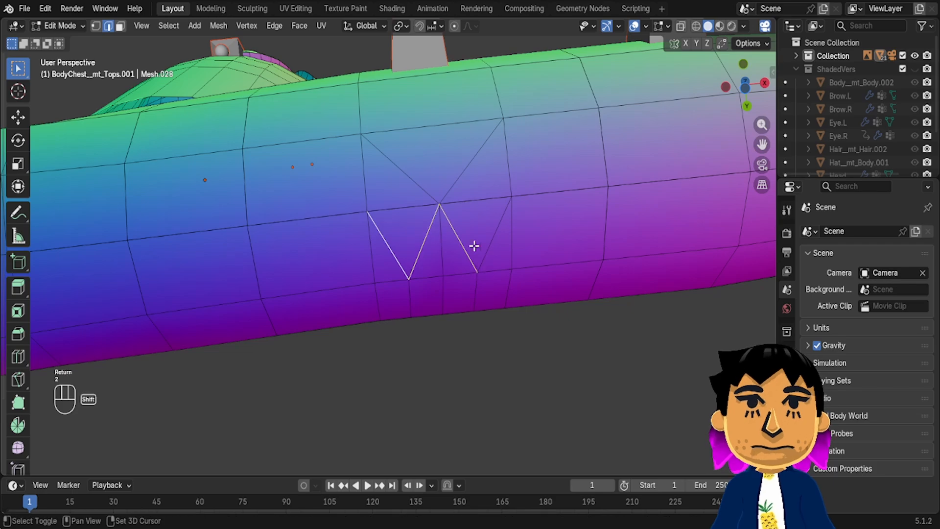
Dissolve the two old diagonal edges flanking the new cuts below this arm's star-shaped vertex
left_click(491, 241)
left_click(390, 250, "shift")
key("x")
left_click(388, 255)
Leave Edit Mode and hide the body's armature
scroll(386, 257, "down", 5)
middle_click_drag(387, 257, 534, 220, "shift")
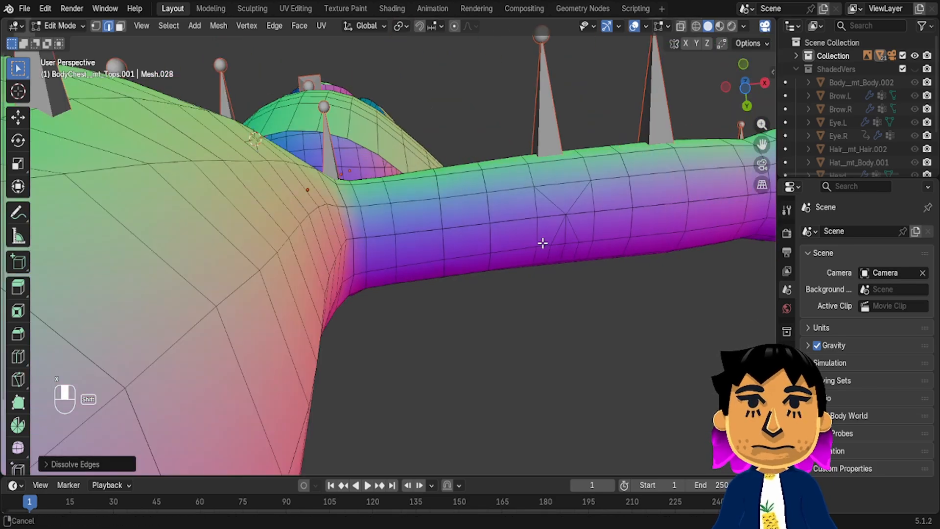
scroll(531, 220, "down", 6)
middle_click_drag(524, 162, 455, 260)
scroll(497, 260, "up", 5)
key("Tab")
left_click(447, 362)
key("h")
Edit the body mesh and knife-cut a diagonal edge on the inner front of each leg just below the crotch
left_click(502, 326)
key("k")
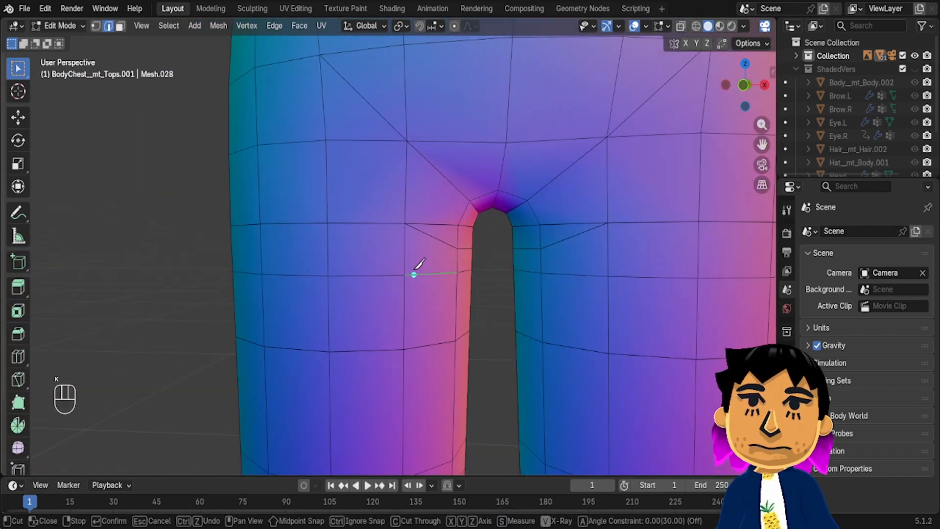
left_click(406, 275)
left_click(457, 248)
key("Return")
key("k")
left_click(541, 248)
left_click(608, 275)
key("Return")
Knife-cut a diagonal edge at knee height on the outer side of one leg, below the existing diagonal
scroll(607, 274, "down", 3)
middle_click_drag(562, 318, 571, 74, "shift")
middle_click_drag(514, 142, 670, 153)
middle_click_drag(555, 164, 556, 266, "shift")
middle_click_drag(556, 267, 499, 281)
key("k")
left_click(488, 268)
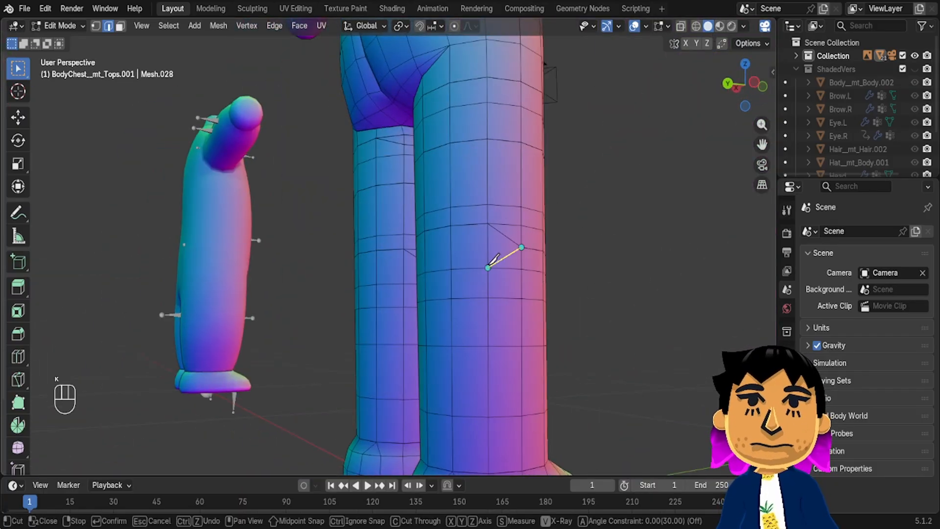
key("Return")
key("k")
left_click(522, 247)
left_click(488, 268)
key("Return")
Knife-cut a diagonal edge at knee height on the inner back of the farther leg, below its existing diagonal
middle_click_drag(441, 273, 499, 283)
key("k")
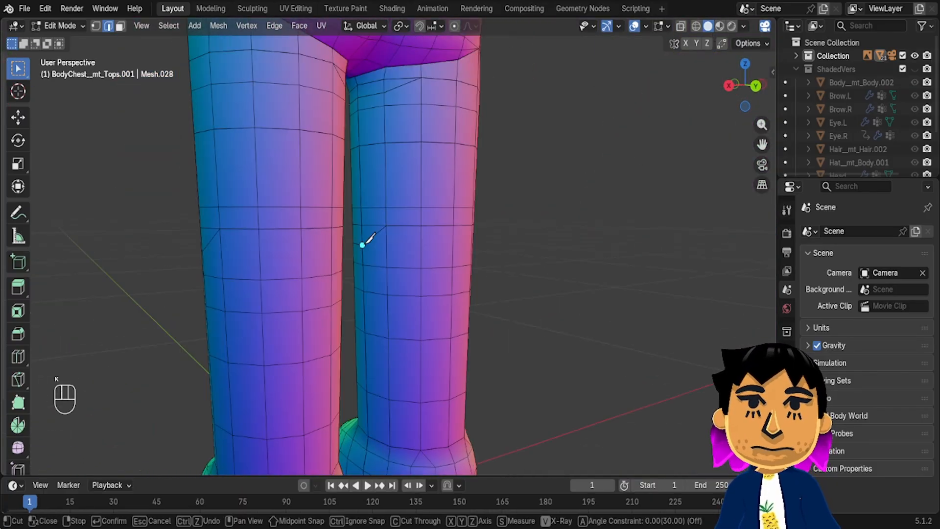
left_click(363, 246)
left_click(385, 267)
key("Return")
Knife-cut a diagonal edge at knee height on the outer back of the other leg, mirroring the diagonal above it
middle_click_drag(386, 267, 556, 212)
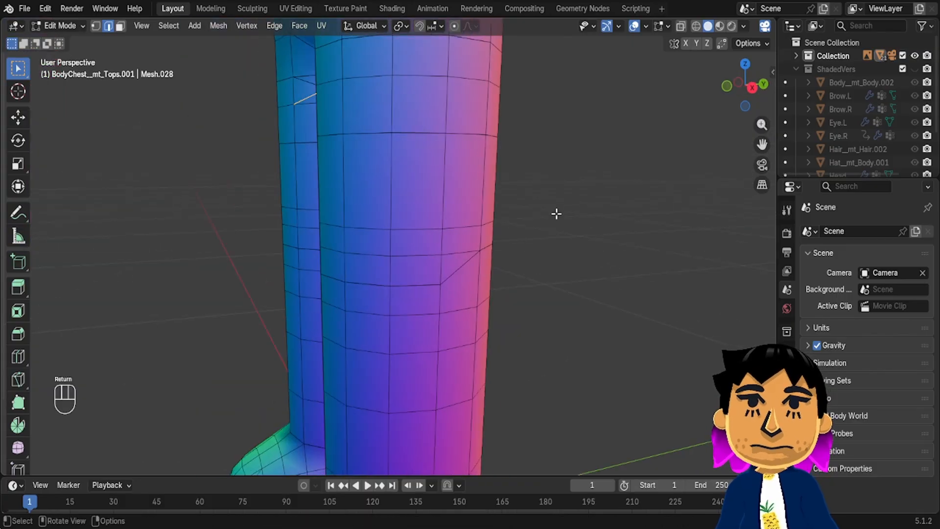
left_click(440, 284)
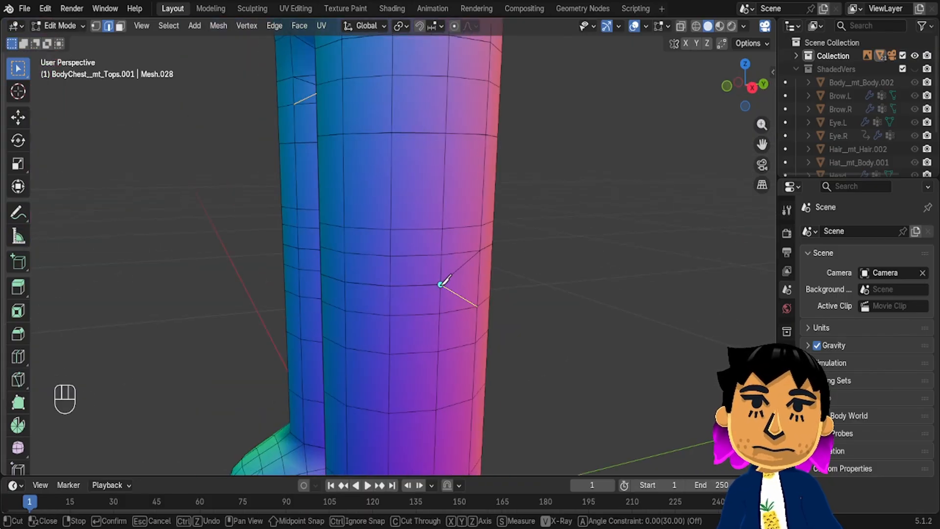
middle_click_drag(442, 279, 424, 254)
Examine the legs, buttocks and whole body from front and back, both shaded in Object Mode and with the wireframe in Edit Mode
scroll(420, 217, "down", 4)
key("Tab")
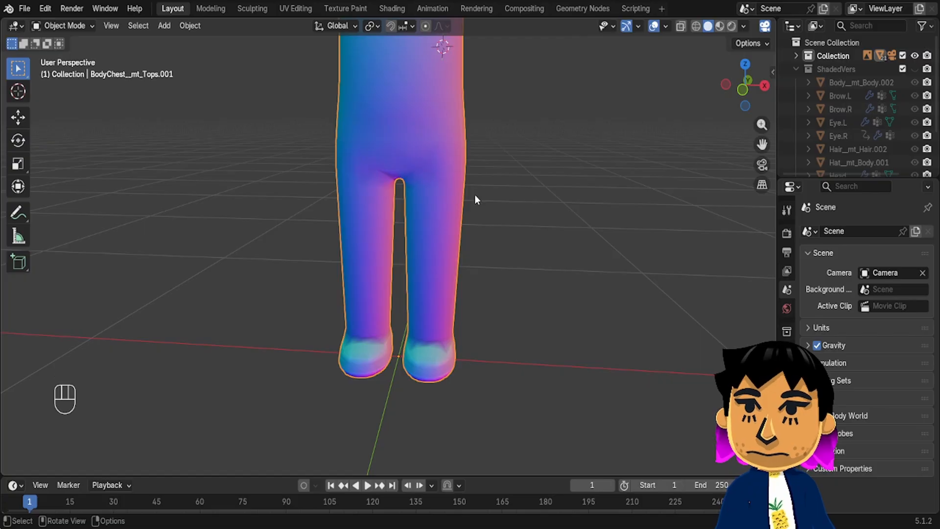
middle_click_drag(474, 195, 461, 292)
scroll(367, 142, "up", 3)
key("Tab")
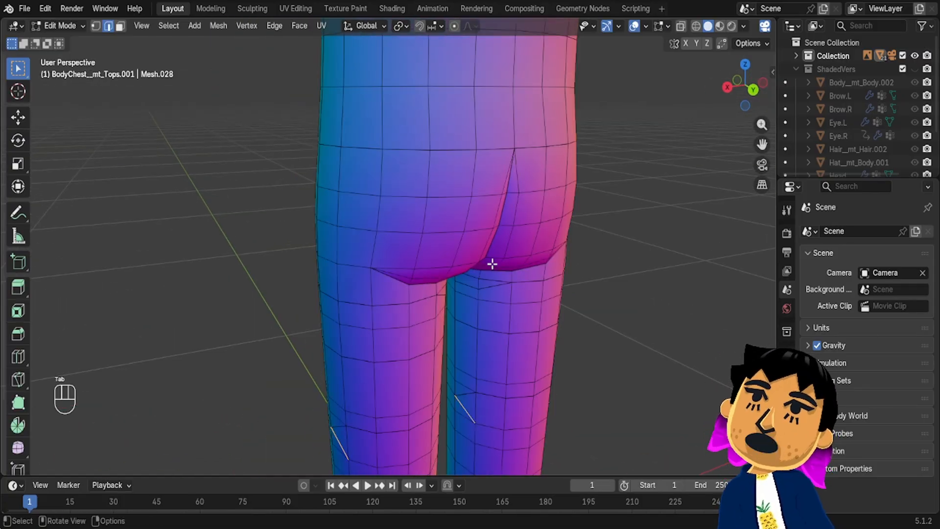
scroll(492, 264, "down", 4)
middle_click_drag(491, 264, 472, 242)
scroll(482, 197, "down", 2)
scroll(483, 196, "up", 3)
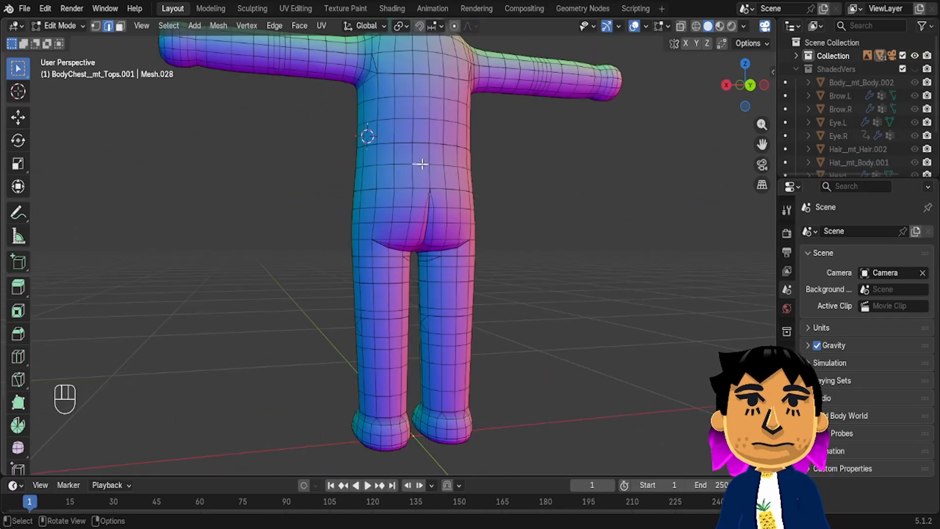
Check whether the waist band is a separate mesh piece by selecting its linked geometry and trial-moving it
key("ctrl+l")
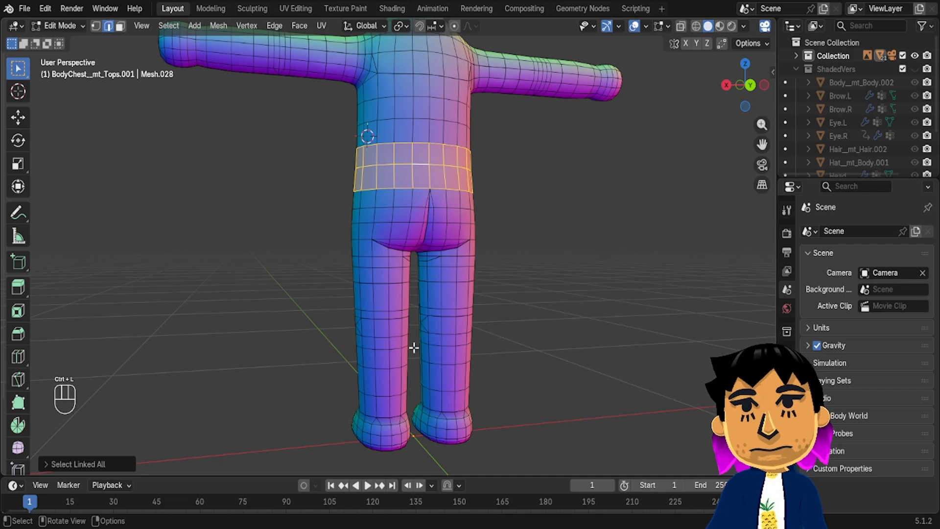
key("g")
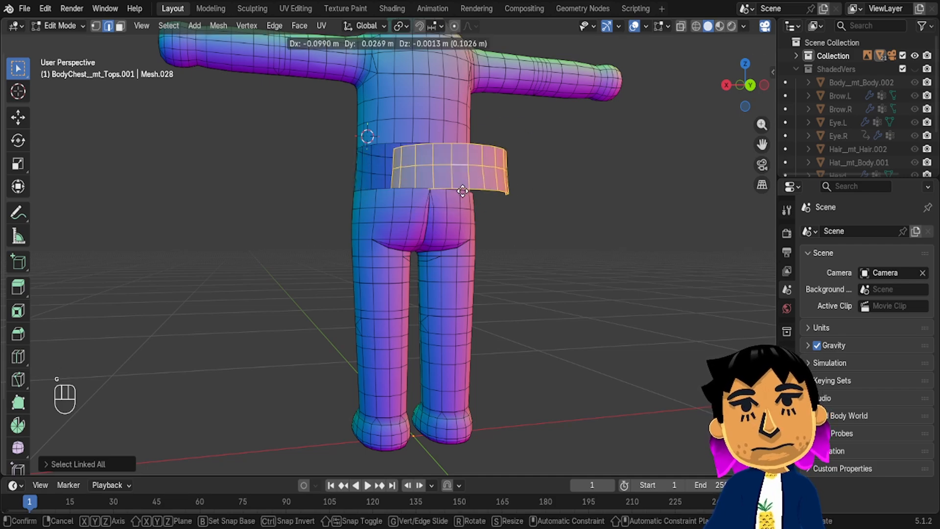
right_click(462, 191)
Merge all of the body's vertices by distance and inspect the shading around the buttocks in Object Mode
key("1")
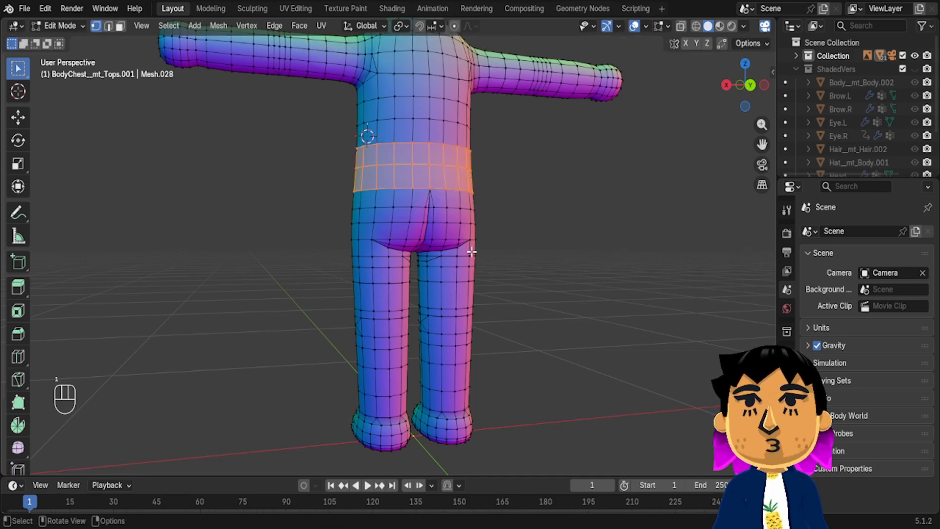
key("a")
key("m")
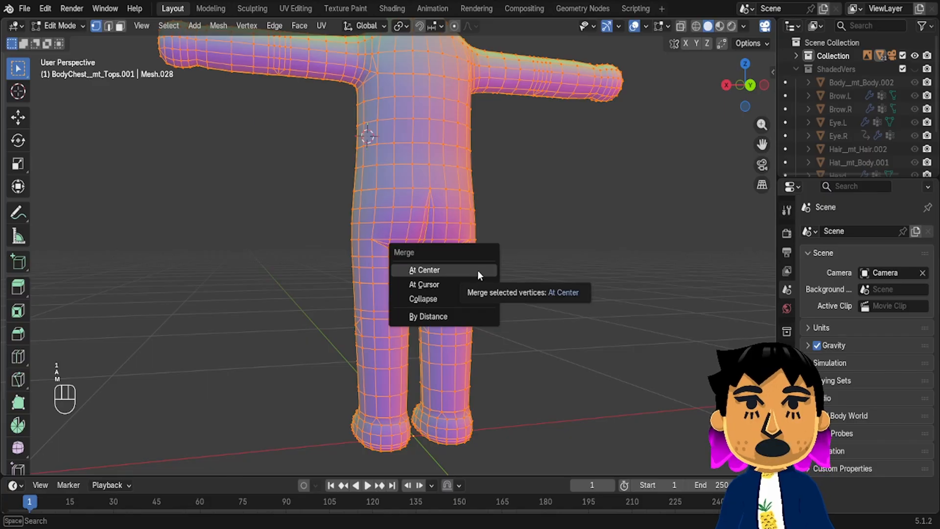
left_click(449, 317)
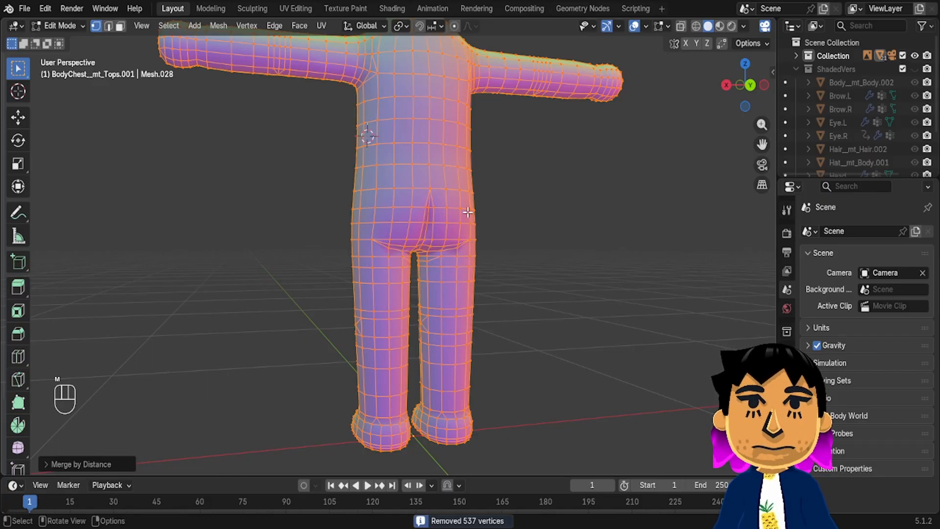
scroll(467, 211, "up", 4)
key("Tab")
scroll(467, 212, "up", 3)
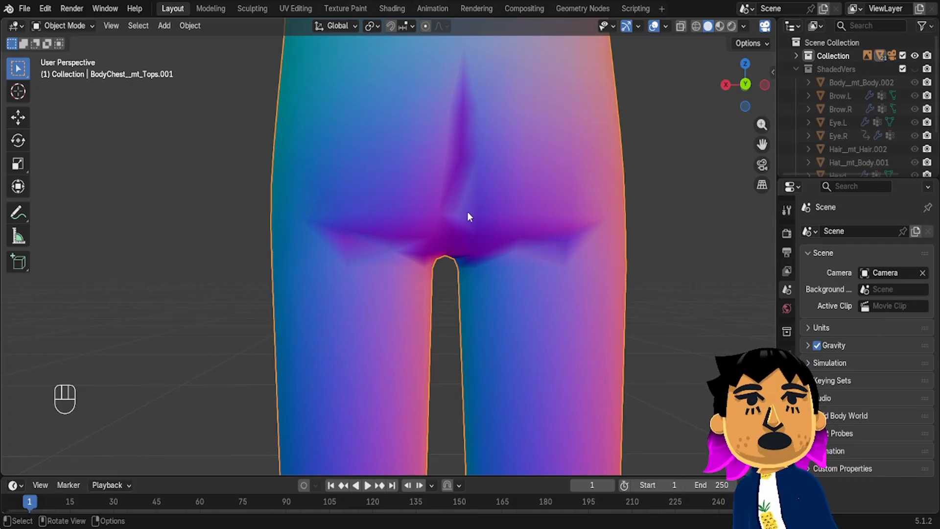
Return to Edit Mode and undo the merge by distance
key("Tab")
key("ctrl+z")
key("ctrl+z")
key("ctrl+z")
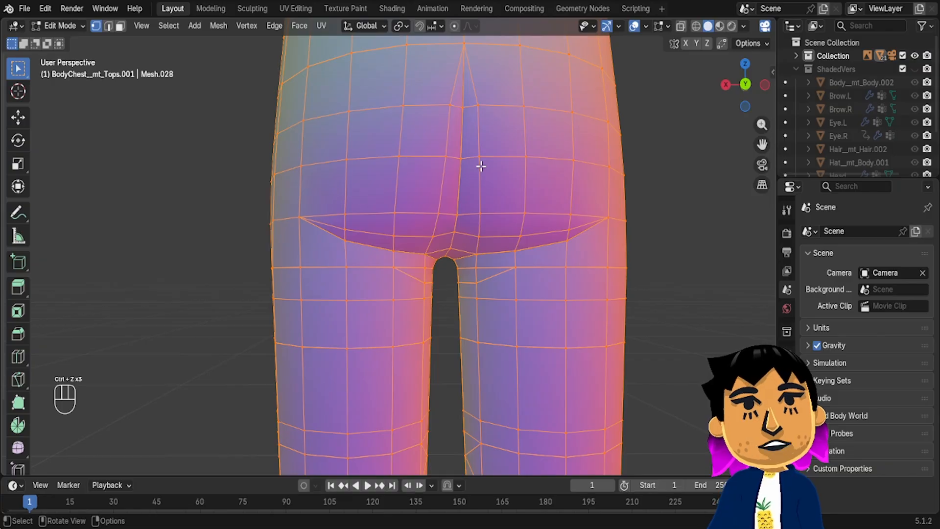
Select the central crease between the buttocks up to its top vertex, switch to edge selection and hide the selected edges
middle_click_drag(483, 156, 477, 250, "shift")
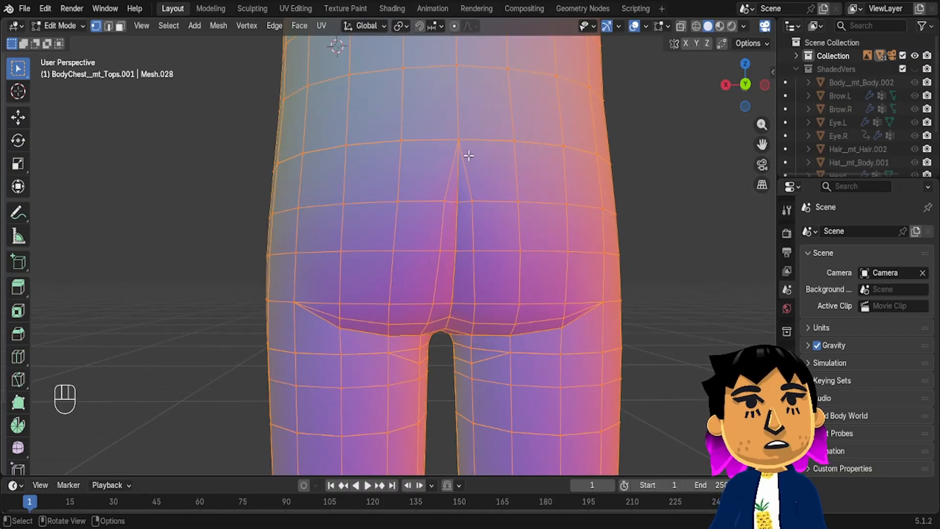
left_click(464, 147)
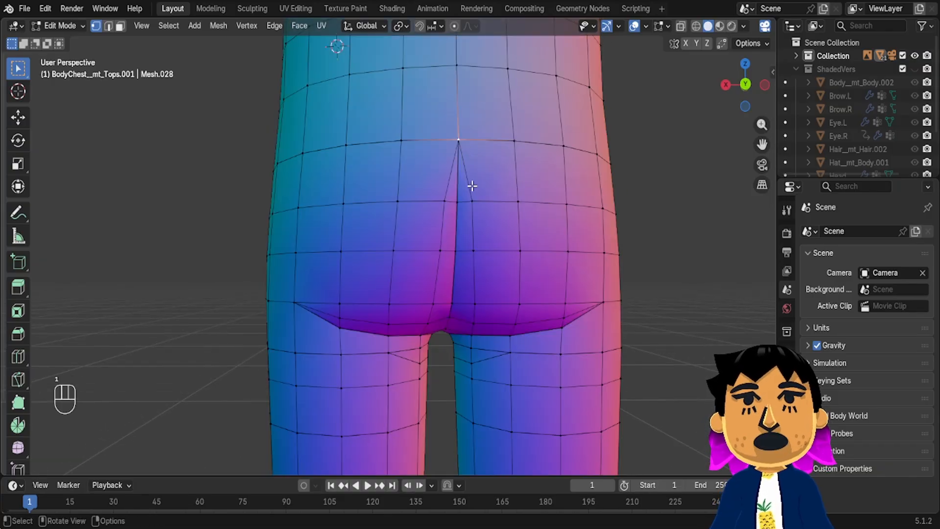
scroll(472, 185, "up", 1)
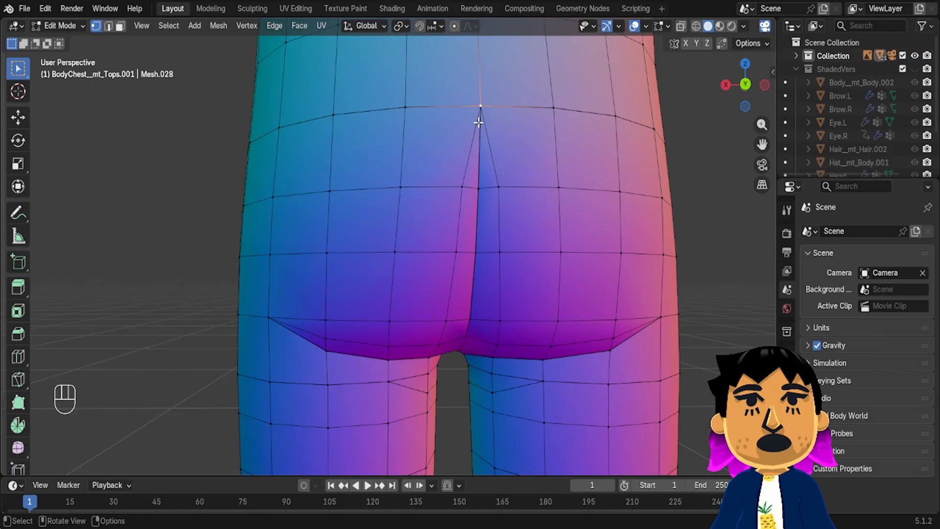
middle_click_drag(479, 123, 465, 260)
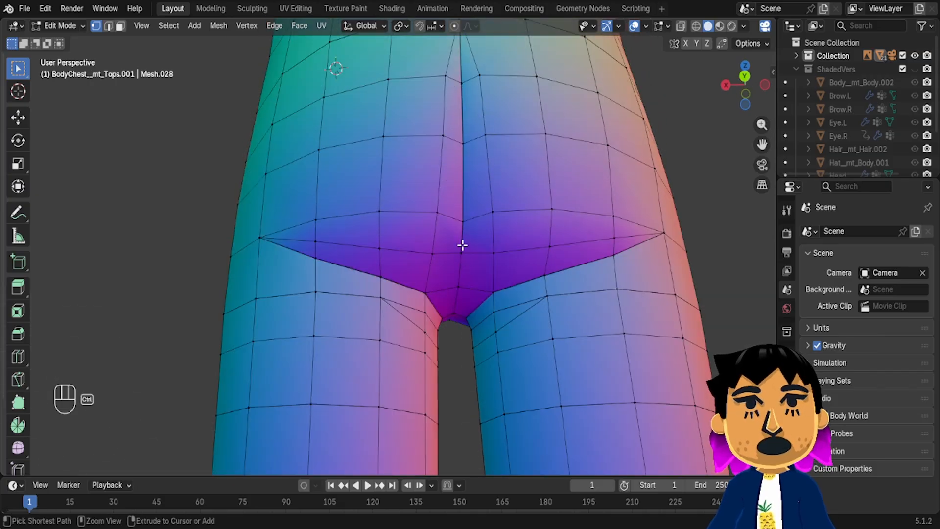
left_click(462, 244, "ctrl")
left_click(460, 127, "ctrl")
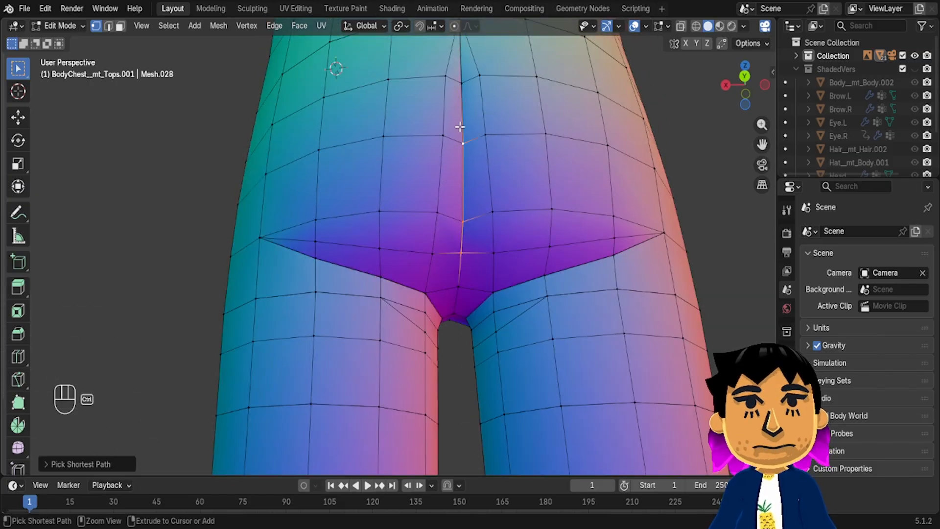
left_click(471, 76, "ctrl")
key("ctrl+z")
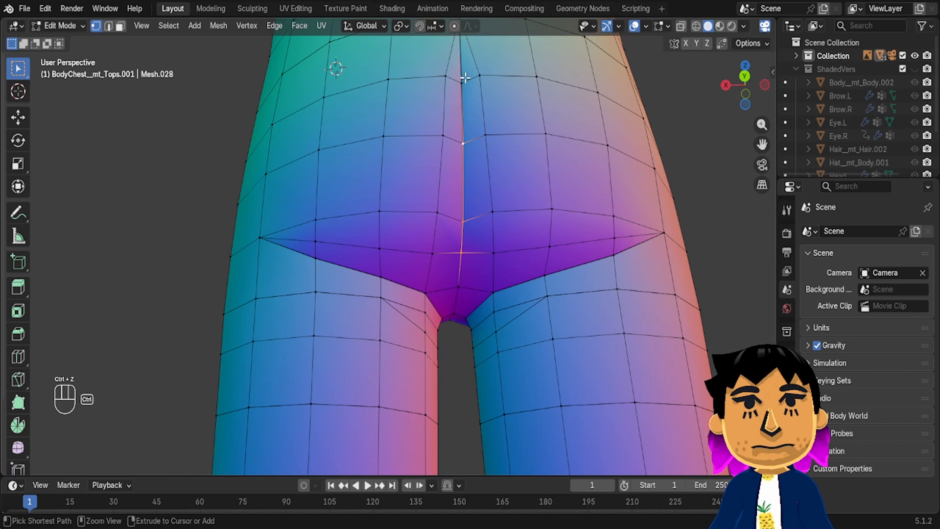
left_click(464, 79, "ctrl")
middle_click_drag(464, 43, 465, 99, "shift")
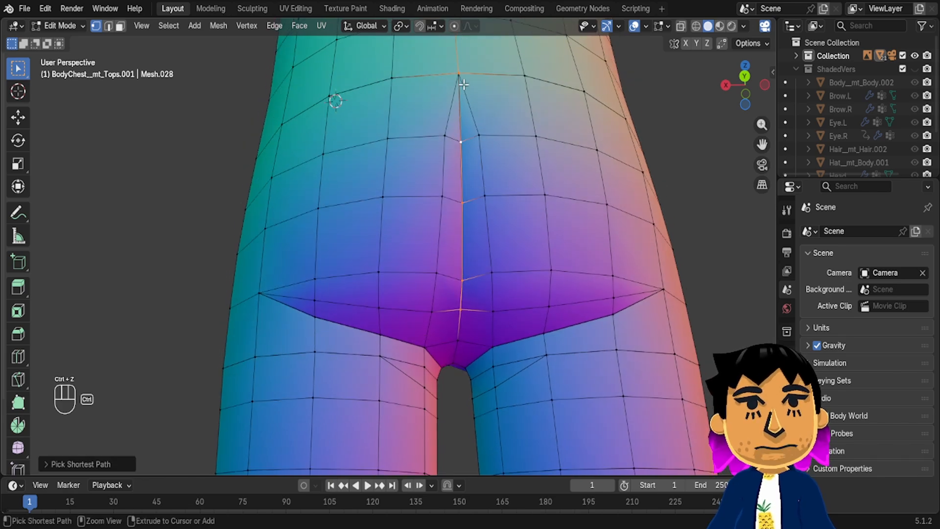
left_click(464, 85, "ctrl")
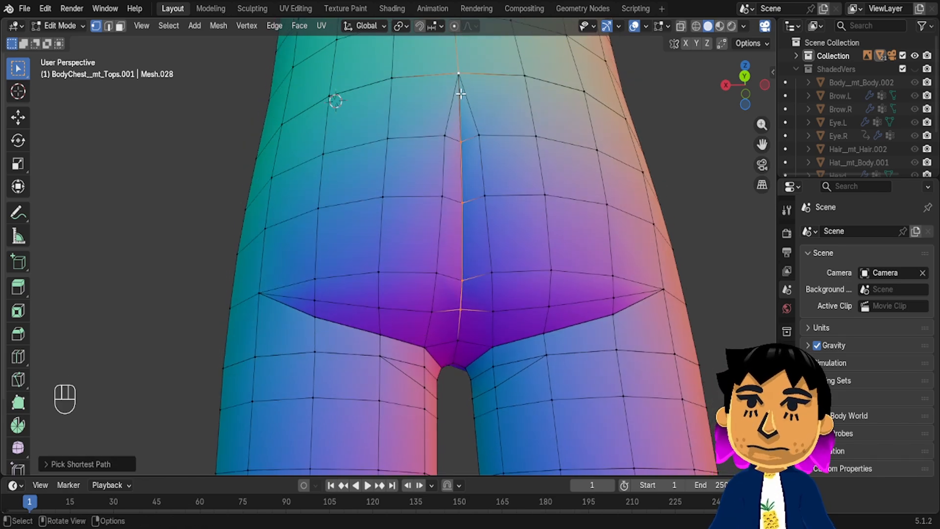
key("2")
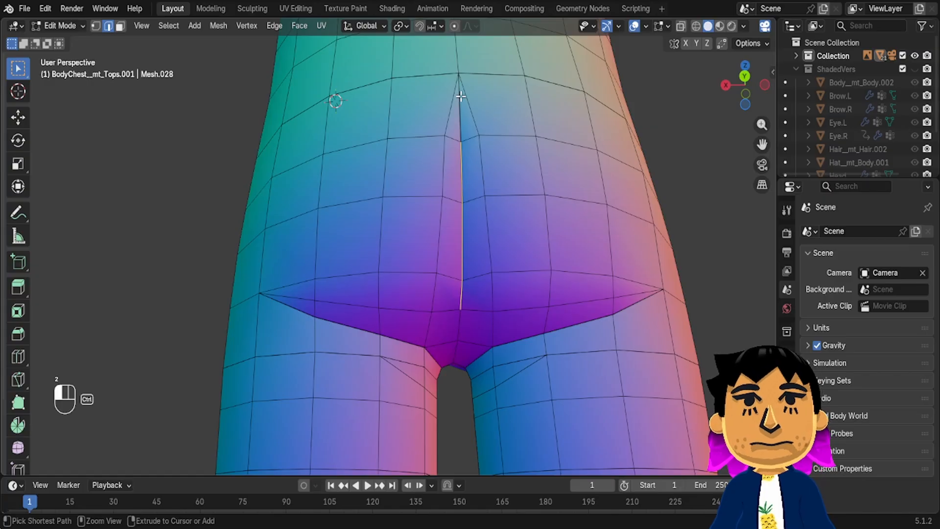
key("h")
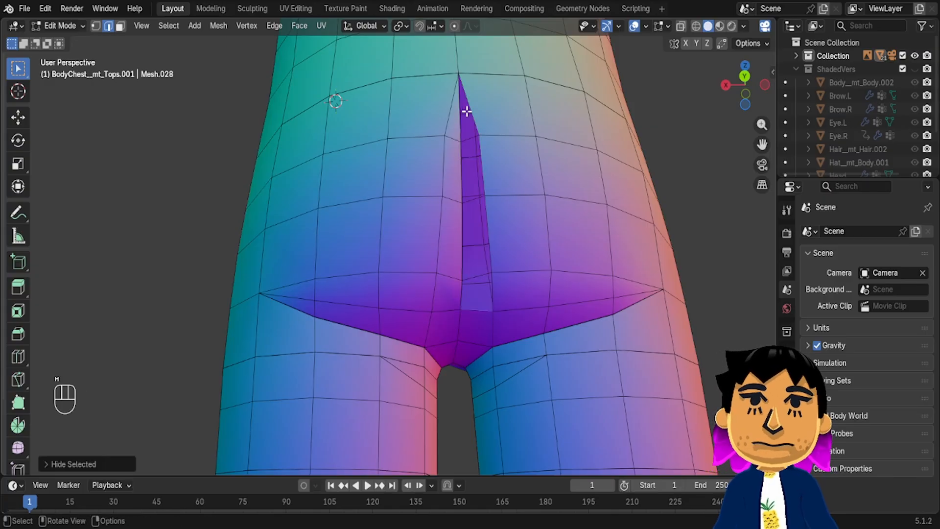
Select the remaining central crease edges between the buttocks down to the crotch and hide them
left_click(460, 126)
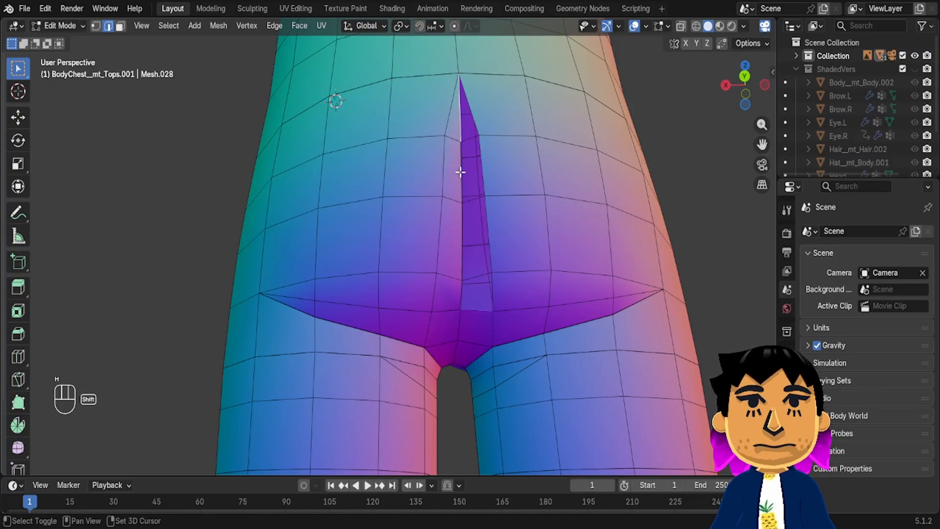
left_click(457, 307, "ctrl")
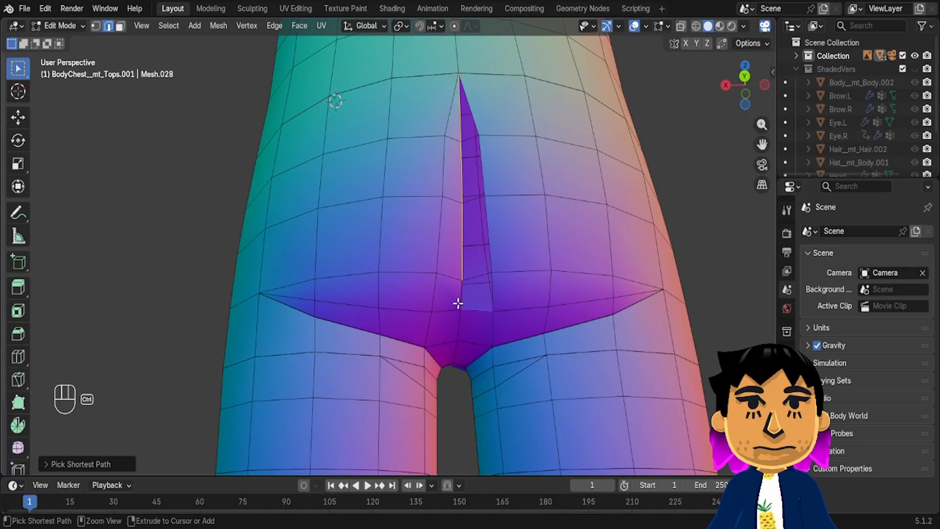
left_click(458, 304, "ctrl")
left_click(459, 304, "ctrl")
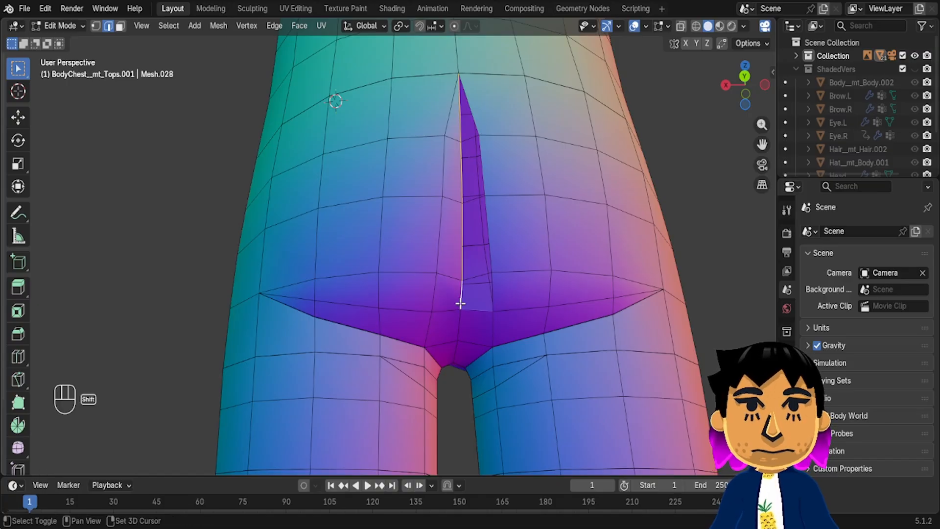
key("h")
Select and hide the crease edges beneath the left-hand buttock, toggling between Object and Edit Mode to compare the shading
middle_click_drag(459, 302, 338, 373)
left_click(365, 375, "ctrl")
middle_click_drag(401, 389, 505, 390)
left_click(410, 390, "ctrl")
key("h")
key("Tab")
key("Tab")
key("Tab")
key("Tab")
key("Tab")
key("Tab")
key("Tab")
key("Tab")
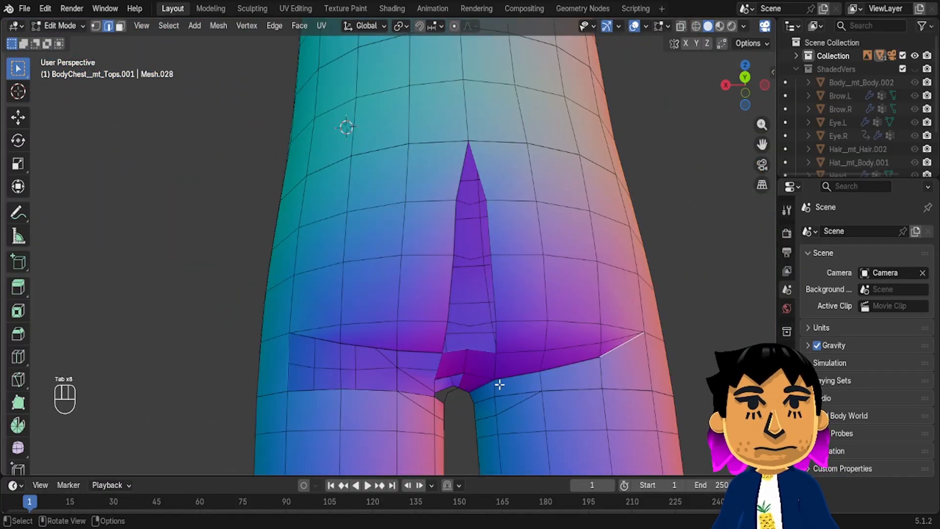
Extend the edge selection along the crease beneath the right-hand buttock and hide those edges
left_click(482, 387, "ctrl")
key("h")
Select the leftover crease edges around the crotch, hide them and compare the result in Object Mode
middle_click_drag(481, 386, 528, 373)
scroll(529, 374, "up", 3)
left_click(528, 367)
left_click(488, 344, "shift")
key("Tab")
key("Tab")
left_click(422, 365)
middle_click_drag(489, 343, 467, 353)
key("h")
left_click(490, 365)
key("h")
key("Tab")
key("Tab")
Reveal all hidden geometry and mark the selected buttock crease edges as sharp
middle_click_drag(528, 380, 685, 362)
middle_click_drag(686, 362, 424, 225, "shift")
key("Tab")
key("Tab")
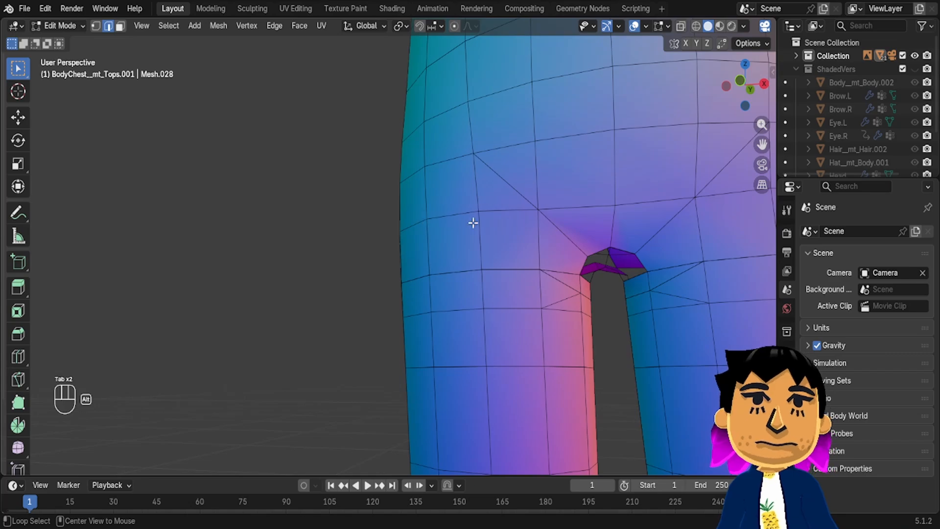
key("alt+h")
middle_click_drag(538, 227, 530, 353)
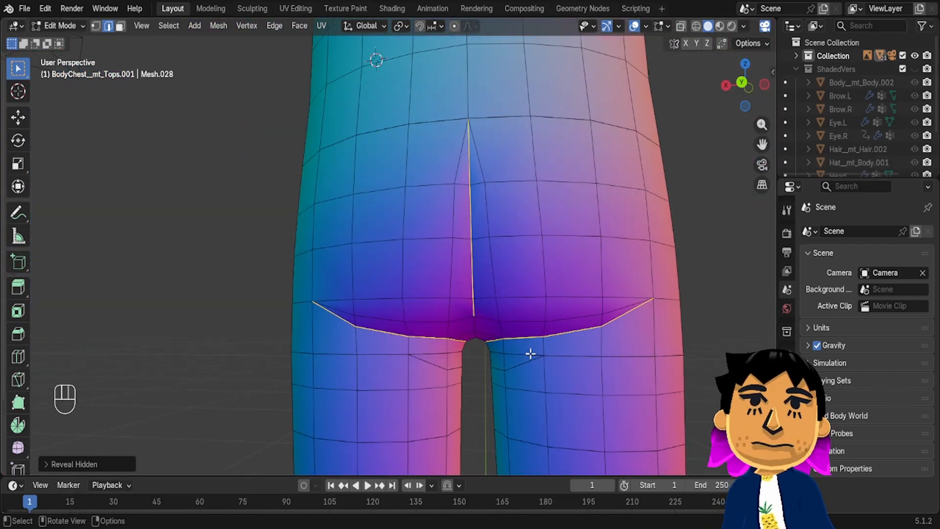
key("ctrl+e")
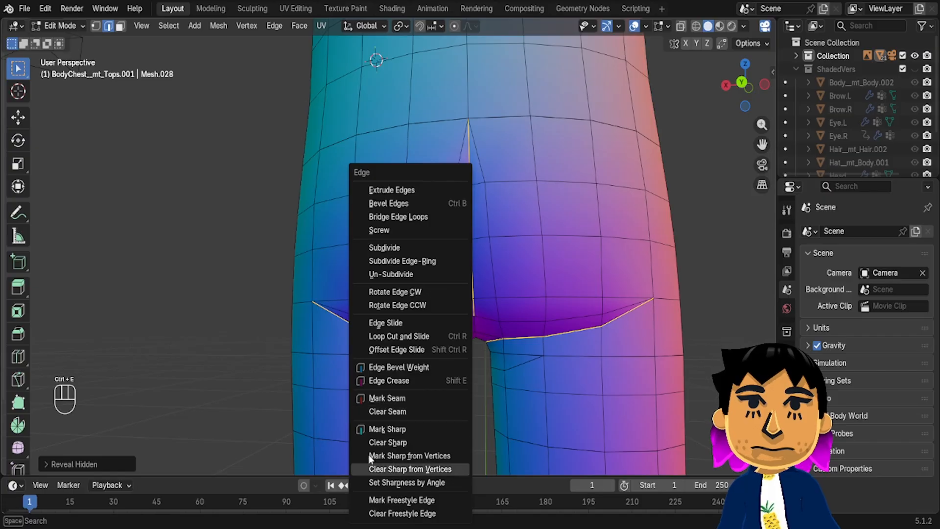
left_click(365, 431)
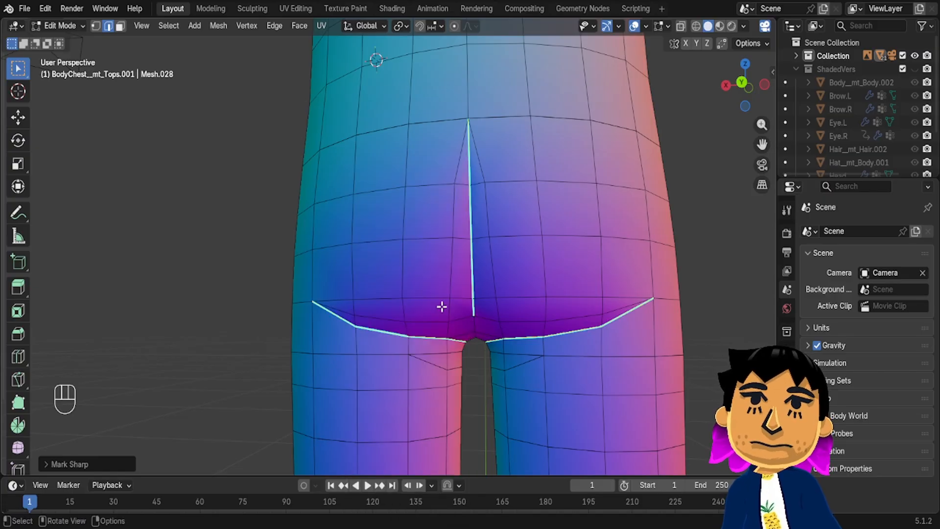
Merge all of the body's vertices by distance, then deselect everything and compare the crease shading in vertex selection mode
key("a")
key("m")
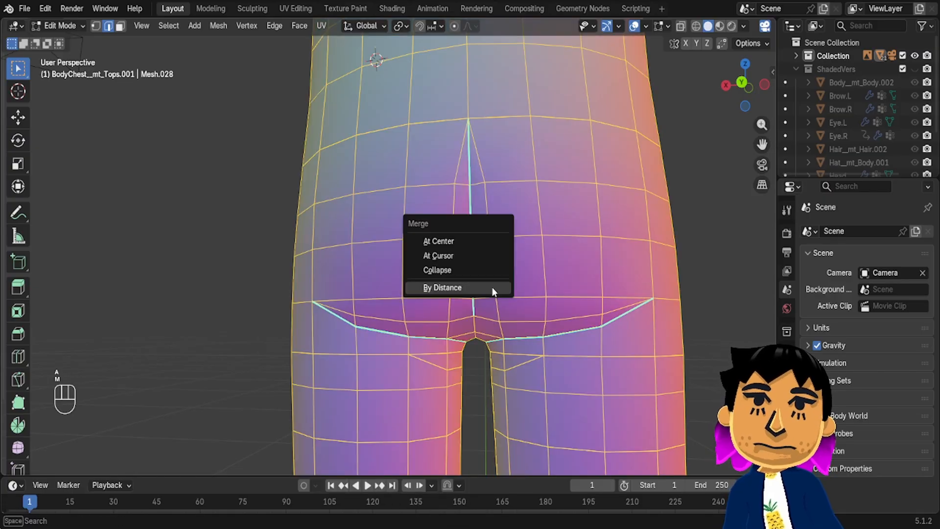
left_click(486, 288)
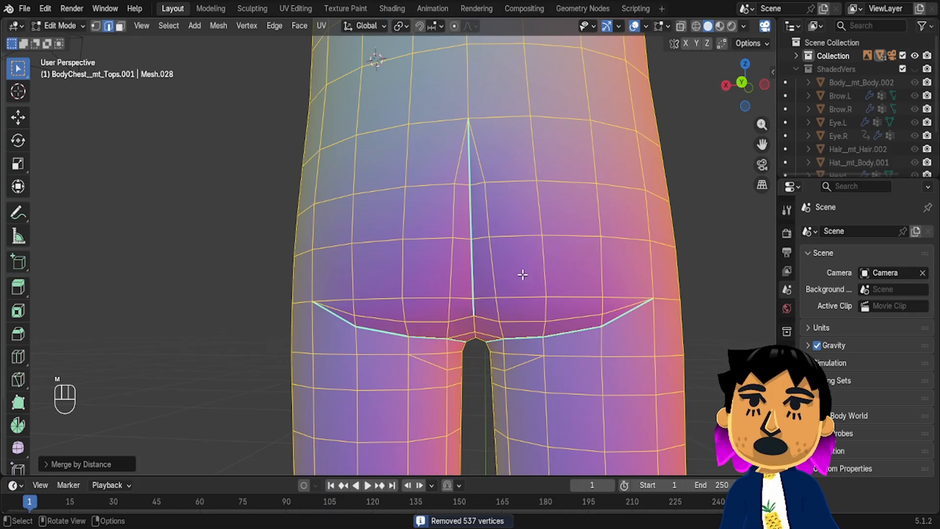
key("alt+a")
key("1")
scroll(572, 278, "down", 2)
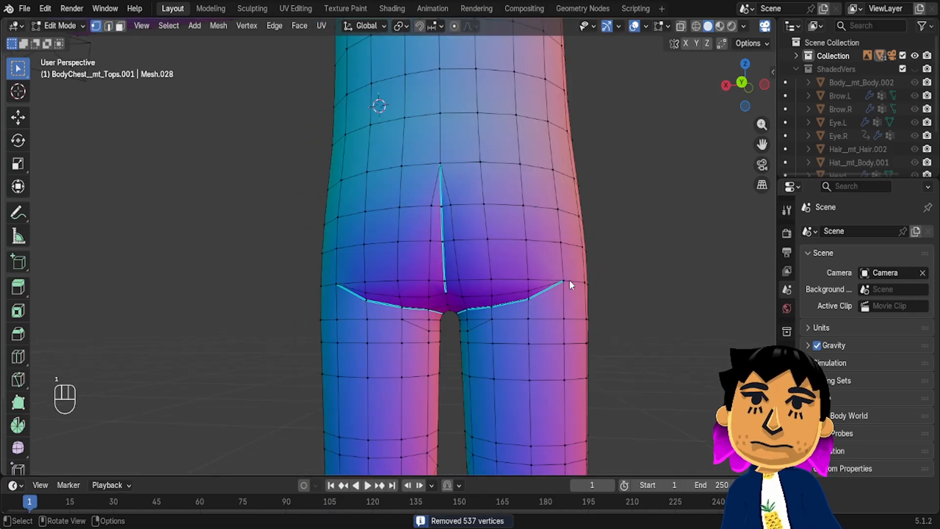
key("Tab")
key("Tab")
Select all geometry linked to a buttock vertex to check that the whole body is connected
left_click(489, 223)
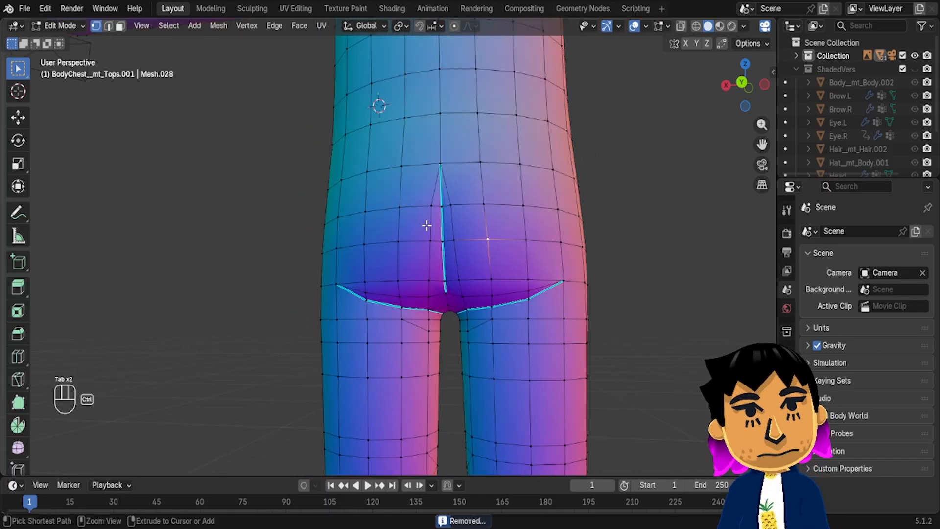
key("ctrl+l")
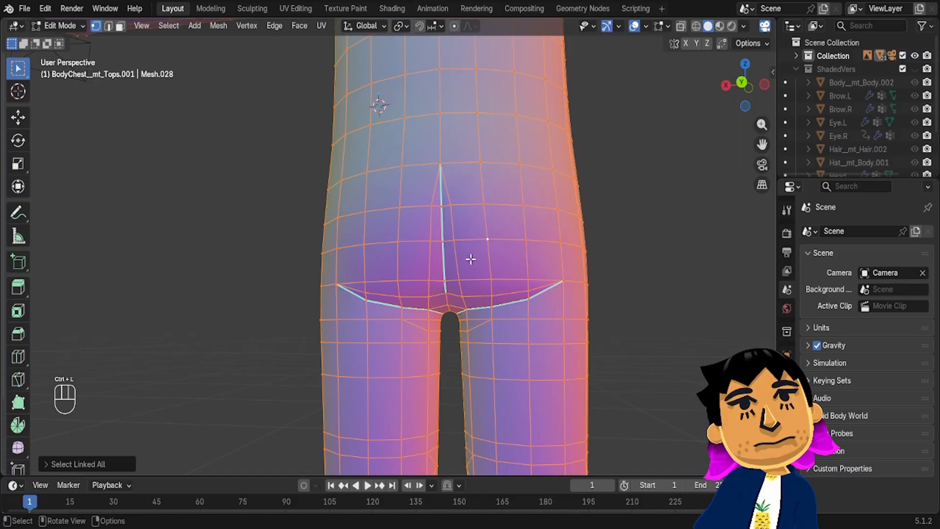
scroll(485, 292, "down", 3)
scroll(485, 291, "down", 5)
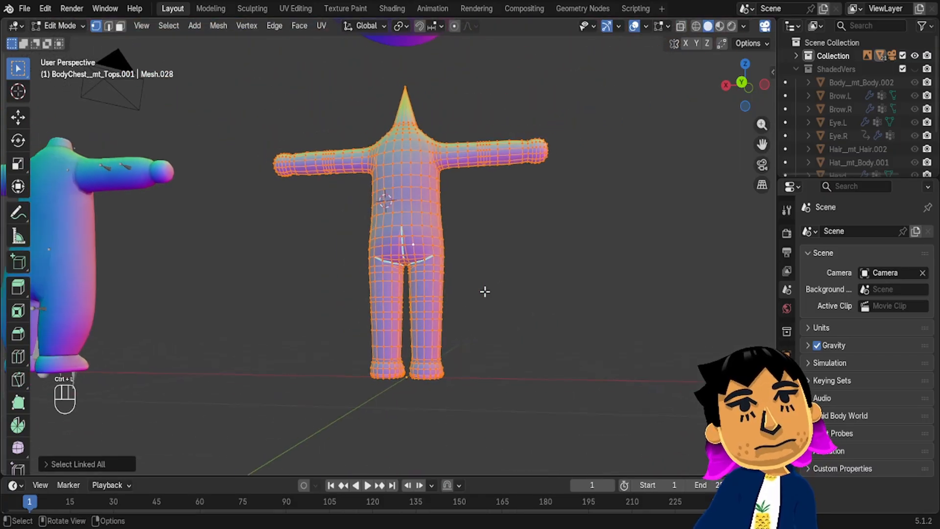
middle_click_drag(342, 184, 343, 184)
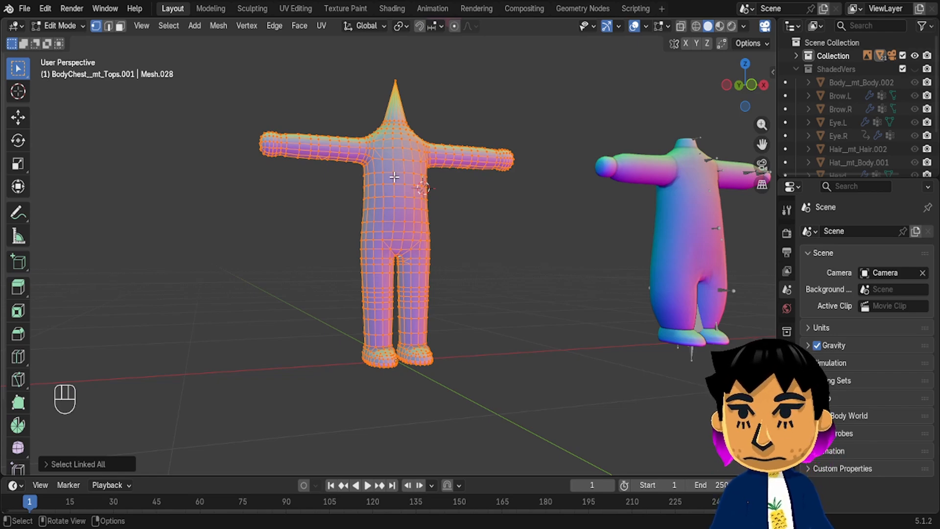
Return to Object Mode, select the curved face mask object above the body and inspect it
key("Tab")
scroll(424, 166, "down", 6)
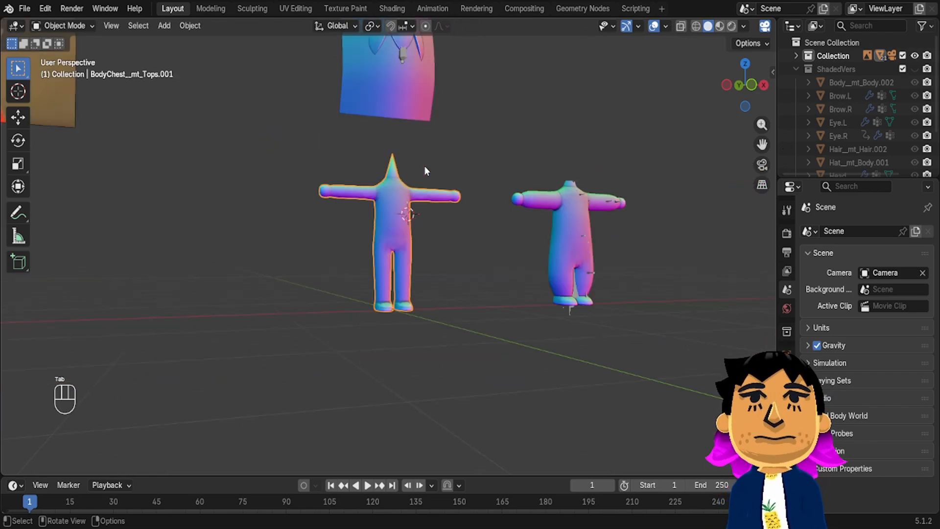
left_click(409, 286)
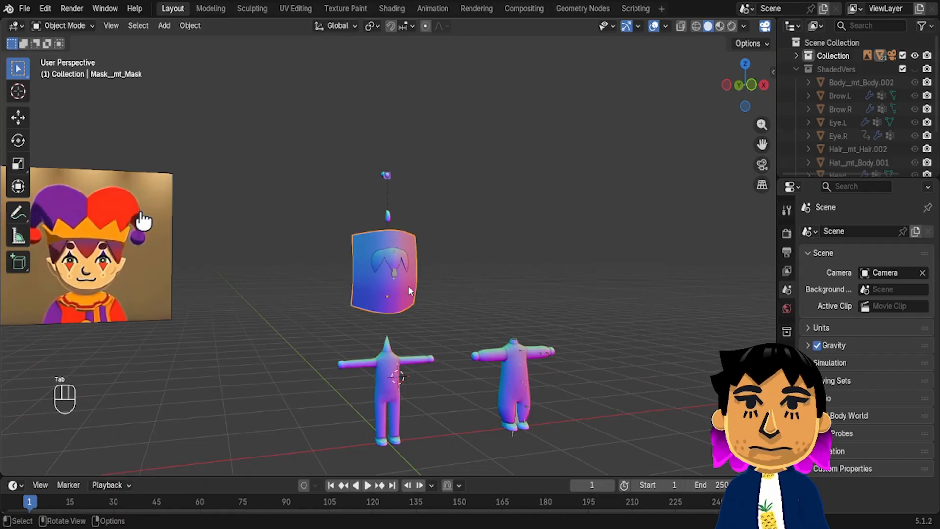
scroll(409, 286, "up", 7)
middle_click_drag(407, 287, 505, 259)
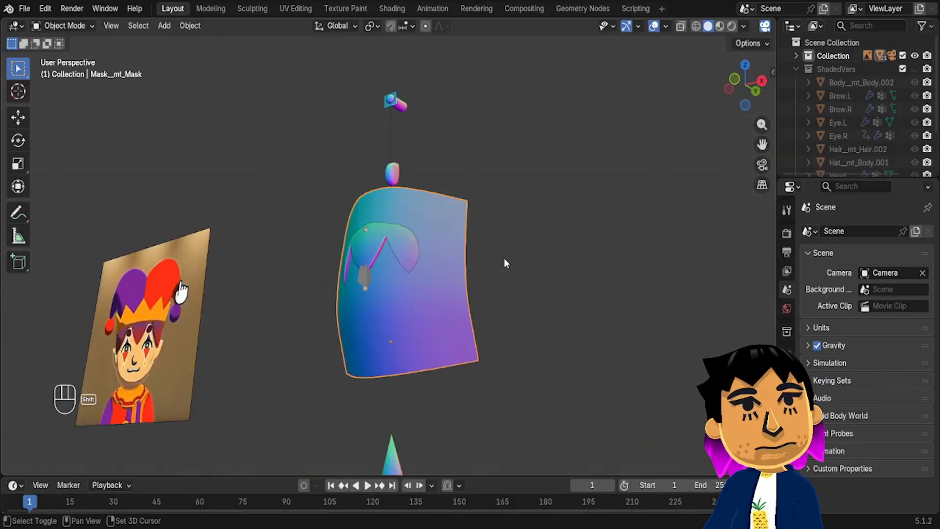
scroll(398, 288, "up", 3)
middle_click_drag(397, 288, 633, 219)
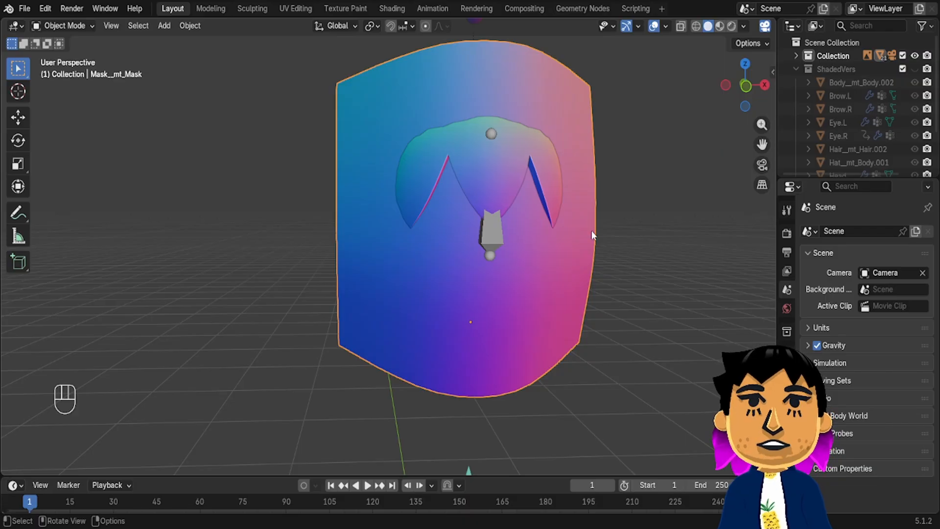
Try deleting the face mask object, inspect the head beneath it and select the clothed body's armature
key("x")
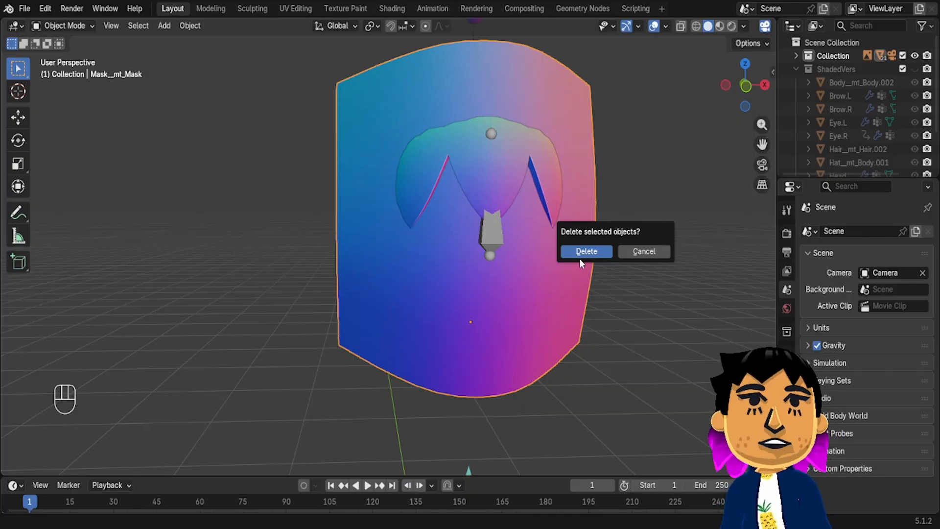
left_click(585, 251)
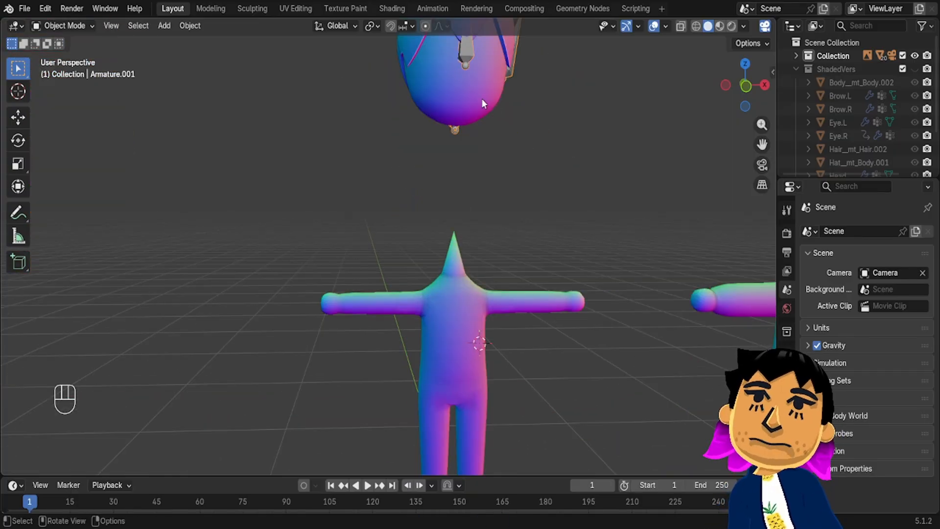
middle_click_drag(481, 103, 545, 254)
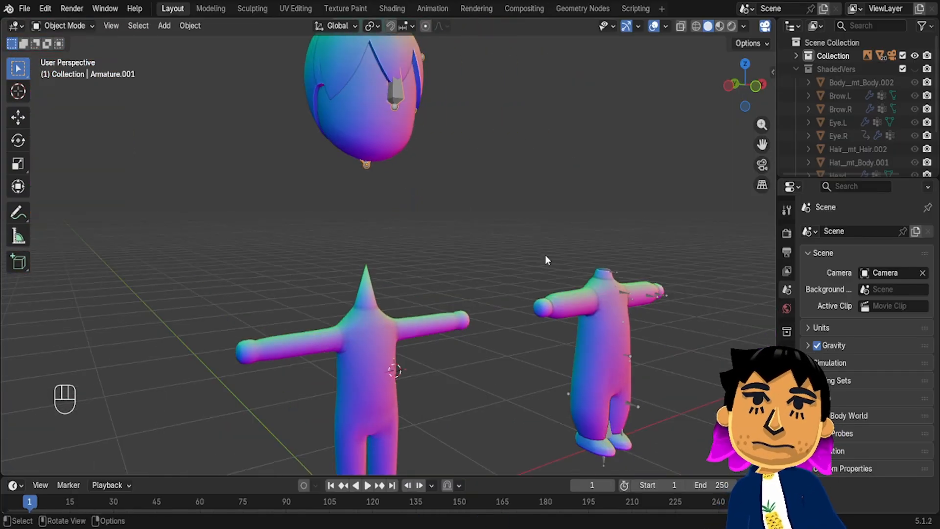
scroll(545, 254, "down", 4)
middle_click_drag(460, 168, 284, 164)
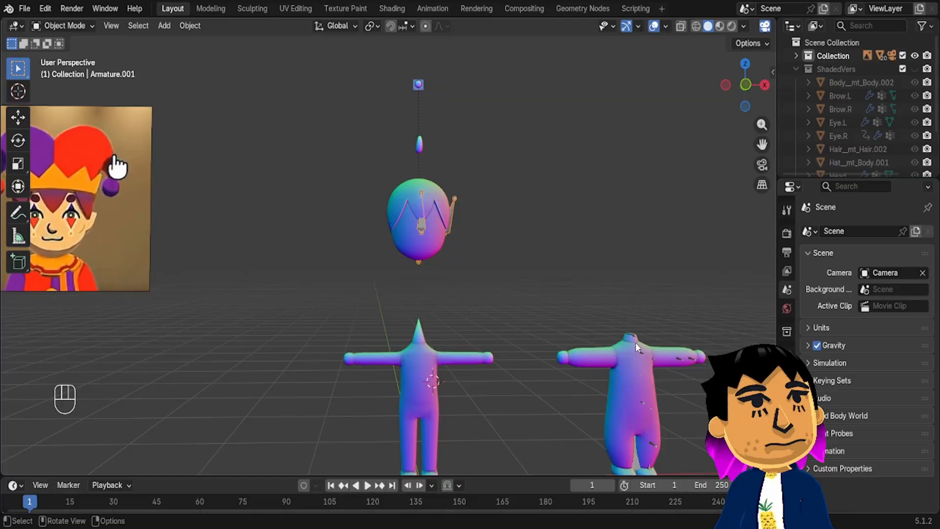
left_click(619, 339)
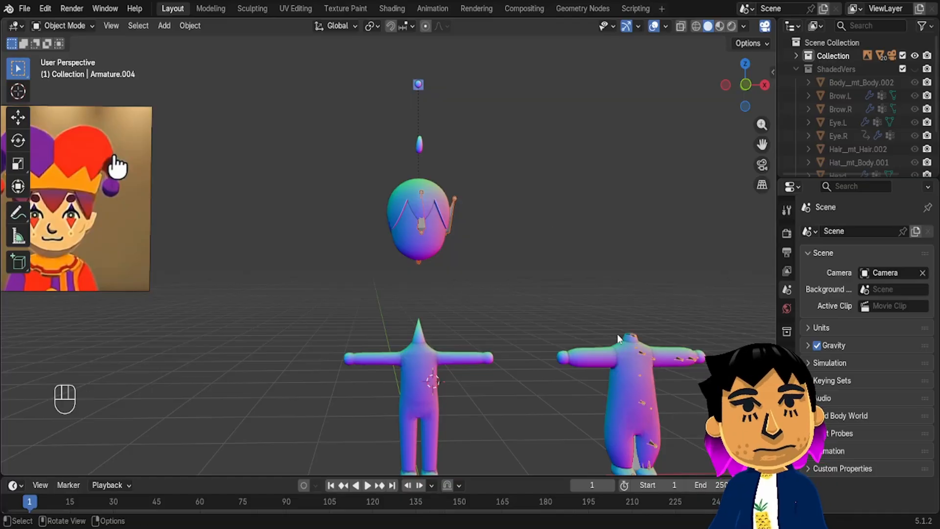
Undo the selection changes and the deletion of the face mask object
key("ctrl+z")
key("ctrl+z")
key("ctrl+z")
key("ctrl+z")
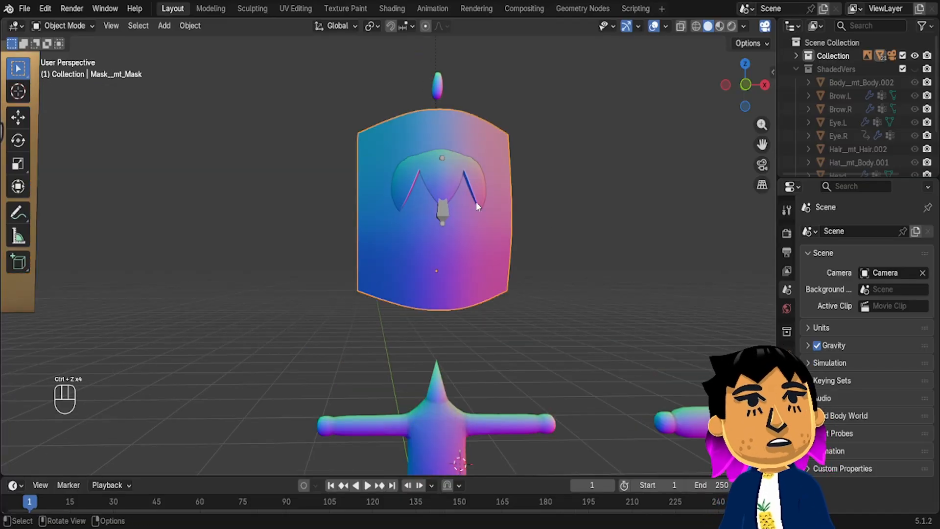
Examine the curved face mask object in front of the head from several angles
middle_click_drag(452, 196, 488, 212)
middle_click_drag(351, 172, 446, 264)
scroll(522, 262, "up", 5)
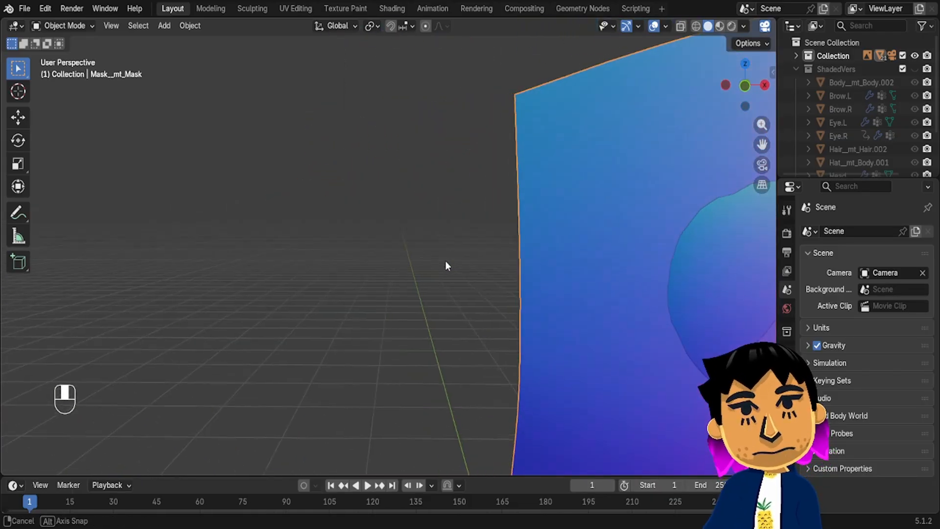
middle_click_drag(532, 279, 247, 223, "shift")
scroll(440, 236, "down", 5)
middle_click_drag(460, 249, 483, 248)
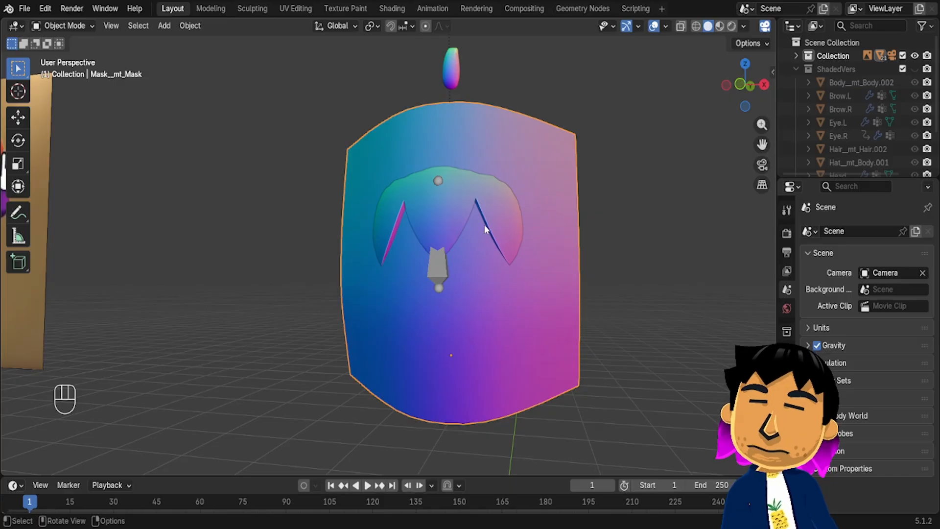
middle_click_drag(414, 294, 462, 301)
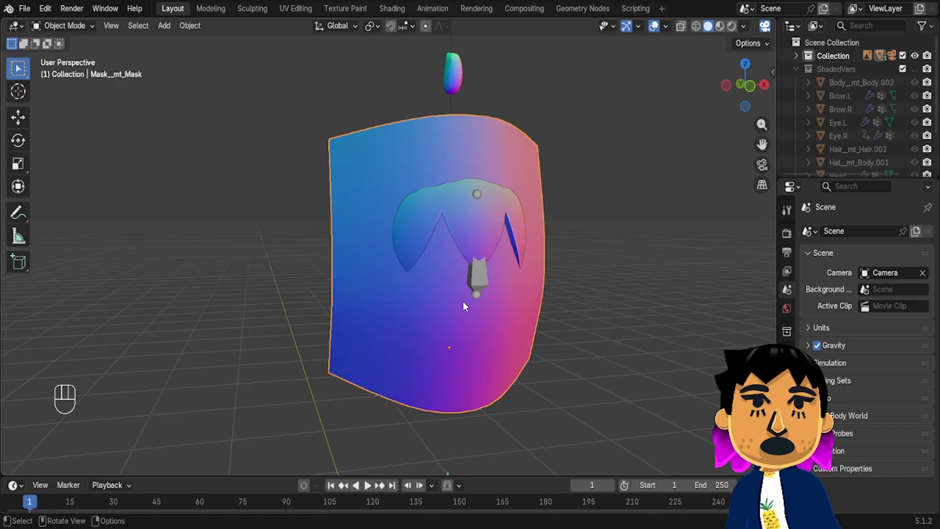
middle_click_drag(506, 270, 550, 297)
scroll(490, 258, "up", 1)
scroll(530, 263, "down", 2)
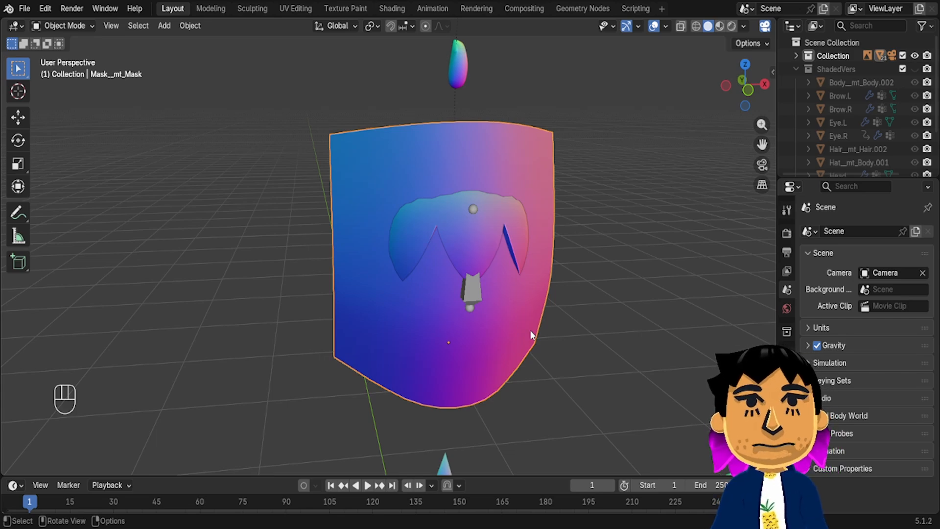
Delete the curved face mask object from the scene
middle_click_drag(533, 312, 526, 243)
key("x")
left_click(533, 268)
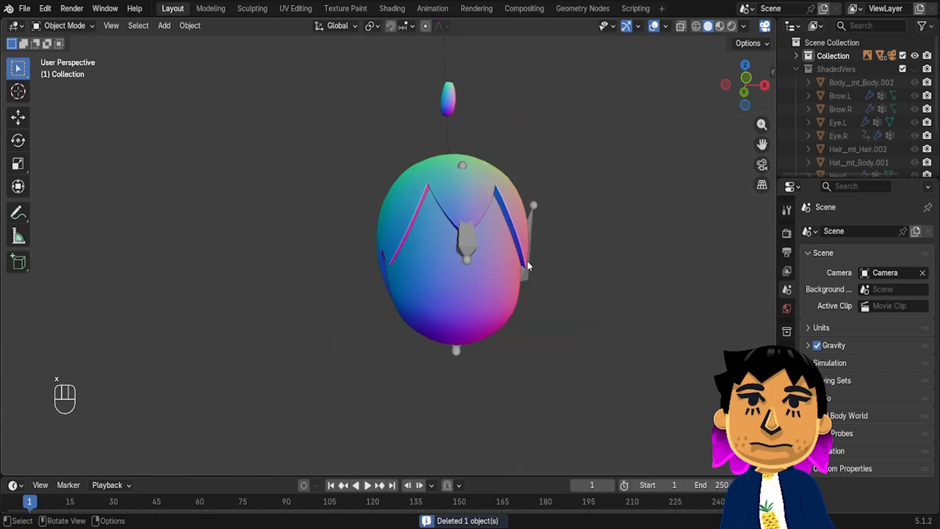
scroll(527, 260, "down", 3)
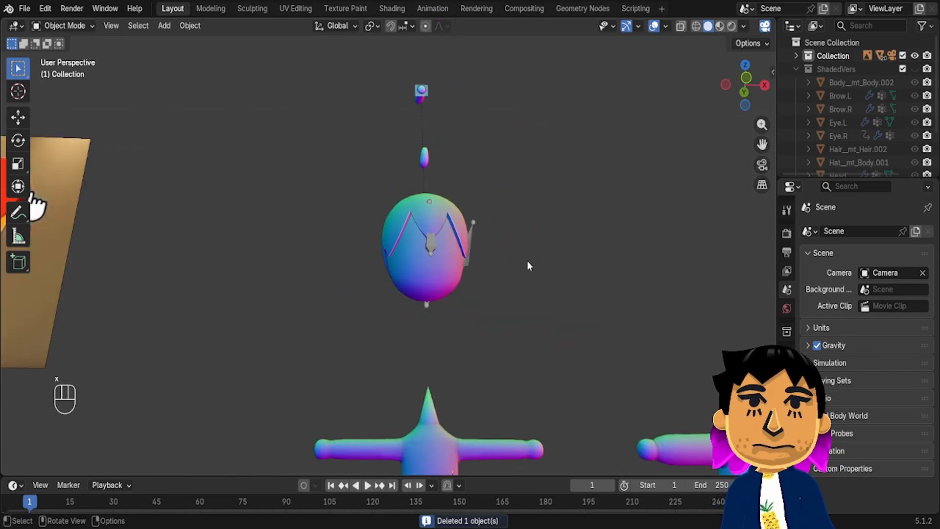
In front view, move the jester reference image about 3.7 m along X behind the head, and switch to the left side view
left_click(746, 77)
scroll(480, 262, "down", 4)
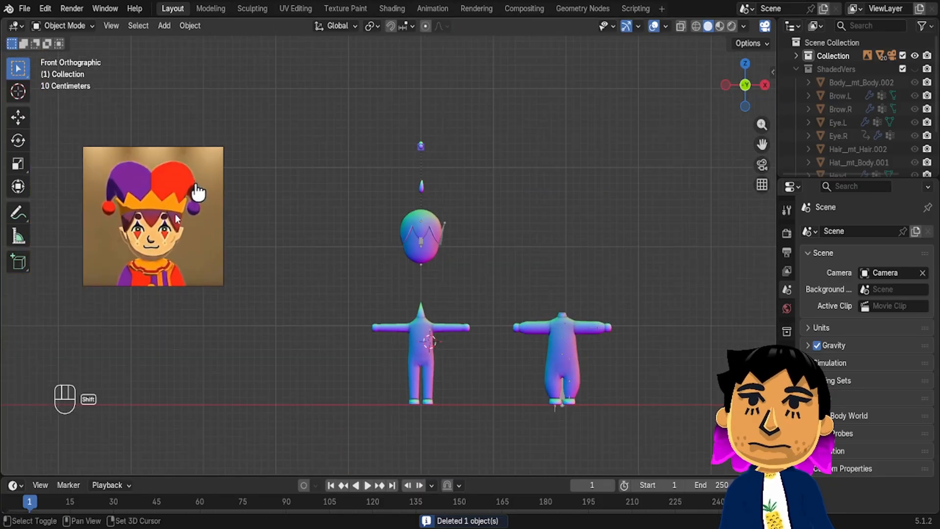
middle_click_drag(157, 240, 342, 234, "shift")
left_click(341, 234)
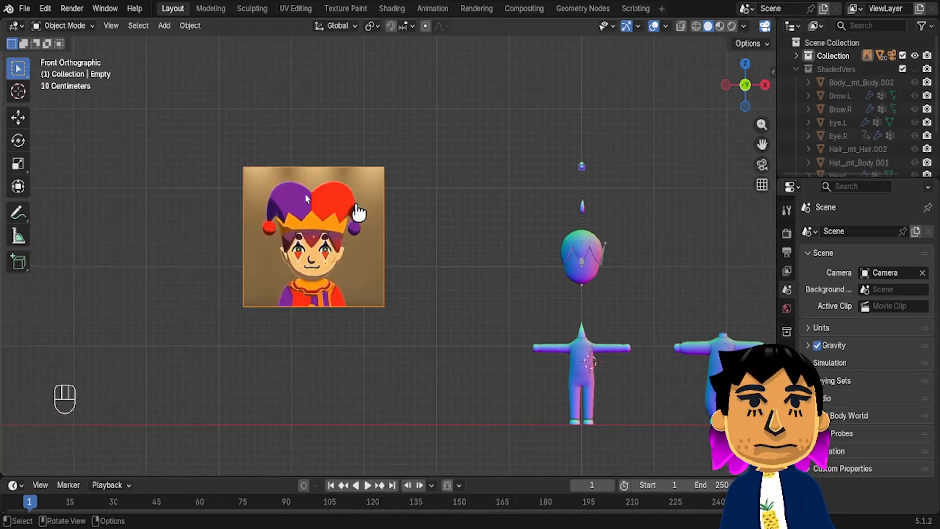
key("g")
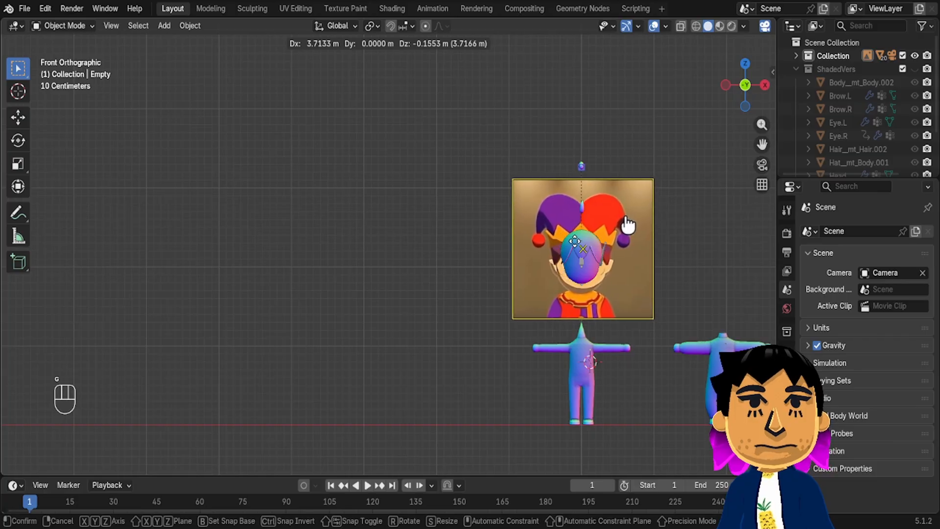
left_click(627, 225)
left_click(724, 85)
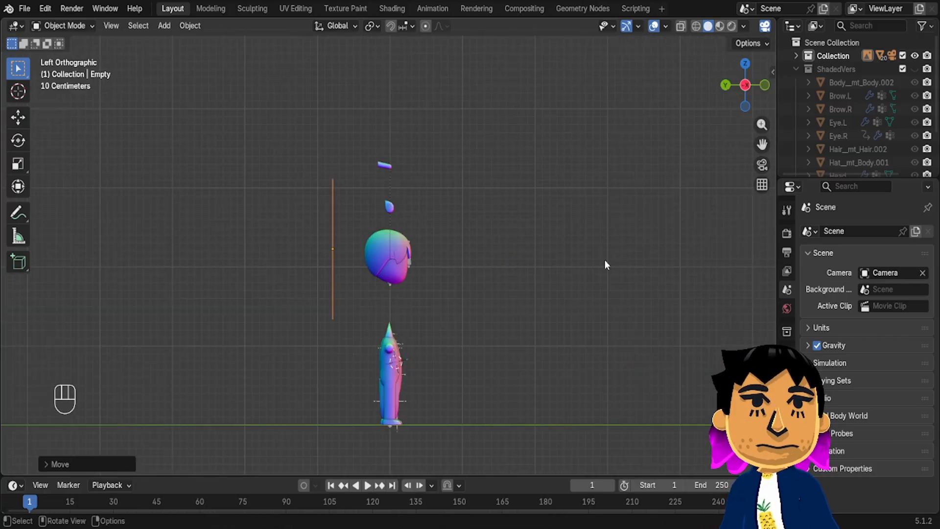
In left view, move the jester reference image to just in front of the face, and return to the front view
key("g")
left_click(563, 258)
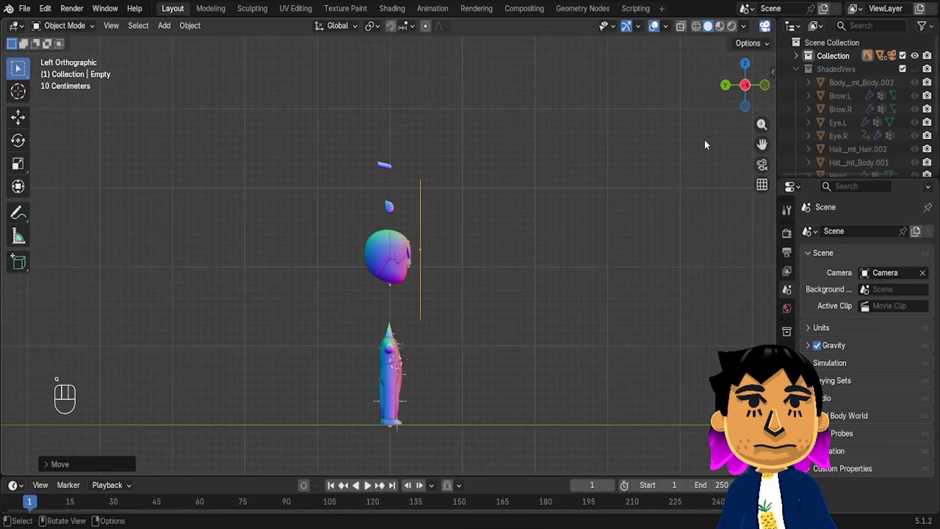
key("KP_Decimal")
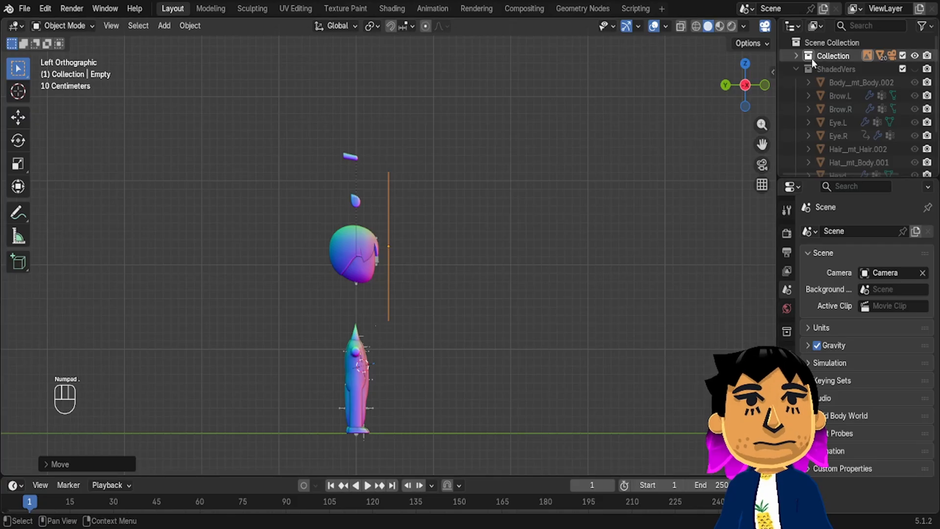
right_click(781, 80)
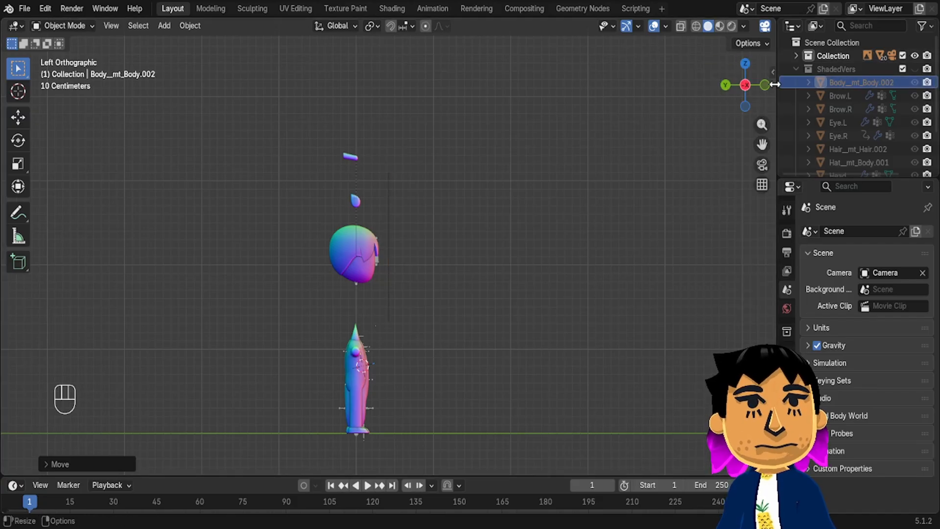
left_click(766, 85)
scroll(177, 310, "up", 6)
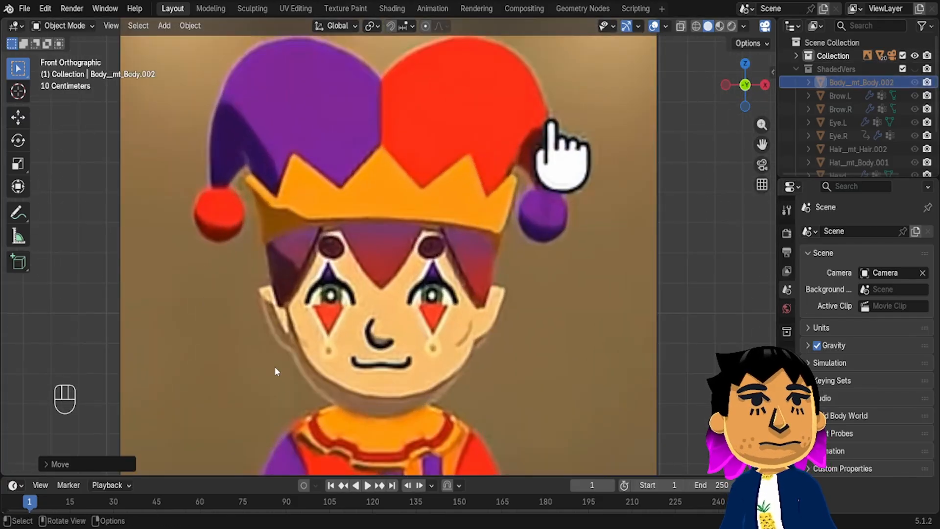
scroll(425, 293, "down", 3)
Enable opacity for the jester reference image and set it to about 0.271
left_click(425, 292)
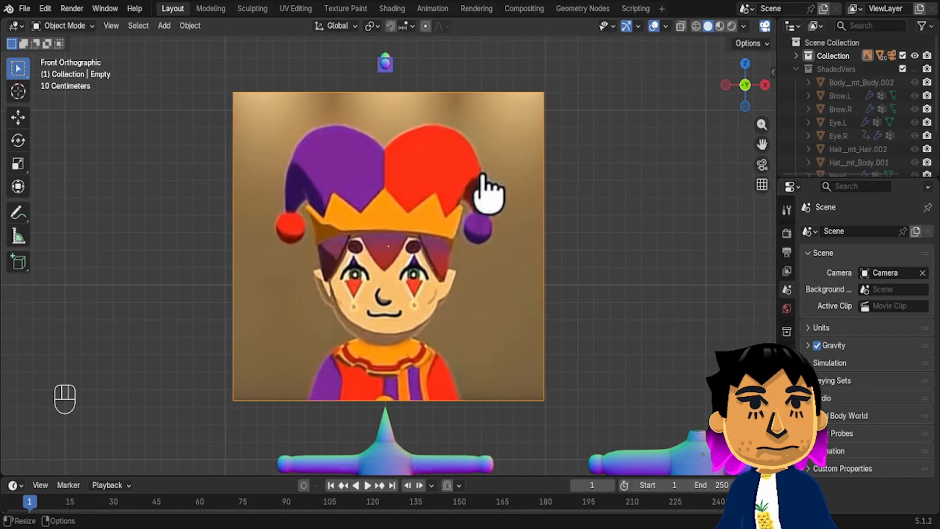
left_click(786, 410)
left_click(857, 387)
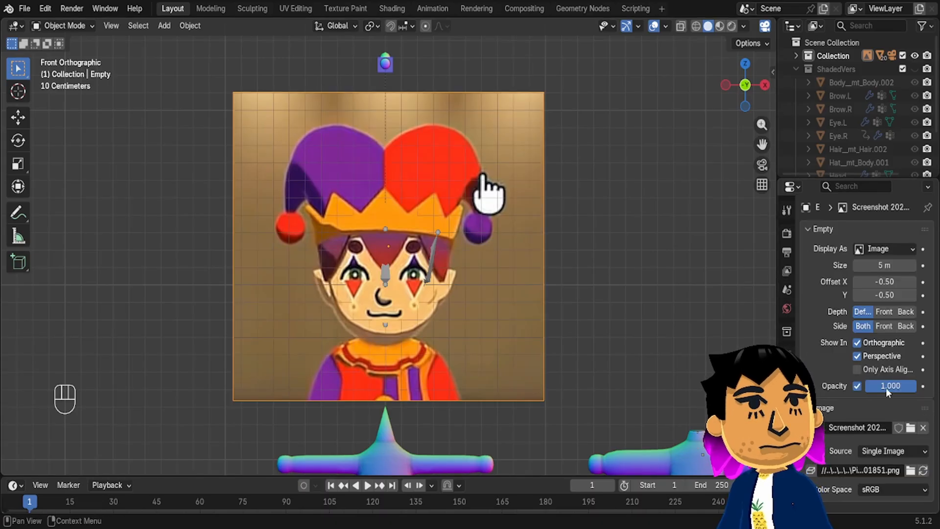
left_click_drag(885, 388, 849, 388)
scroll(74, 277, "up", 2)
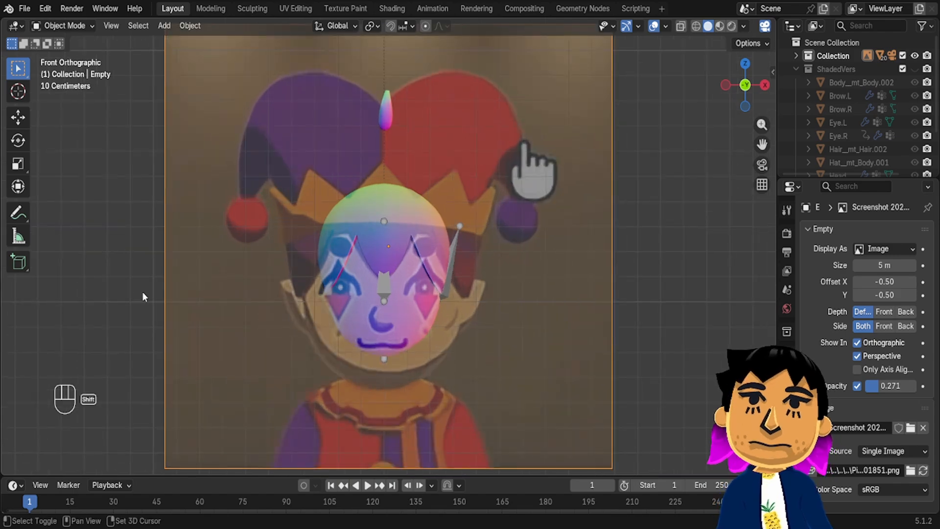
Scale the reference image down and shift it along Z until its face matches the size and height of the model's head
middle_click_drag(228, 318, 316, 311, "shift")
key("s")
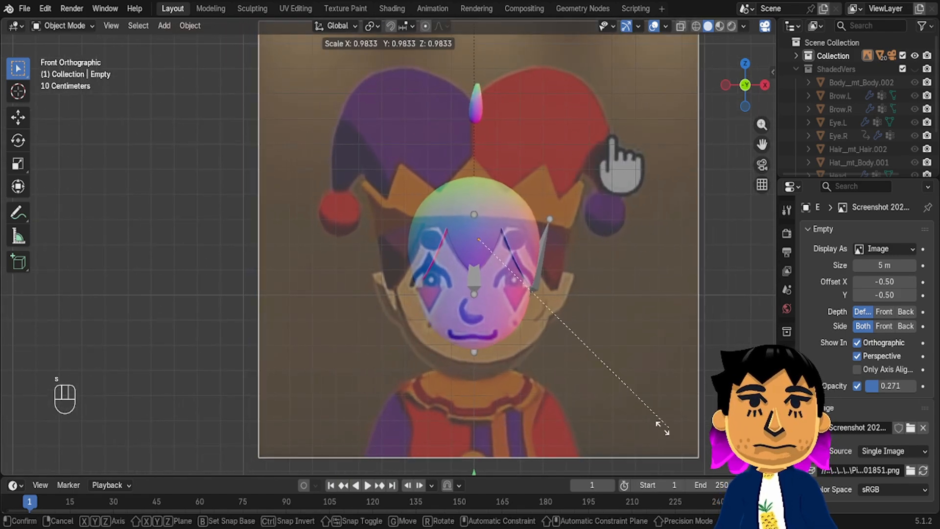
left_click(607, 399)
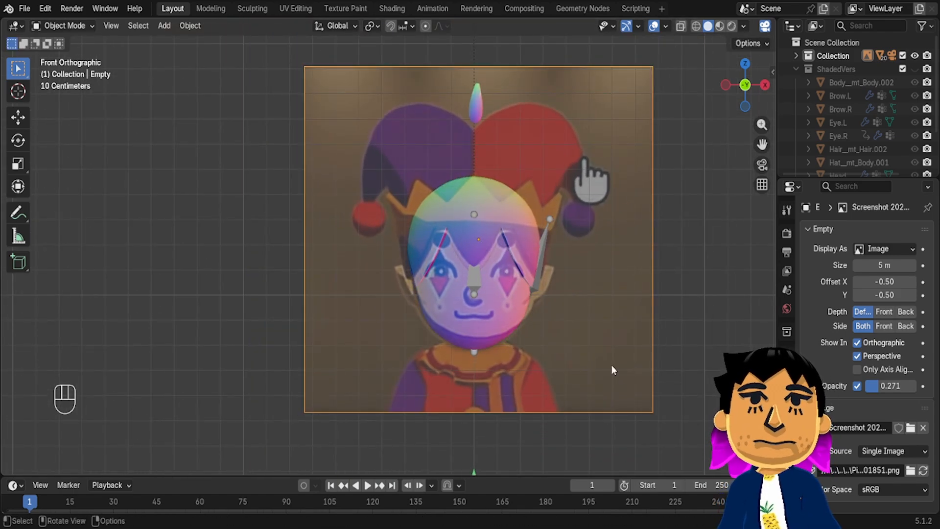
key("g")
key("z")
left_click(611, 364)
key("s")
left_click(637, 369)
key("g")
key("z")
left_click(638, 375)
key("s")
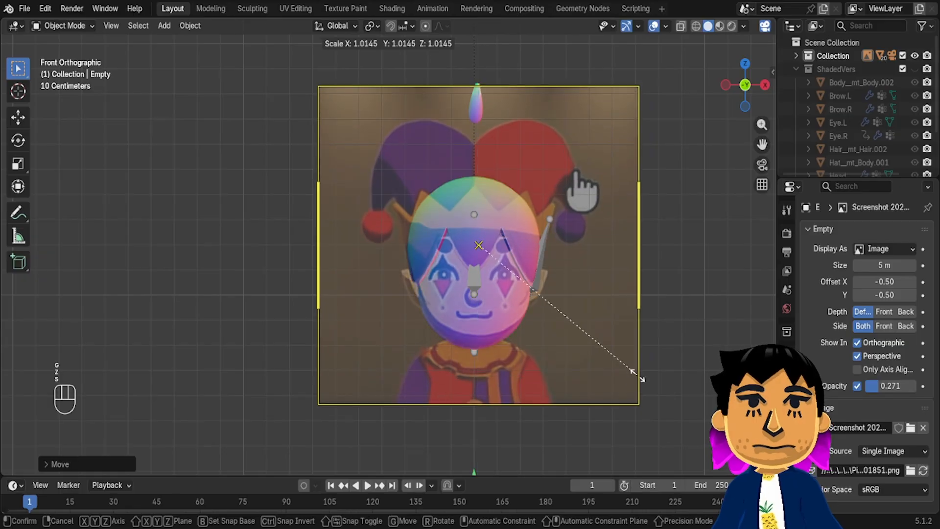
left_click(640, 377)
Show the Selectable toggle in the outliner, filter for "Empty", and make the reference image unselectable
left_click(922, 25)
left_click(813, 75)
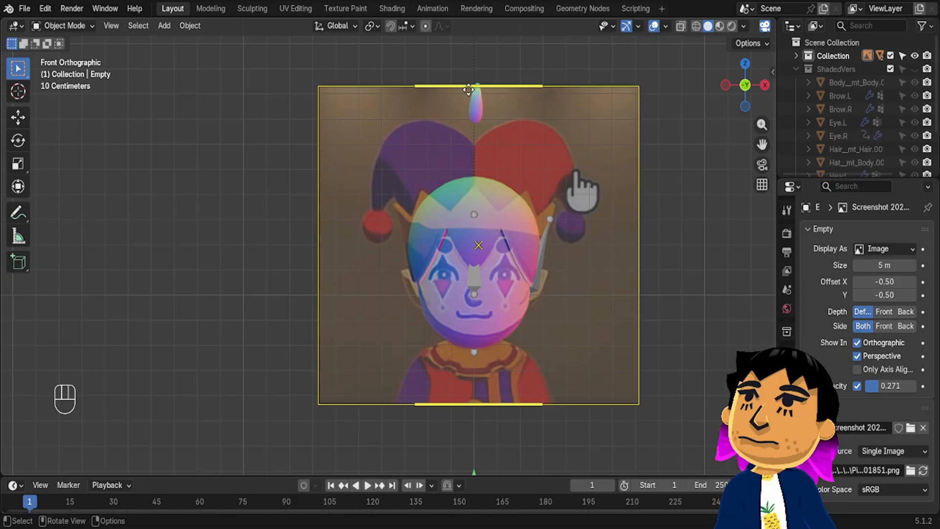
left_click(853, 25)
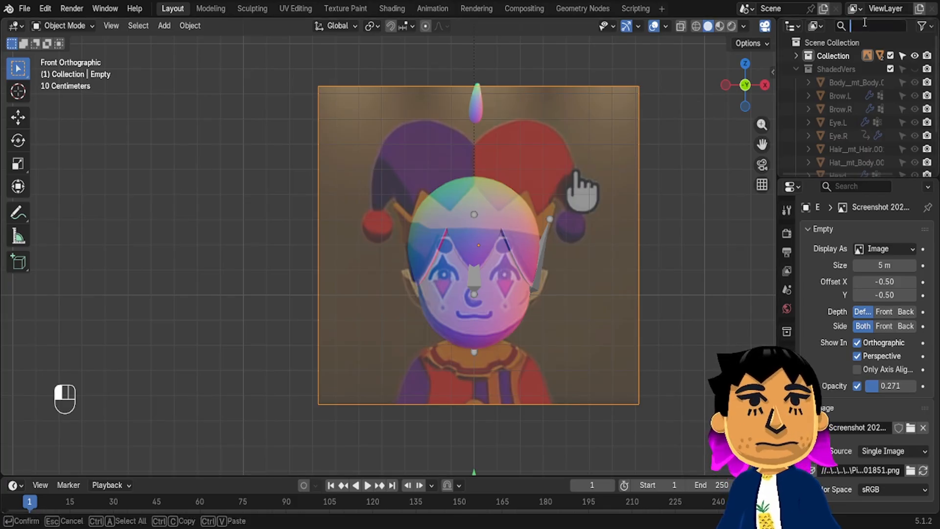
type("Empty")
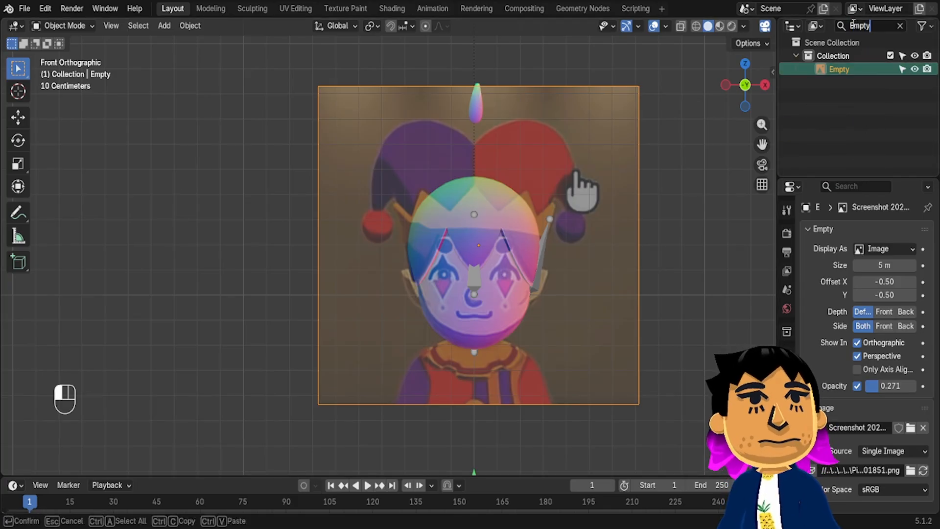
left_click(923, 26)
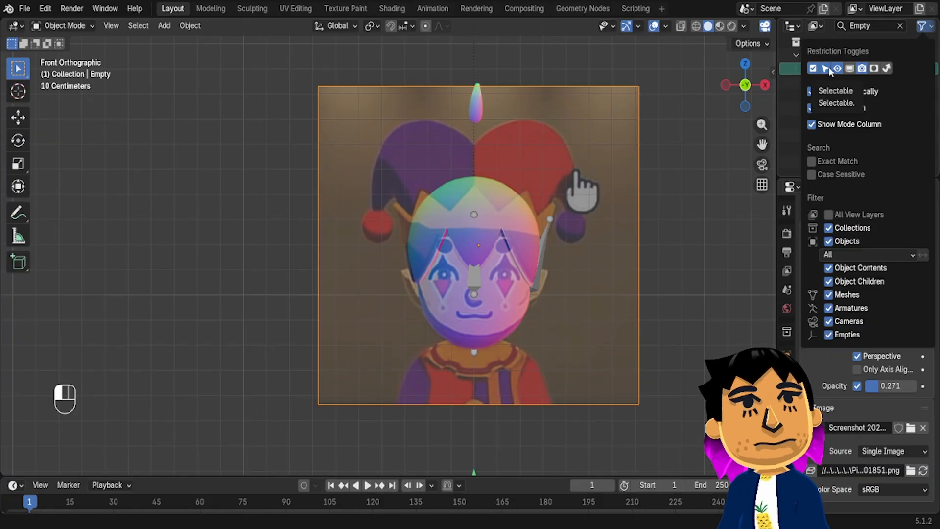
left_click(925, 26)
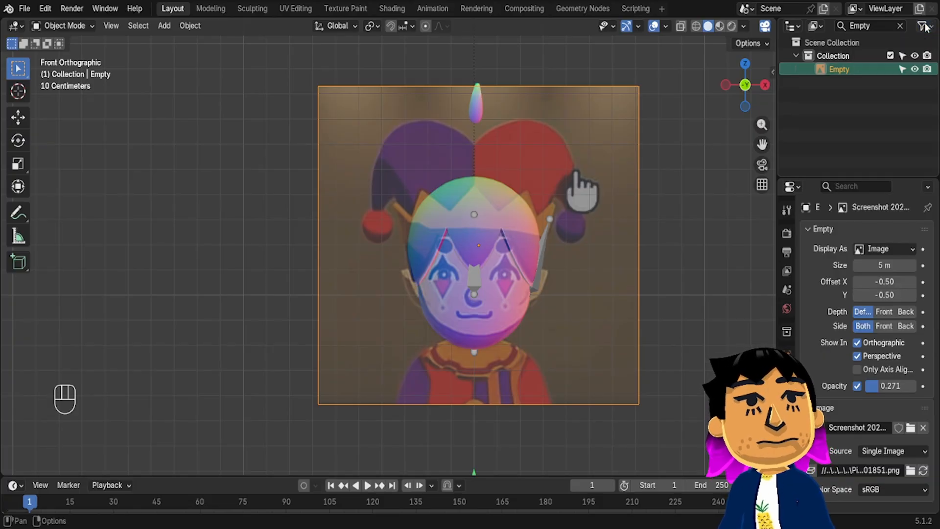
left_click(902, 69)
Select the ear object floating above the head and check it against the reference in front view
left_click(473, 159)
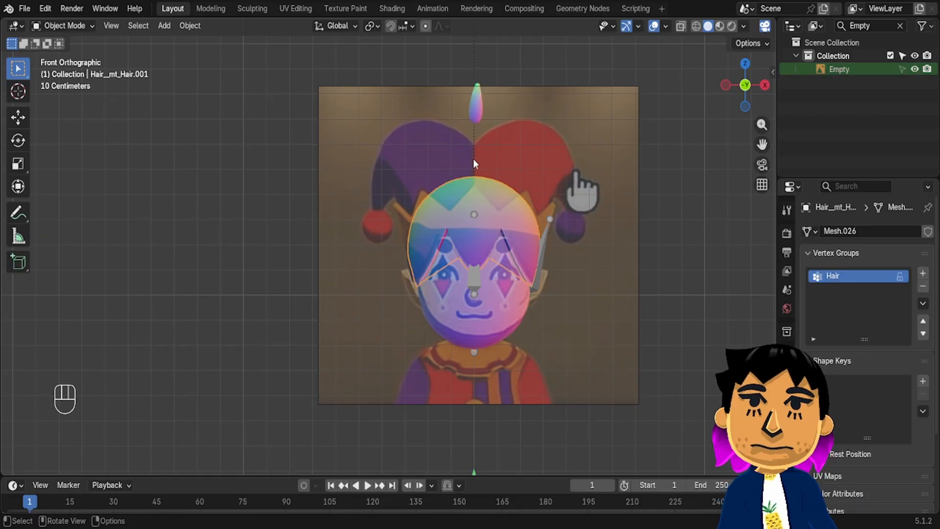
left_click(472, 114)
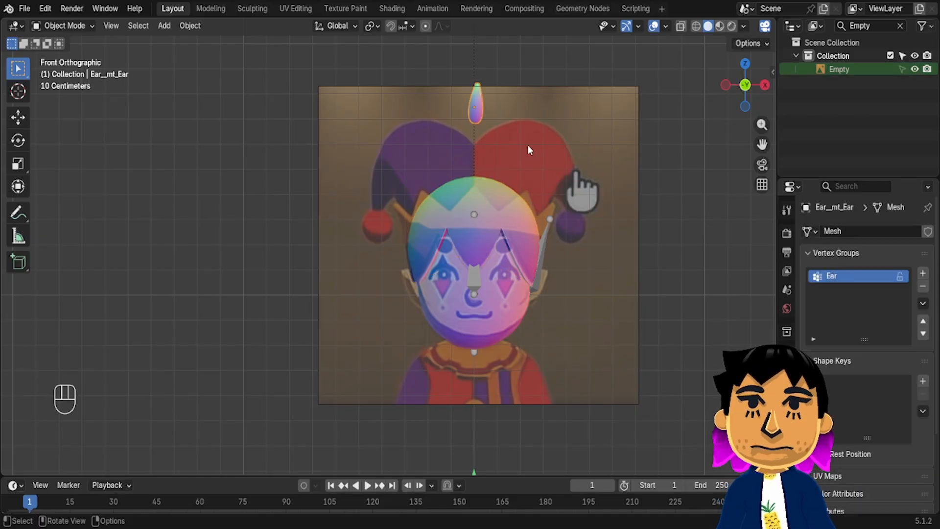
middle_click_drag(527, 145, 651, 149)
left_click(762, 79)
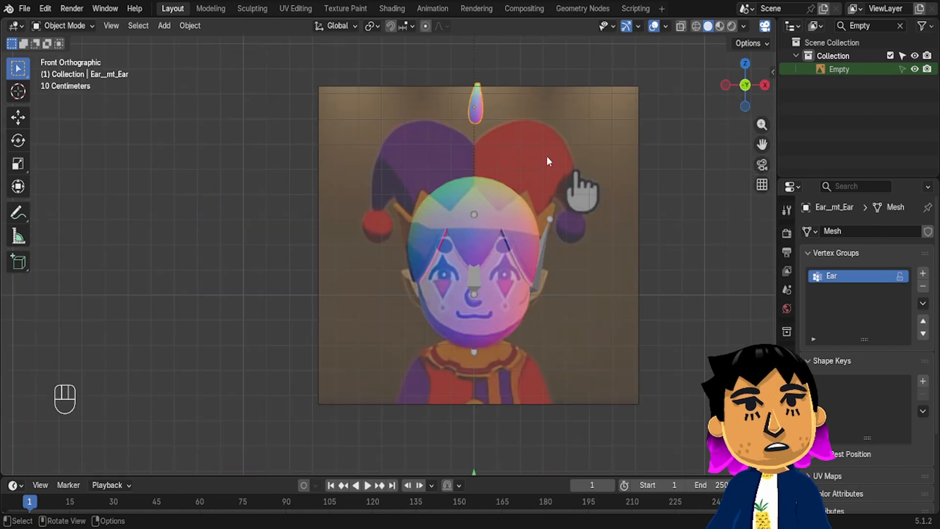
middle_click_drag(585, 126, 557, 144, "shift")
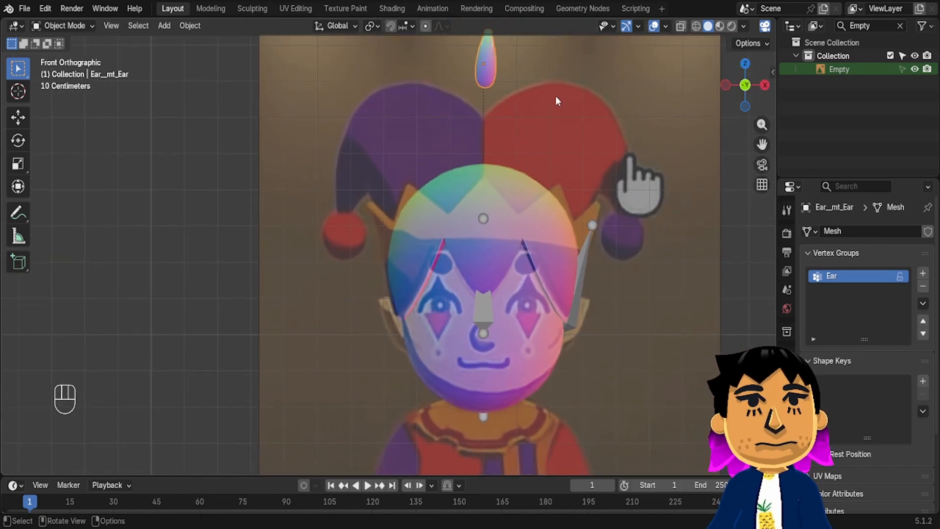
middle_click_drag(504, 203, 513, 162)
left_click(744, 85)
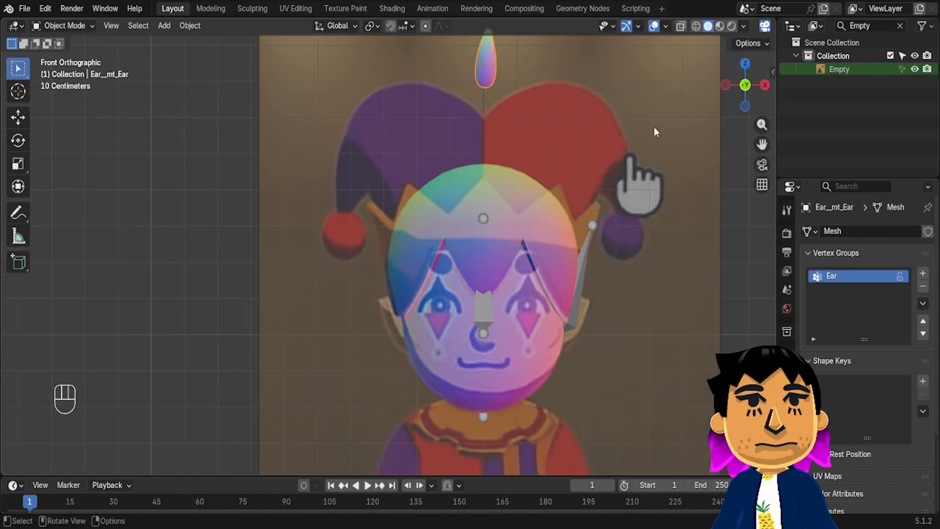
key("r")
key("z")
right_click(563, 87)
Rotate the ear about Z to face forward and move it down toward the head in front view
middle_click_drag(562, 87, 656, 98)
middle_click_drag(450, 182, 587, 210, "shift")
middle_click_drag(587, 211, 453, 351)
key("r")
key("z")
left_click(292, 342)
key("g")
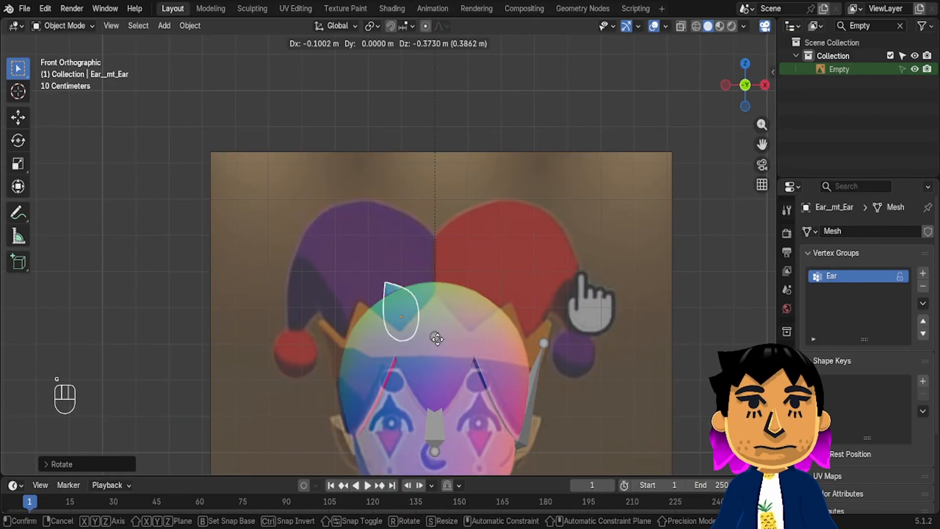
left_click(410, 455)
Try a further rotation of the ear about Z and undo it
middle_click_drag(410, 455, 461, 320, "shift")
key("r")
key("z")
left_click(411, 263)
middle_click_drag(410, 262, 533, 286, "shift")
key("ctrl+z")
Tilt, move and enlarge the ear in front view so it lines up with the jester's ear beside the face
key("g")
key("z")
key("r")
left_click(546, 316)
key("g")
left_click(543, 316)
key("s")
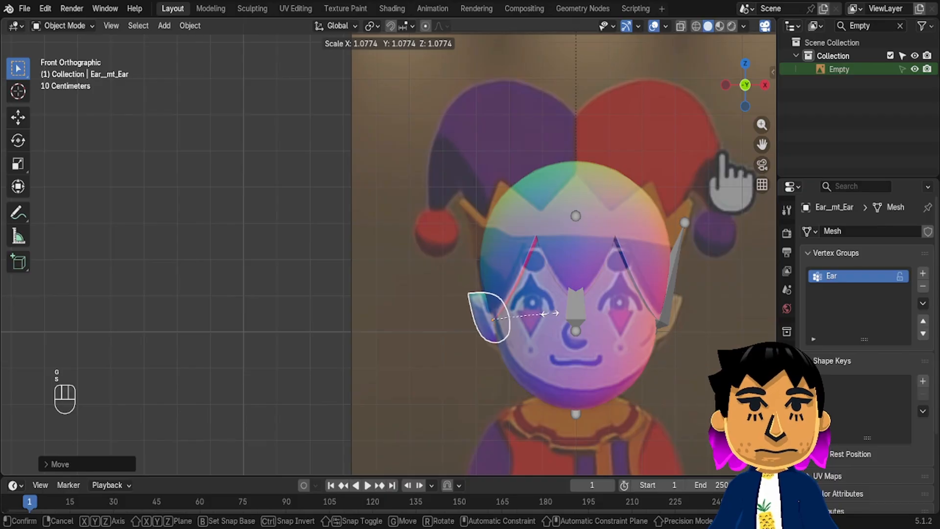
left_click(556, 317)
key("g")
left_click(551, 321)
In left view, position the ear beneath the hairline on the side of the head, and rescale it in front view
left_click(725, 84)
key("g")
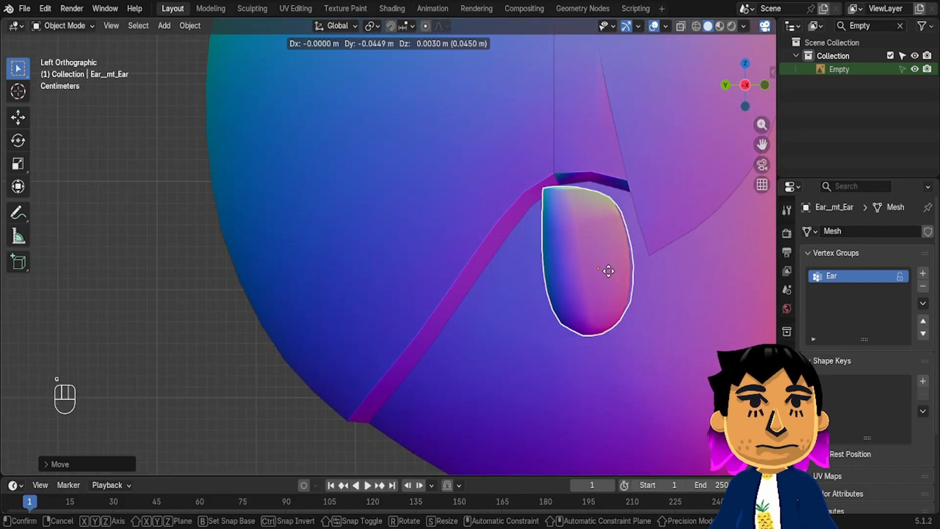
left_click(612, 269)
left_click(764, 85)
key("s")
left_click(685, 237)
Fine-tune the ear's rotation about Z and nudge it against the side of the head in front view
middle_click_drag(638, 236, 734, 235)
scroll(686, 233, "down", 6)
middle_click_drag(646, 230, 328, 195, "shift")
left_click(752, 86)
key("r")
key("z")
left_click(531, 156)
key("g")
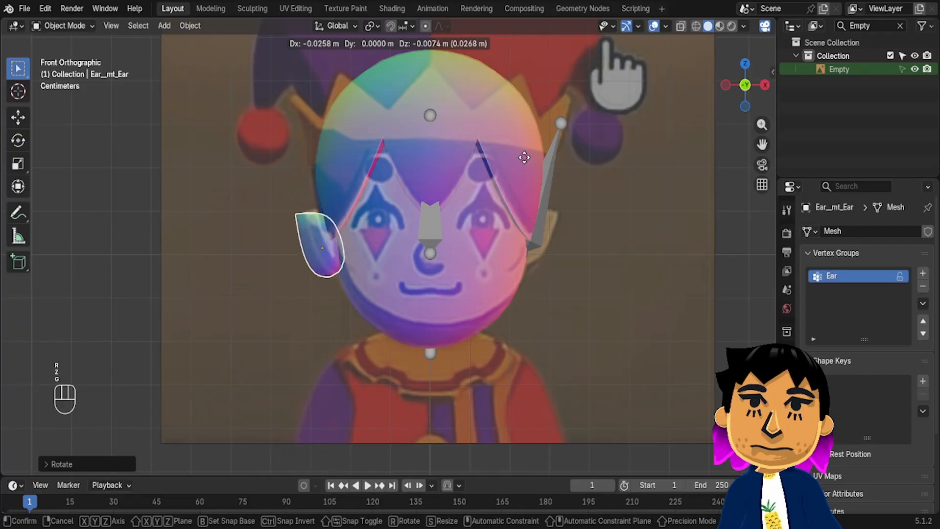
left_click(530, 156)
Check the ear's placement from an angle, return to front view, and hide the reference image
mouse_move(530, 156)
middle_mouse_down()
mouse_move(600, 165)
mouse_move(587, 178)
mouse_move(640, 175)
mouse_move(582, 157)
mouse_move(525, 166)
middle_mouse_up()
scroll(639, 175, "down", 5)
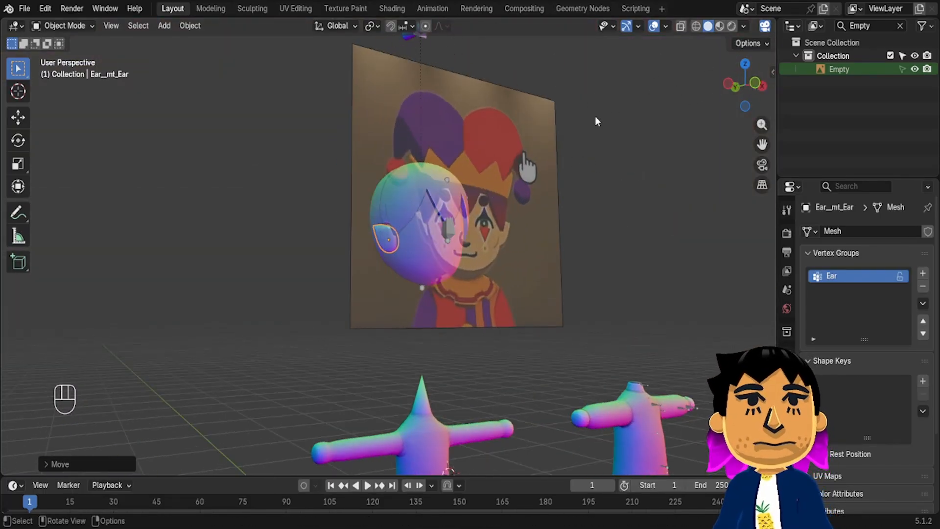
left_click(755, 85)
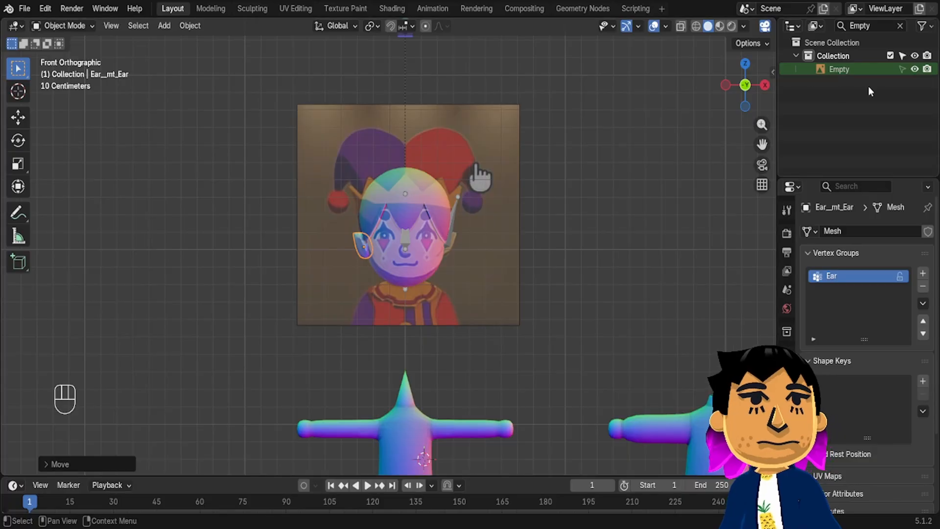
left_click(914, 69)
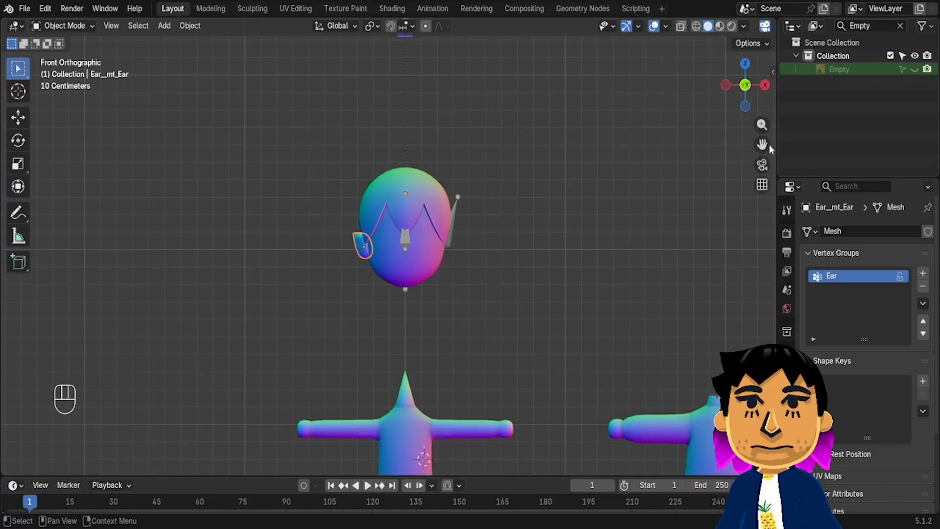
Add a Mirror modifier on X to the ear with the head as mirror object, and apply it
scroll(428, 264, "up", 5)
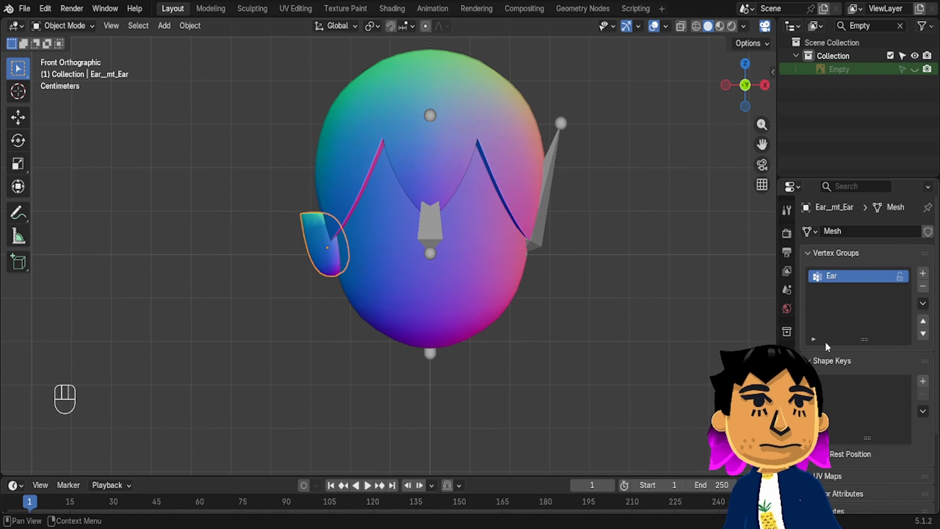
left_click(787, 373)
left_click(852, 232)
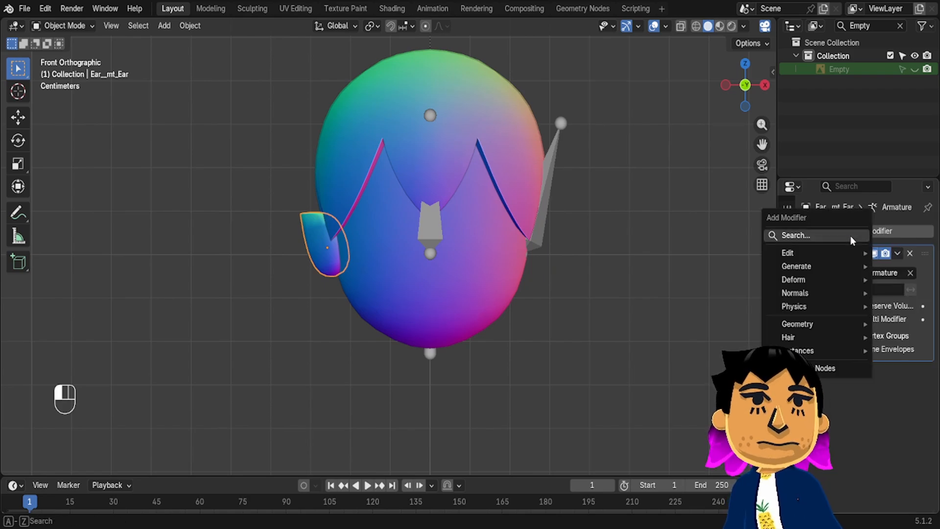
left_click(835, 235)
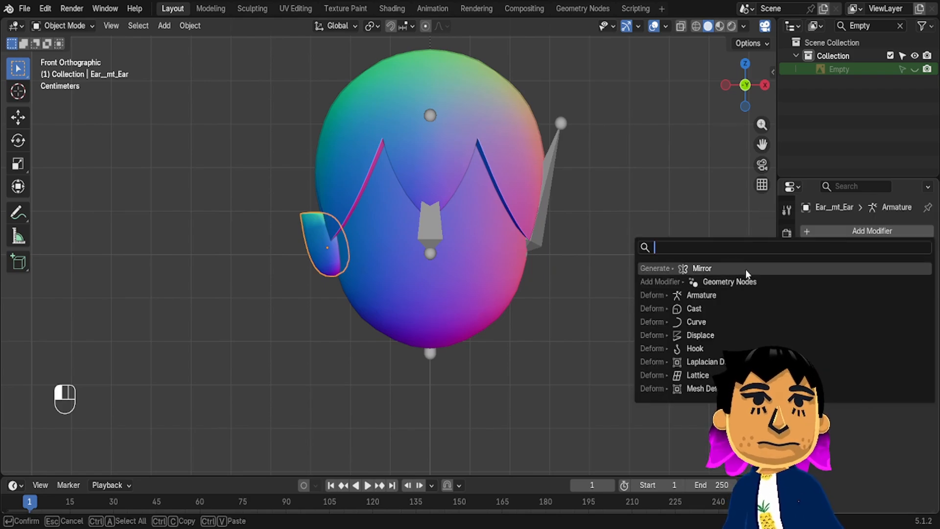
left_click(797, 268)
left_click(910, 437)
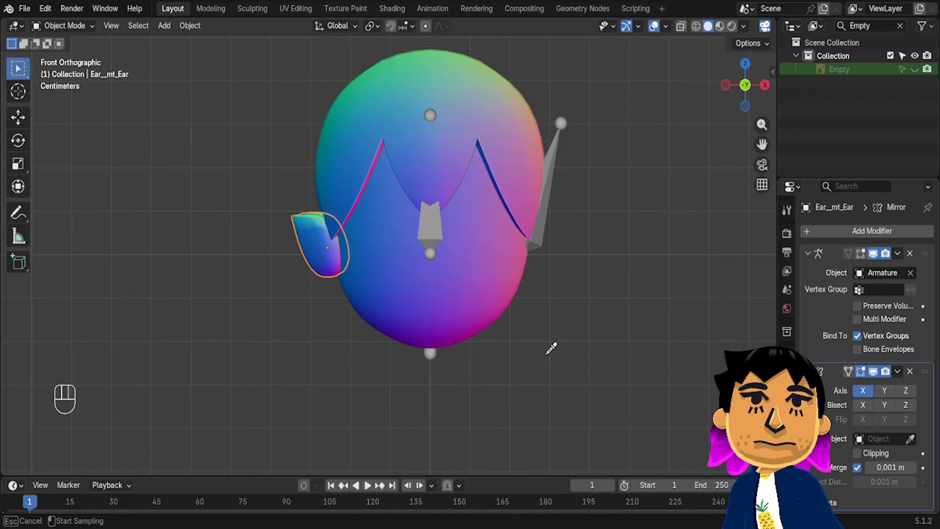
left_click(493, 297)
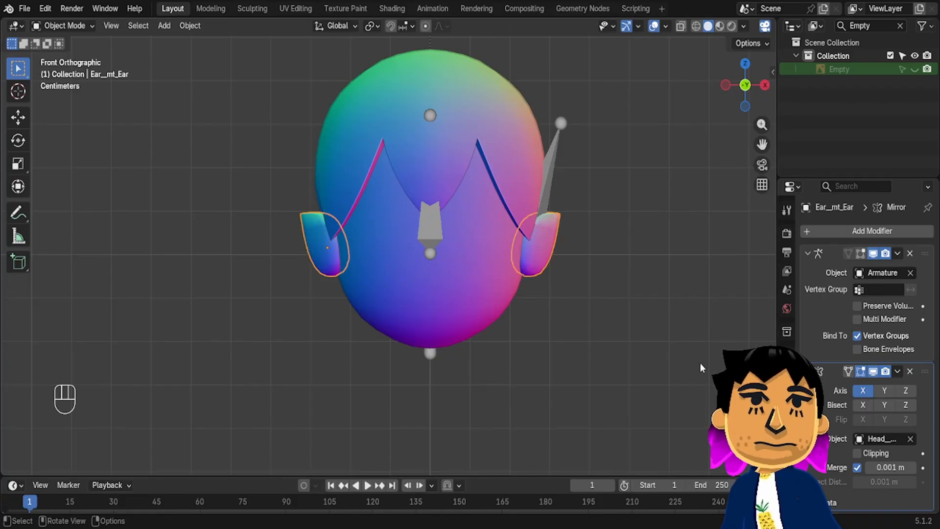
left_click(898, 371)
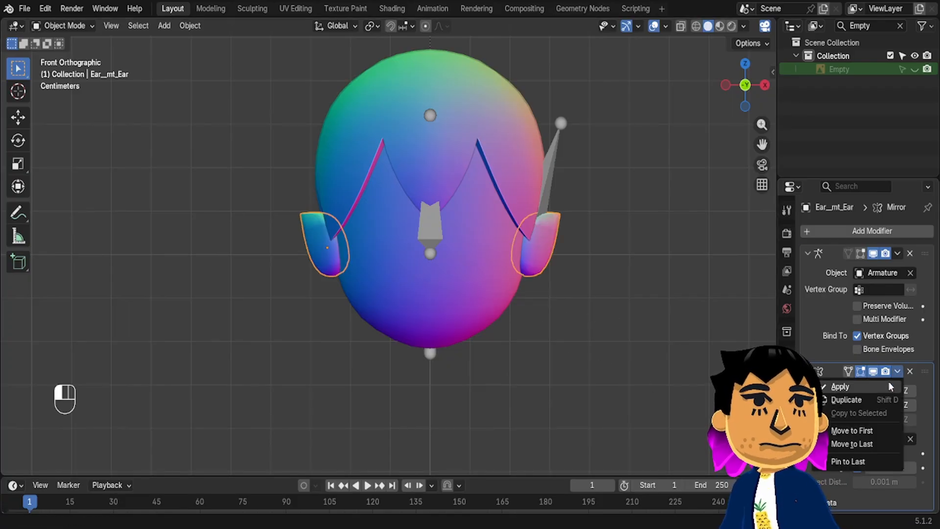
left_click(888, 382)
Unhide the reference image, and in left view move the nose from above the head to the front of the lower face
scroll(601, 260, "down", 7)
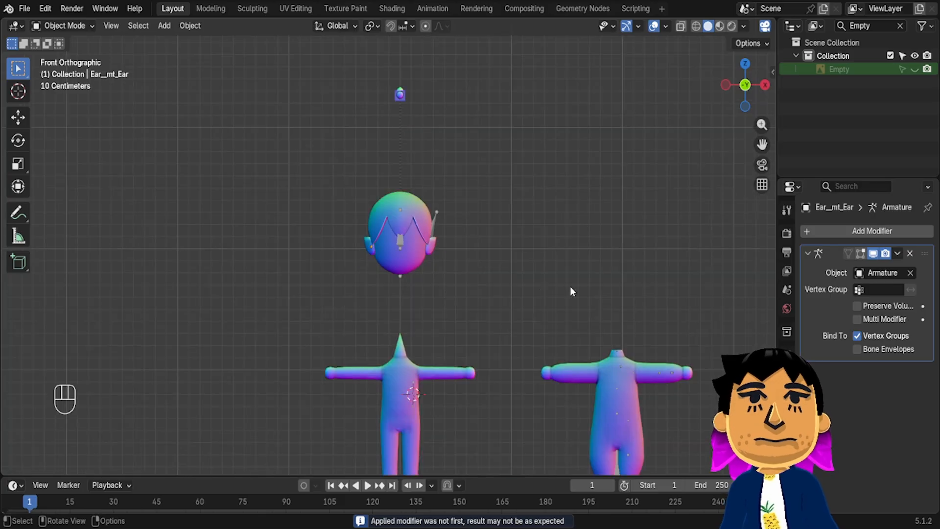
left_click(401, 94)
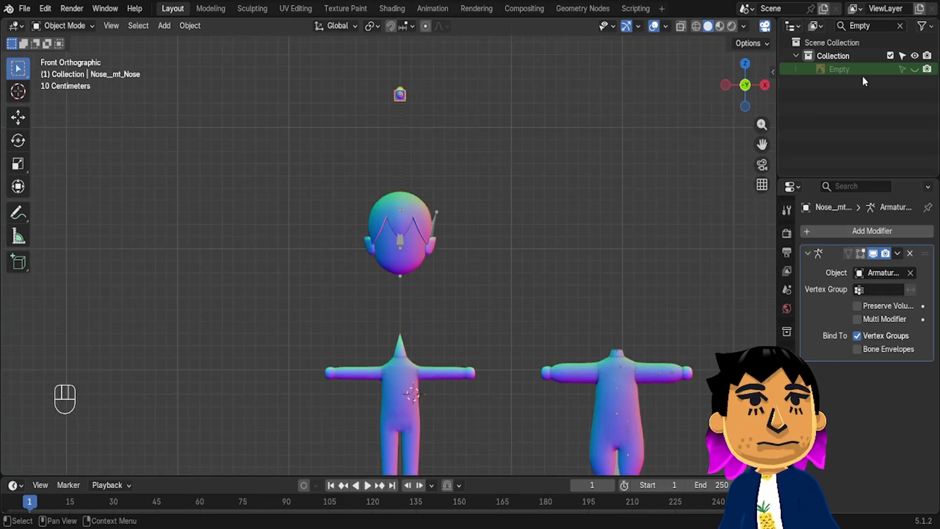
left_click(914, 69)
left_click(726, 84)
key("g")
left_click(444, 274)
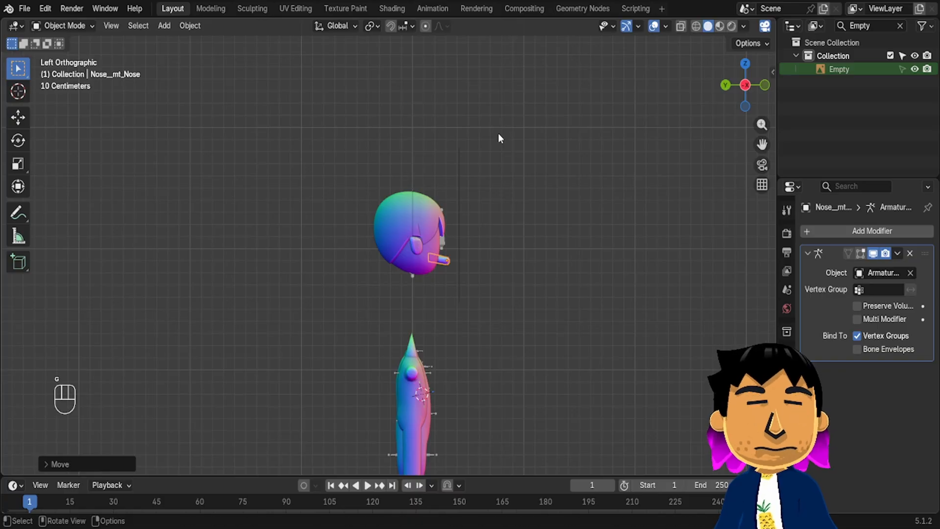
Fine-tune the nose's position against the face in a close-up left view
key("KP_Decimal")
left_click_drag(762, 144, 817, 254)
key("g")
left_click(524, 246)
In front view, display the object's transform values and align the nose along Z with the reference image's nose
left_click(765, 85)
key("g")
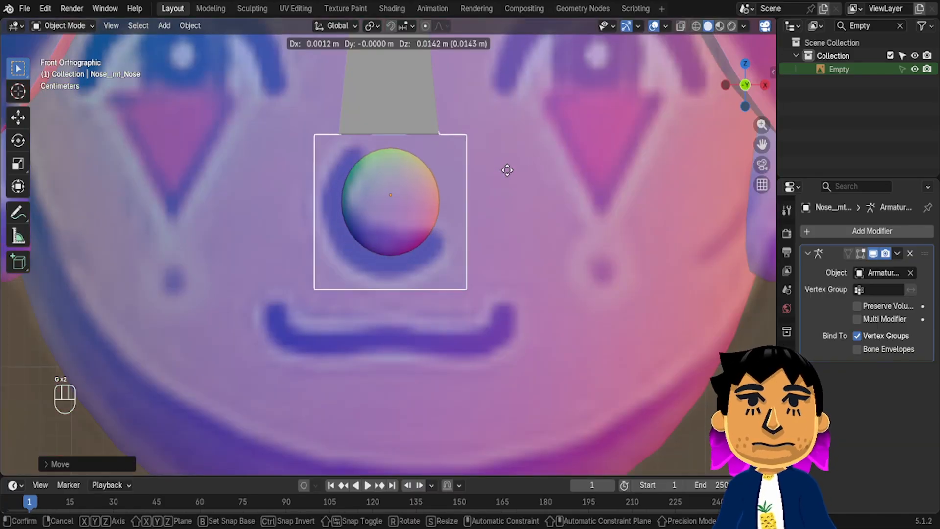
key("z")
right_click(509, 164)
key("n")
left_click(768, 99)
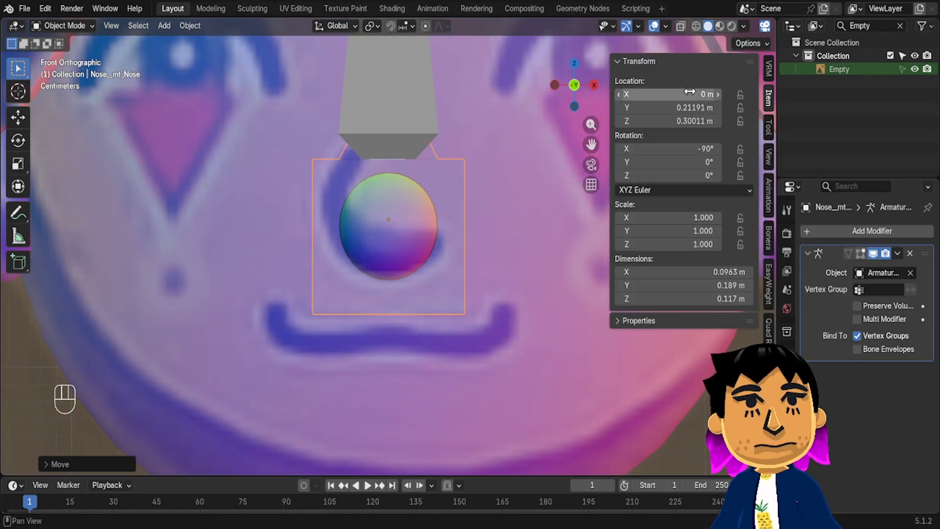
key("g")
key("z")
left_click(473, 262)
scroll(473, 262, "down", 8)
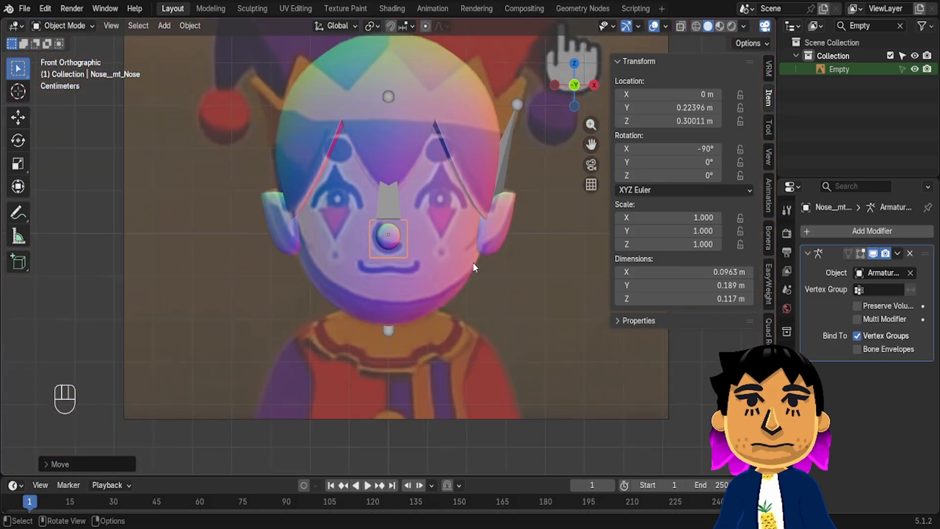
Make the reference image selectable, and clear the puffy jester outfit armature's location so the outfit overlaps the plain body
left_click(902, 69)
left_click(915, 70)
left_click_drag(479, 280, 307, 126)
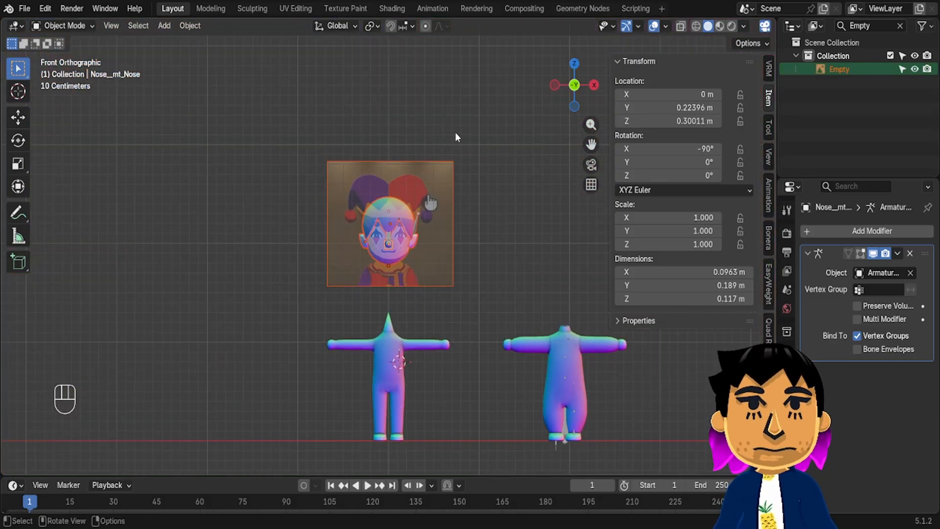
left_click(565, 379)
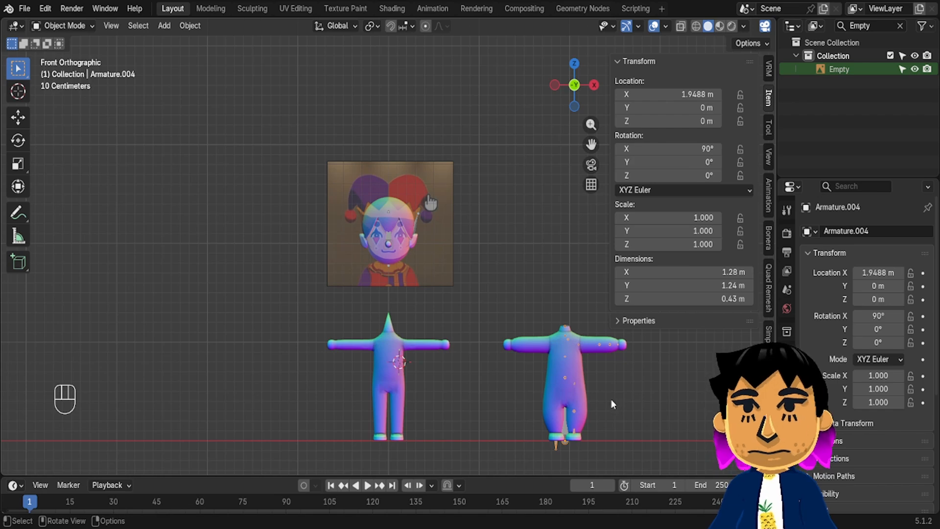
key("alt+g")
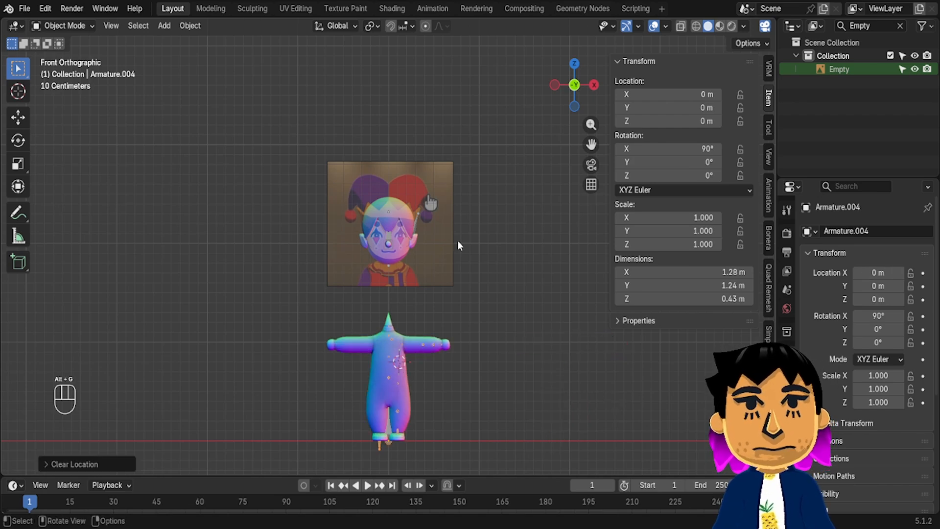
Select all the head parts with the reference image and lower them along Z by about 0.64 m onto the body
left_click_drag(501, 261, 326, 156)
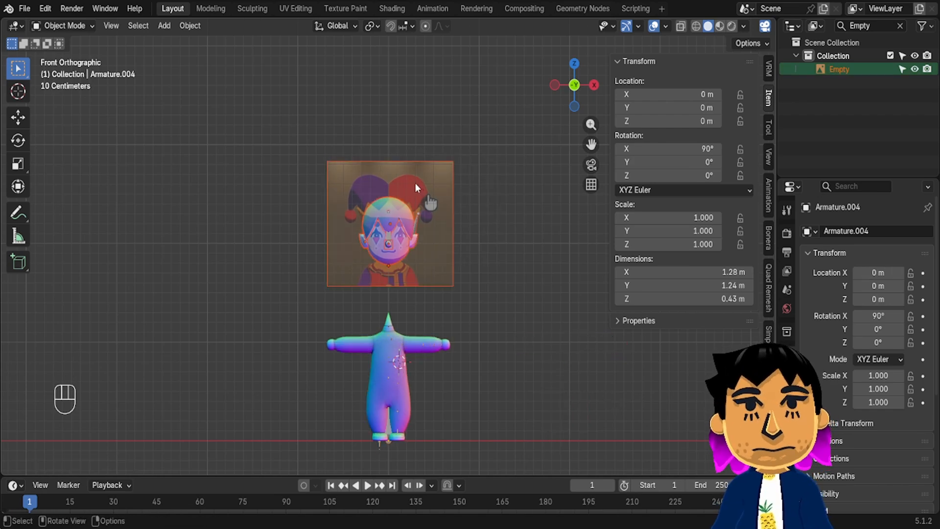
key("g")
key("z")
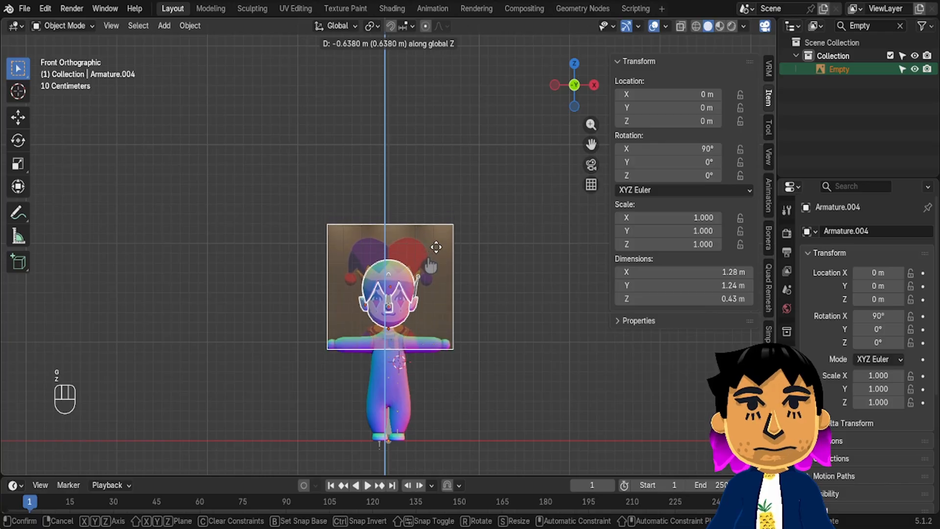
left_click(436, 248)
key("KP_Decimal")
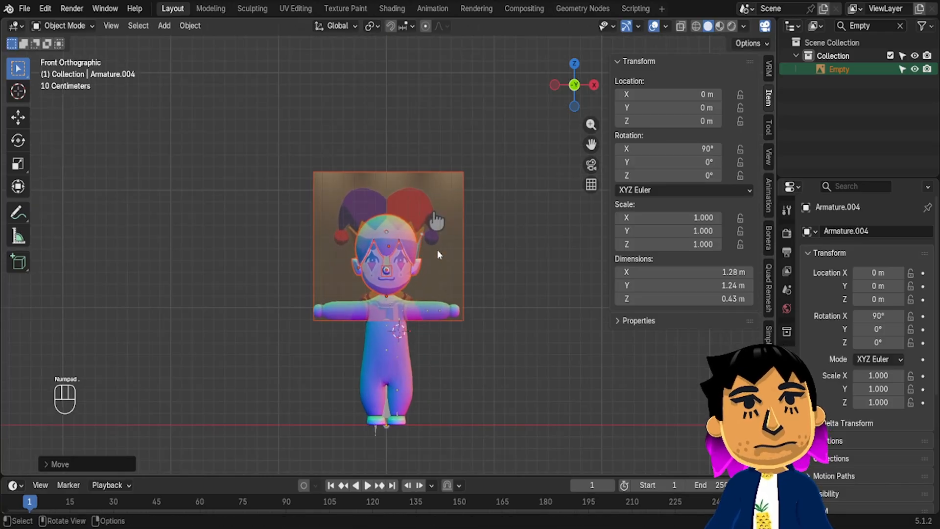
In left view, raise the head parts and reference image slightly along Z so the chin sits properly over the neck
left_click(554, 84)
scroll(392, 240, "up", 5)
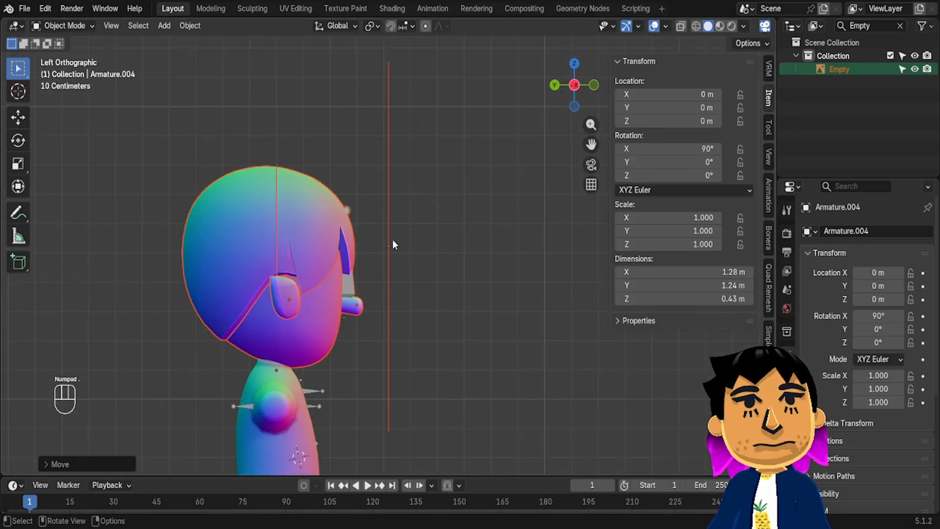
middle_click_drag(363, 312, 438, 272, "shift")
scroll(522, 299, "up", 5)
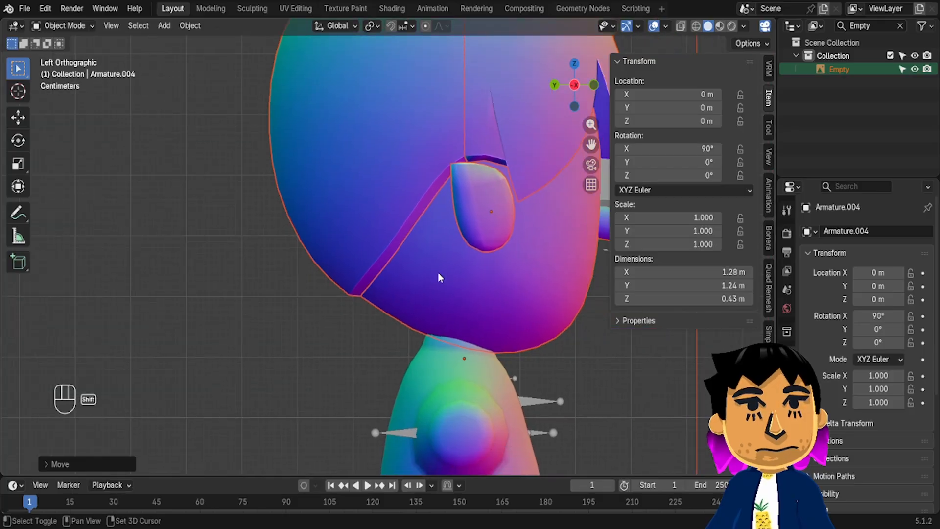
key("g")
key("z")
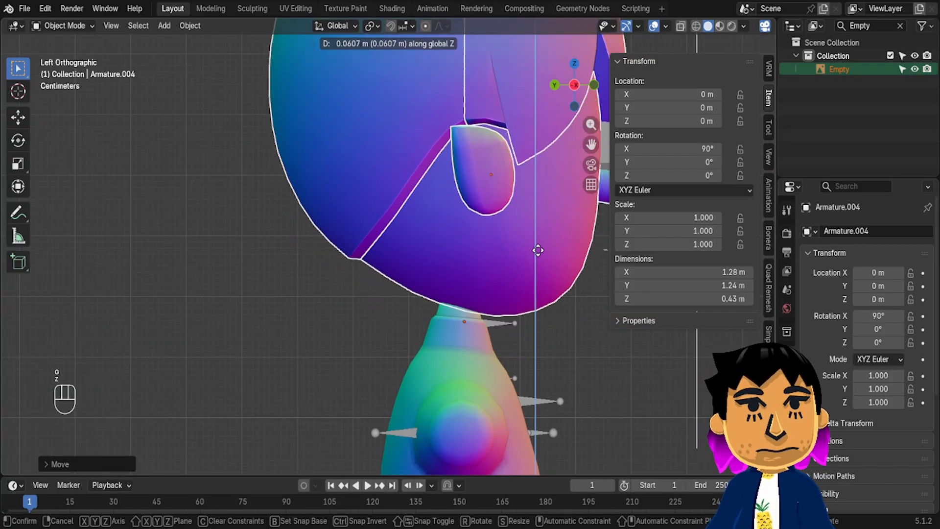
left_click(537, 267)
Check the whole character in perspective and hide the reference image
middle_click_drag(537, 266, 431, 247)
scroll(416, 244, "down", 4)
scroll(432, 245, "down", 5)
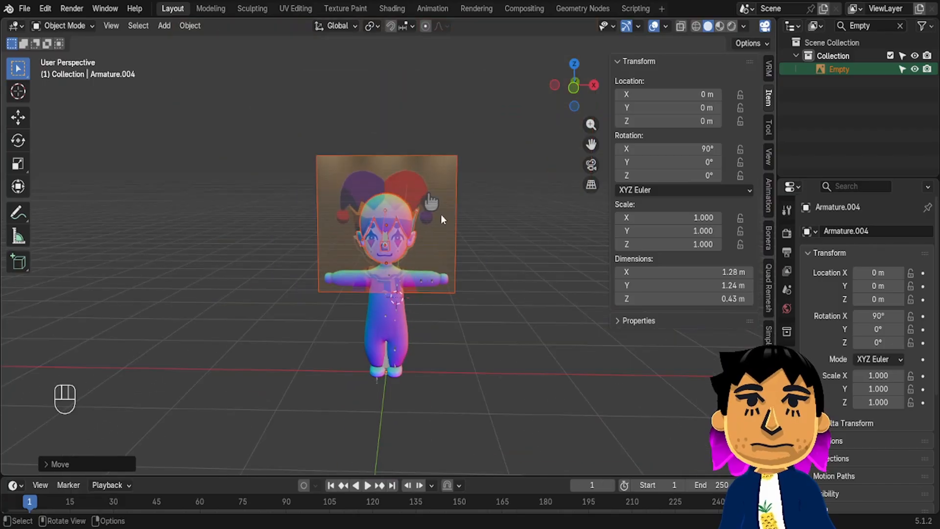
left_click(450, 186)
key("h")
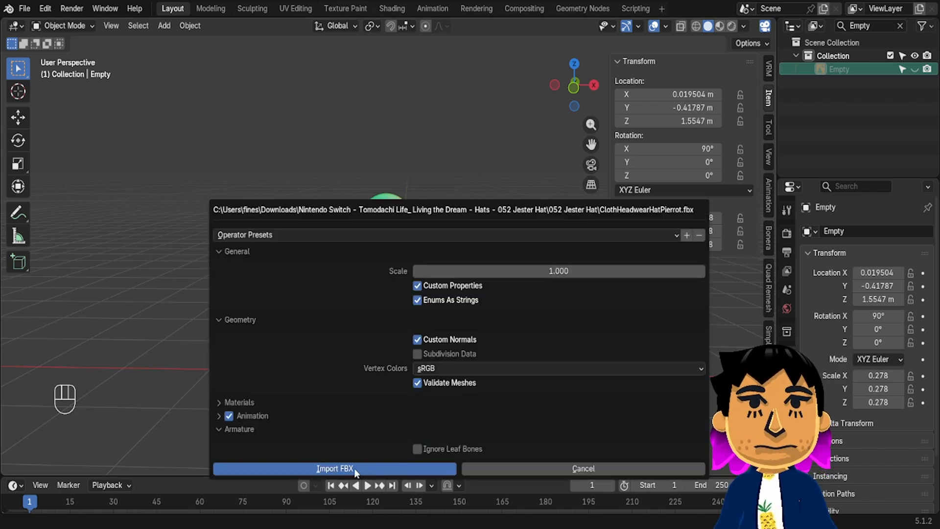
Import ClothHeadwearHatPierrot.fbx with the default settings, and convert the jester hat mesh's triangles to quads in Edit Mode
left_click(352, 474)
key("KP_Decimal")
key("Tab")
key("3")
key("a")
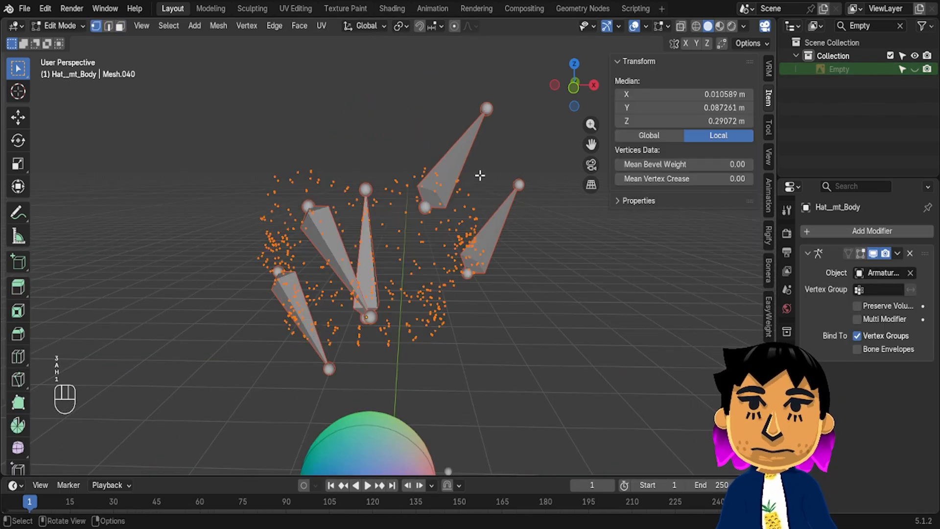
key("h")
key("alt+h")
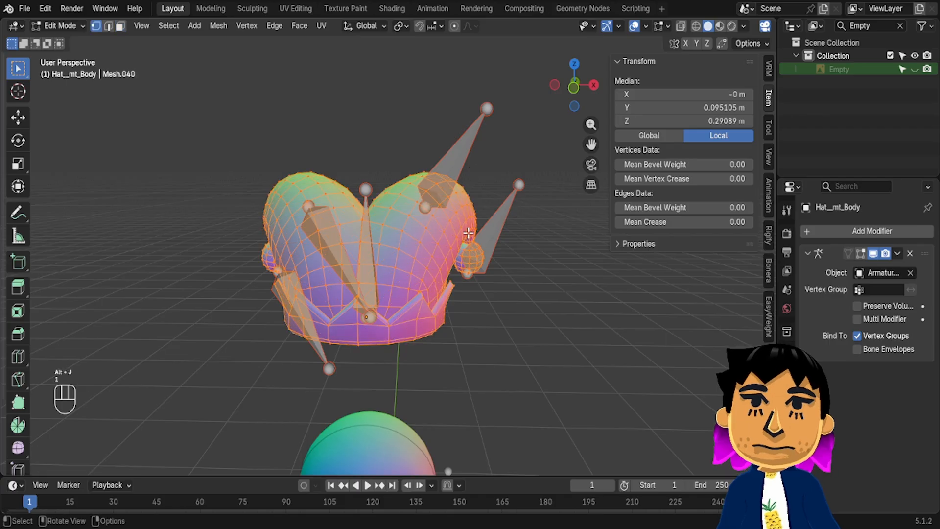
middle_click_drag(475, 166, 308, 190)
key("Tab")
Join the jester hat's body and its zigzag trim into one object
left_click(393, 336)
left_click(372, 262)
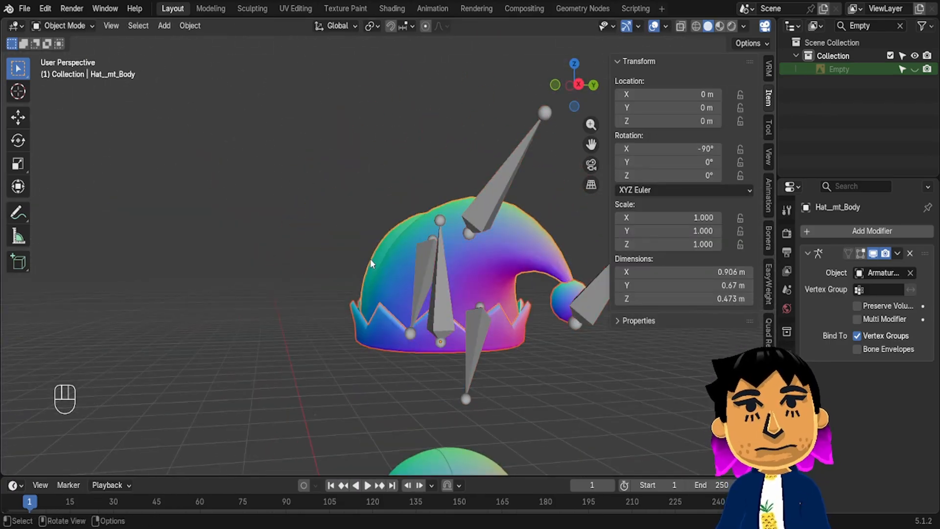
left_click(384, 347, "shift")
key("ctrl+j")
middle_click_drag(386, 346, 440, 338)
scroll(440, 338, "down", 2)
In right view, select the hat's armature and lower it along Z onto the head, to about 1.56 m
left_click(590, 85)
left_click(465, 199)
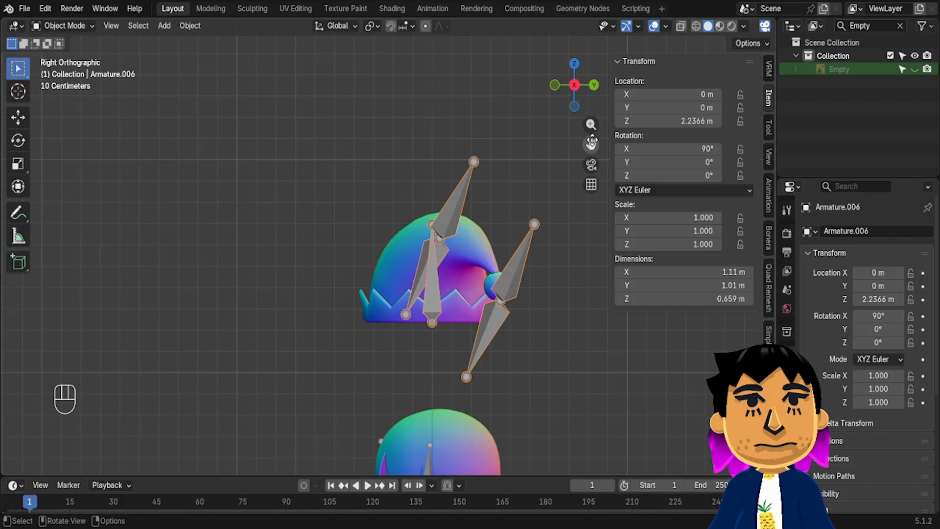
left_click_drag(591, 142, 591, 42)
key("g")
key("z")
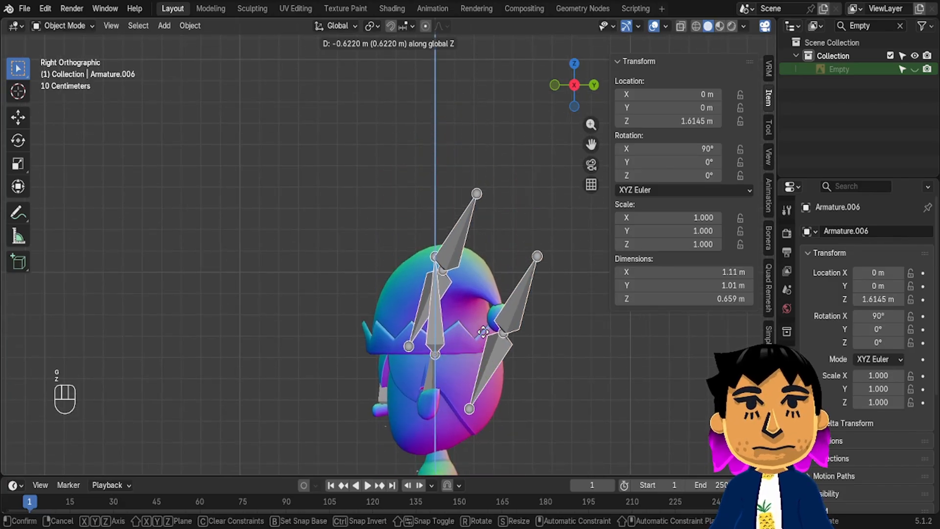
left_click(487, 346)
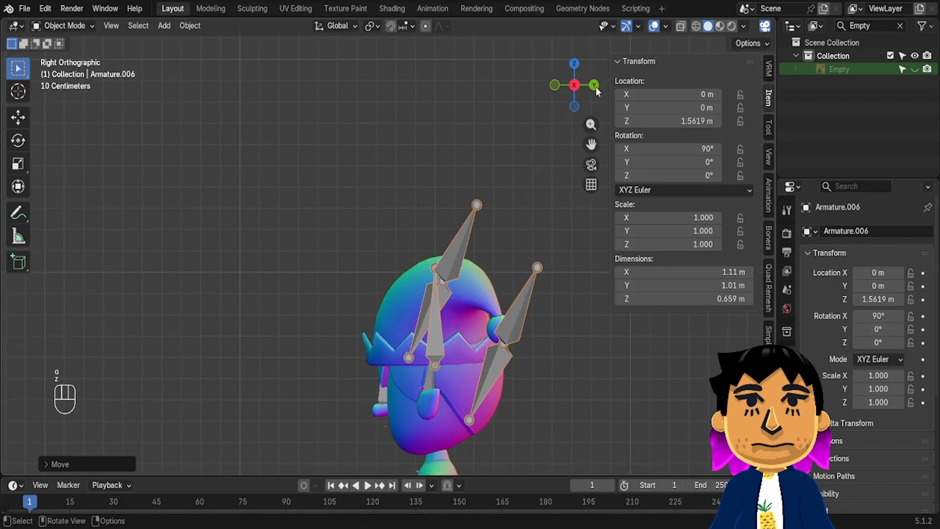
Shift the hat's armature back along Y, tilt it to an X rotation of 72.19°, and settle it lower over the head
key("g")
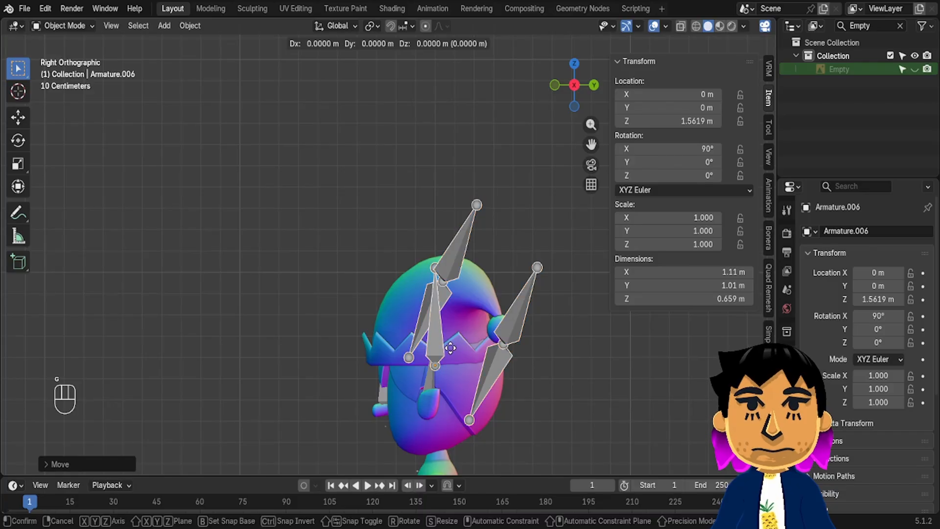
key("y")
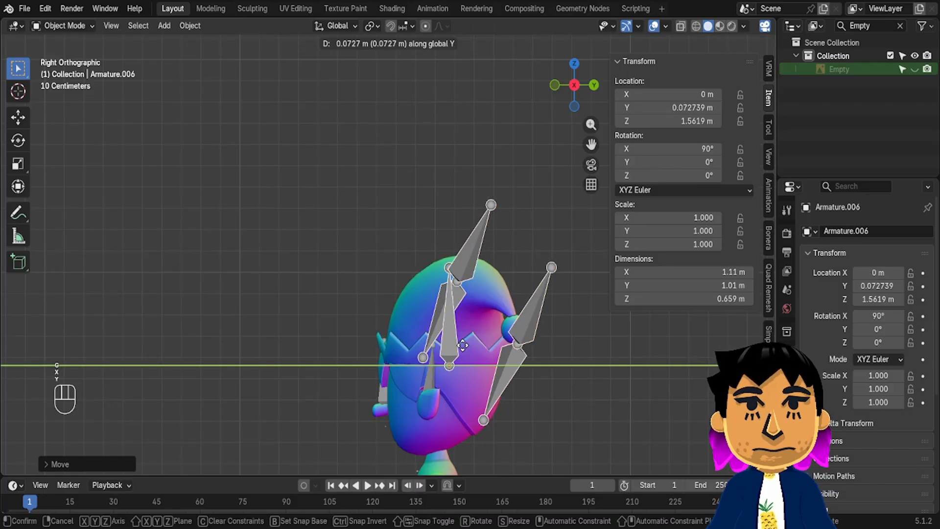
left_click(463, 349)
key("r")
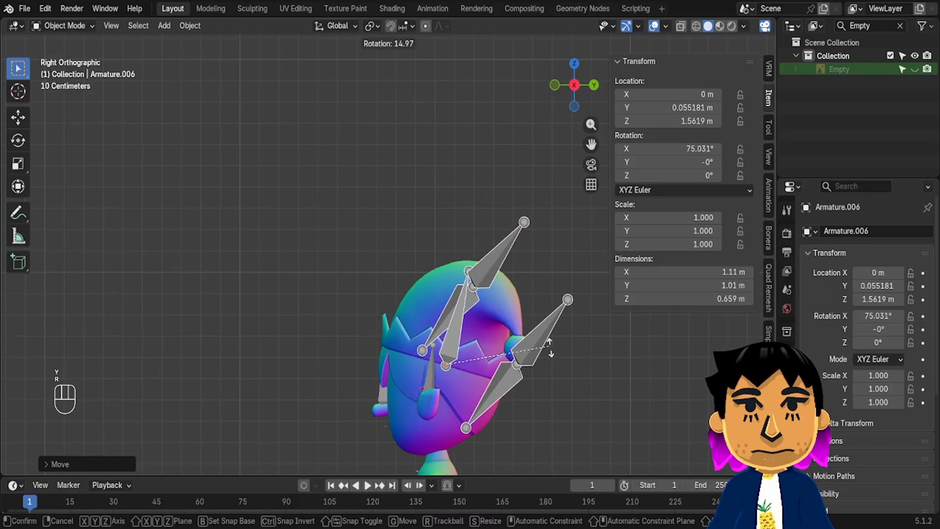
key("g")
left_click(548, 356)
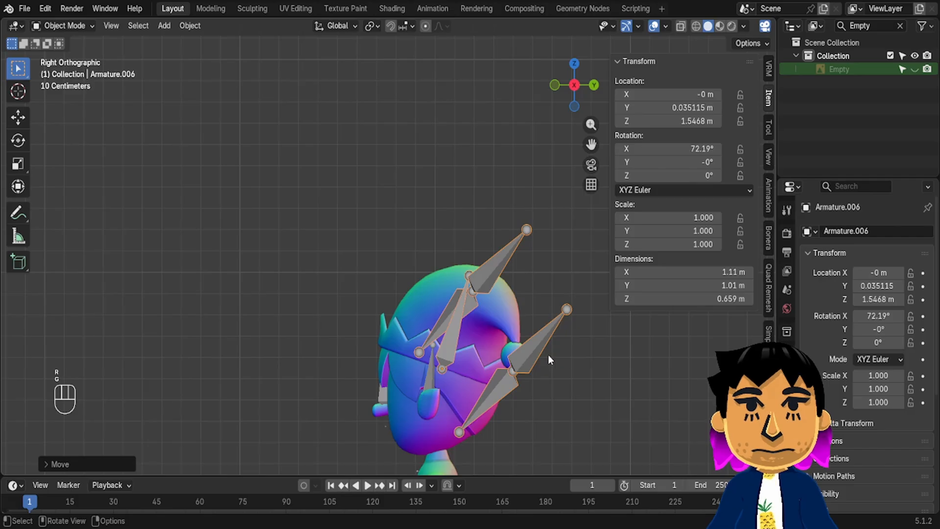
key("g")
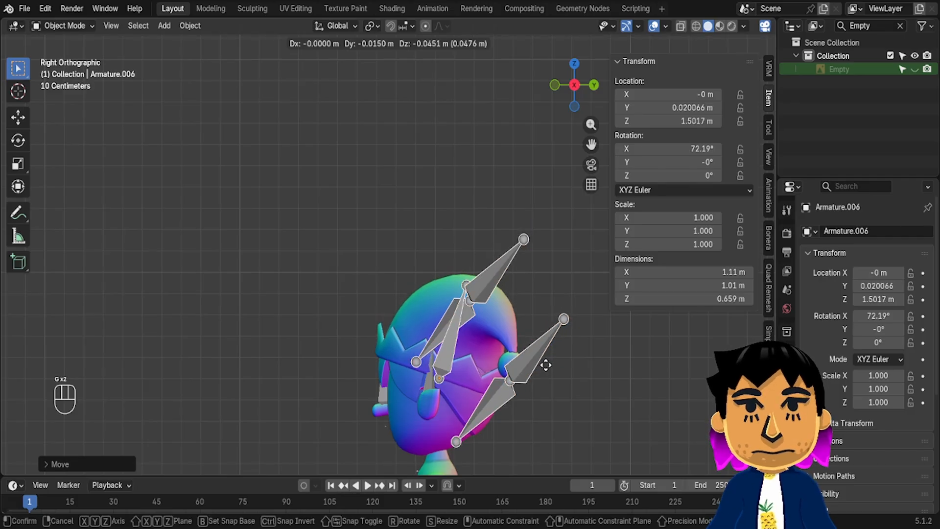
left_click(545, 364)
In left view, nudge the hat's armature along Y to about 0.032 m for a better fit on the head
middle_click_drag(505, 318, 506, 321)
left_click(569, 70)
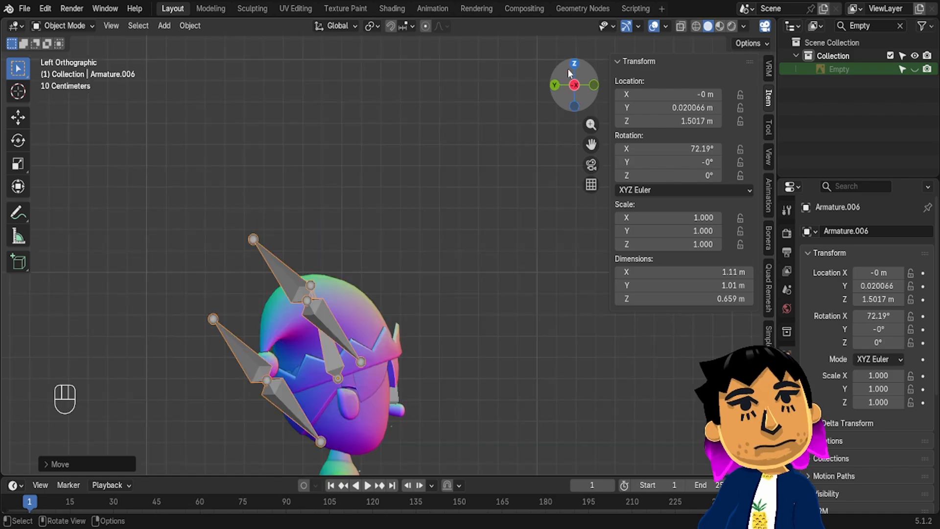
scroll(435, 335, "up", 2)
middle_click_drag(444, 348, 650, 130, "shift")
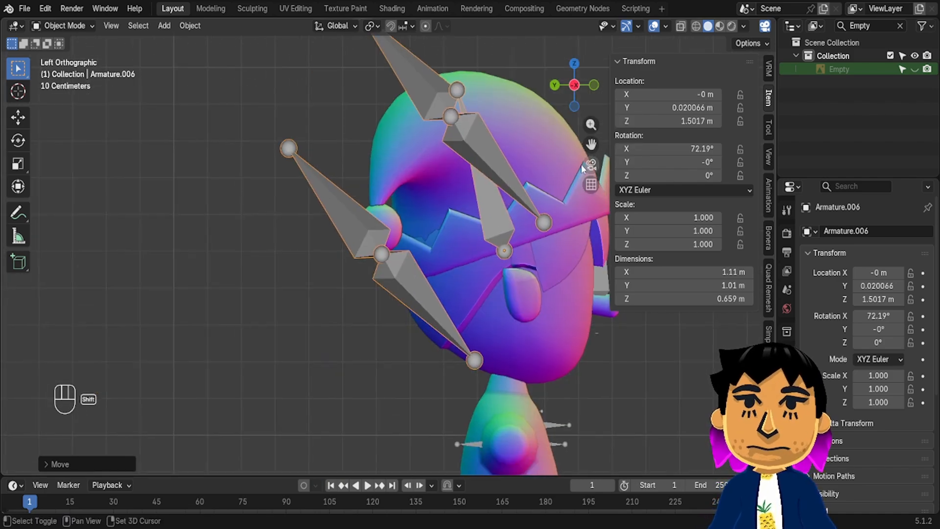
middle_click_drag(527, 208, 443, 202, "shift")
key("g")
key("y")
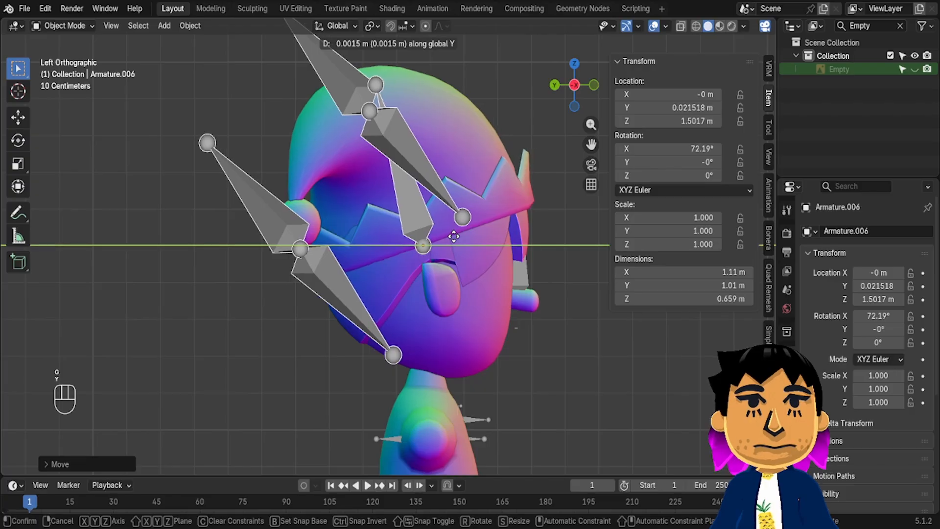
left_click(450, 236)
Check the hat's fit from below, and show the reference image in front view for comparison
scroll(516, 204, "up", 4)
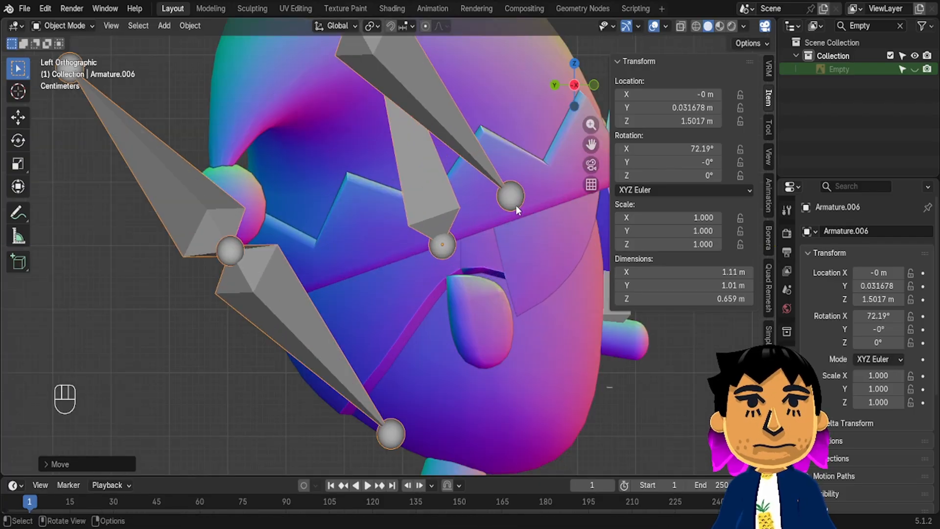
middle_click_drag(517, 205, 393, 272)
scroll(393, 273, "down", 7)
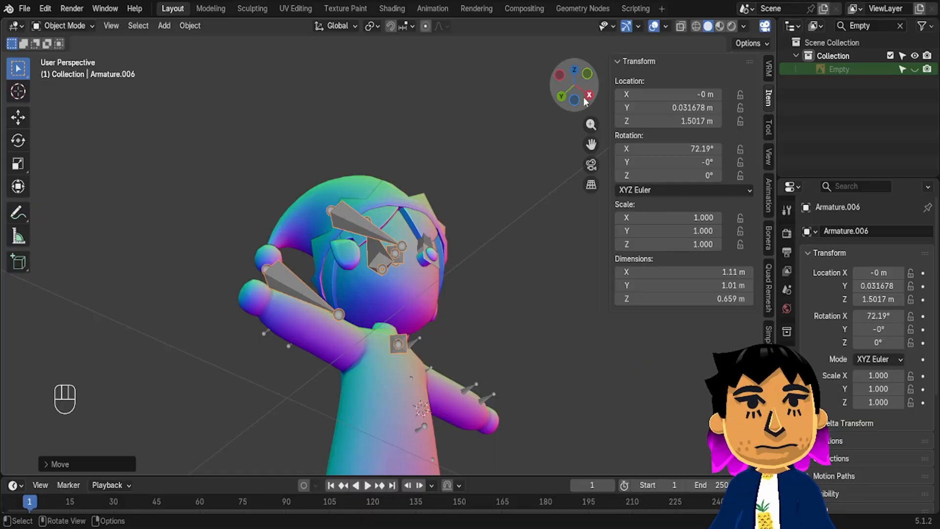
left_click(586, 76)
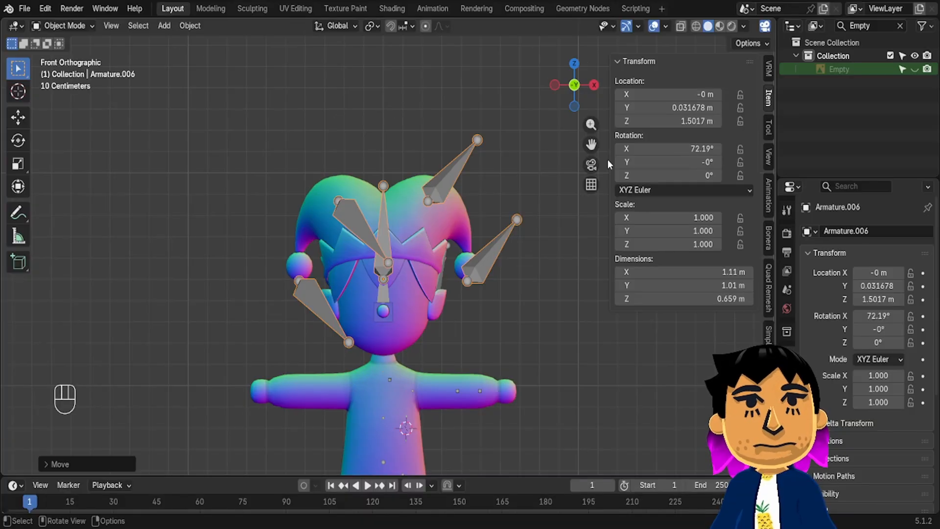
left_click(914, 70)
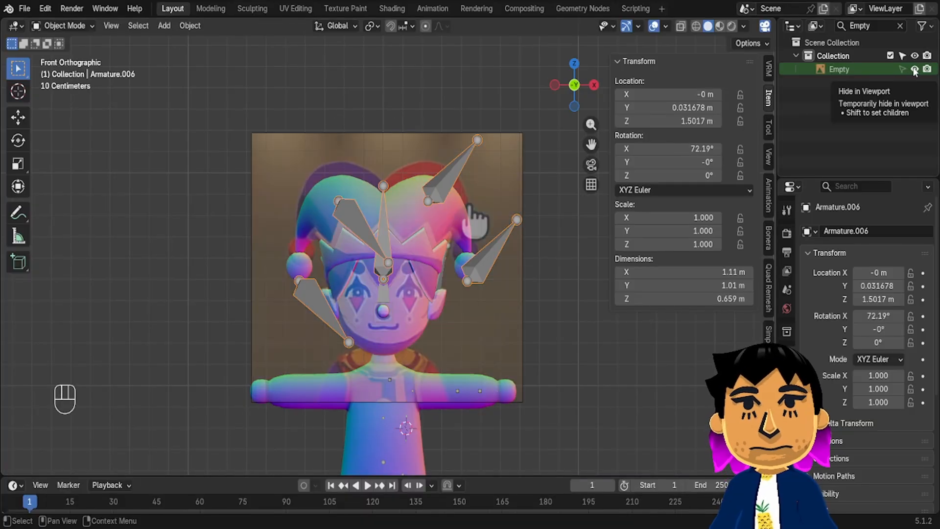
Hide the reference image, clear the outliner filter, and return to a front view of the whole character
left_click(914, 69)
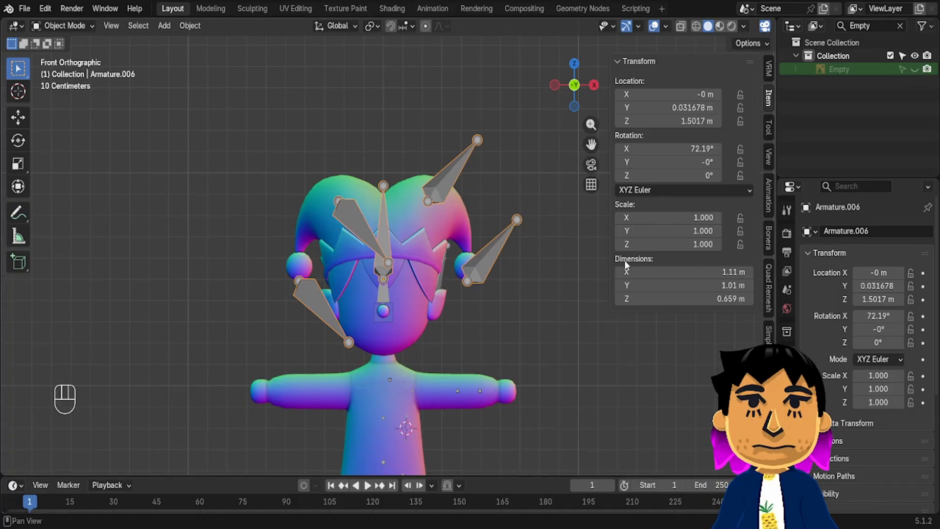
scroll(474, 162, "down", 4)
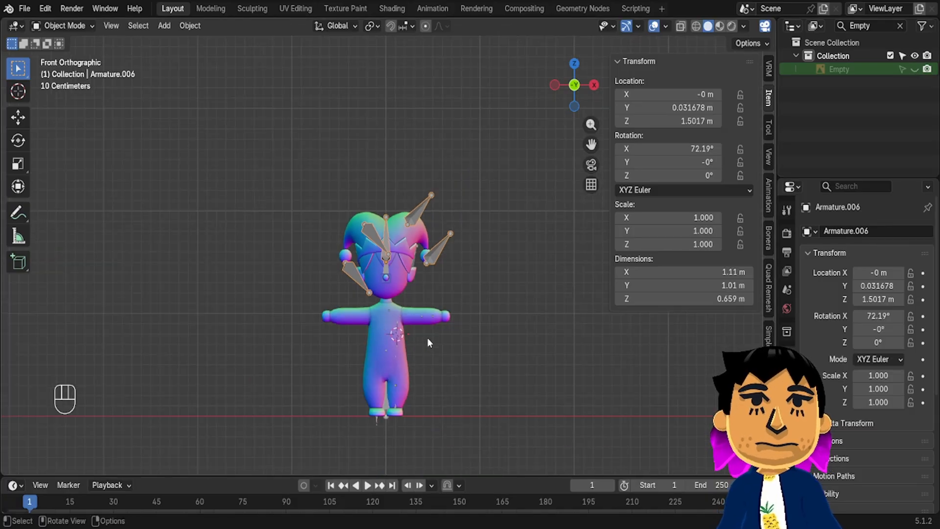
middle_click_drag(434, 218, 420, 256)
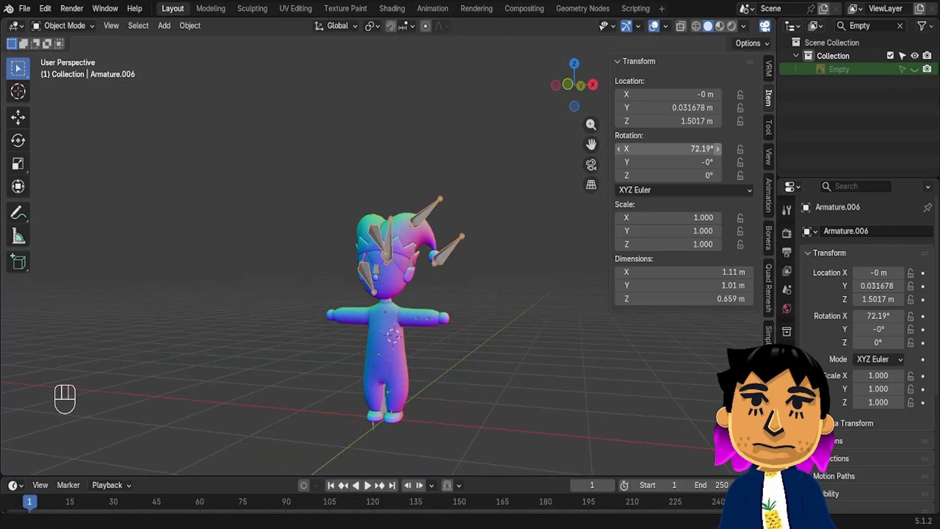
left_click(899, 26)
left_click(567, 84)
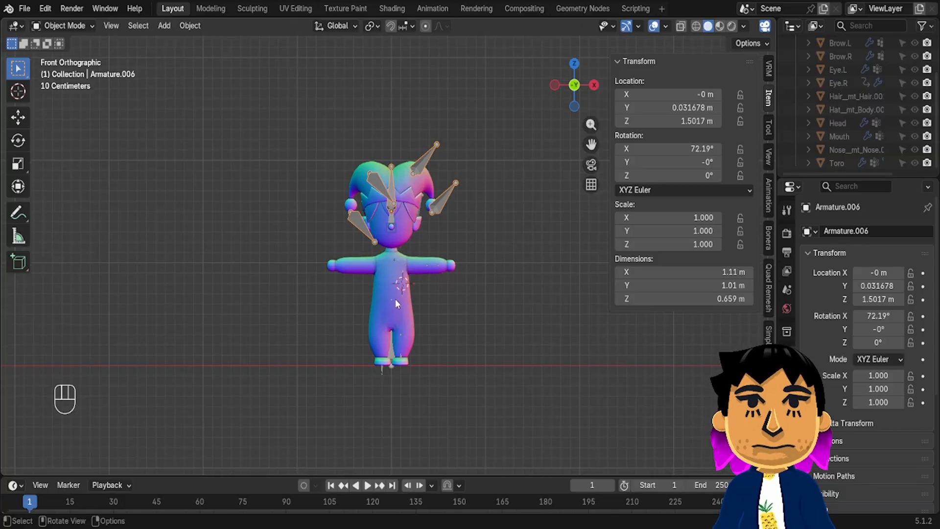
Select the body's armature and turn on its In Front viewport display, finding the setting by searching the properties for "in front"
scroll(395, 299, "up", 3)
left_click(400, 275)
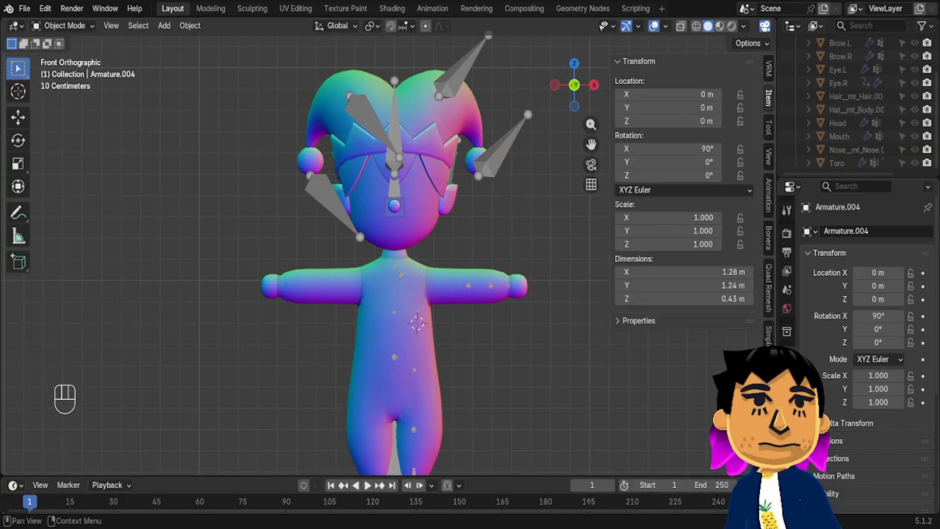
left_click(838, 187)
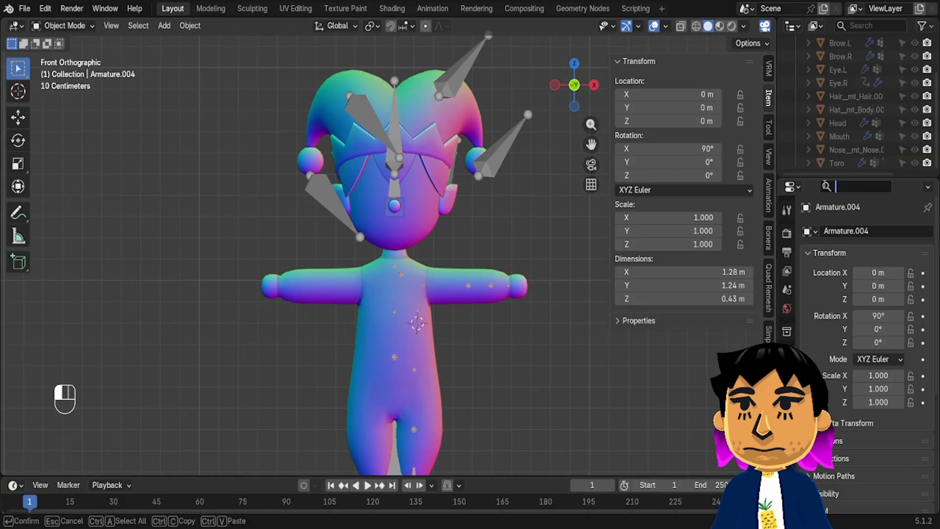
type("i")
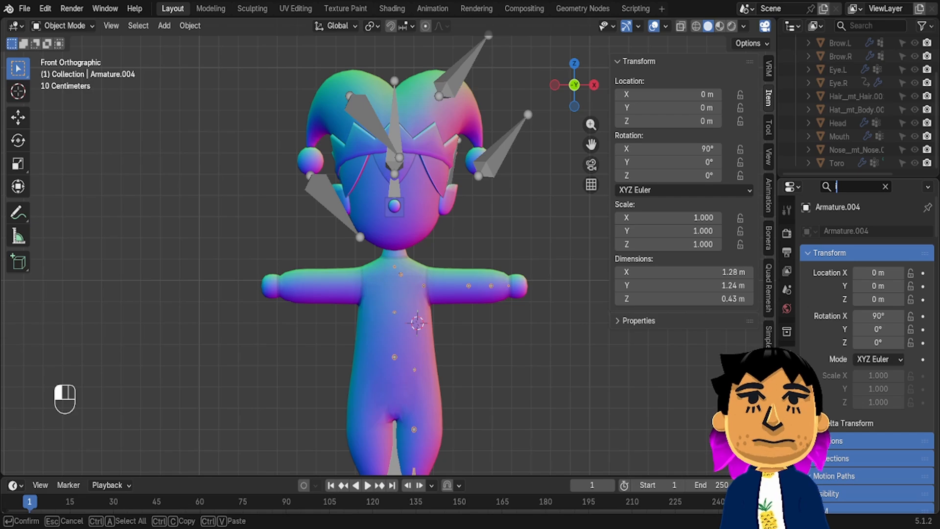
type("in fn")
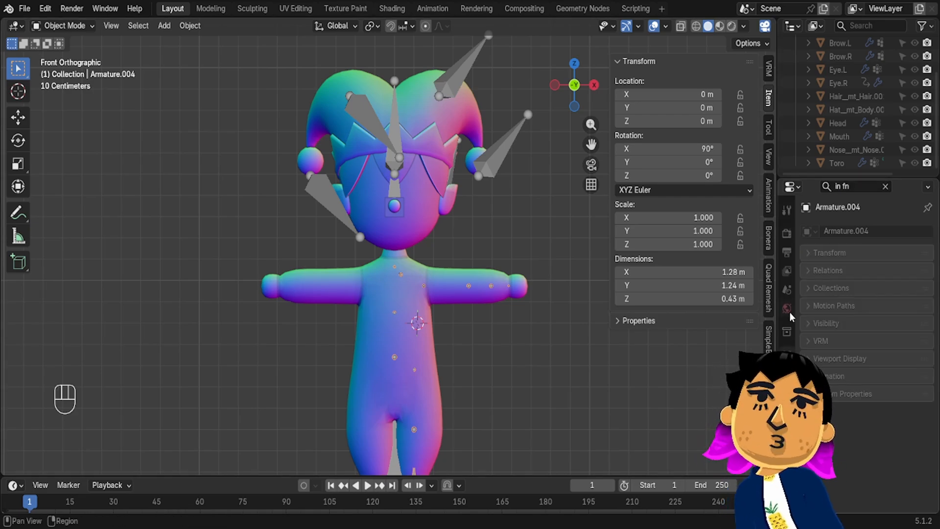
left_click(860, 186)
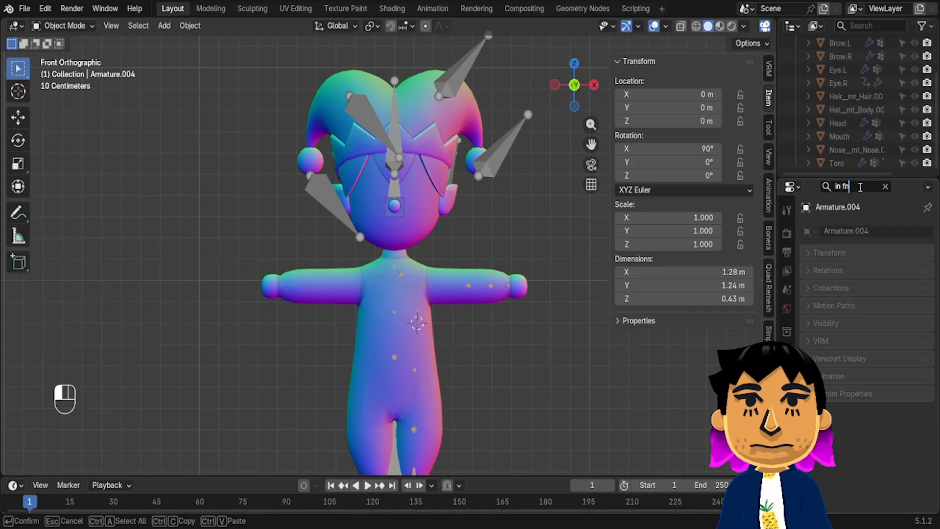
key("BackSpace")
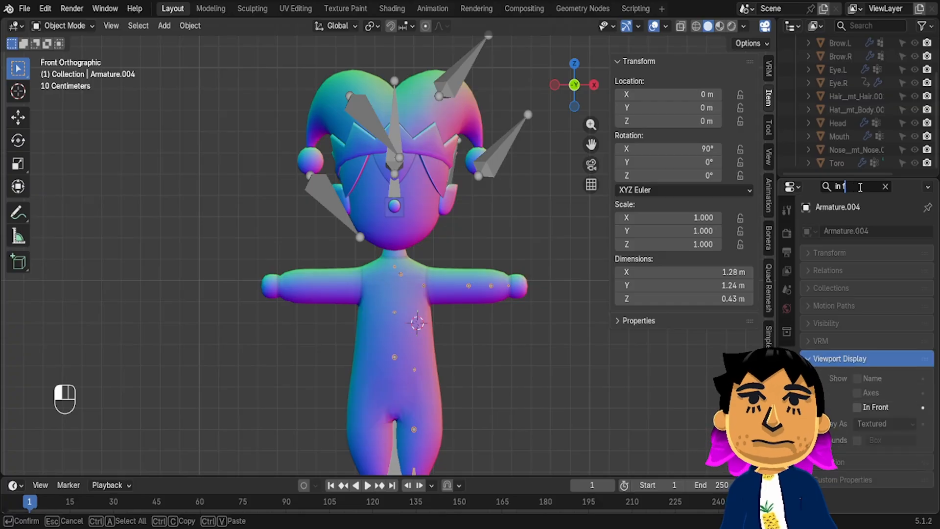
type("ront")
left_click(856, 407)
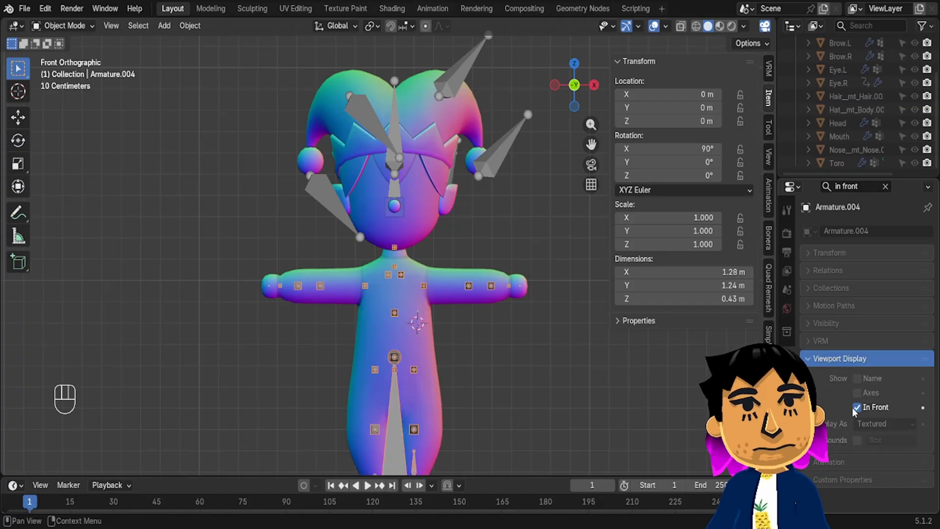
Test trackball rotations of the Arm_1_R and Arm_2_R bones in Pose Mode, cancelling each, and return to Object Mode
middle_click_drag(543, 362, 496, 371)
scroll(489, 343, "up", 6)
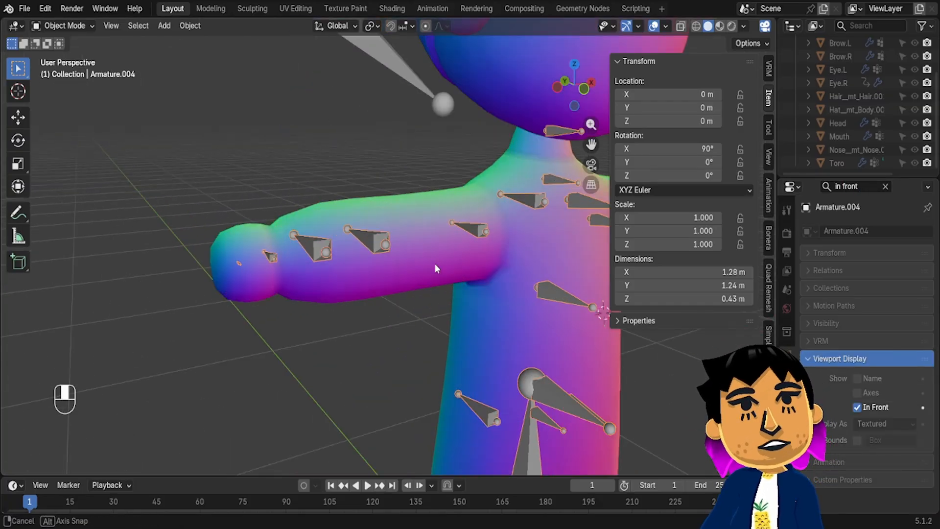
middle_click_drag(435, 263, 410, 297)
key("ctrl+Tab")
left_click(395, 213)
left_click(489, 219)
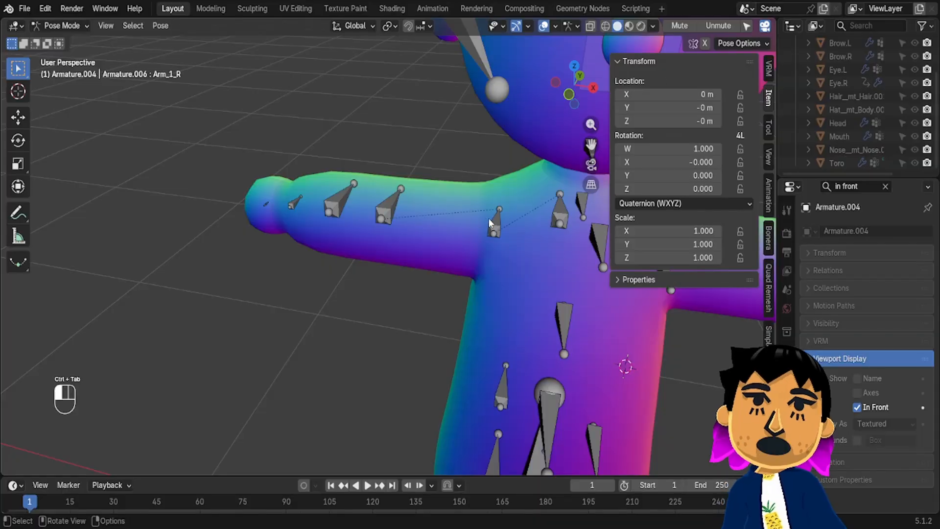
key("r")
key("r")
right_click(509, 222)
left_click(392, 215)
key("r")
key("r")
right_click(435, 225)
scroll(453, 249, "down", 5)
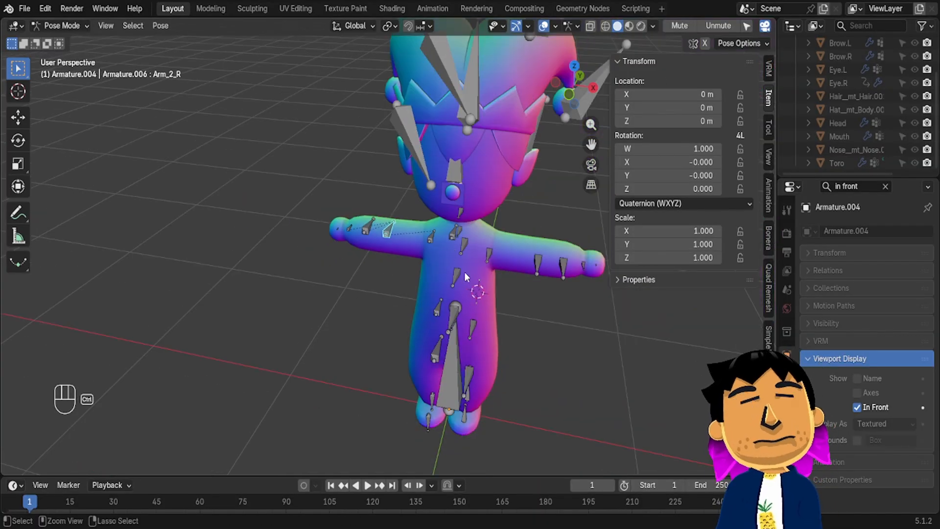
key("ctrl+Tab")
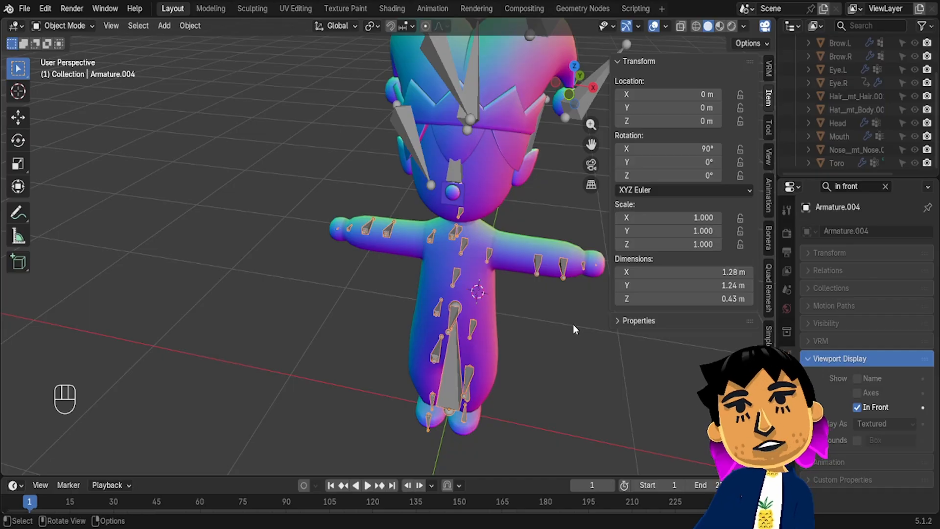
Compare the head's armature with the body's armature by selecting one after the other
mouse_move(466, 216)
middle_mouse_down()
mouse_move(508, 171)
mouse_move(478, 217)
middle_mouse_up()
middle_click_drag(393, 159, 451, 172)
left_click(450, 173)
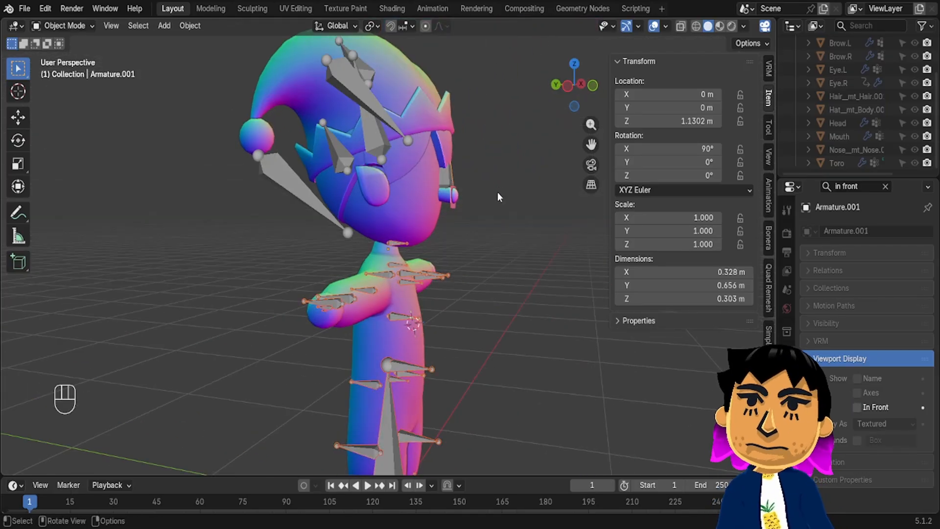
key("KP_1")
middle_click_drag(480, 204, 460, 242)
left_click(393, 275)
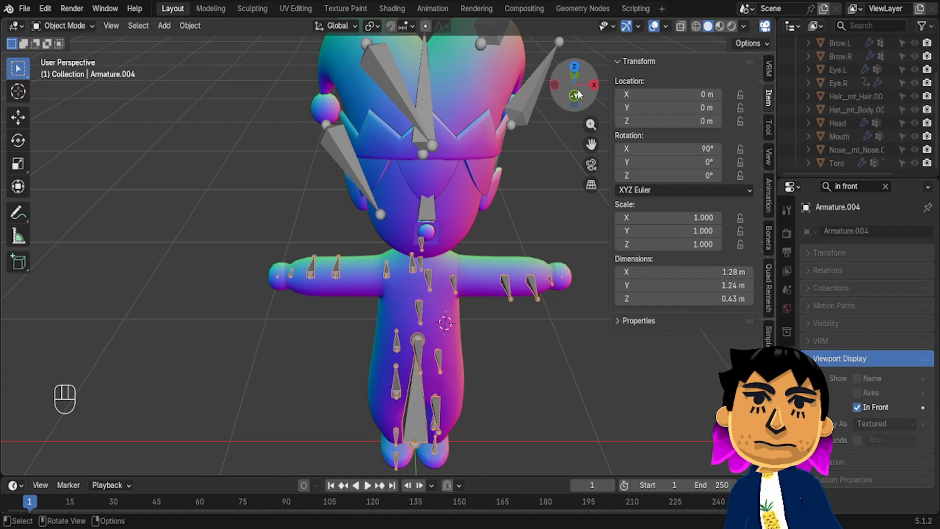
Try a trackball rotation of the Arm_1_Sub_R bone of the body's armature in Edit Mode, in front view
left_click(574, 94)
key("Tab")
middle_click_drag(386, 300, 461, 292, "shift")
scroll(494, 248, "up", 4)
left_click(537, 329)
left_click(536, 329)
key("r")
key("r")
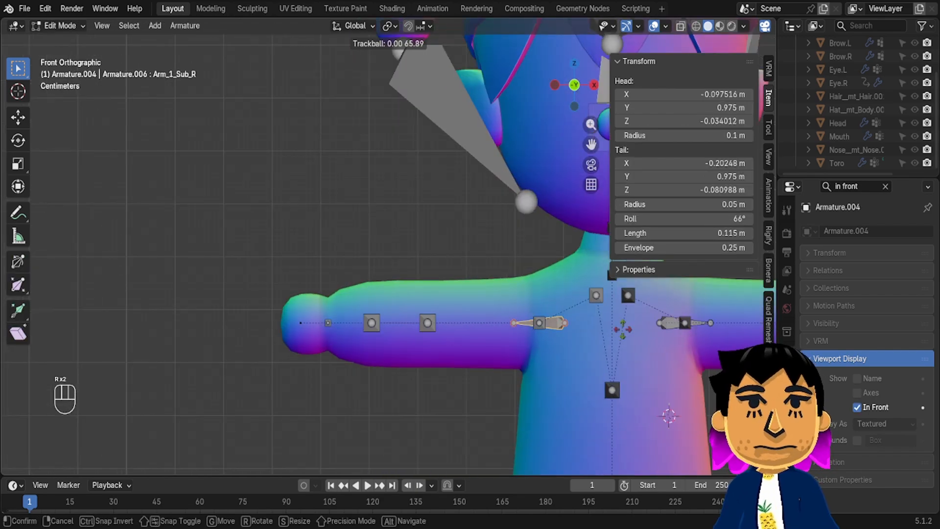
right_click(623, 329)
Rotate the body armature's right forearm and Wrist_Sub_R bones with trackball rotation so they lie along the arm, and leave Edit Mode
left_click(428, 325)
left_click(435, 325)
key("r")
key("r")
left_click(514, 332)
left_click(372, 324)
key("r")
key("r")
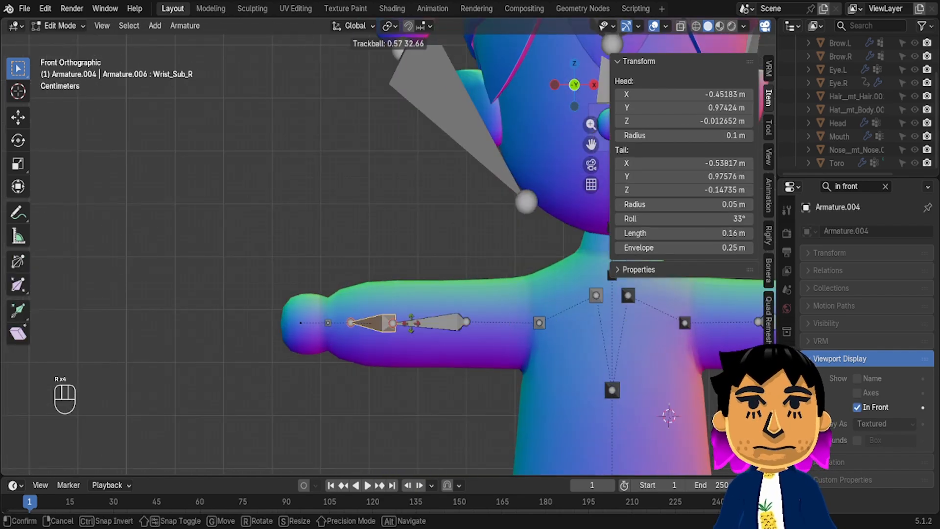
left_click(444, 325)
left_click(438, 323, "shift")
key("ctrl+p")
scroll(457, 362, "down", 4)
key("Tab")
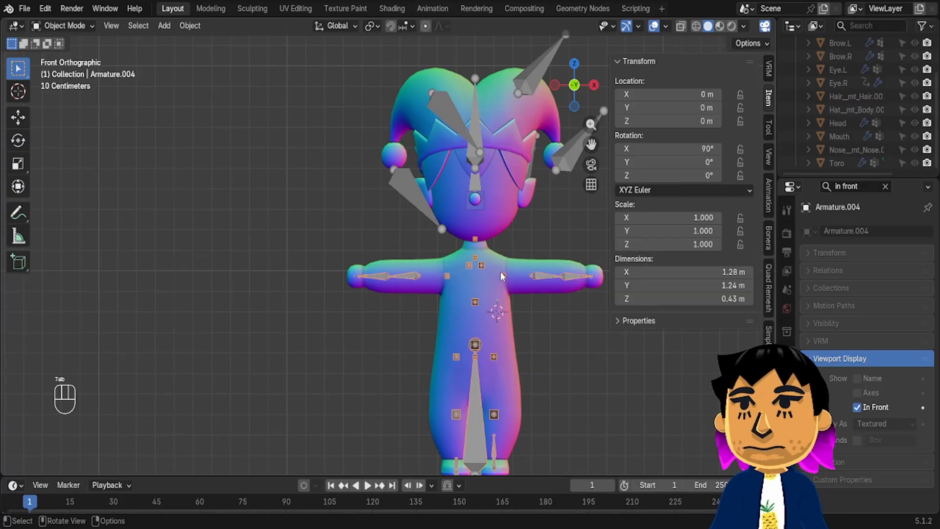
Select all objects and clear their parents while keeping the transformation
key("x")
key("ctrl+z")
middle_click_drag(480, 418, 446, 207)
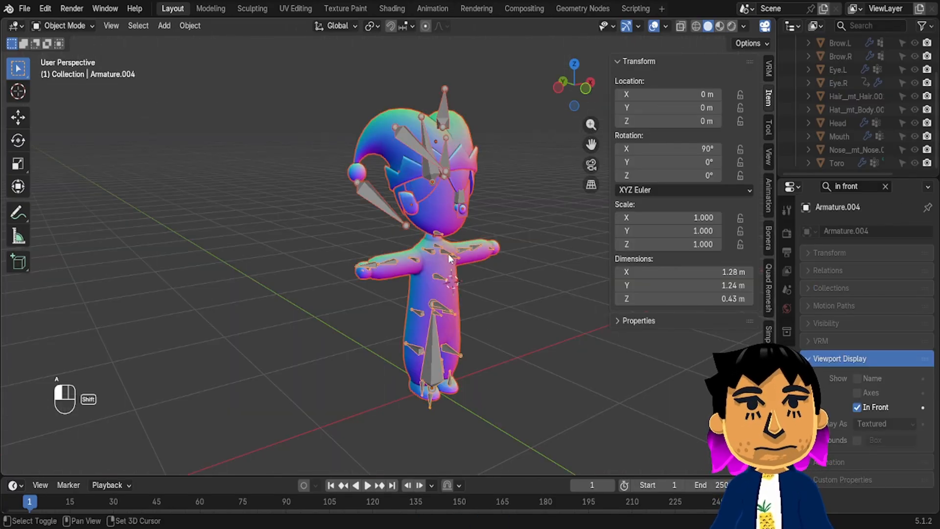
key("a")
key("alt+p")
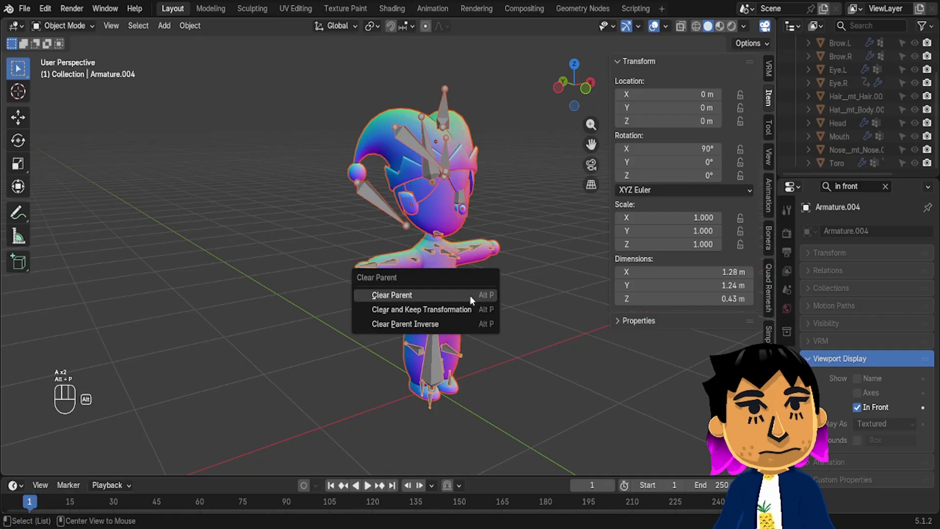
left_click(451, 309)
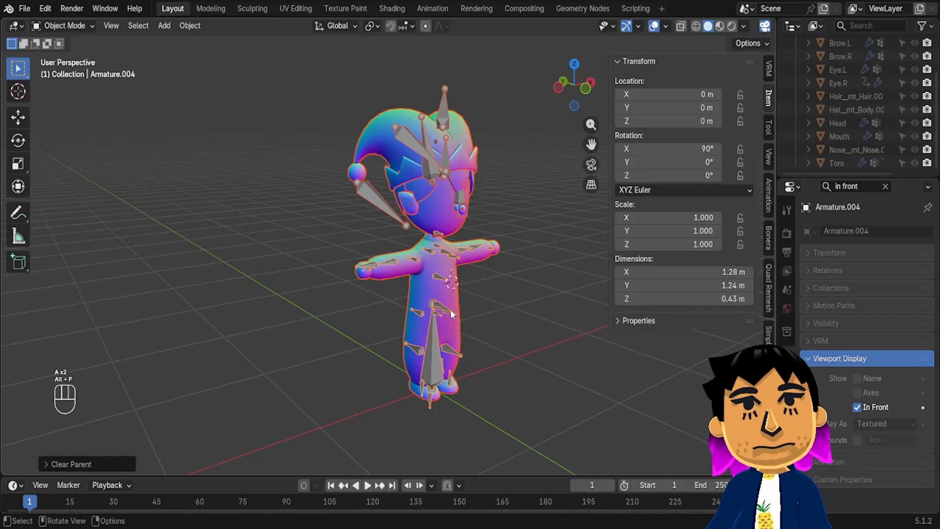
Hide the body outfit, chest and head meshes, and delete the body armature left exposed beneath them
left_click(447, 303)
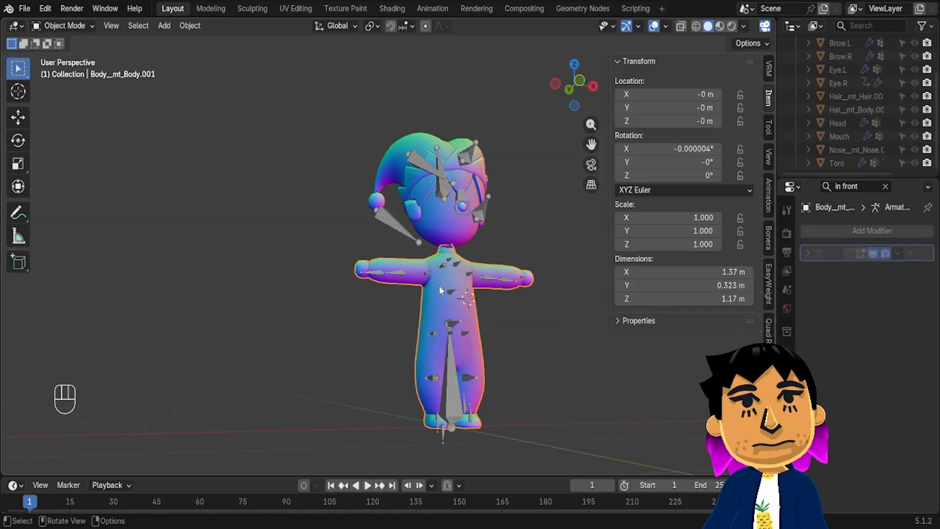
scroll(439, 287, "up", 3)
key("h")
left_click(437, 319)
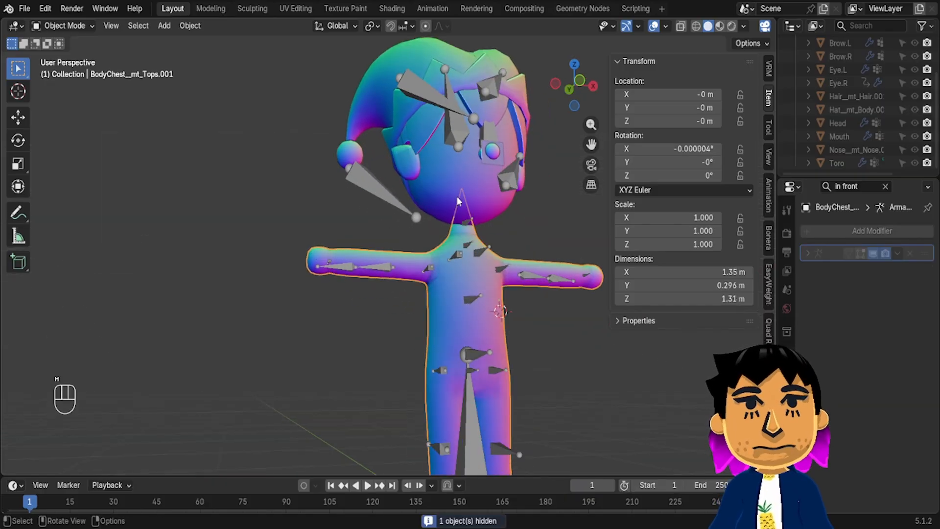
key("h")
key("h")
left_click_drag(556, 416, 443, 302)
key("x")
left_click(482, 312)
Delete the armature inside the head and hide the hat's armature
middle_click_drag(478, 211, 472, 227)
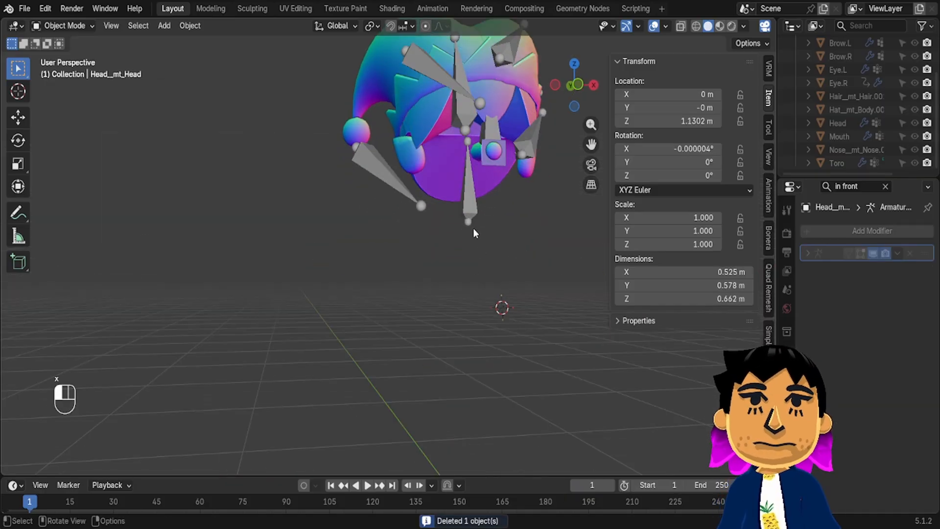
left_click(473, 228)
key("x")
left_click(473, 228)
left_click(418, 207)
key("x")
key("ctrl+z")
key("h")
Hide the nose and the other remaining pieces around the face one after another
left_click(451, 275)
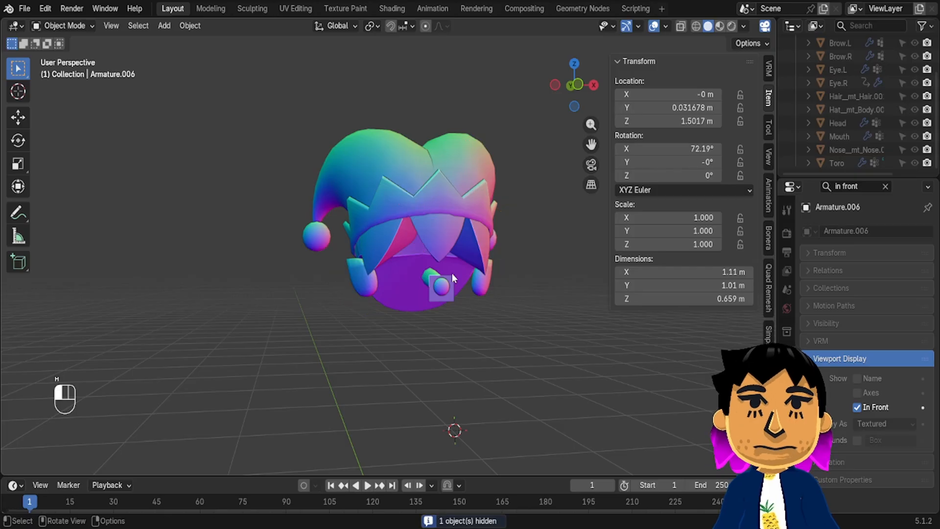
key("h")
left_click(451, 282)
key("h")
left_click(449, 226)
key("h")
left_click(448, 218)
key("h")
Zoom to the small stray figure behind the hat, delete all objects still visible, and unhide the hidden parts
middle_click_drag(449, 220, 561, 245)
scroll(548, 245, "up", 4)
middle_click_drag(495, 230, 492, 306, "shift")
scroll(441, 218, "up", 5)
left_click(612, 174)
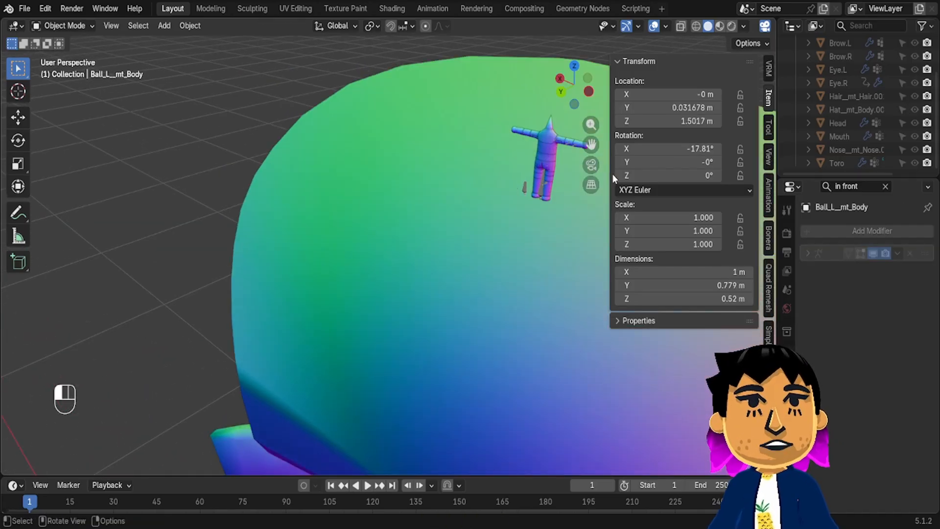
middle_click_drag(612, 174, 304, 233, "shift")
left_click(547, 252)
key("h")
key("a")
key("x")
key("alt+h")
scroll(478, 195, "down", 5)
Filter the outliner for "empt" and hide the reference image
left_click(544, 176)
scroll(915, 127, "up", 2)
left_click(873, 25)
type("empt")
key("Return")
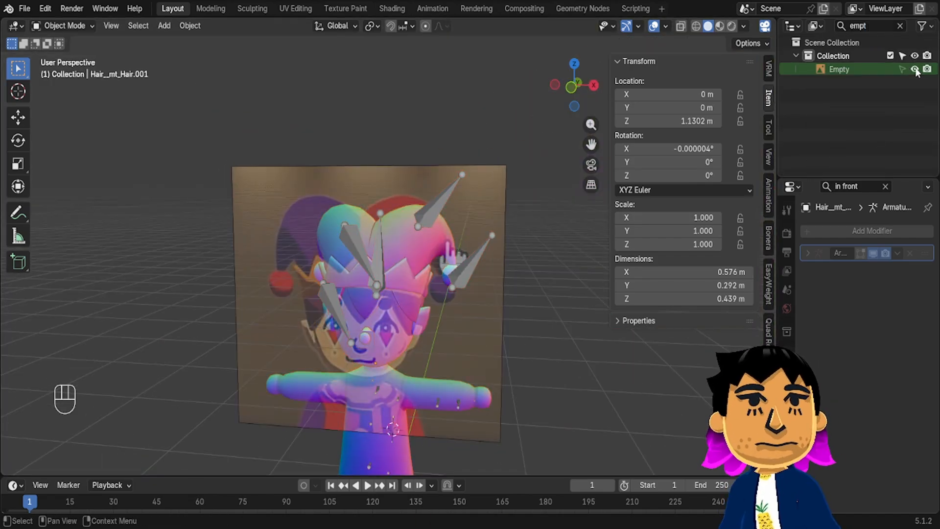
left_click(914, 70)
Bring the full body into view and select the body's remaining armature at the arm
middle_click_drag(435, 387, 453, 363)
middle_click_drag(453, 460, 450, 346, "shift")
left_click(456, 260)
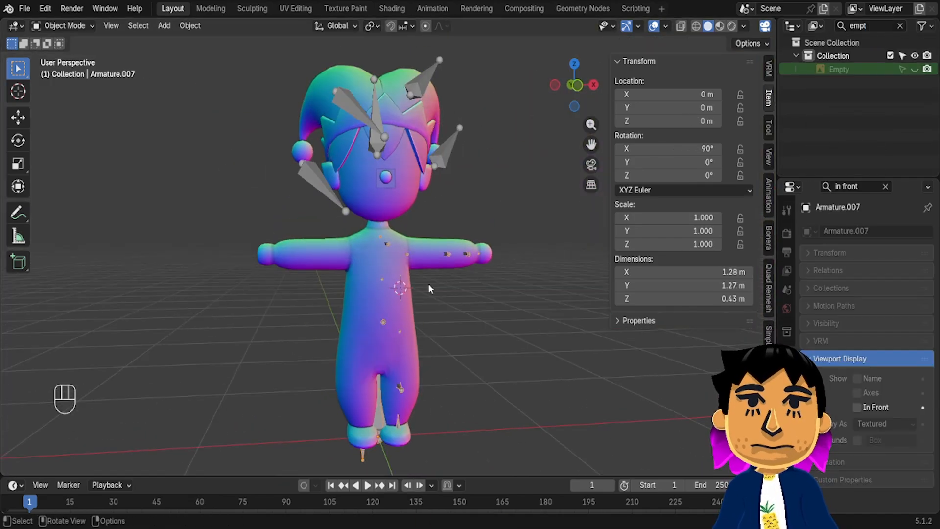
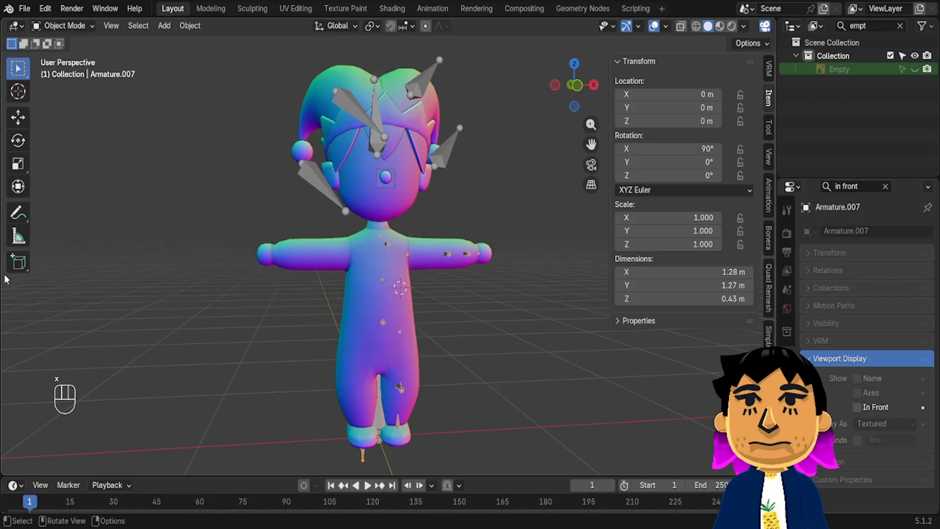
Step back through the recent deletions and unhiding with undo, and redo them all
key("ctrl+z")
key("ctrl+z")
key("ctrl+z")
key("ctrl+z")
key("ctrl+z")
key("ctrl+z")
key("ctrl+z")
key("ctrl+z")
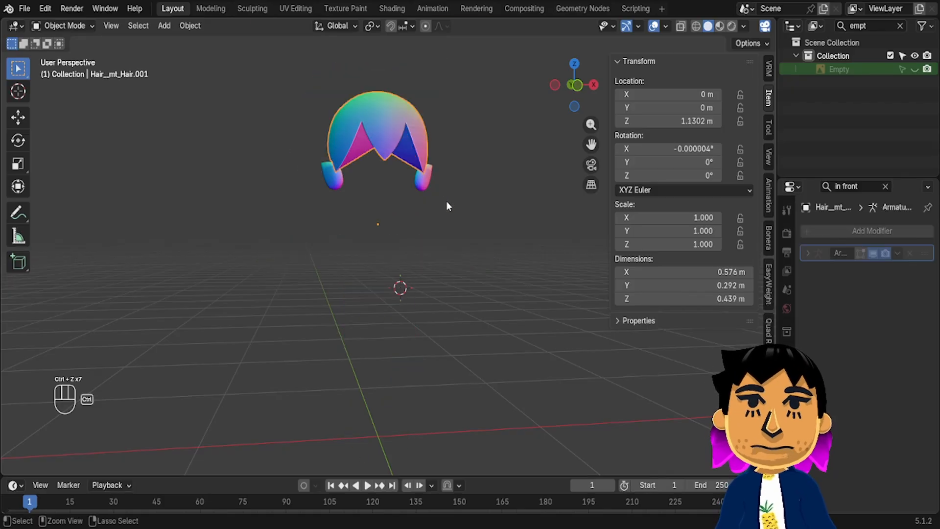
key("ctrl+shift+z")
key("ctrl+shift+z")
key("ctrl+shift+z")
key("ctrl+shift+z")
key("ctrl+shift+z")
key("ctrl+shift+z")
key("ctrl+shift+z")
key("ctrl+shift+z")
Hide the outfit and body meshes, and delete the body's remaining armature underneath them
scroll(446, 209, "up", 2)
middle_click_drag(444, 216, 469, 260)
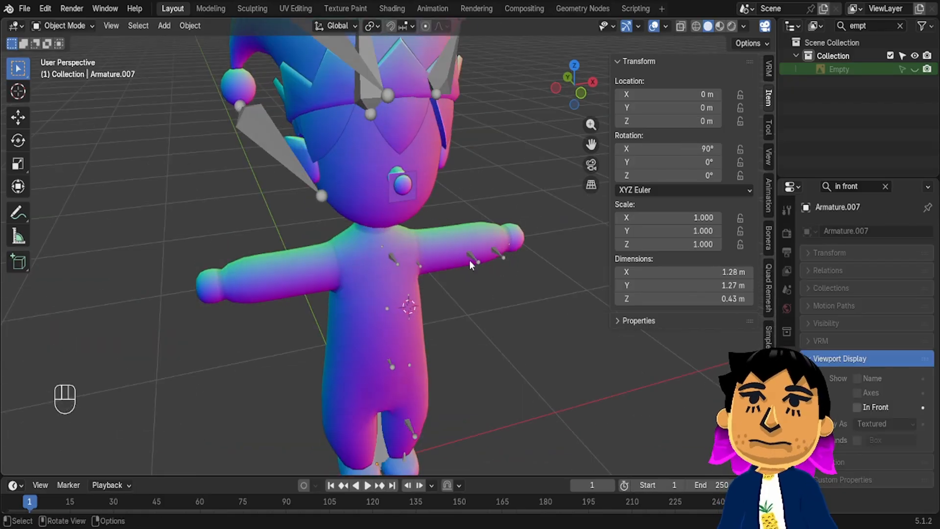
scroll(462, 264, "down", 3)
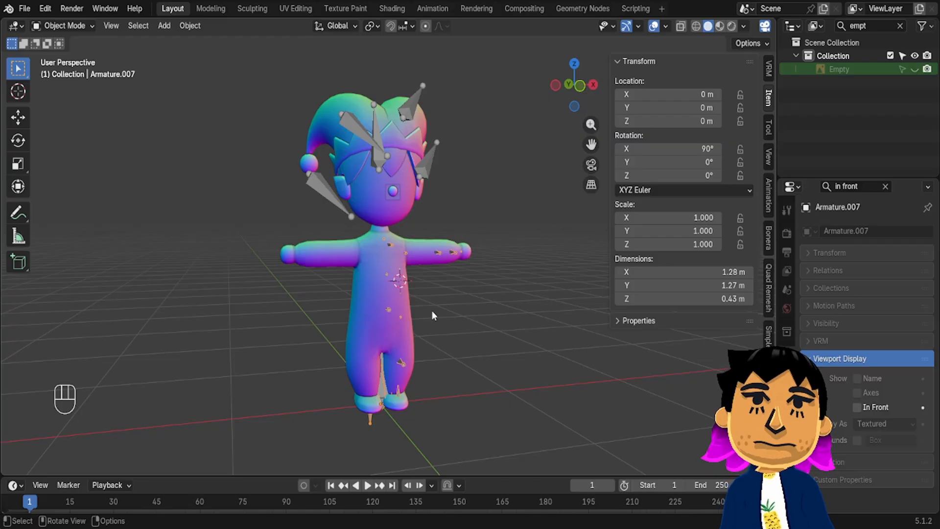
left_click(407, 300)
key("h")
left_click(401, 297)
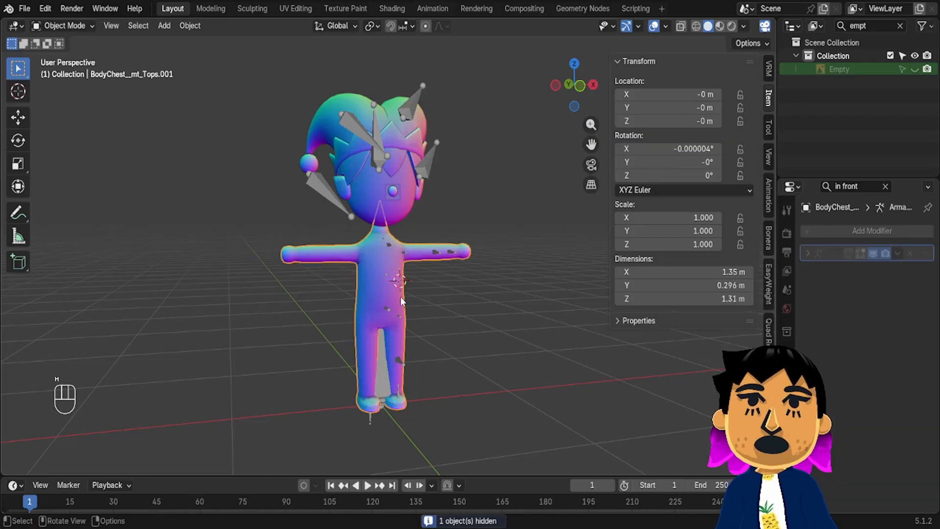
key("h")
left_click_drag(351, 304, 351, 304)
key("x")
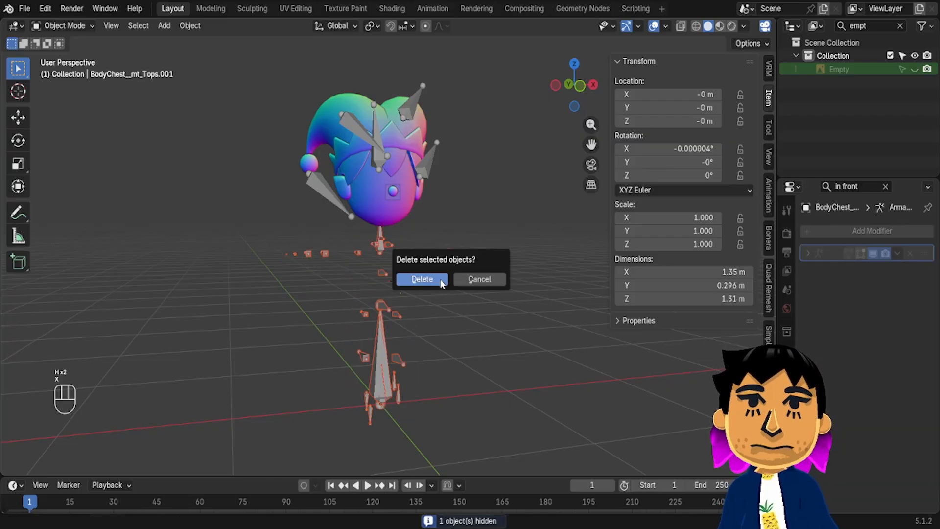
left_click(439, 276)
Hide the head mesh and select the armature inside the jester hat to examine its bones
left_click(399, 224)
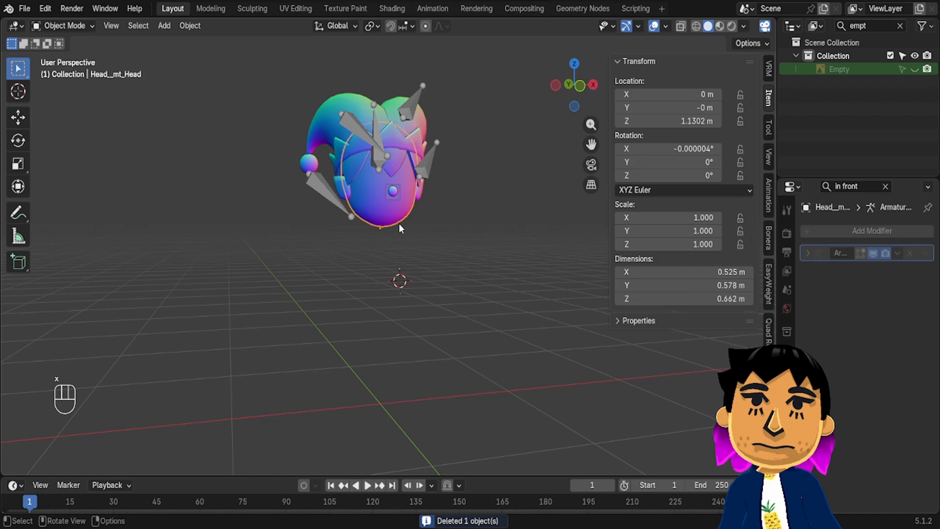
key("h")
scroll(391, 211, "up", 5)
middle_click_drag(404, 87, 379, 147)
left_click(372, 69)
scroll(372, 69, "down", 5)
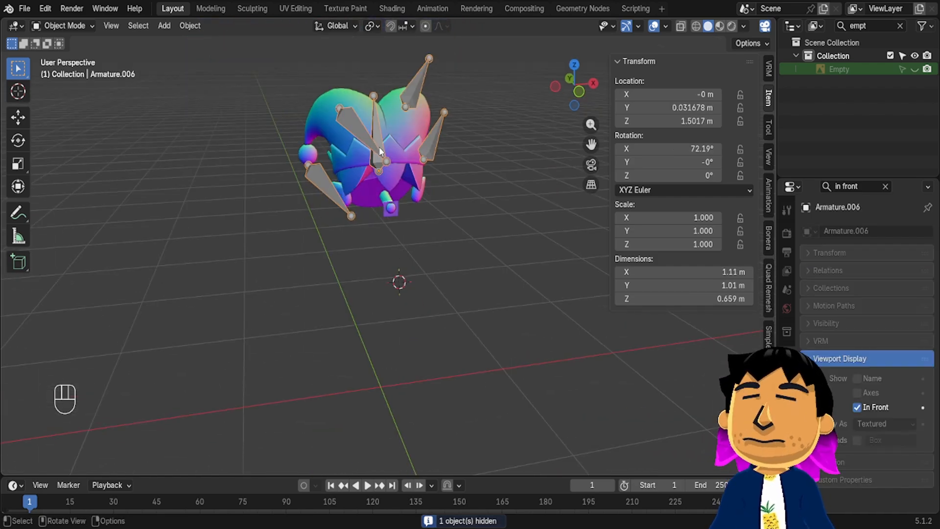
Unhide all hidden objects and hide the reference image again
key("alt+h")
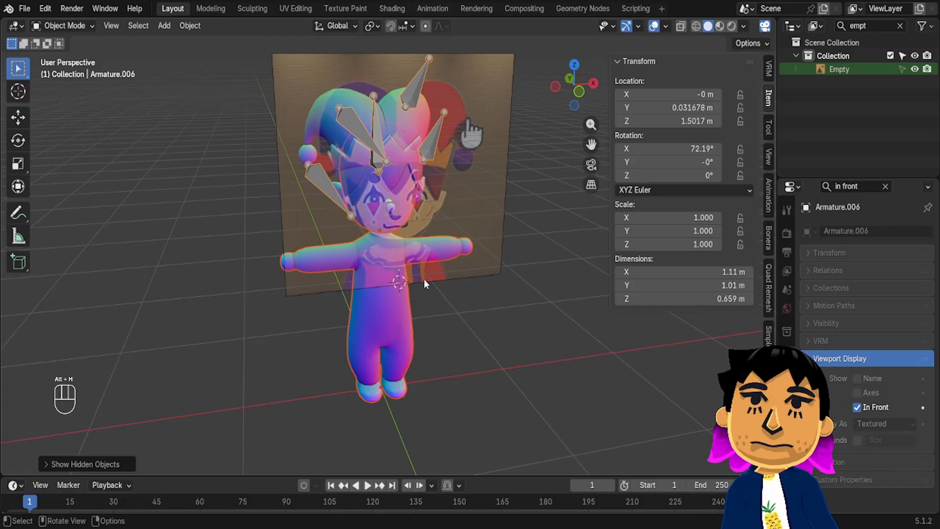
left_click(914, 69)
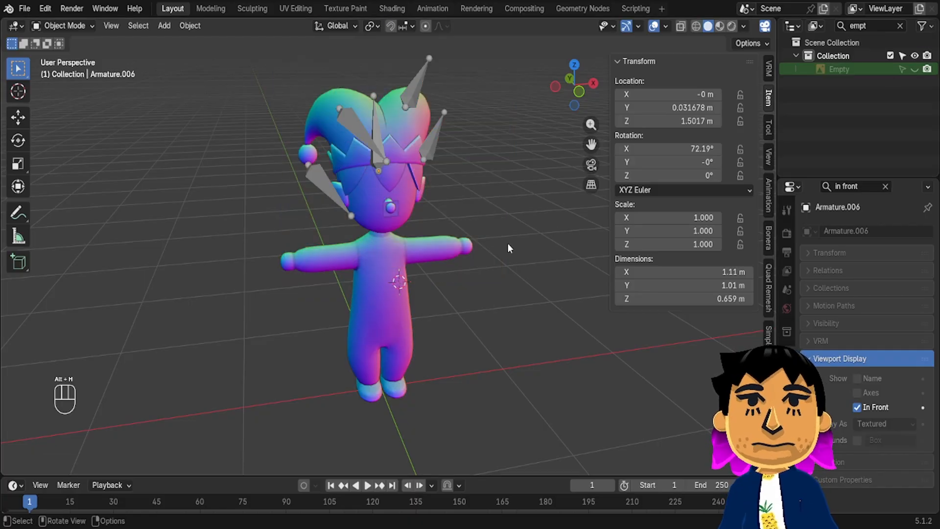
middle_click_drag(508, 244, 484, 228)
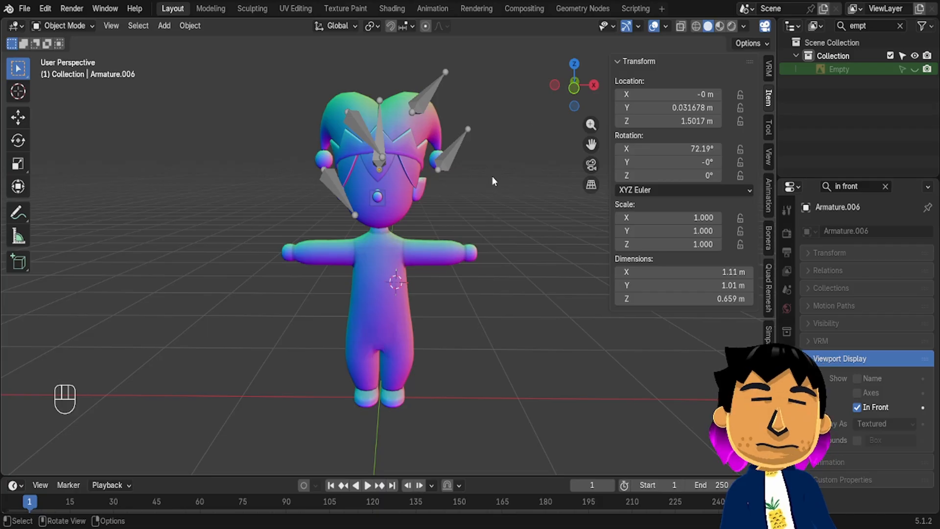
Add a Rigify Basic Human metarig in front view and clear its location
left_click(576, 89)
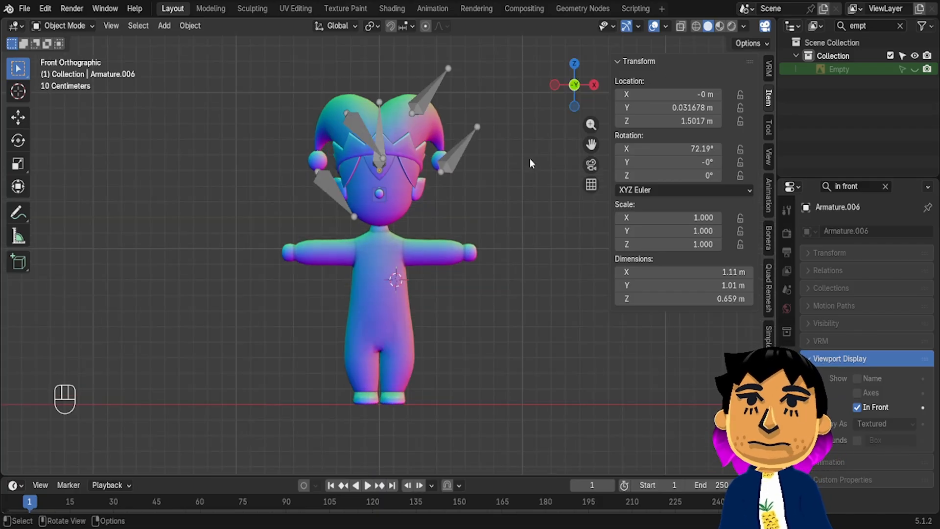
key("shift+a")
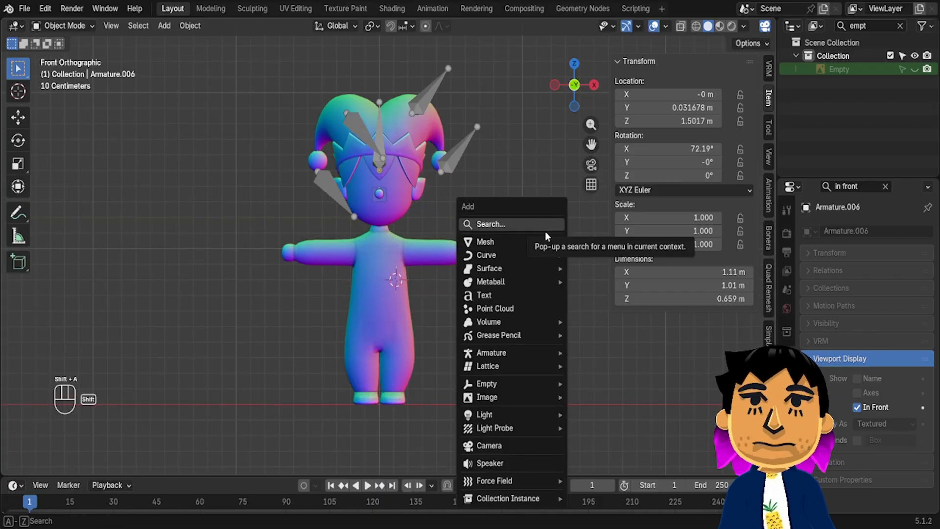
mouse_move(519, 368)
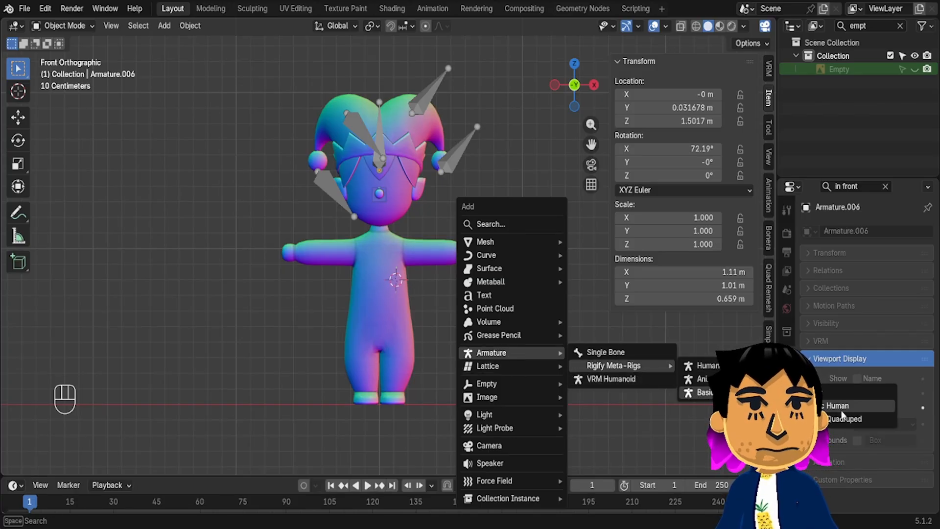
left_click(841, 407)
key("alt+g")
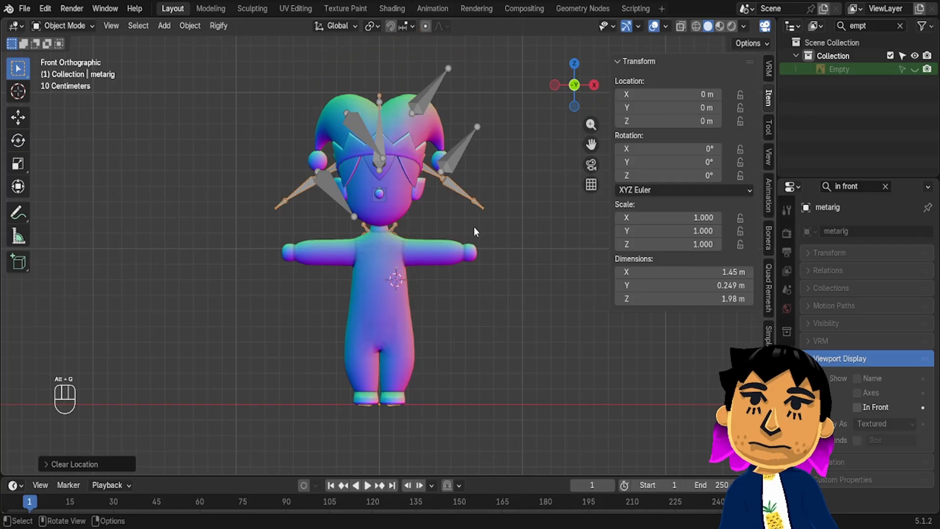
Snap the 3D cursor to the world origin and place the metarig there, displayed in front of the meshes
key("ctrl+z")
key("shift+s")
left_click(489, 129)
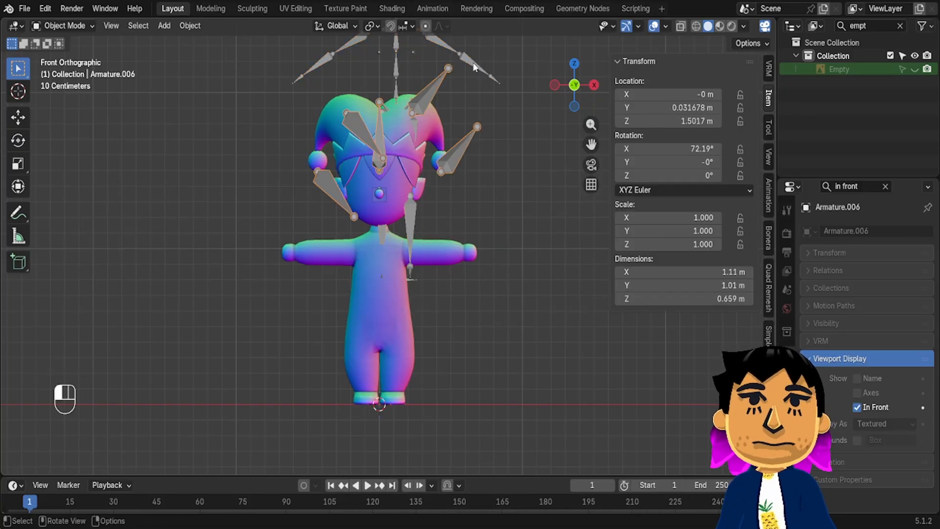
left_click(857, 407)
Scale the metarig along Z to about 0.52 to roughly match the body's height
key("s")
key("z")
left_click(448, 294)
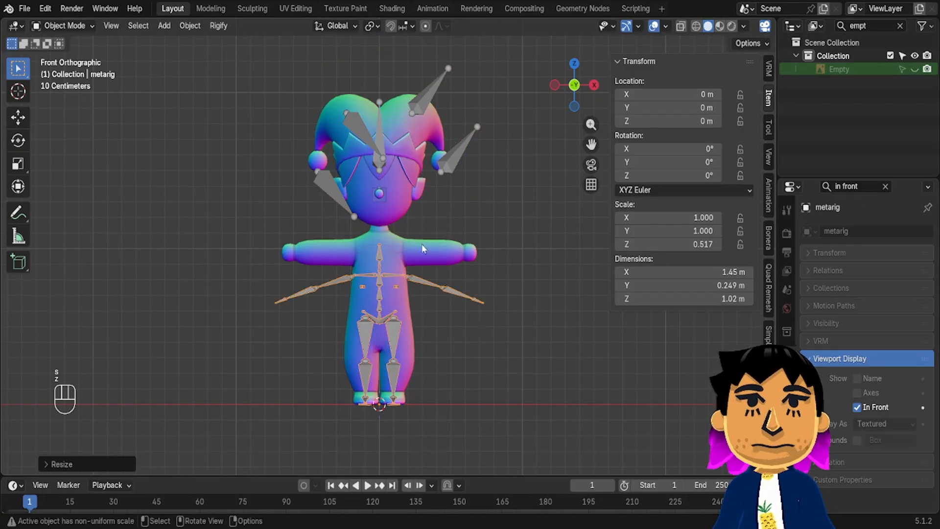
Hide the outfit mesh and show the body and metarig in wireframe
left_click(421, 244)
key("h")
left_click(447, 284)
scroll(411, 288, "up", 5)
mouse_move(409, 289)
middle_mouse_down("shift")
mouse_move(454, 127)
mouse_move(456, 198)
middle_mouse_up("shift")
key("shift+z")
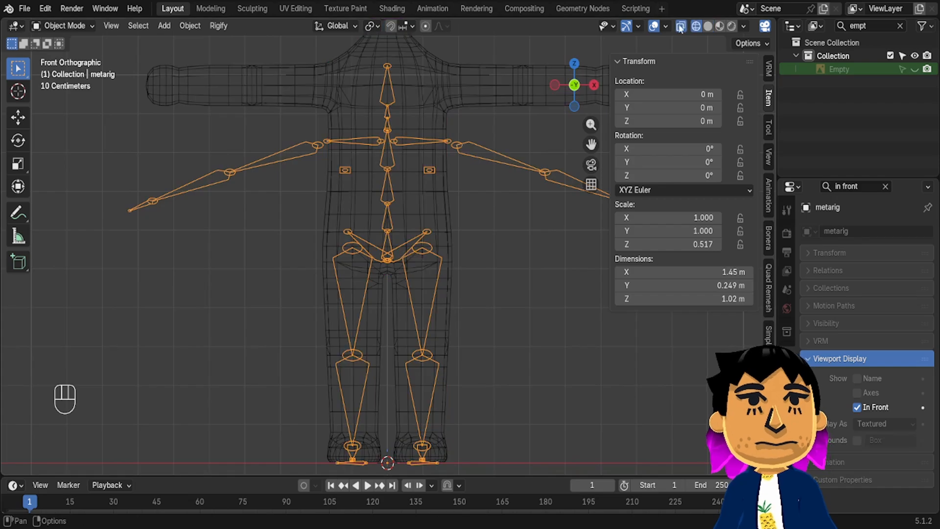
Scale the metarig about 1.08 times along Z to fit the legs and apply its scale
scroll(460, 262, "up", 4)
key("s")
key("z")
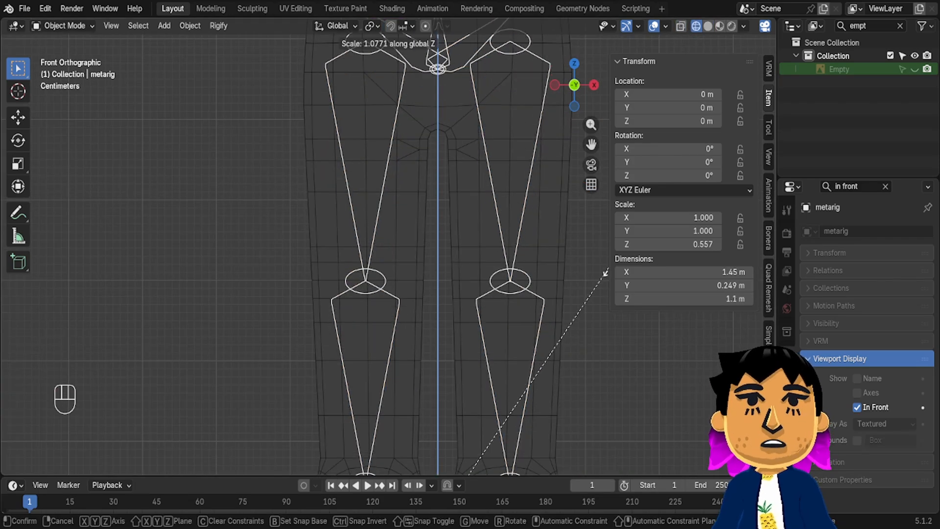
left_click(605, 272)
key("ctrl+a")
left_click(535, 316)
Enter Edit Mode on the metarig and select its spine and pelvis bones
scroll(524, 264, "down", 3)
middle_click_drag(517, 221, 526, 318, "shift")
key("Tab")
left_click_drag(524, 273, 339, 199)
key("g")
key("z")
right_click(525, 229)
left_click_drag(443, 234, 407, 41, "shift")
scroll(431, 83, "down", 3)
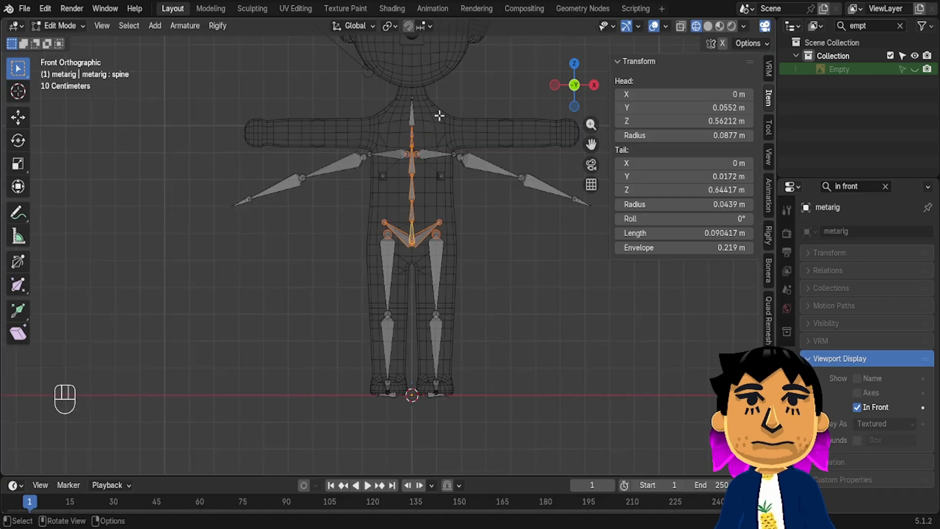
Add the shoulder, arm and chest bones to the selection and move them all down about 0.05 m along Z
middle_click_drag(205, 106, 291, 127, "shift")
left_click_drag(291, 128, 765, 242, "shift")
middle_click_drag(541, 249, 495, 243, "shift")
scroll(495, 243, "up", 4)
key("g")
key("z")
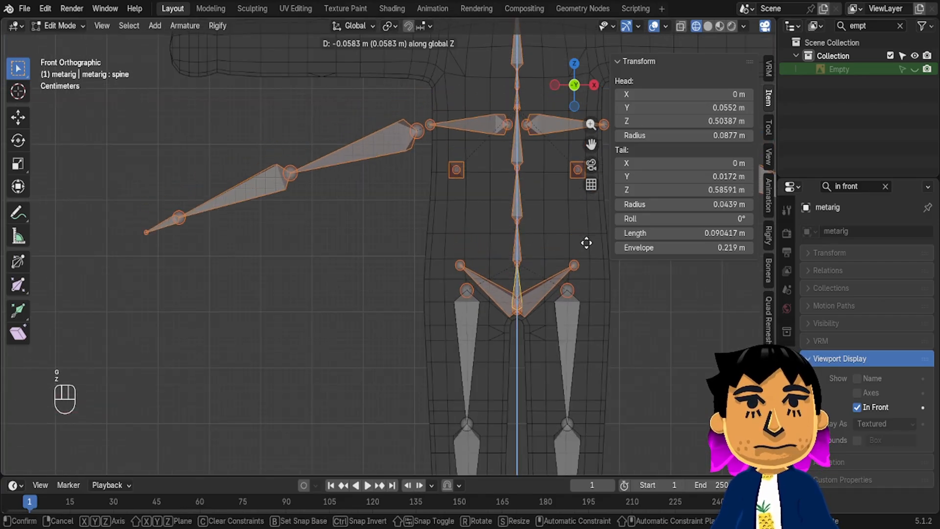
left_click(582, 237)
Turn on X-axis mirroring and select the spine chain together with the left shoulder, arm and chest bones
middle_click_drag(544, 185, 398, 236, "shift")
scroll(398, 236, "down", 3)
left_click(383, 296)
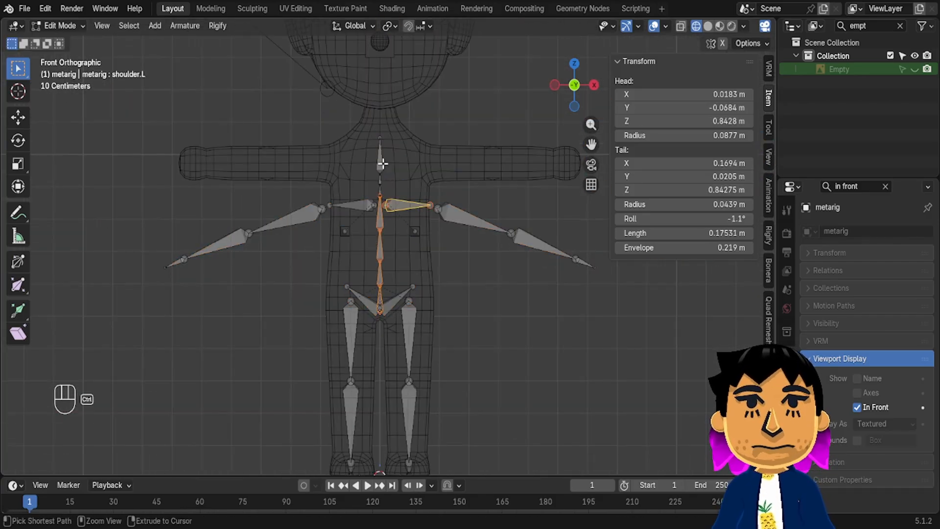
scroll(439, 229, "down", 3)
left_click(722, 45)
left_click_drag(526, 264, 386, 167, "shift")
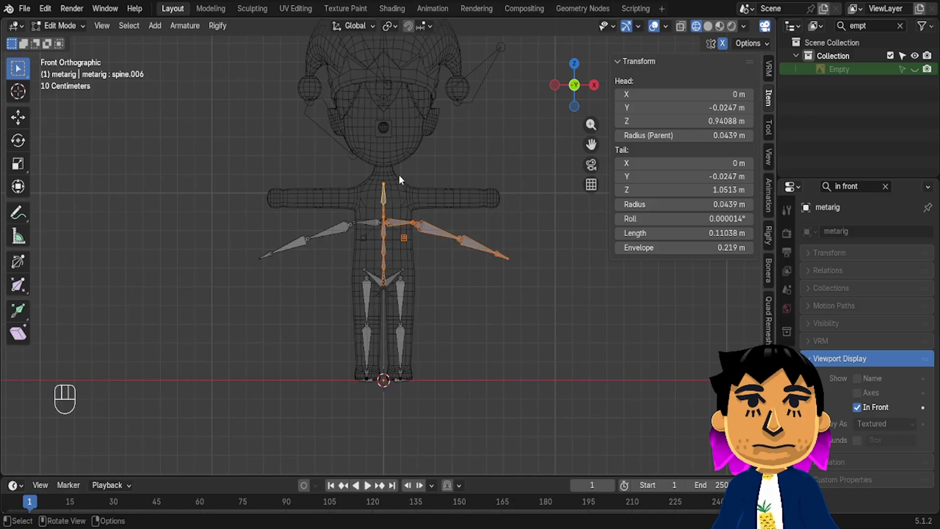
scroll(398, 174, "up", 3)
key("g")
key("z")
key("s")
right_click(452, 208)
Make the lowest spine bone the active pivot and scale the selected upper-body bones about 1.48 times along Z
left_click(379, 302, "shift")
key("period")
left_click(384, 270)
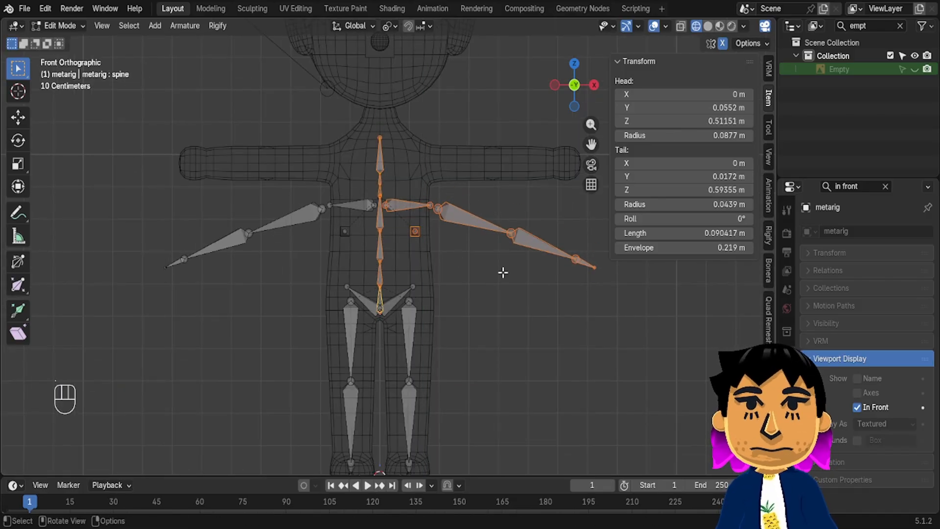
key("s")
key("z")
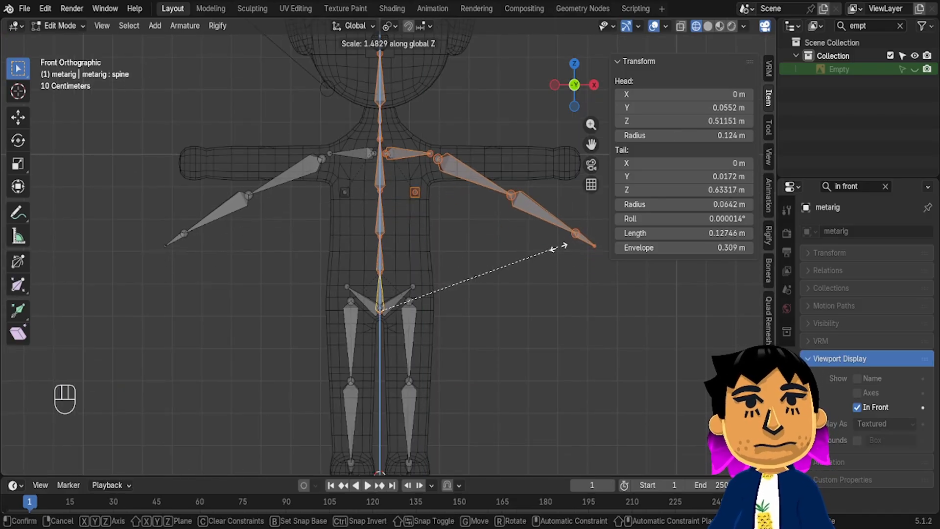
left_click(560, 247)
Select the neck and head bones, turn on X-ray, and scale them along Z to fit the neck
middle_click_drag(370, 115, 409, 263, "shift")
scroll(409, 262, "up", 7)
left_click(450, 321)
left_click(450, 323, "shift")
middle_click_drag(486, 320, 452, 381, "shift")
key("s")
right_click(504, 308)
left_click(683, 28)
key("s")
key("z")
left_click(529, 228)
In the left view, straighten the neck and head bones by scaling along Y, and adjust their height along Z
middle_click_drag(458, 224, 505, 260, "alt")
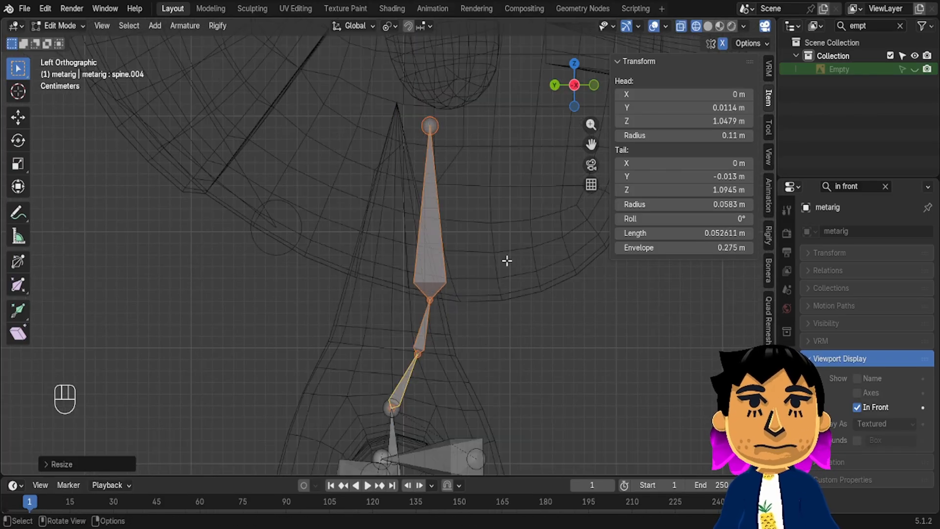
scroll(430, 391, "down", 10)
scroll(430, 390, "up", 10)
key("s")
key("x")
key("y")
left_click(409, 364)
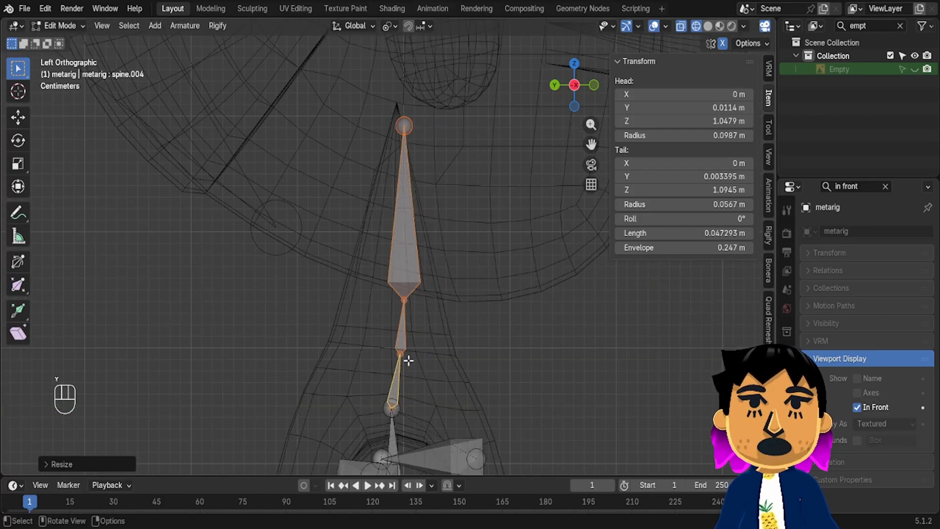
key("s")
key("z")
left_click(473, 346)
Raise the head bone's tip along Z to the upper part of the head
scroll(470, 299, "down", 7)
scroll(465, 291, "up", 1)
left_click(394, 197)
middle_click_drag(416, 193, 413, 307, "shift")
key("g")
key("z")
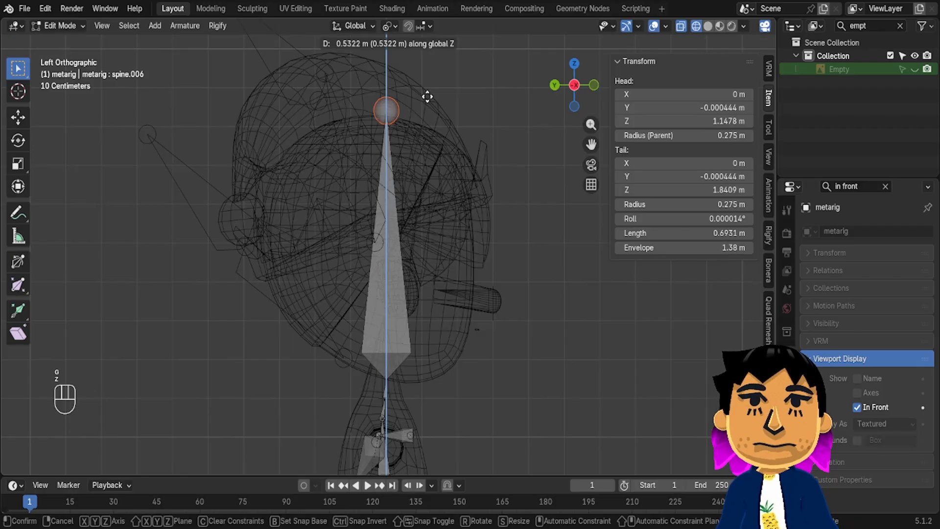
left_click(426, 95)
middle_click_drag(425, 95, 306, 130)
key("g")
key("z")
left_click(438, 104)
Select the left arm bones and rotate them about -26° in front view to lie horizontally in the arm
middle_click_drag(433, 294, 470, 108, "shift")
middle_click_drag(470, 108, 500, 152)
left_click(485, 232)
key("r")
key("Escape")
left_click_drag(659, 348, 585, 293, "shift")
middle_click_drag(645, 326, 528, 396, "shift")
key("r")
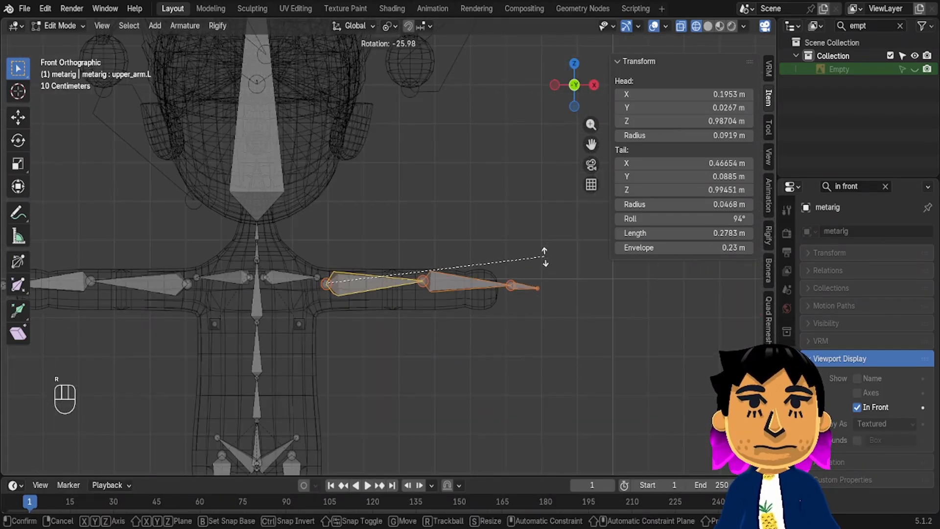
left_click(545, 257)
Scale the left arm bones down in top view so the chain ends at the hand mesh's tip
key("KP_7")
scroll(522, 252, "up", 5)
middle_click_drag(521, 252, 431, 440, "shift")
key("s")
key("y")
left_click(519, 305)
key("ctrl+z")
Move the left arm bones about 0.03 m along negative Y into the middle of the arm mesh
scroll(562, 288, "down", 4)
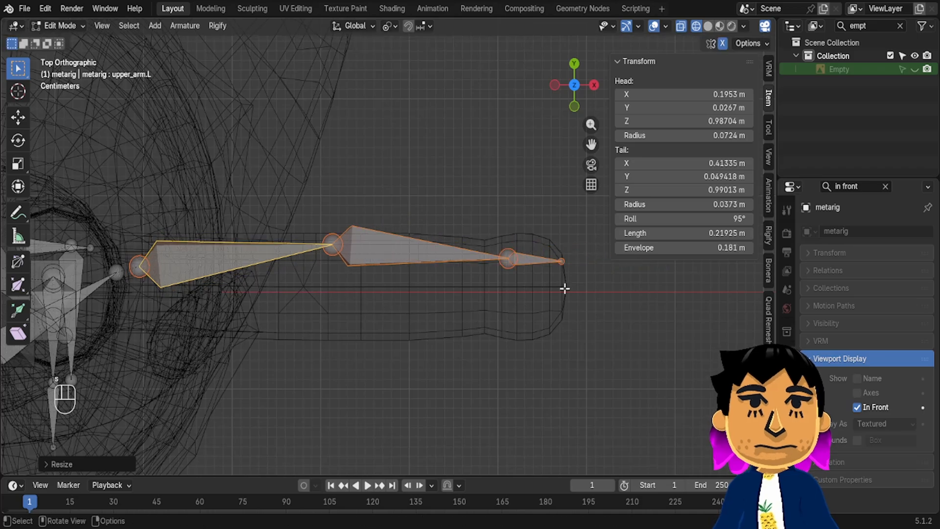
key("g")
key("y")
left_click(507, 317)
Move the left elbow joint about 0.03 m inward along X
scroll(507, 316, "up", 6)
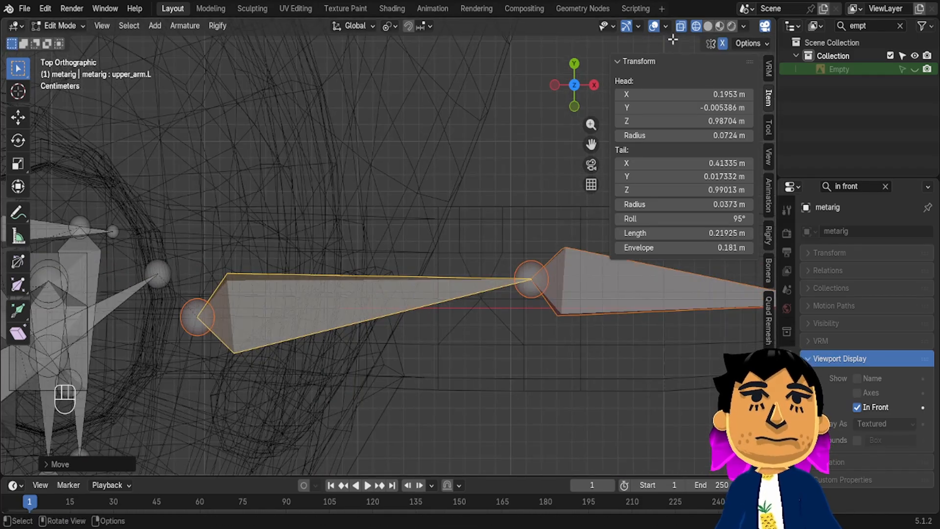
left_click(529, 274)
key("g")
key("x")
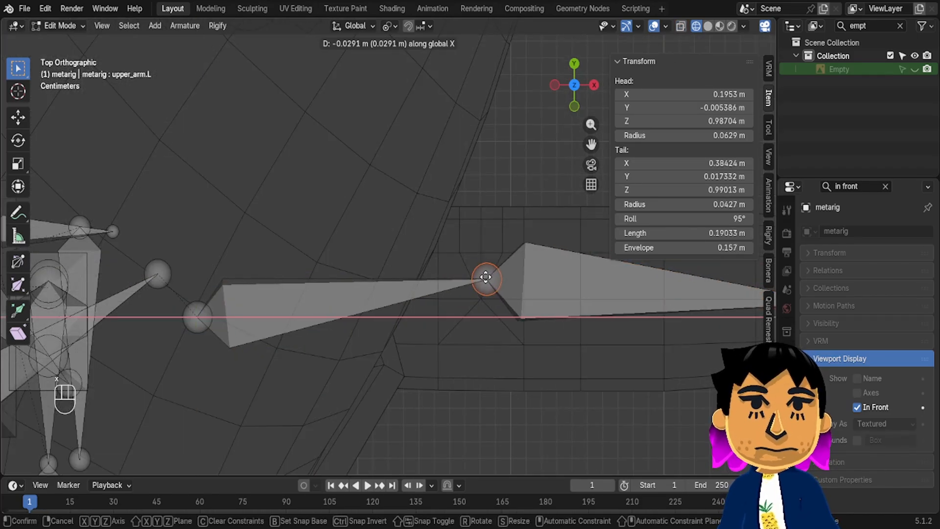
left_click(486, 277)
Move the left wrist joint along X to line up with the arm mesh's wrist
scroll(509, 289, "down", 3)
middle_click_drag(528, 298, 486, 312, "shift")
left_click(596, 309)
middle_click_drag(595, 311, 490, 340, "shift")
key("g")
key("y")
key("x")
left_click(508, 325)
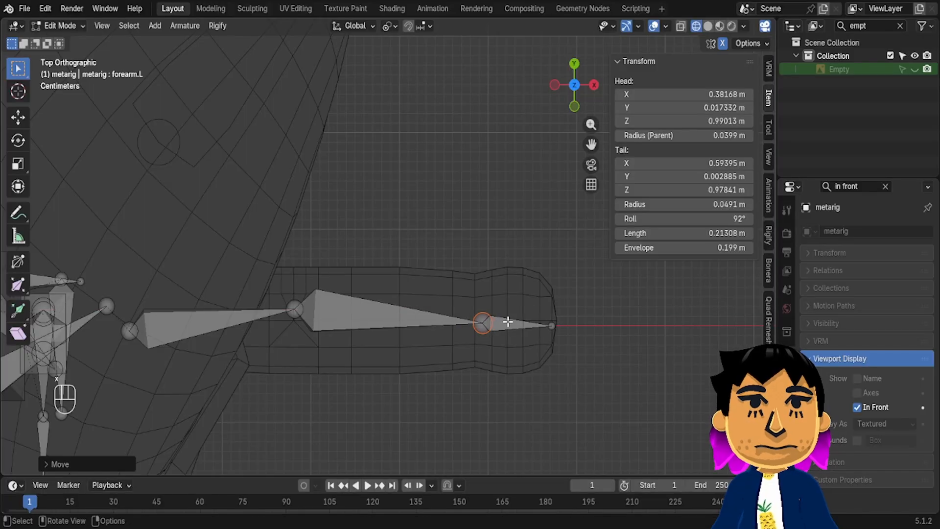
Move the left hand bone's tip along X to about 0.68 m
left_click(551, 326)
key("g")
key("x")
left_click(583, 338)
Try to shift the left ankle joint and heel bone backward along Y toward the back of the foot mesh
scroll(582, 337, "down", 8)
middle_click_drag(583, 338, 489, 208, "shift")
scroll(489, 207, "up", 5)
middle_click_drag(563, 97, 352, 316, "shift")
left_click(571, 84)
middle_click_drag(470, 149, 488, 274, "shift")
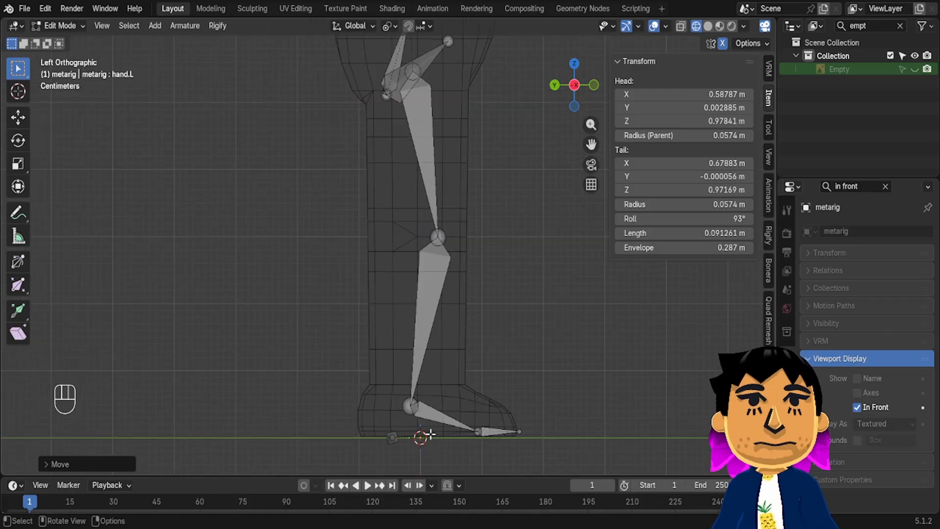
left_click_drag(406, 385, 380, 381)
key("g")
key("y")
left_click(426, 393)
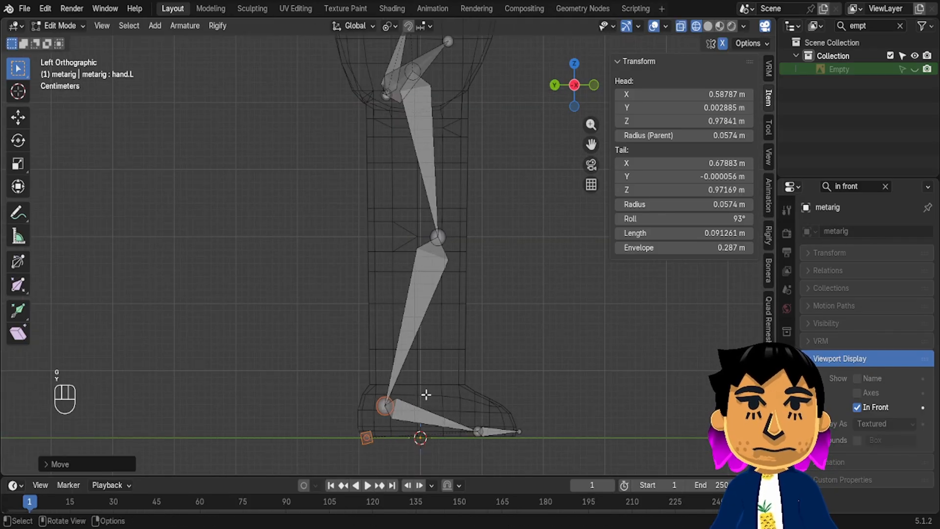
key("ctrl+z")
Try to move the left heel bone along Y under the foot mesh
left_click_drag(408, 453, 372, 422)
key("g")
key("y")
key("Escape")
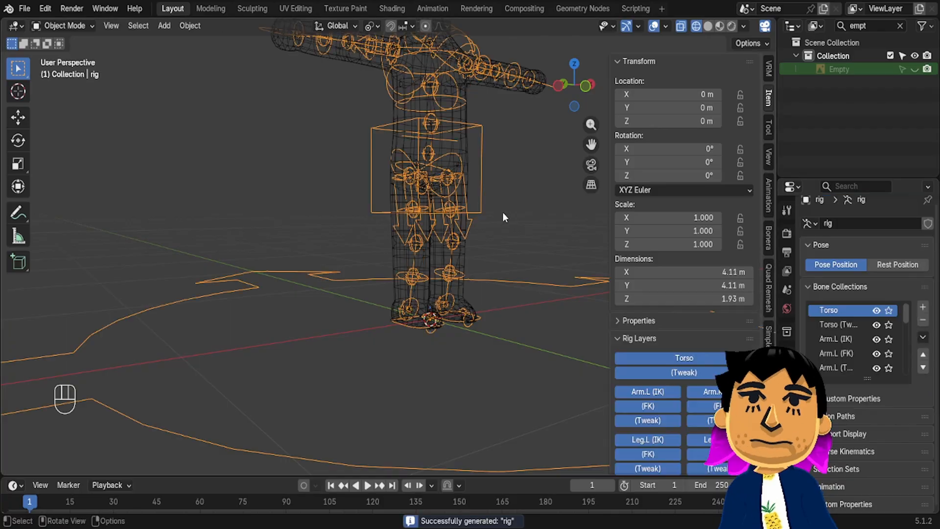
Unhide all hidden objects and hide the Empty reference image again
middle_click_drag(502, 213, 532, 225)
key("alt+h")
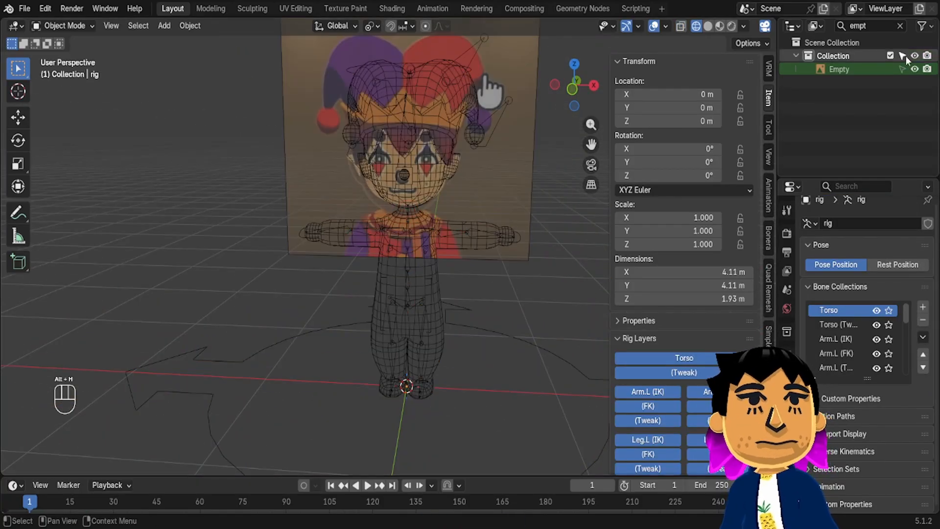
left_click(913, 69)
Parent the body mesh to the generated rig with automatic weights
left_click_drag(502, 418, 312, 270)
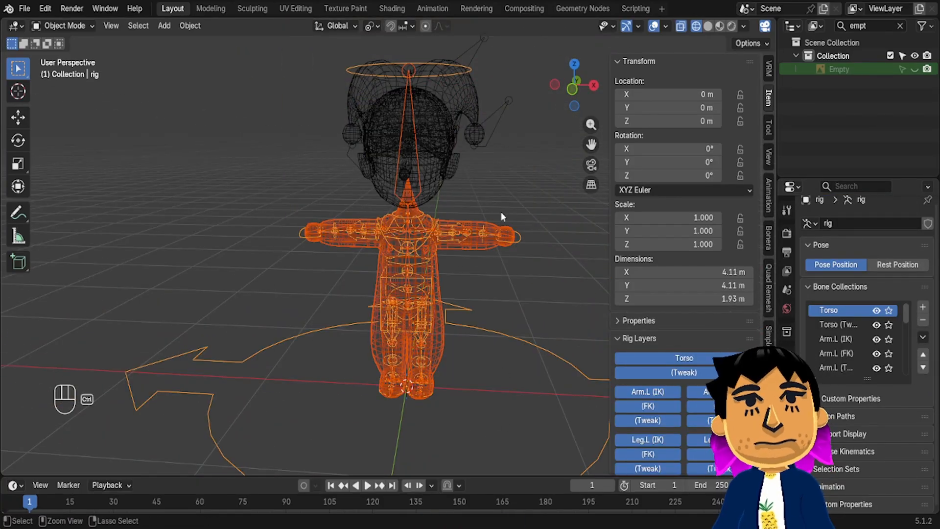
key("ctrl+p")
left_click(445, 302)
Try moving the left hand IK control in Pose Mode and switch the viewport from wireframe to solid shading
key("ctrl+Tab")
left_click(514, 239)
key("g")
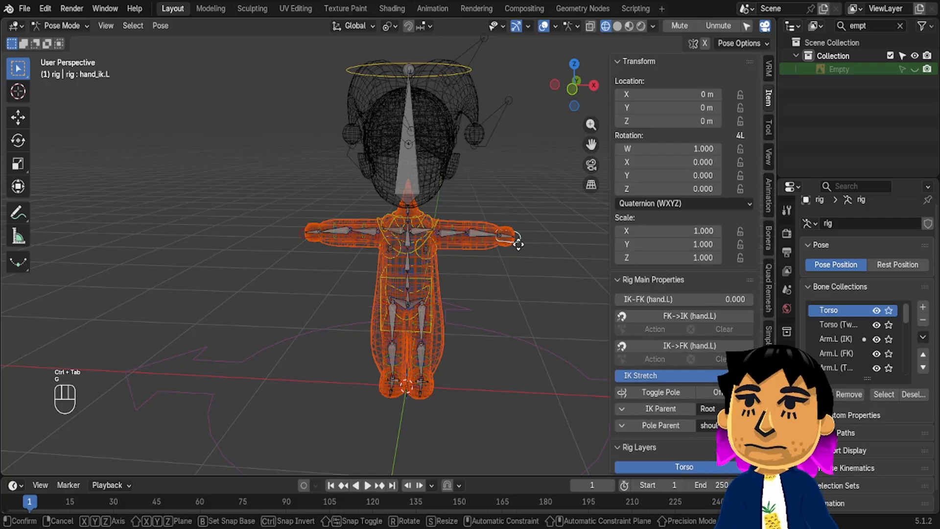
right_click(545, 248)
key("shift+z")
scroll(504, 197, "up", 2)
key("g")
right_click(466, 255)
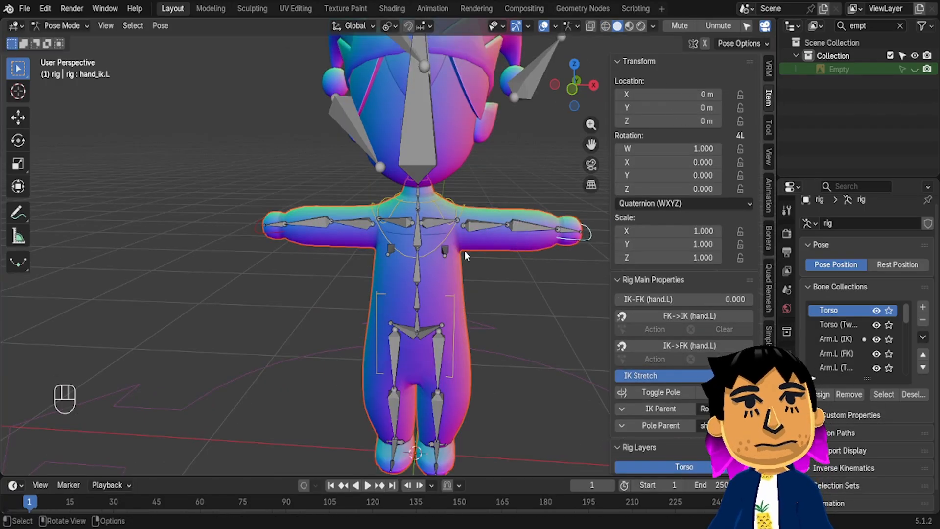
Try moving the right hand IK control along X, and return the rig to Object Mode
middle_click_drag(464, 255, 547, 258, "shift")
left_click(342, 234)
key("g")
key("x")
right_click(397, 244)
key("ctrl+Tab")
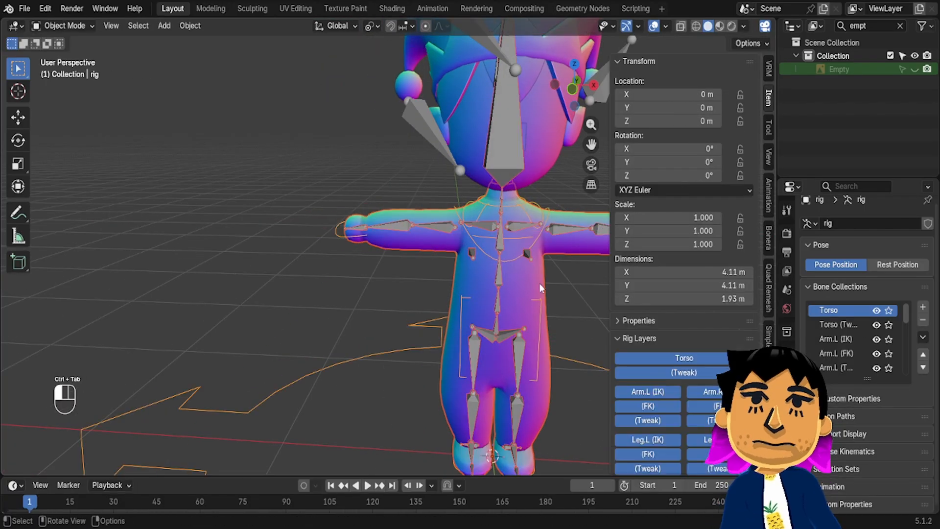
Merge all of the body mesh's vertices by distance and return to Object Mode
left_click(539, 282)
key("Tab")
key("a")
key("m")
left_click(563, 293)
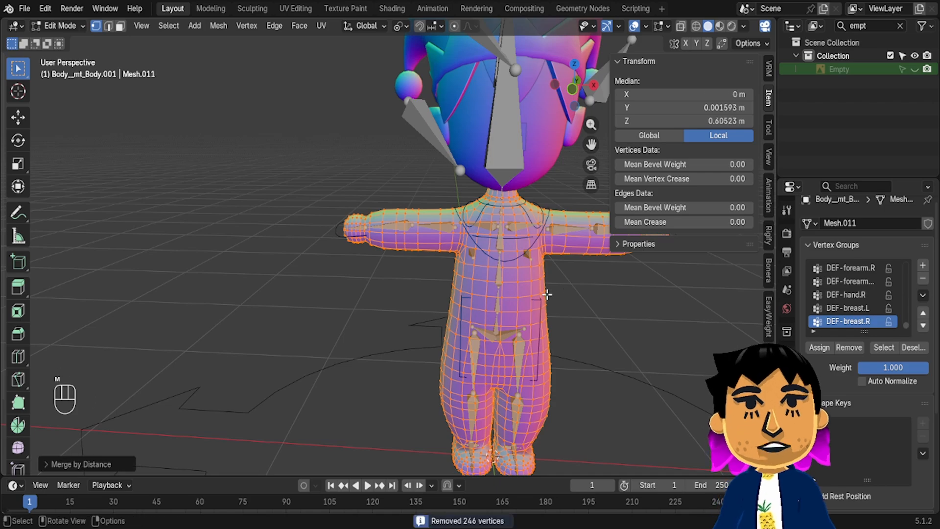
middle_click_drag(528, 303, 397, 235)
key("Tab")
Pose the rig's left hand IK control inward along X to test how the arm mesh bends
left_click(526, 321)
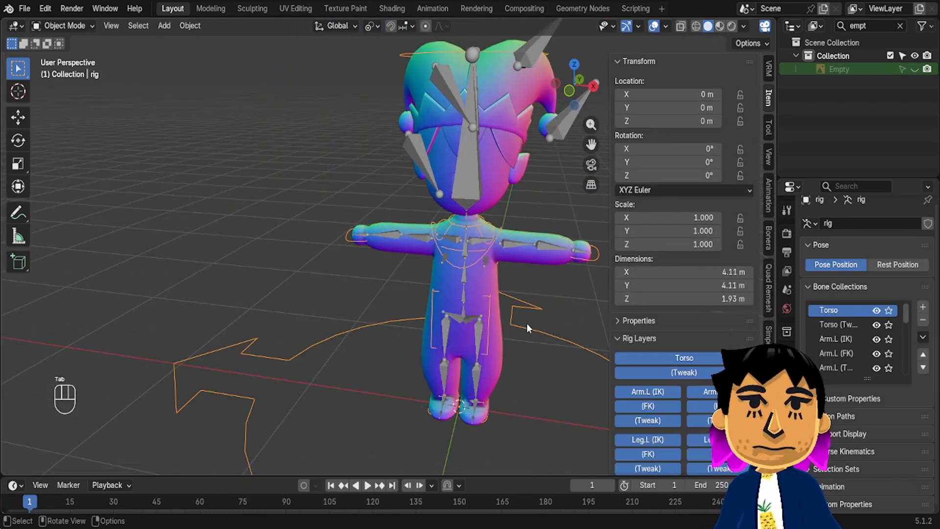
key("ctrl+Tab")
left_click(595, 260)
key("g")
key("y")
key("x")
left_click(577, 273)
middle_click_drag(577, 273, 578, 273)
Try moving the rig's torso control to test the body deformation
left_click(492, 304)
key("g")
right_click(488, 323)
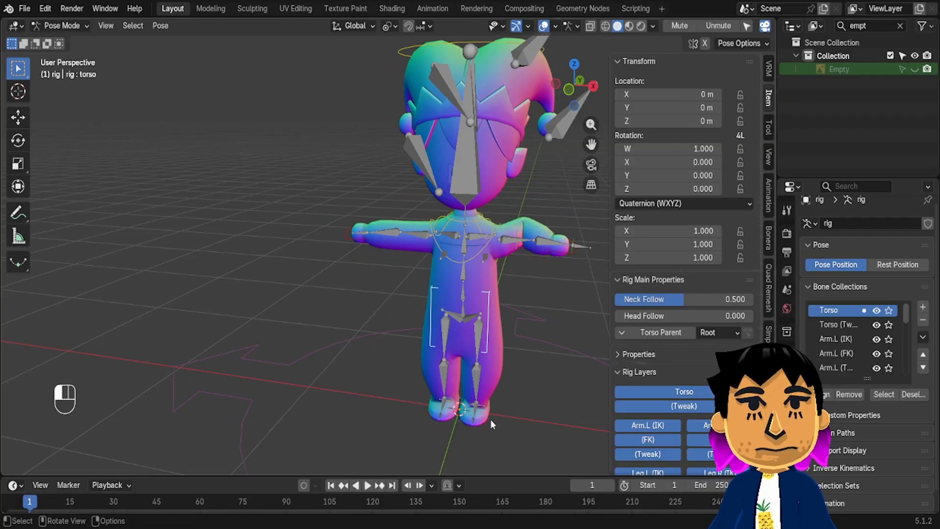
Raise the left foot IK control along Z and try moving it outward to test the leg deformation
left_click(490, 419)
key("g")
key("z")
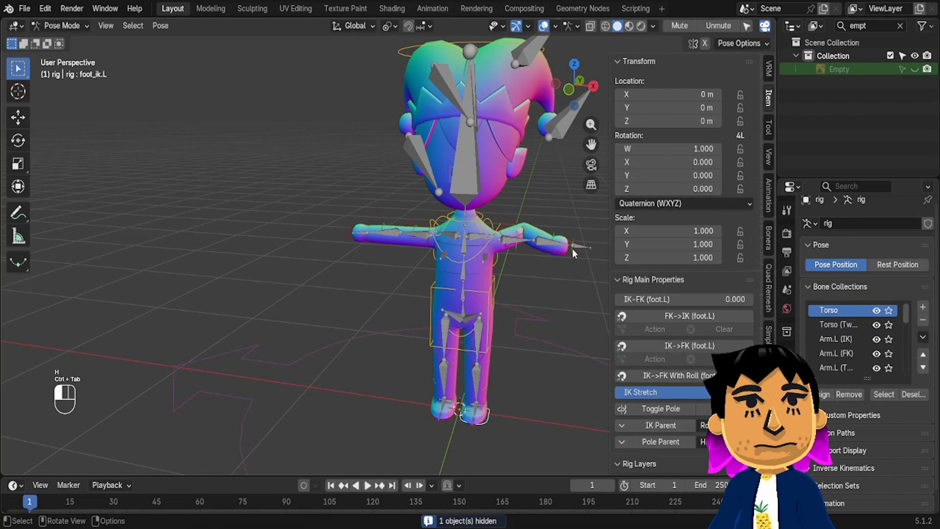
key("g")
key("z")
left_click(490, 352)
middle_click_drag(490, 352, 486, 411)
key("g")
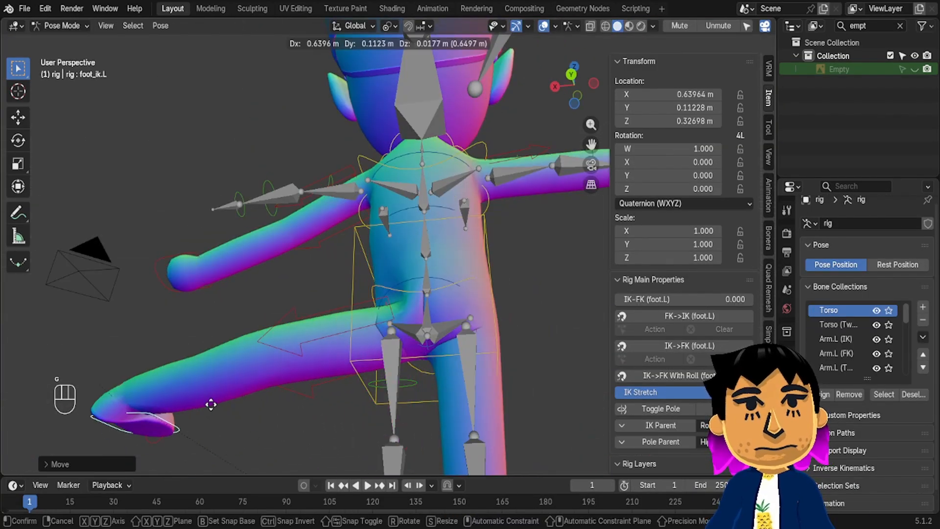
right_click(462, 398)
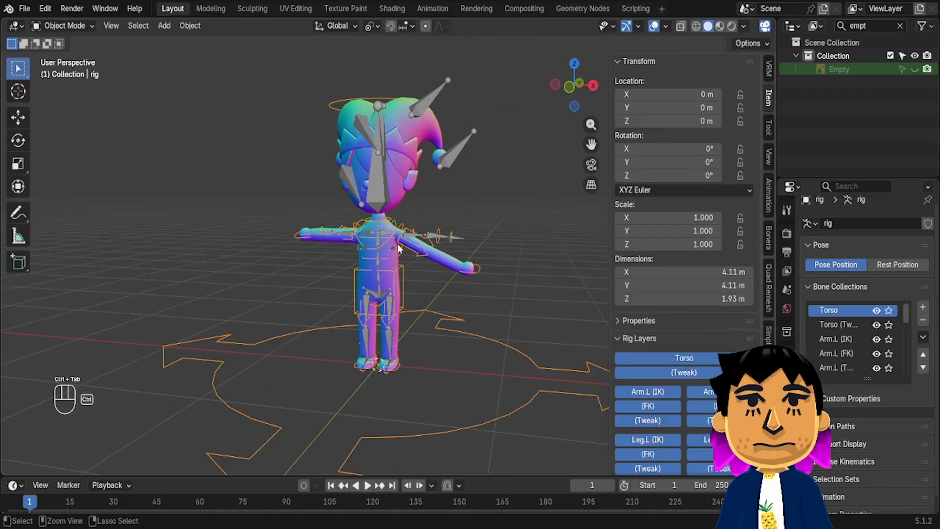
Hide the metarig in the viewport
scroll(435, 189, "up", 3)
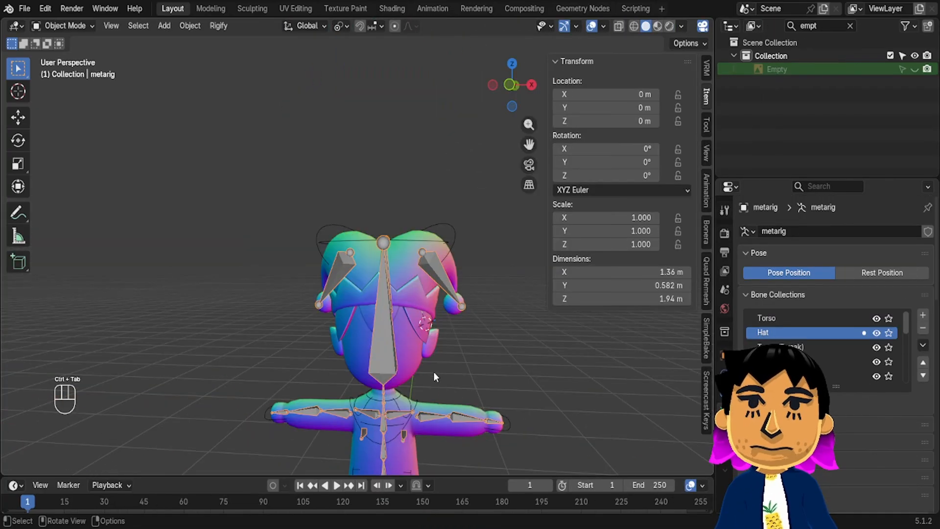
key("h")
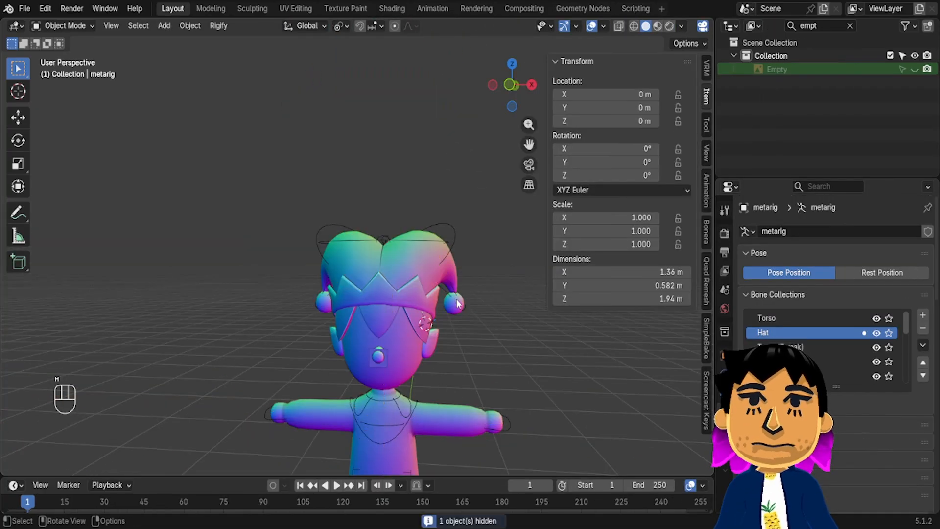
Unhide the Empty reference image behind the rigged jester character
scroll(456, 299, "down", 3)
middle_click_drag(456, 298, 585, 301, "shift")
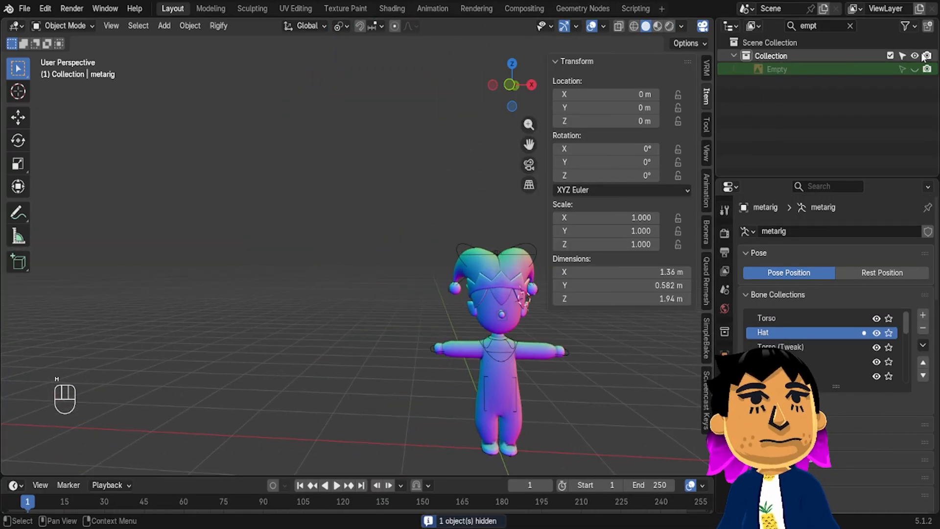
left_click(914, 69)
middle_click_drag(488, 251, 517, 266, "shift")
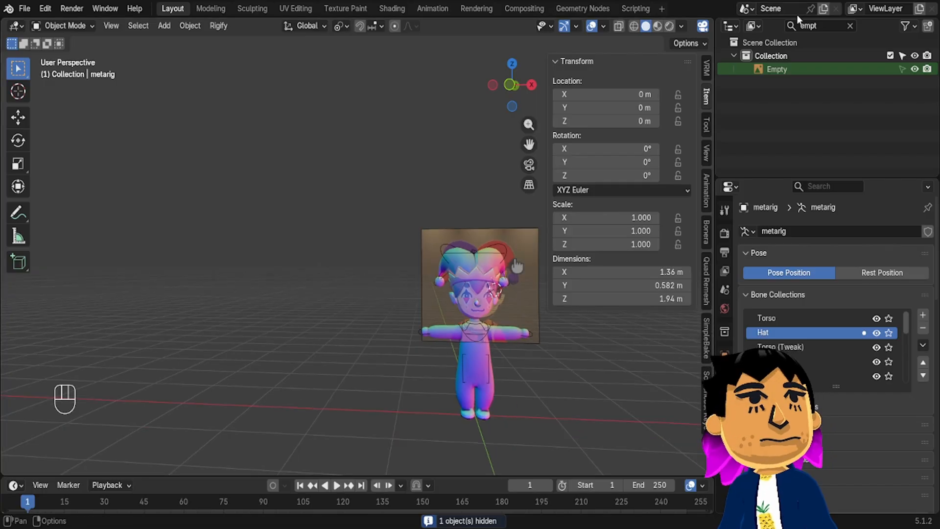
Clear the outliner's search filter and make the ShadedVers collection visible
left_click(850, 27)
scroll(856, 82, "down", 3)
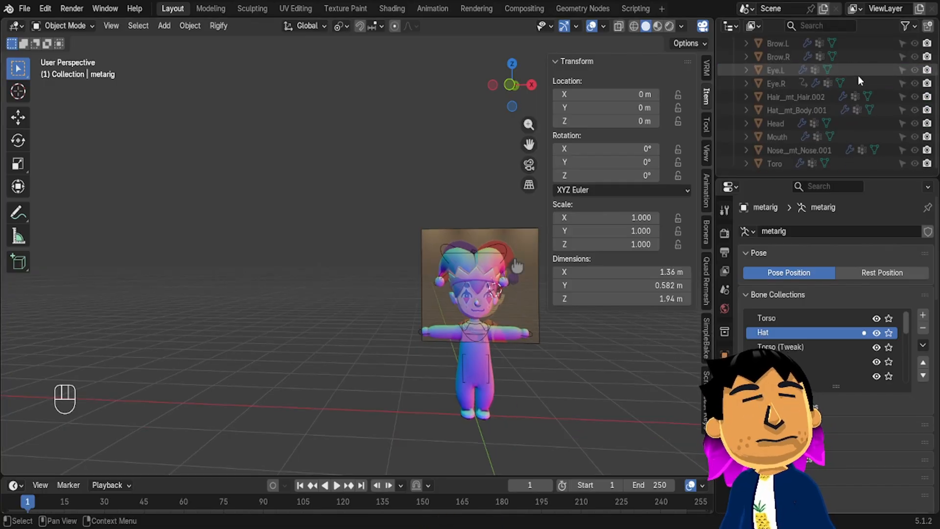
scroll(857, 76, "up", 3)
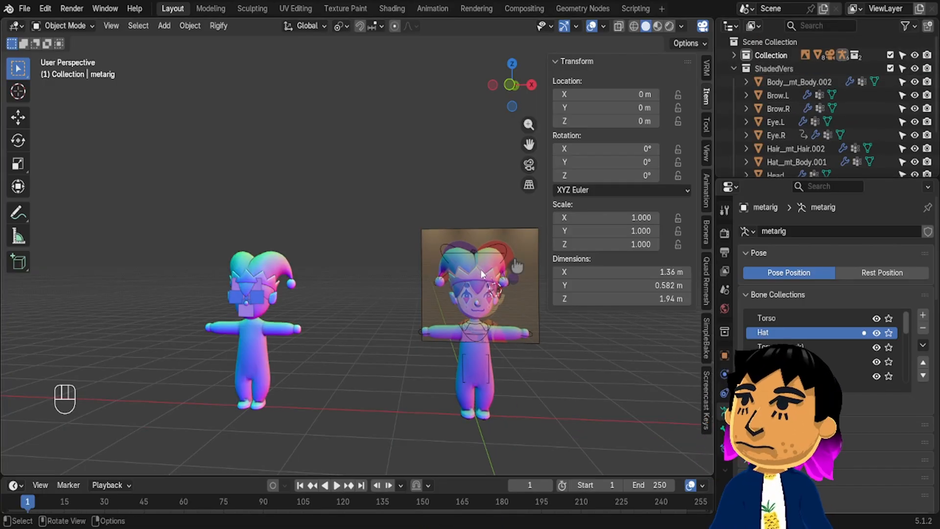
middle_click_drag(262, 294, 415, 290, "shift")
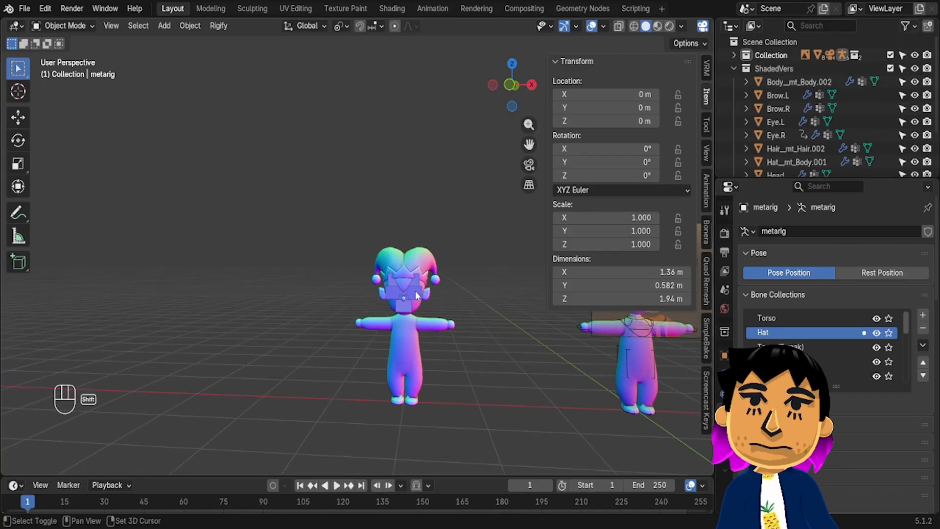
Switch the viewport to Material Preview shading and view the shaded jester beside the rigged one
left_click(661, 25)
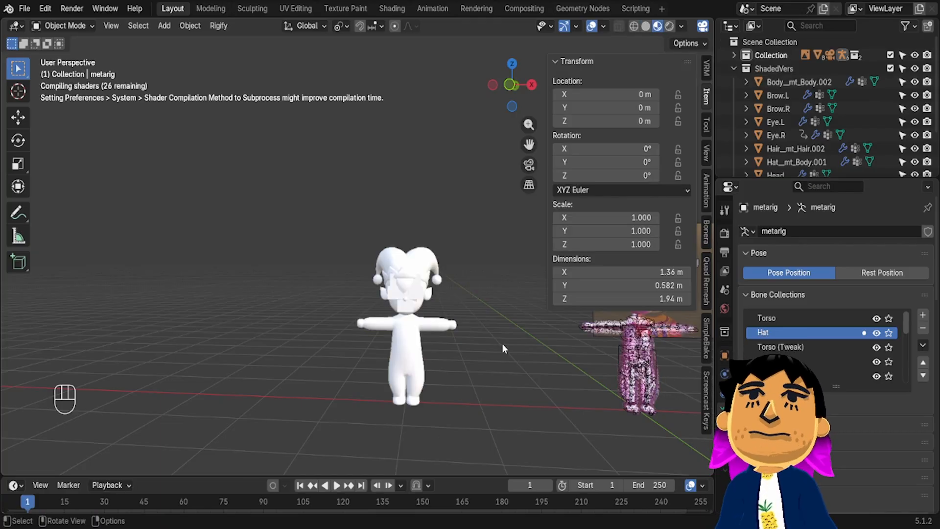
middle_click_drag(473, 363, 383, 369, "shift")
scroll(473, 364, "up", 4)
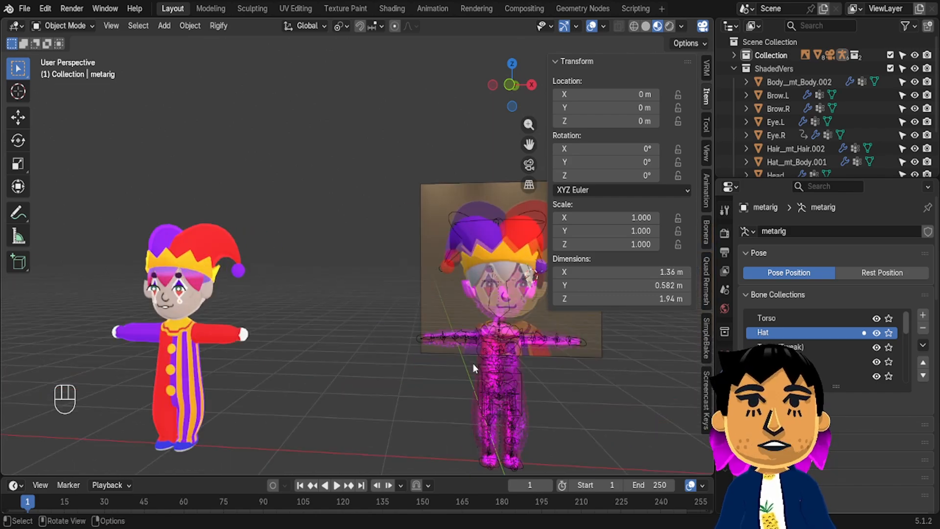
middle_click_drag(473, 364, 573, 360, "shift")
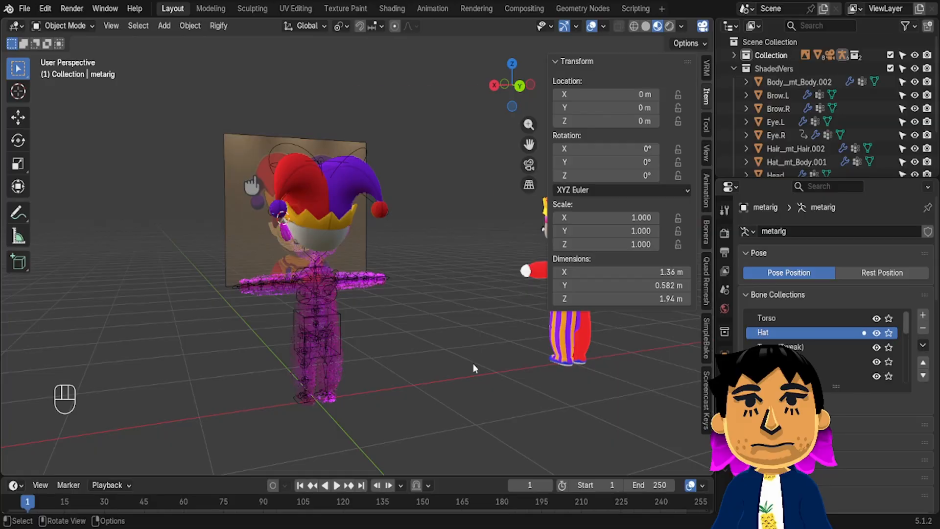
middle_click_drag(473, 363, 671, 355)
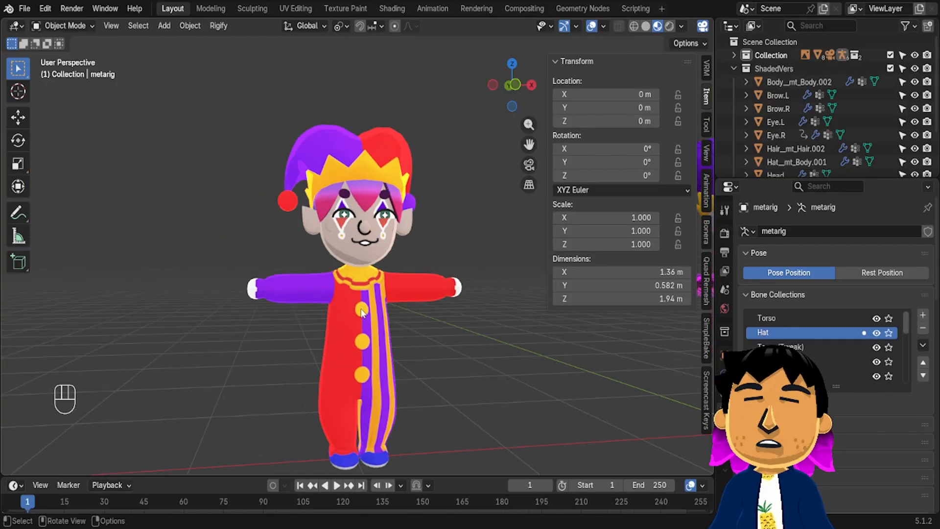
Select the shaded jester's body mesh and bring up its Clothes node tree in the Shading workspace
left_click(361, 314)
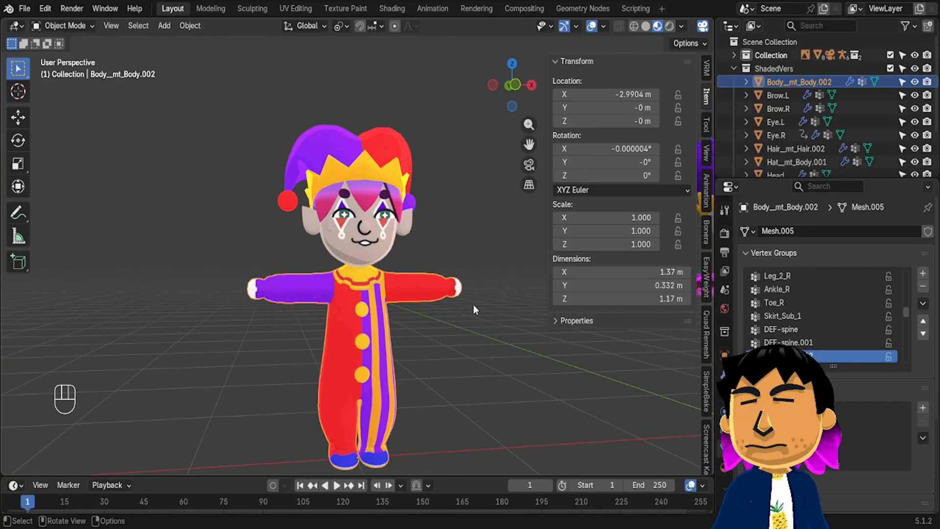
middle_click_drag(425, 276, 399, 11, "shift")
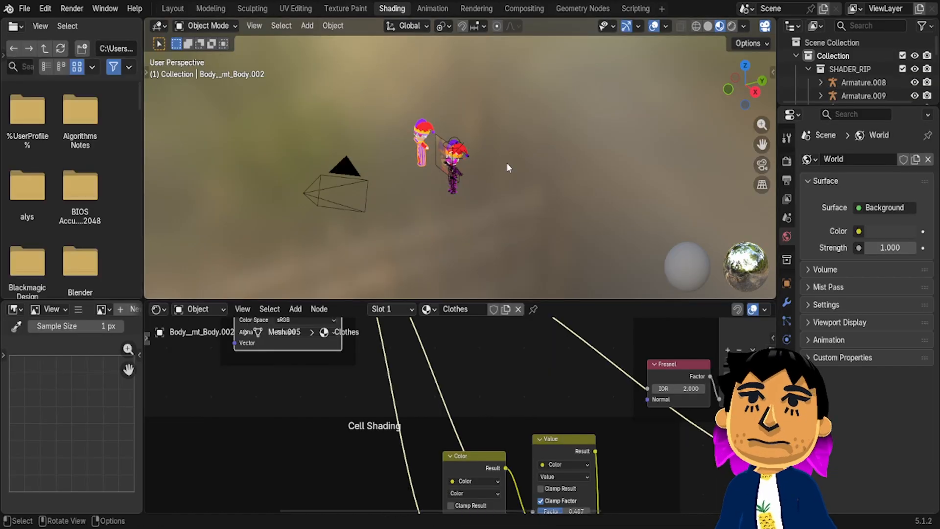
scroll(512, 391, "down", 5)
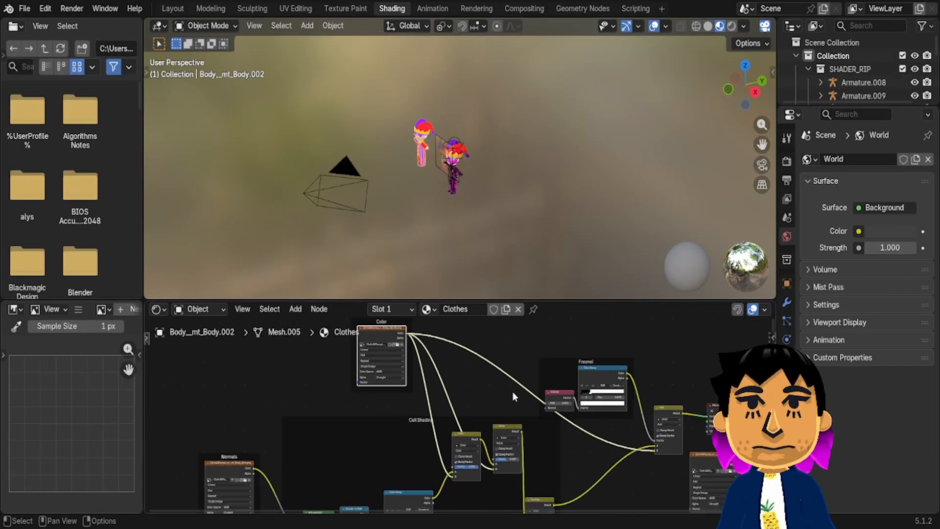
scroll(512, 392, "down", 2)
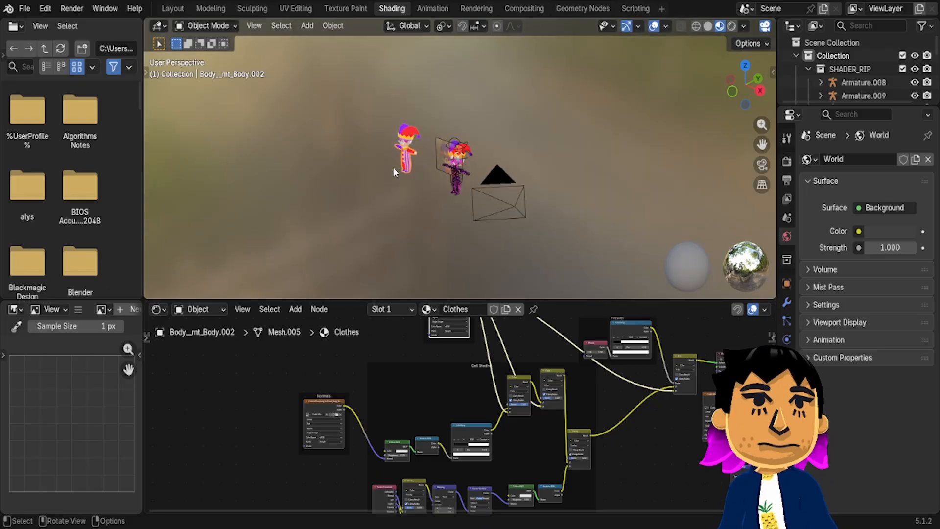
Frame the body in the viewport and select the Color image texture node so its image is displayed
key("KP_Decimal")
middle_click_drag(393, 167, 443, 162)
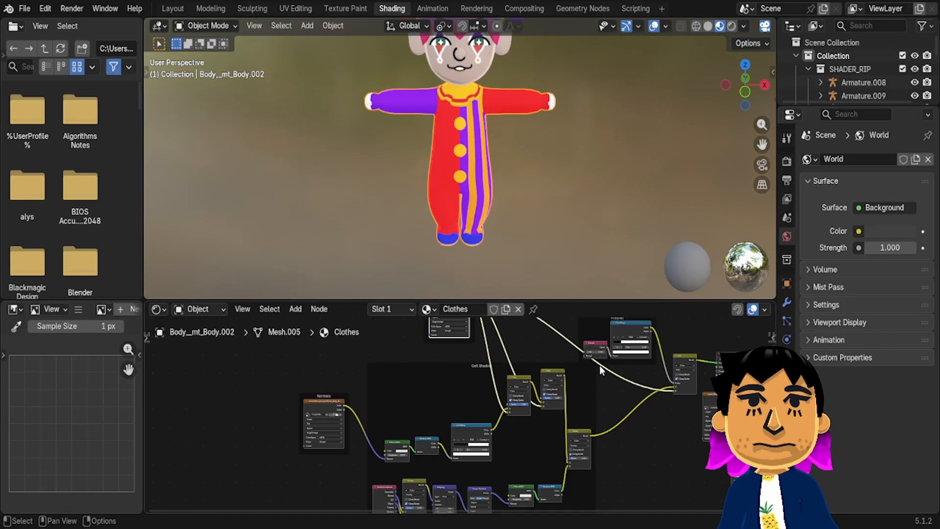
key("KP_Decimal")
left_click(427, 384)
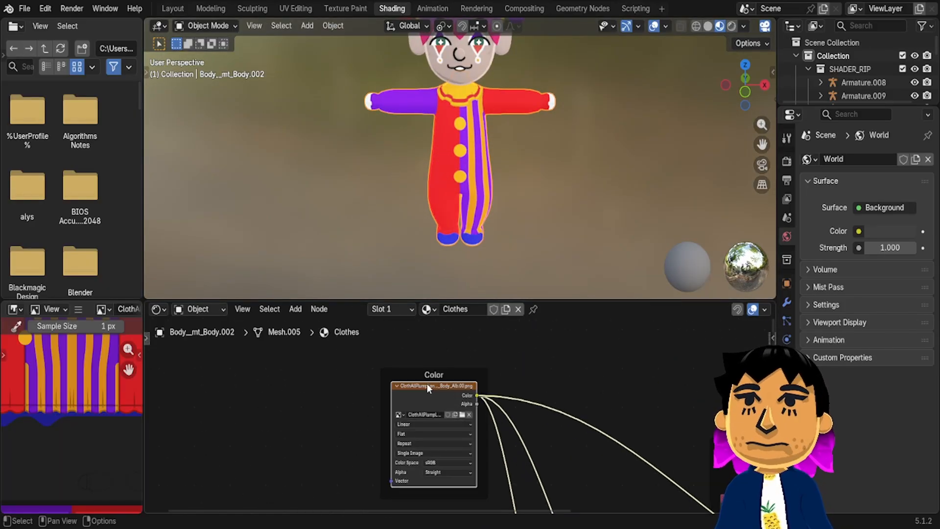
Join the image editor upward over the file browser and fit the whole clothes texture in view
right_click(31, 301)
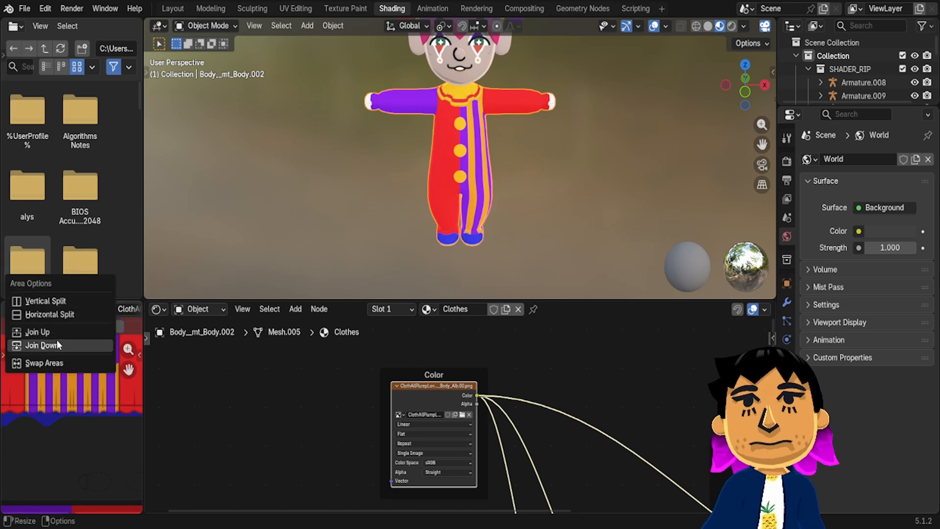
left_click(38, 332)
scroll(37, 167, "down", 4)
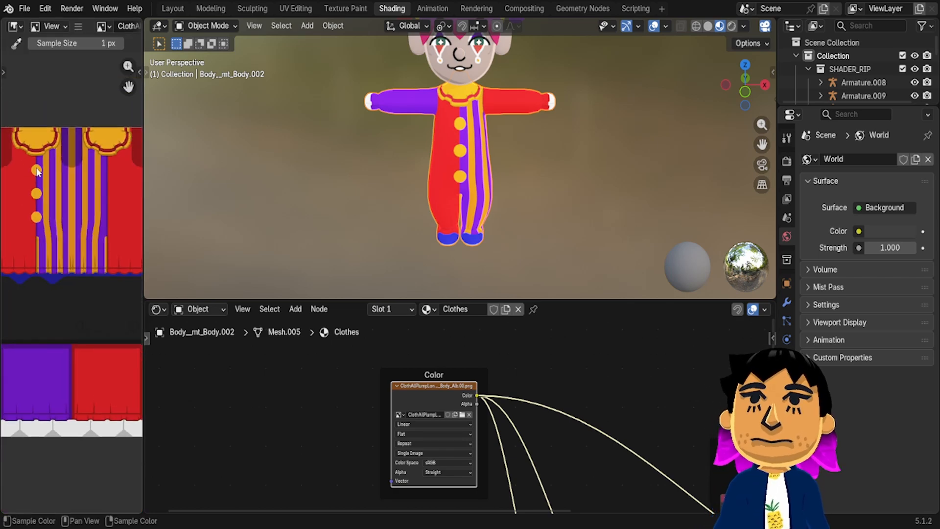
scroll(36, 168, "down", 1)
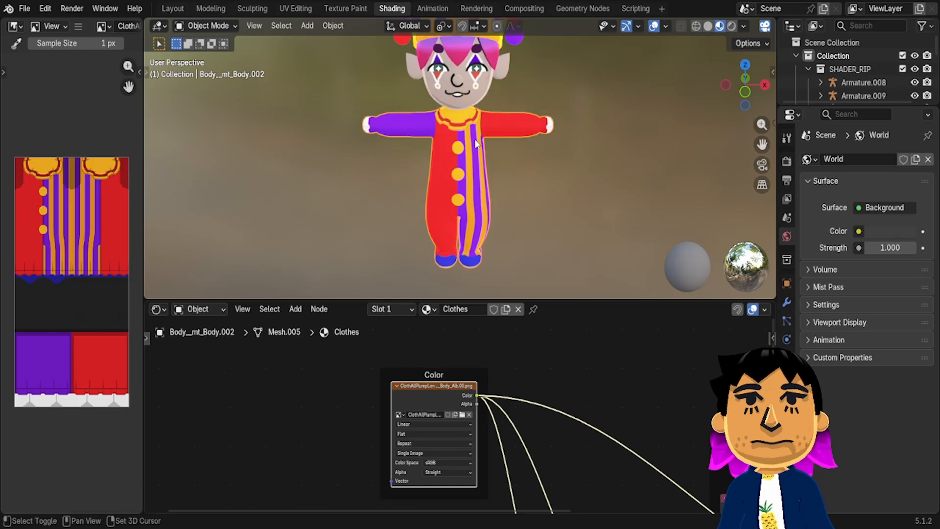
Select the Fresnel frame in the Clothes node tree
middle_click_drag(530, 374, 522, 351)
mouse_move(474, 379)
middle_mouse_down()
mouse_move(423, 195)
mouse_move(399, 492)
mouse_move(349, 499)
middle_mouse_up()
middle_click_drag(635, 382, 489, 331)
middle_click_drag(599, 369, 609, 397)
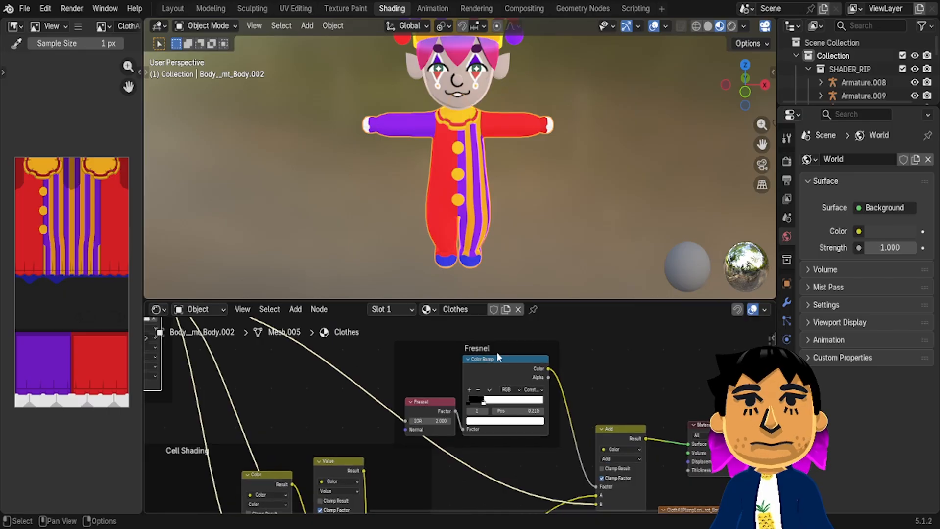
left_click(479, 346)
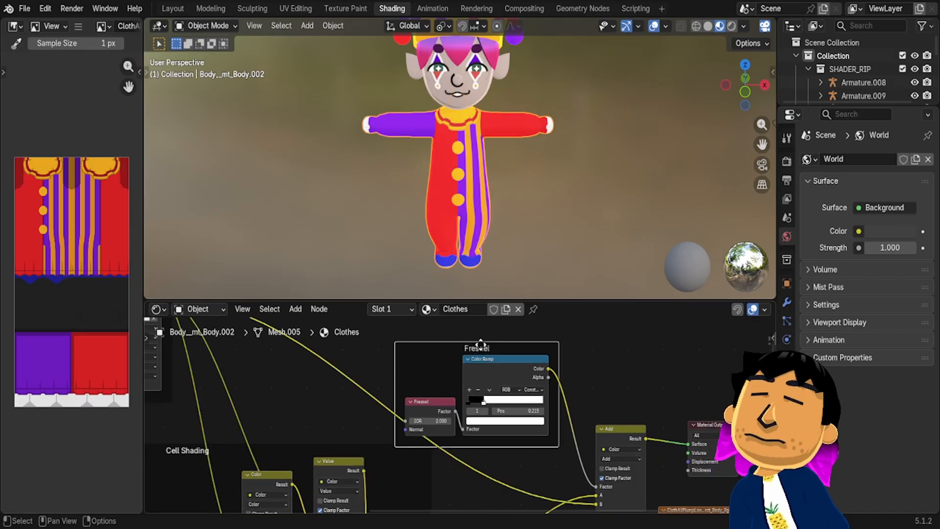
Examine the Fresnel rim and cel shading on the jester's clothes, collar and head from several angles
scroll(474, 76, "up", 12)
scroll(474, 76, "down", 5)
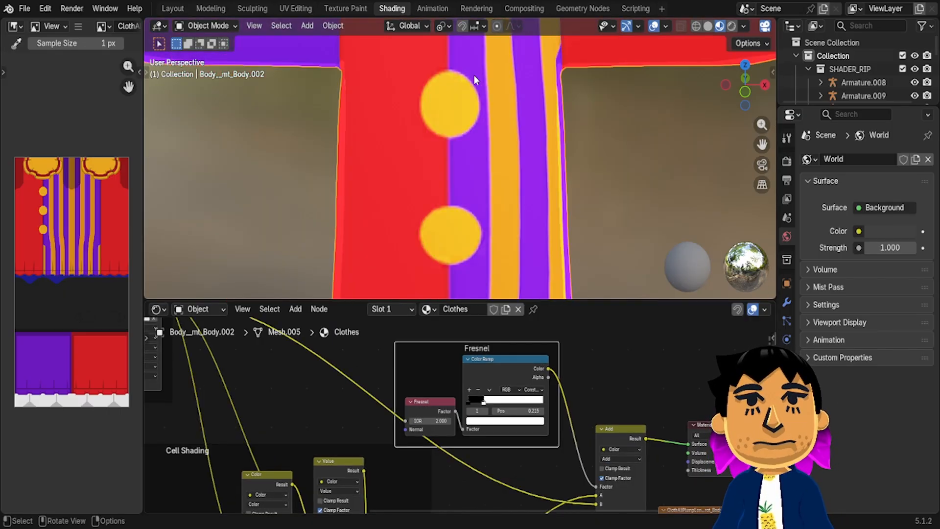
scroll(474, 75, "up", 10, "shift")
middle_click_drag(474, 74, 409, 123, "shift")
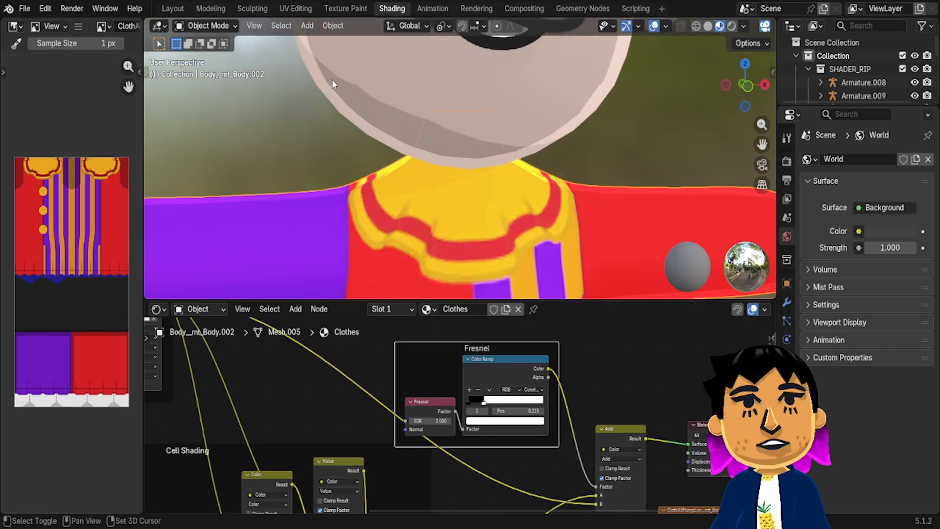
scroll(332, 79, "up", 5, "shift")
middle_click_drag(332, 79, 372, 79, "shift")
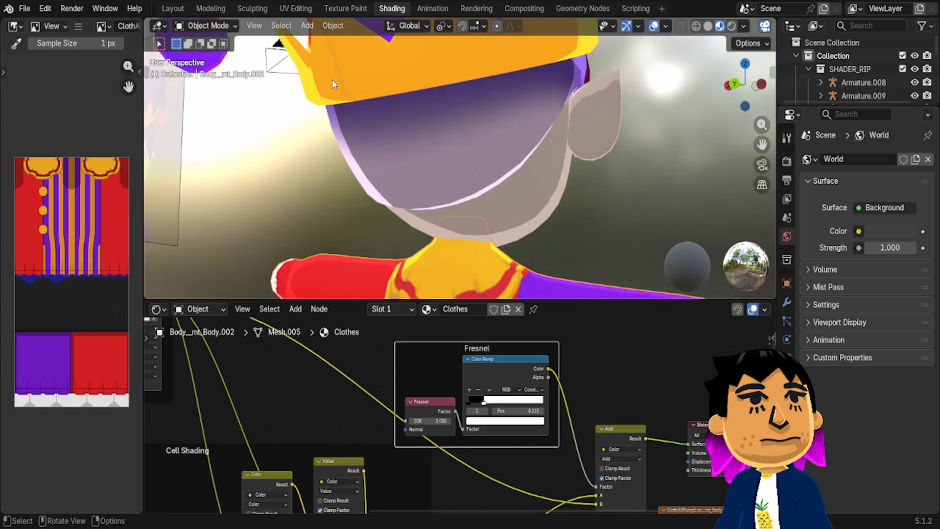
scroll(332, 84, "down", 8)
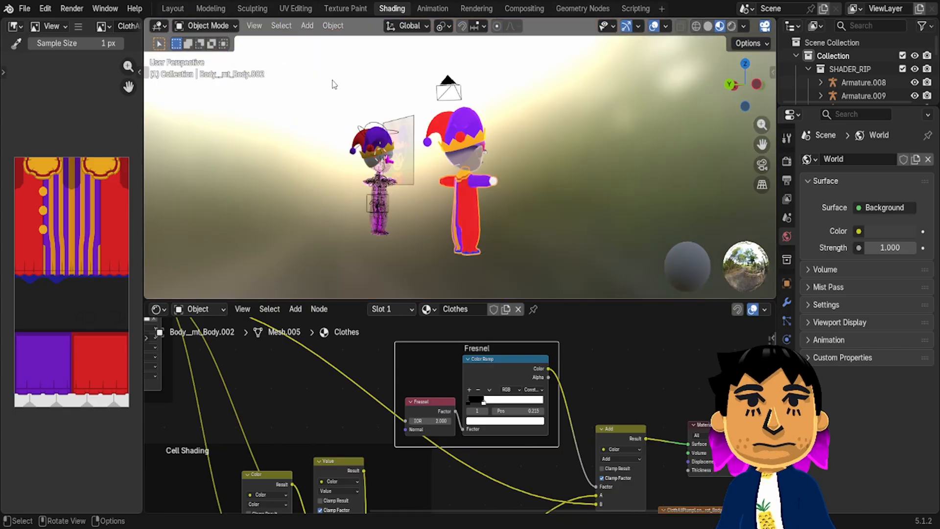
scroll(332, 80, "down", 2)
Select the shaded jester's Head mesh and display its Skin.001 image texture in the image editor
middle_click_drag(332, 80, 267, 80)
middle_click_drag(502, 145, 449, 145)
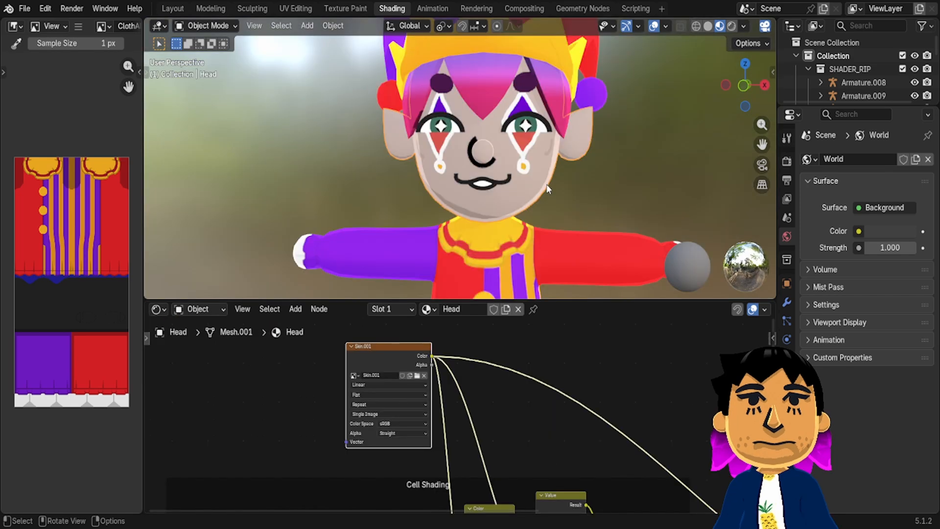
left_click(395, 352)
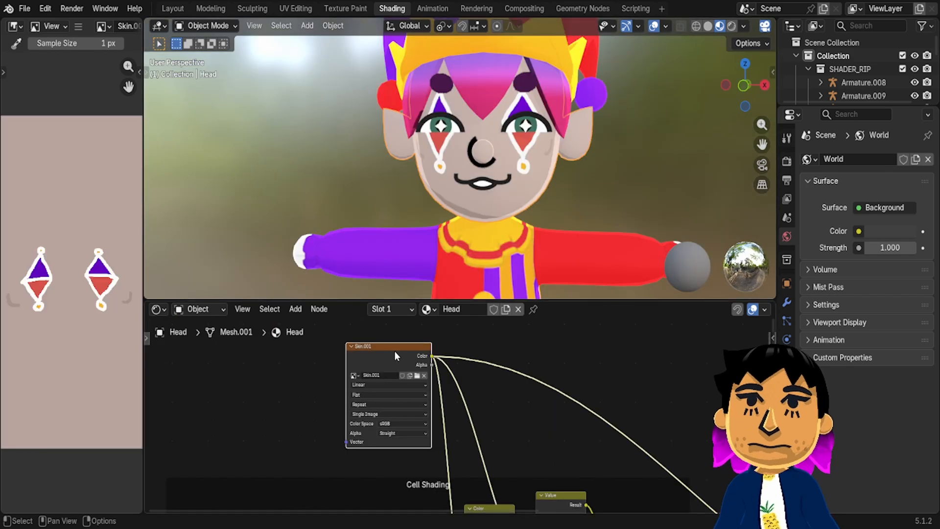
scroll(73, 281, "down", 1)
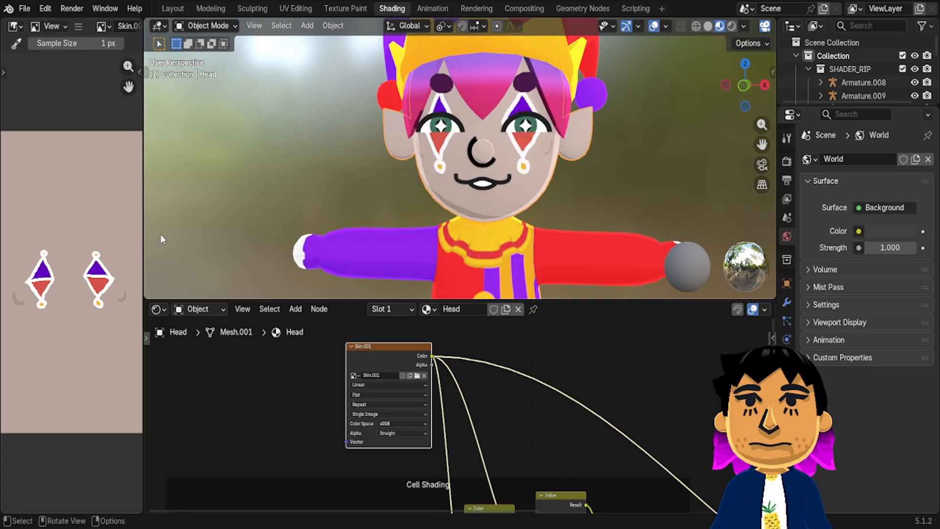
scroll(160, 239, "down", 2)
scroll(33, 292, "down", 2)
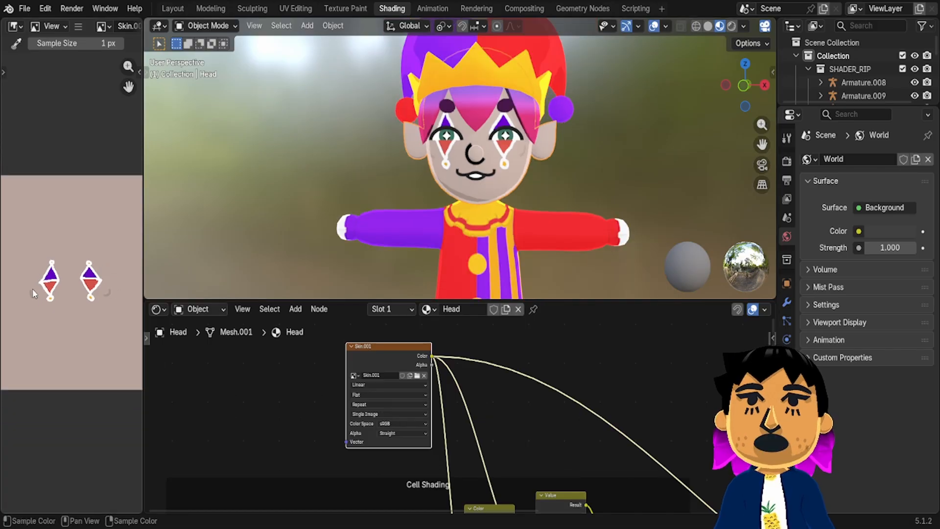
Open the Skin.001 texture in the Texture Paint workspace and frame the head in the 3D view
left_click(360, 9)
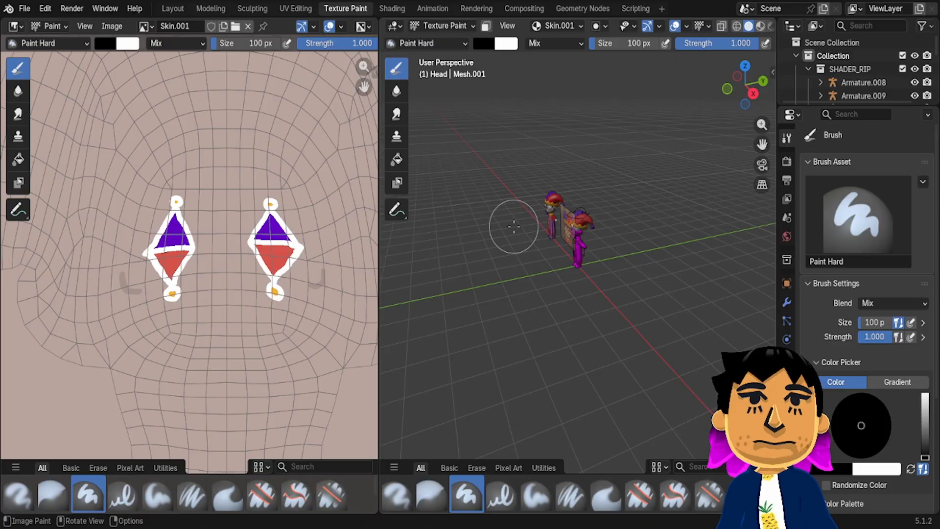
mouse_move(514, 221)
middle_mouse_down()
mouse_move(528, 225)
mouse_move(513, 226)
middle_mouse_up()
key("KP_Decimal")
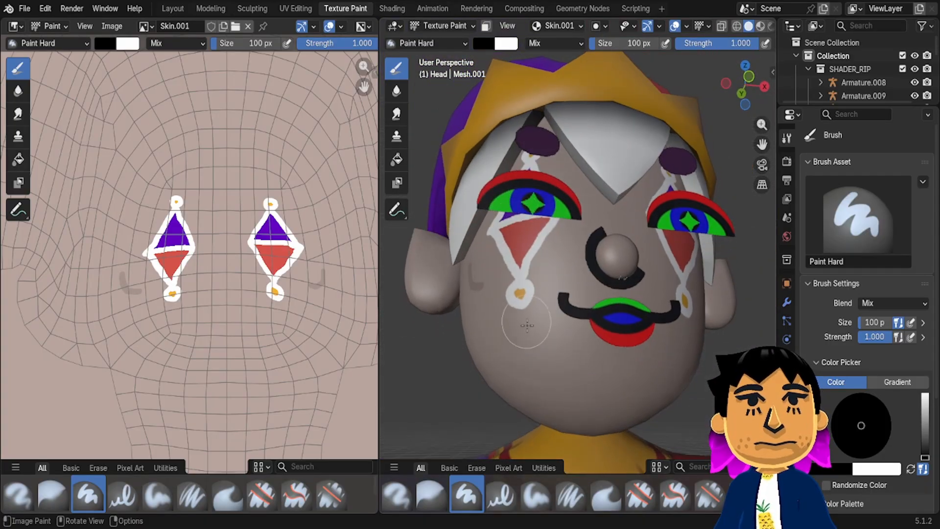
Try black Paint Hard strokes on the head and its Skin.001 texture, and undo them
mouse_move(496, 326)
left_mouse_down()
mouse_move(509, 342)
mouse_move(602, 377)
mouse_move(577, 335)
left_mouse_up()
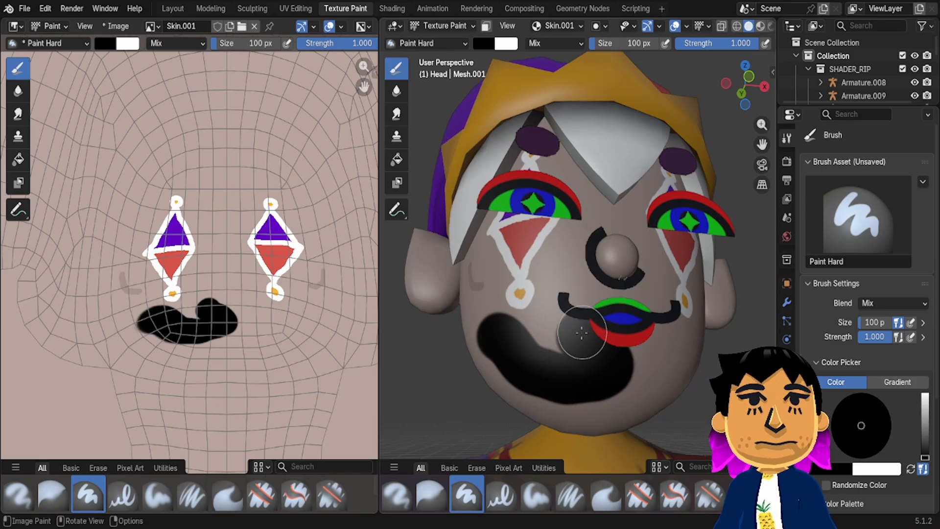
key("ctrl+z")
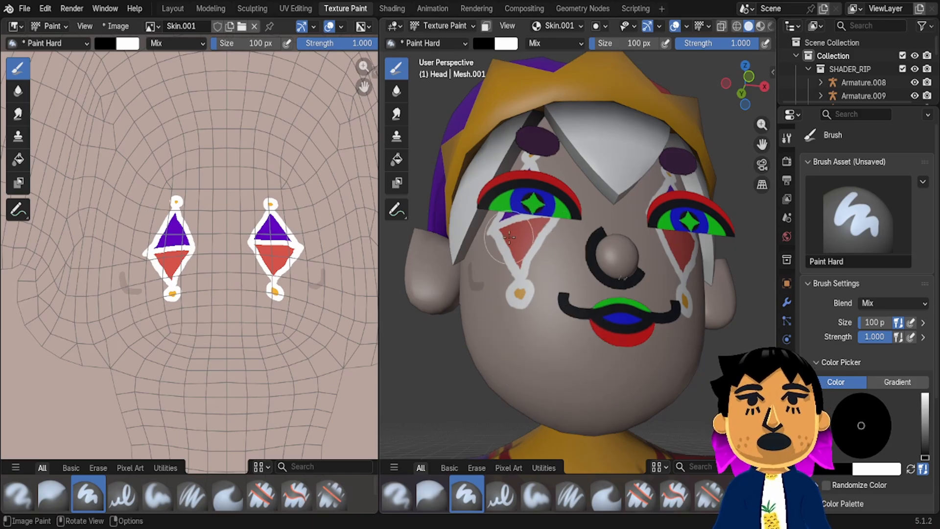
mouse_move(239, 137)
left_mouse_down()
mouse_move(338, 240)
mouse_move(334, 300)
left_mouse_up()
mouse_move(580, 276)
middle_mouse_down()
mouse_move(549, 274)
mouse_move(579, 276)
middle_mouse_up()
key("ctrl+z")
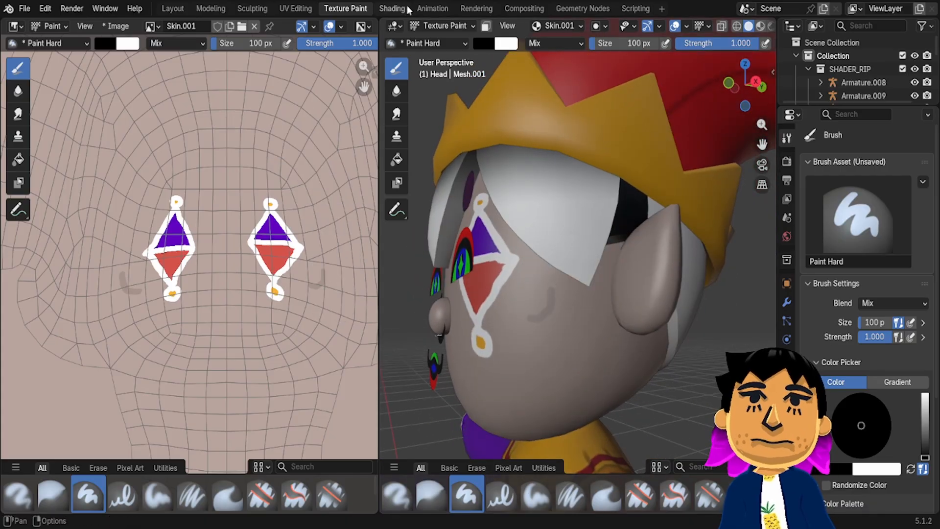
Fit the whole skin texture in view and return to the Shading workspace
scroll(306, 185, "down", 4)
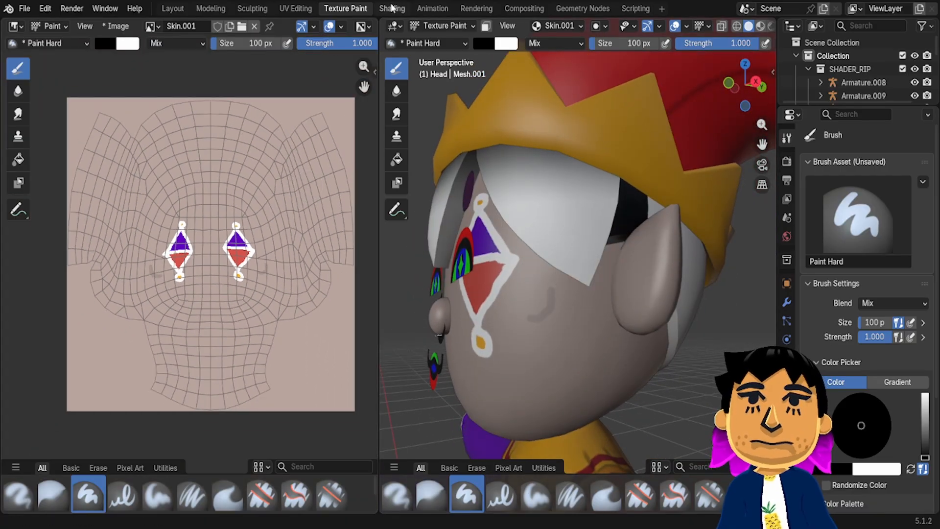
left_click(394, 8)
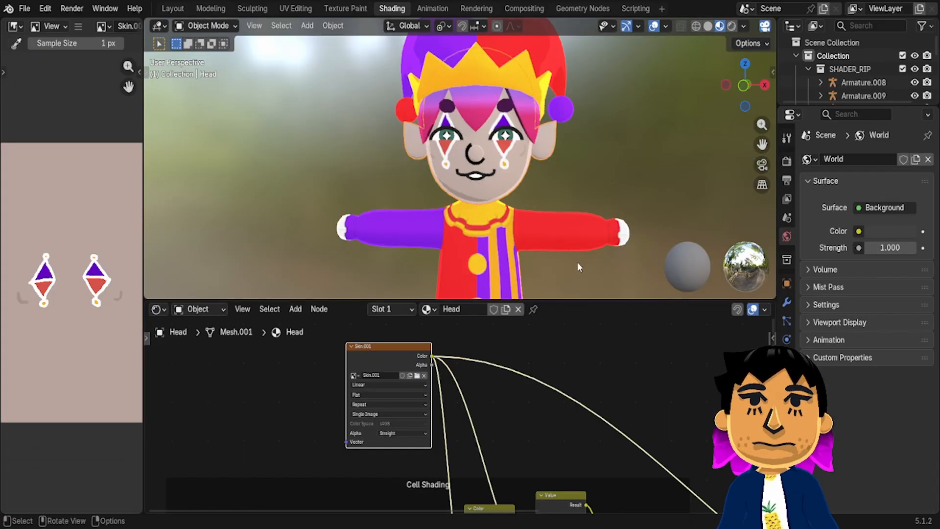
Select the jester's front hair mesh and display its Gradient Texture in the image editor, framing the hair closely
left_click(473, 108)
middle_click_drag(517, 344, 691, 370)
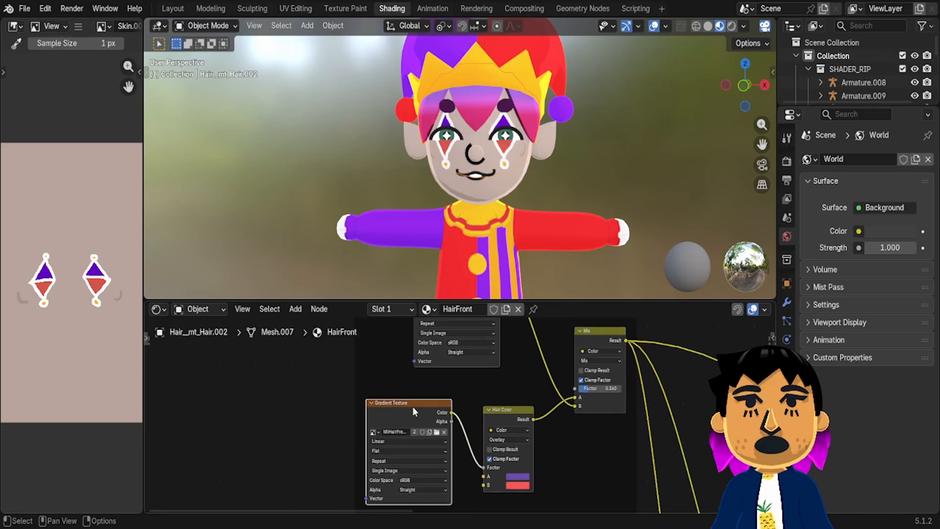
left_click(410, 406)
scroll(463, 107, "up", 6)
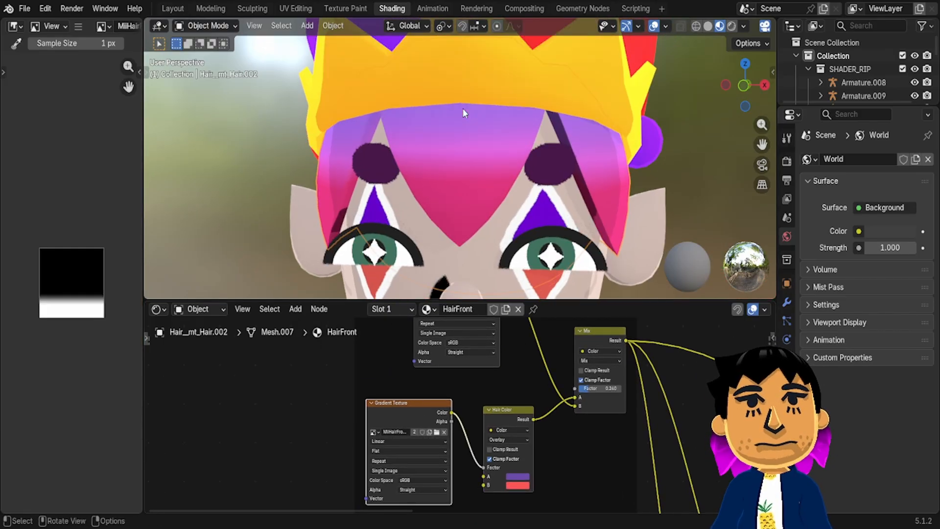
middle_click_drag(463, 108, 473, 103)
Inspect the Hair Color mix node, its two colours and its link from the Gradient Texture in the HairFront material
left_click(517, 410)
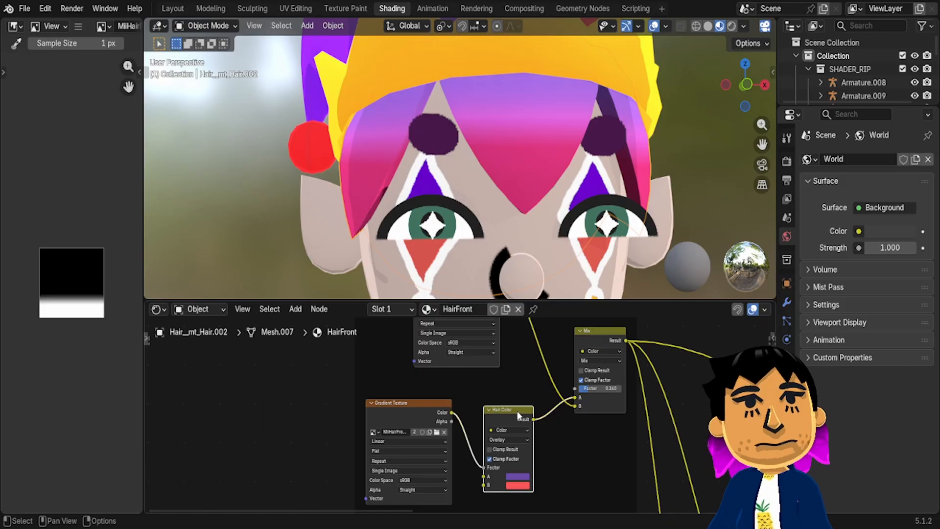
scroll(525, 427, "up", 3)
scroll(525, 427, "right", 2)
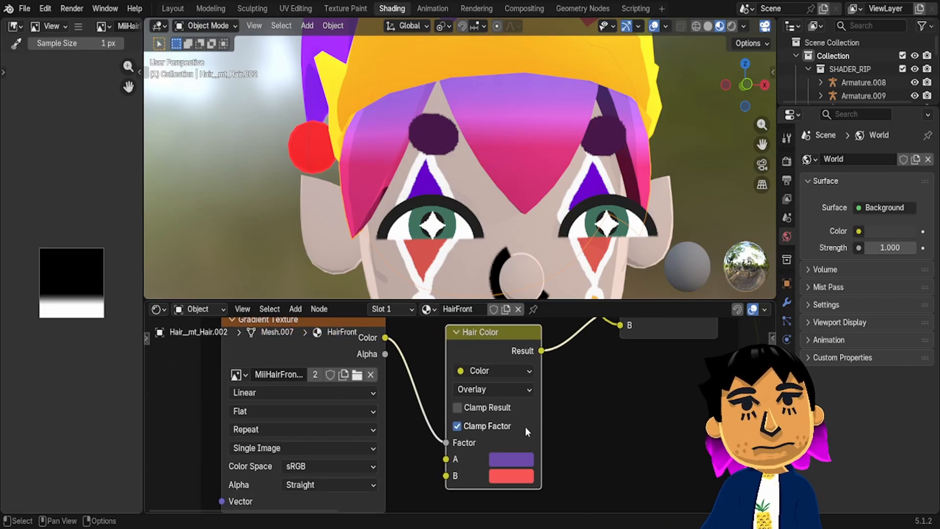
scroll(525, 427, "down", 2)
scroll(479, 351, "left", 4)
scroll(480, 351, "down", 4)
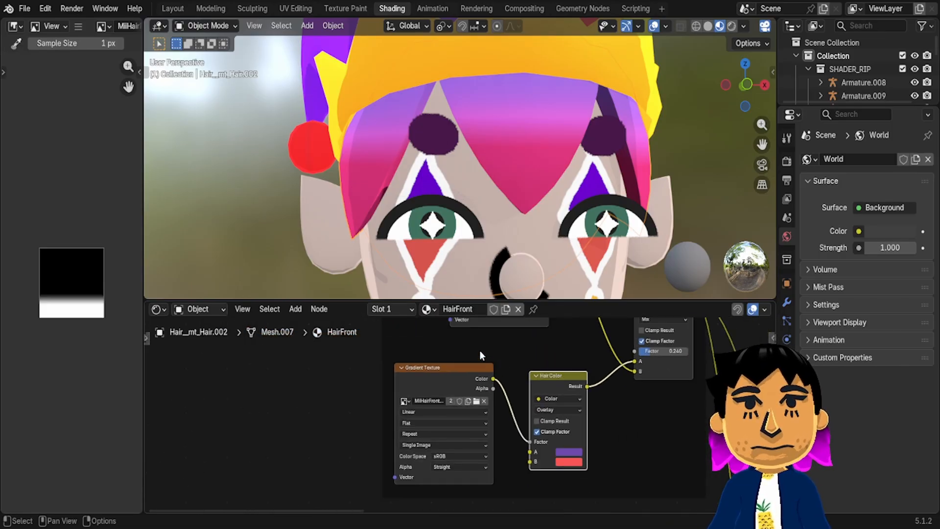
scroll(750, 48, "down", 3)
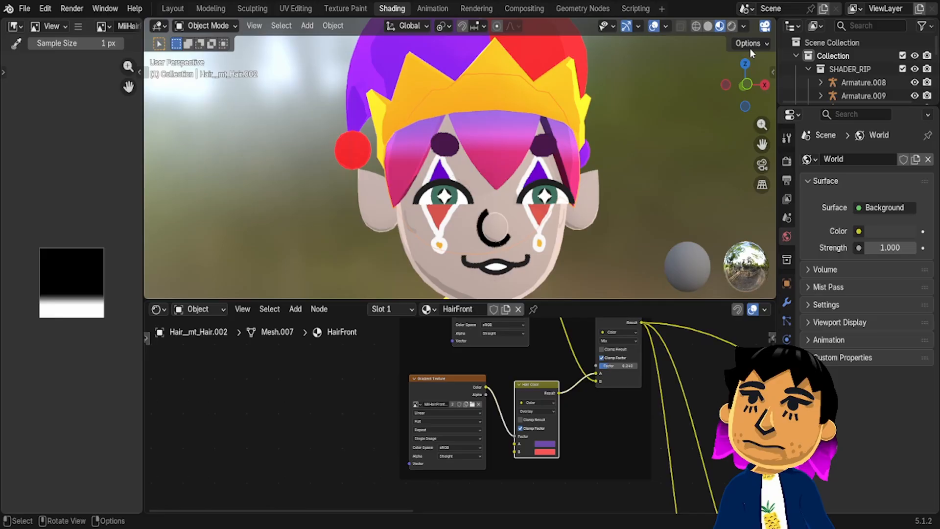
Switch to the front view and copy the Gradient Texture and Hair Color nodes from the HairFront material
left_click(749, 85)
scroll(578, 193, "left", 5, "shift")
left_click_drag(419, 357, 543, 436)
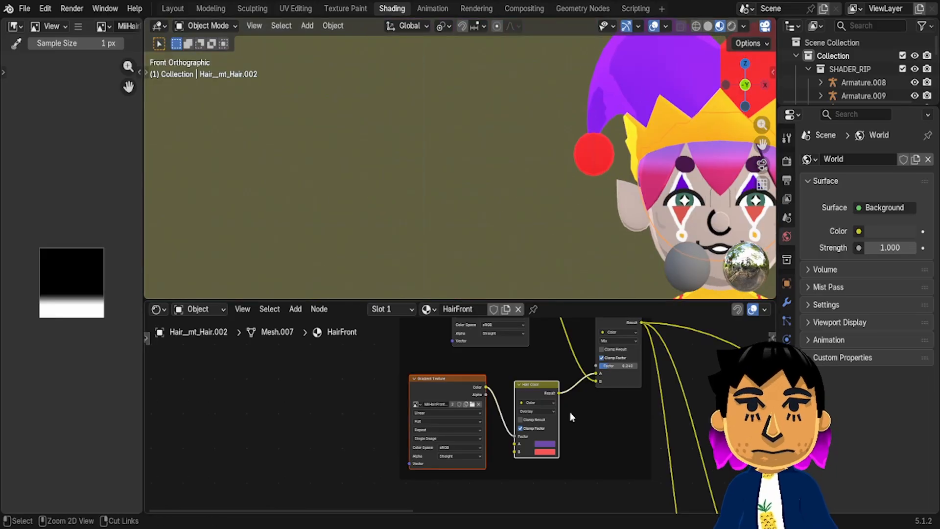
key("ctrl+c")
Add a mesh plane and place it beside the shaded jester, away from the reference model
key("shift+a")
mouse_move(457, 69)
left_click(526, 69)
scroll(654, 211, "down", 10)
key("g")
left_click(468, 223)
Rotate the plane 90 degrees about X to stand upright and frame it together with the jester
type("r")
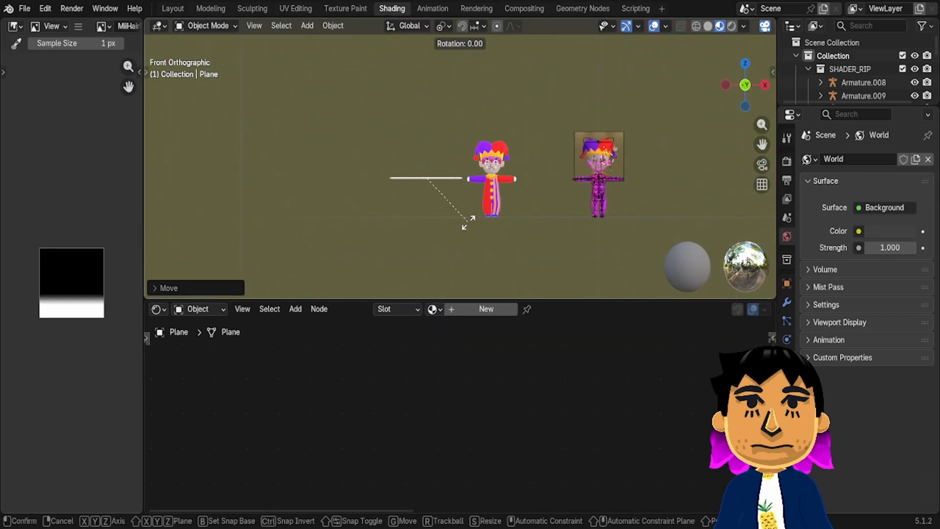
type("x90")
key("Return")
key("KP_Decimal")
scroll(874, 234, "down", 9, "ctrl")
scroll(893, 215, "up", 1, "ctrl")
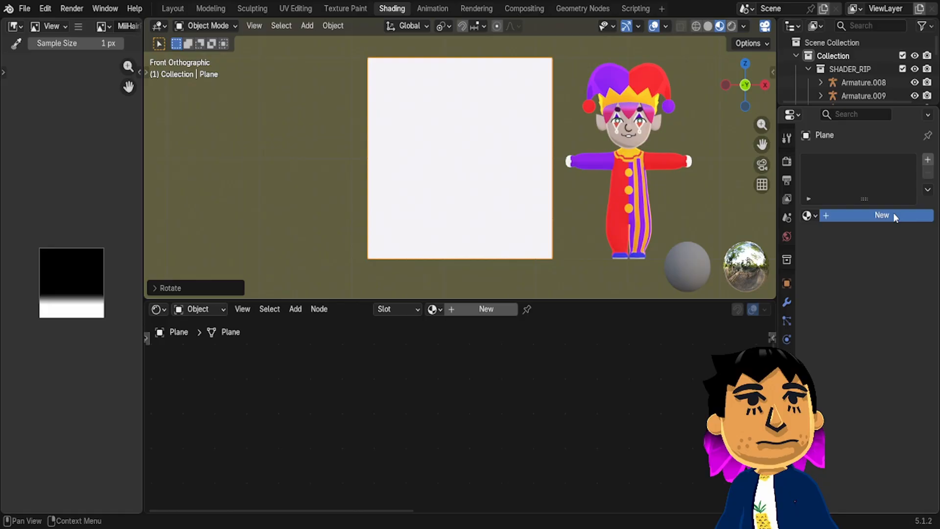
Create a new material for the plane, delete its default shader, and paste the copied nodes, keeping only the Gradient Texture
left_click(839, 216)
left_click(440, 438)
key("x")
key("ctrl+v")
left_click(432, 430)
left_click(474, 428)
key("x")
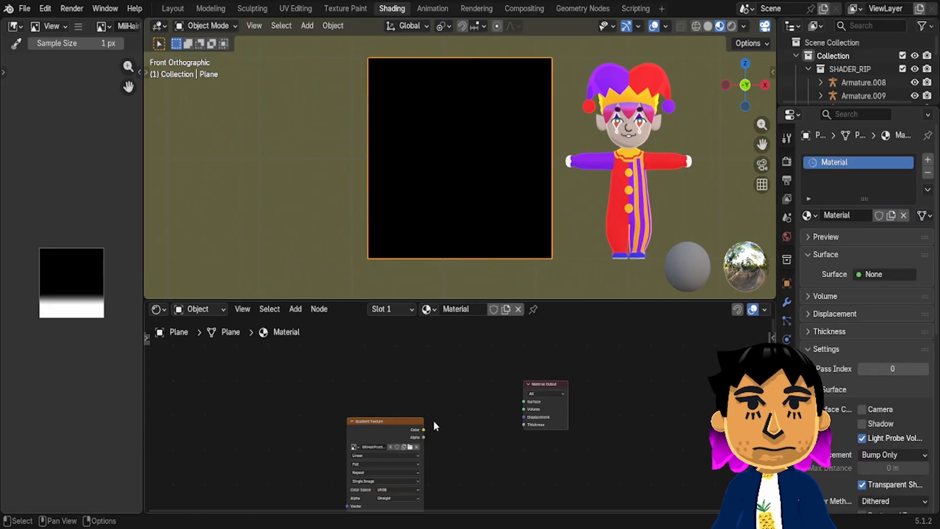
Add a Mix Color node beside the Gradient Texture and connect its result to the Material Output surface
left_click_drag(401, 421, 387, 390)
key("shift+a")
type("mix")
left_click(438, 399)
left_click(439, 386)
left_click(446, 414, "ctrl+shift")
scroll(446, 414, "up", 4)
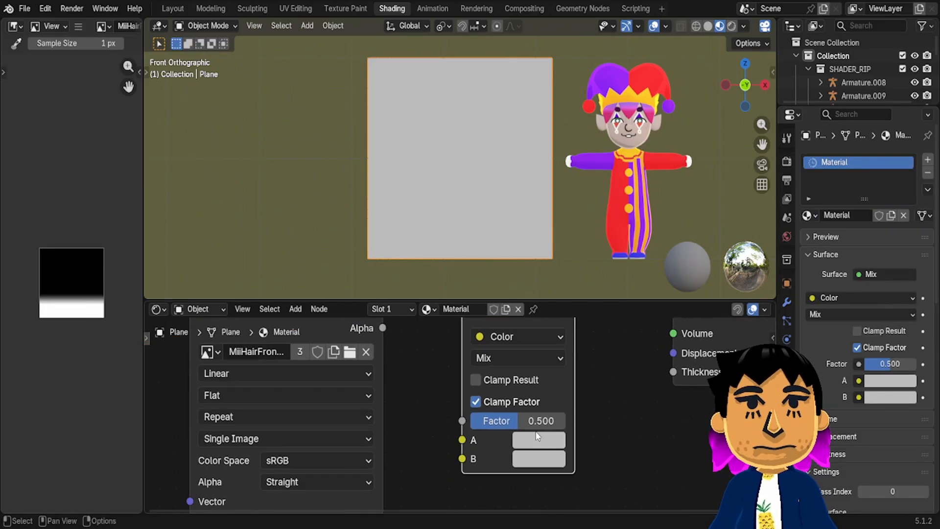
Set the Mix node's colour A to red, colour B to blue, and its factor to 0
left_click(538, 439)
left_click(536, 463)
left_click_drag(586, 217, 630, 195)
left_click_drag(538, 420, 469, 420)
scroll(599, 433, "up", 2, "shift")
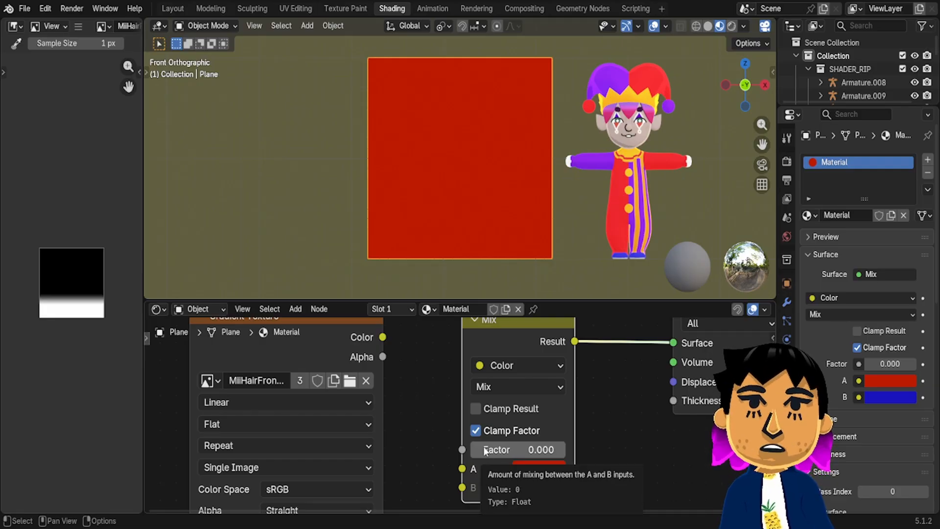
Vary the Mix node's factor to 0.340, up to 1.000 and back to 0.340 to demonstrate the colour blend
left_click_drag(484, 450, 486, 450)
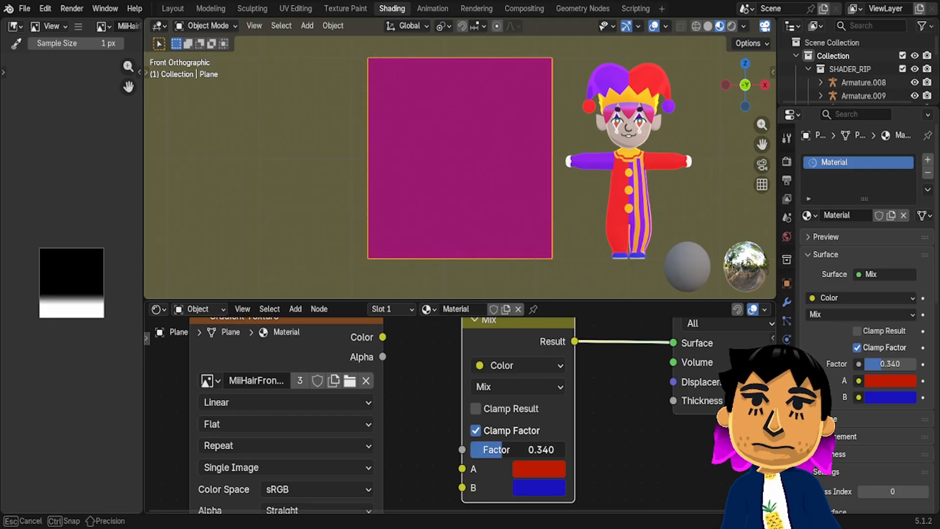
left_click_drag(486, 450, 519, 450)
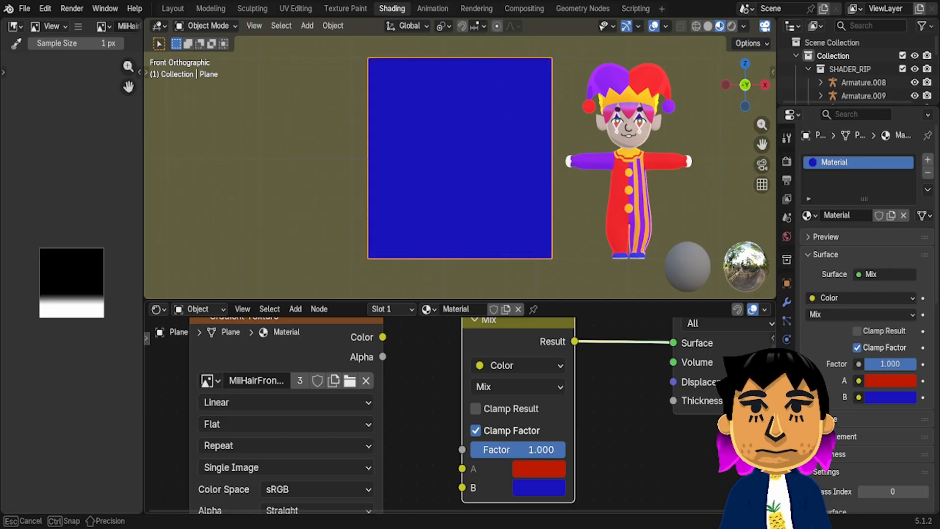
left_click_drag(519, 450, 504, 455)
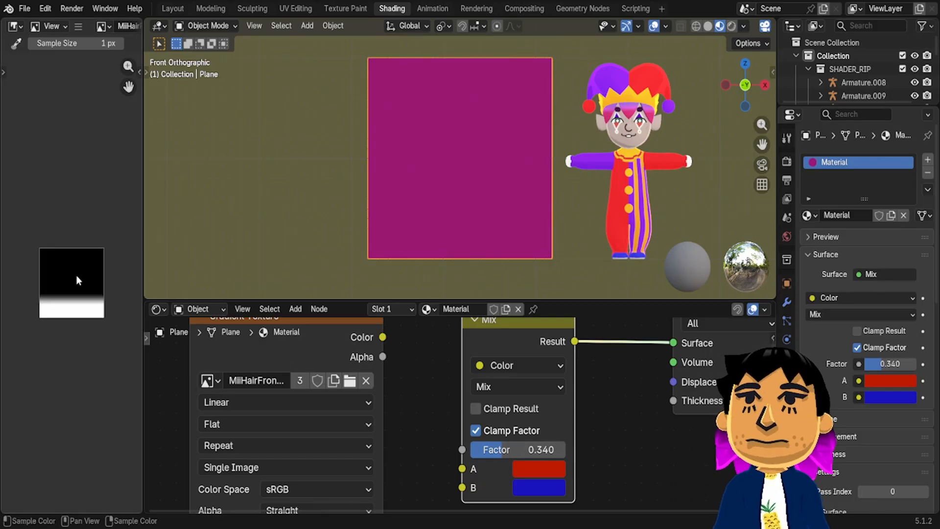
Enlarge the gradient image in the image editor and connect the Gradient Texture's colour to the Mix node's factor
scroll(73, 270, "up", 1)
scroll(73, 270, "up", 2)
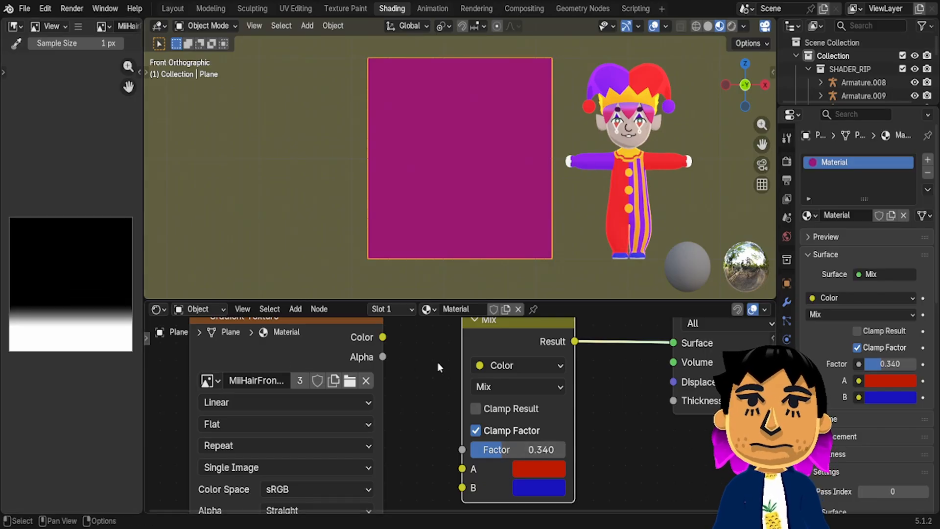
scroll(444, 363, "down", 3)
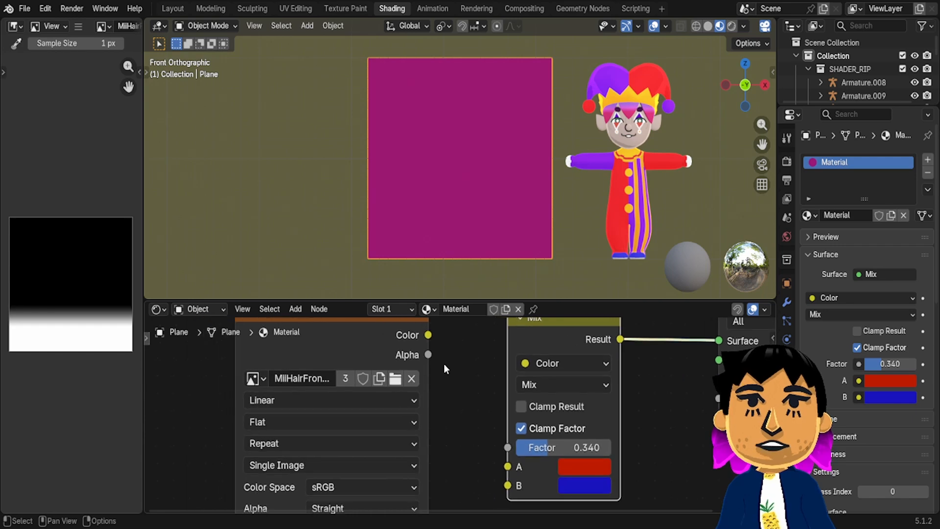
left_click(371, 359)
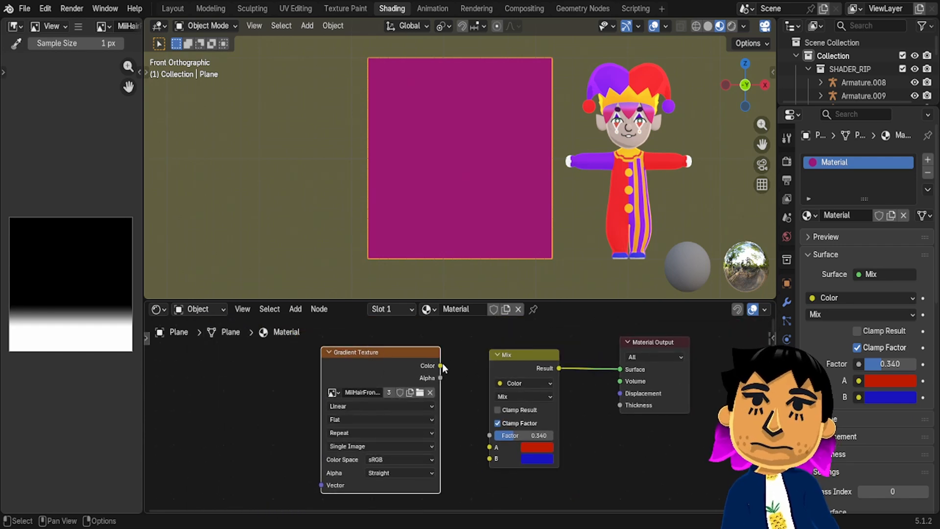
left_click_drag(440, 365, 490, 435)
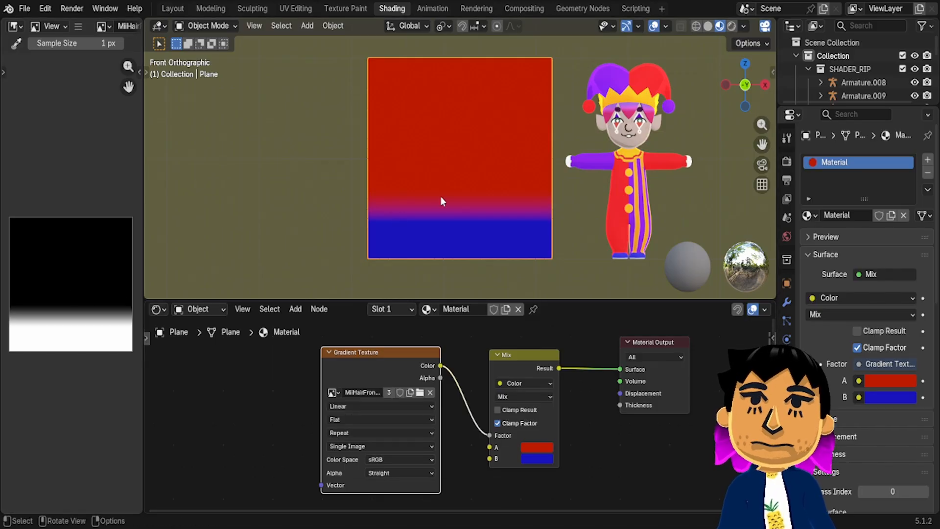
Compare the red-to-blue transition on the plane with the black-and-white gradient image
scroll(483, 209, "up", 5)
scroll(483, 208, "down", 3)
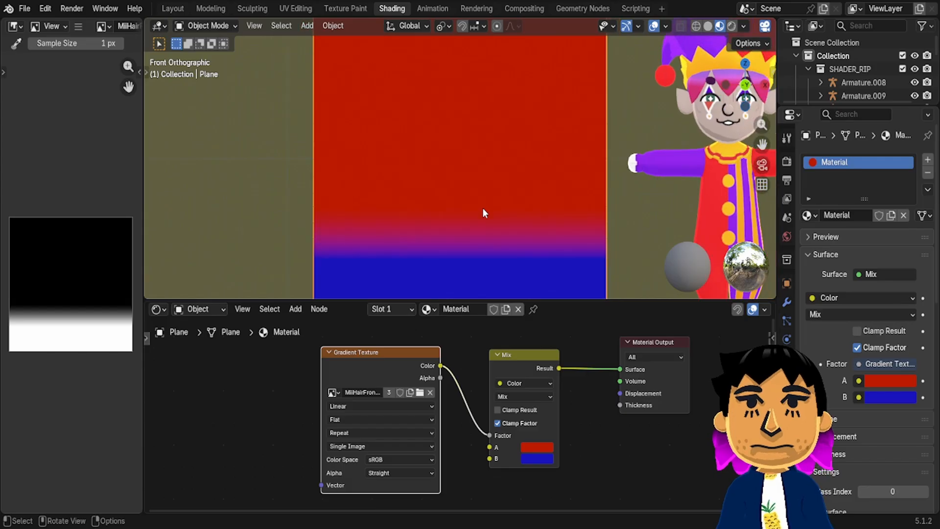
scroll(483, 209, "down", 7, "shift")
scroll(482, 207, "down", 1, "shift")
scroll(462, 125, "up", 5)
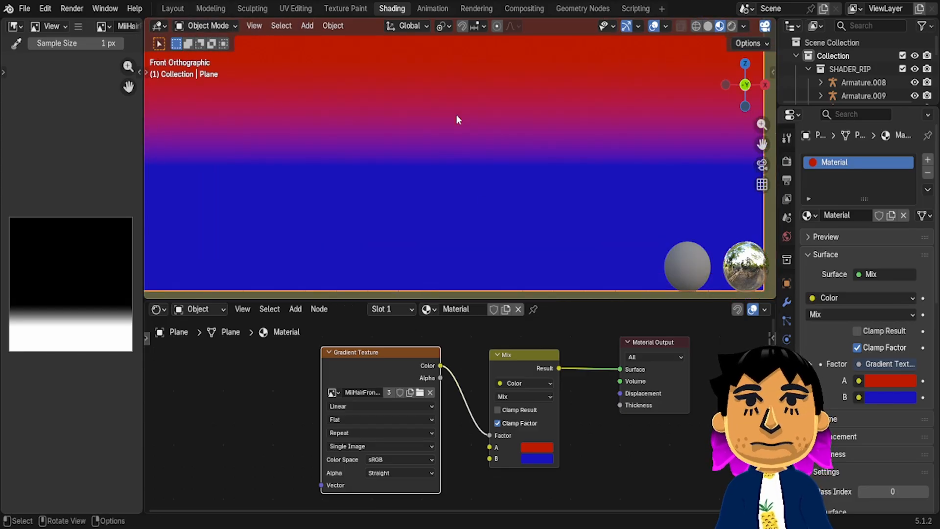
scroll(81, 292, "up", 3)
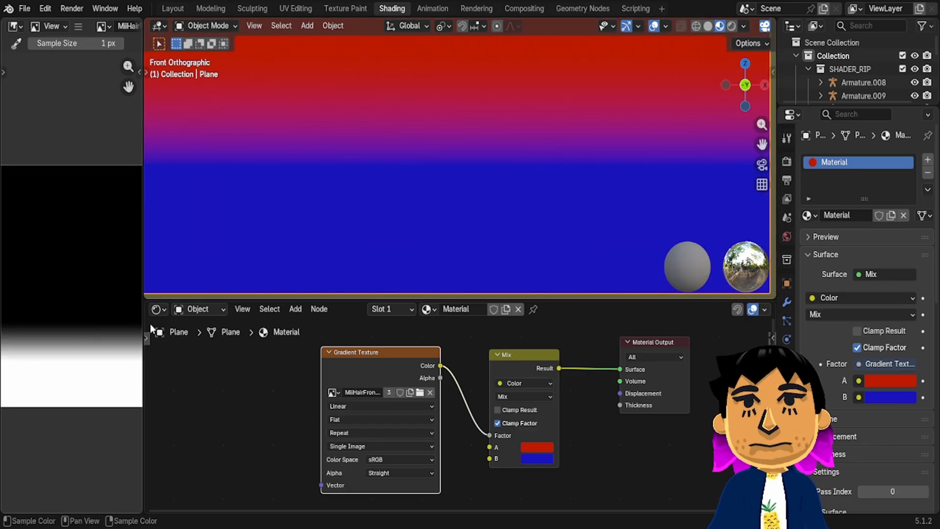
Bring the jester back into view and delete the demonstration plane
scroll(586, 266, "down", 4)
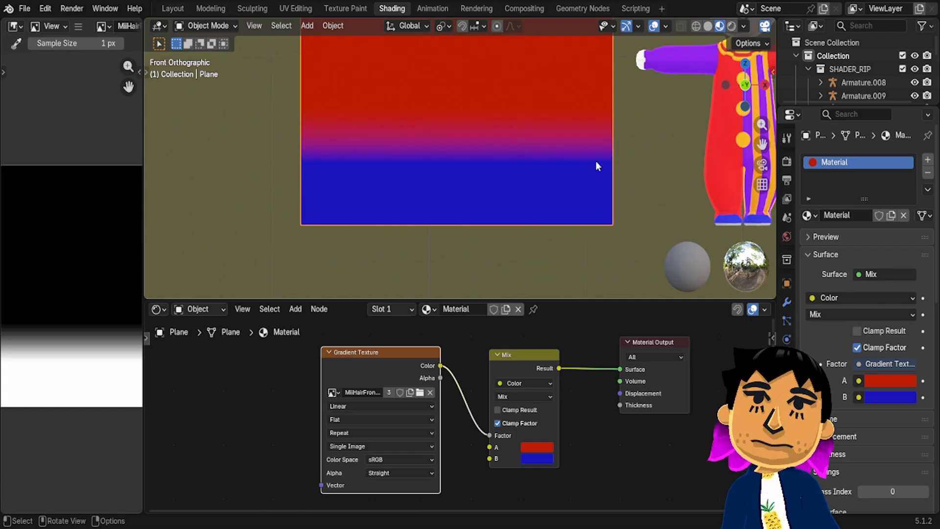
middle_click_drag(669, 148, 532, 267, "shift")
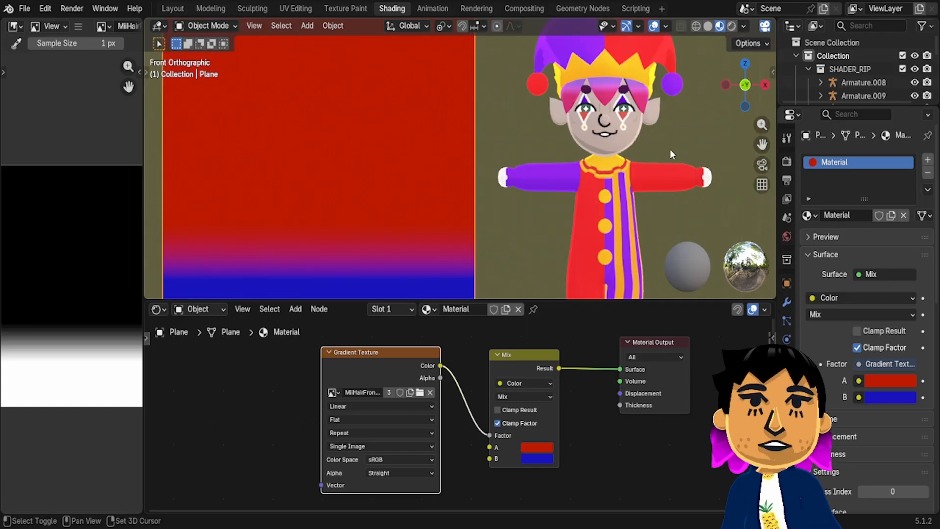
key("x")
left_click(416, 120)
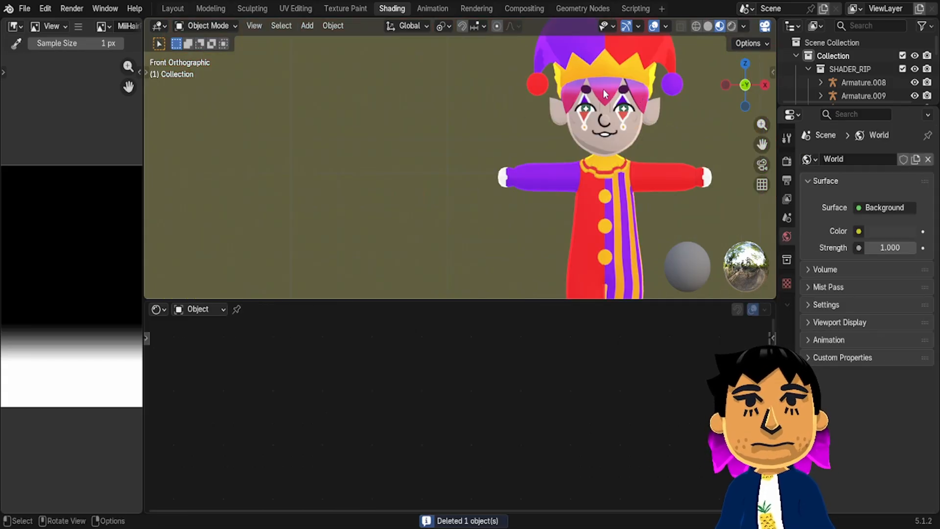
Select the jester's front hair mesh again, frame it, and examine its gradient from the side
left_click(606, 91)
key("KP_Decimal")
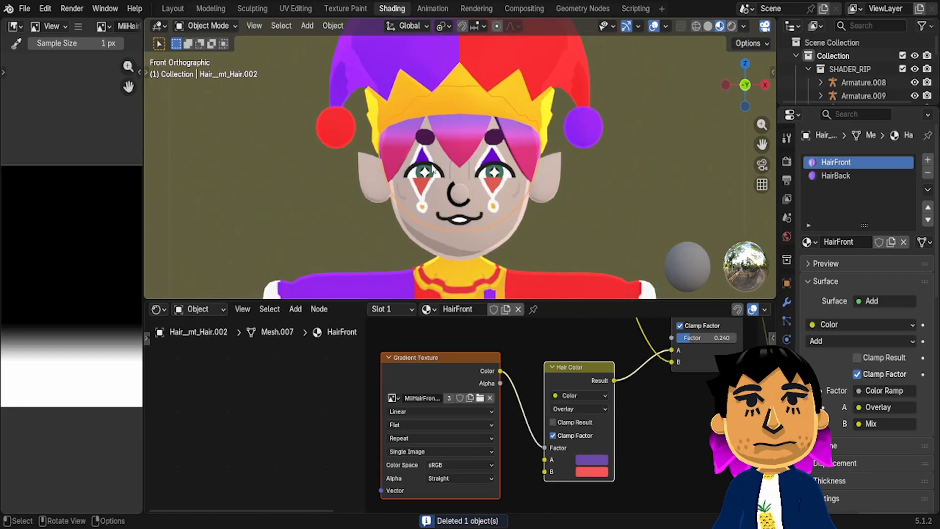
middle_click_drag(416, 136, 533, 135)
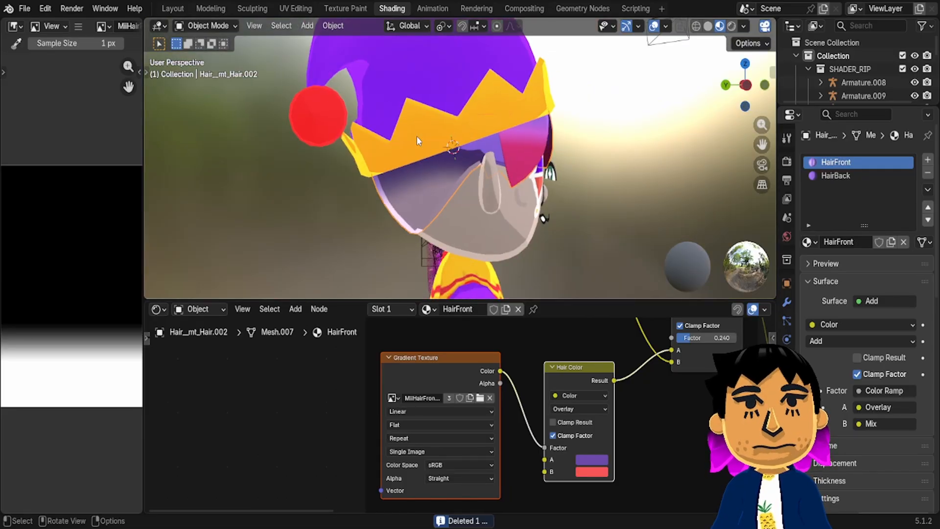
middle_click_drag(417, 137, 367, 140)
Select the Hair Shine texture node in the Hair Color & Shine frame and display its image in the image editor
middle_click_drag(536, 319, 479, 358)
middle_click_drag(565, 379, 507, 358)
scroll(495, 369, "up", 6)
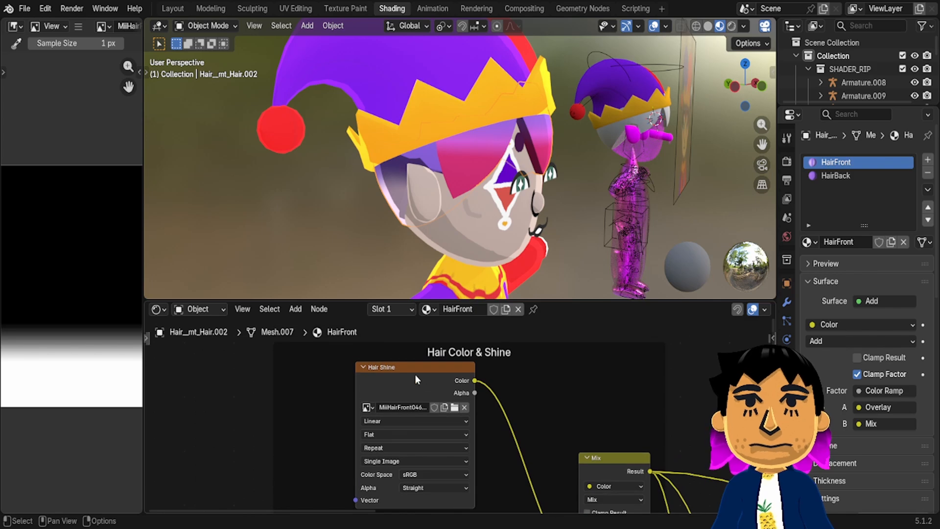
left_click(415, 375)
middle_click_drag(14, 271, 53, 257)
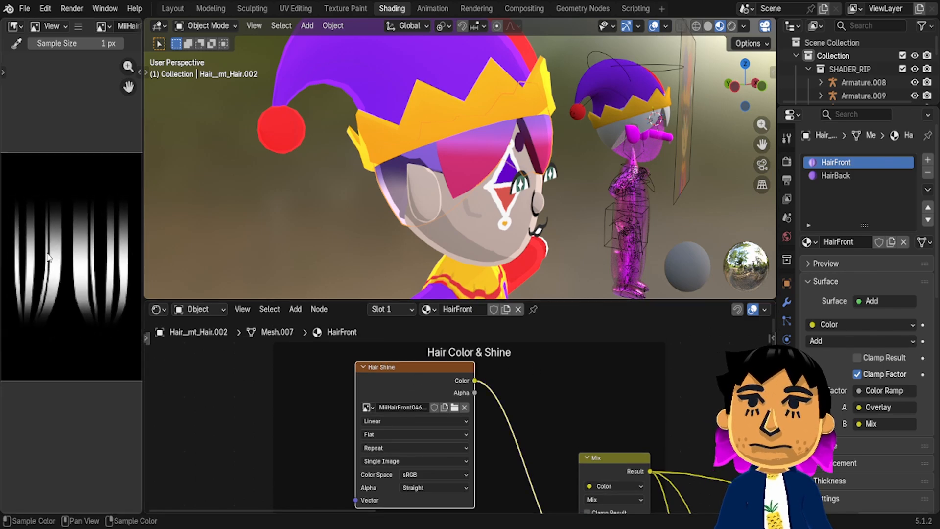
scroll(53, 256, "down", 1)
scroll(638, 412, "down", 3)
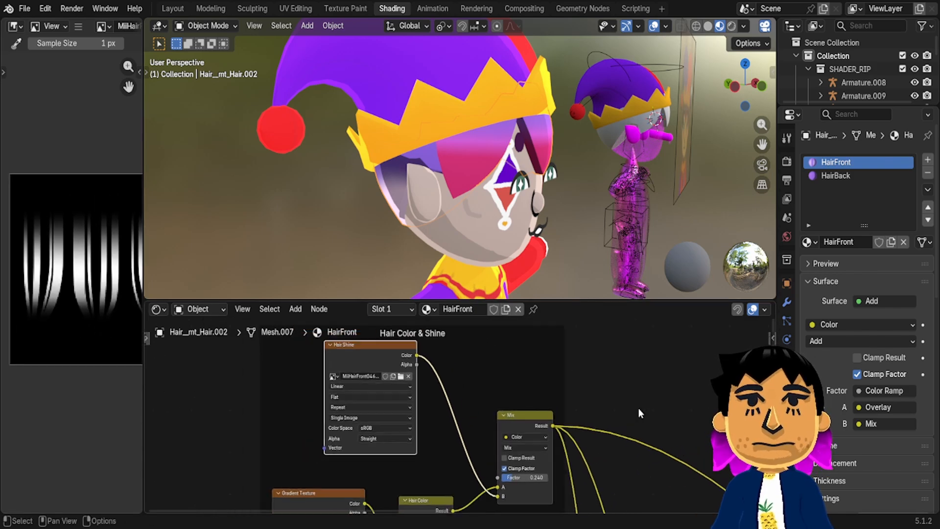
Examine the Cell Shading and Fresnel node groups of the HairFront material through to the final Add node
mouse_move(638, 408)
middle_mouse_down()
mouse_move(550, 262)
mouse_move(501, 262)
mouse_move(552, 399)
mouse_move(504, 440)
mouse_move(536, 412)
mouse_move(641, 390)
middle_mouse_up()
scroll(638, 407, "down", 8)
scroll(504, 440, "up", 10)
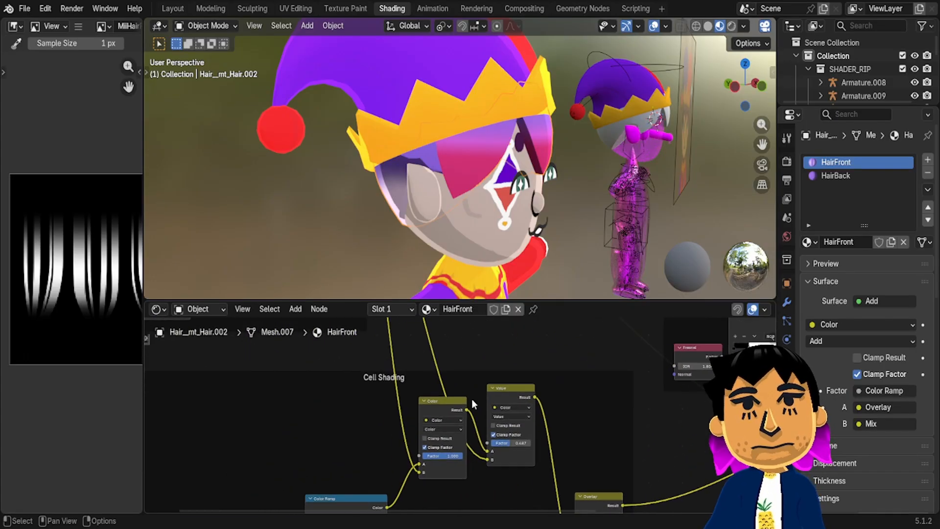
middle_click_drag(693, 475, 571, 480)
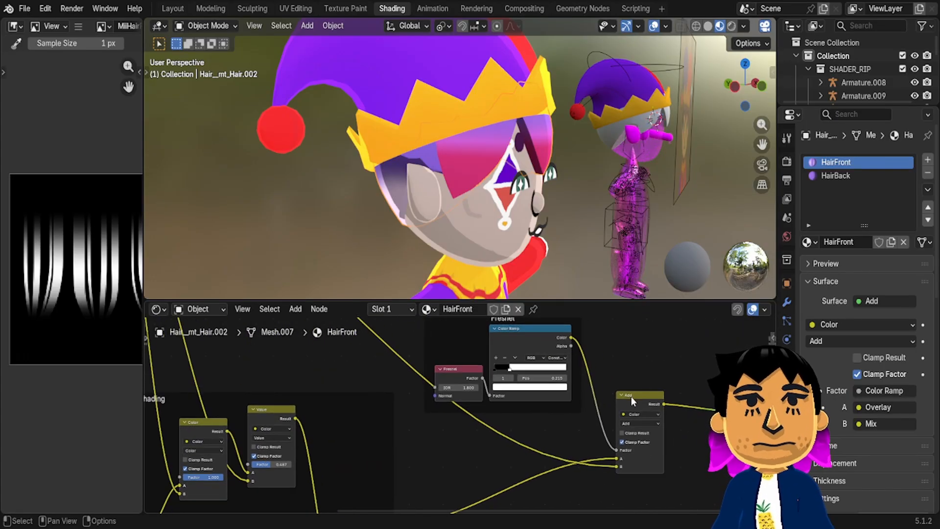
middle_click_drag(570, 324, 566, 331)
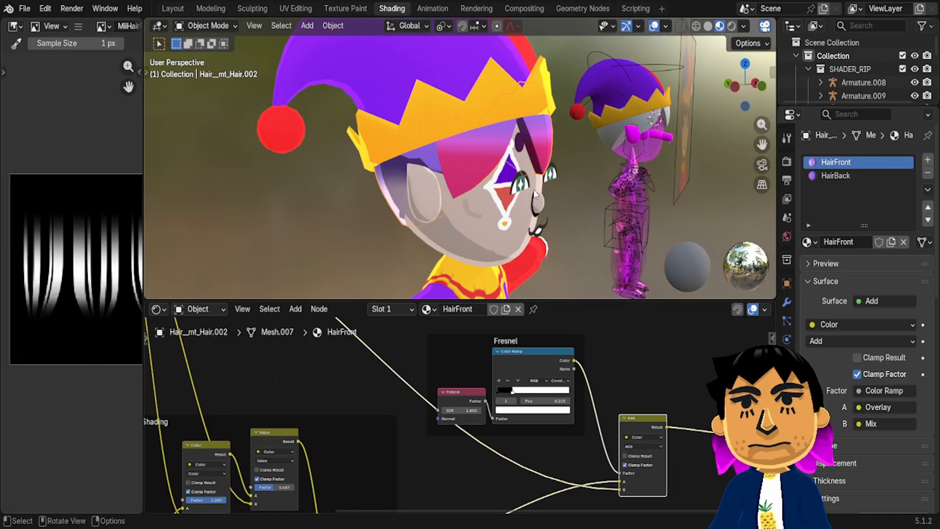
View the whole shaded jester from the front down to its shoes
middle_click_drag(548, 225, 535, 195)
scroll(474, 101, "down", 4)
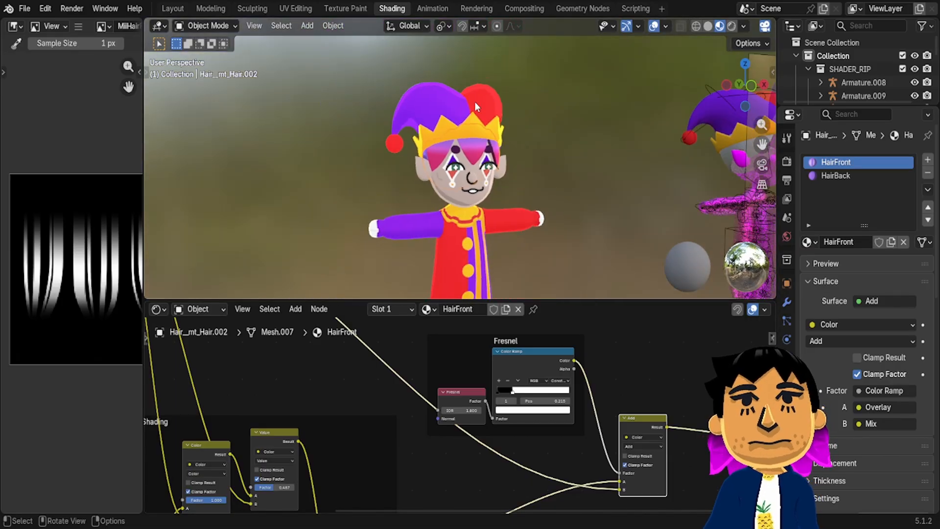
middle_click_drag(522, 158, 504, 109)
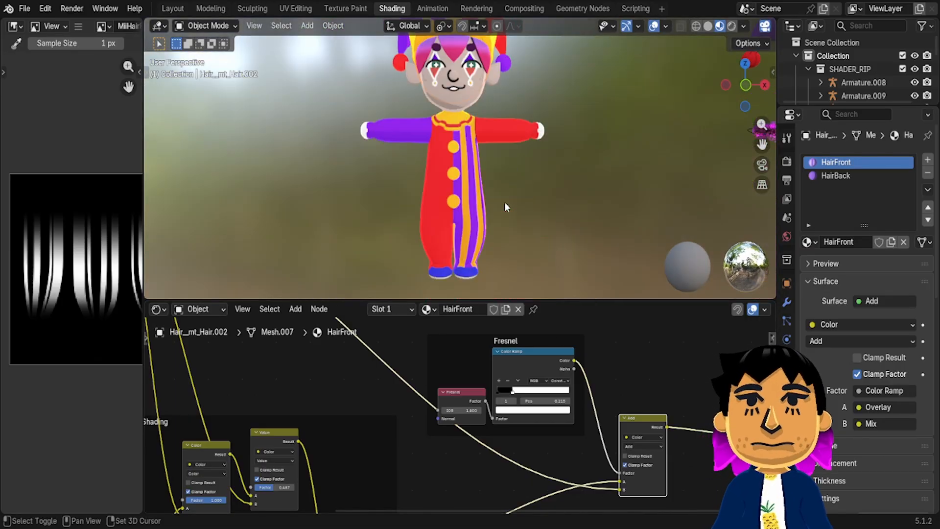
Hide the jester's clothes mesh, select the body mesh underneath, and view its Socks material node tree
left_click(466, 166)
key("h")
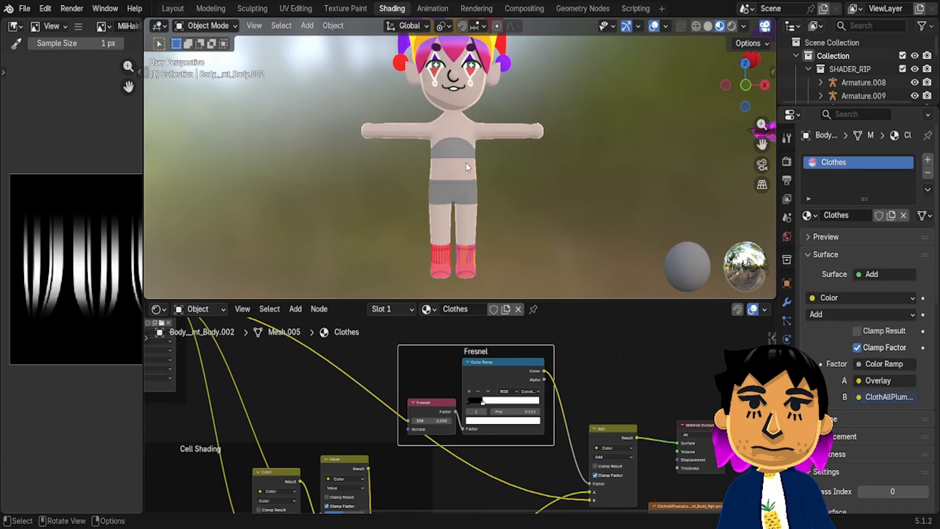
left_click(467, 174)
scroll(466, 403, "down", 5)
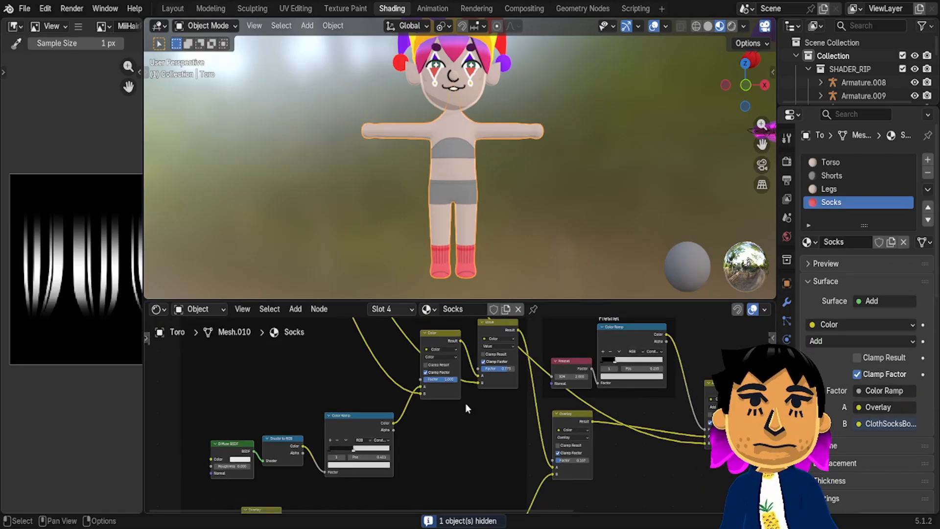
scroll(466, 404, "down", 3)
middle_click_drag(465, 404, 477, 436)
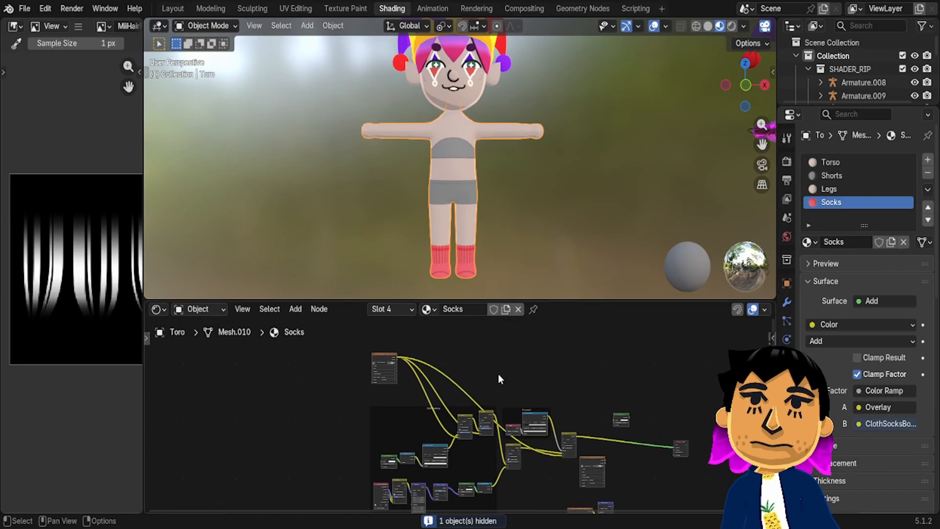
Switch to the UV Editing workspace, box-select part of the body mesh, and frame it from the front
left_click(297, 9)
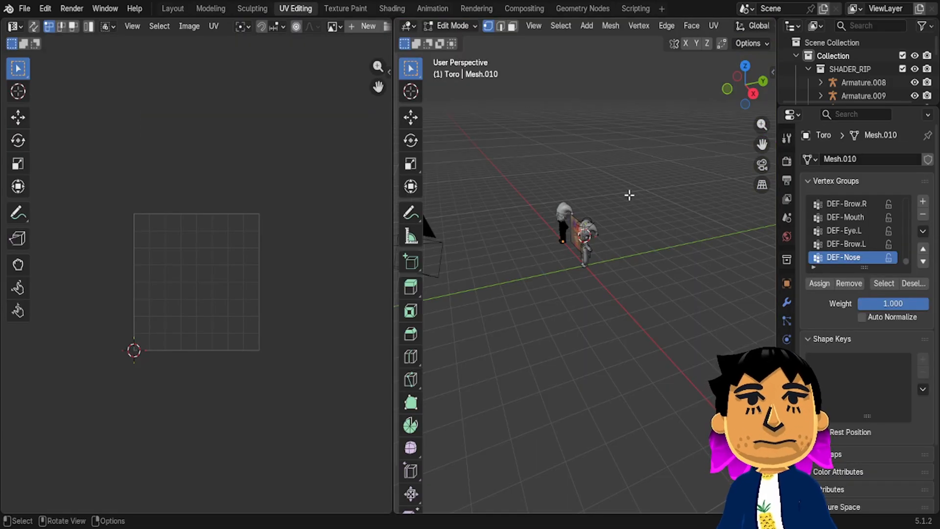
left_click_drag(574, 258, 535, 172)
key("KP_Decimal")
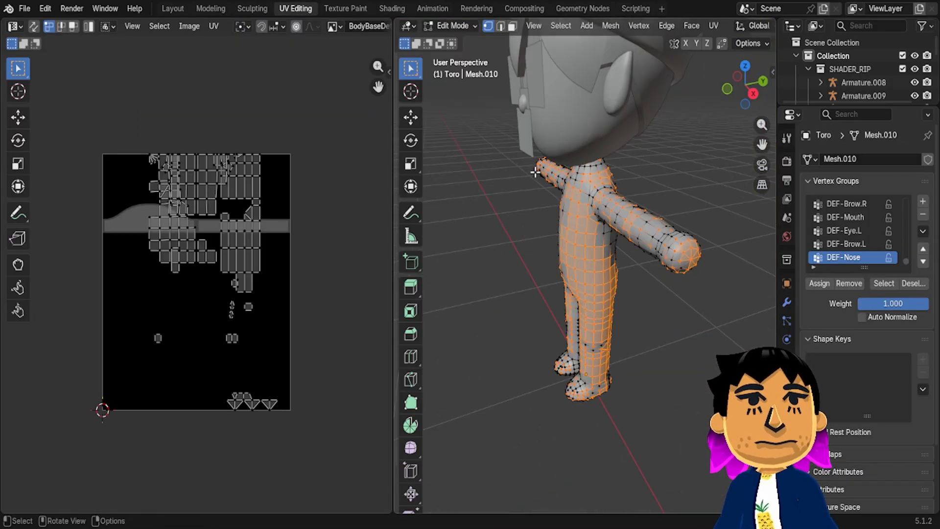
left_click(728, 90)
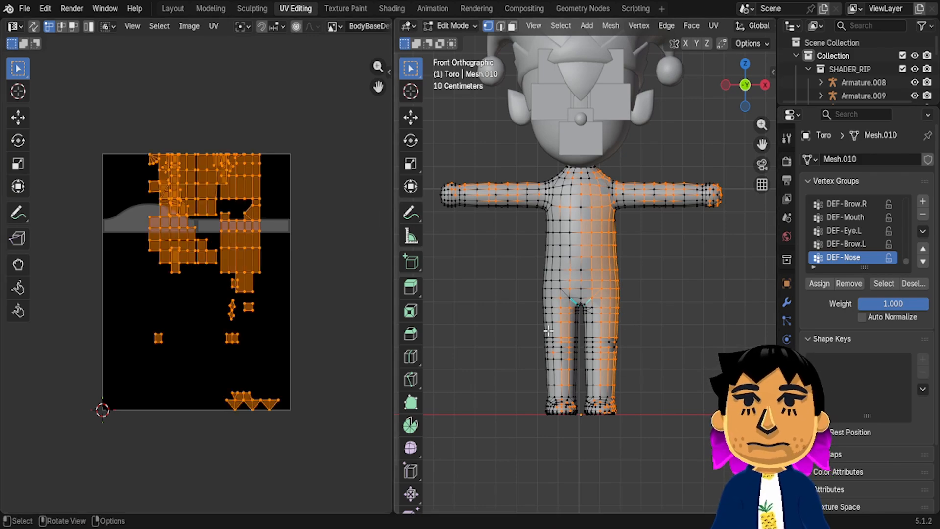
Select the entire body mesh and inspect its UV layout by selecting the linked torso island
key("a")
scroll(181, 268, "up", 2)
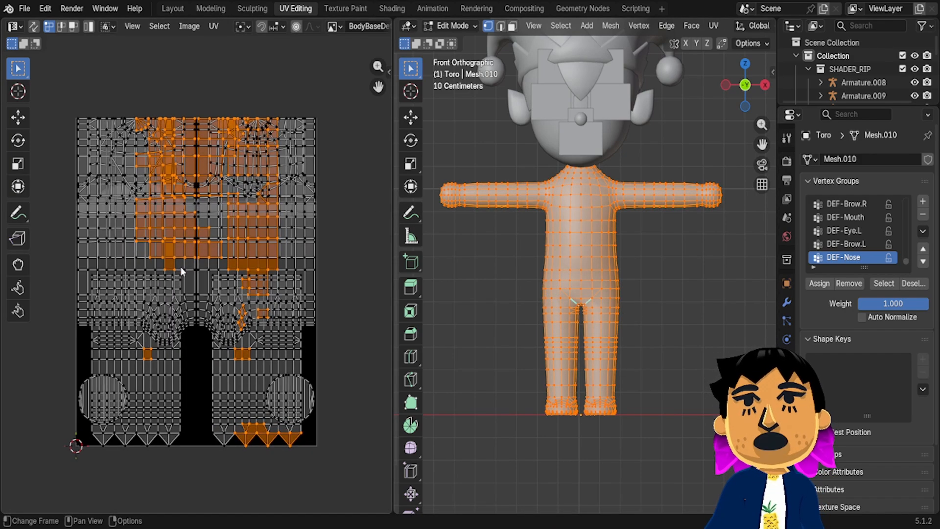
left_click(153, 401)
scroll(188, 348, "up", 1)
middle_click_drag(188, 348, 160, 356)
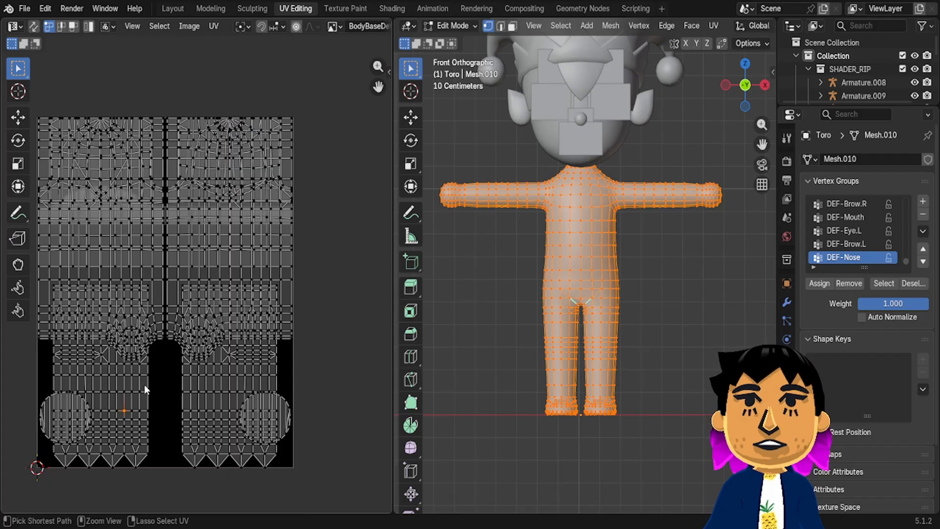
key("ctrl+l")
left_click(114, 266)
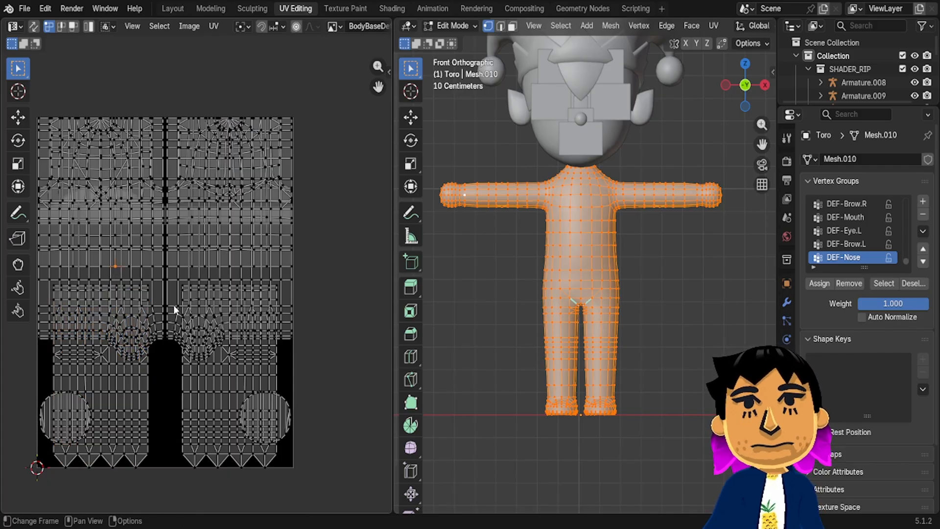
key("ctrl+l")
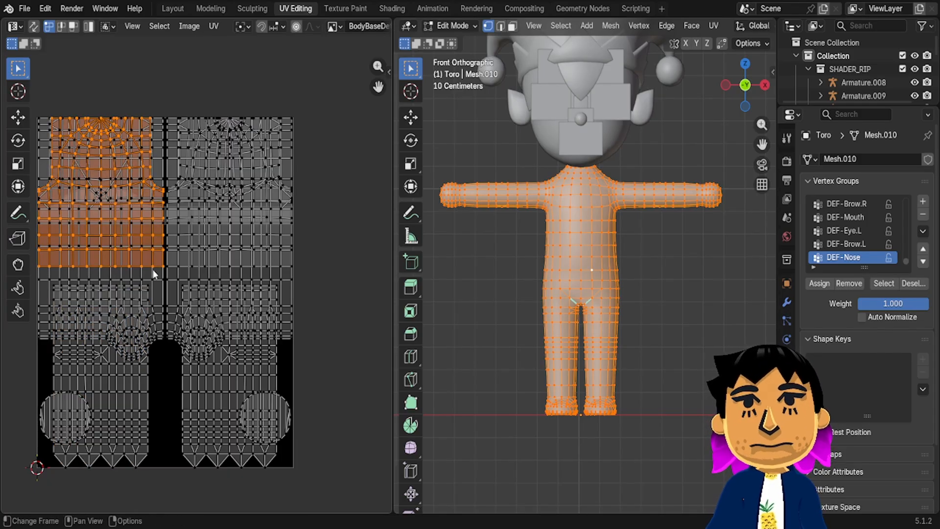
left_click(153, 277)
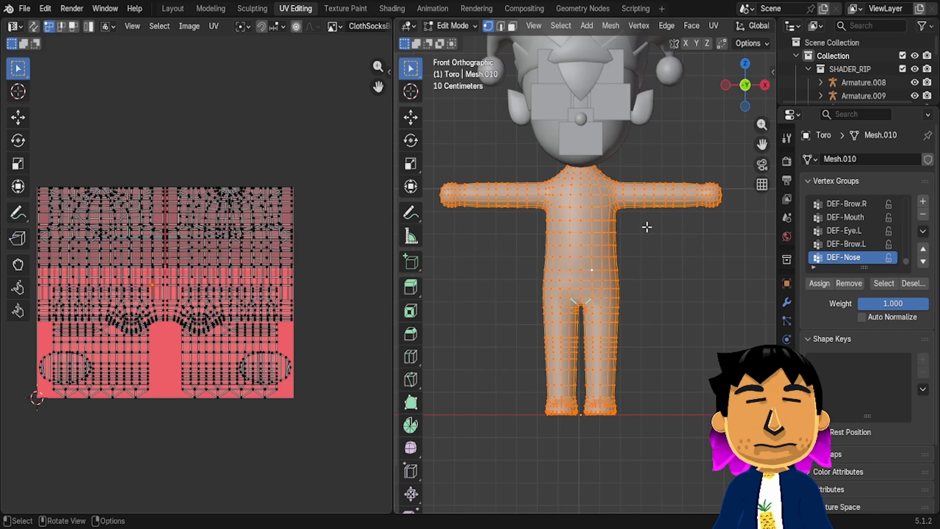
Activate the Torso material slot, clear the mesh selection, turn on X-ray, and box-select the torso and arms
left_click(787, 395)
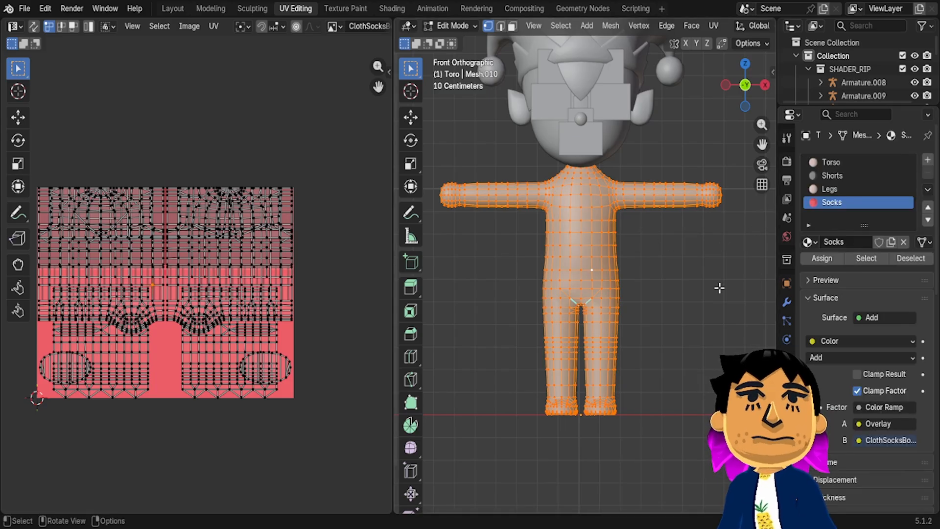
left_click(831, 162)
left_click(692, 225)
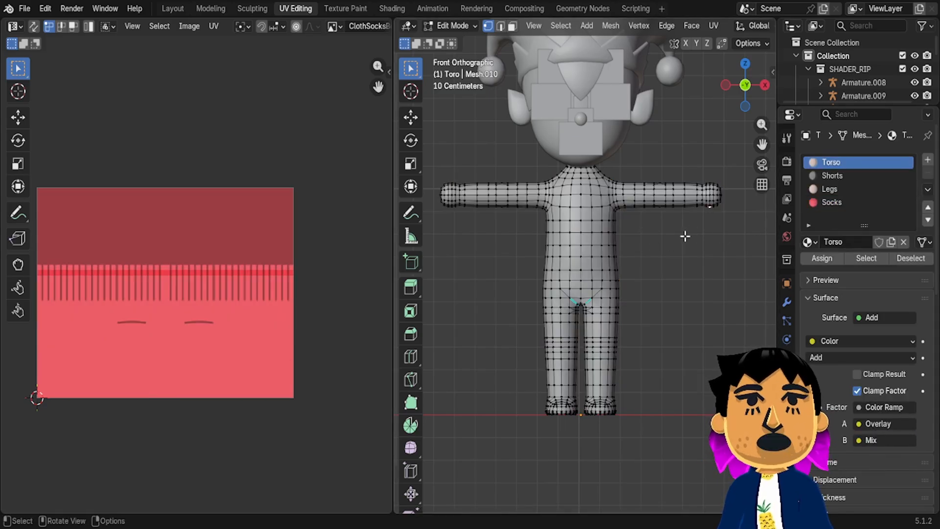
scroll(739, 28, "down", 5)
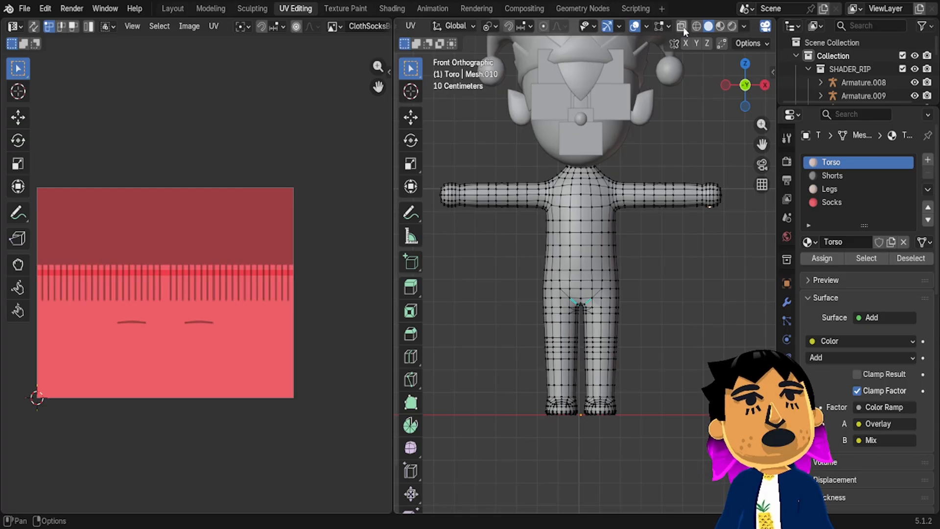
left_click(681, 28)
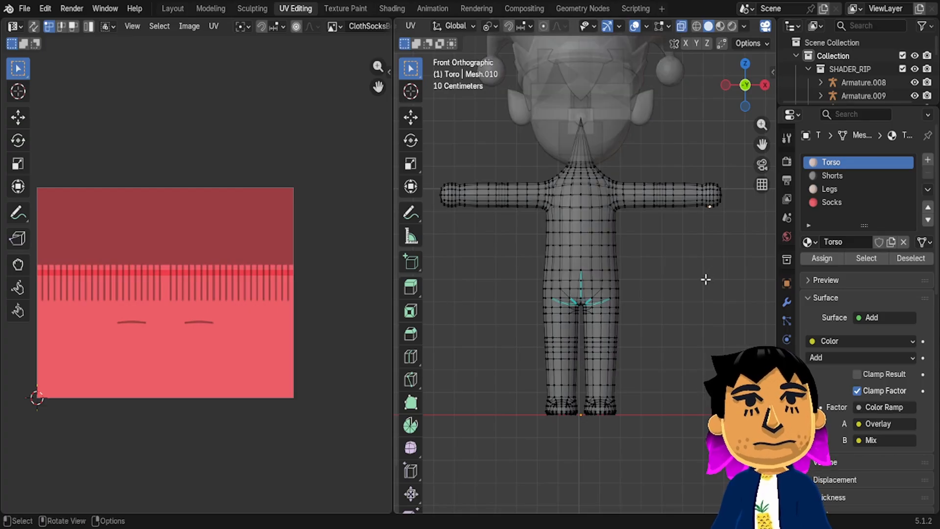
key("Tab")
key("Tab")
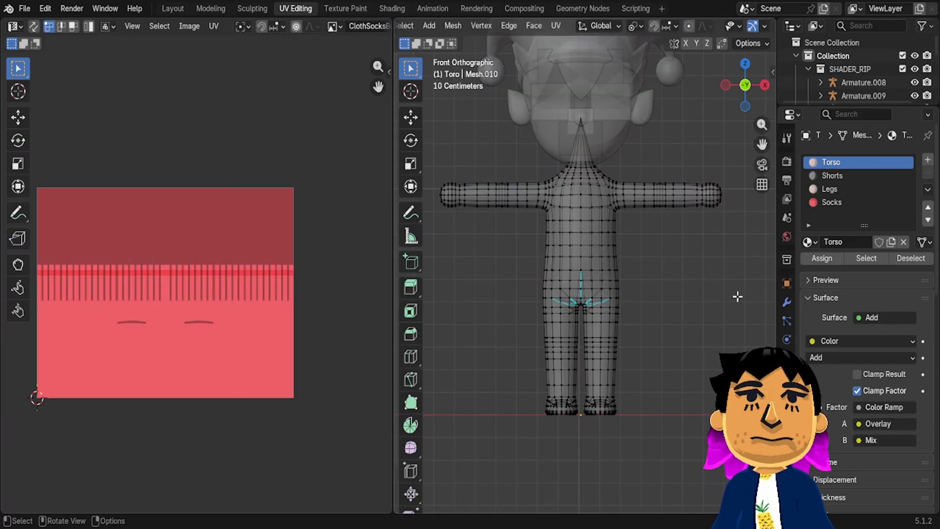
left_click_drag(744, 278, 399, 115)
Switch the viewport to Material Preview and reselect the torso and arms to relate them to their UVs
scroll(744, 27, "right", 5)
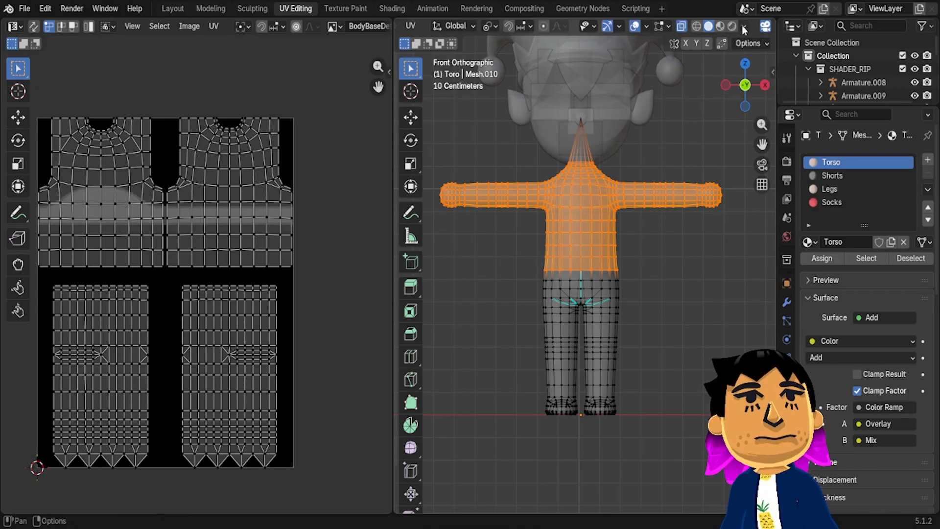
left_click(719, 27)
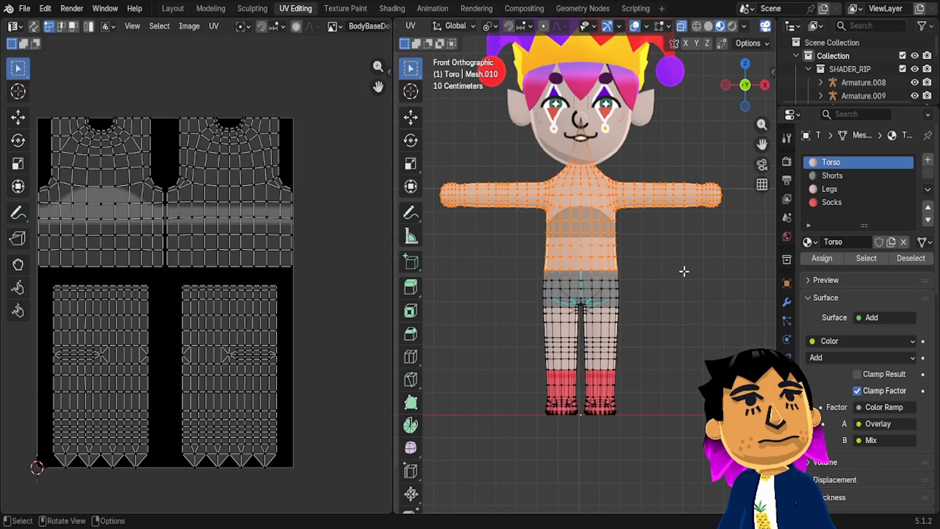
left_click(743, 277)
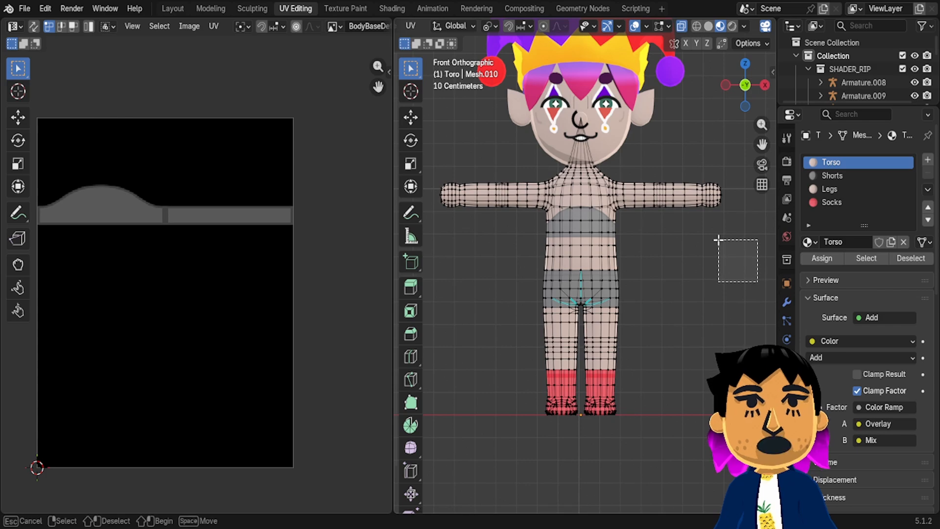
left_click_drag(747, 272, 397, 69)
Box-select the shorts area in front view and view its whole UV layout over the body texture
middle_click_drag(648, 314, 648, 309)
middle_click_drag(632, 359, 636, 303)
left_click(744, 85)
left_click_drag(669, 297, 479, 224)
scroll(227, 278, "down", 3)
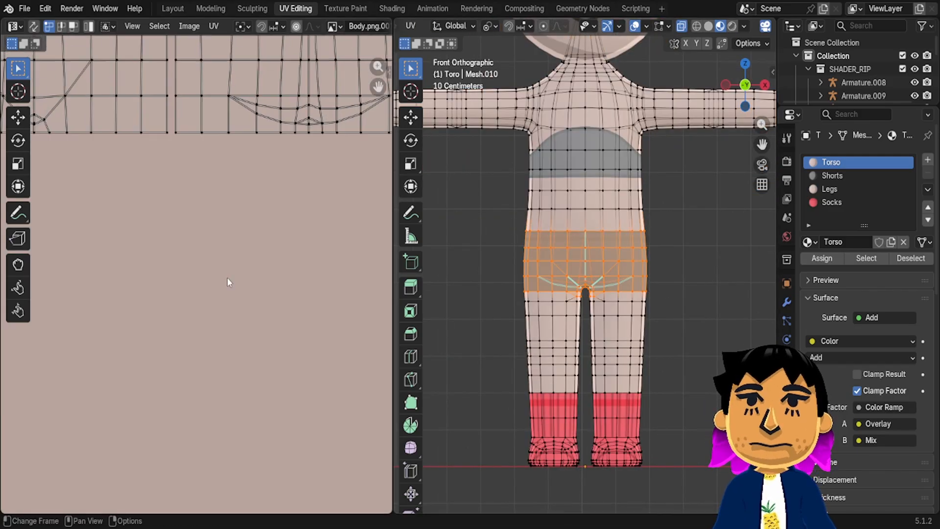
scroll(227, 278, "down", 1)
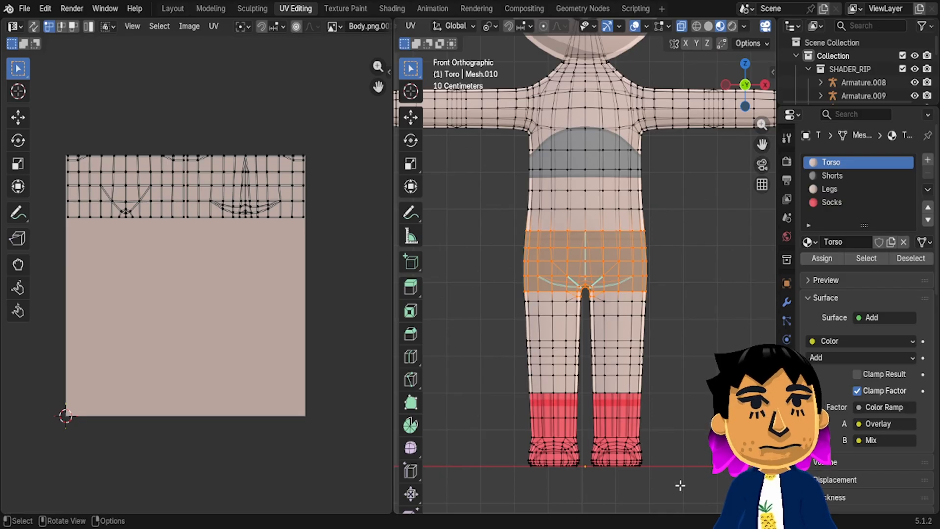
Box-select the legs and socks through the mesh and examine their UVs over the sock texture
left_click_drag(680, 484, 505, 285)
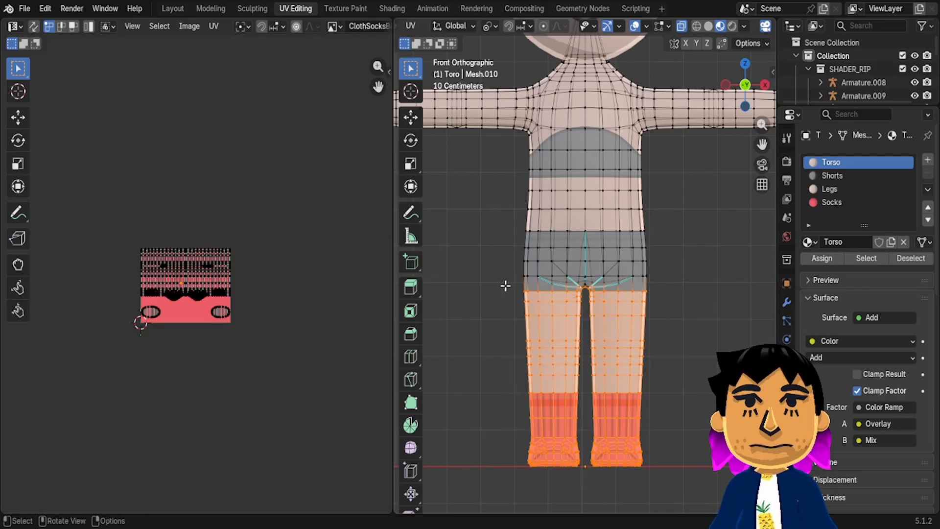
scroll(244, 269, "up", 4)
scroll(612, 207, "down", 2)
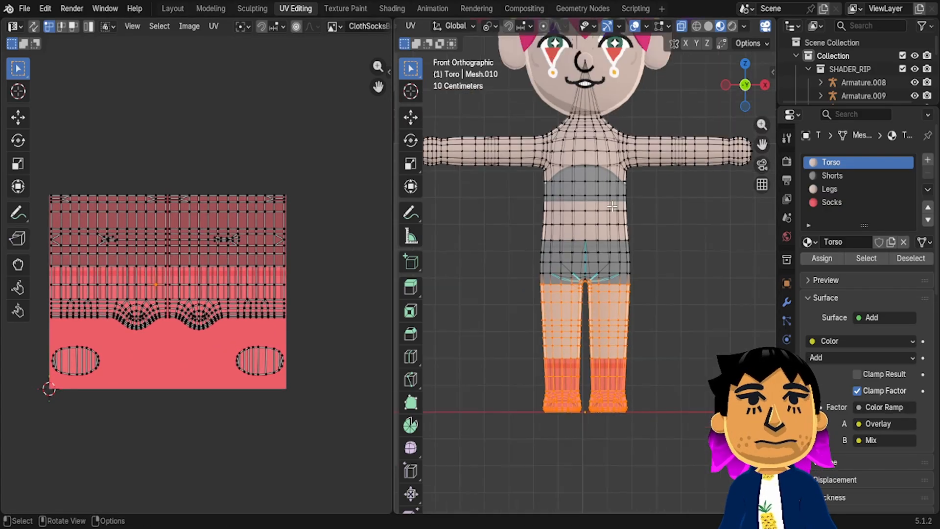
scroll(612, 206, "down", 2)
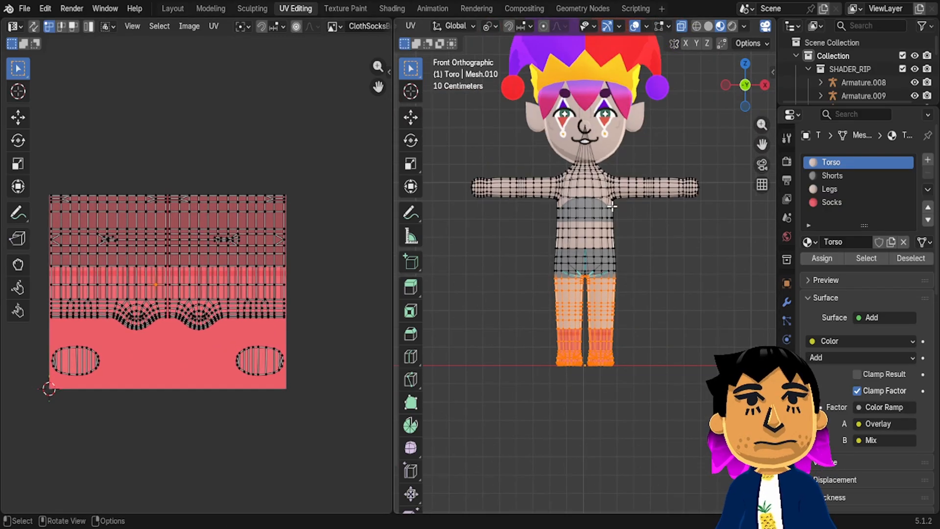
Return to the Shading workspace and display the Skin texture node's image from the Torso material in the image editor
left_click(386, 11)
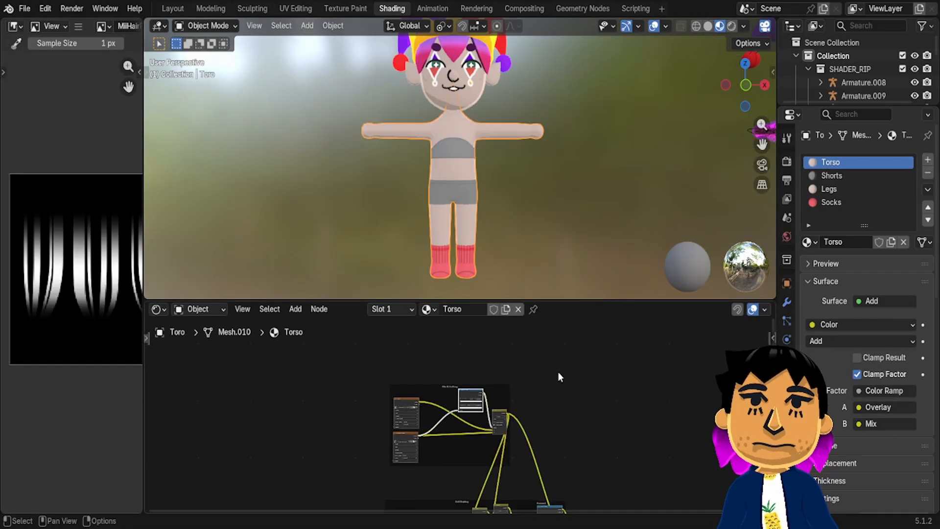
scroll(558, 372, "up", 5)
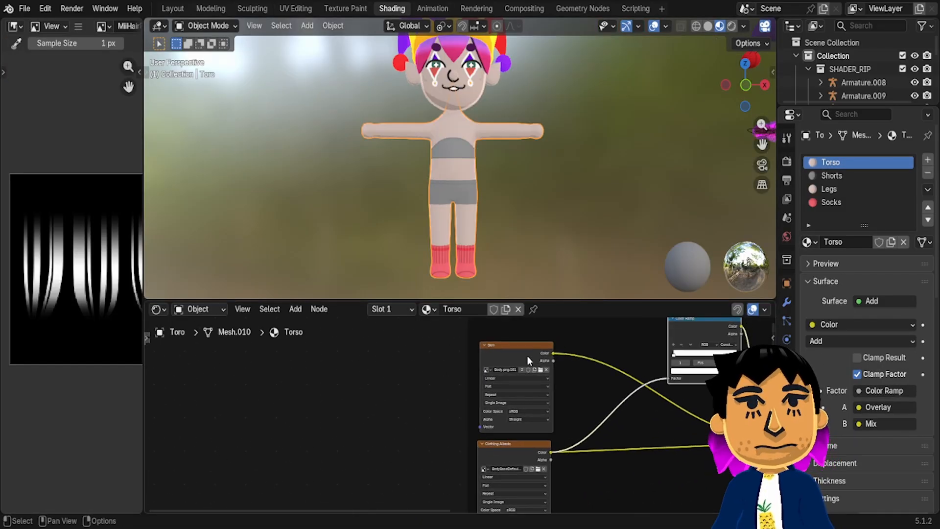
left_click(523, 354)
scroll(611, 428, "down", 1)
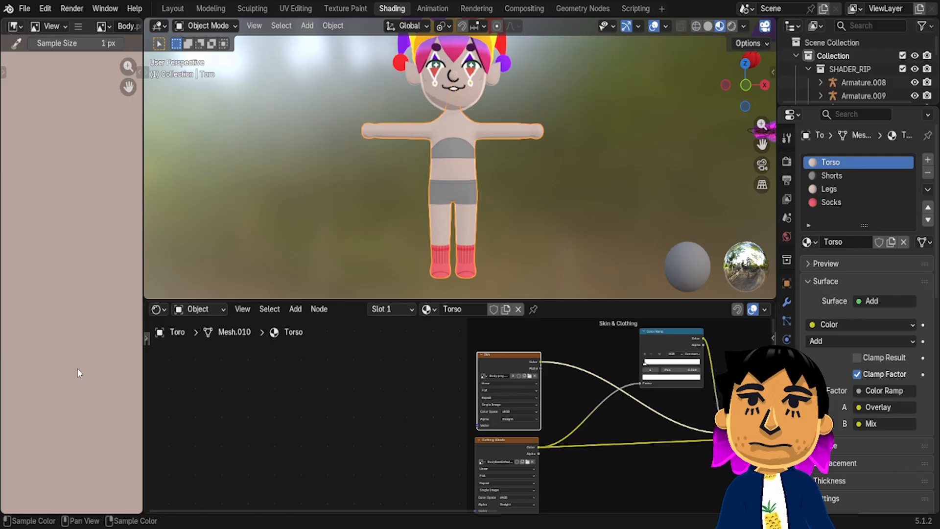
scroll(77, 368, "down", 2)
scroll(78, 369, "down", 1)
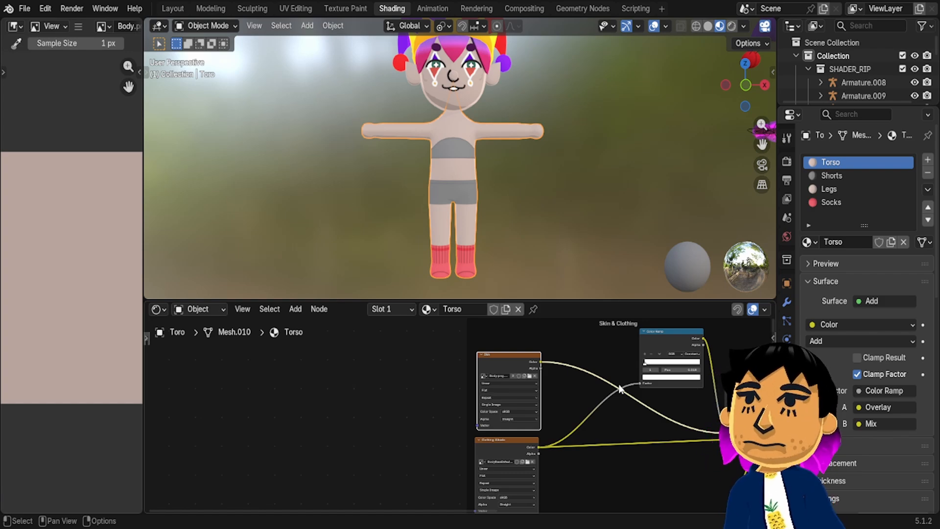
Select the Clothing Albedo texture node and compare its image with the grey top on the torso
middle_click_drag(513, 440, 484, 410)
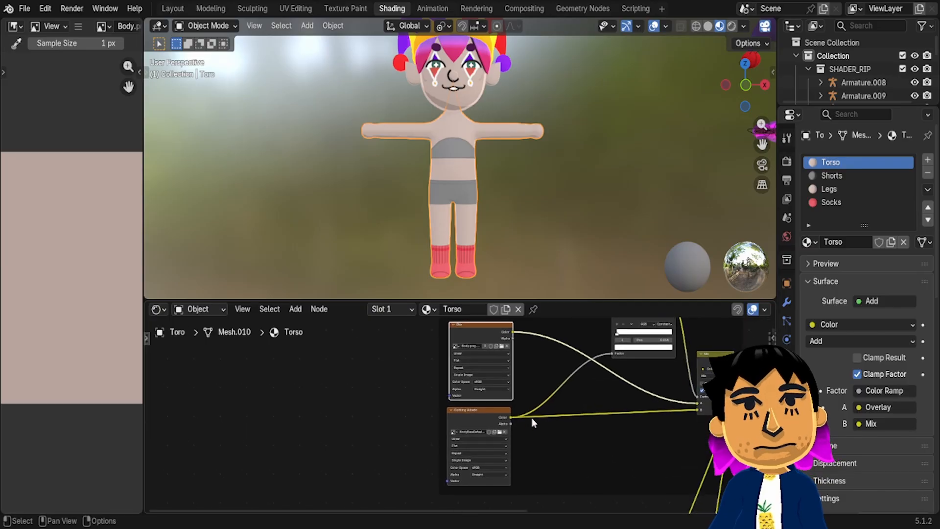
left_click(484, 410)
scroll(540, 398, "up", 6)
middle_click_drag(601, 393, 547, 457)
middle_click_drag(615, 416, 534, 426)
scroll(615, 417, "down", 3)
middle_click_drag(615, 417, 706, 399)
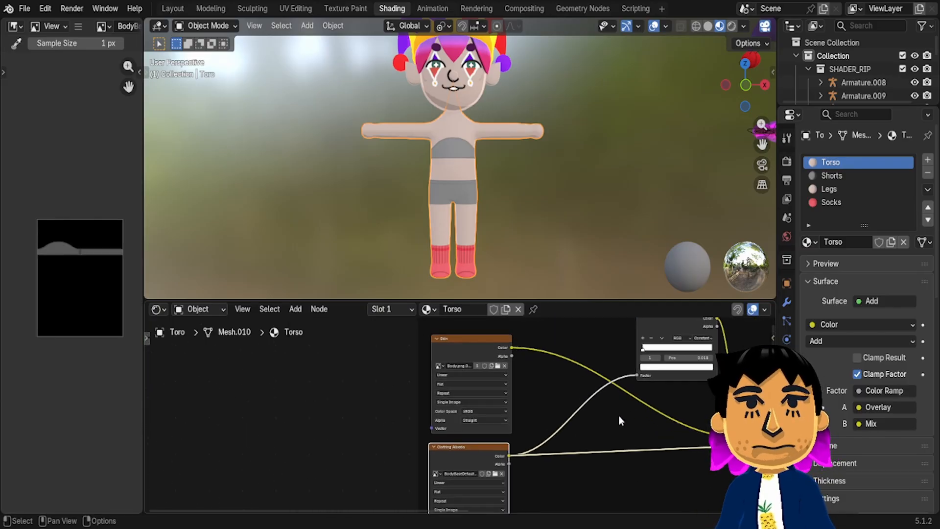
scroll(81, 247, "up", 5)
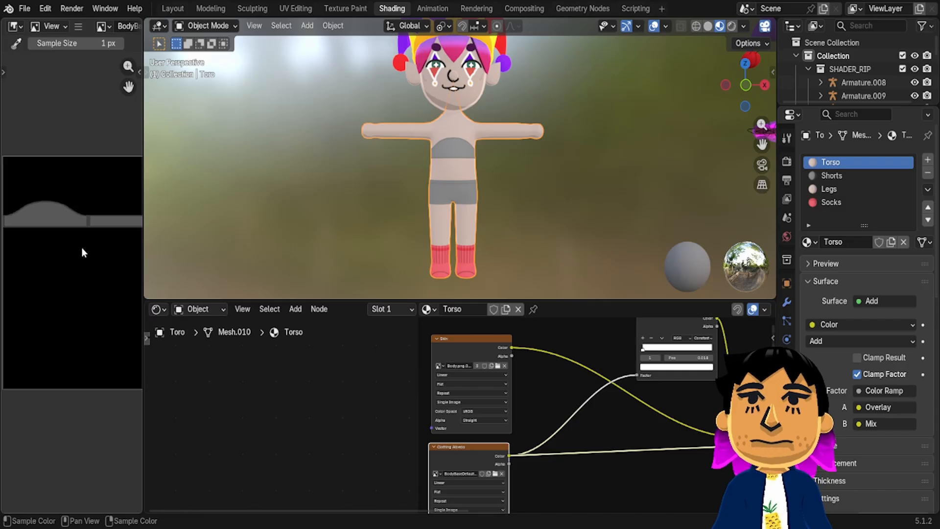
scroll(459, 127, "up", 5)
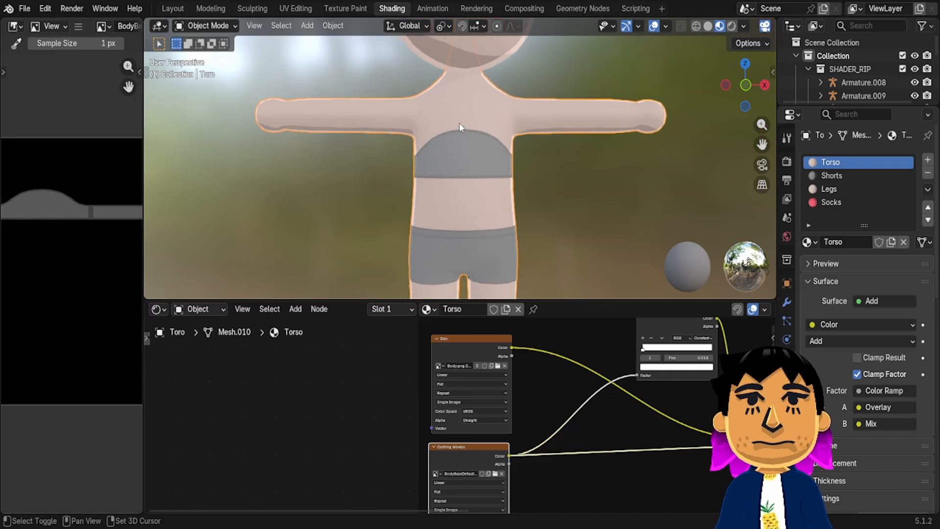
Examine the Color Ramp and Mix nodes of the Skin & Clothing frame alongside an angled view of the torso
middle_click_drag(659, 413, 636, 395)
middle_click_drag(682, 328, 654, 368)
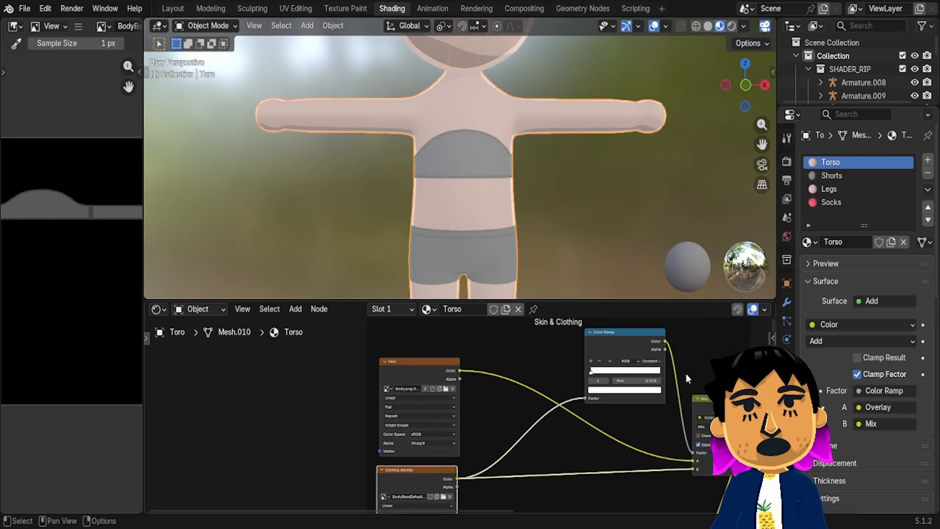
middle_click_drag(525, 143, 154, 193)
scroll(51, 208, "up", 4)
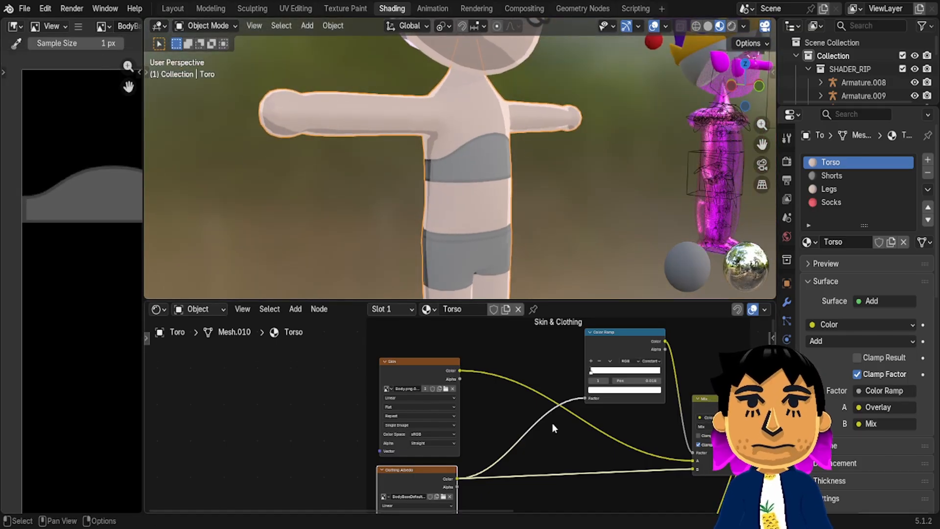
middle_click_drag(552, 424, 554, 453)
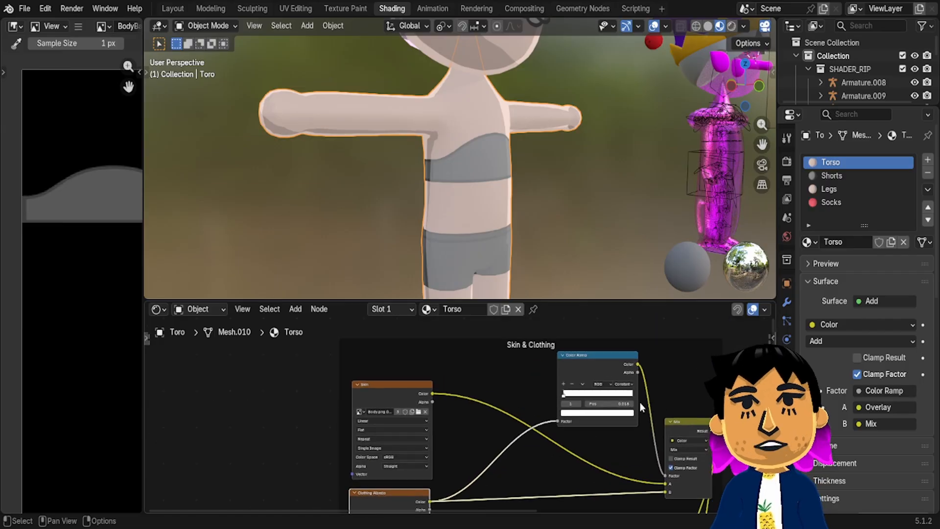
Examine the Color Ramp node of the Skin & Clothing frame alongside the grey top in its clothing texture
scroll(556, 345, "up", 2)
scroll(648, 350, "up", 1)
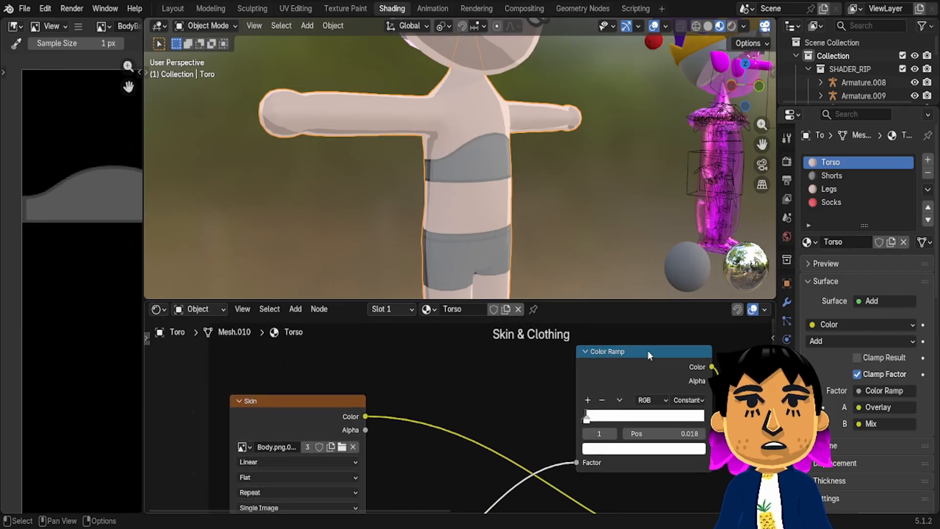
scroll(91, 240, "up", 3)
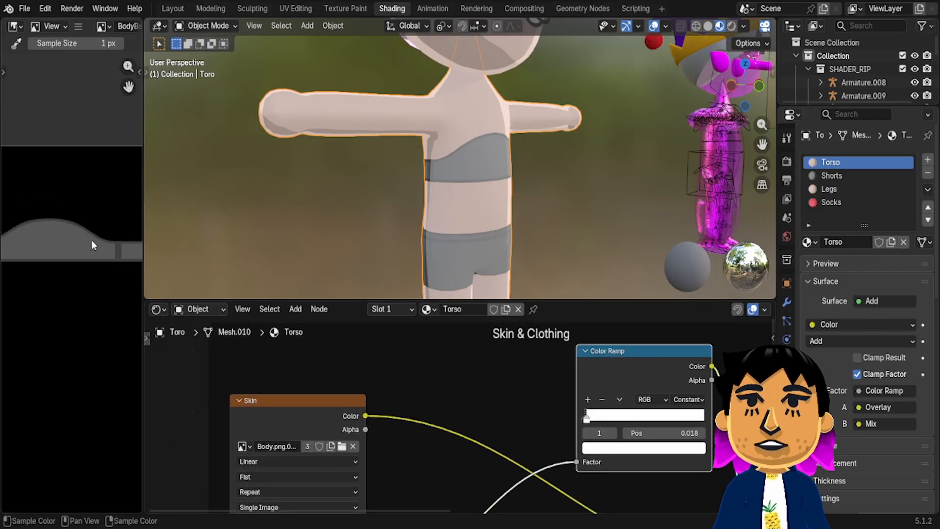
scroll(91, 240, "down", 1)
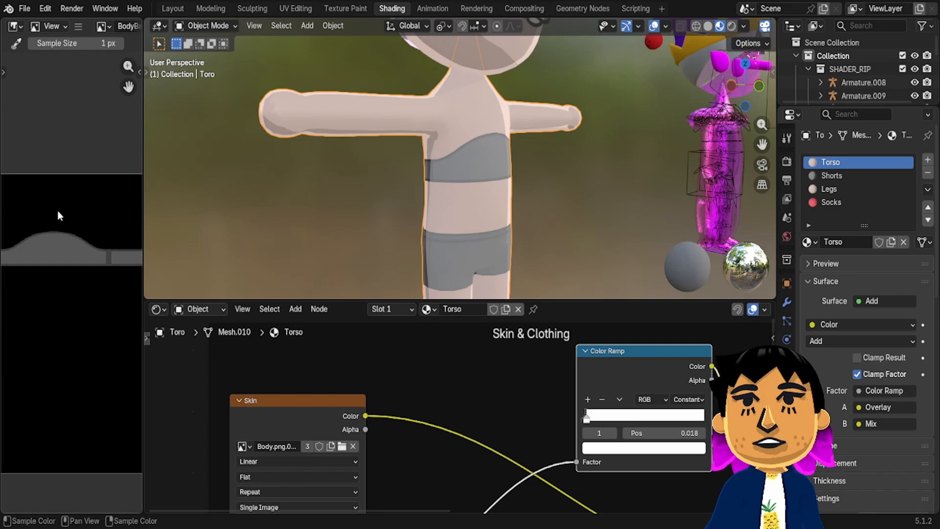
middle_click_drag(44, 246, 65, 244)
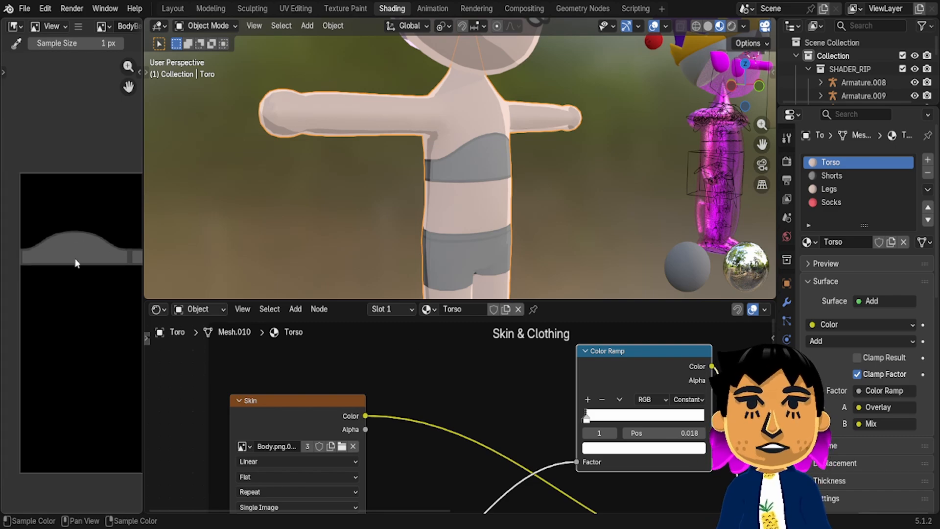
Examine the Mix node that combines the skin and clothing colours and compare it with the front of the torso
middle_click_drag(628, 405, 434, 267)
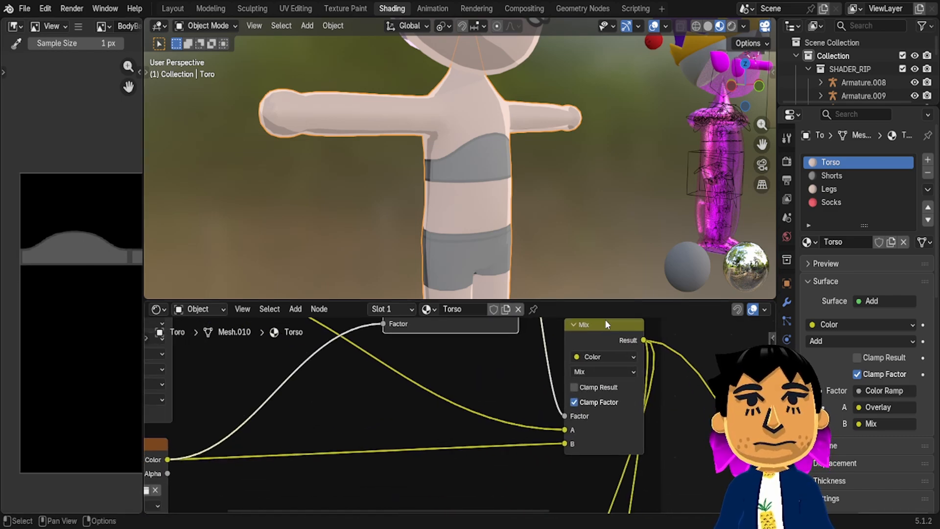
middle_click_drag(605, 320, 605, 319)
middle_click_drag(470, 131, 851, 132)
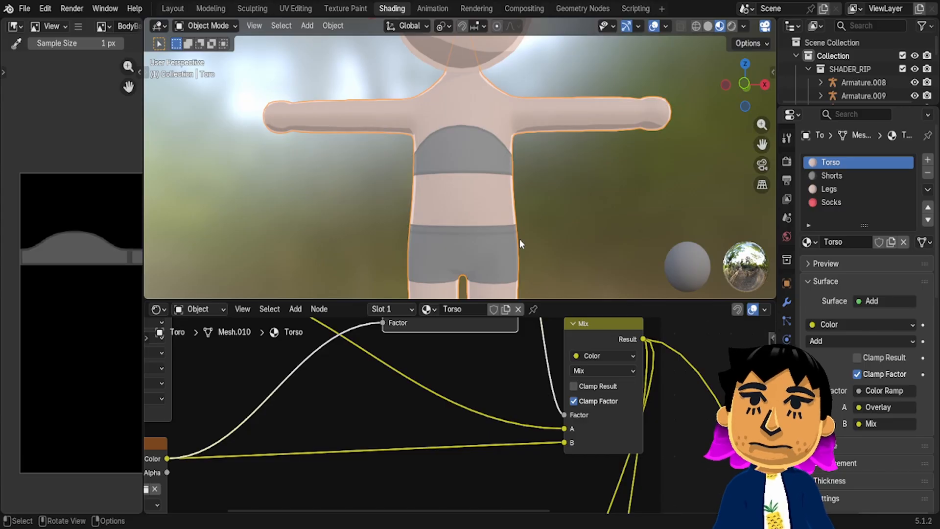
scroll(571, 384, "down", 3)
middle_click_drag(641, 401, 617, 358)
Switch to the Shorts material, display its Clothing Albedo image, and compare it with the shorts on the body
left_click(832, 175)
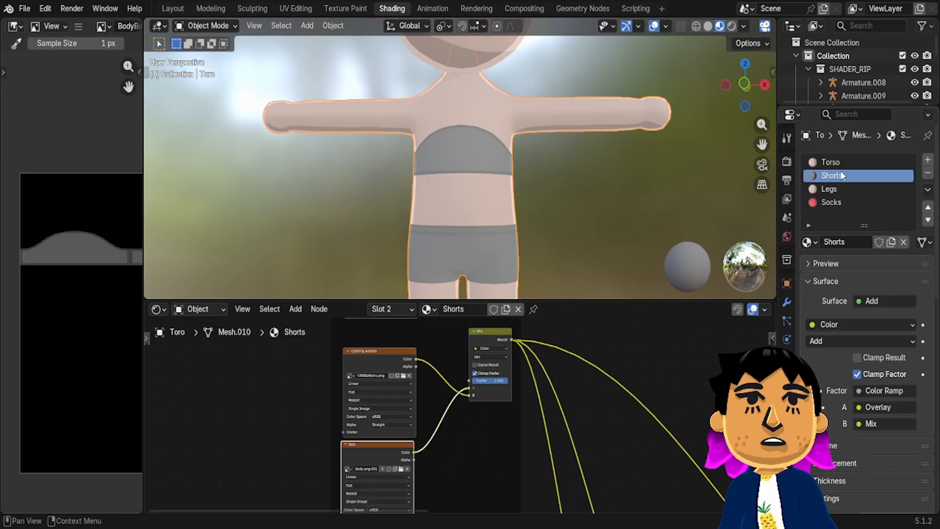
scroll(531, 435, "up", 6, "ctrl")
left_click(550, 354)
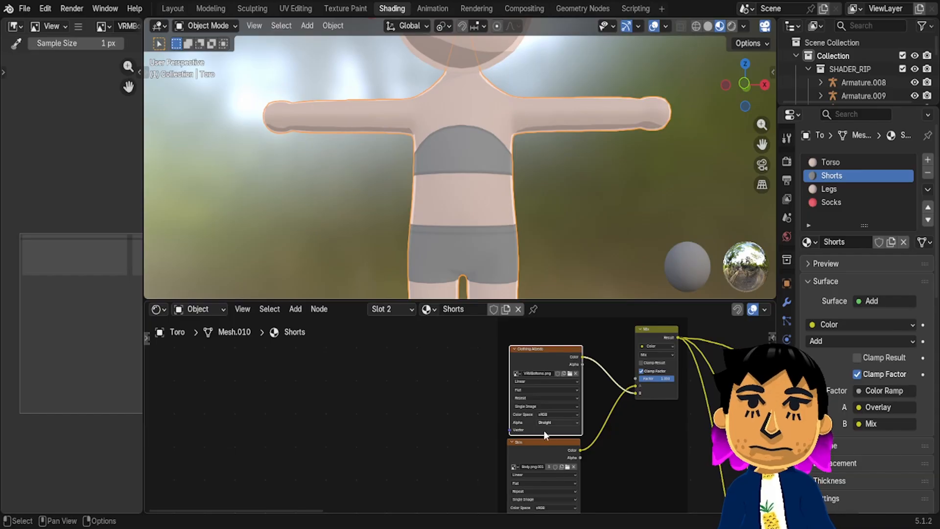
scroll(31, 262, "up", 3)
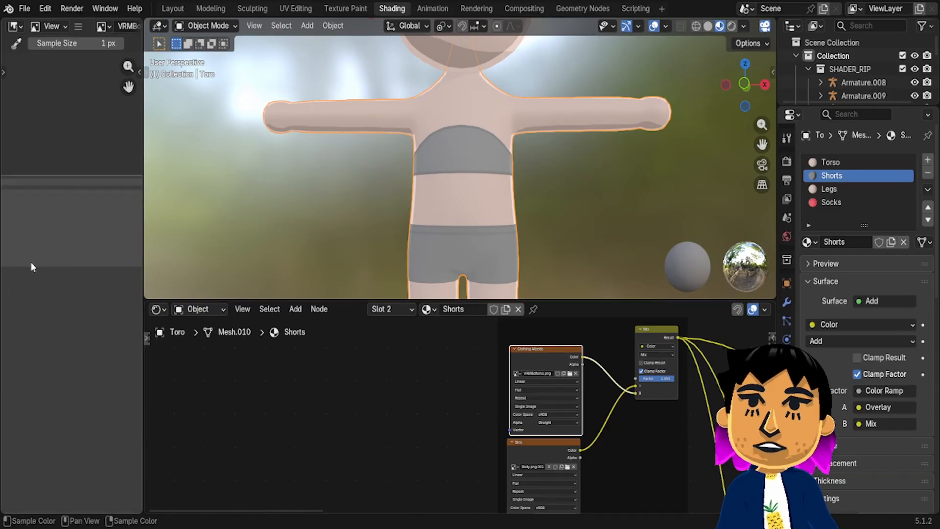
scroll(2, 243, "down", 2)
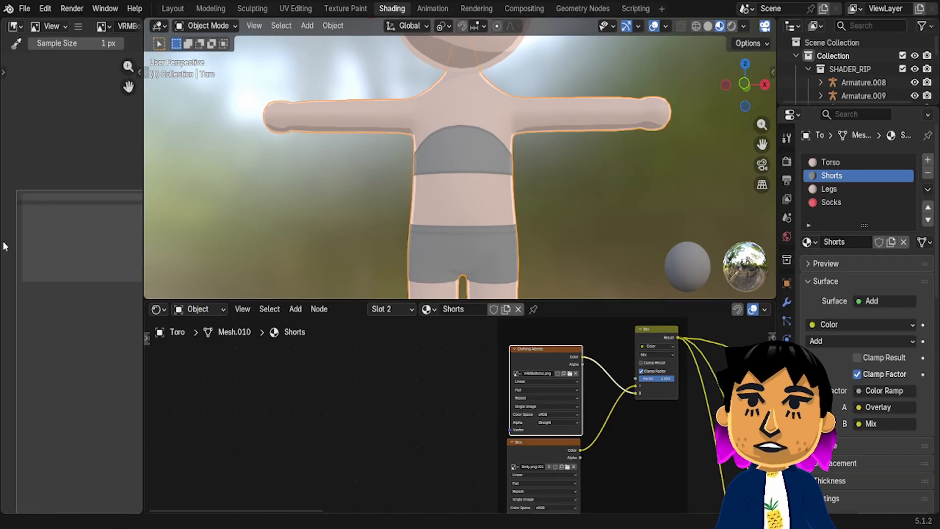
scroll(536, 234, "down", 5, "shift")
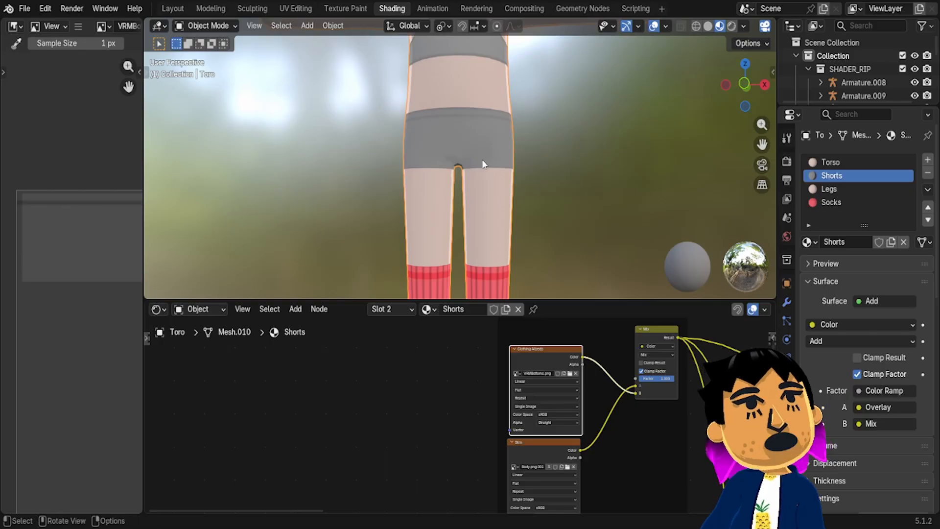
scroll(482, 161, "up", 4)
middle_click_drag(481, 159, 497, 158)
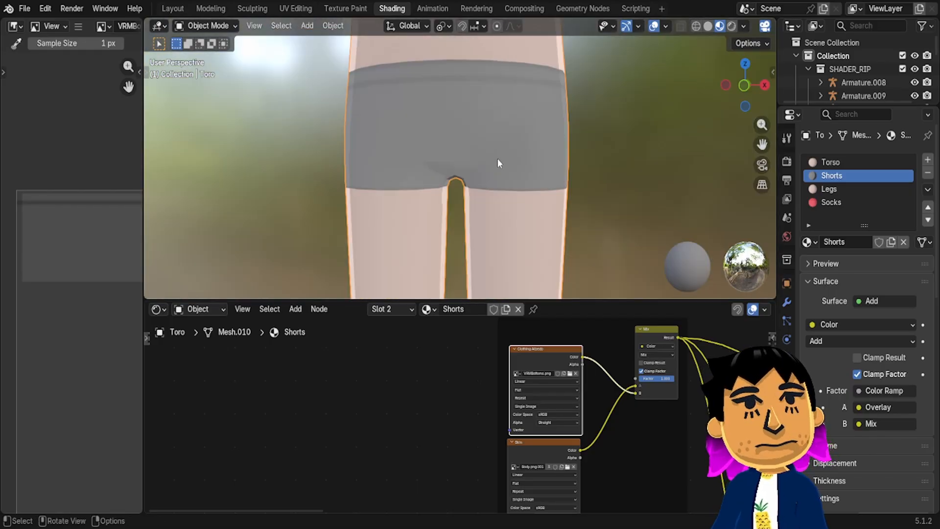
Examine the shorts' mesh in Edit Mode from the front, then return to Object Mode
key("Tab")
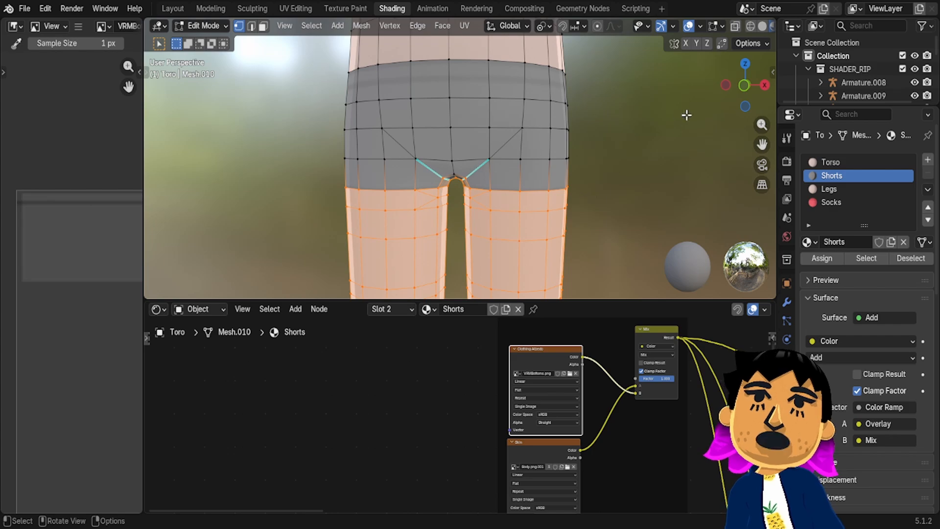
left_click(743, 85)
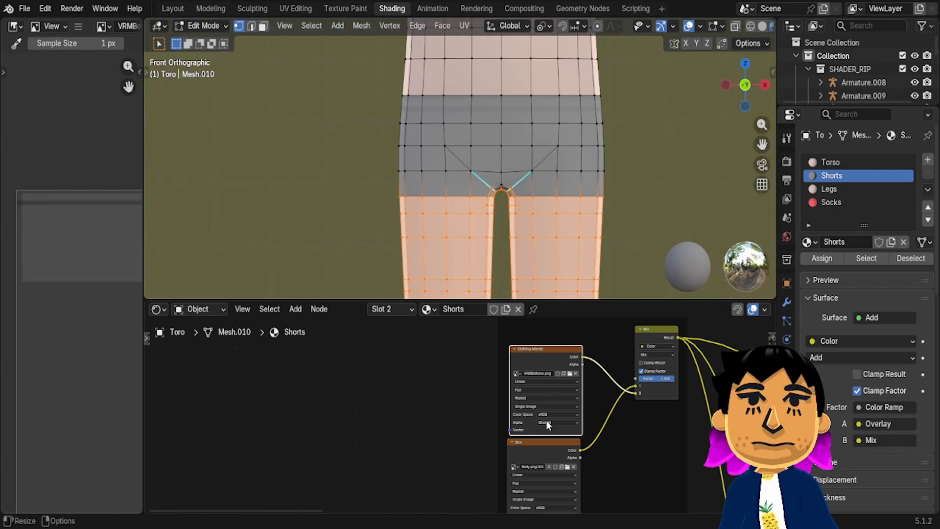
scroll(665, 426, "down", 2)
key("Tab")
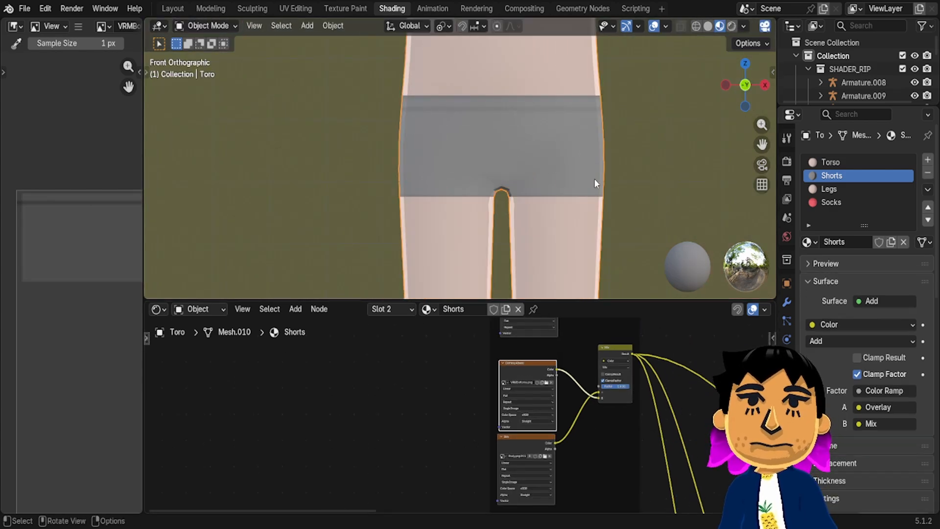
scroll(594, 180, "down", 3)
middle_click_drag(615, 414, 669, 412)
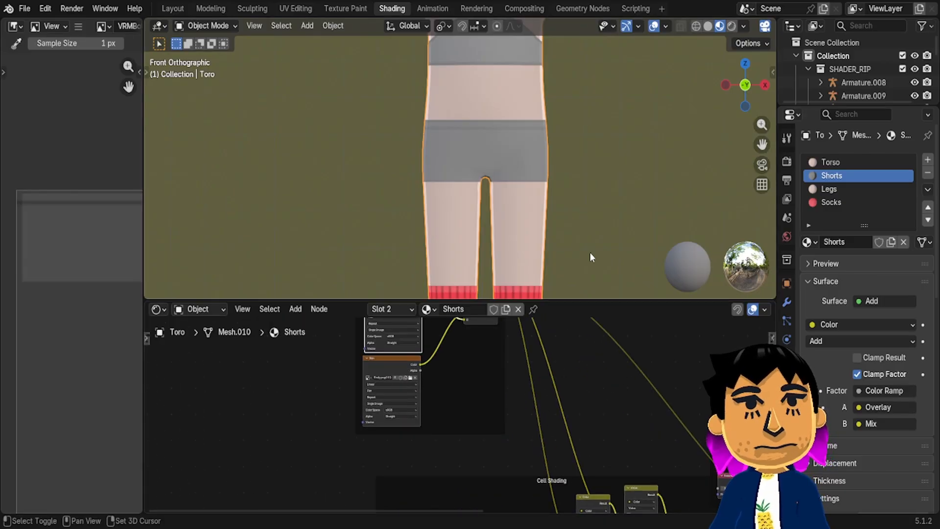
Switch to the Legs material and examine its Skin texture node's connections to the Cell Shading frame
scroll(590, 256, "down", 3, "shift")
left_click(860, 189)
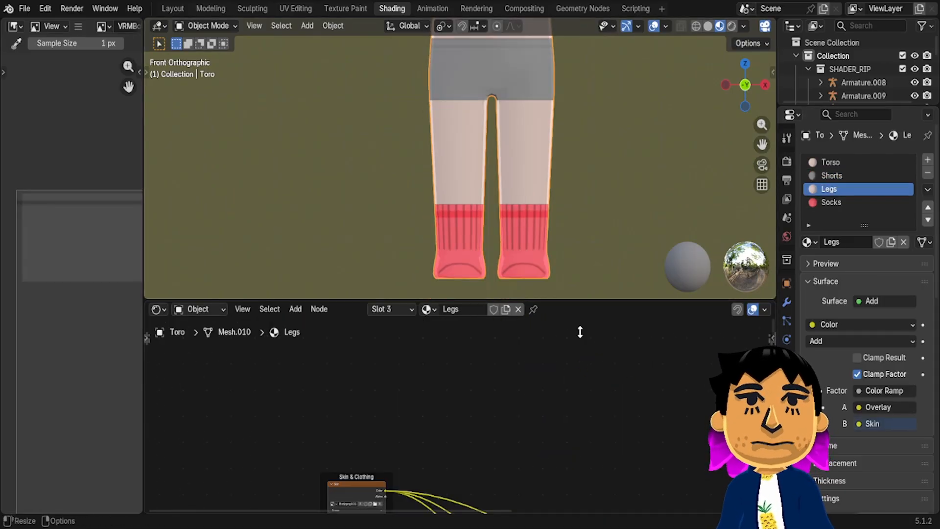
mouse_move(544, 443)
middle_mouse_down()
mouse_move(619, 445)
mouse_move(770, 413)
mouse_move(642, 302)
middle_mouse_up()
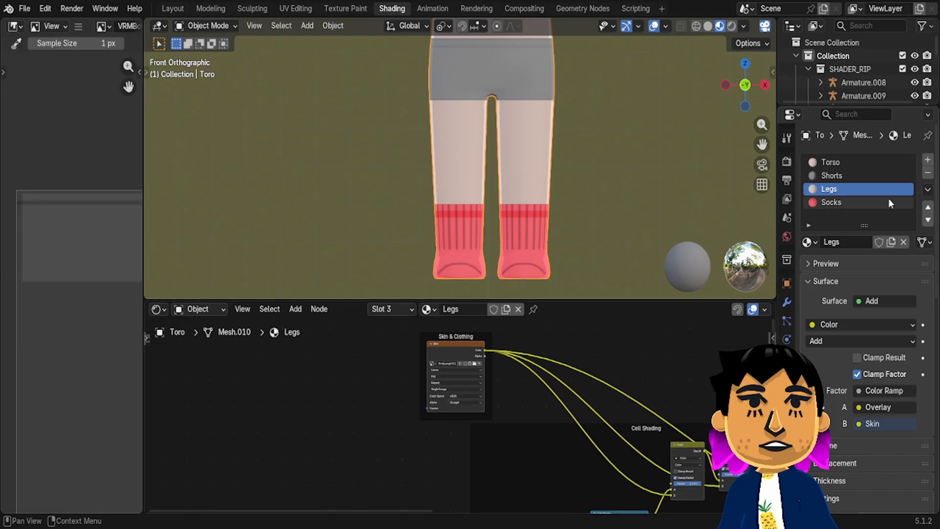
Activate the Socks material slot and box-select both socks through the mesh in Edit Mode with X-ray enabled
left_click(888, 200)
key("Tab")
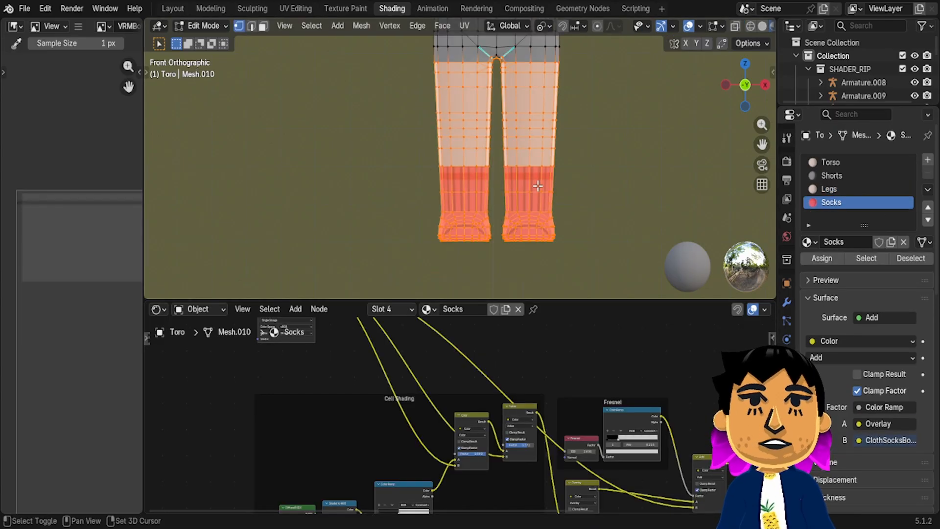
middle_click_drag(537, 186, 553, 162, "shift")
key("alt+a")
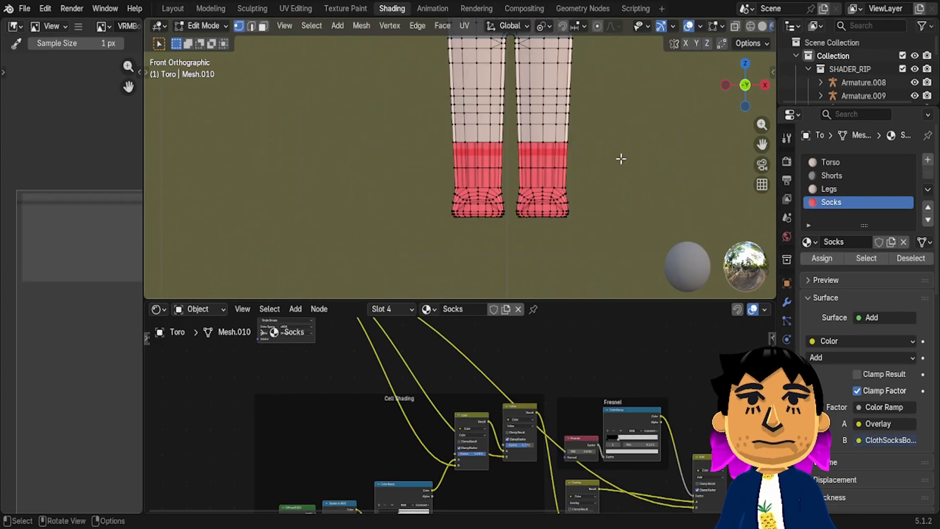
left_click(735, 25)
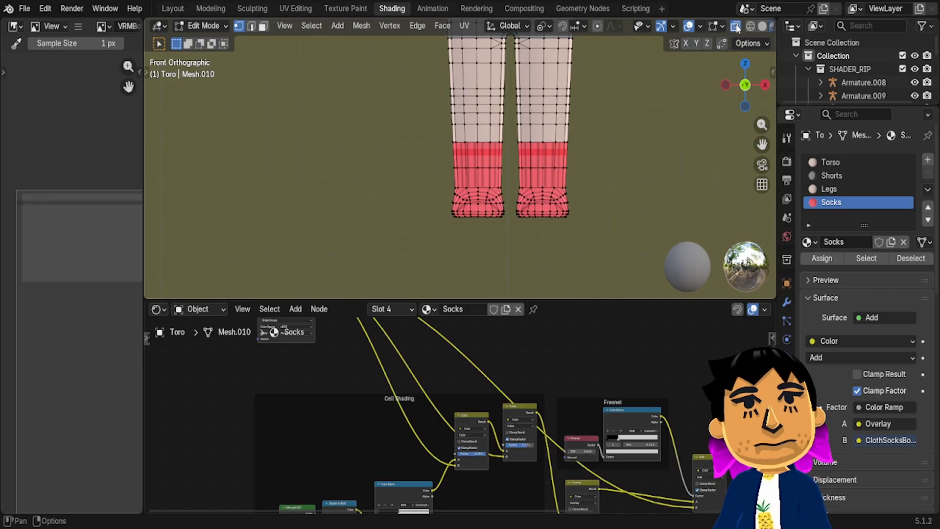
left_click_drag(638, 235, 436, 133)
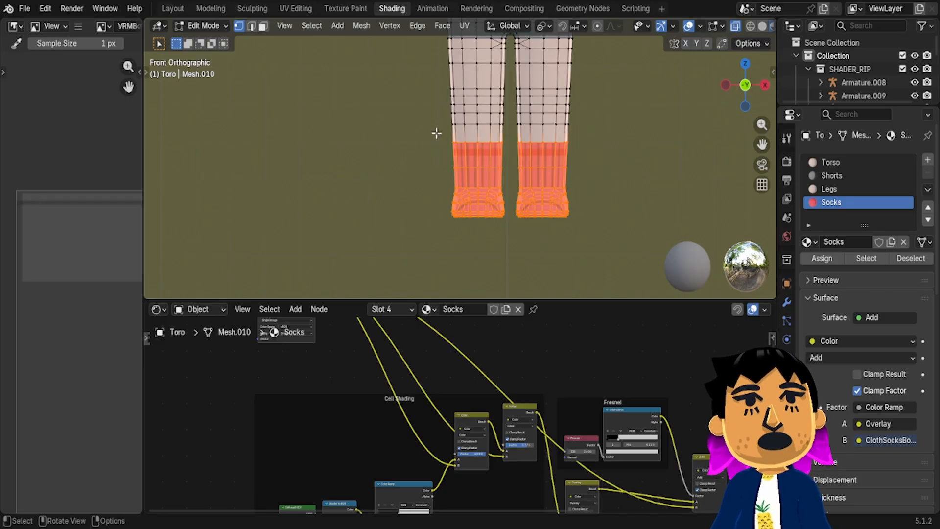
Loop-select the upper edge of a sock to inspect the boundary with the leg, then return to Object Mode
scroll(471, 140, "up", 6)
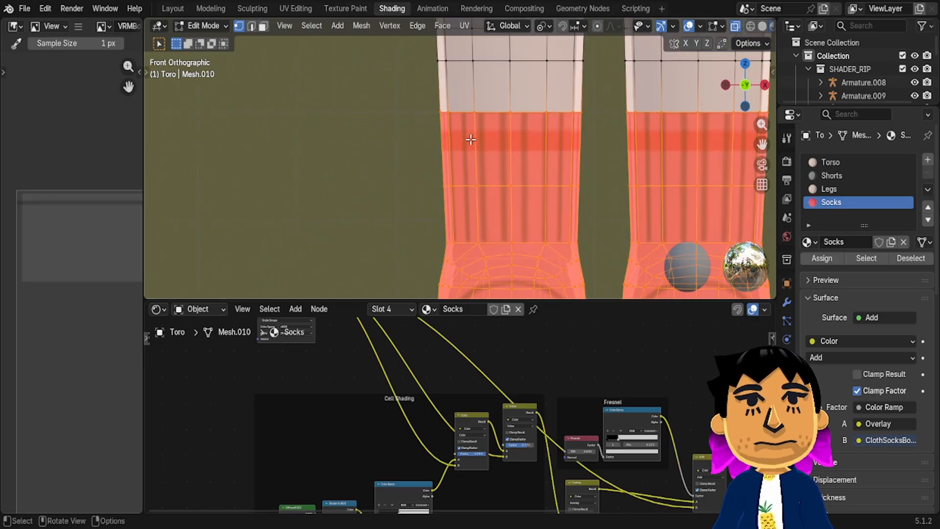
mouse_move(471, 140)
middle_mouse_down()
mouse_move(568, 139)
mouse_move(470, 139)
middle_mouse_up()
key("Tab")
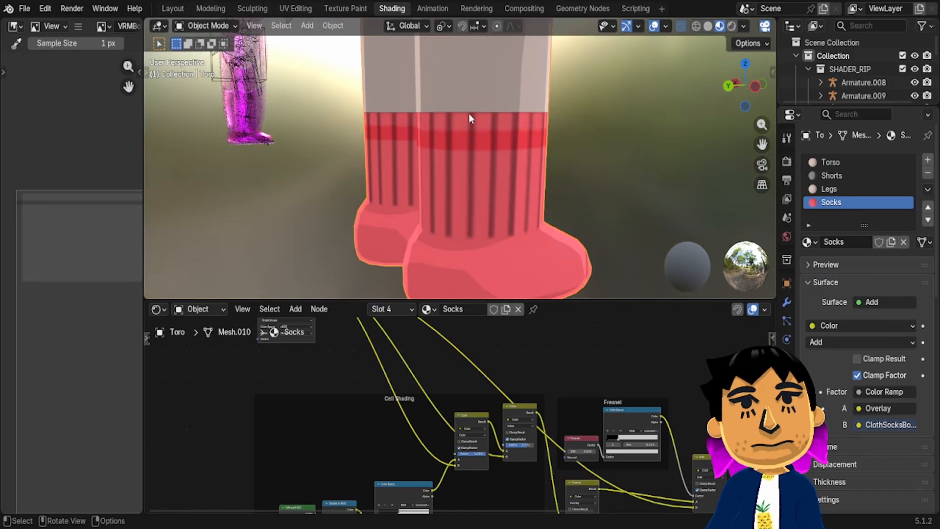
key("Tab")
left_click(510, 113, "alt")
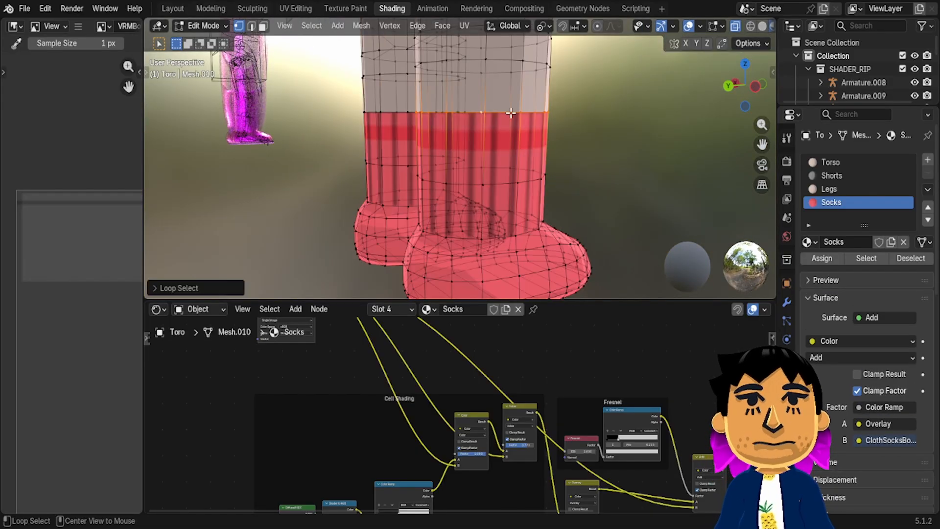
scroll(511, 113, "down", 10)
key("Tab")
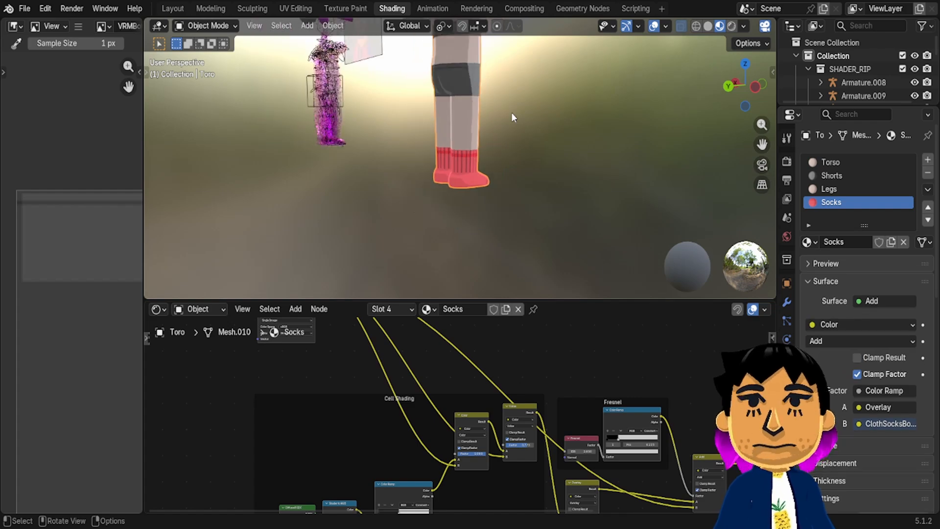
Try to assign the Socks material to the lower legs and feet, box-selected from the front view
middle_click_drag(511, 113, 511, 112)
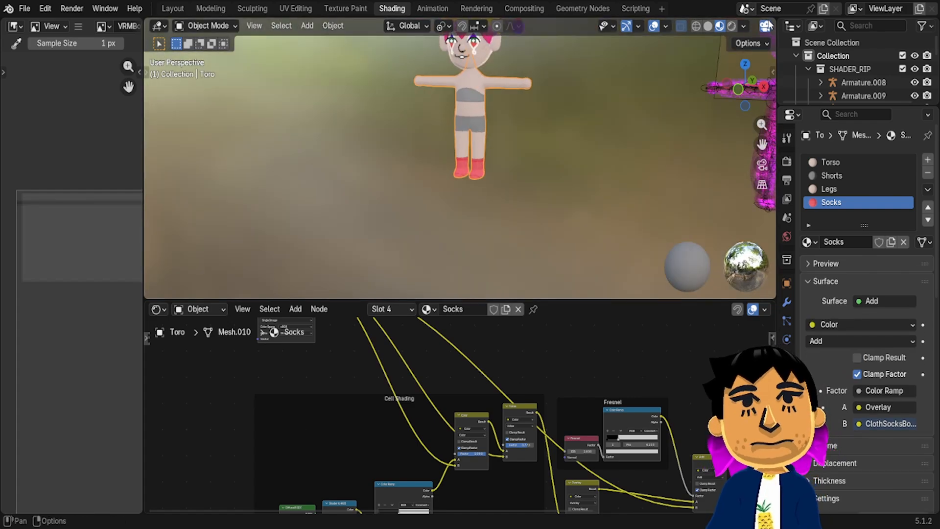
left_click(739, 89)
key("Tab")
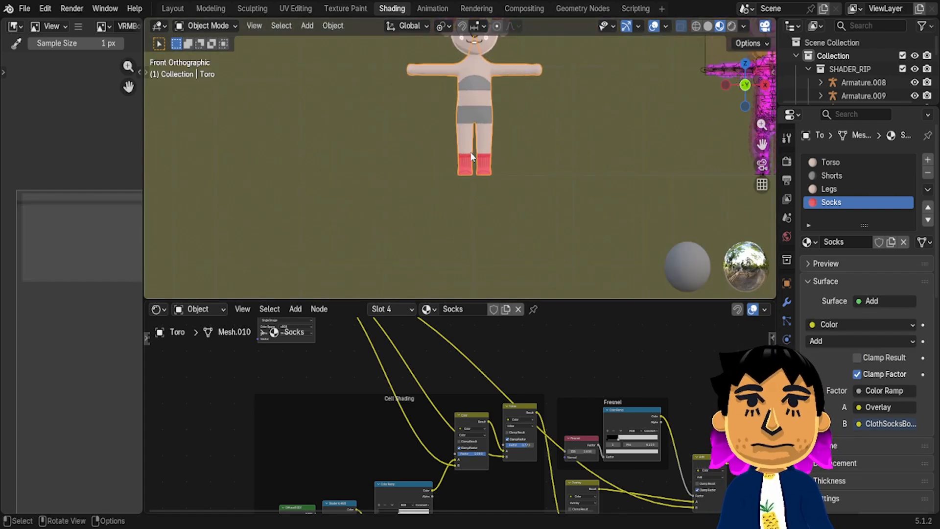
scroll(470, 152, "up", 5)
left_click_drag(596, 230, 415, 77)
left_click(821, 258)
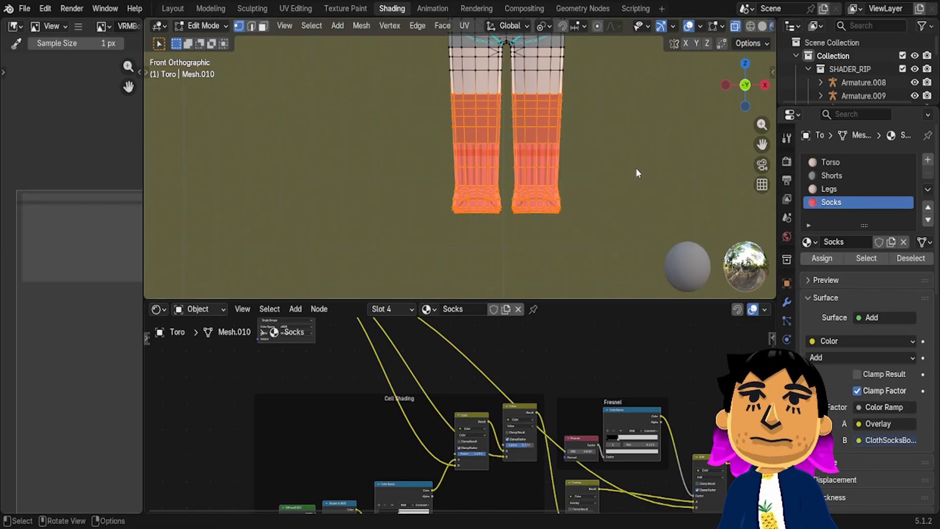
key("Tab")
key("Tab")
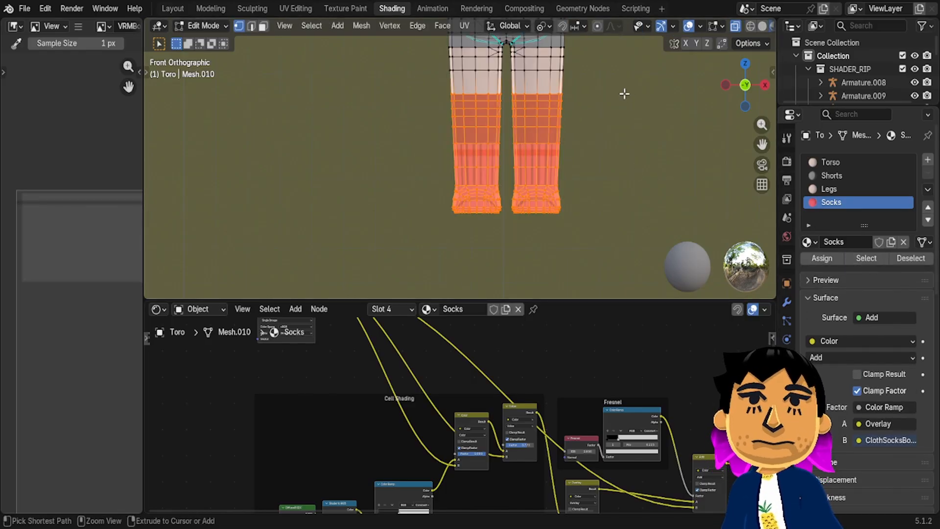
Undo the Socks material assignment on the lower legs and return to Object Mode
key("ctrl+z")
key("ctrl+z")
key("ctrl+z")
key("Tab")
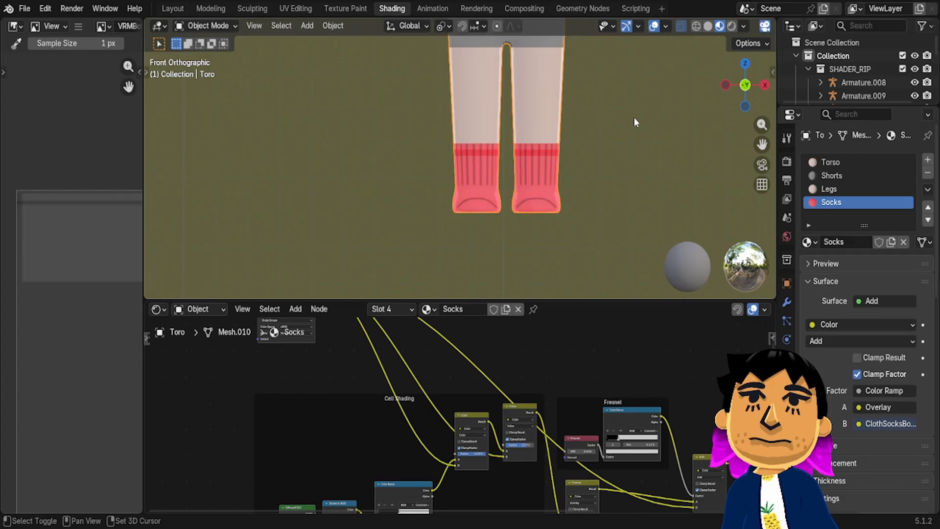
Unhide the jester's hidden clothing objects around the body
scroll(633, 122, "up", 10, "shift")
scroll(634, 122, "down", 7)
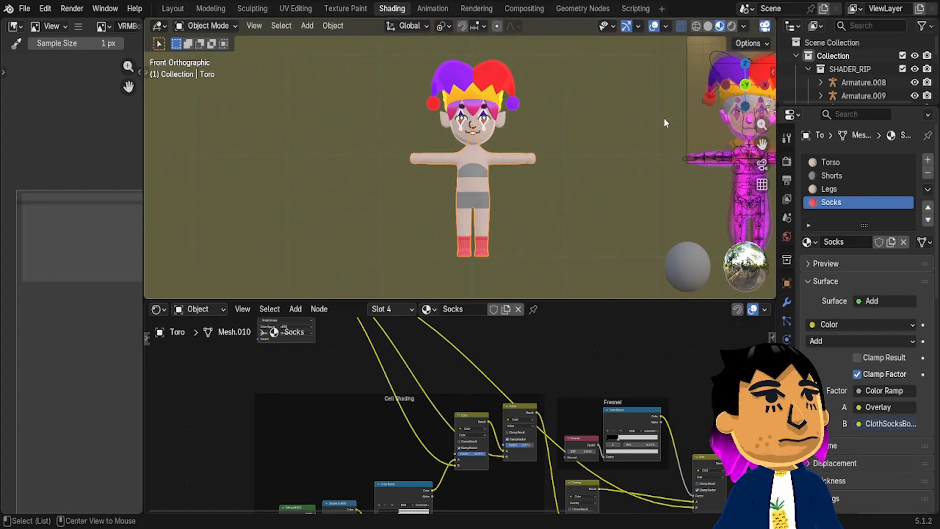
key("alt+h")
scroll(590, 118, "up", 5)
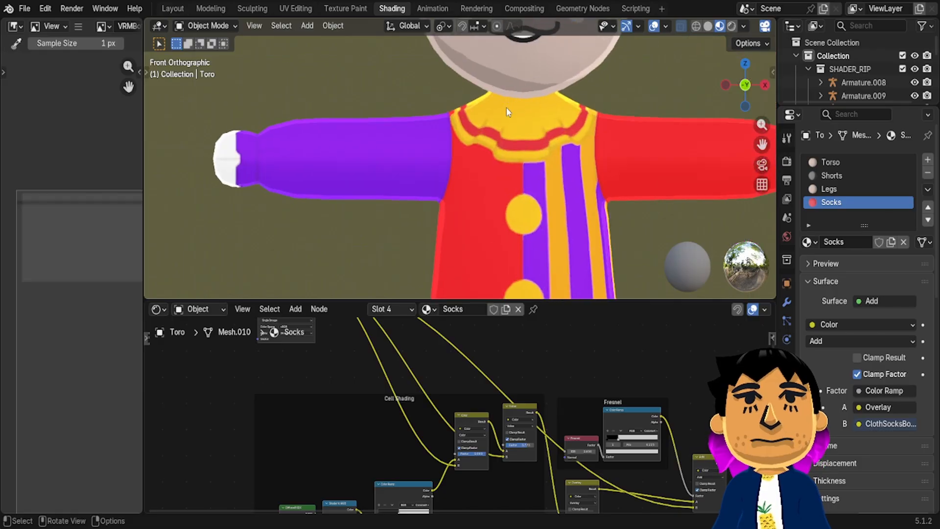
Select the Eye.R object on the jester's face to display its Eye.001 material nodes
scroll(590, 118, "up", 10, "shift")
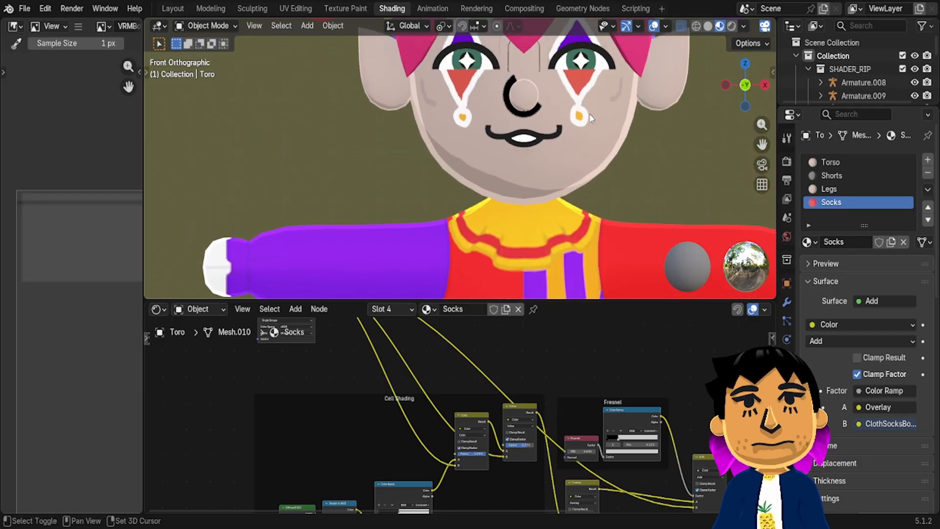
middle_click_drag(504, 107, 561, 125)
left_click(628, 140)
left_click(621, 139)
middle_click_drag(622, 140, 610, 128)
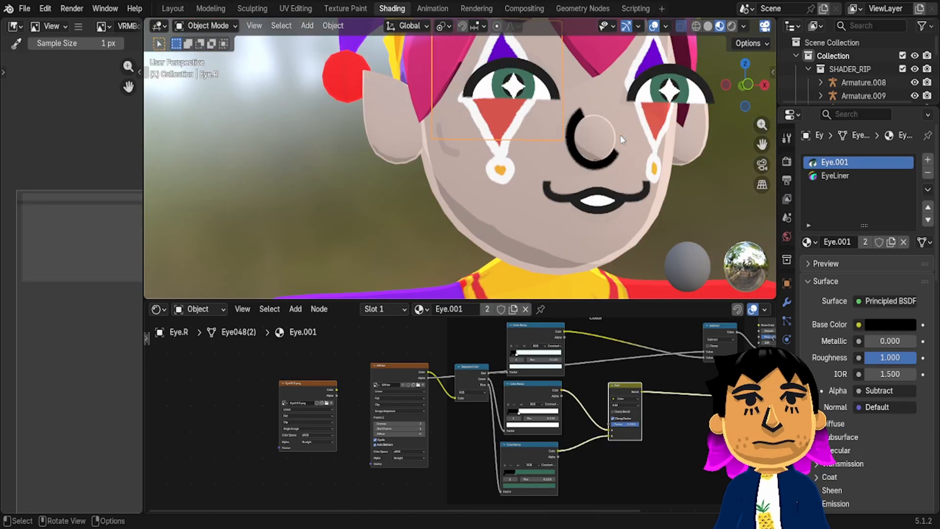
Display the Eye003.png texture from the Eye.001 material in the image editor and examine its red, green and blue regions
middle_click_drag(550, 339, 652, 326)
scroll(549, 339, "up", 5)
scroll(549, 339, "up", 2)
middle_click_drag(549, 339, 468, 393)
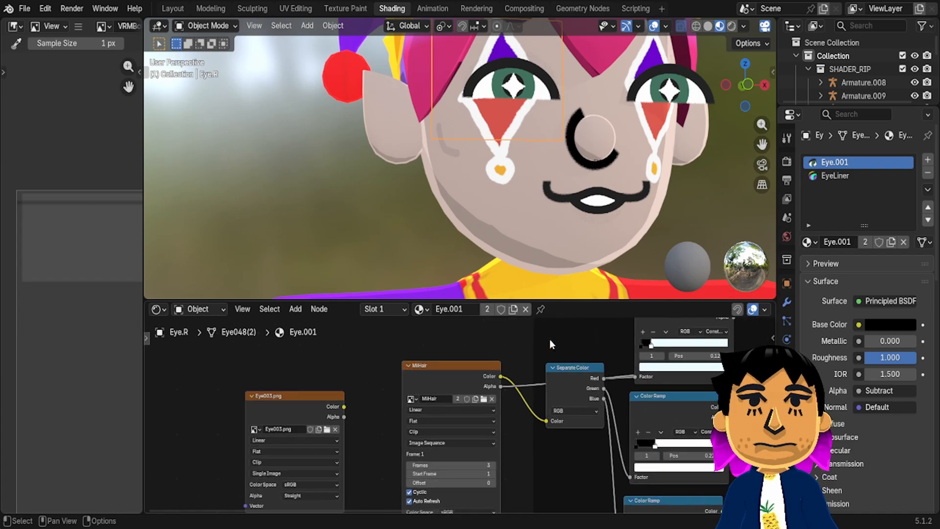
scroll(549, 343, "down", 4)
middle_click_drag(504, 346, 522, 340)
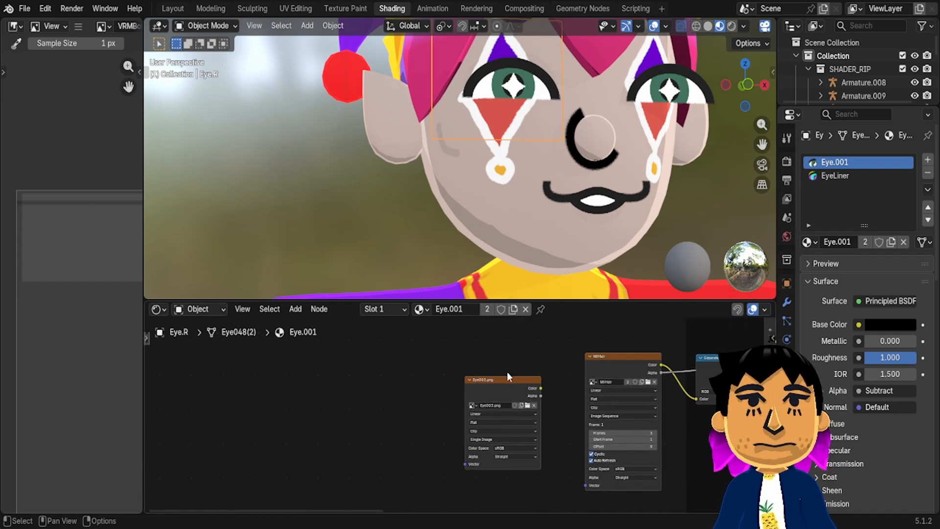
left_click(489, 381)
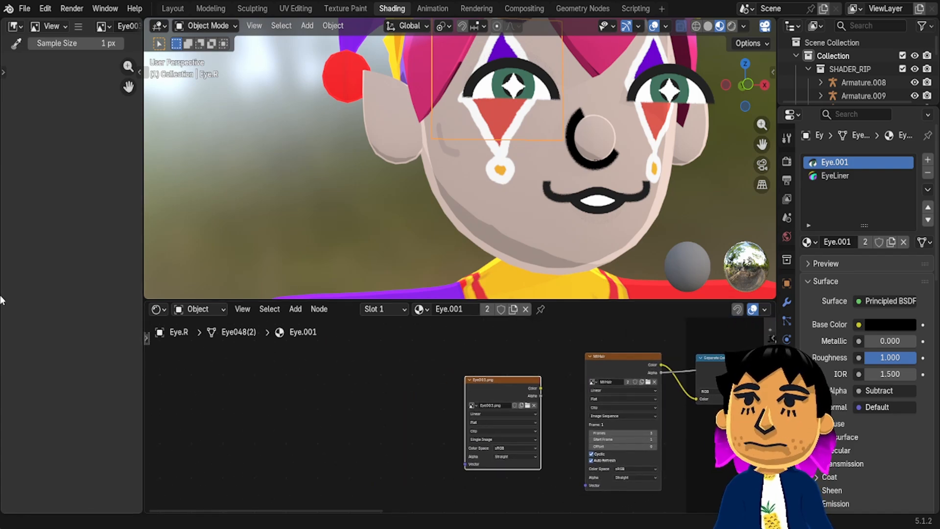
scroll(63, 277, "down", 4)
middle_click_drag(64, 277, 7, 266)
scroll(64, 278, "up", 3)
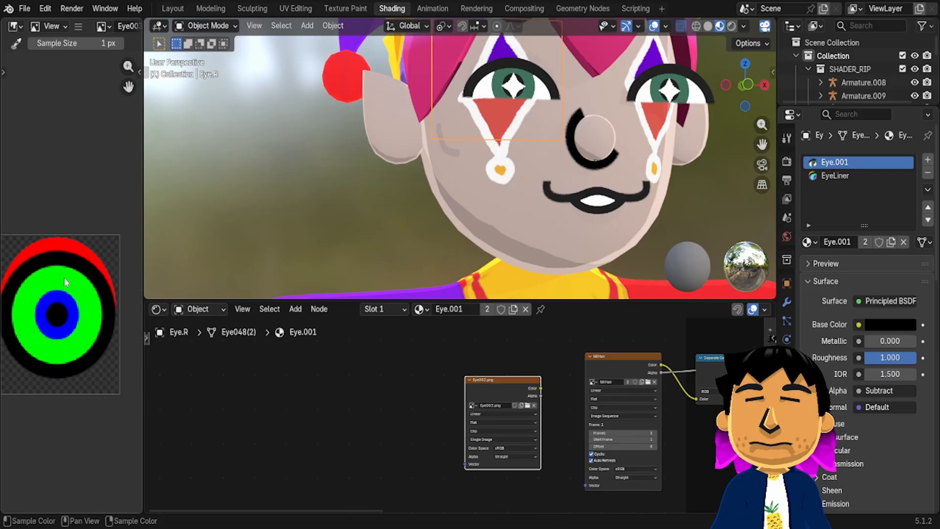
middle_click_drag(65, 277, 59, 257)
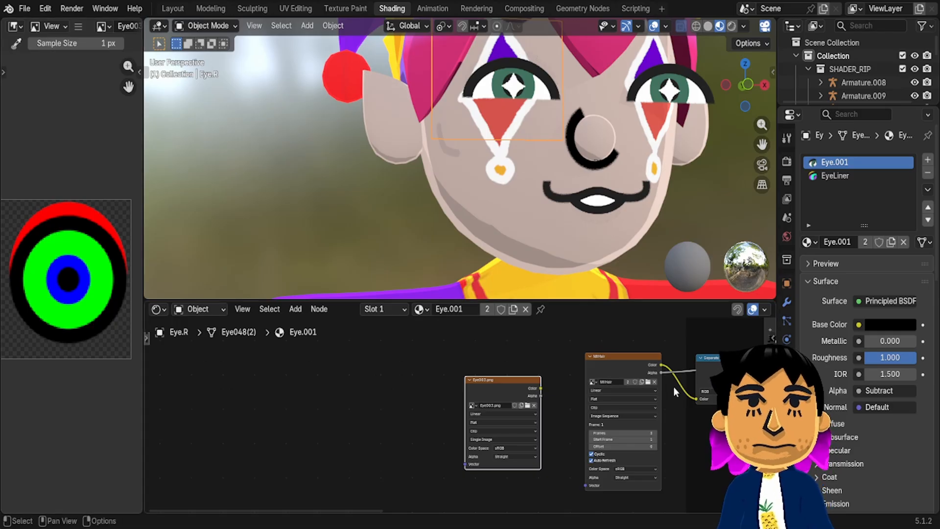
middle_click_drag(673, 386, 565, 371)
scroll(565, 371, "up", 2)
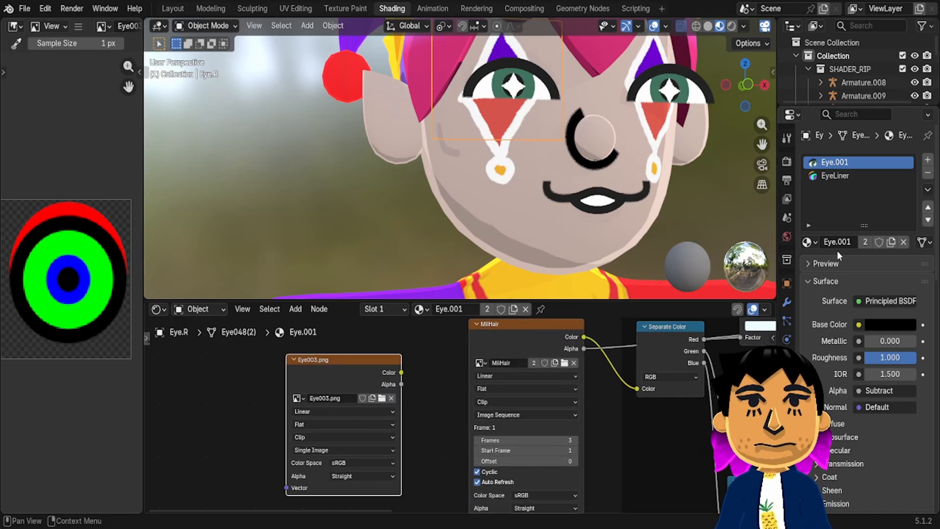
Assign the EyeLiner material to the Eye.R mesh and return to Object Mode
left_click(834, 175)
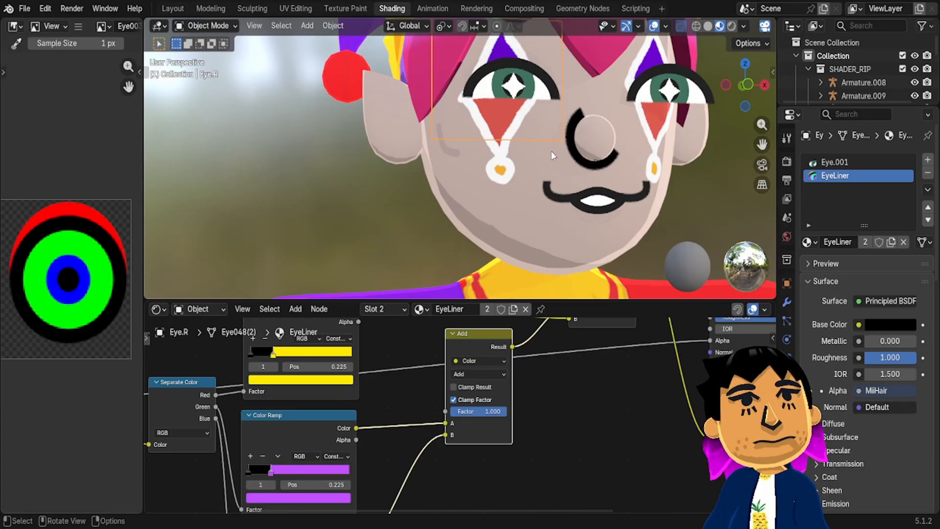
key("Tab")
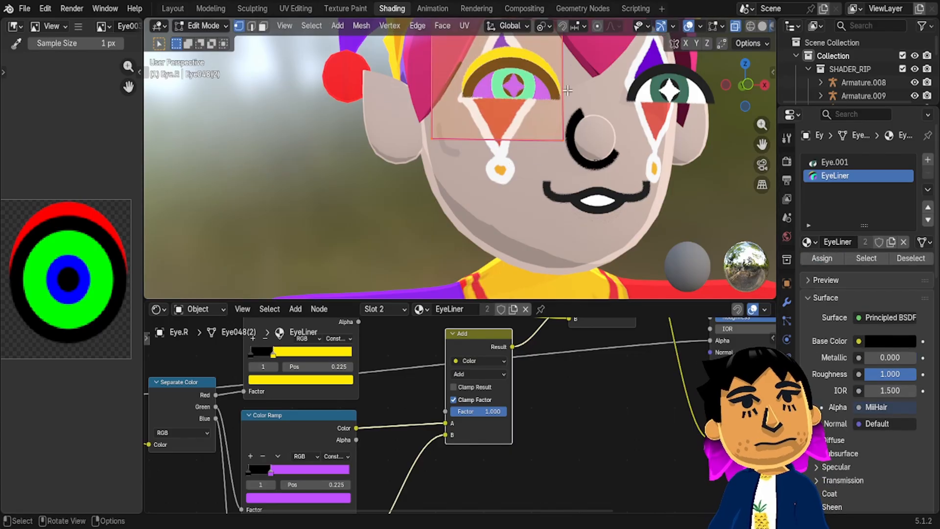
key("Tab")
Examine the EyeLiner material's MiiHair texture, Separate Color and Color Ramp nodes alongside a close-up of the recoloured eye
scroll(560, 375, "down", 1)
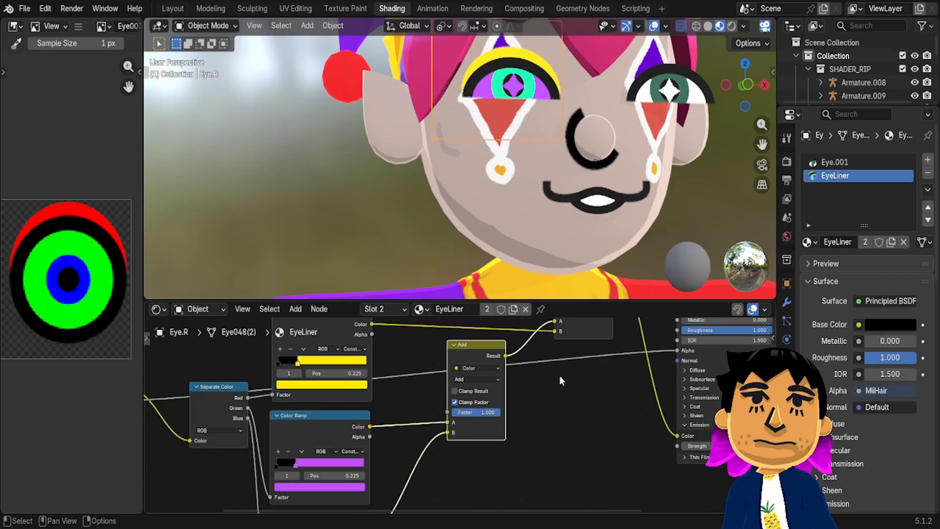
middle_click_drag(549, 399, 920, 357)
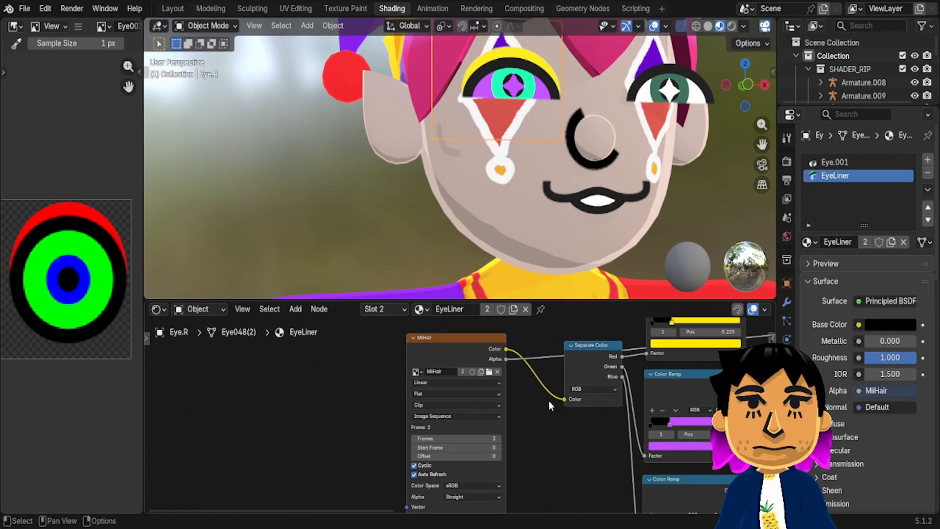
mouse_move(622, 353)
middle_mouse_down()
mouse_move(574, 409)
mouse_move(617, 354)
middle_mouse_up()
middle_click_drag(539, 395, 546, 324)
scroll(538, 395, "down", 3)
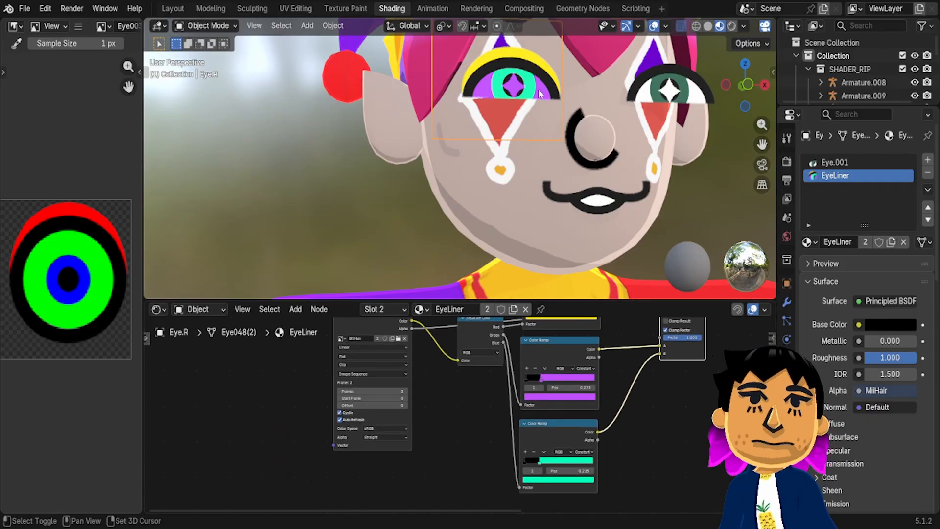
mouse_move(538, 89)
middle_mouse_down("shift")
mouse_move(539, 220)
mouse_move(538, 64)
mouse_move(539, 94)
middle_mouse_up("shift")
middle_click_drag(538, 89, 538, 1, "shift")
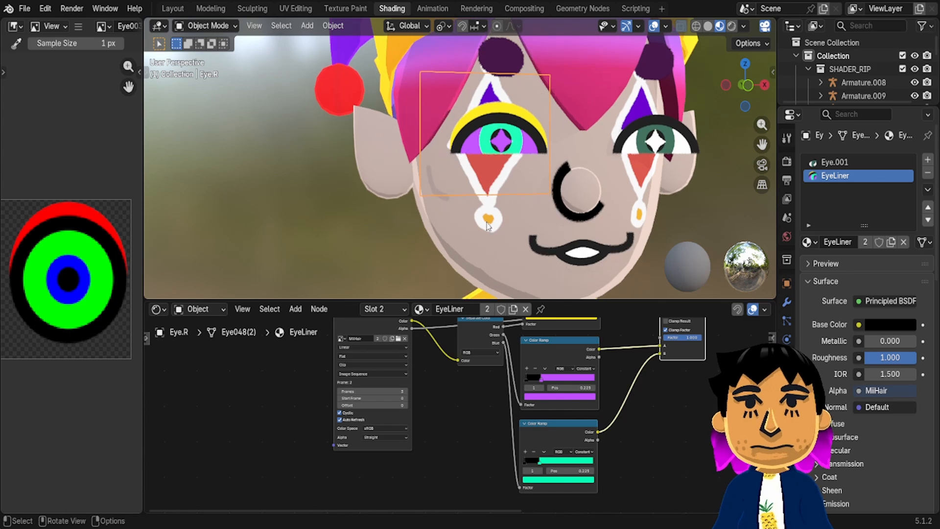
scroll(531, 127, "up", 3)
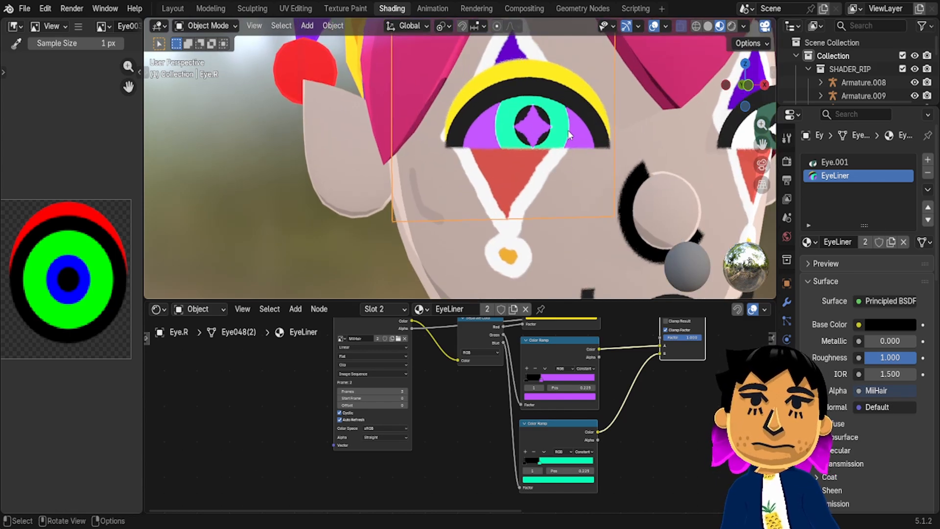
Examine how the EyeLiner material's yellow, purple and green Color Ramp nodes connect to the Add nodes
middle_click_drag(583, 386, 585, 459)
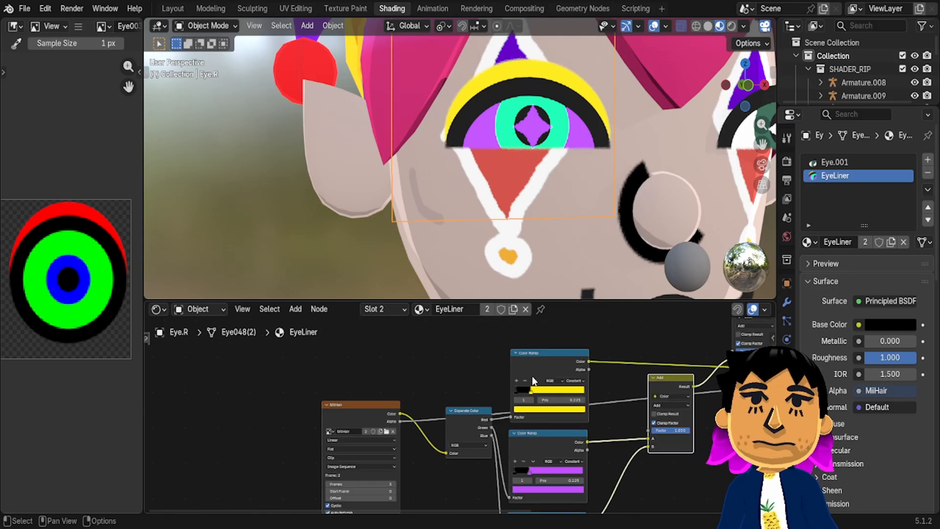
middle_click_drag(553, 365, 542, 322)
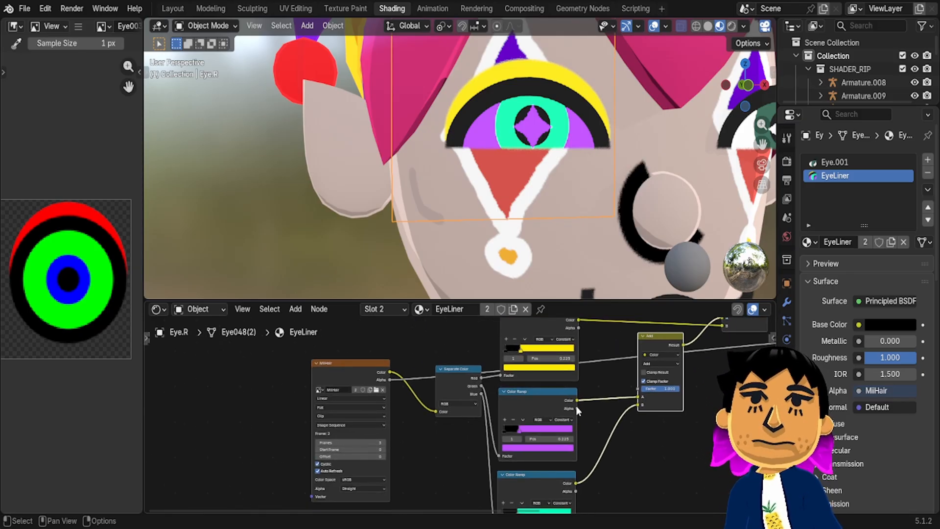
middle_click_drag(576, 410, 576, 379)
scroll(576, 407, "right", 1)
scroll(576, 406, "right", 3)
scroll(576, 406, "up", 2)
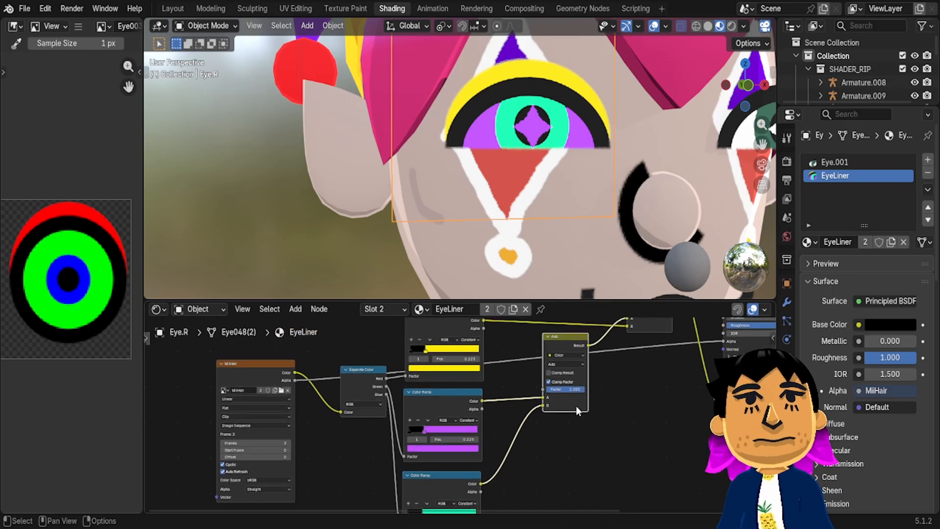
scroll(509, 408, "up", 2)
scroll(509, 408, "right", 1)
scroll(509, 408, "left", 1)
scroll(509, 408, "down", 1)
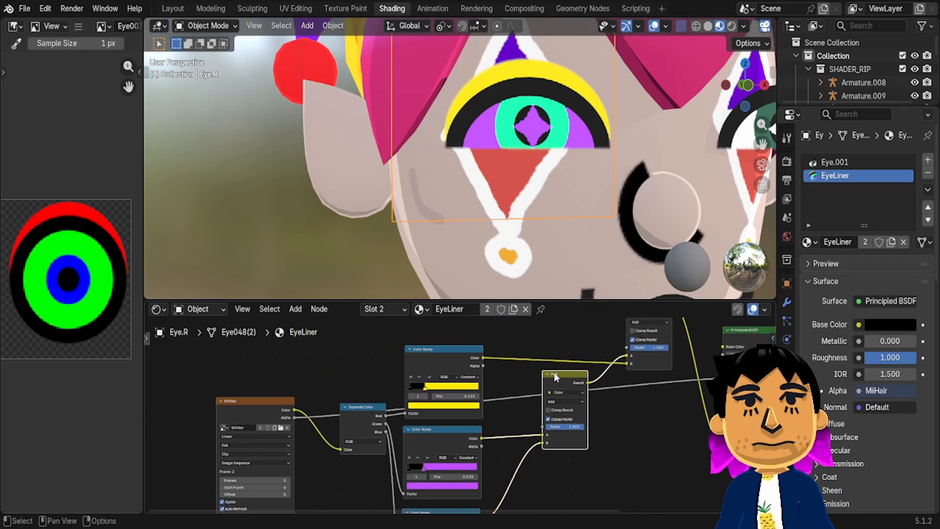
Select the final Add node in the EyeLiner material and trace its inputs back to the color ramps
scroll(665, 417, "right", 2)
scroll(665, 417, "up", 1)
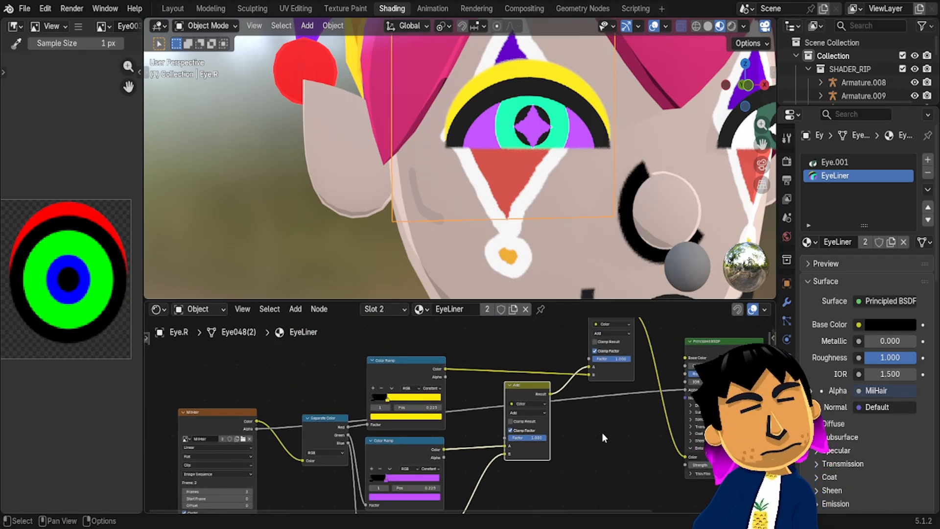
scroll(602, 432, "up", 2)
scroll(602, 433, "right", 1)
left_click(595, 349)
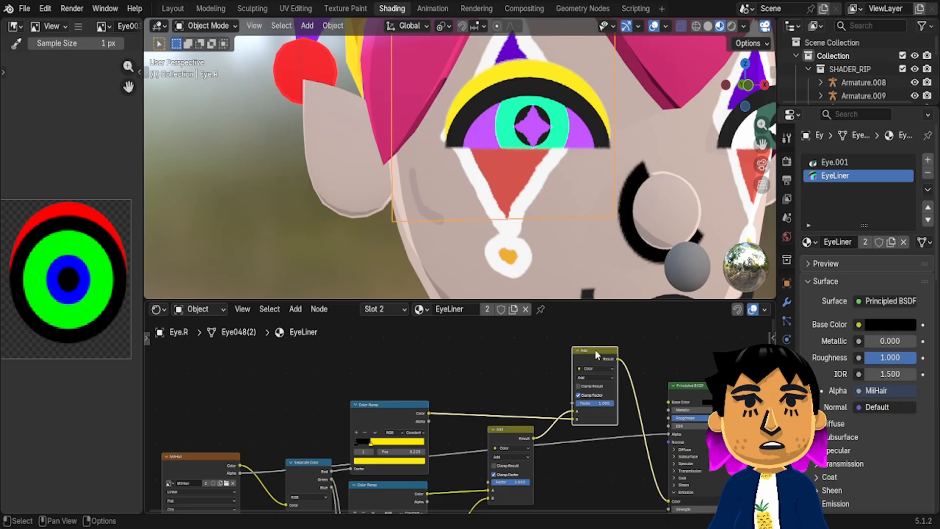
scroll(574, 443, "down", 2)
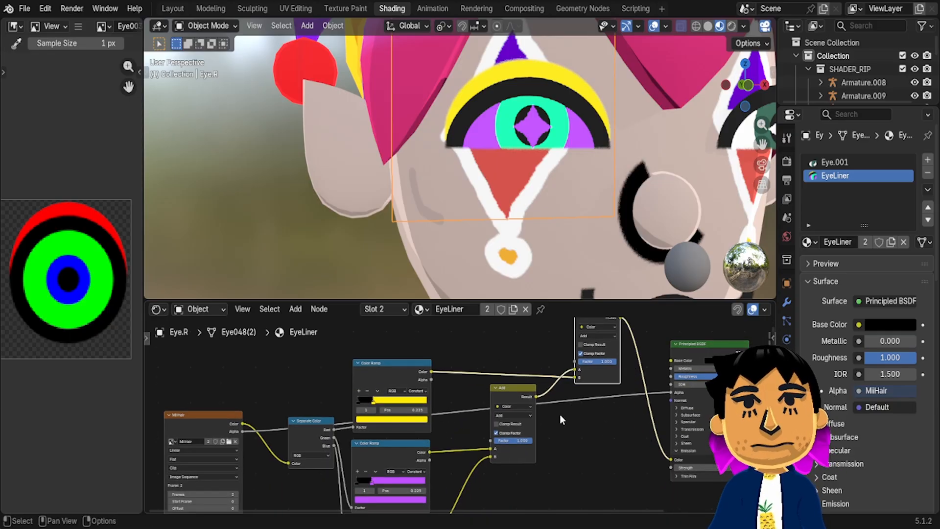
scroll(561, 419, "left", 8)
scroll(559, 376, "down", 2)
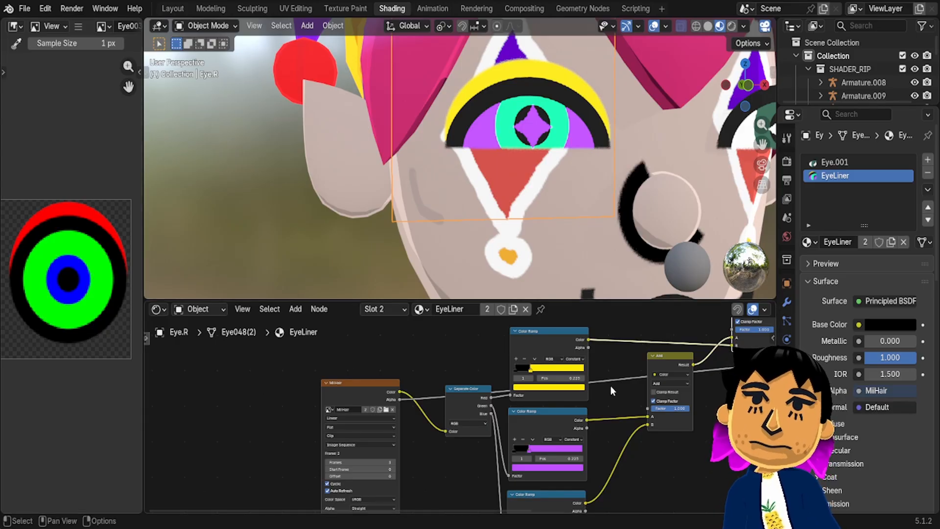
Follow the EyeLiner links to the Principled BSDF, select that node and trace its Alpha input back to the MiiHair texture
middle_click_drag(628, 386, 560, 371)
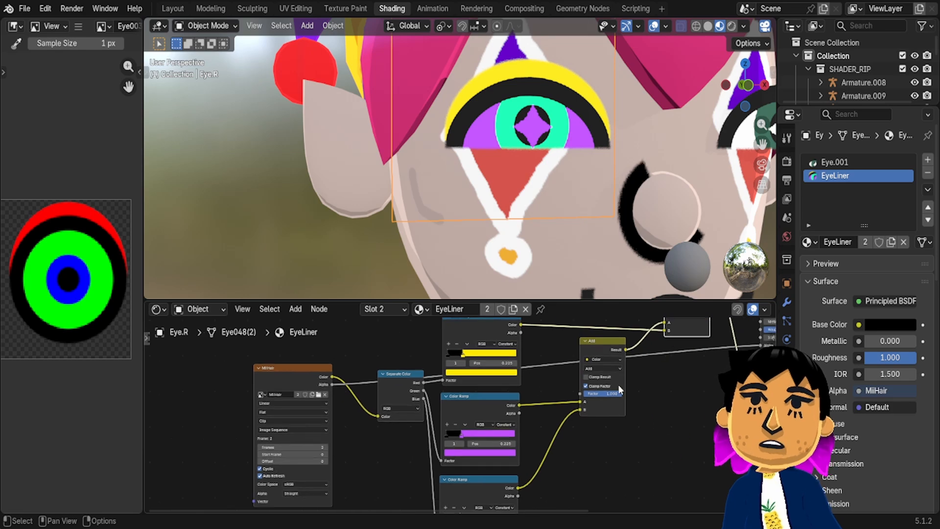
middle_click_drag(643, 396, 578, 444)
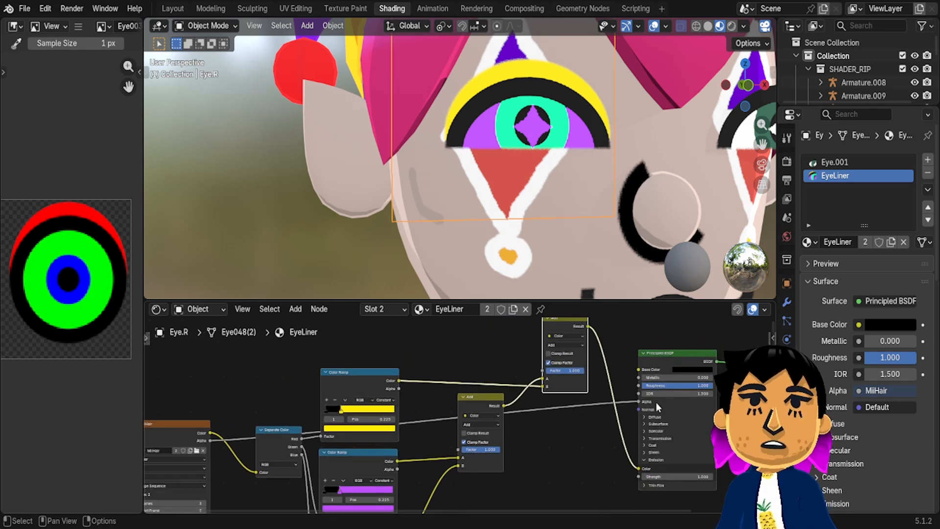
scroll(606, 345, "up", 2)
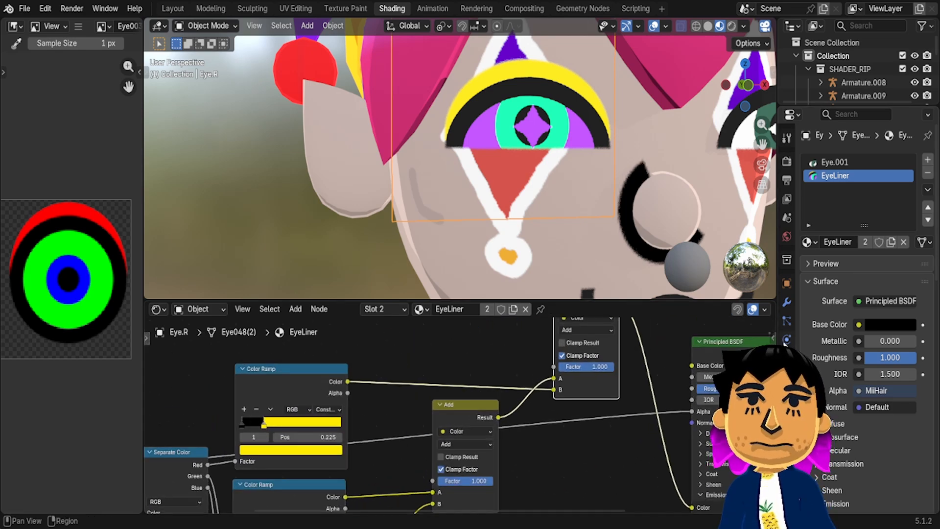
middle_click_drag(765, 353, 813, 326)
left_click(675, 345)
scroll(675, 345, "down", 3)
scroll(676, 346, "down", 2)
middle_click_drag(336, 441, 381, 411)
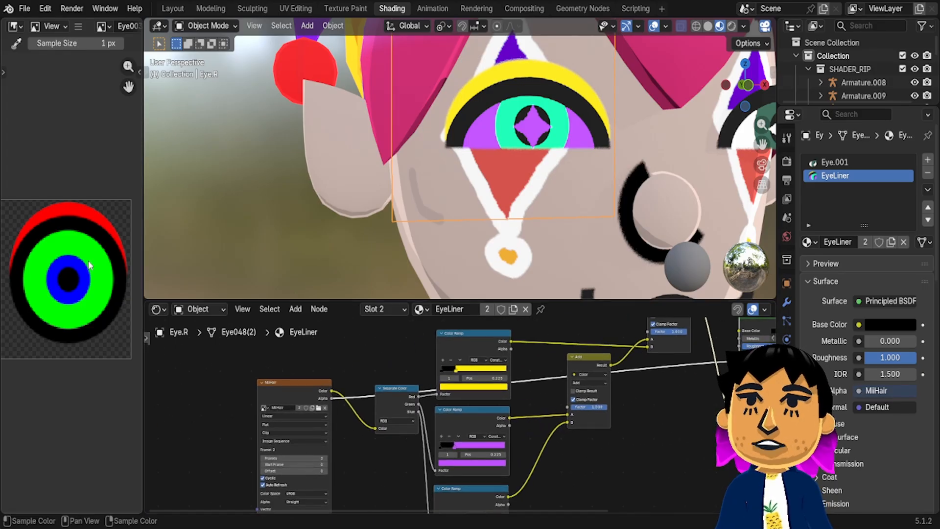
Follow the EyeLiner node chain from the Principled BSDF to the Material Output and review the whole tree
middle_click_drag(89, 265, 139, 264)
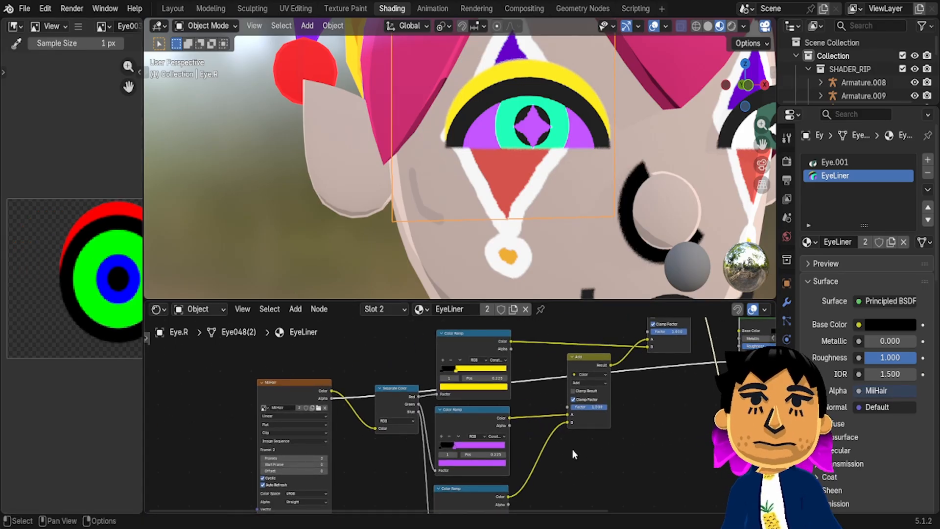
middle_click_drag(572, 450, 440, 440)
scroll(572, 449, "up", 3)
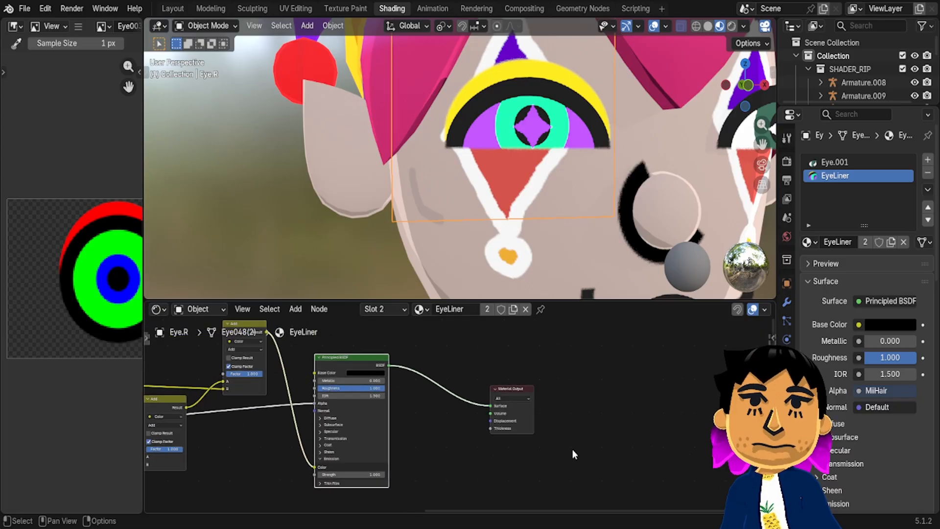
scroll(561, 368, "down", 5)
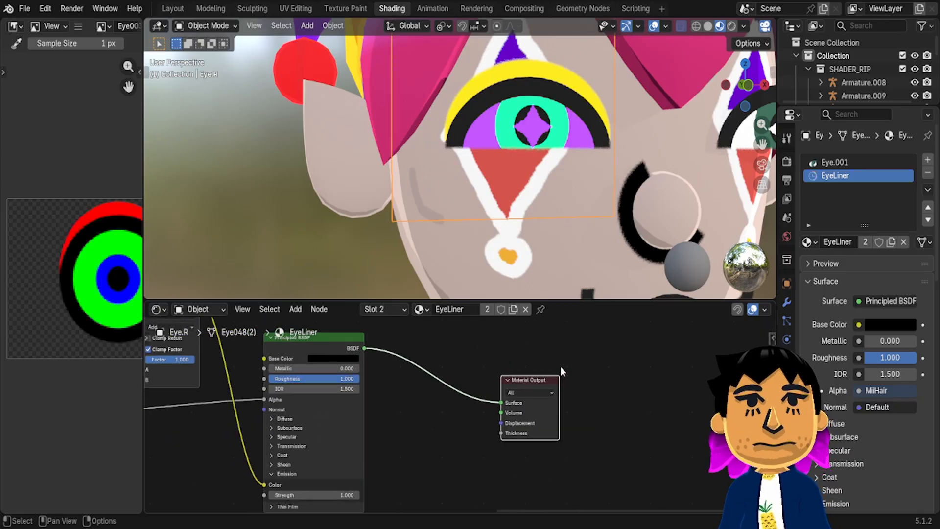
middle_click_drag(561, 367, 567, 368)
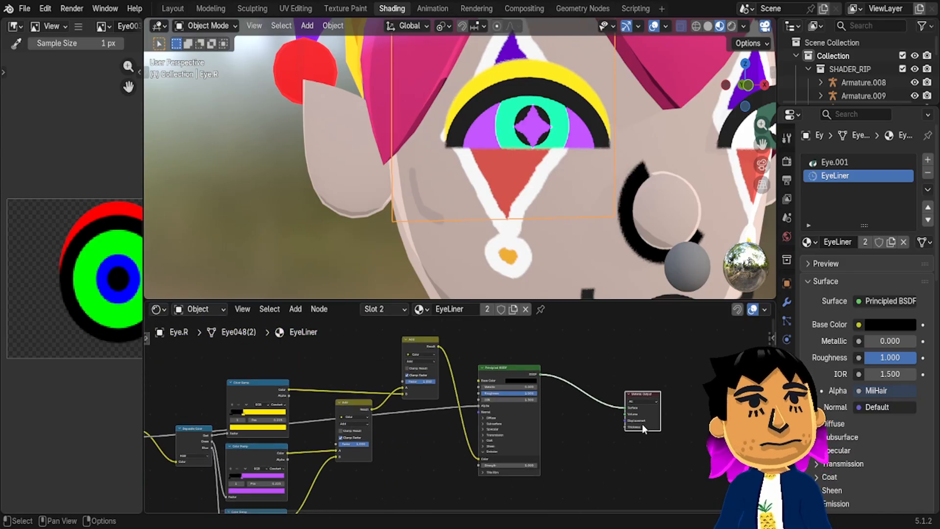
Assign the Eye.001 material back to the Eye.R mesh and return to Object Mode
left_click(850, 162)
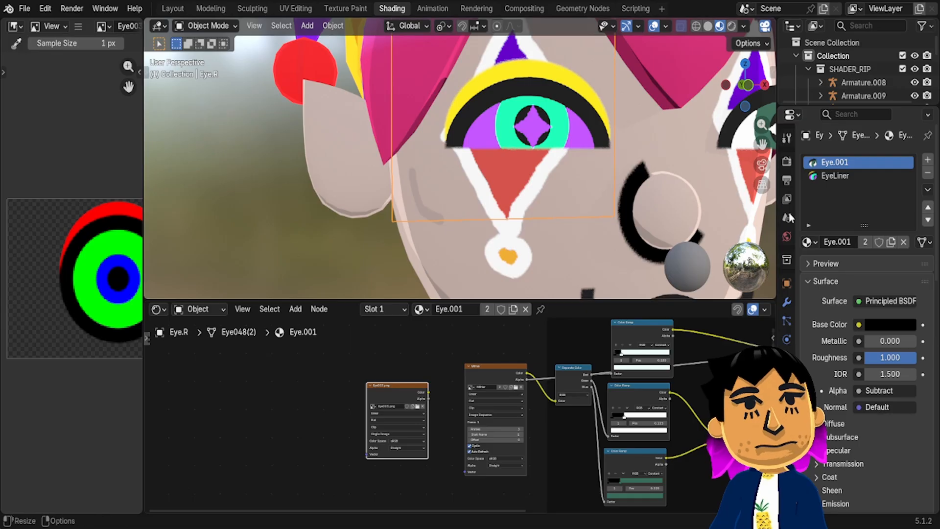
key("Tab")
left_click(834, 262)
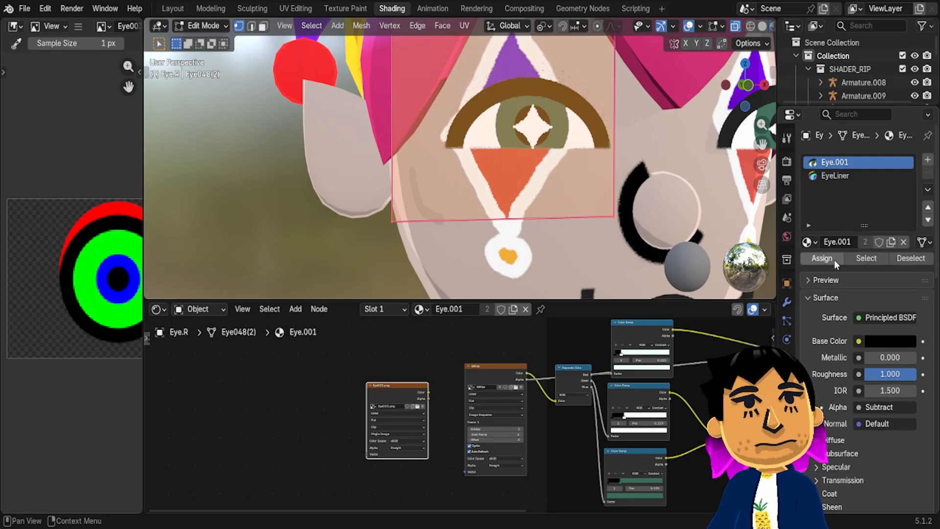
key("Tab")
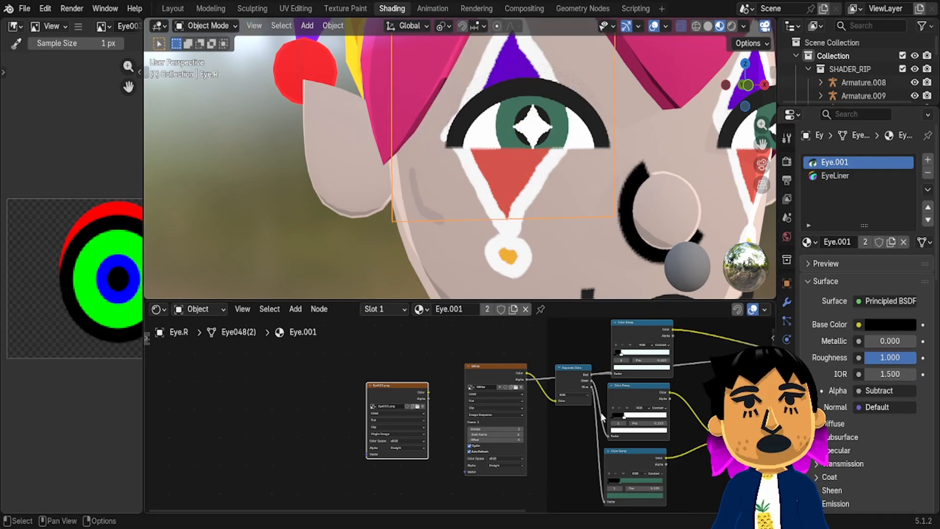
Select the first Color Ramp and the Subtract node in the Eye.001 material and trace their links to the Principled BSDF's Alpha
scroll(567, 380, "up", 5)
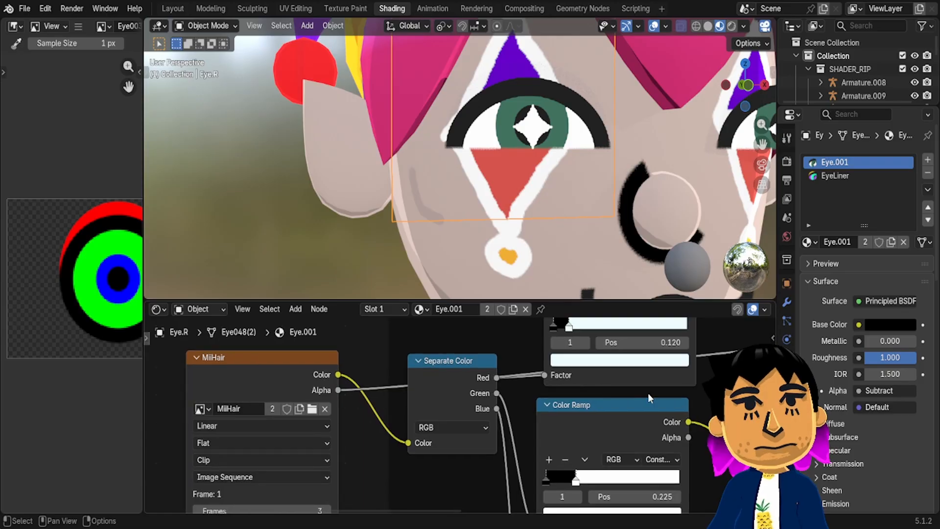
middle_click_drag(648, 392, 549, 477)
left_click(555, 342)
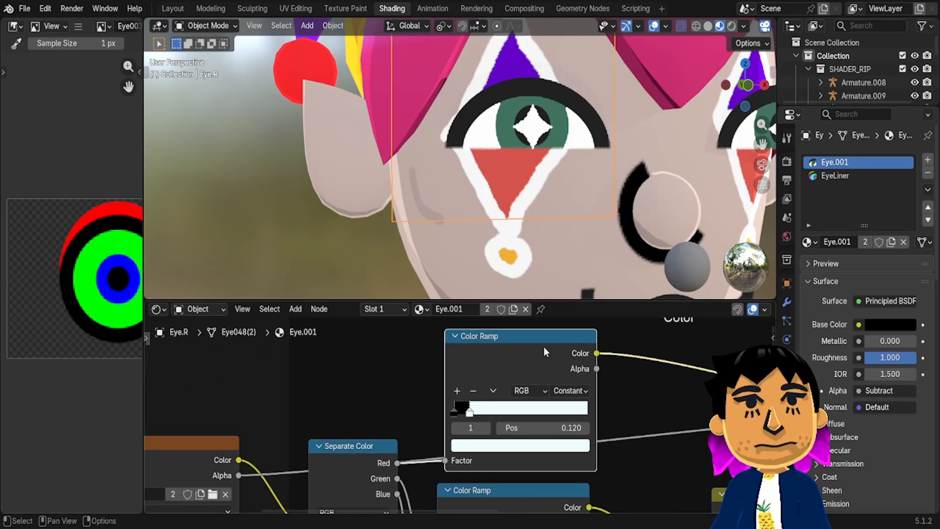
middle_click_drag(638, 383, 267, 399)
left_click(624, 368)
middle_click_drag(552, 370, 627, 360)
scroll(552, 370, "down", 1)
middle_click_drag(679, 401, 526, 401)
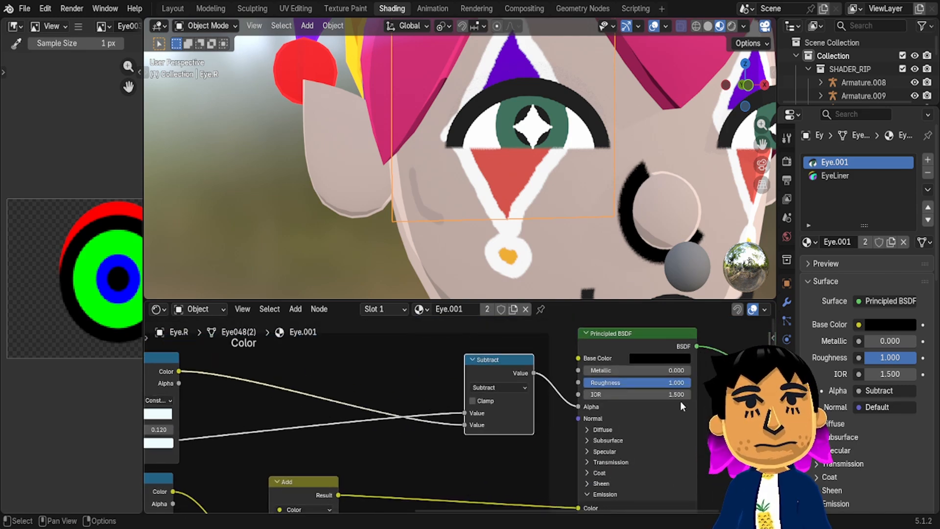
Select the Mouth mesh on the face and preview its Mouth002.png image texture node
scroll(549, 190, "down", 4)
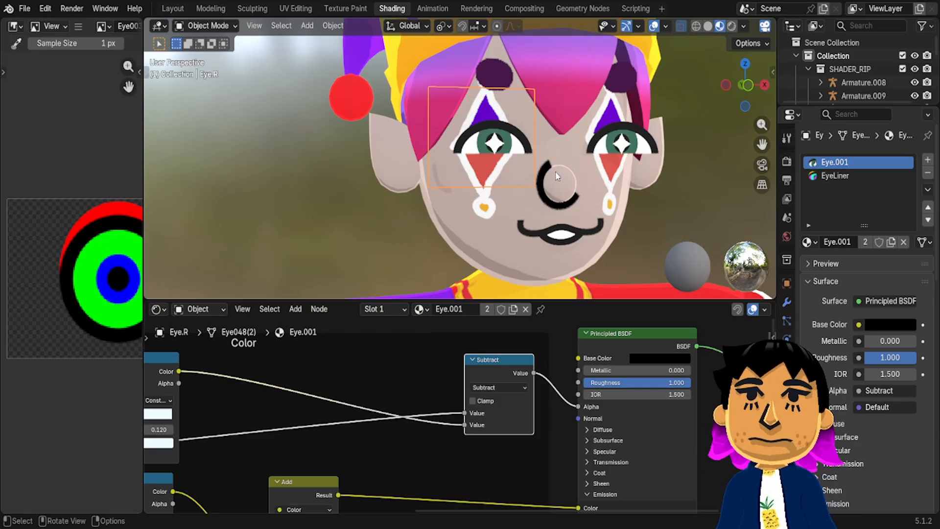
left_click(561, 227)
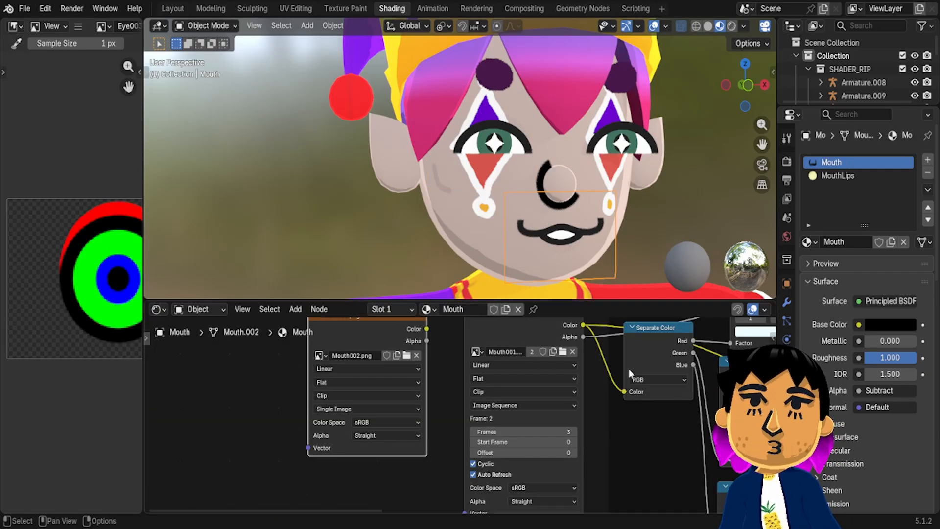
scroll(628, 369, "down", 3)
middle_click_drag(709, 395, 644, 444)
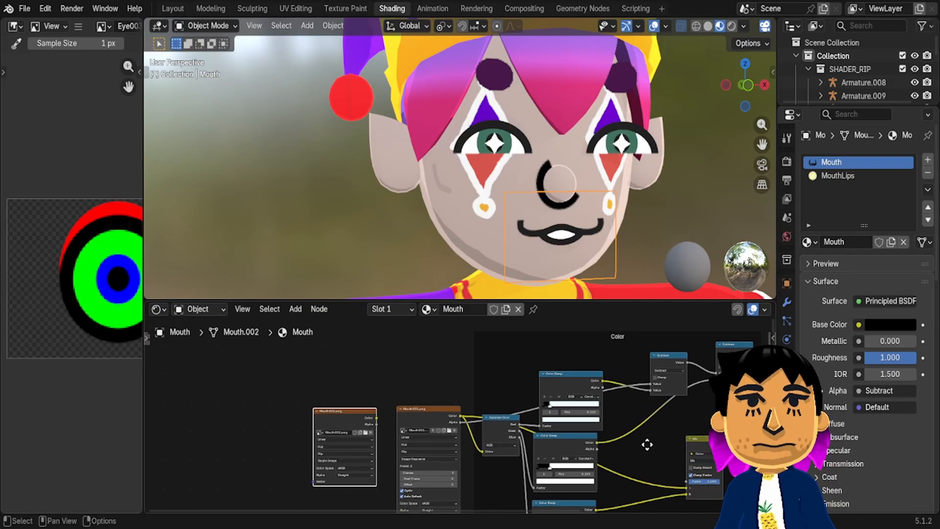
middle_click_drag(530, 392, 772, 290)
middle_click_drag(613, 386, 583, 456)
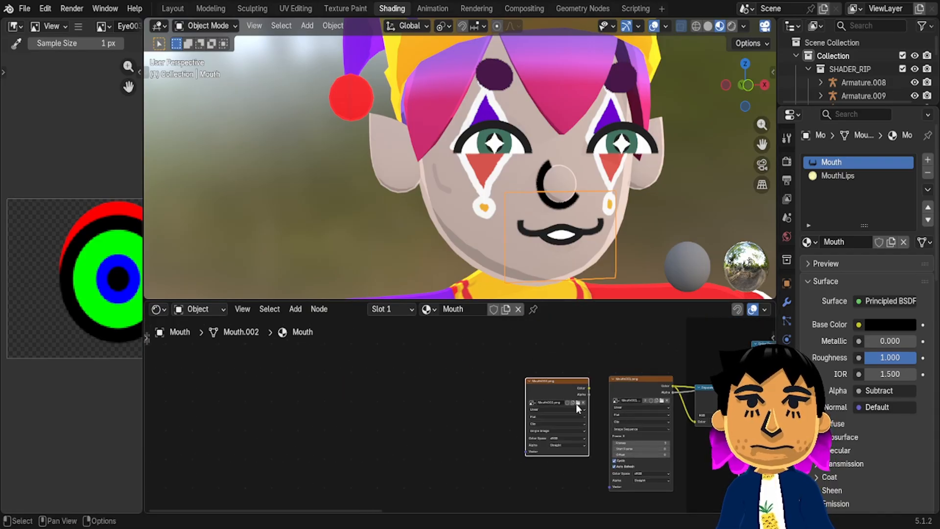
left_click(555, 381)
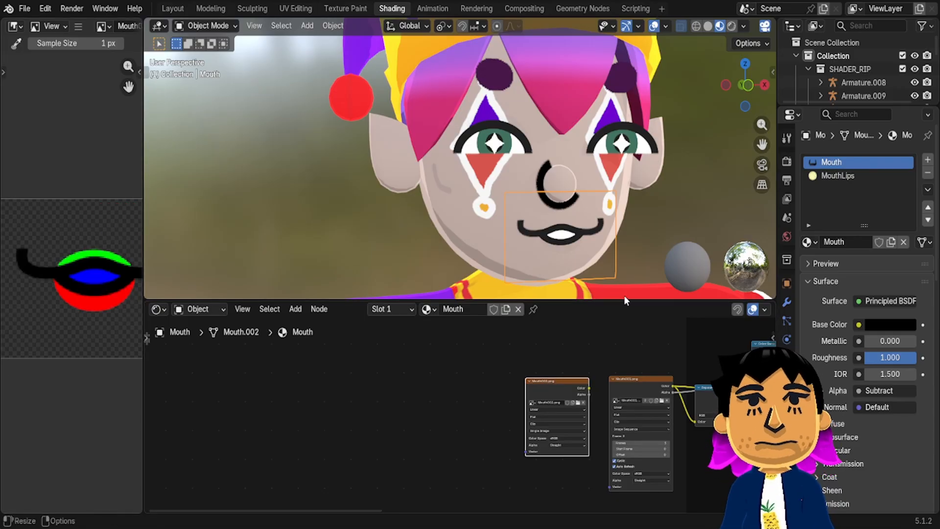
Review the Mouth material's node tree and compare the mouth texture with the mouth on the face
scroll(673, 376, "down", 2)
middle_click_drag(673, 376, 561, 384)
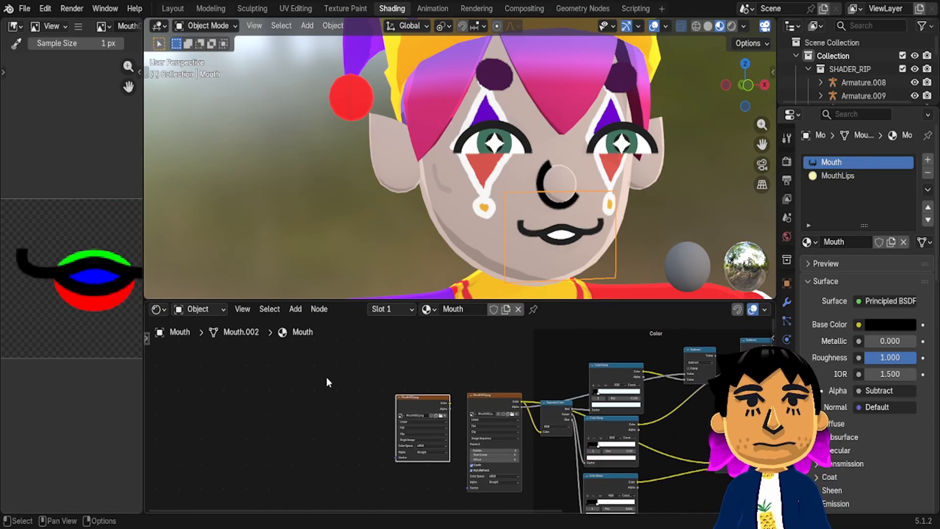
scroll(570, 244, "up", 6)
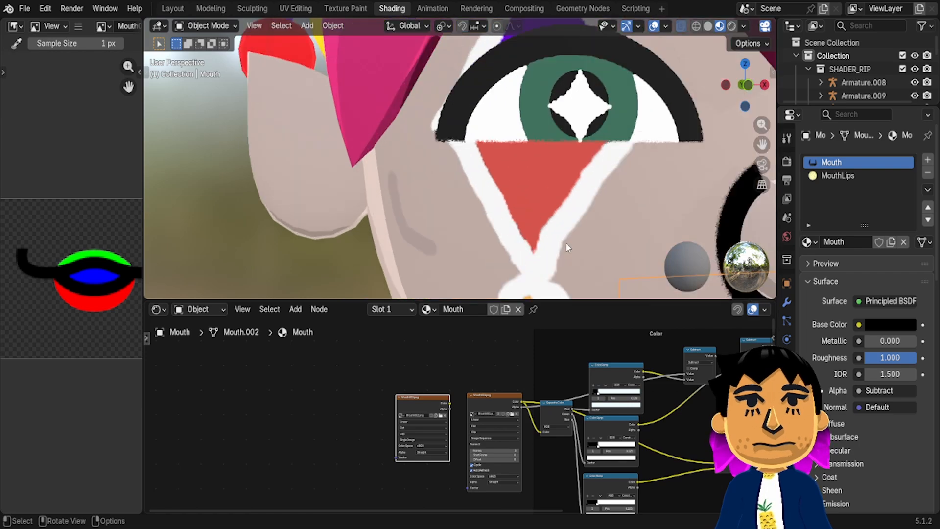
scroll(566, 243, "down", 3)
middle_click_drag(573, 240, 506, 215, "shift")
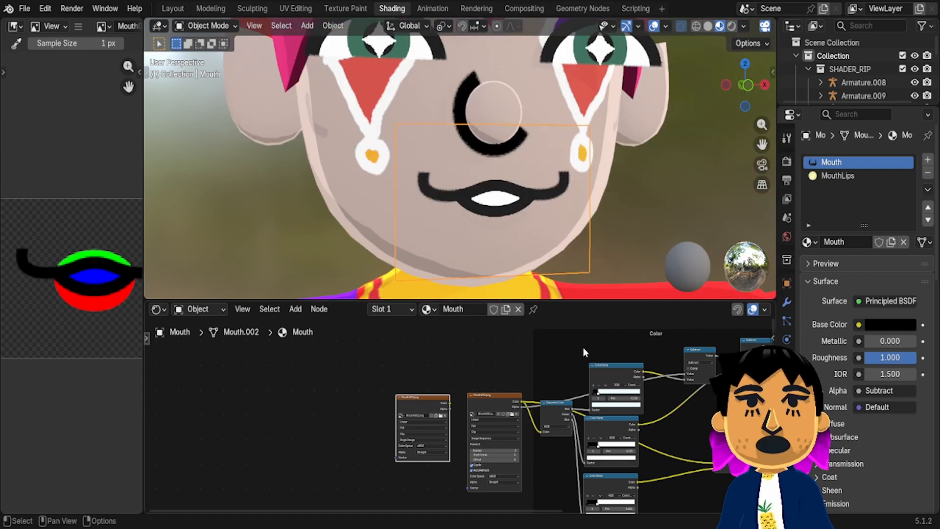
scroll(644, 428, "up", 3)
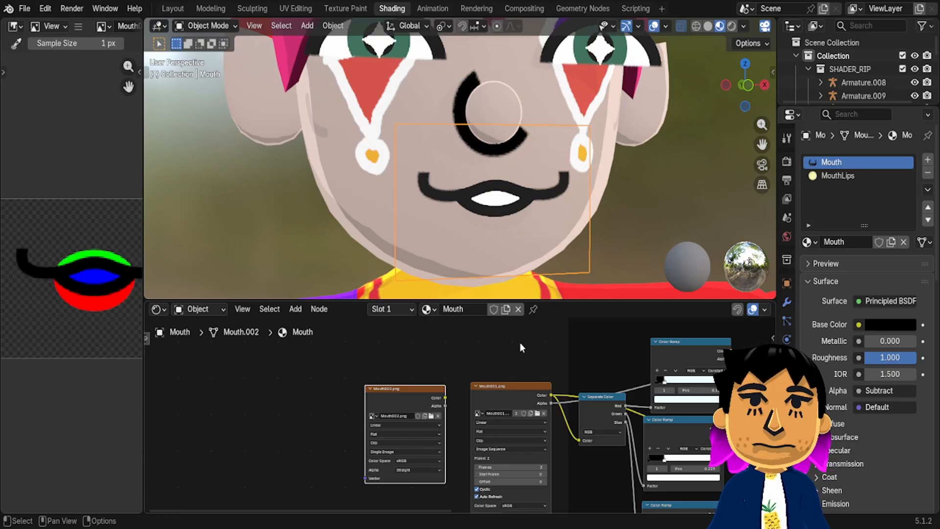
right_click(494, 151, "shift")
middle_click_drag(495, 151, 509, 183, "shift")
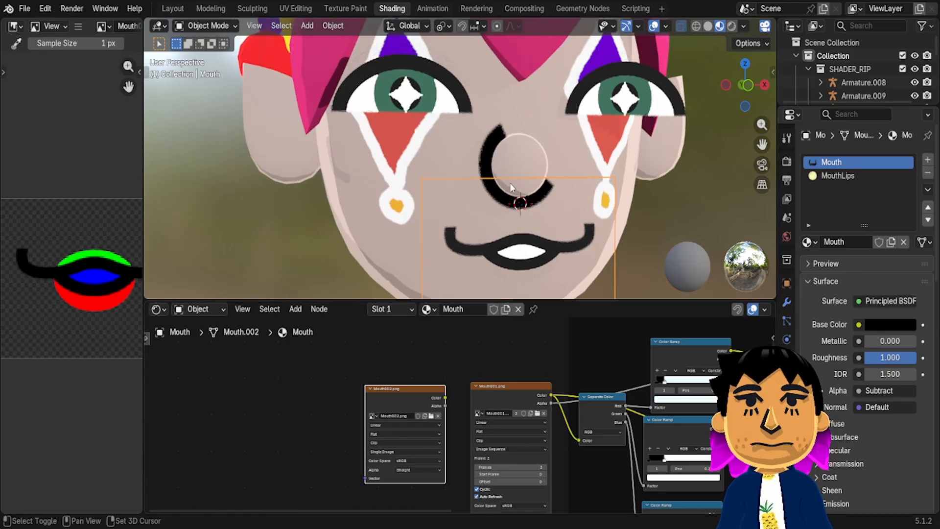
middle_click_drag(536, 376, 551, 370)
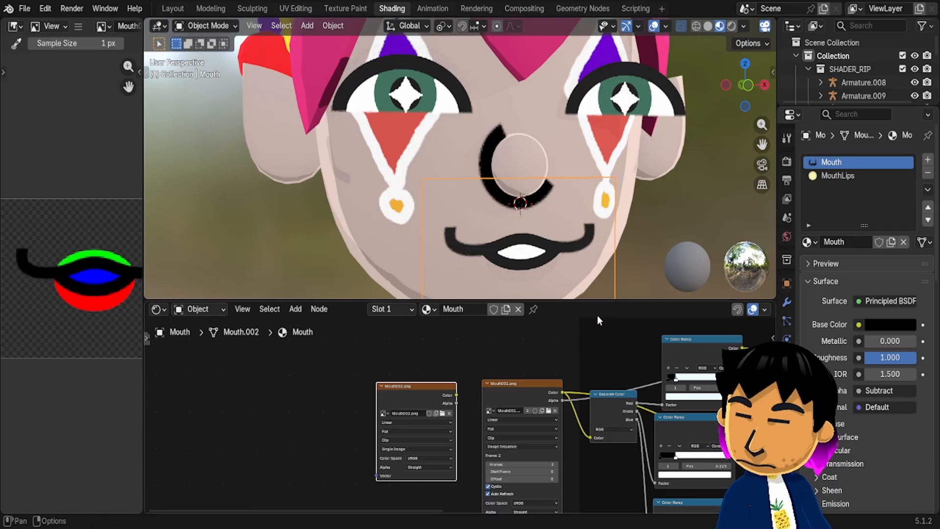
Select the Eye.R mesh and preview the Eye003.png image texture node in its Eye.001 material
left_click(415, 107)
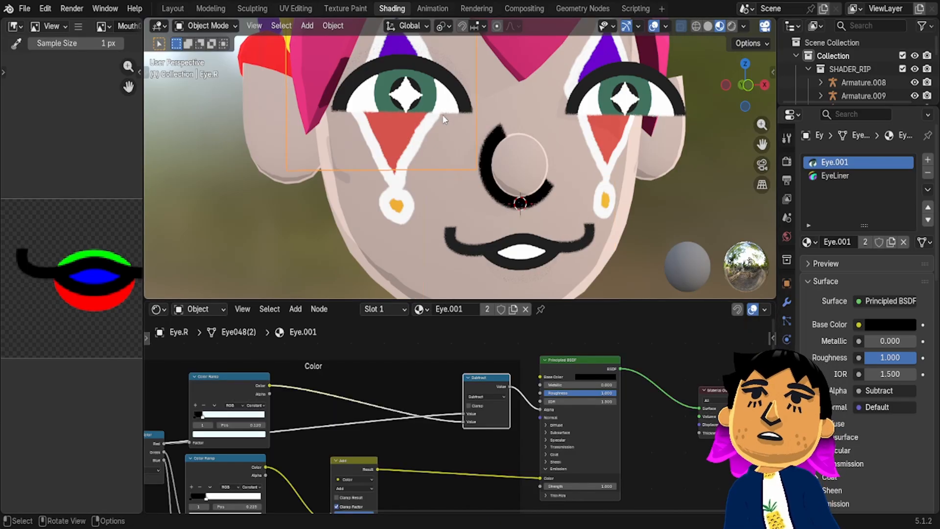
middle_click_drag(355, 430, 762, 470)
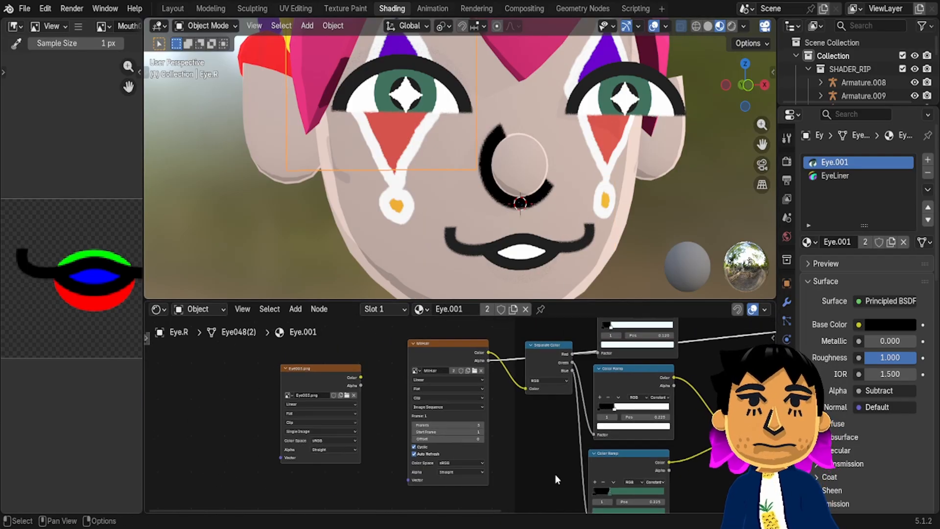
middle_click_drag(478, 443, 459, 505, "shift")
scroll(630, 415, "up", 4)
scroll(632, 415, "up", 3)
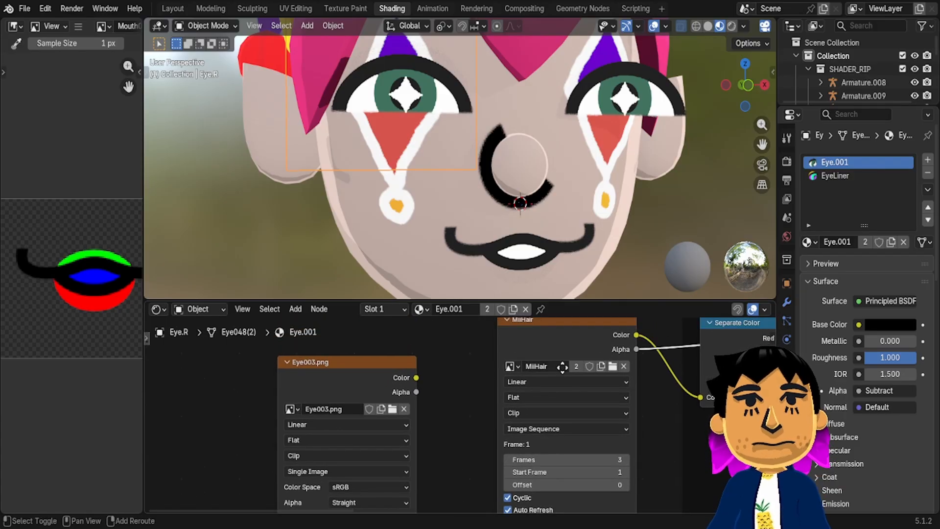
middle_click_drag(562, 366, 516, 340, "shift")
left_click(515, 340)
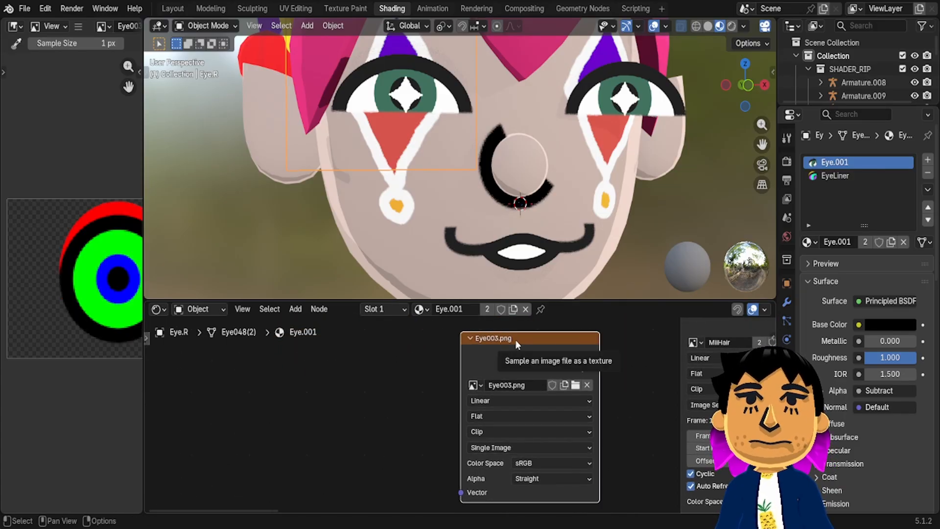
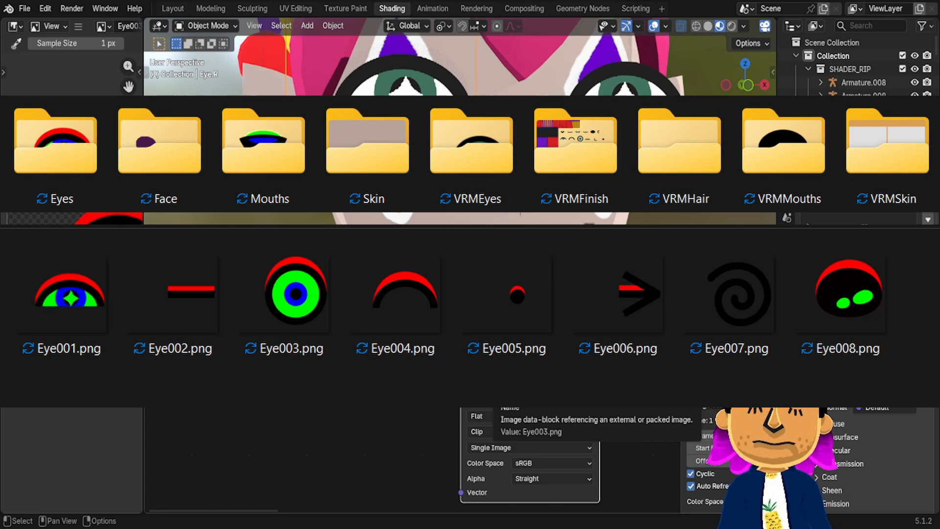
Change the Eye003.png texture node's source to Image Sequence and examine its frame settings
middle_click_drag(640, 369, 668, 372, "shift")
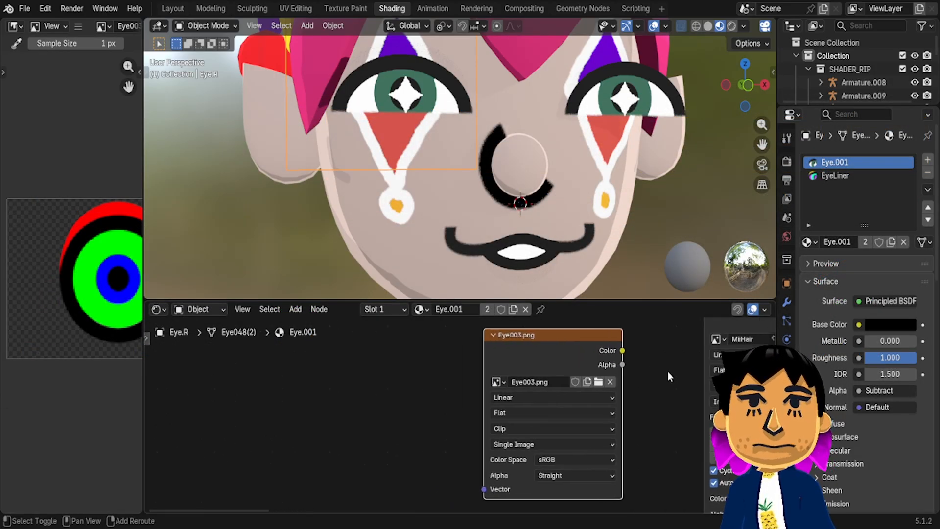
left_click(532, 442)
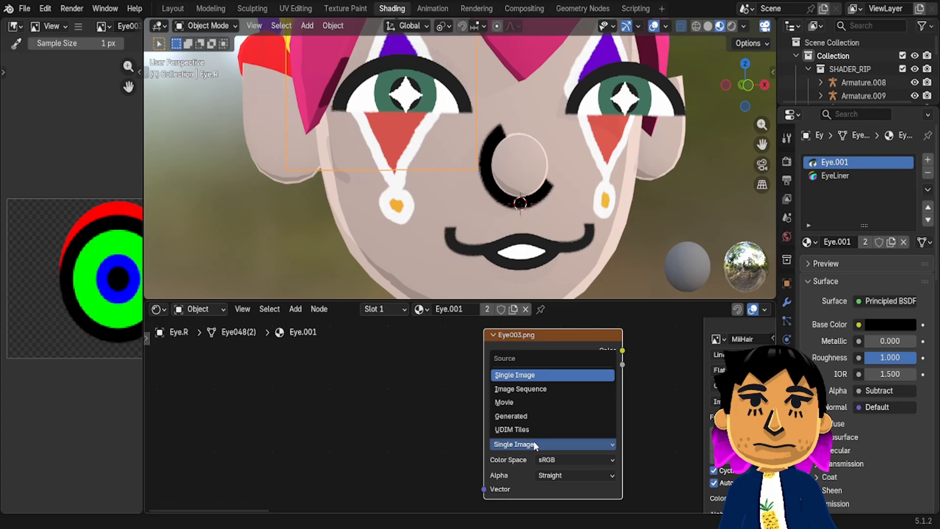
left_click(519, 389)
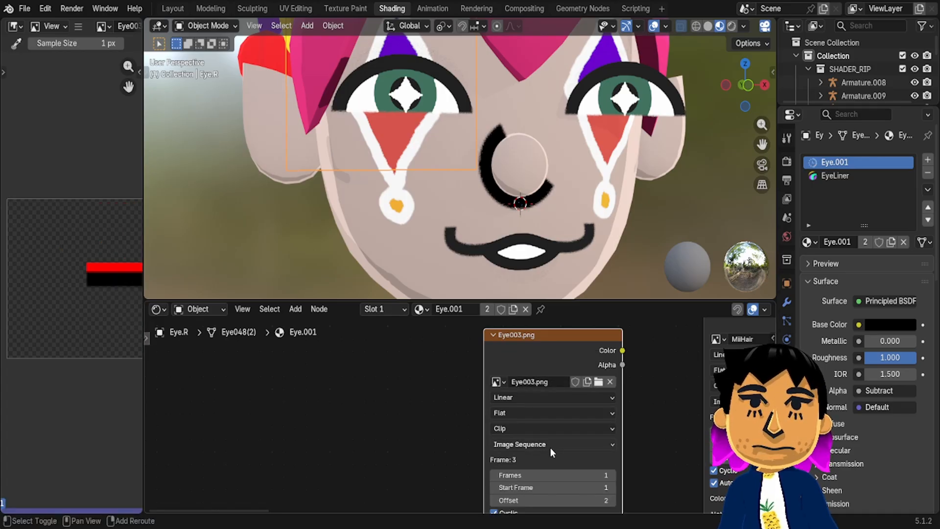
scroll(550, 447, "down", 3, "shift")
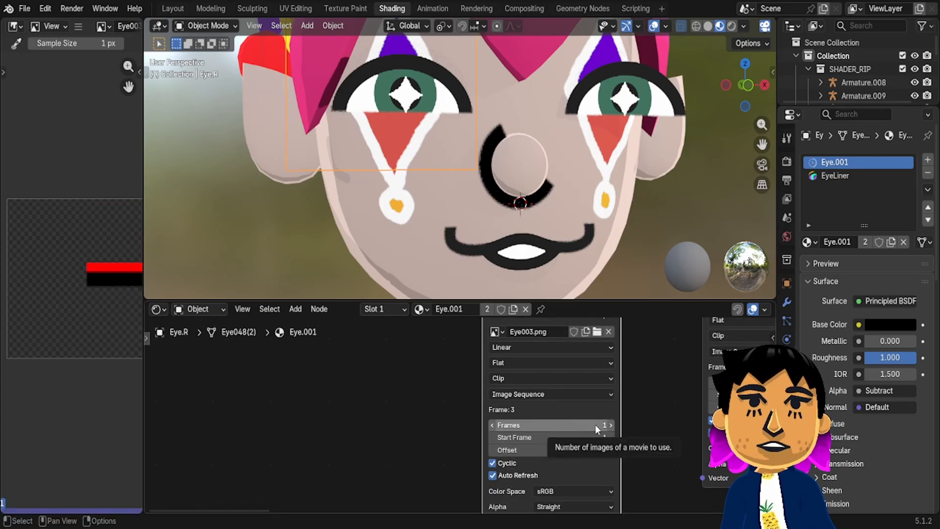
middle_click_drag(646, 418, 621, 408)
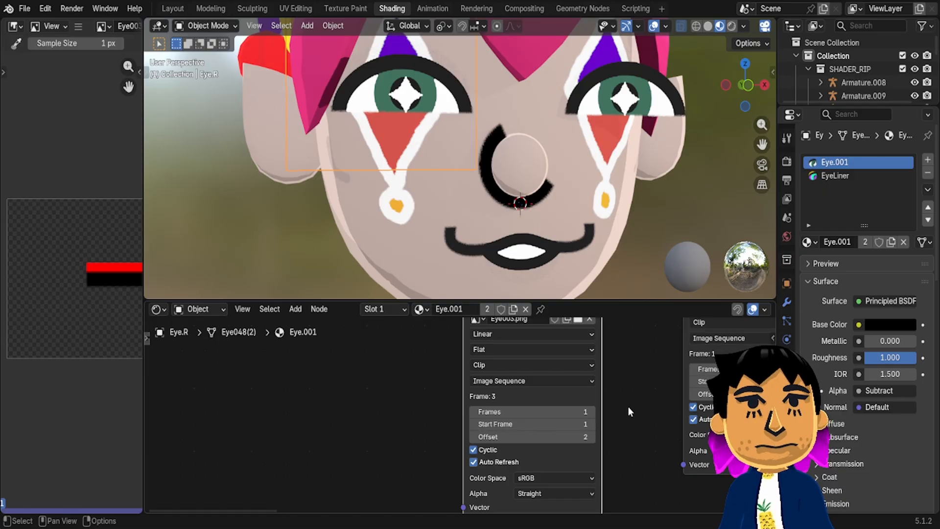
Raise the MiiHair image sequence's Offset to 2 and lower it back to 0 to cycle the eye textures
middle_click_drag(659, 394, 516, 448)
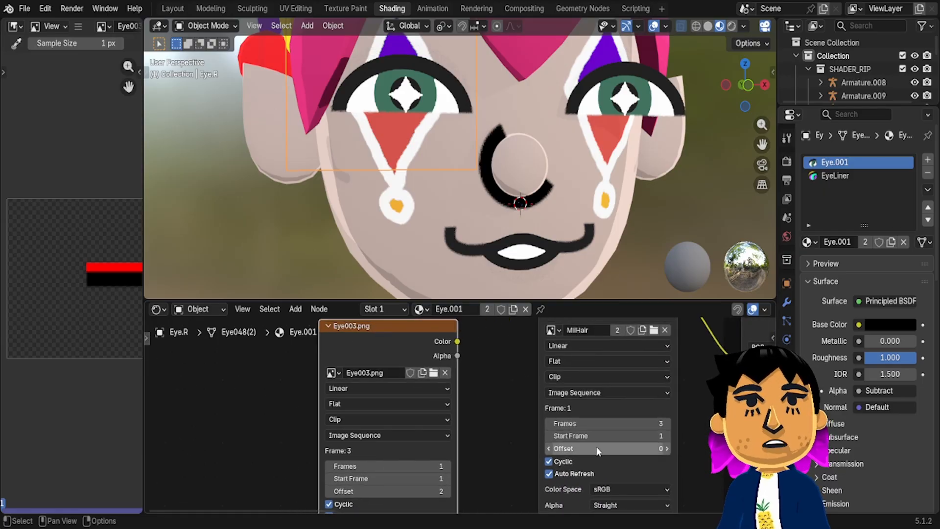
left_click(666, 454)
left_click(666, 453)
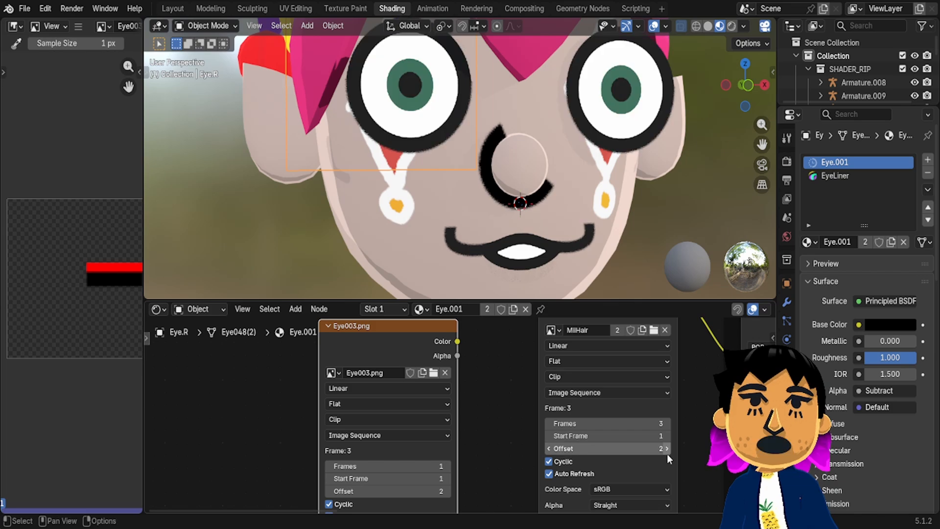
left_click(549, 448)
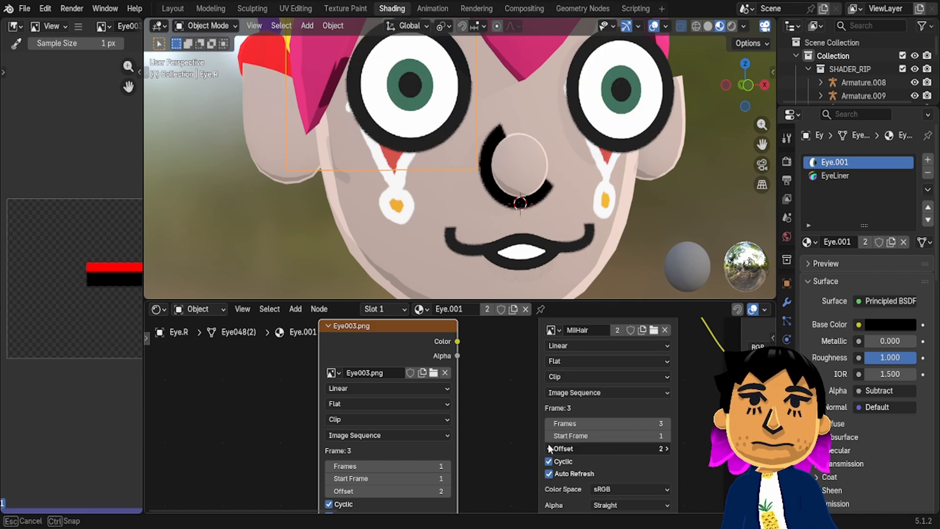
left_click(549, 448)
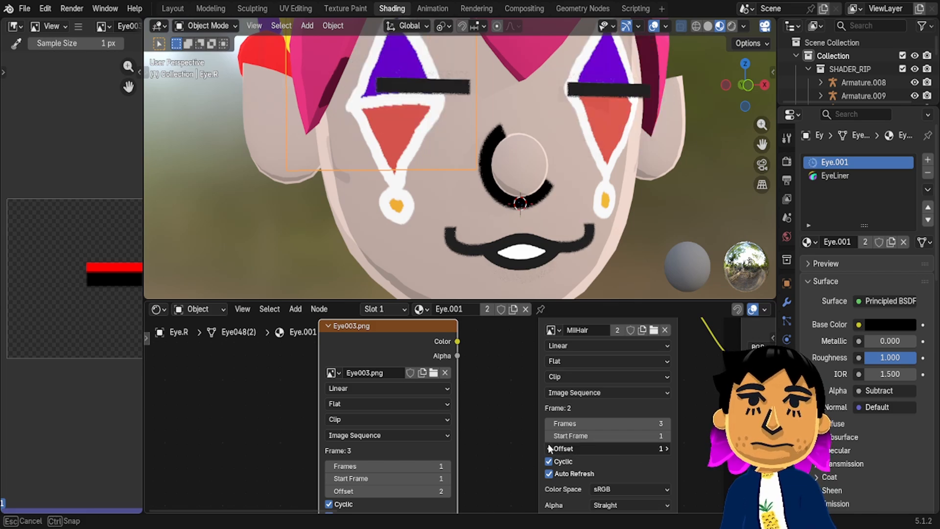
Change the MiiHair sequence's Offset to 1 and -1 to preview other eye frames, and restore it to 0
left_click(665, 448)
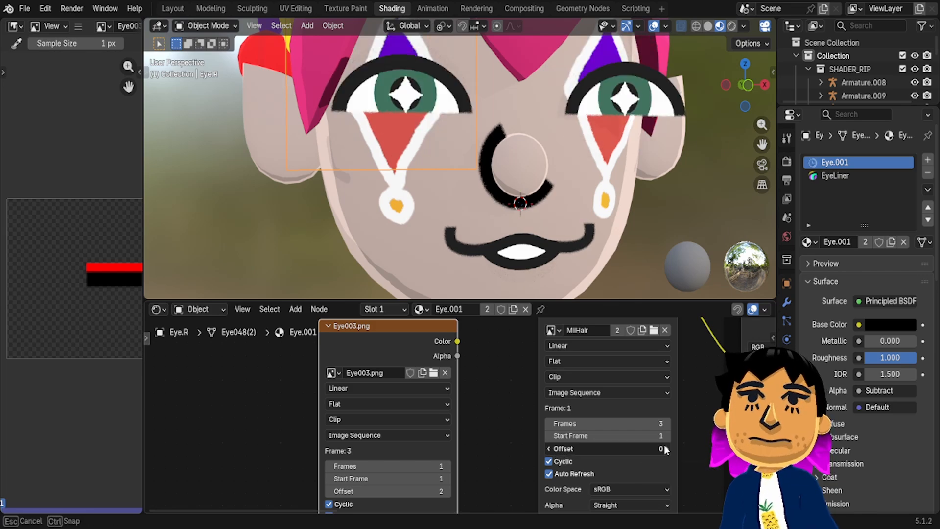
left_click(589, 450)
left_click(529, 445)
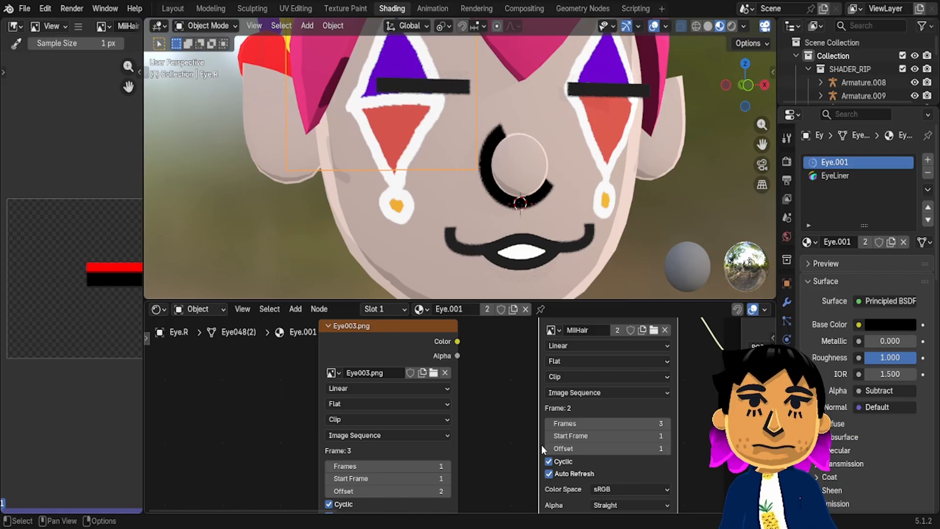
left_click(548, 449)
left_click(548, 448)
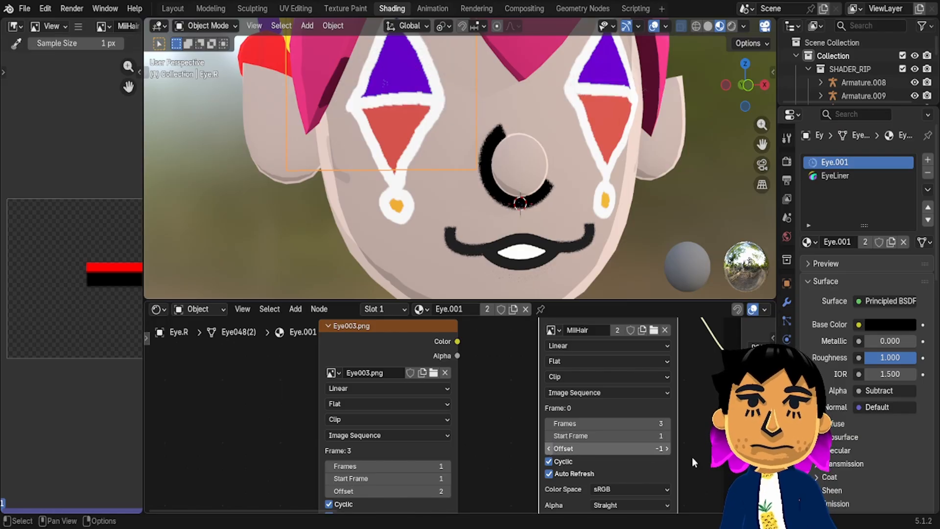
left_click(666, 449)
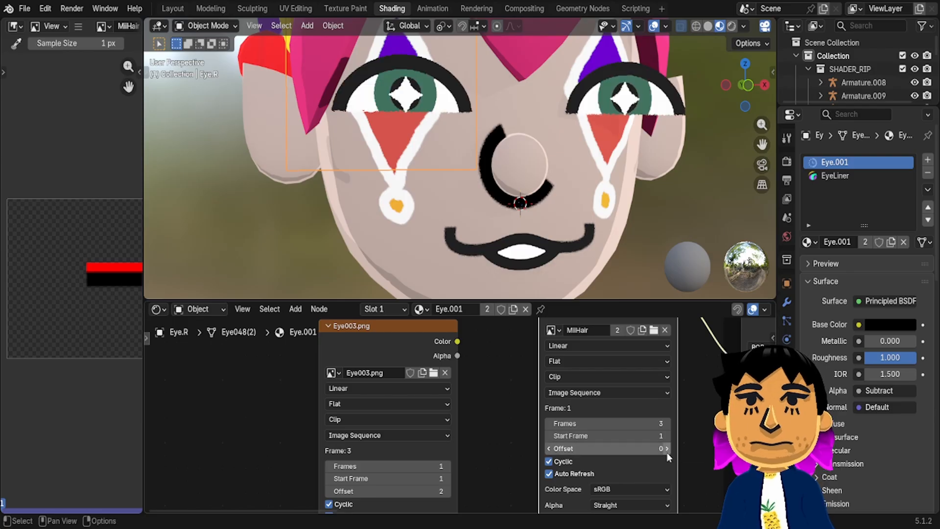
Select the Mouth mesh and raise the Mouth001.png image sequence's Offset to 2
left_click(579, 239)
scroll(632, 422, "down", 2)
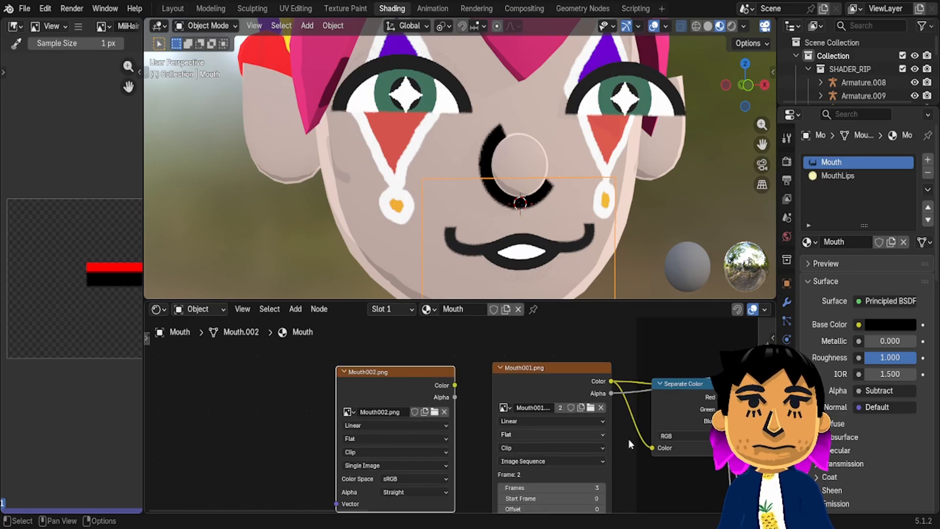
scroll(619, 418, "down", 5, "shift")
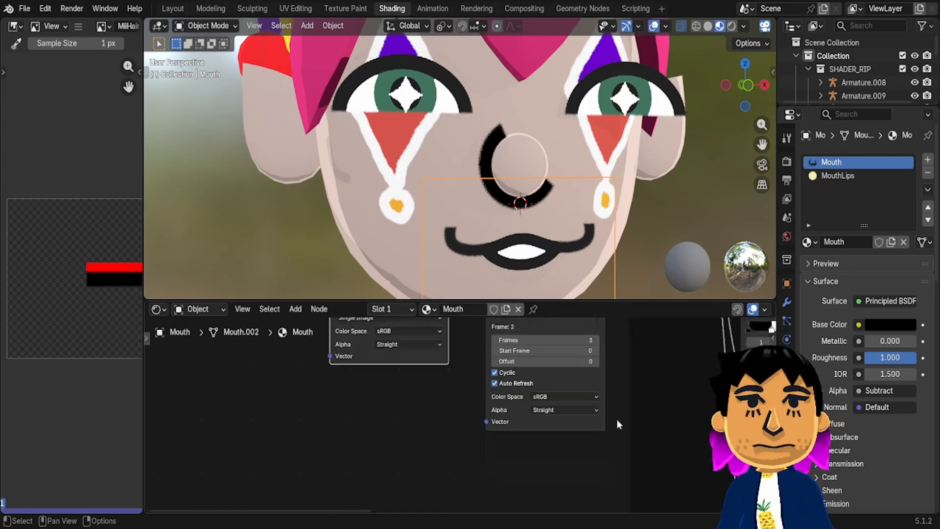
left_click(595, 361)
left_click(595, 360)
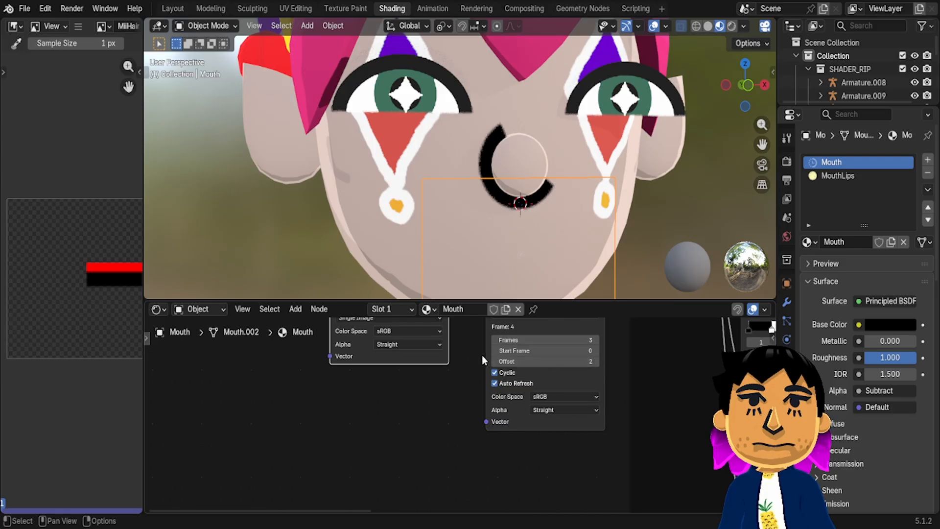
Cycle the mouth shapes down by setting the Mouth001.png sequence's Start Frame to -1 and Offset to -2
left_click(494, 361)
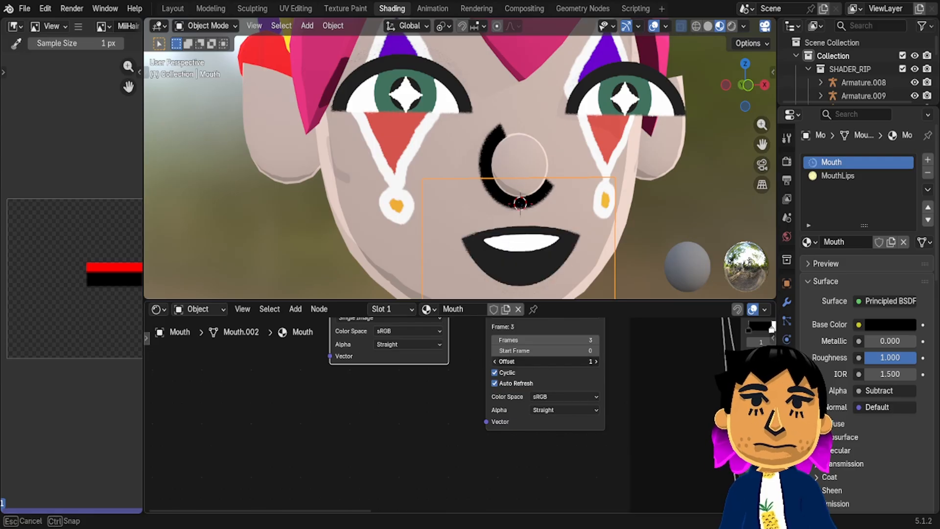
left_click(494, 361)
left_click(494, 361)
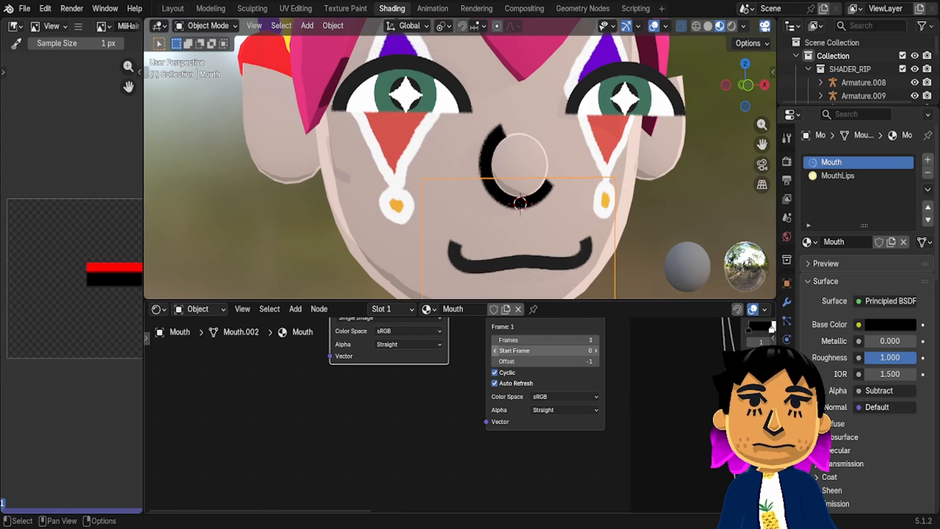
left_click(495, 351)
left_click(496, 361)
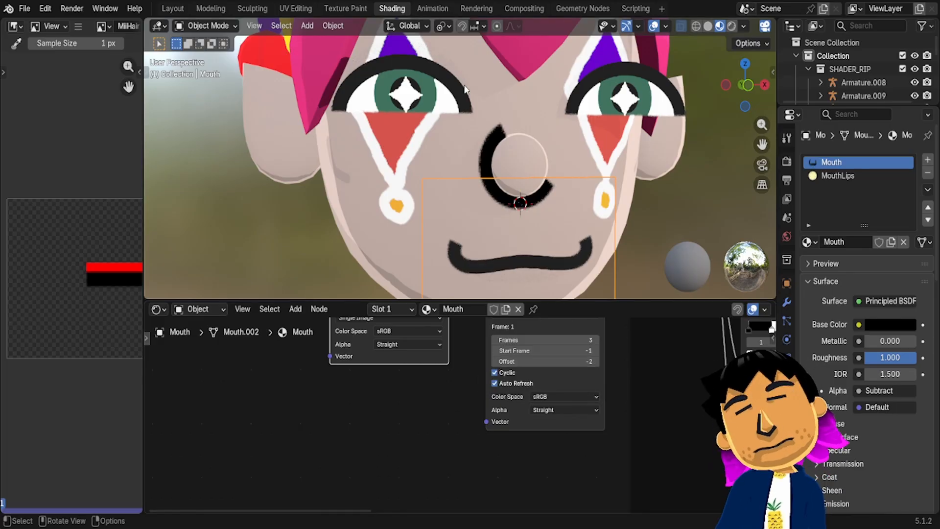
Compare the shaded jester with the rigged jester beside it from the front, in solid and material preview shading
scroll(491, 167, "down", 6)
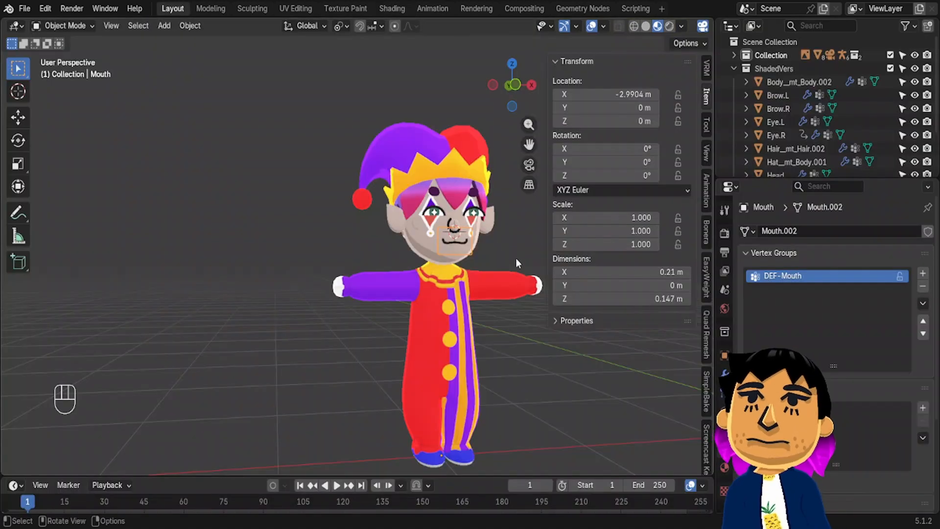
scroll(515, 258, "up", 2)
scroll(455, 249, "down", 3)
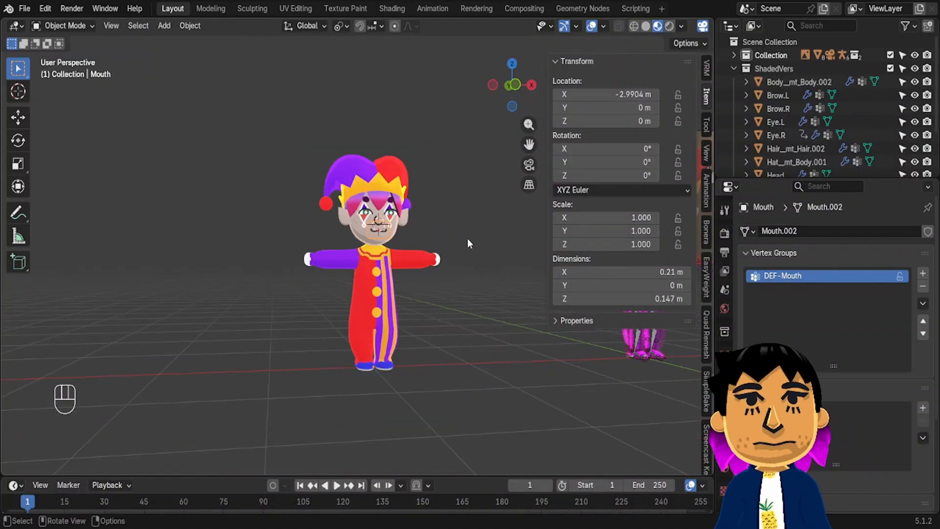
middle_click_drag(463, 228, 444, 227)
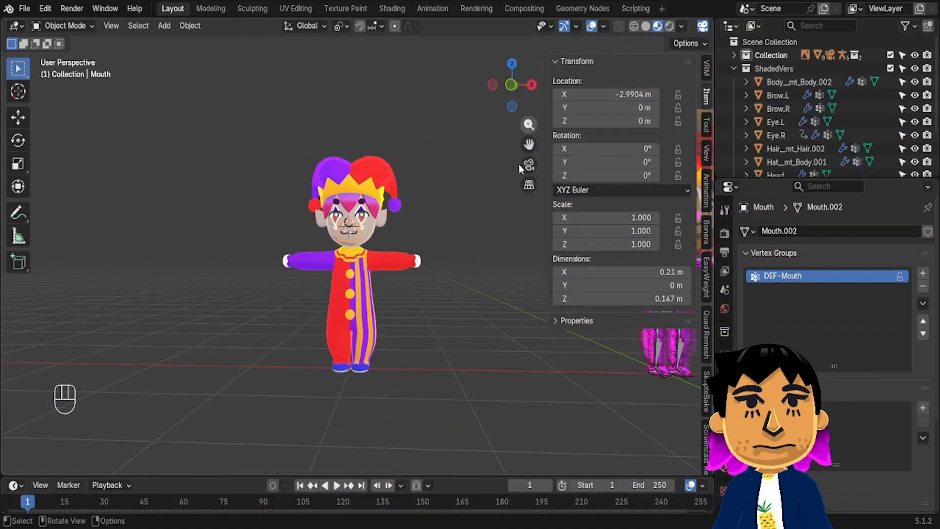
left_click(511, 83)
middle_click_drag(431, 286, 314, 311, "shift")
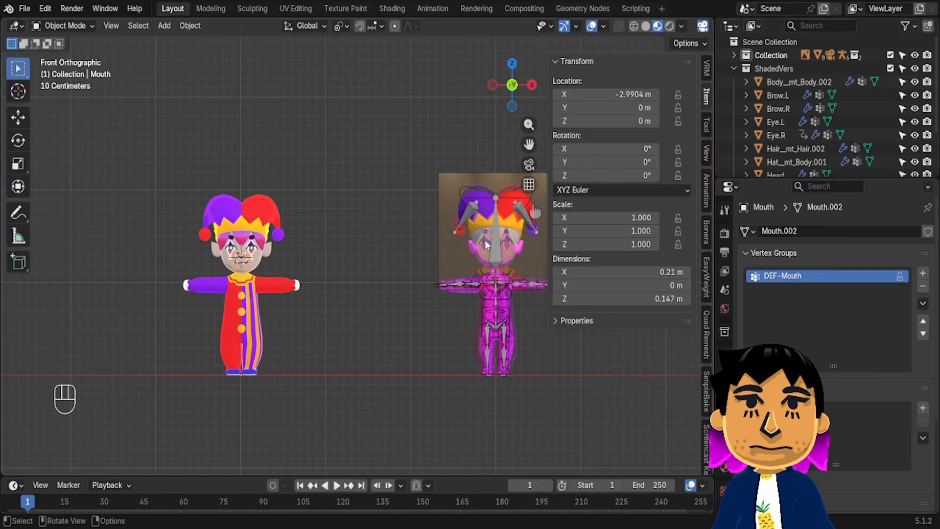
left_click(645, 27)
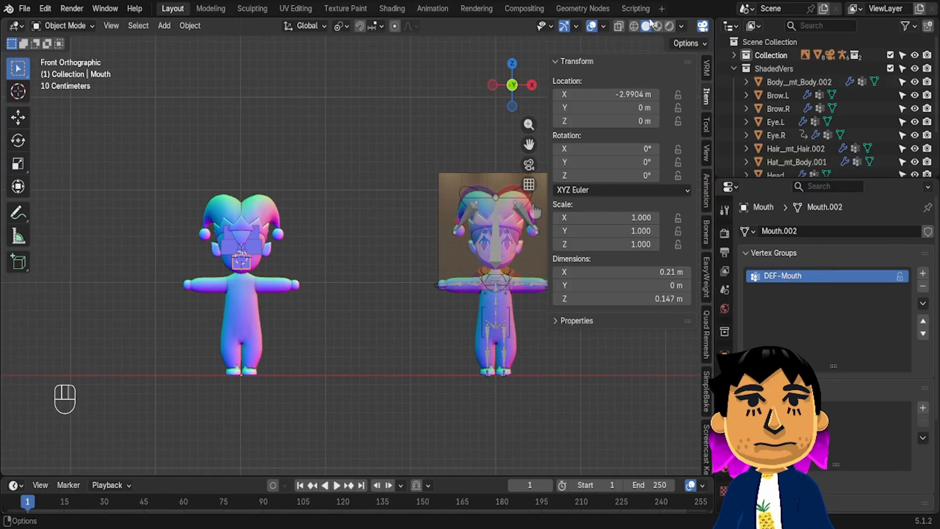
left_click(657, 26)
scroll(477, 313, "up", 5)
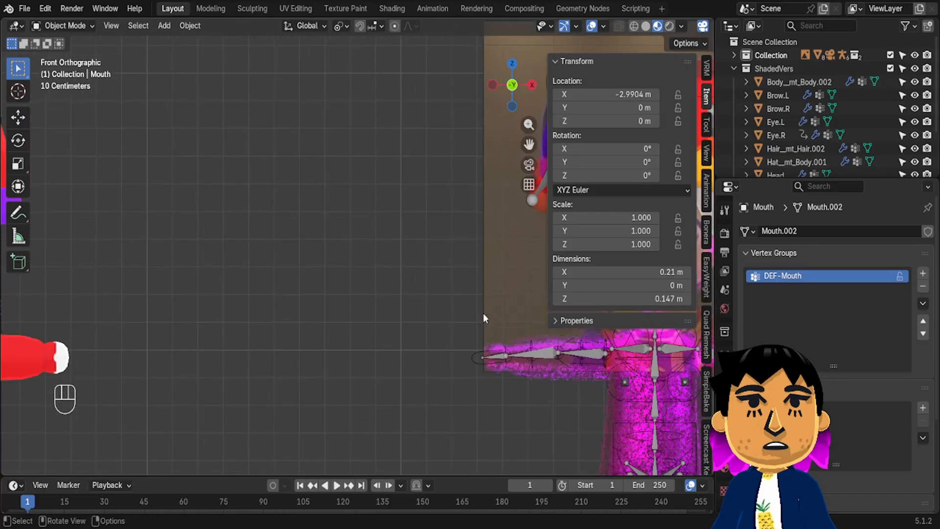
mouse_move(484, 313)
middle_mouse_down("shift")
mouse_move(372, 242)
mouse_move(235, 228)
mouse_move(349, 254)
mouse_move(401, 209)
middle_mouse_up("shift")
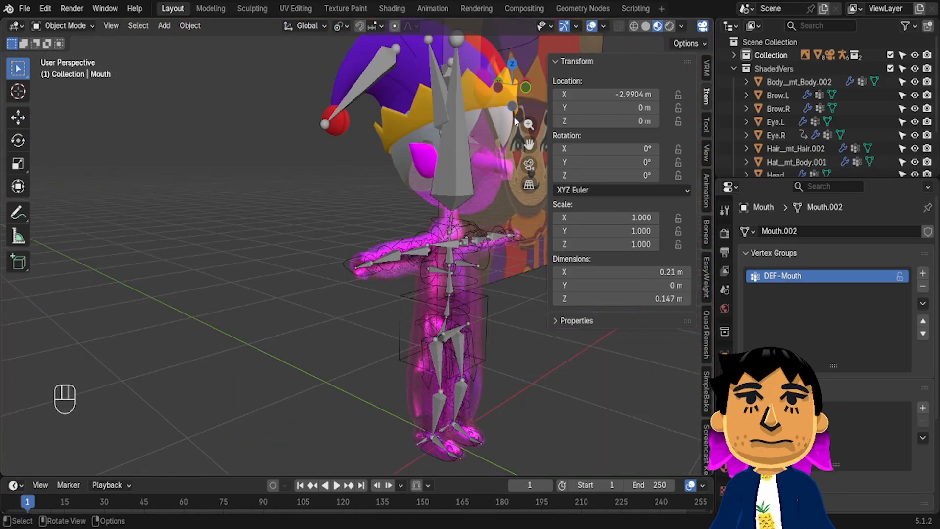
left_click(525, 87)
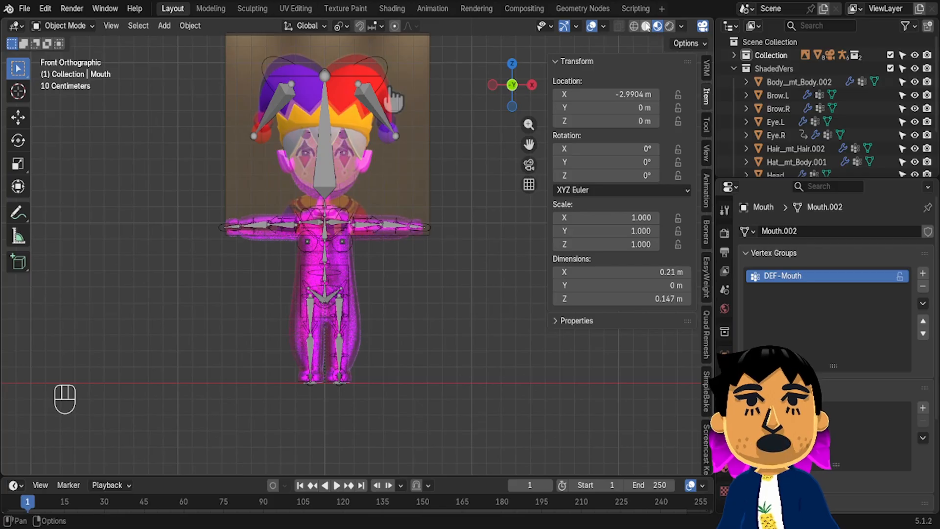
Try to link the rigged jester's suit materials onto the shaded jester's suit mesh
left_click(646, 27)
mouse_move(308, 303)
middle_mouse_down("shift")
mouse_move(438, 270)
mouse_move(487, 269)
middle_mouse_up("shift")
scroll(332, 257, "down", 4)
middle_click_drag(313, 252, 409, 276, "shift")
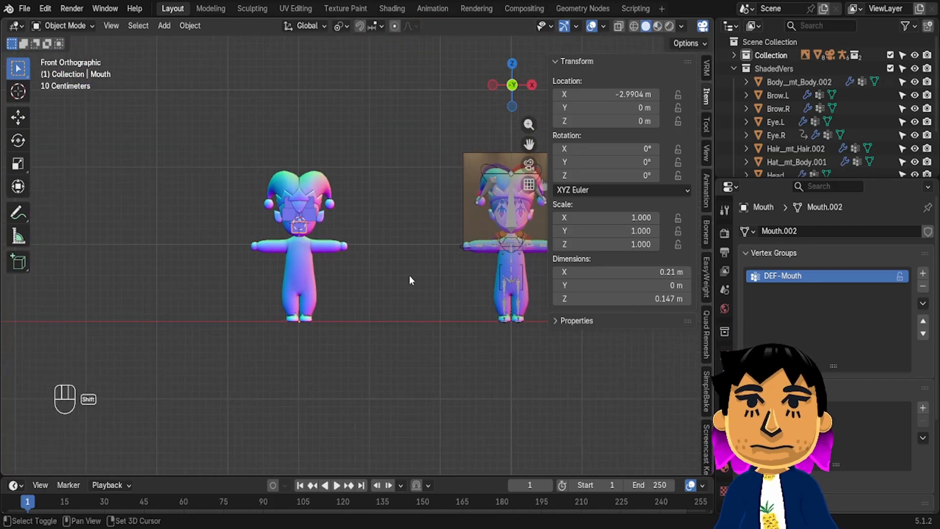
left_click(306, 263)
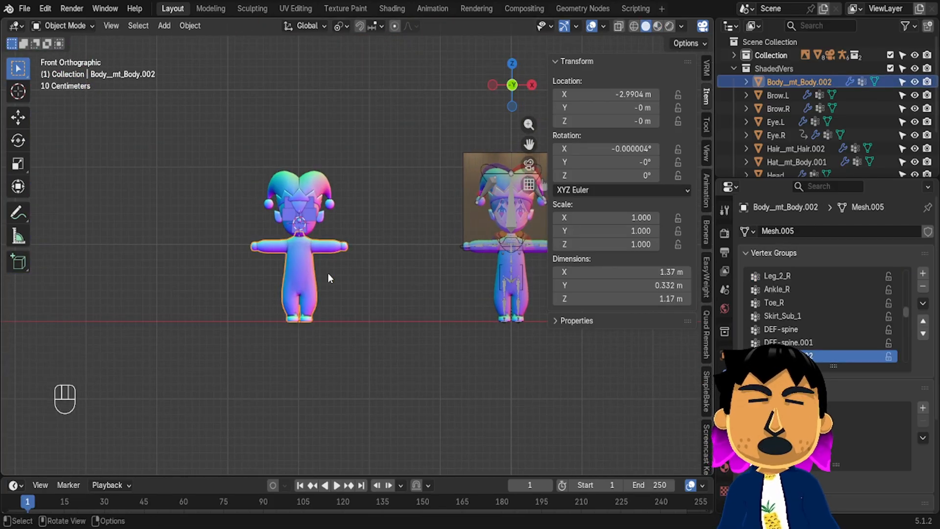
left_click(499, 309, "shift")
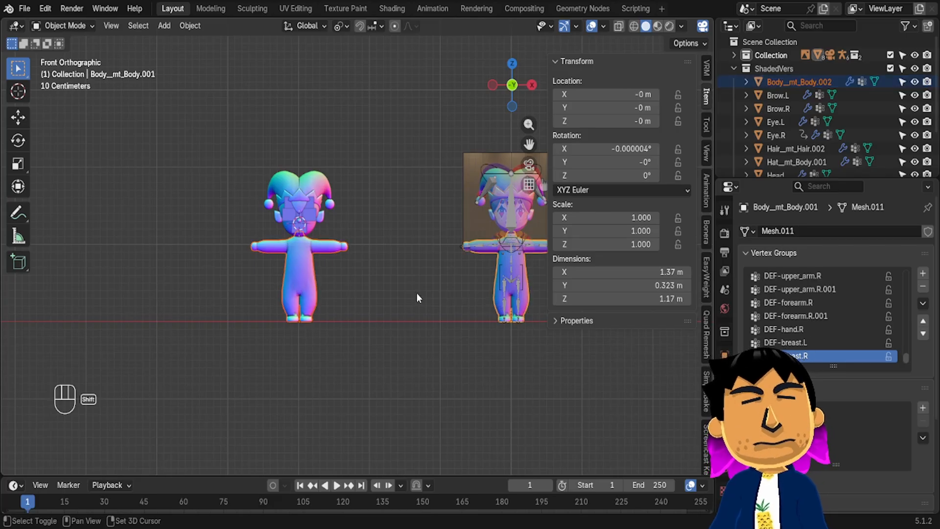
key("ctrl+l")
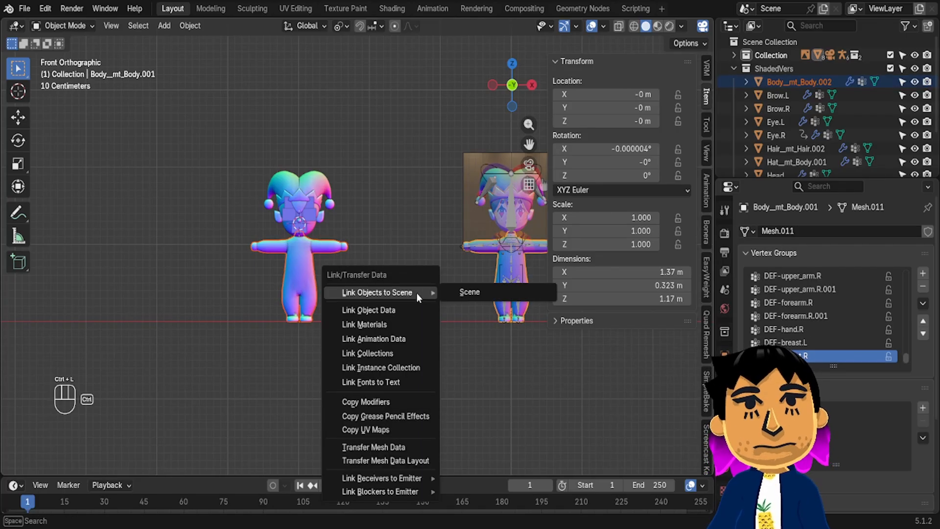
left_click(377, 325)
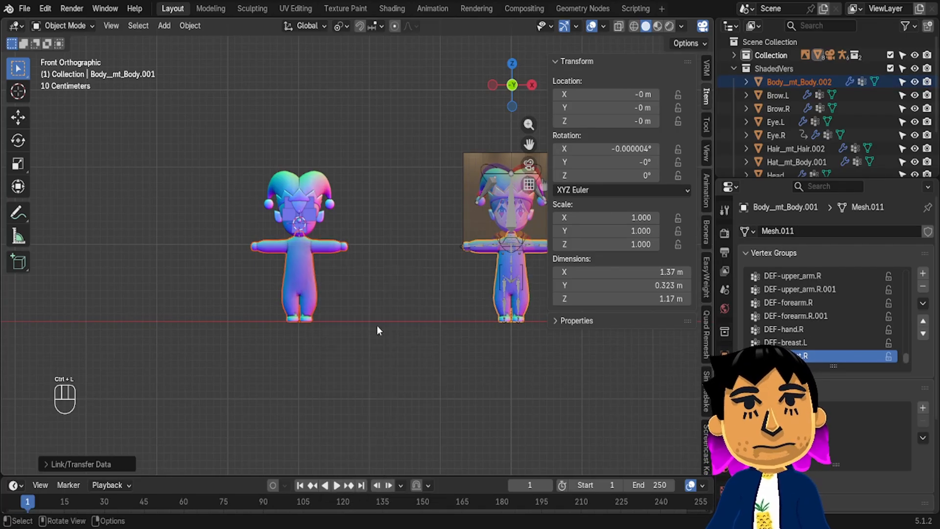
left_click(657, 26)
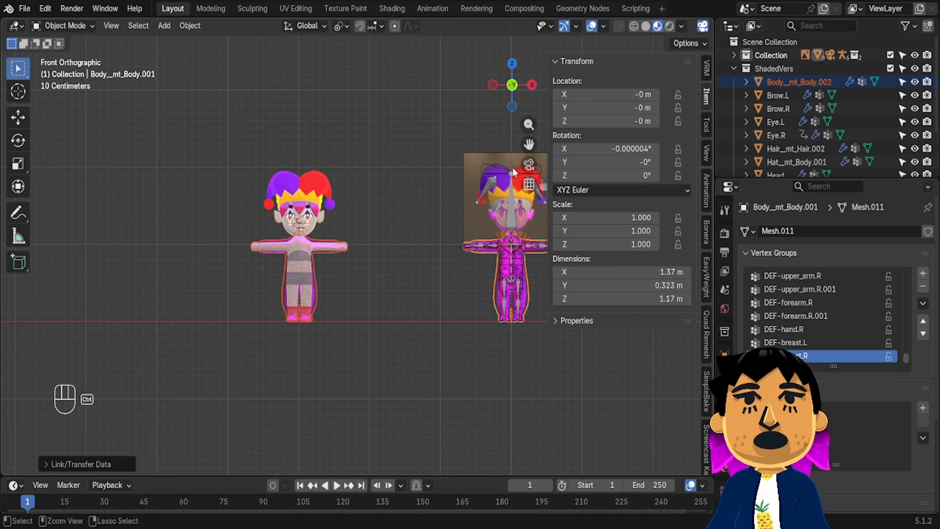
key("ctrl+z")
key("ctrl+z")
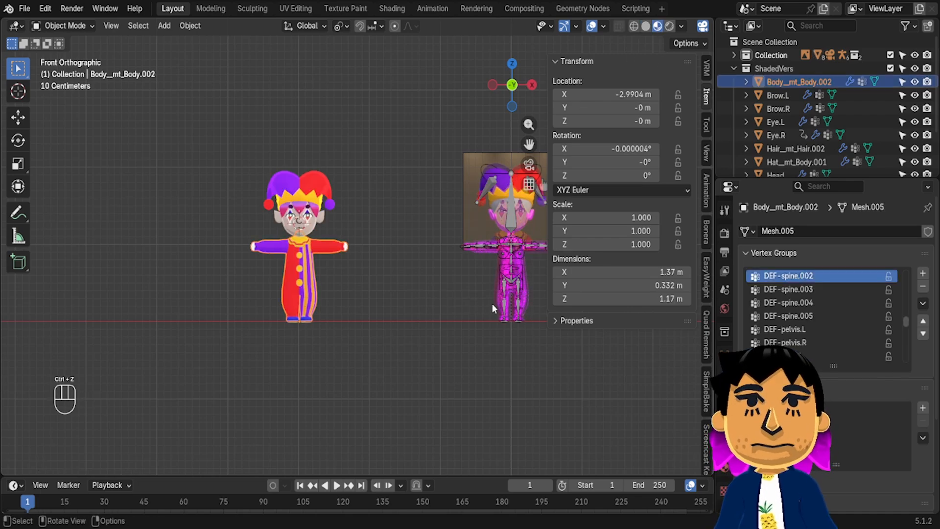
Link the materials of the shaded jester's suit to the rigged jester's suit, with the shaded suit as the active object
left_click(495, 302, "shift")
left_click(310, 289, "shift")
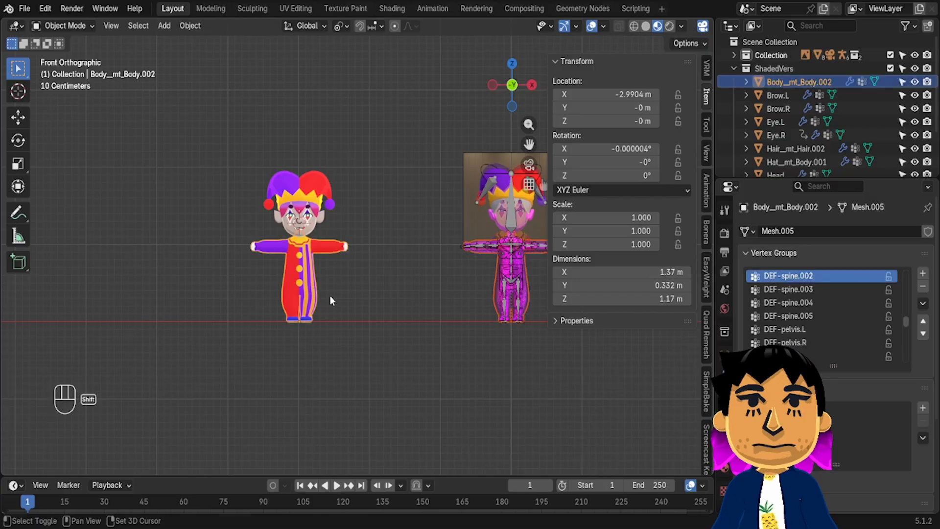
key("ctrl+l")
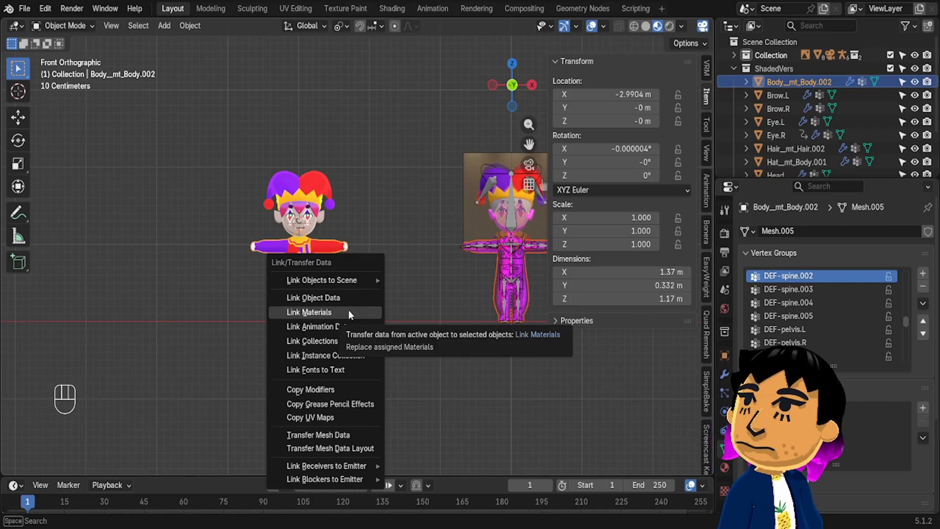
left_click(333, 312)
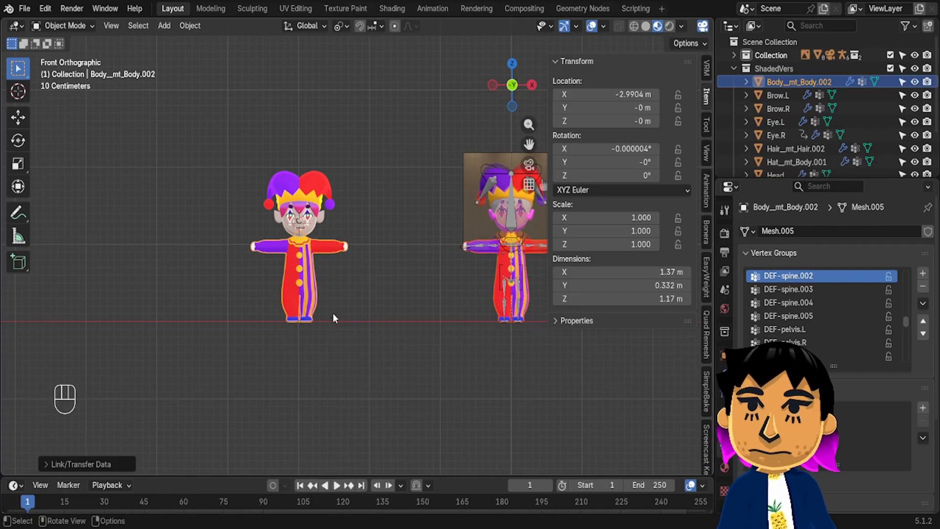
Hide the suit meshes of both the rigged and the shaded jester
left_click(492, 300)
key("h")
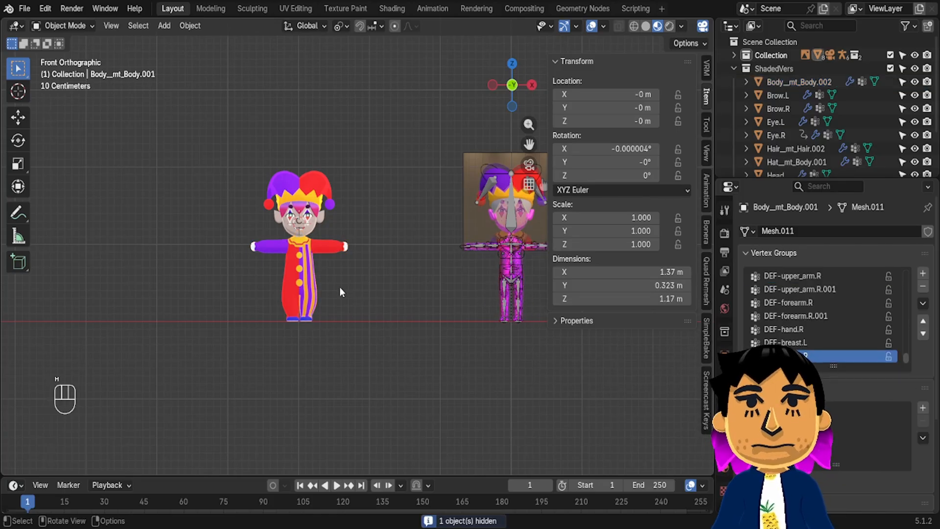
left_click(315, 289)
key("h")
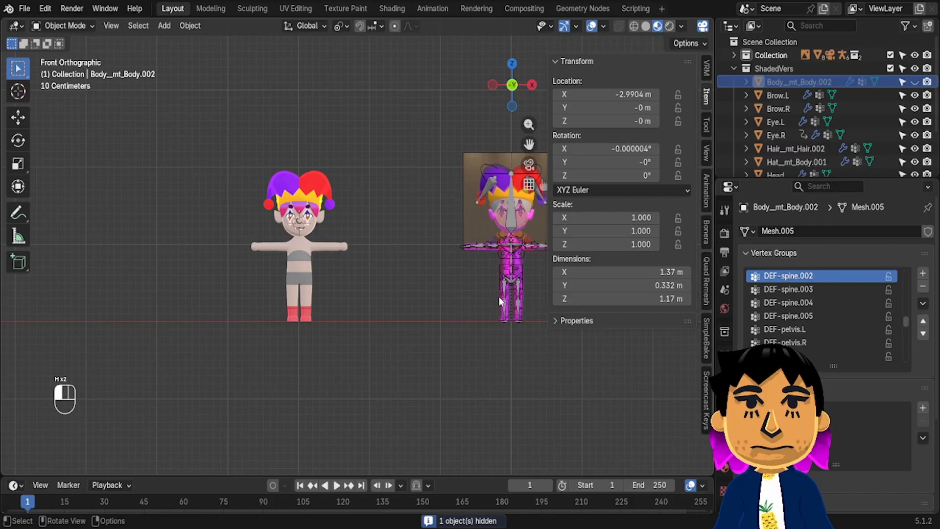
Remove all materials from the rigged jester's underlying BodyChest__mt_Tops.001 mesh
left_click(500, 301)
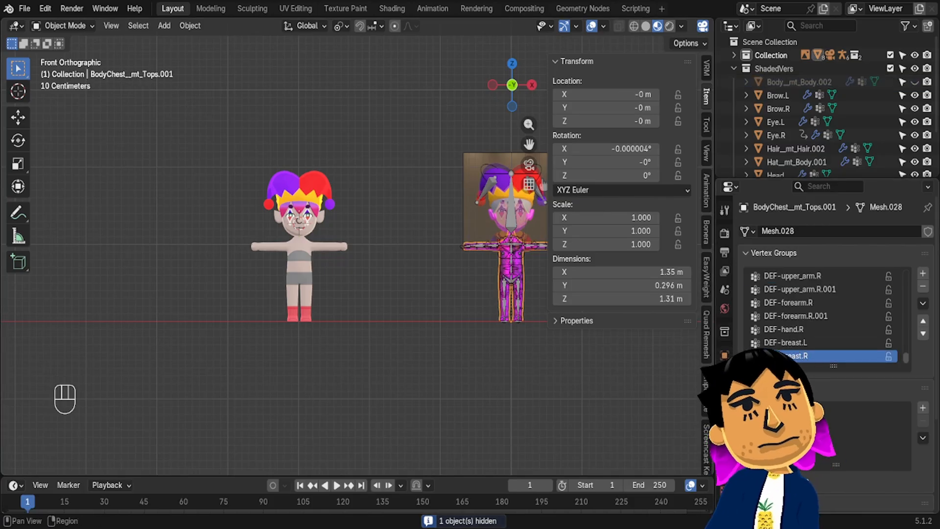
left_click(724, 466)
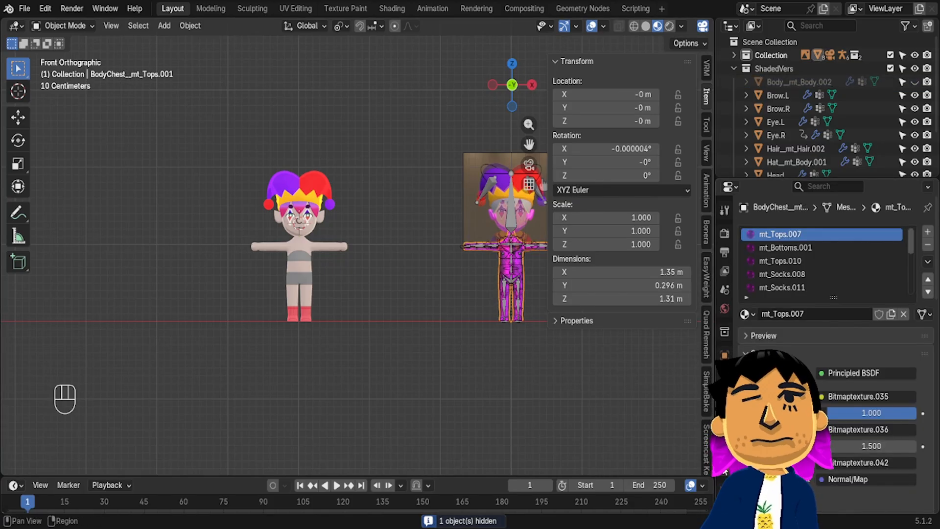
left_click(929, 245)
left_click(930, 245)
left_click(931, 245)
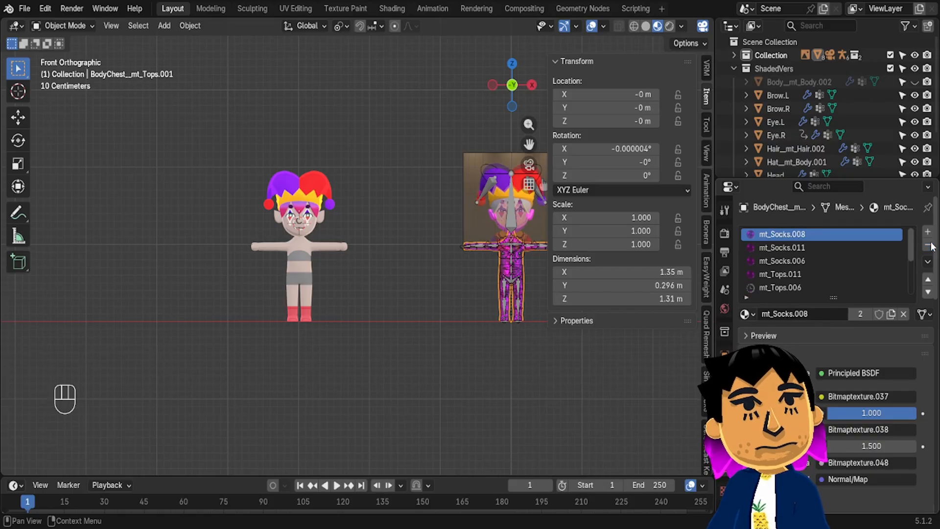
left_click(928, 265)
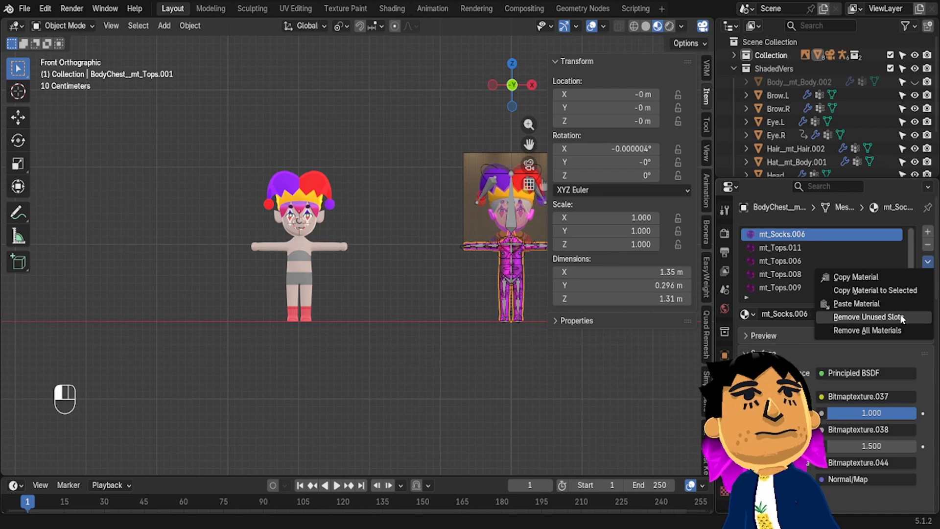
left_click(907, 330)
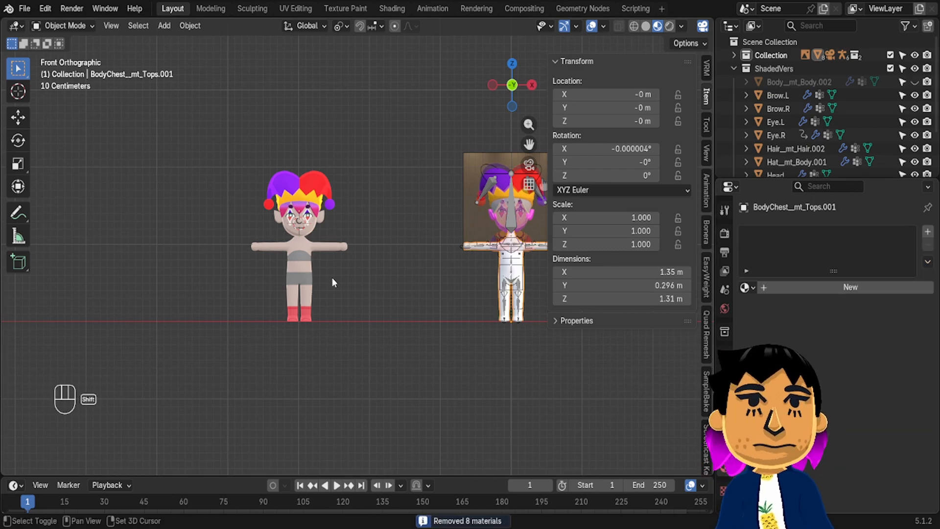
Link the shaded body's Torso, Shorts, Legs and Socks materials to the rigged jester's body mesh
left_click(312, 283, "shift")
key("ctrl+l")
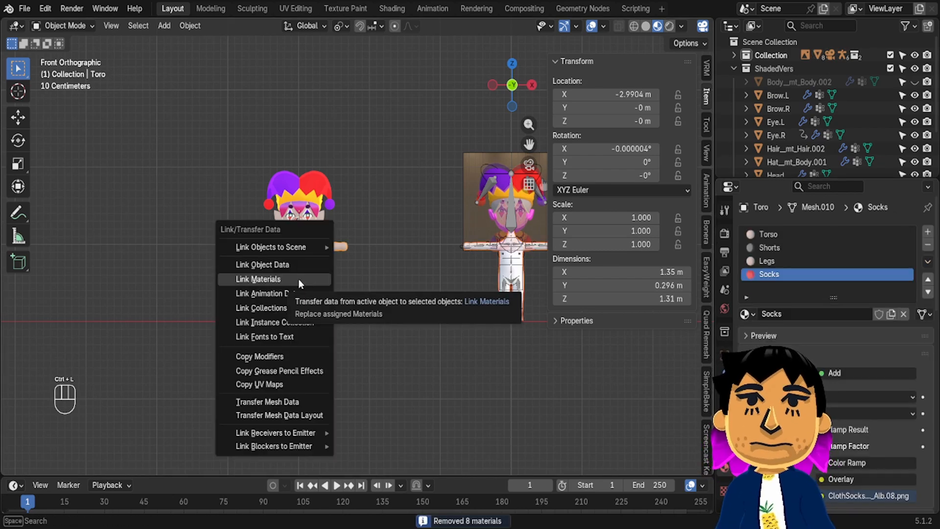
left_click(298, 277)
middle_click_drag(405, 258, 426, 250, "shift")
scroll(426, 250, "up", 5)
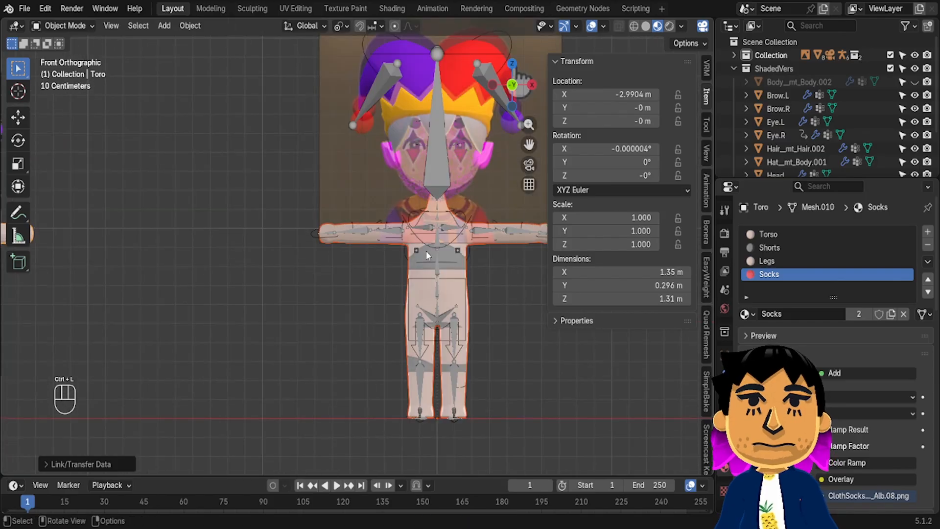
Edit the body meshes and assign the Torso material to the rigged body's torso, arms and neck
key("Tab")
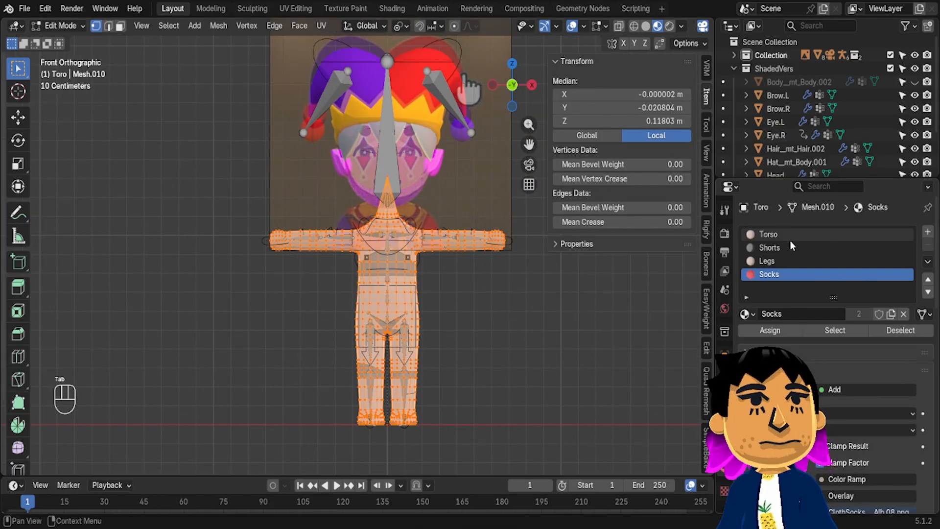
left_click(790, 235)
left_click(528, 321)
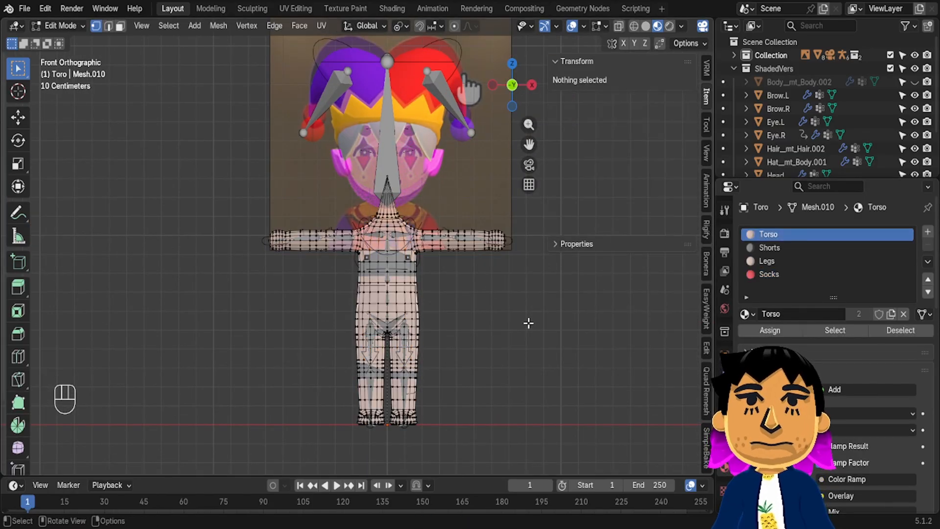
left_click_drag(538, 325, 315, 197)
scroll(392, 240, "up", 1)
mouse_move(573, 327)
left_mouse_down()
mouse_move(521, 292)
mouse_move(208, 165)
left_mouse_up()
key("ctrl+KP_Add")
left_click(778, 331)
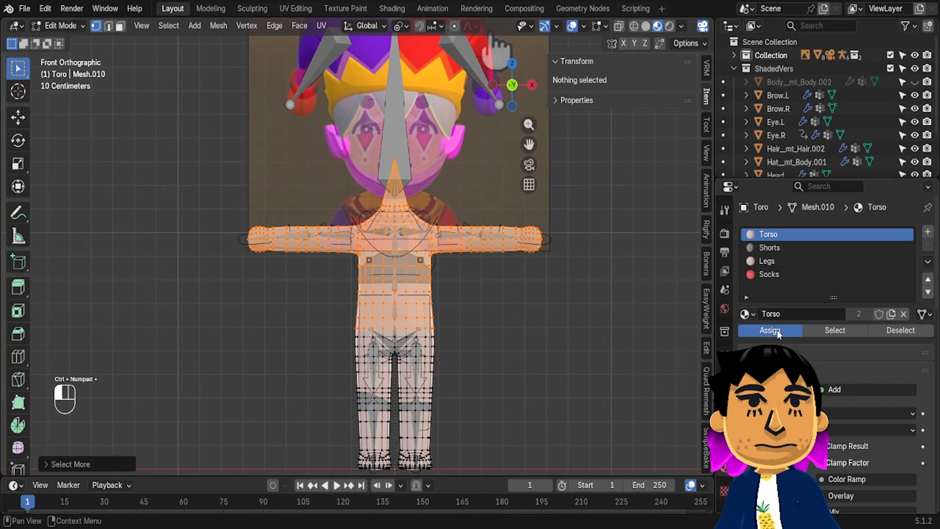
left_click(573, 323)
middle_click_drag(471, 259, 490, 279)
key("KP_1")
scroll(436, 361, "up", 3)
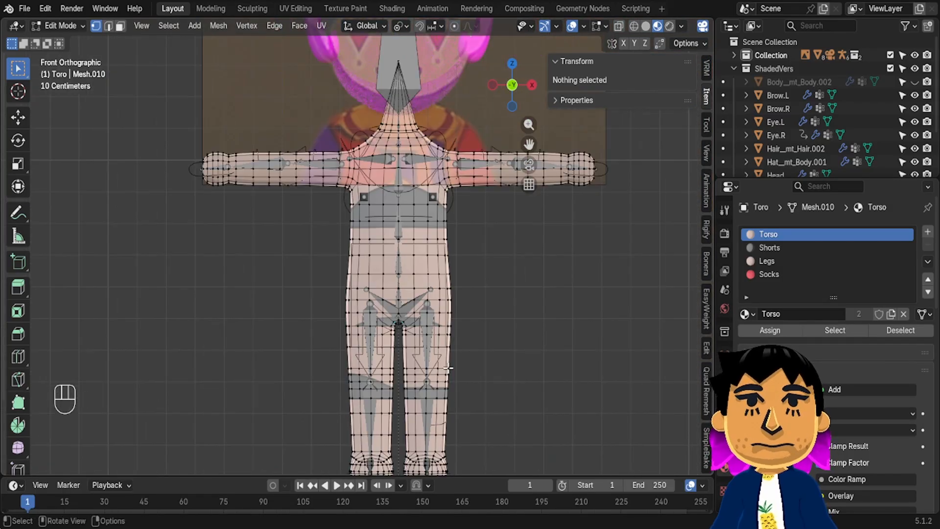
Select the hip area of the rigged body through the mesh with X-ray and assign the Shorts material to it
left_click_drag(513, 395, 311, 327)
scroll(441, 327, "down", 1)
key("alt+z")
left_click_drag(665, 329, 592, 269)
scroll(562, 303, "up", 2)
middle_click_drag(538, 337, 538, 291, "shift")
left_click_drag(517, 376, 337, 283)
left_click(768, 247)
left_click(762, 332)
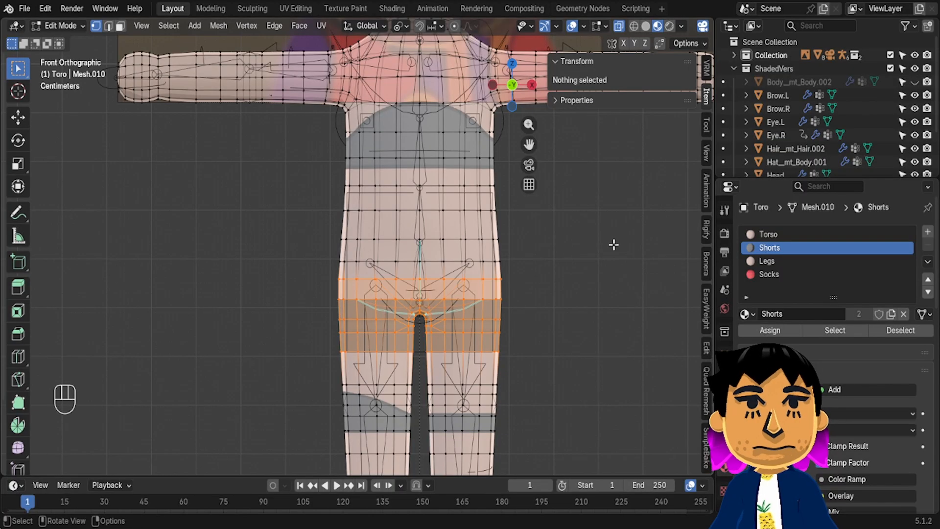
Hide the armature covering the rigged body and open only the BodyChest__mt_Tops.001 mesh for editing
key("Tab")
left_click(451, 283)
left_click(489, 308)
key("Tab")
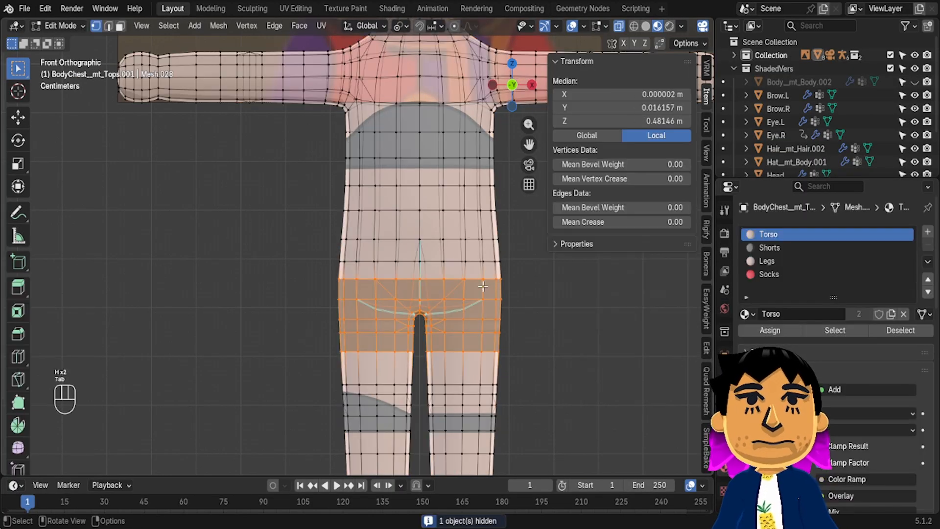
Assign the Torso material to the rigged body's faces above the hips
scroll(490, 304, "down", 4)
left_click_drag(524, 300, 328, 136)
left_click(769, 330)
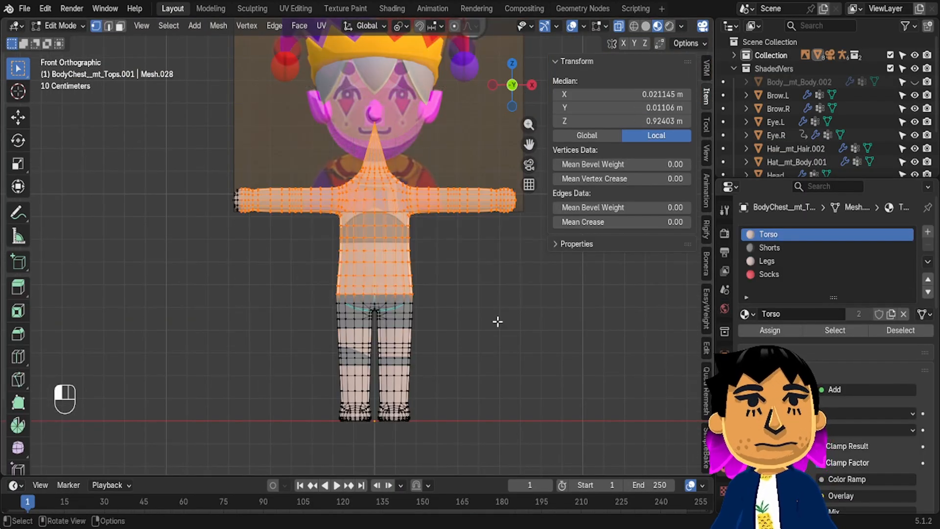
Assign the Legs material to the rigged body's legs and the Socks material to its feet
left_click(497, 321)
left_click_drag(483, 447, 322, 386)
left_click(766, 261)
left_click(775, 336)
left_click(769, 274)
left_click(770, 332)
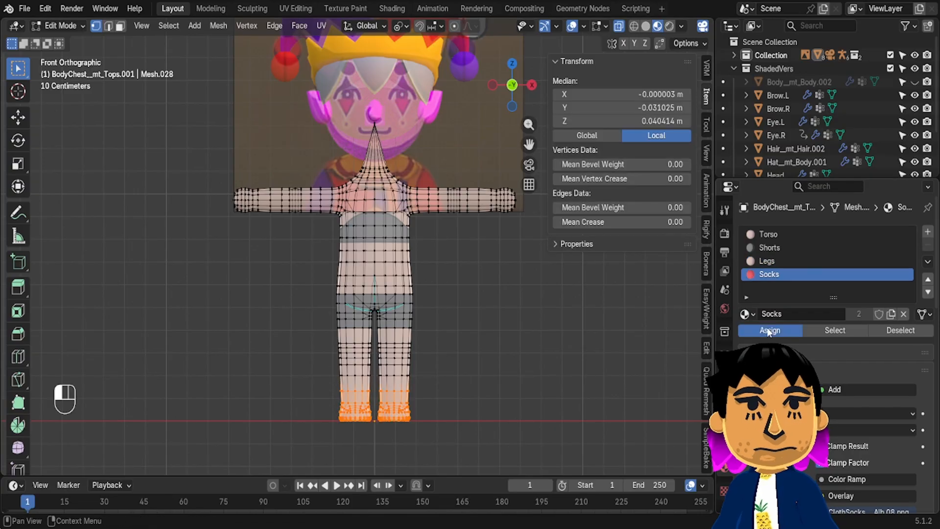
Assign the Shorts material to the remaining faces at the back of the rigged body's hips
key("KP_Decimal")
key("Tab")
middle_click_drag(503, 142, 500, 402, "shift")
middle_click_drag(500, 300, 666, 303)
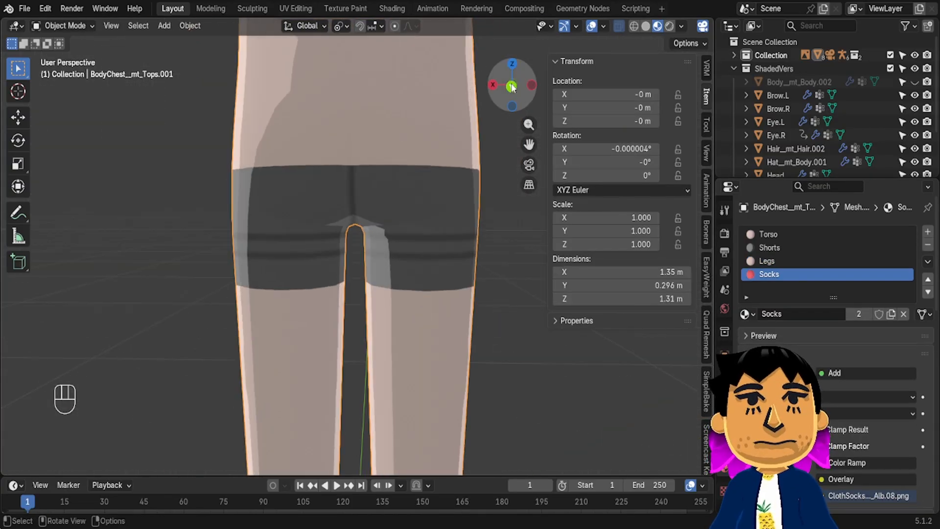
left_click(511, 86)
key("Tab")
scroll(495, 215, "down", 2)
left_click_drag(479, 235, 251, 132)
left_click(771, 246)
left_click(770, 330)
key("Tab")
Link the shaded head's Head material to the rigged jester's ears
middle_click_drag(465, 229, 357, 230)
scroll(465, 229, "down", 7)
middle_click_drag(465, 228, 478, 259)
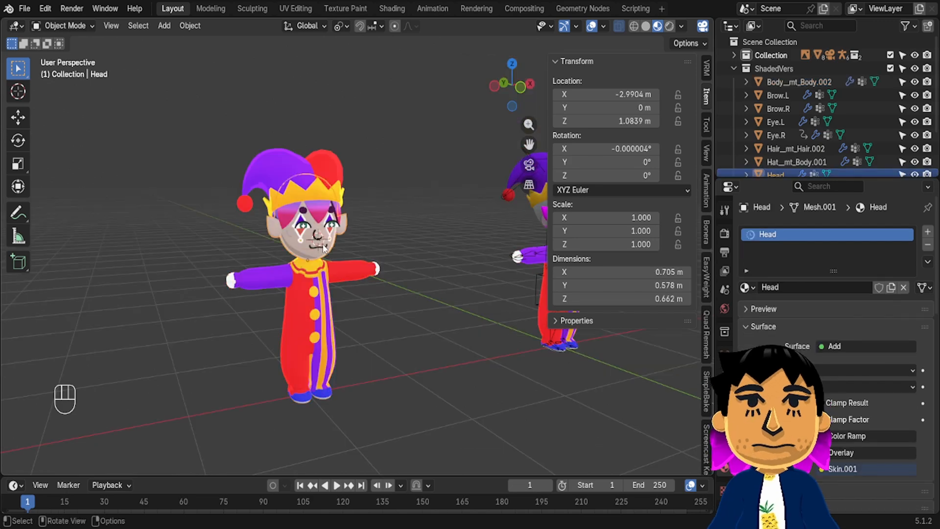
middle_click_drag(323, 247, 293, 240)
left_click(472, 238)
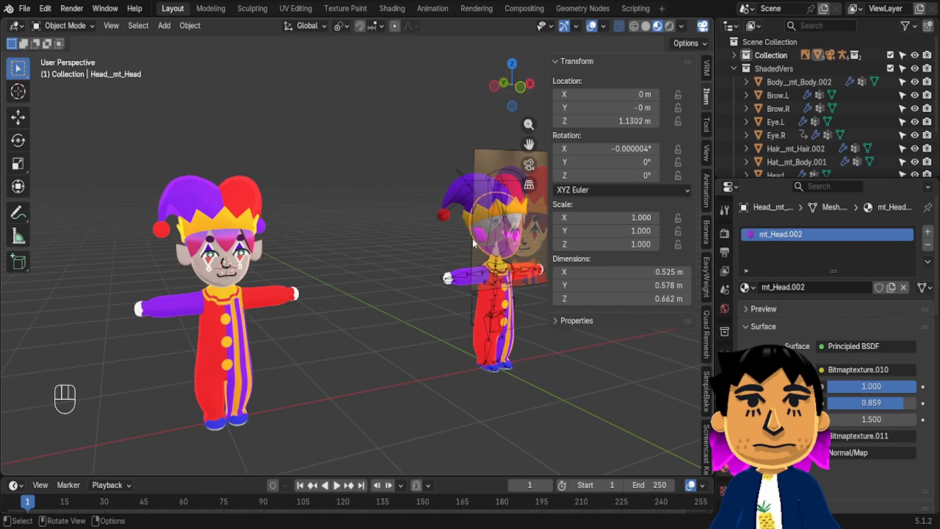
left_click(472, 237)
middle_click_drag(472, 237, 504, 245)
left_click(314, 247)
key("ctrl+z")
middle_click_drag(335, 247, 302, 249)
left_click(302, 249, "shift")
key("ctrl+l")
left_click(405, 246)
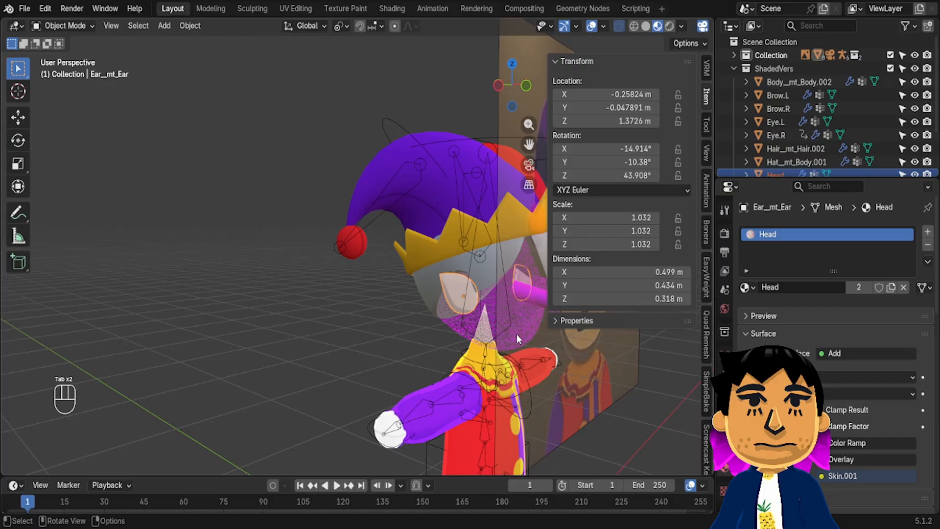
Link the Head material to the rigged jester's head mesh as well
left_click(455, 306)
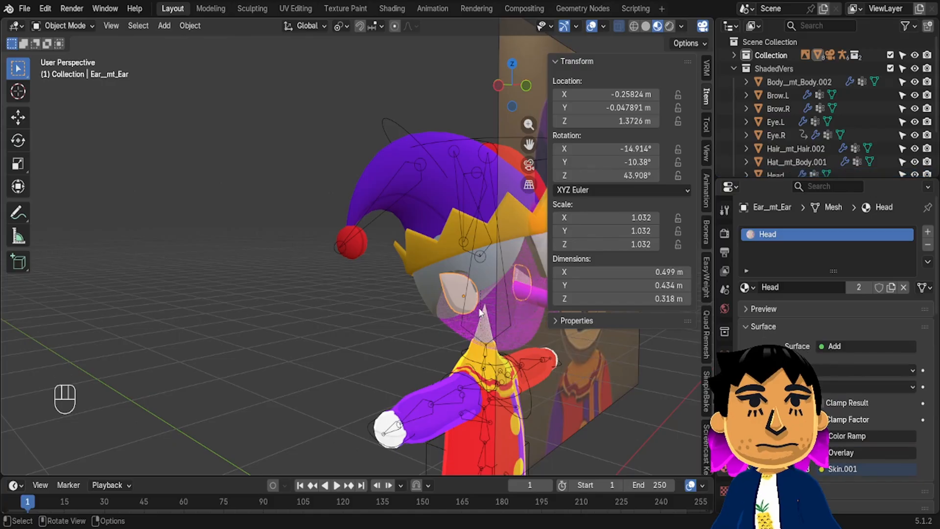
left_click(455, 302, "shift")
key("ctrl+l")
left_click(455, 306)
middle_click_drag(455, 306, 362, 304)
middle_click_drag(196, 303, 127, 338, "shift")
In the UV Editing workspace, scale the rigged head's UVs by 0.5 along X and shift them horizontally onto the skin texture
left_click(455, 354)
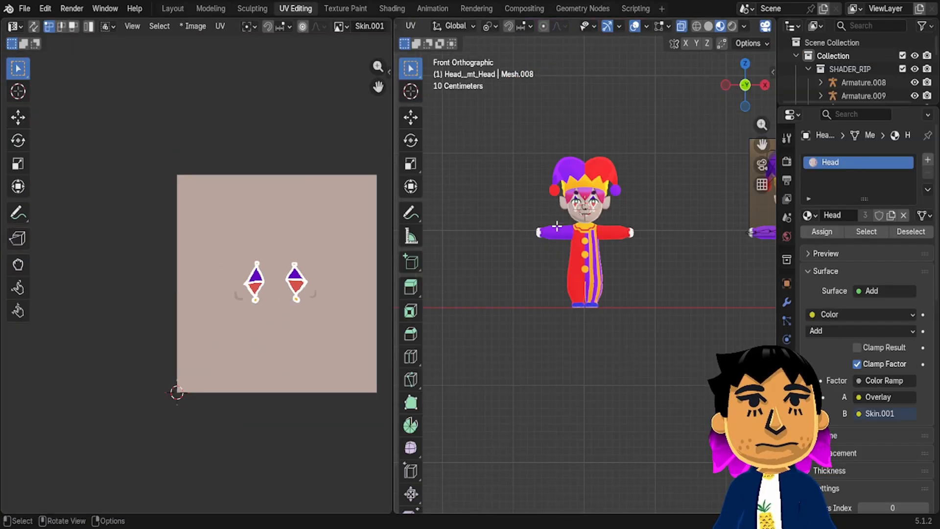
scroll(313, 310, "down", 3)
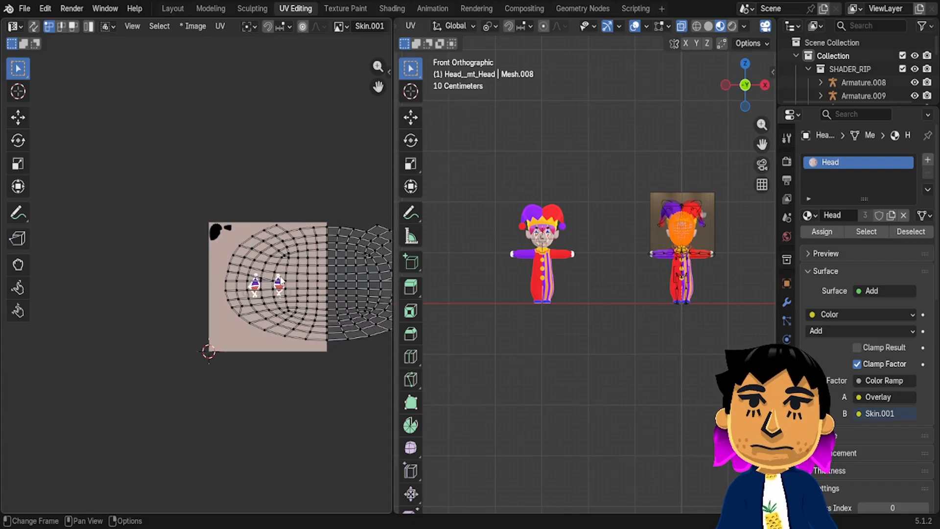
type("asy")
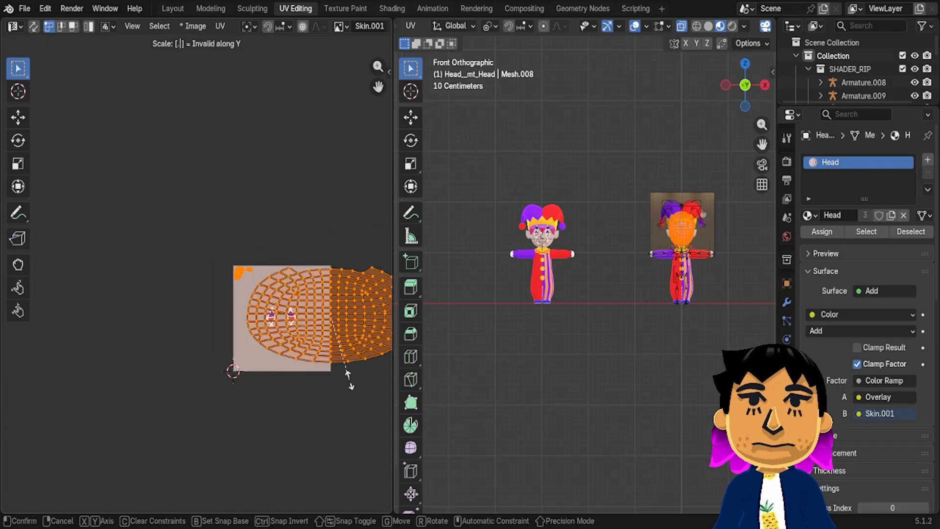
type("5")
key("Escape")
type("sx.5")
key("Return")
key("g")
key("x")
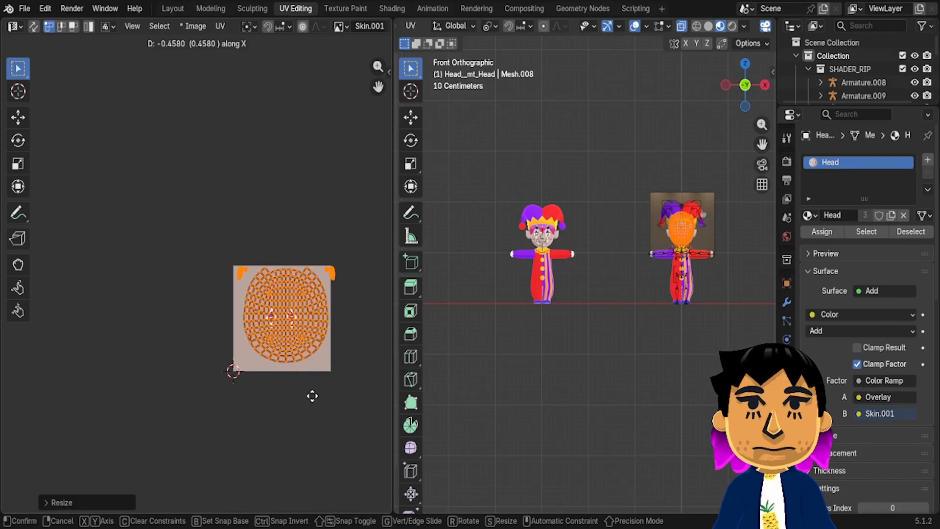
key("Escape")
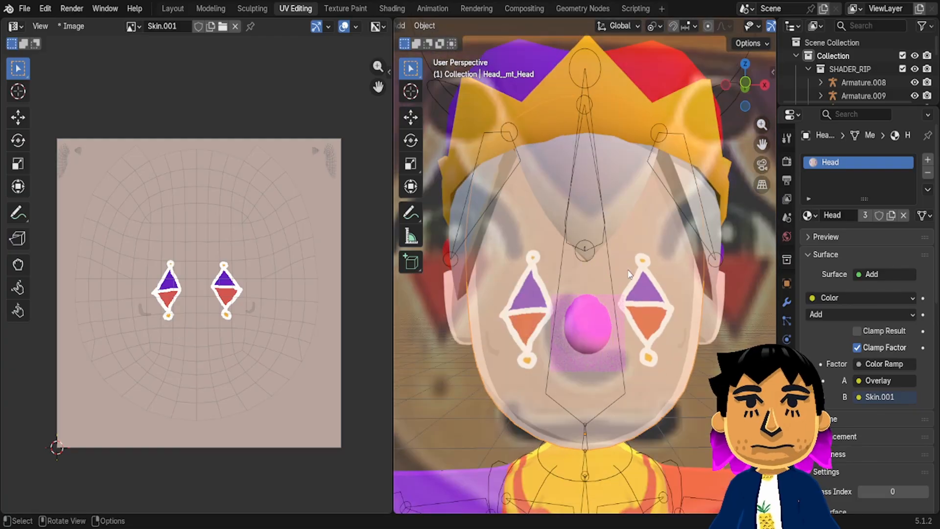
Snap the 3D cursor to the selected rigged head
scroll(181, 293, "down", 3)
middle_click_drag(181, 294, 351, 292)
key("Tab")
scroll(196, 282, "down", 1)
key("Tab")
scroll(671, 304, "down", 4)
key("shift+s")
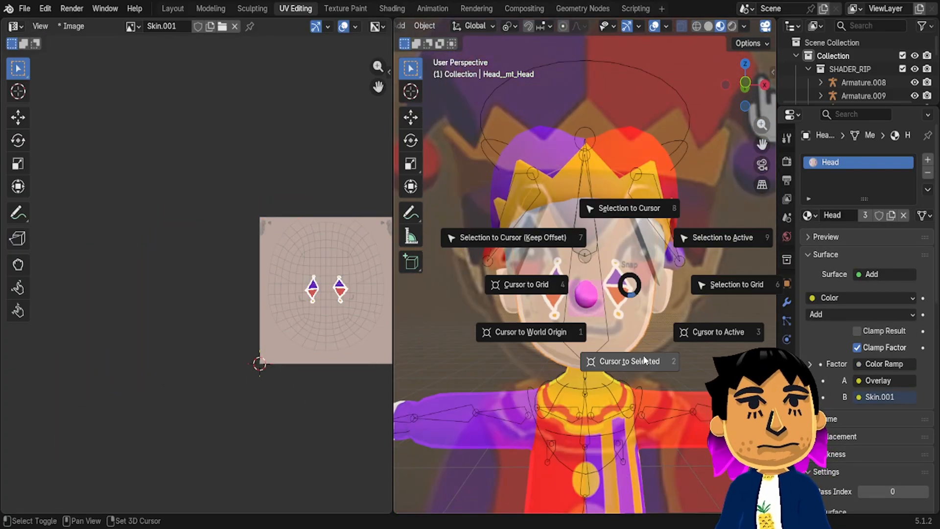
left_click(644, 360)
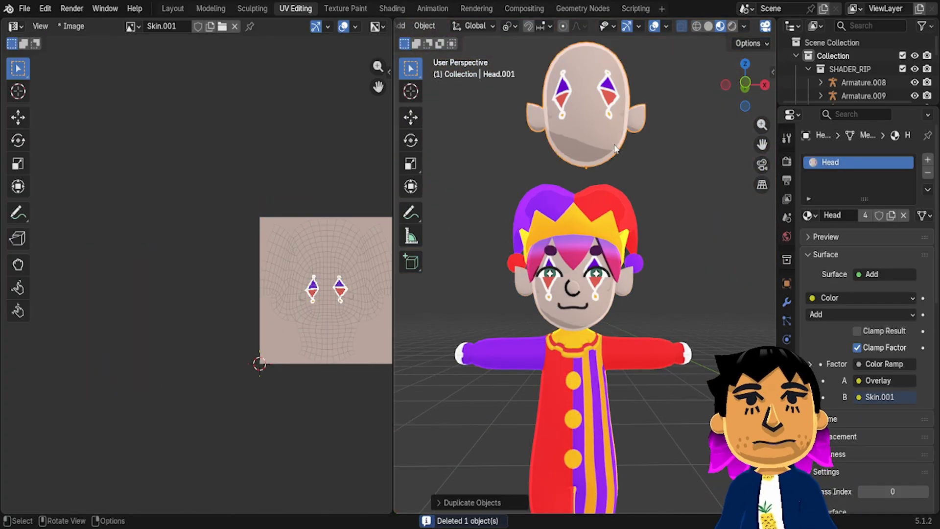
Place the duplicated shaded head at the 3D cursor and hide all other objects
key("shift+s")
left_click(613, 68)
middle_click_drag(615, 178, 753, 178)
key("shift+h")
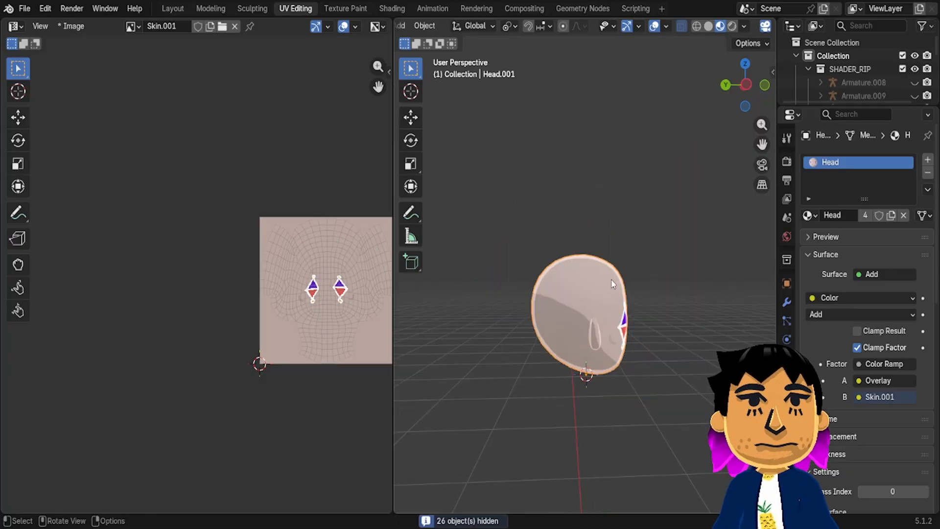
Delete both ears from the duplicated head's mesh
middle_click_drag(613, 284, 504, 287)
key("Tab")
left_click_drag(499, 295, 531, 376)
left_click_drag(655, 370, 627, 289, "shift")
key("ctrl+l")
scroll(630, 293, "up", 4)
key("x")
left_click(640, 328)
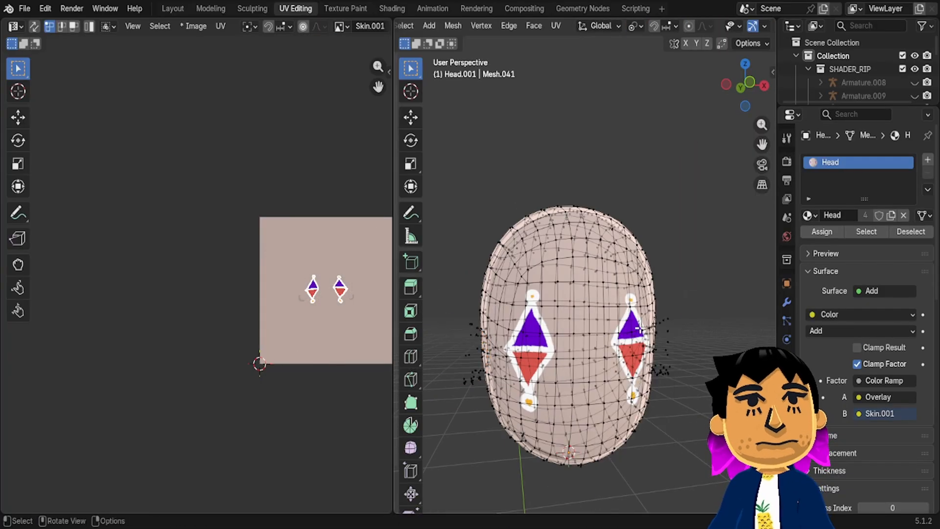
Merge all of the duplicated head's vertices by distance and unhide the other objects
key("a")
key("x")
key("m")
left_click(634, 307)
key("Tab")
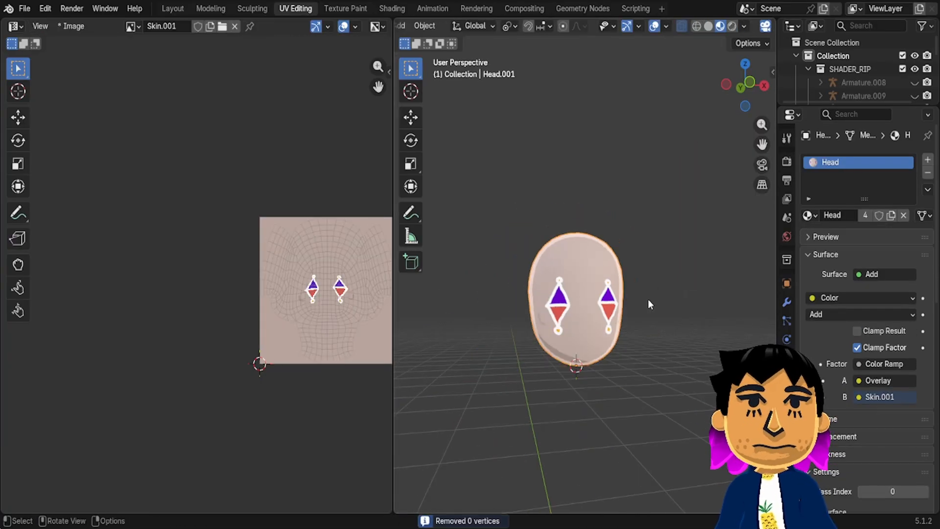
key("alt+h")
Link the shaded hair's HairFront and HairBack materials to both rigged hair meshes
middle_click_drag(648, 299, 498, 301)
left_click(563, 294)
middle_click_drag(563, 299, 424, 299)
left_click(424, 298, "shift")
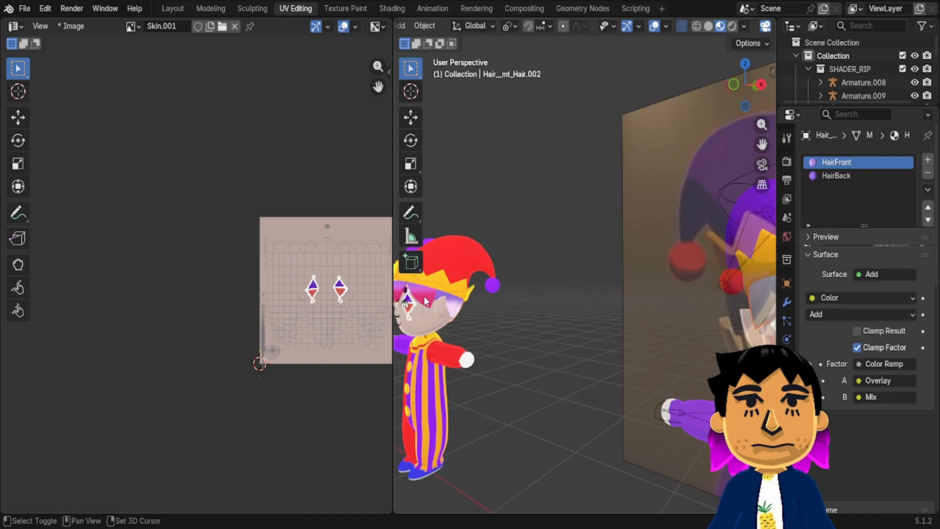
key("ctrl+l")
left_click(422, 300)
middle_click_drag(546, 274, 651, 289)
left_click(639, 298)
middle_click_drag(459, 334, 406, 313)
left_click(485, 298, "shift")
key("ctrl+l")
left_click(485, 300)
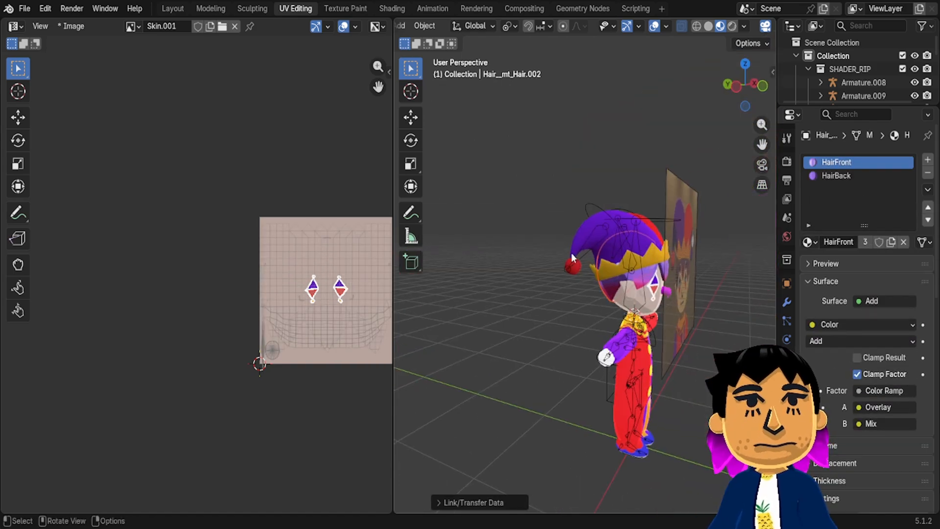
Remove the HairFront slot from the rigged back hair and the HairBack slot from the rigged front hair
middle_click_drag(572, 253, 581, 254)
middle_click_drag(371, 299, 211, 310)
middle_click_drag(524, 314, 411, 303)
left_click(444, 289, "shift")
middle_click_drag(478, 294, 636, 294)
left_click(924, 173)
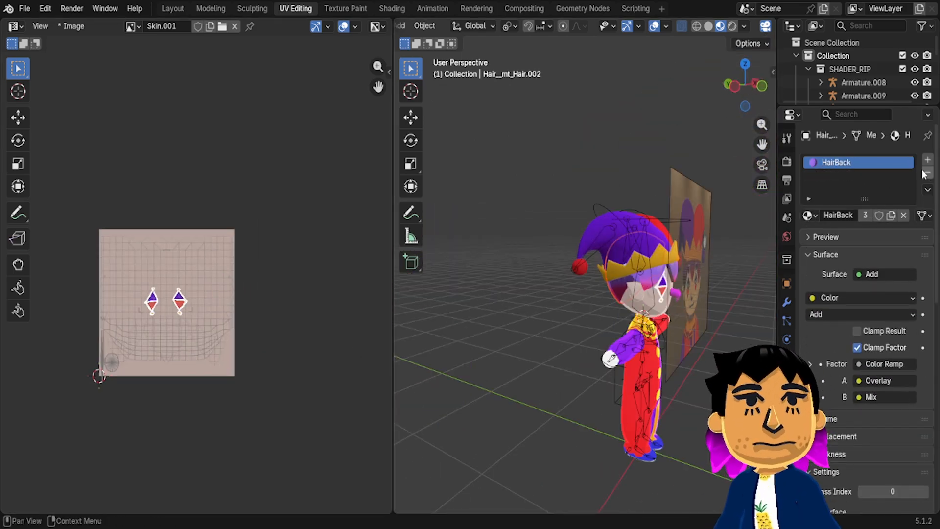
left_click(624, 289)
left_click(927, 174)
left_click(653, 278)
left_click(865, 177)
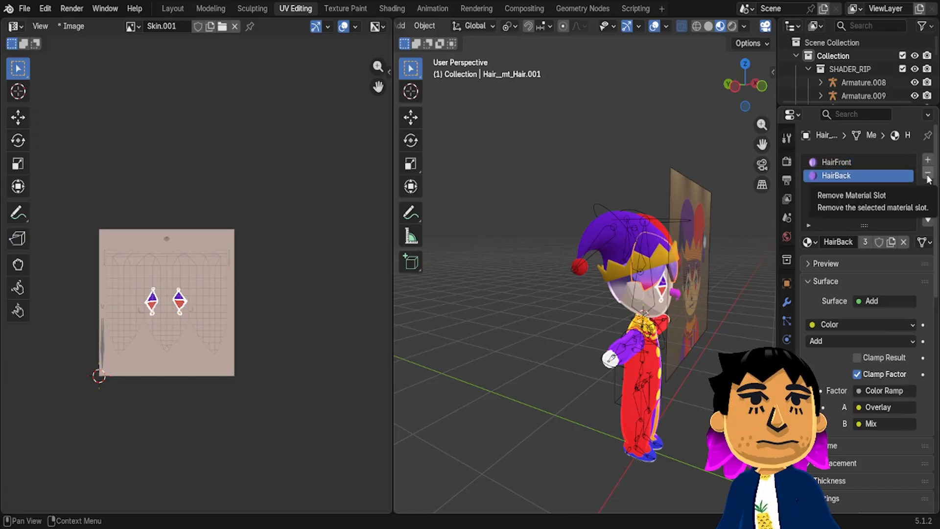
left_click(927, 175)
Link the shaded hat's Hat material to the rigged jester's hat
left_click(651, 323)
middle_click_drag(671, 323, 421, 294)
left_click(578, 306)
left_click(519, 229)
left_click(534, 301)
left_click(542, 266, "shift")
key("ctrl+l")
left_click(542, 266)
middle_click_drag(542, 265, 670, 296)
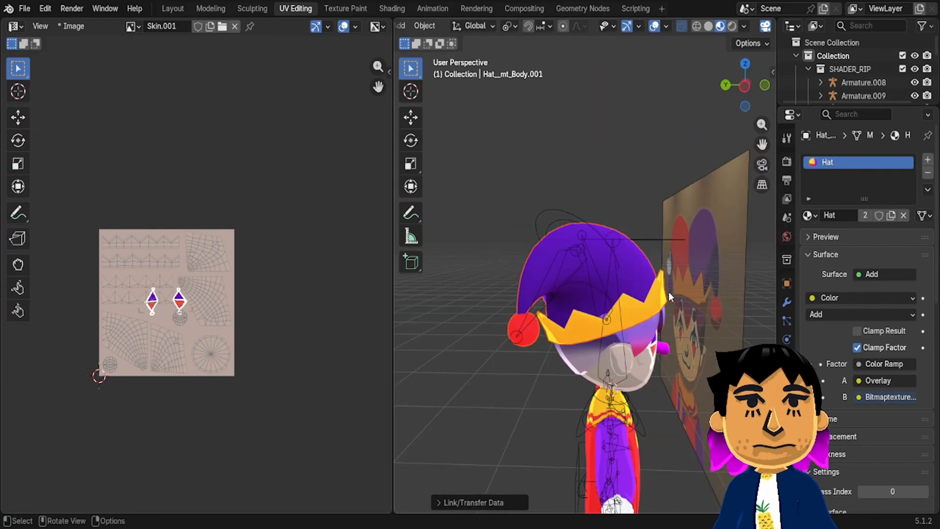
Remove the second material slot from the rigged hair piece under the hat
scroll(670, 297, "up", 4)
scroll(527, 277, "down", 7)
middle_click_drag(527, 277, 421, 270)
middle_click_drag(421, 269, 507, 257, "shift")
middle_click_drag(739, 221, 642, 236, "shift")
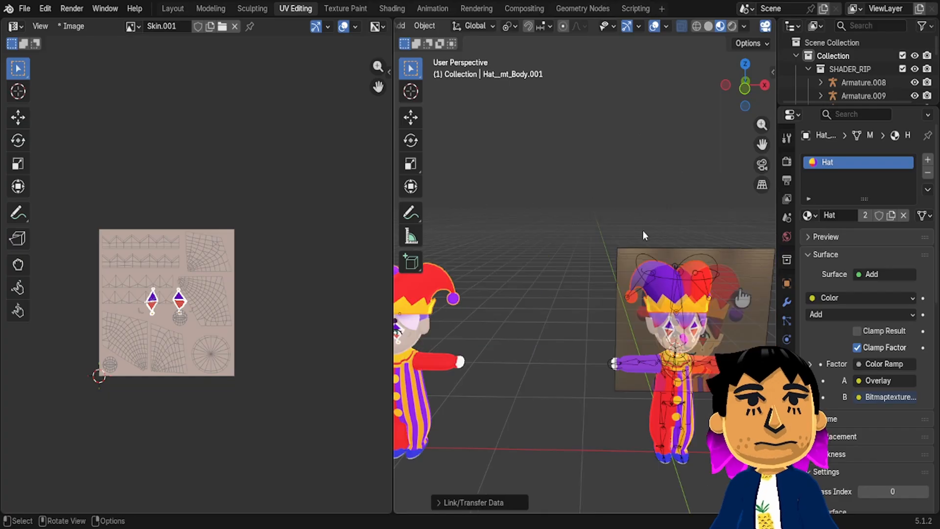
left_click(636, 283)
left_click(635, 283)
middle_click_drag(636, 283, 702, 300)
scroll(702, 299, "up", 5)
left_click(850, 176)
left_click(927, 172)
Move the rigged jester's nose along Y so it sits on the front of the new face
mouse_move(734, 256)
middle_mouse_down()
mouse_move(638, 243)
mouse_move(730, 245)
middle_mouse_up()
scroll(636, 238, "down", 3)
left_click(654, 333)
left_click(743, 85)
key("g")
key("y")
left_click(681, 338)
key("KP_Decimal")
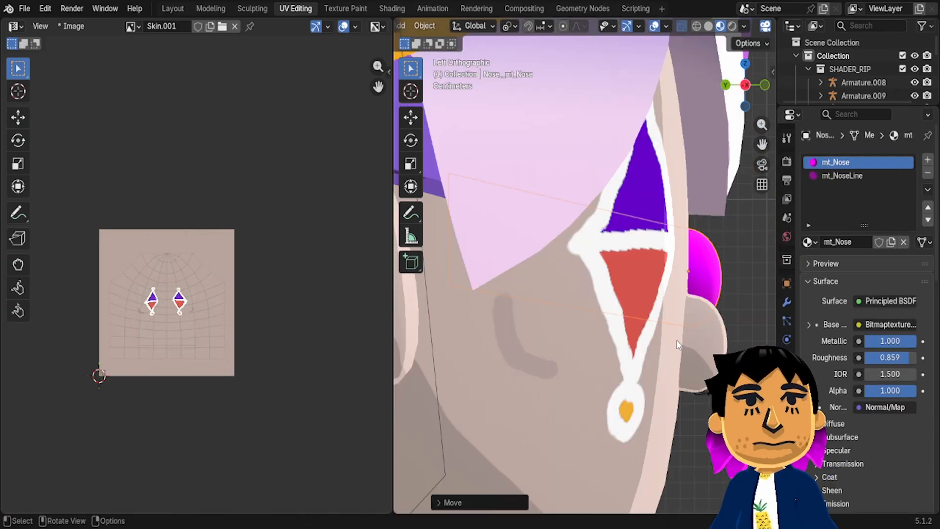
mouse_move(676, 340)
middle_mouse_down()
mouse_move(658, 333)
mouse_move(685, 325)
middle_mouse_up()
key("g")
key("y")
left_click(689, 327)
scroll(661, 309, "down", 6)
Link the rigged head's Head material to the nose
key("KP_1")
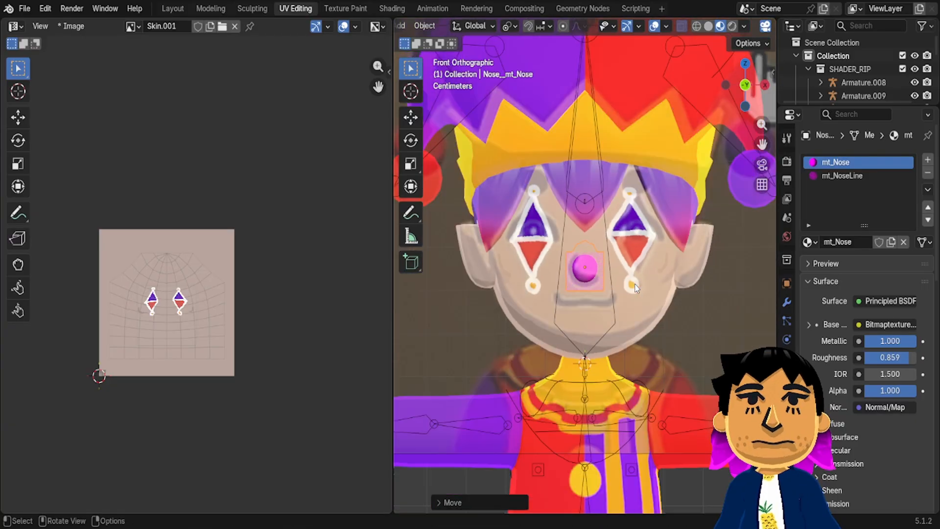
left_click(579, 304, "shift")
key("ctrl+l")
mouse_move(634, 284)
middle_mouse_down()
mouse_move(579, 299)
mouse_move(647, 296)
middle_mouse_up()
left_click(579, 310)
scroll(647, 296, "down", 5)
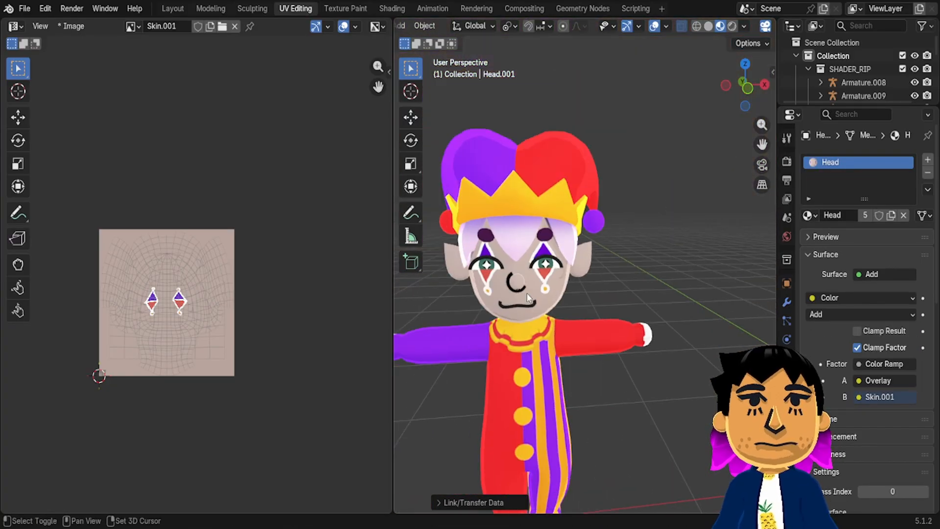
Link the shaded nose's Material.002 and Nose materials to the rigged nose
left_click(517, 288, "shift")
key("ctrl+l")
left_click(501, 283)
Open the rigged nose for mesh editing and select the whole flat plane behind the sphere
scroll(501, 283, "down", 4)
middle_click_drag(519, 281, 411, 292, "shift")
left_click(700, 281)
left_click(709, 281)
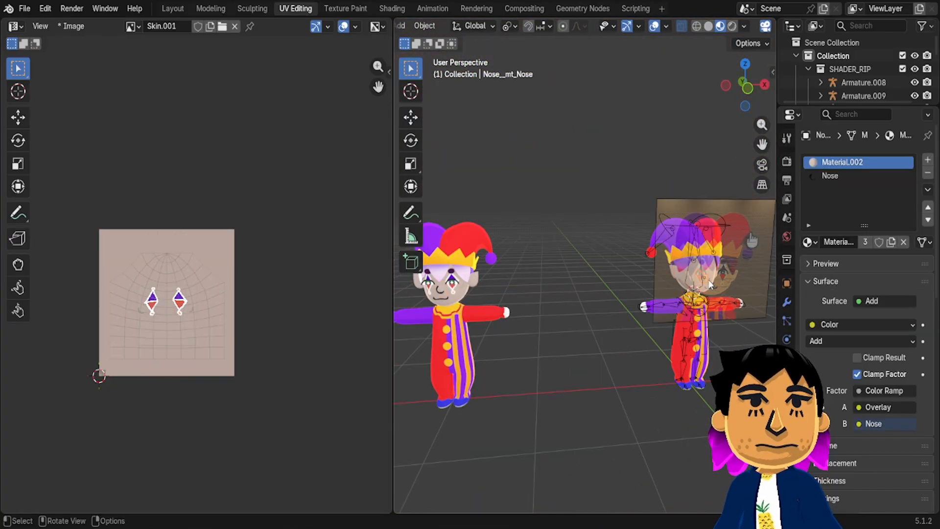
key("KP_Decimal")
middle_click_drag(694, 267, 684, 258)
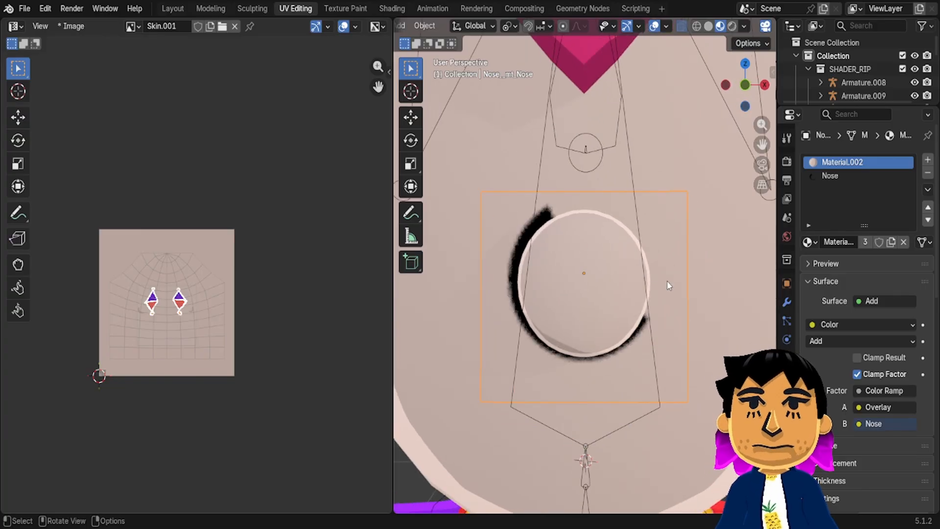
mouse_move(595, 327)
middle_mouse_down()
mouse_move(688, 327)
mouse_move(593, 323)
middle_mouse_up()
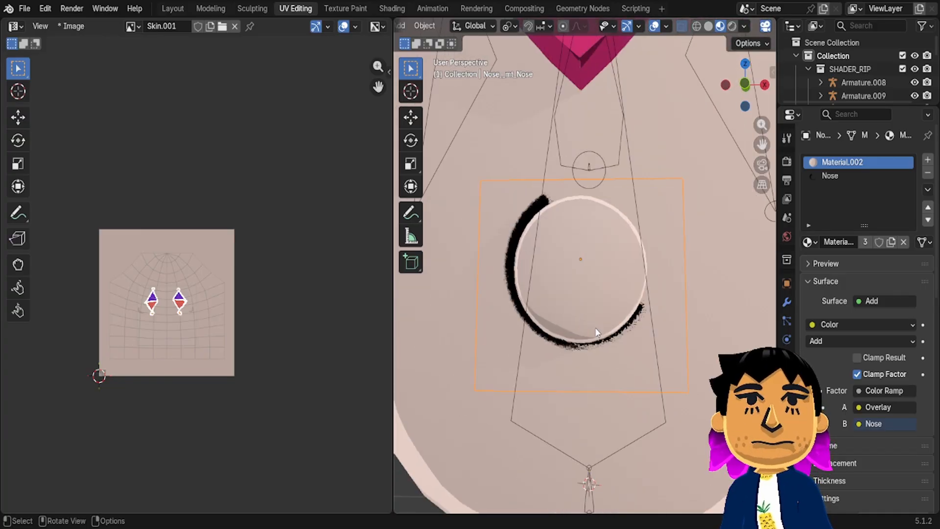
key("Tab")
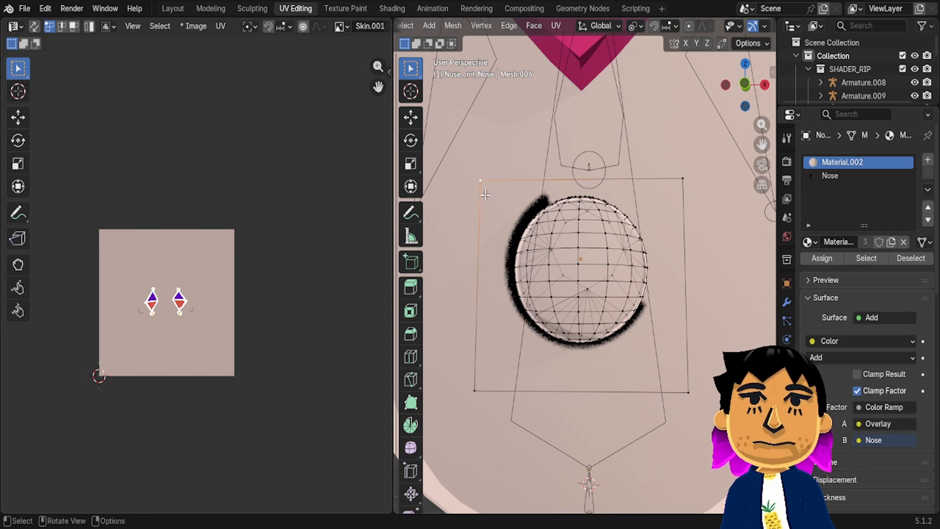
key("ctrl+l")
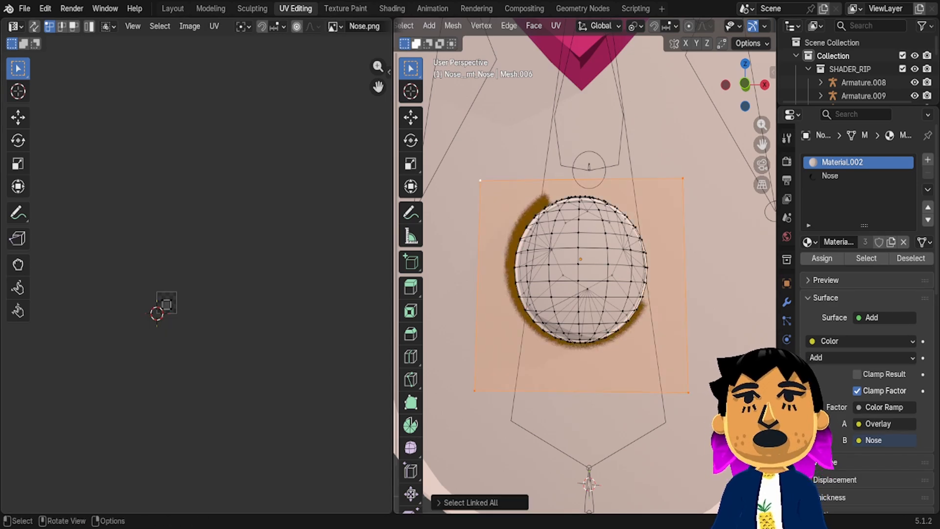
Examine the node setups of Material.002 and Nose in the Shading workspace
left_click(396, 9)
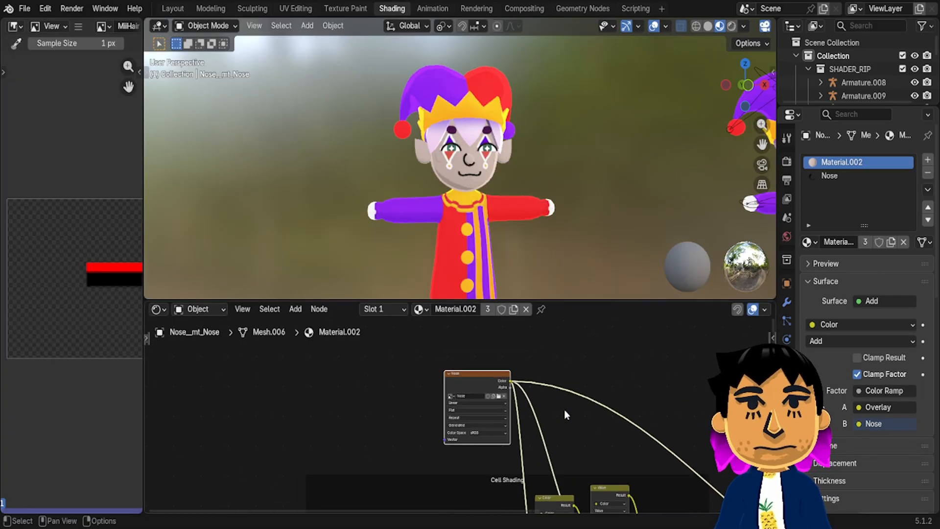
scroll(564, 409, "down", 6)
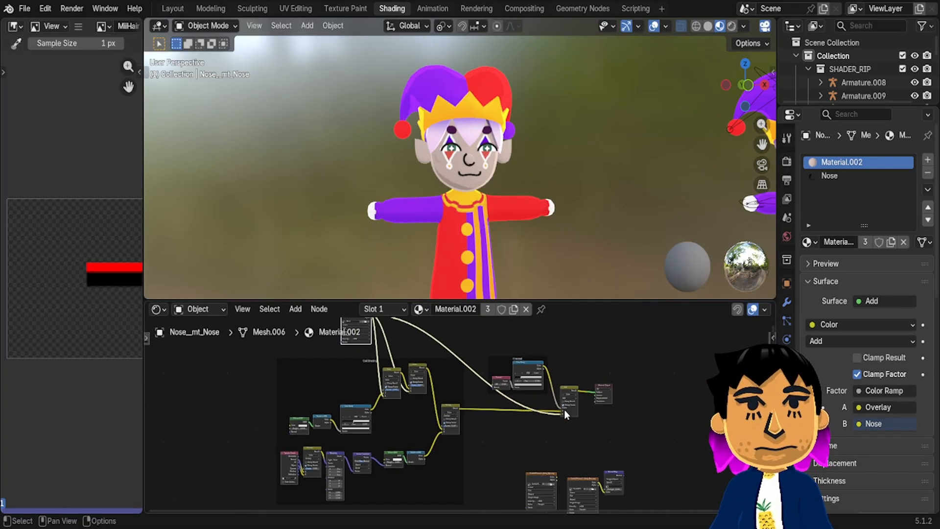
scroll(564, 409, "down", 2)
left_click(832, 176)
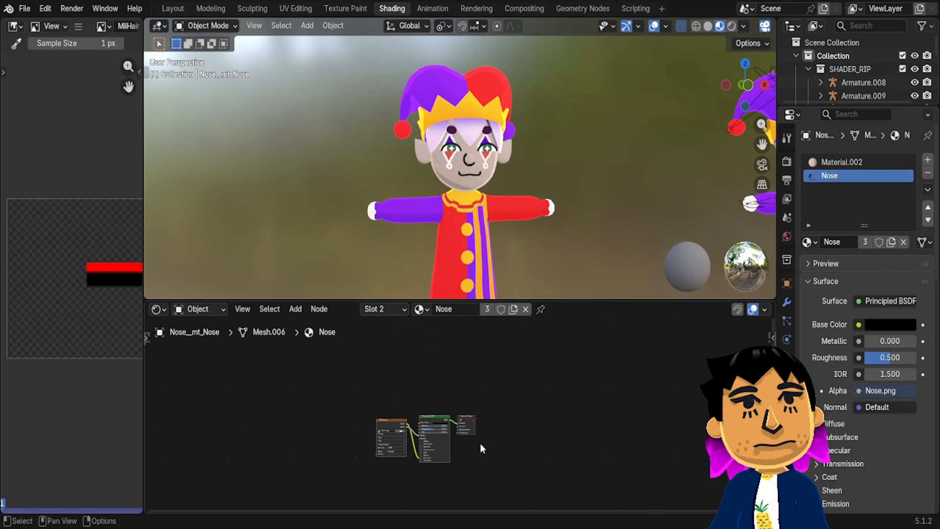
scroll(480, 442, "up", 10)
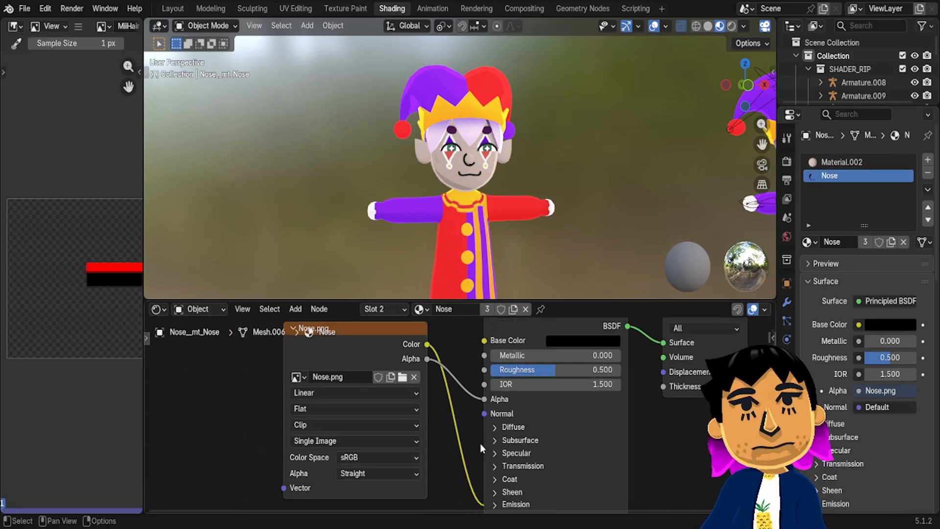
scroll(480, 443, "down", 1)
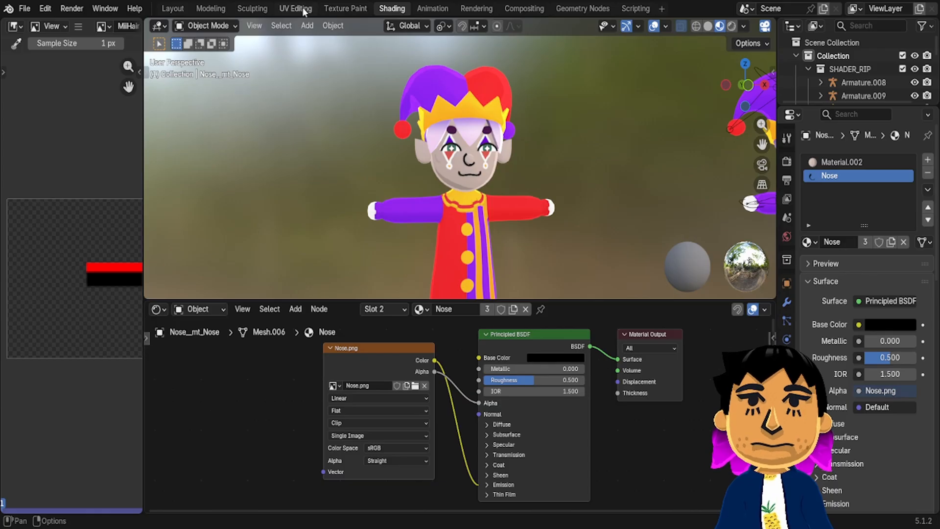
Return to the UV Editing workspace and examine the nose plane's UVs over the Nose.png texture
scroll(629, 271, "up", 2)
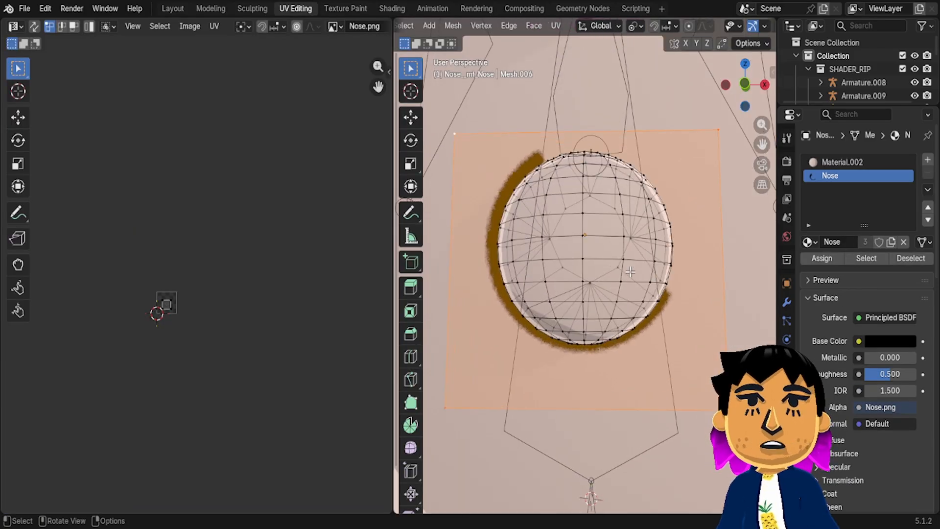
scroll(246, 264, "down", 1)
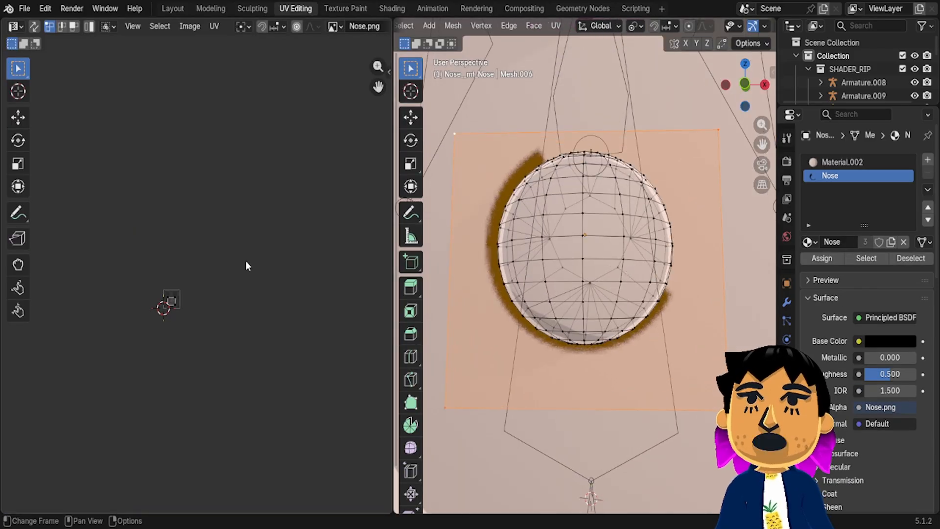
middle_click_drag(238, 257, 209, 242)
scroll(160, 204, "up", 3)
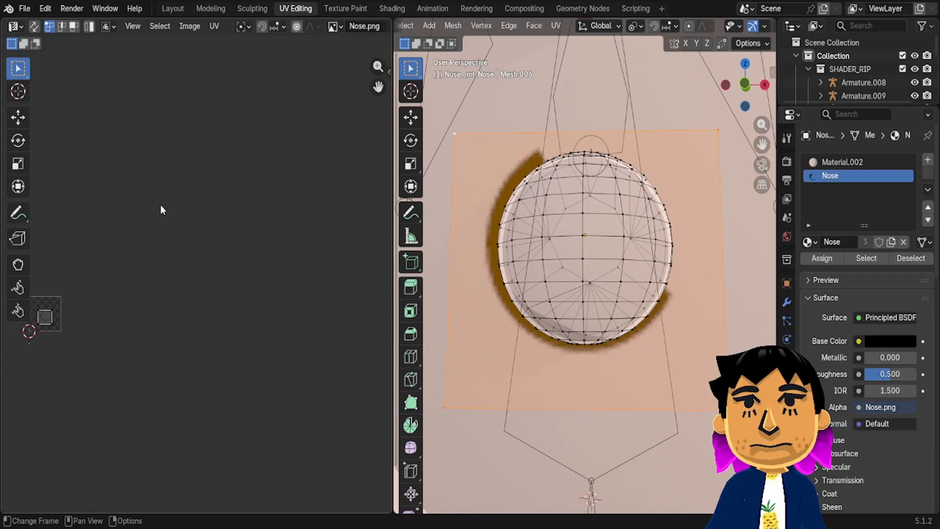
middle_click_drag(160, 204, 346, 96)
scroll(160, 204, "up", 5)
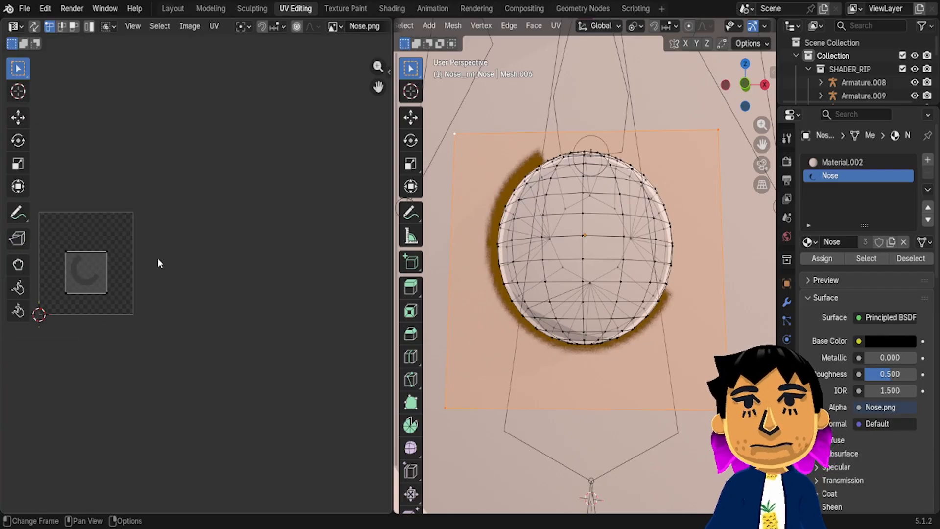
Scale down the nose outline plane's UVs and shift them so the drawn curve wraps around the nose's lower side
right_click(173, 259)
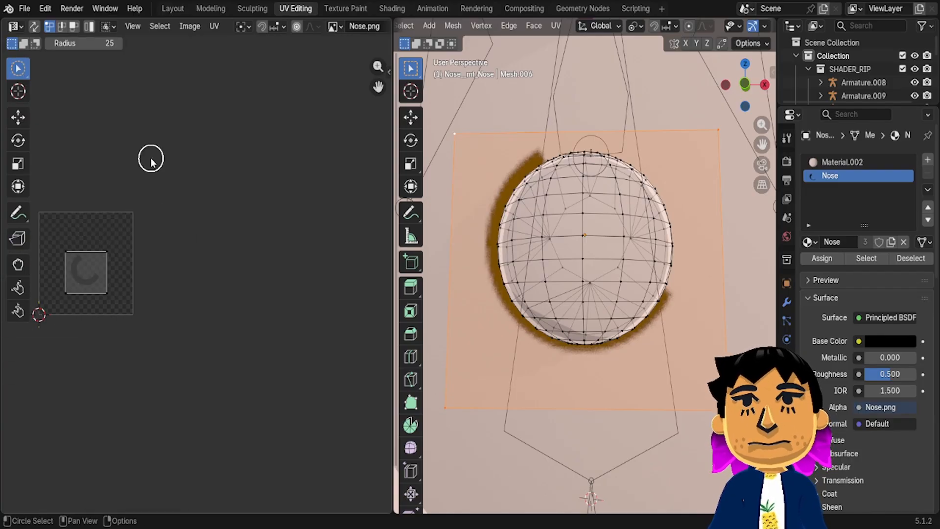
key("s")
left_click(162, 215)
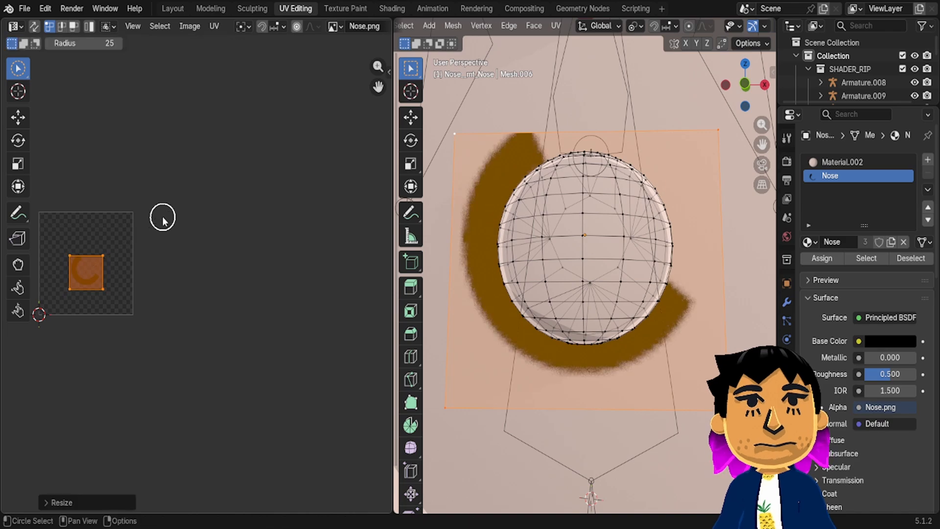
key("g")
left_click(176, 216)
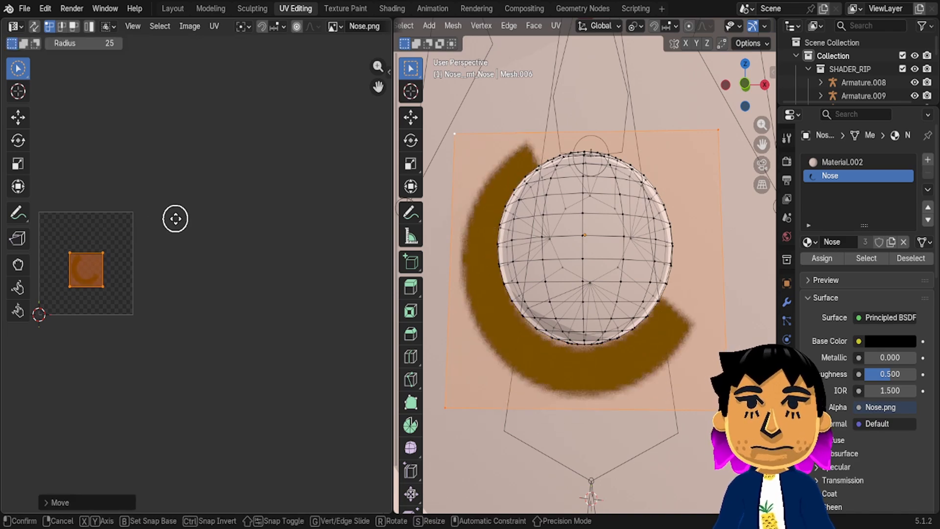
key("g")
key("y")
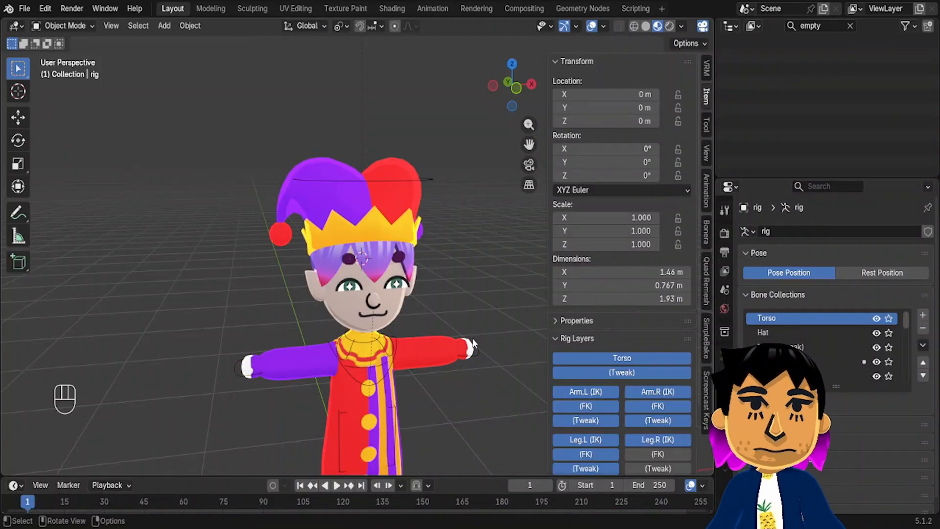
Put the character's rig in Pose Mode and try moving the left hand IK control
left_click(477, 348)
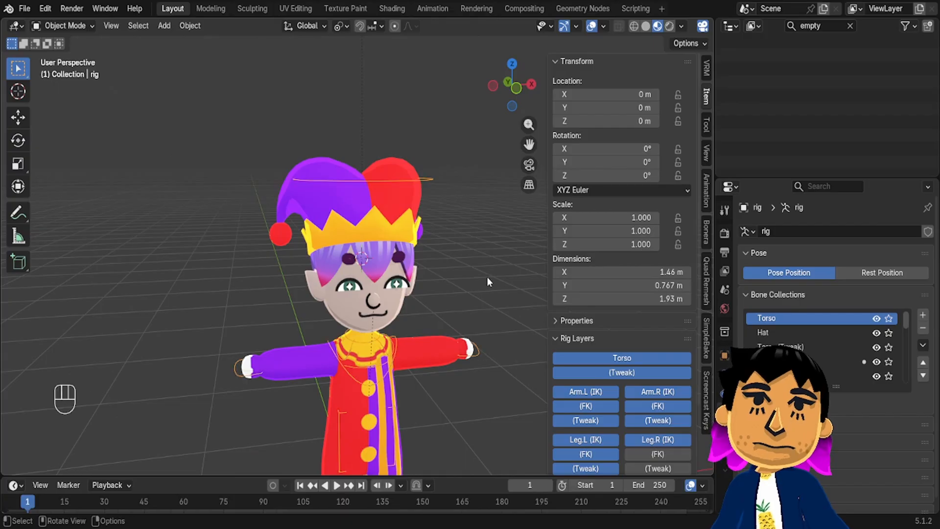
key("ctrl+Tab")
middle_click_drag(484, 295, 519, 255)
key("g")
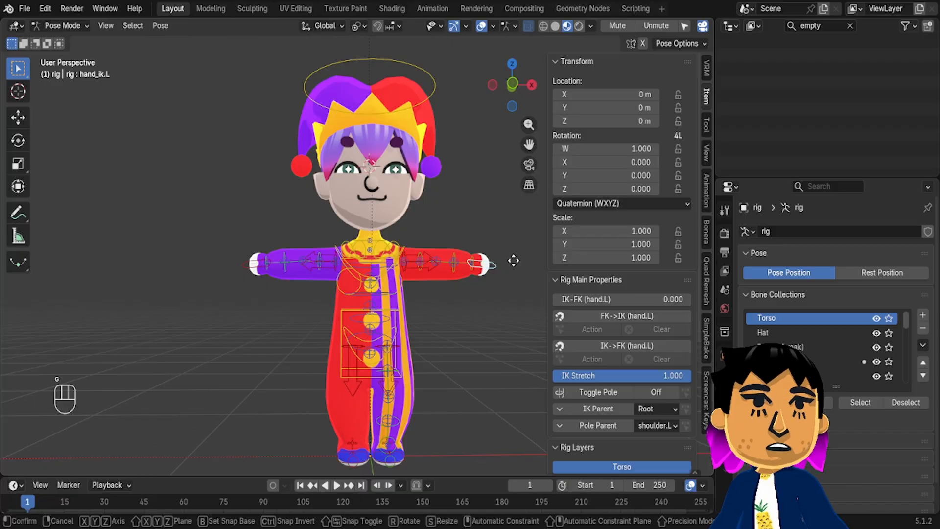
right_click(502, 300)
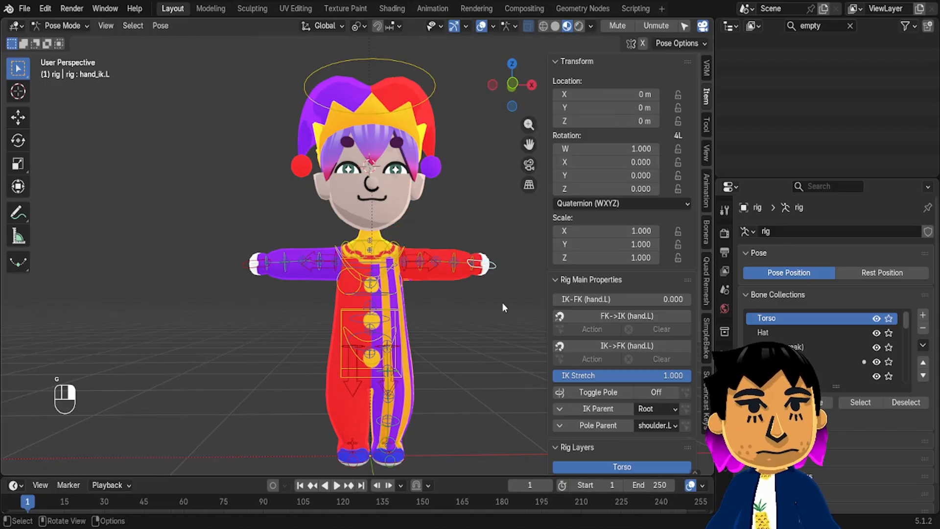
Try moving the left foot IK control and the hips control of the rig
left_click(408, 457)
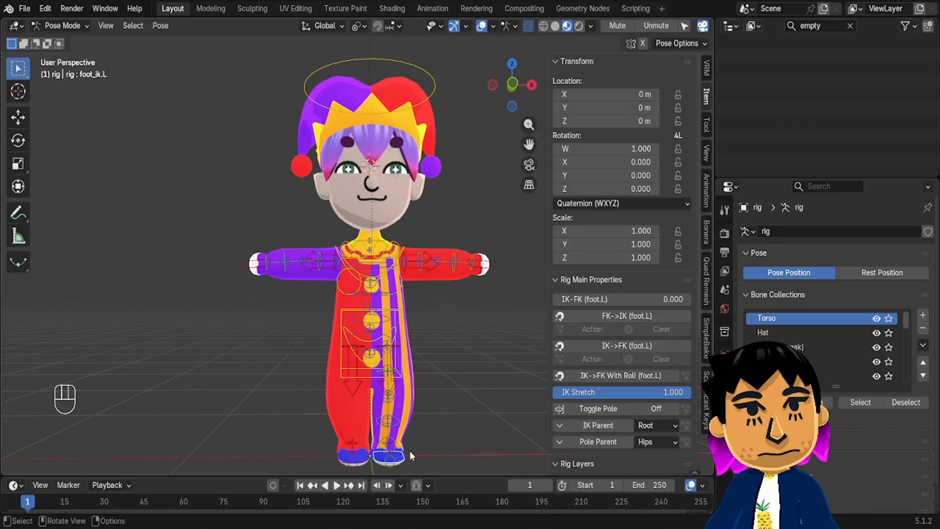
key("g")
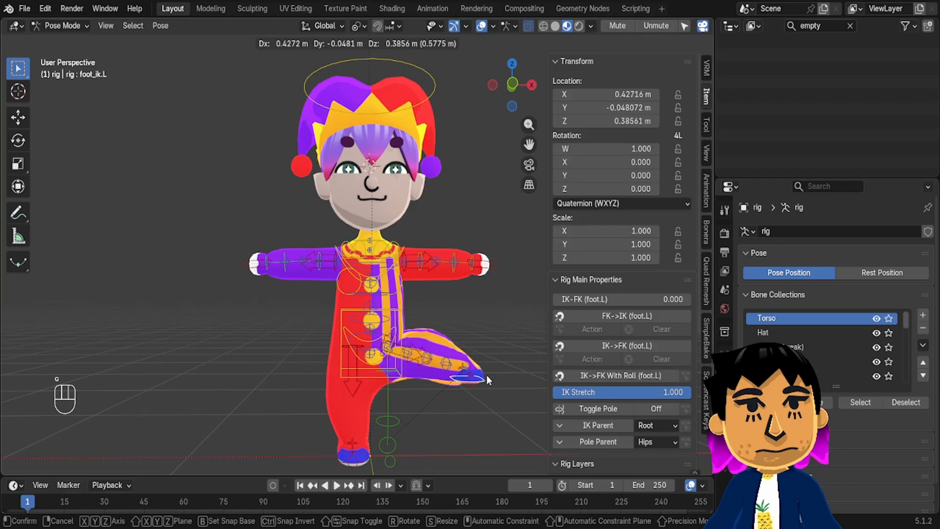
right_click(486, 374)
left_click(392, 339)
key("g")
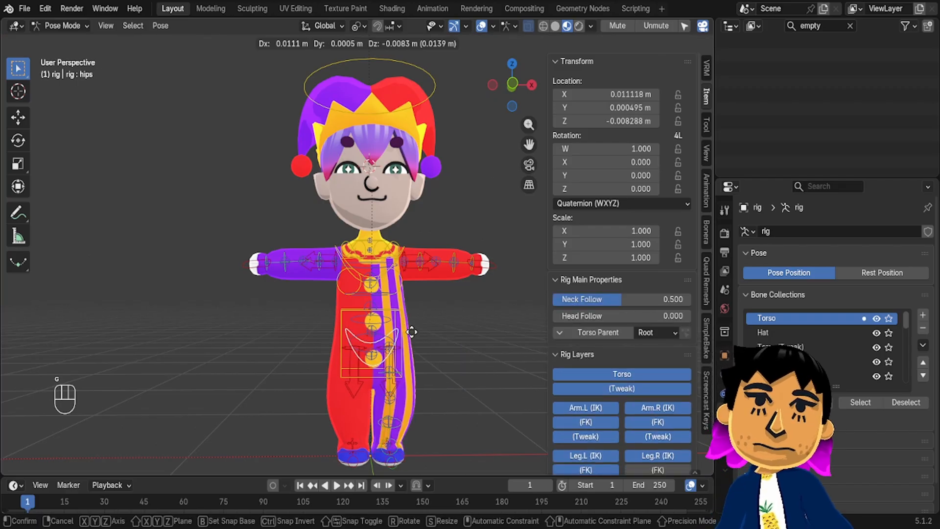
right_click(378, 331)
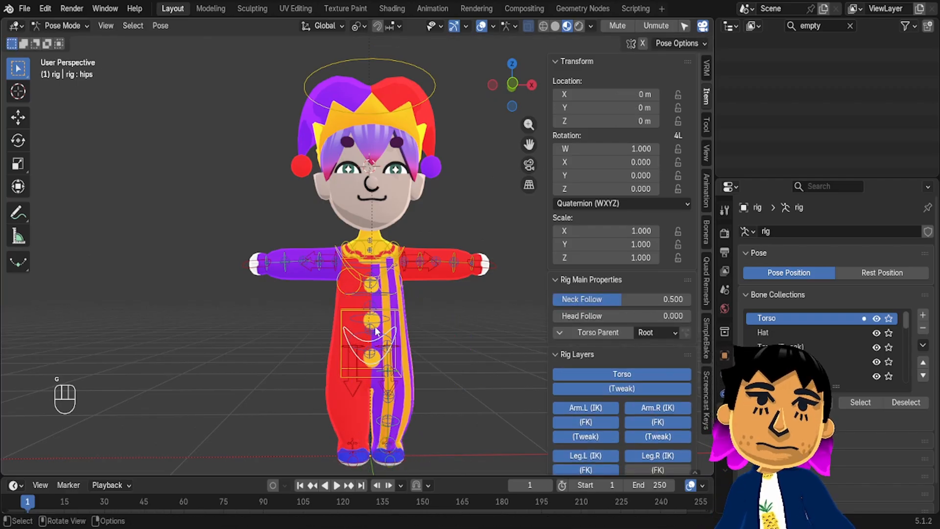
scroll(429, 165, "up", 2)
key("ctrl+KP_3")
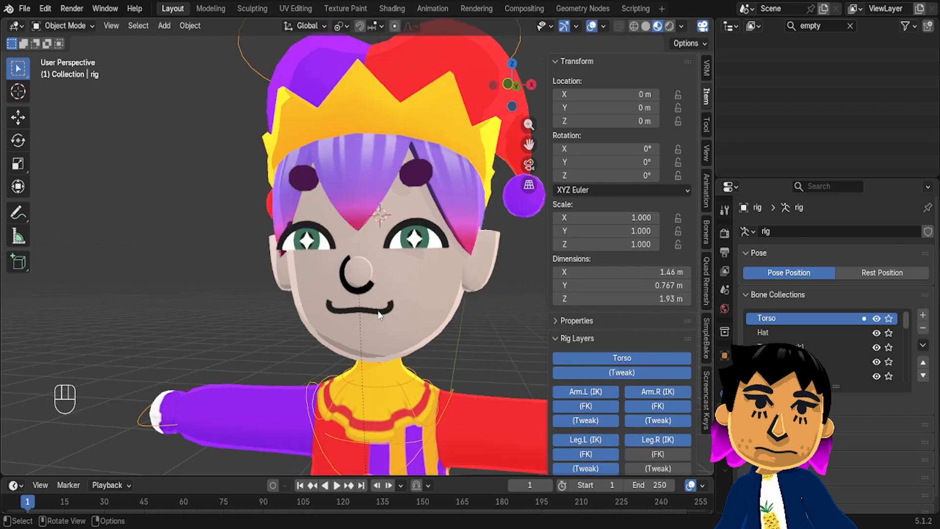
Join the hair into the Head.002 mesh and select all the combined geometry in Edit Mode
middle_click_drag(378, 313, 405, 312)
left_click(492, 280)
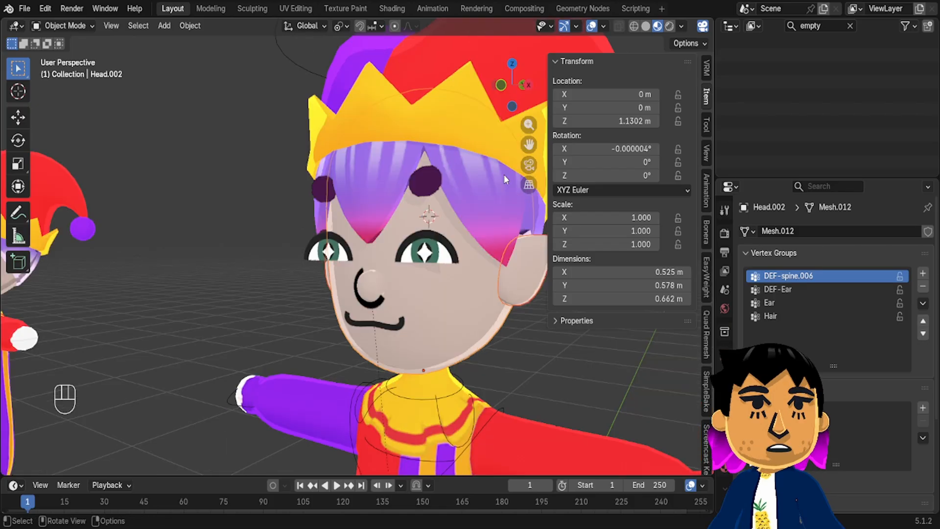
left_click(492, 209, "ctrl")
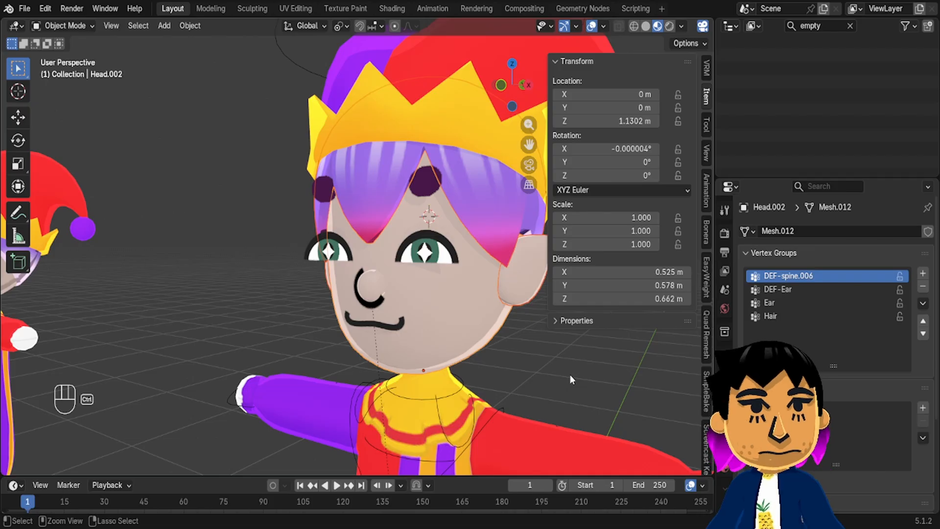
key("ctrl+j")
key("Tab")
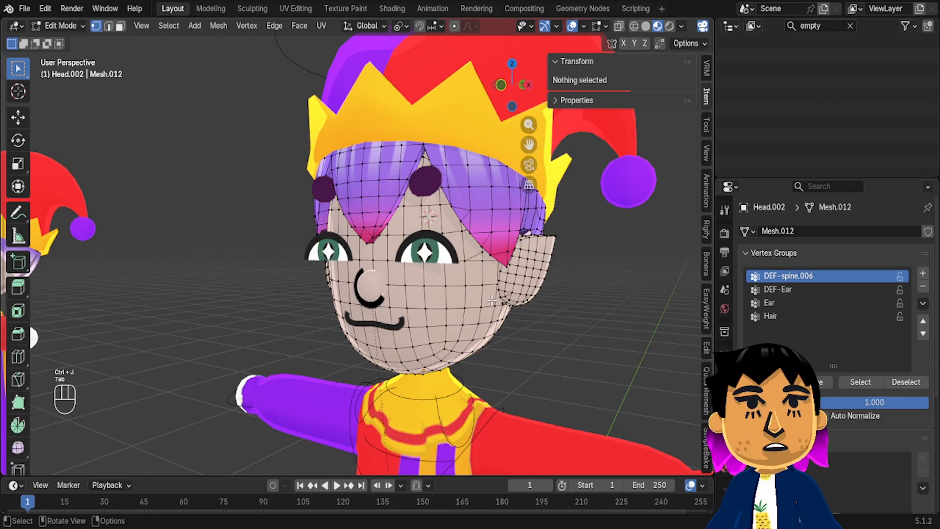
key("a")
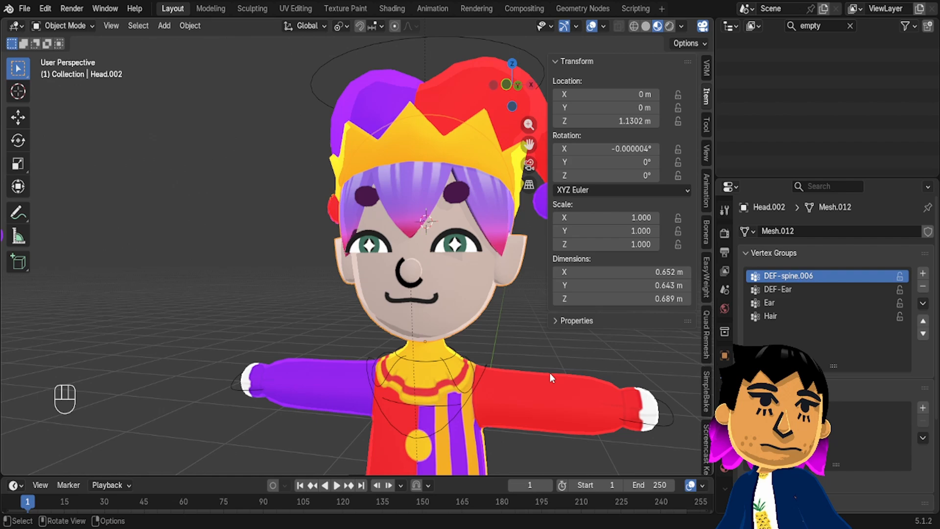
Select the head mesh with the rig as the active object and view the available Armature Deform parenting options
middle_click_drag(549, 373, 551, 373)
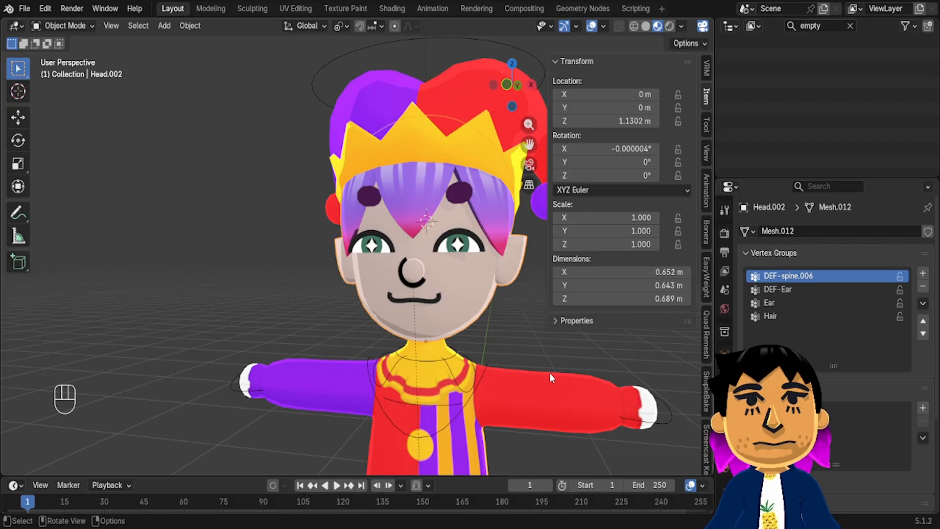
left_click(486, 360)
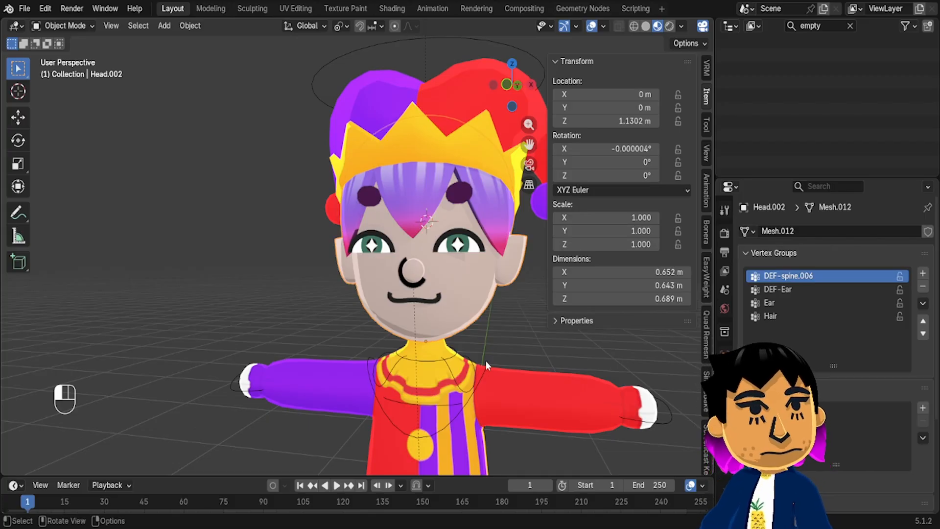
key("ctrl+p")
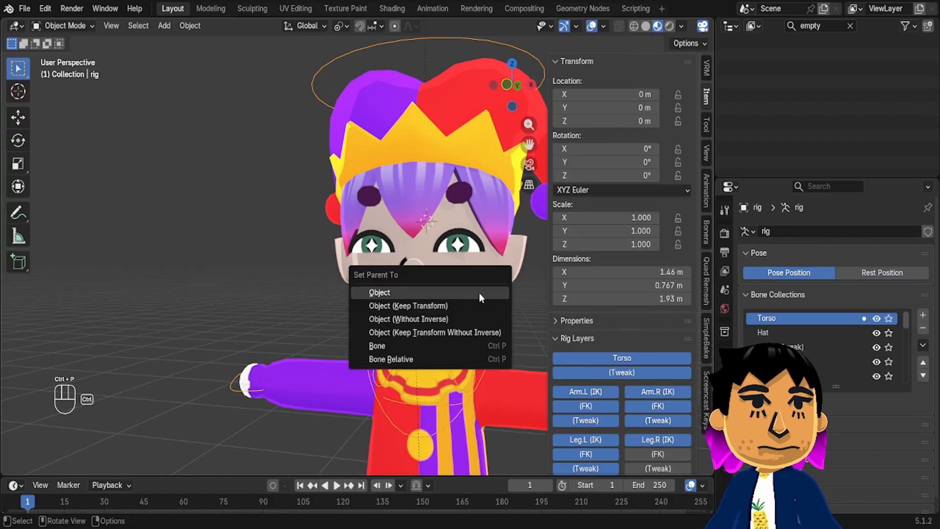
left_click(487, 357, "shift")
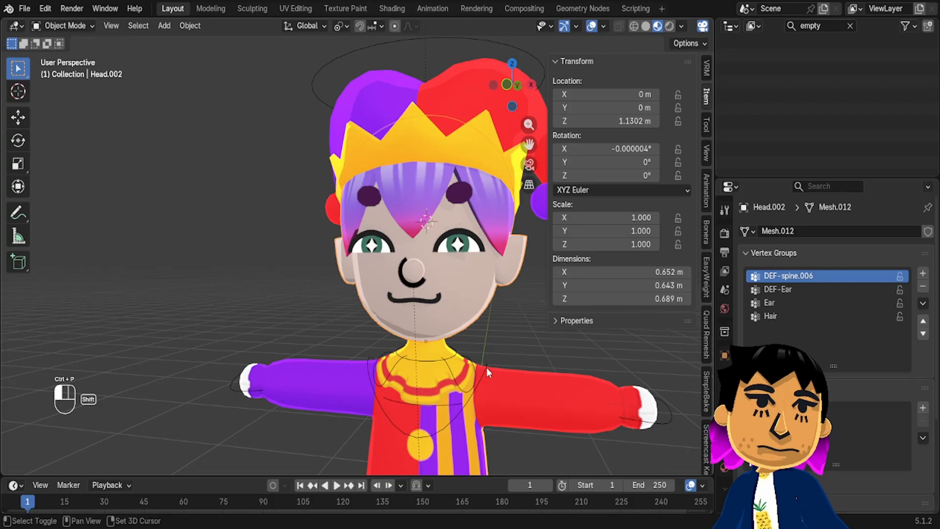
left_click(486, 366, "shift")
key("ctrl+p")
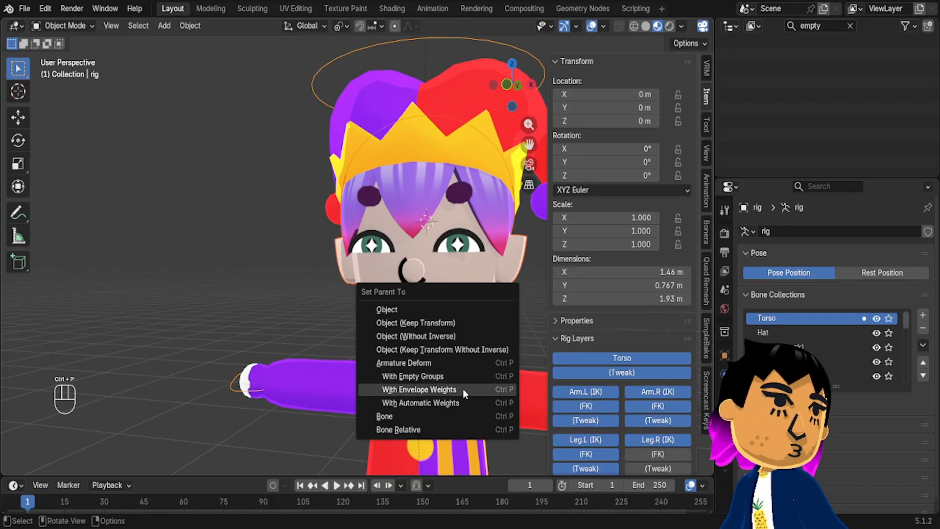
left_click(293, 285)
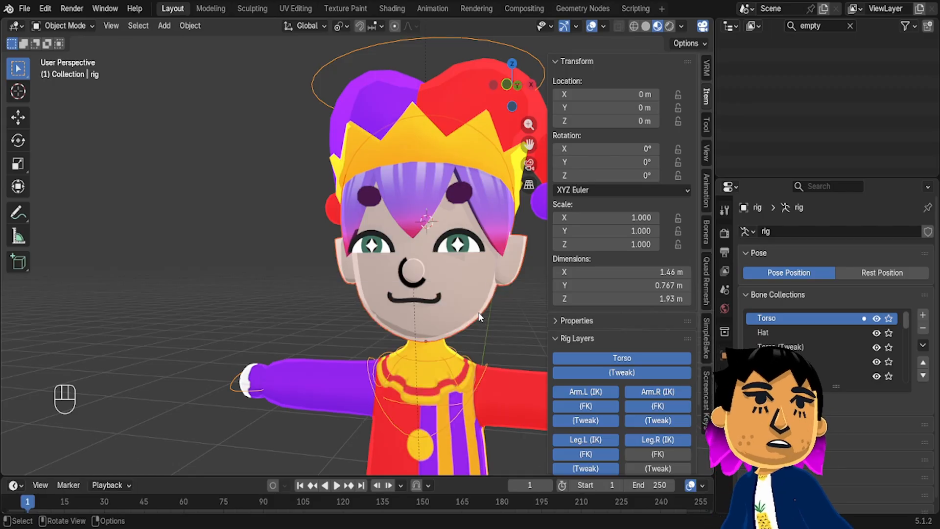
Select the head mesh on its own to examine its vertex groups
left_click(483, 360)
left_click(483, 364)
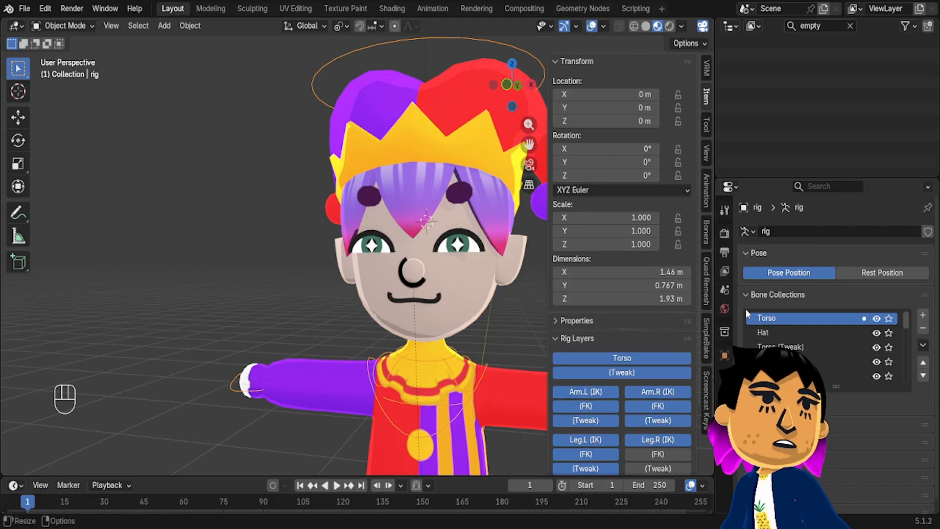
left_click(474, 302)
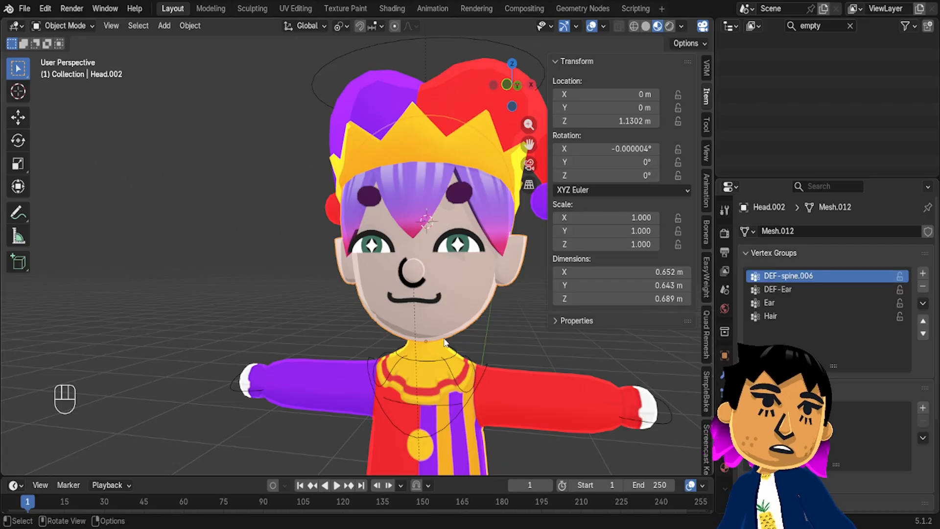
In the rig's Pose Mode, make the deform bone collection visible and select the head bone DEF-spine.006
left_click(480, 337)
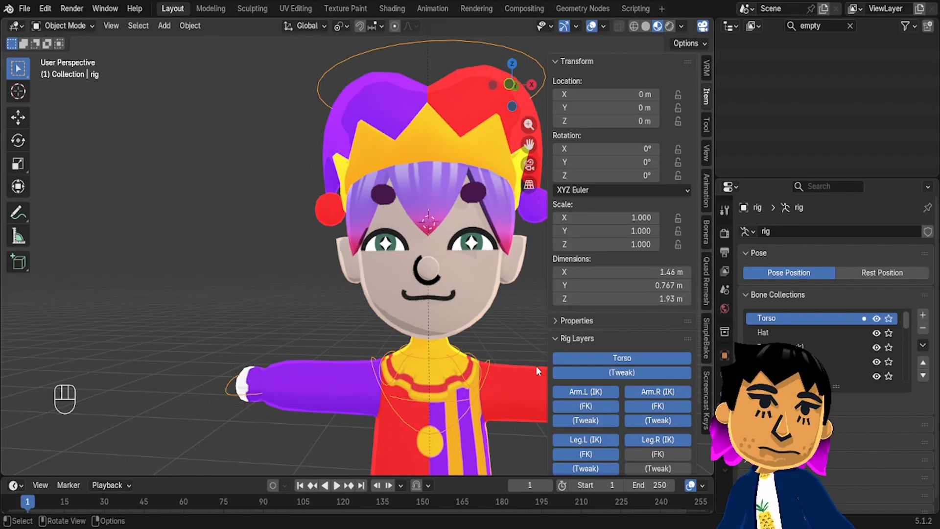
scroll(861, 342, "down", 10)
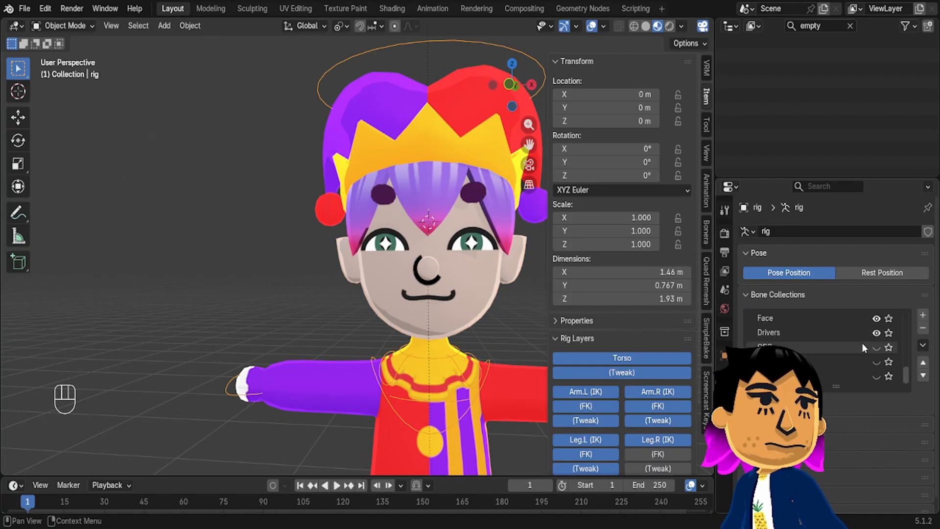
key("ctrl+Tab")
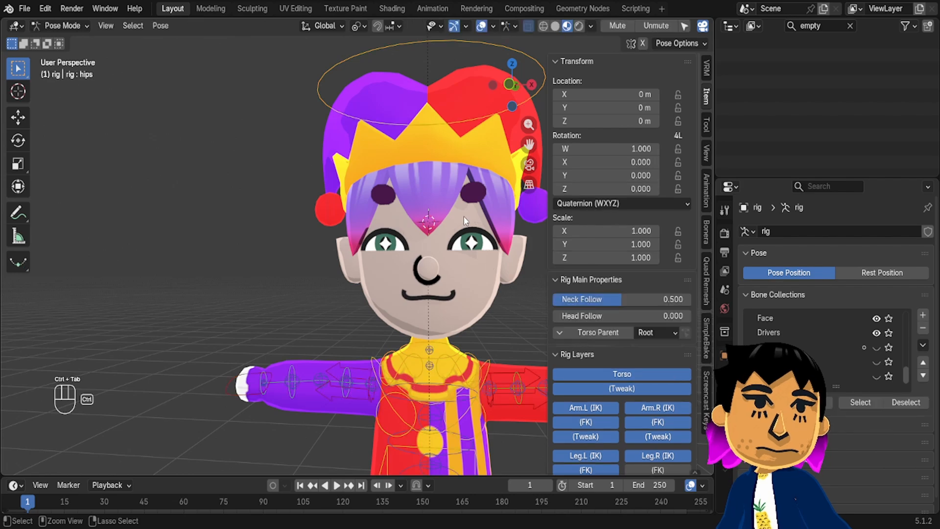
left_click(876, 376)
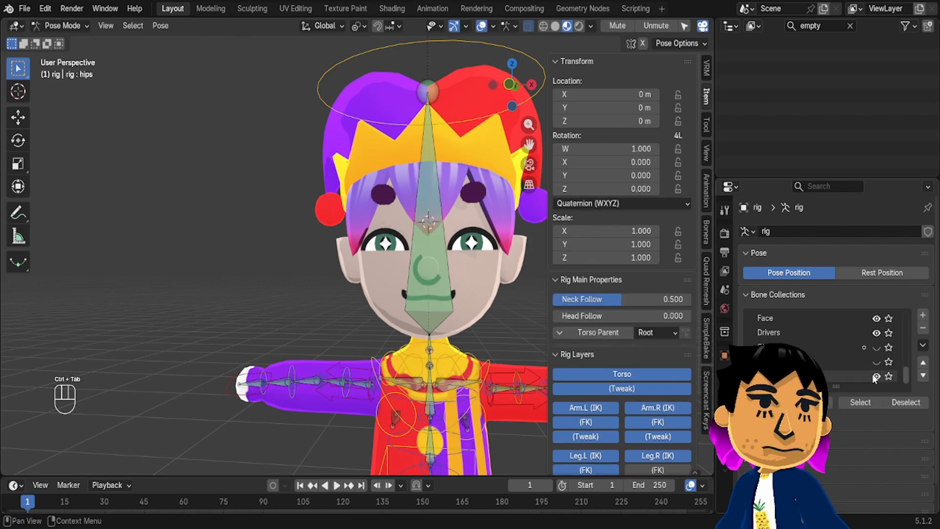
left_click(433, 180)
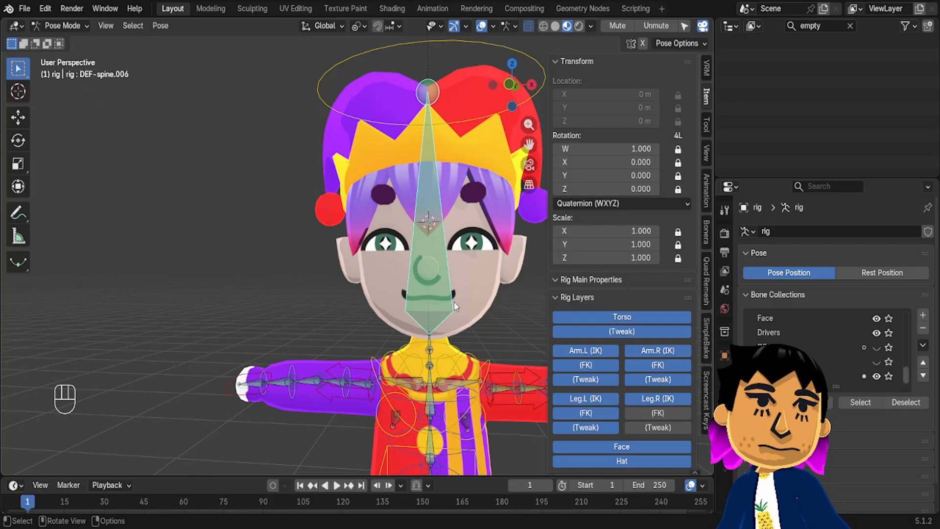
Examine the deform bones from the head down to the hips, selecting DEF-spine, and return the rig to Object Mode
mouse_move(456, 306)
middle_mouse_down()
mouse_move(527, 314)
mouse_move(455, 307)
middle_mouse_up()
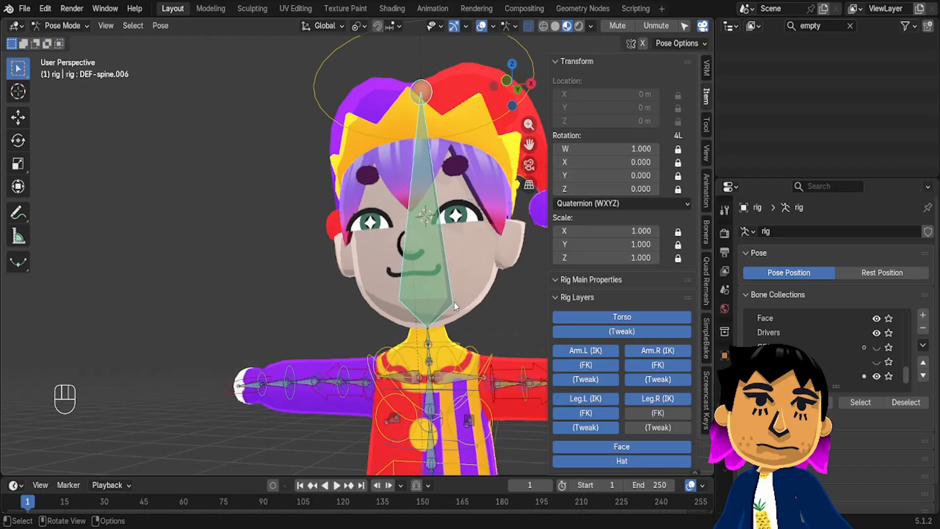
middle_click_drag(461, 248, 458, 59, "shift")
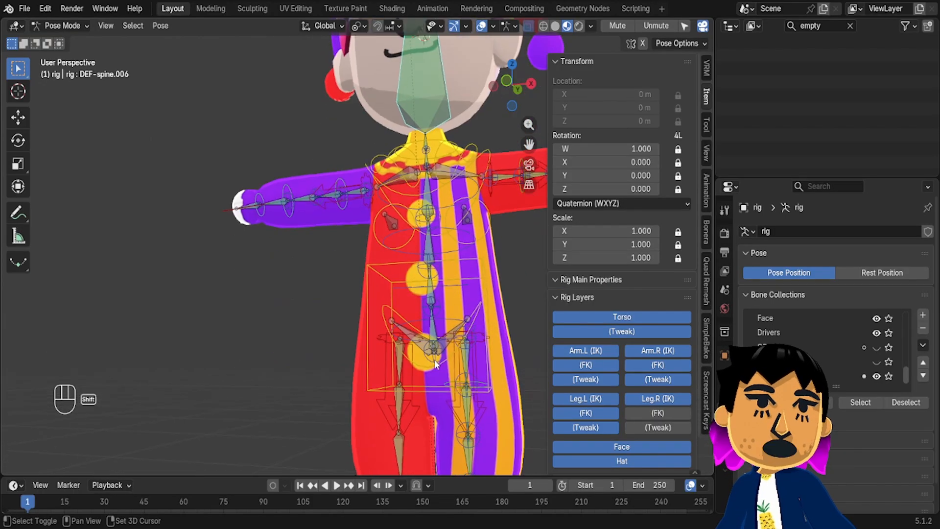
left_click(434, 327)
middle_click_drag(435, 283, 434, 308)
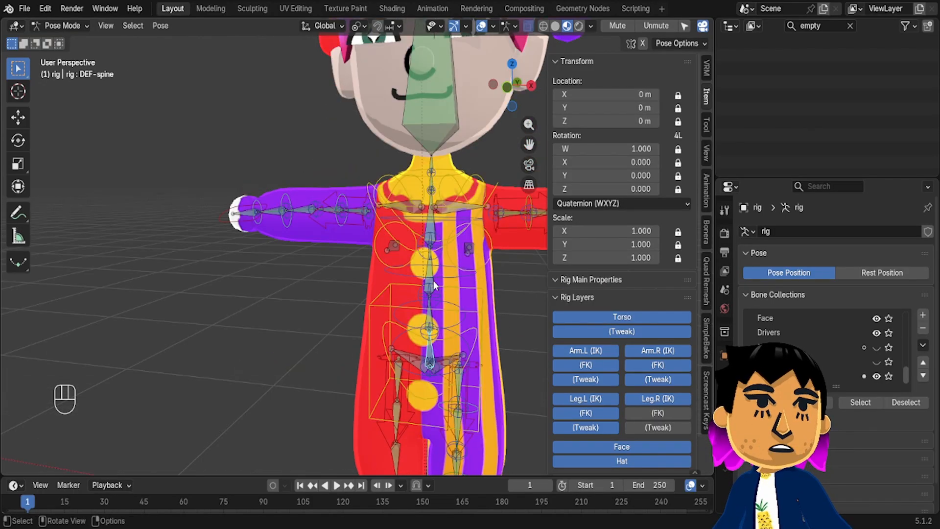
mouse_move(445, 143)
middle_mouse_down("shift")
mouse_move(447, 282)
mouse_move(447, 145)
middle_mouse_up("shift")
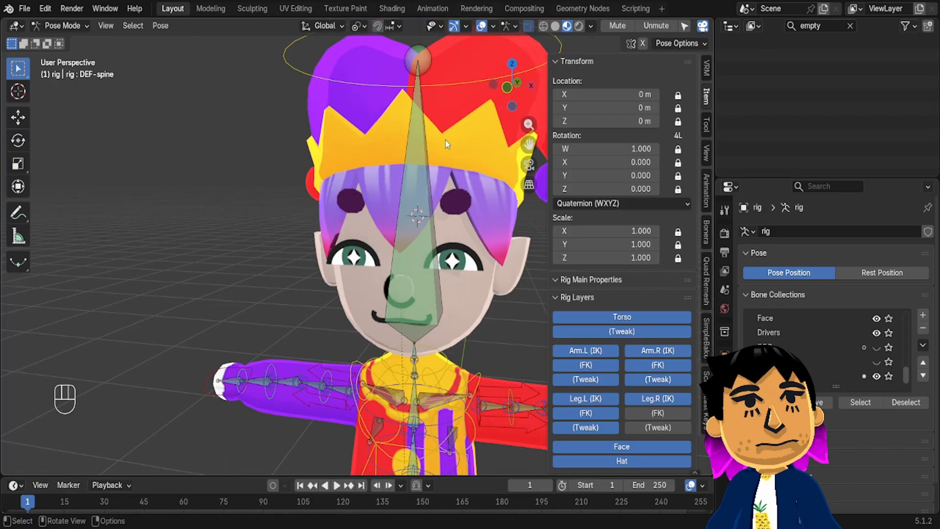
key("ctrl+Tab")
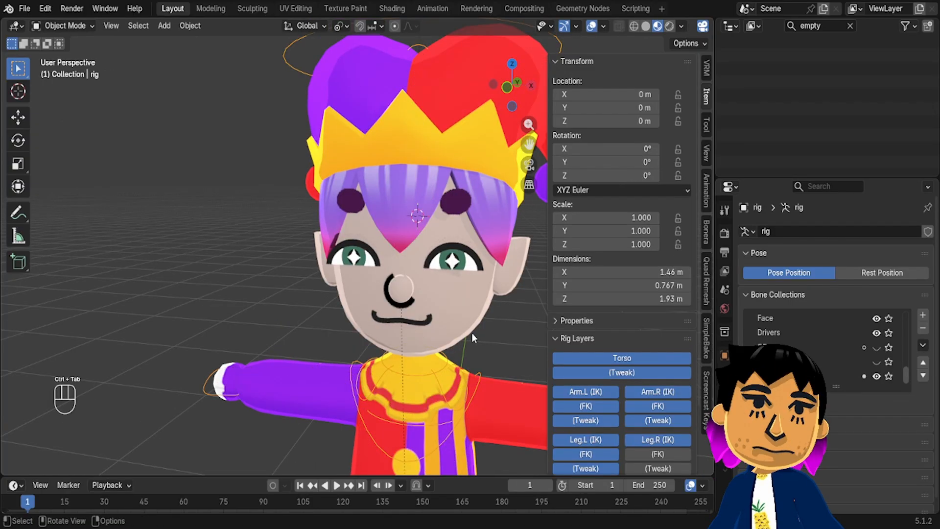
scroll(486, 333, "up", 1)
scroll(486, 333, "down", 5)
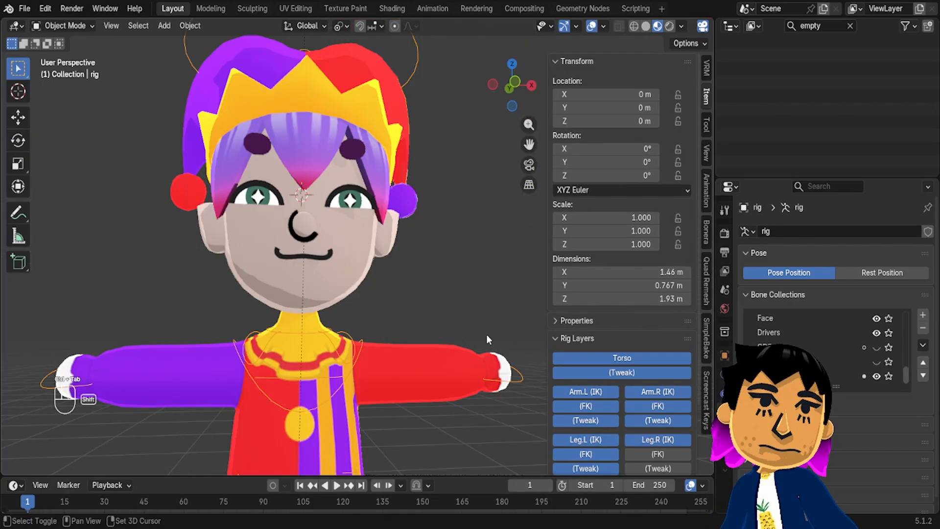
Select the eye, brow and mouth planes one by one to examine the vertex group assigned to each
scroll(486, 334, "up", 3)
middle_click_drag(487, 334, 538, 330, "shift")
left_click(360, 239)
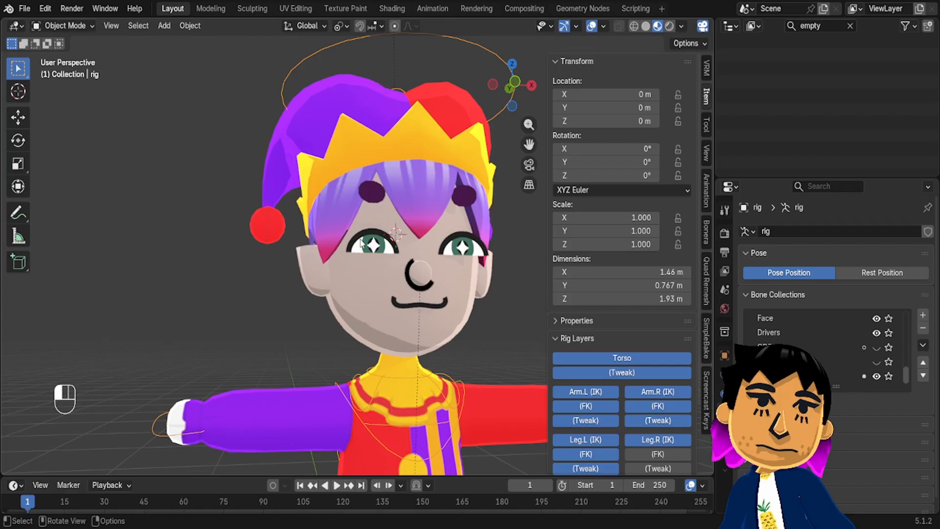
left_click(361, 243)
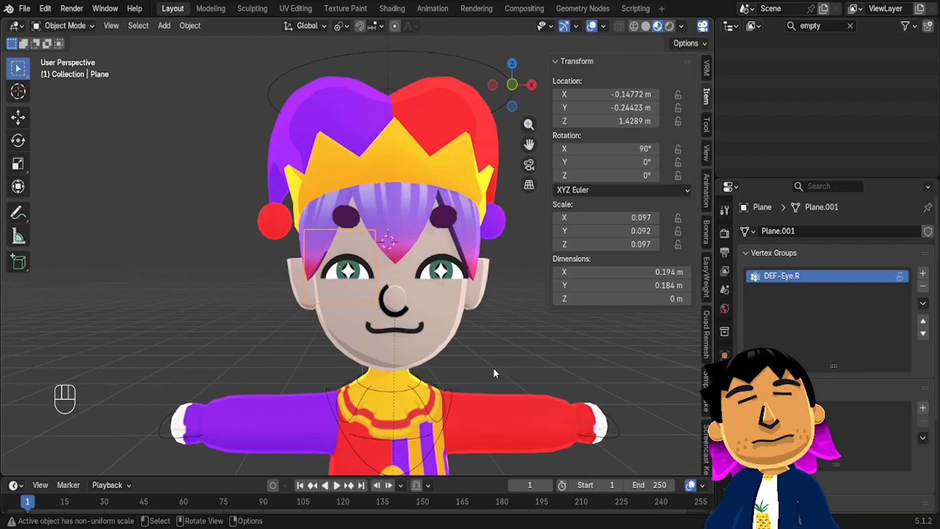
left_click(345, 211)
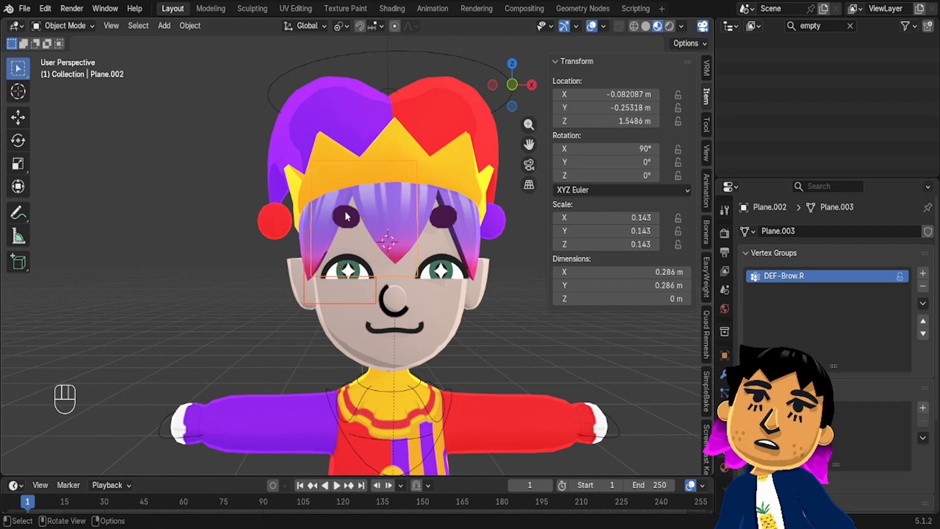
left_click(333, 290)
left_click(394, 329)
left_click(452, 273)
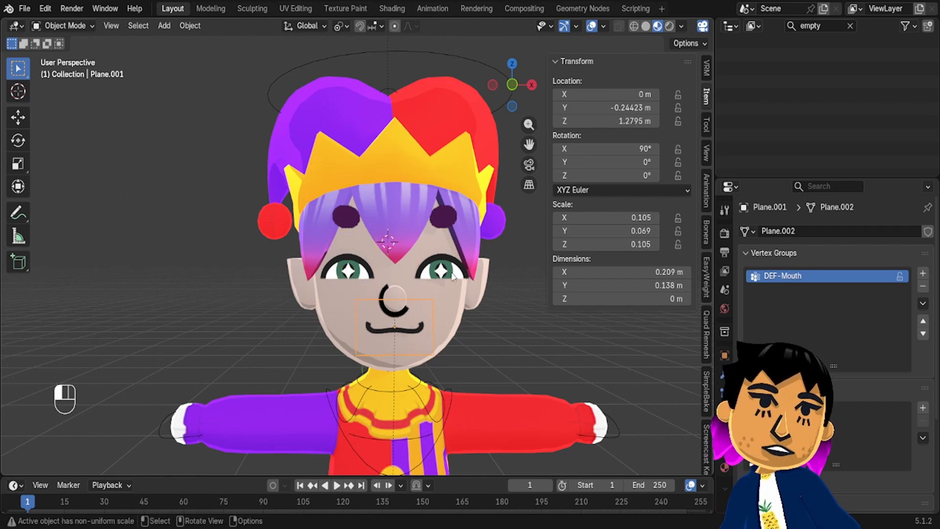
left_click(448, 230)
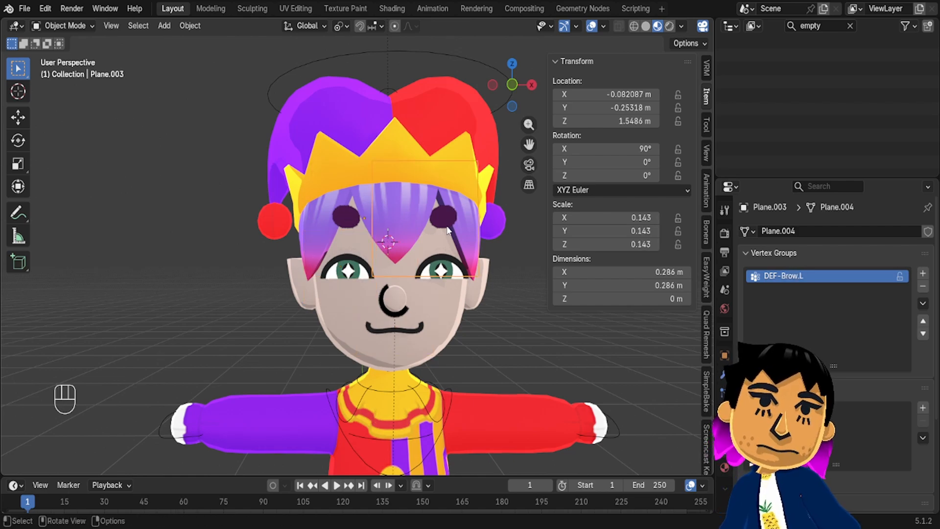
left_click(394, 308)
left_click(421, 334)
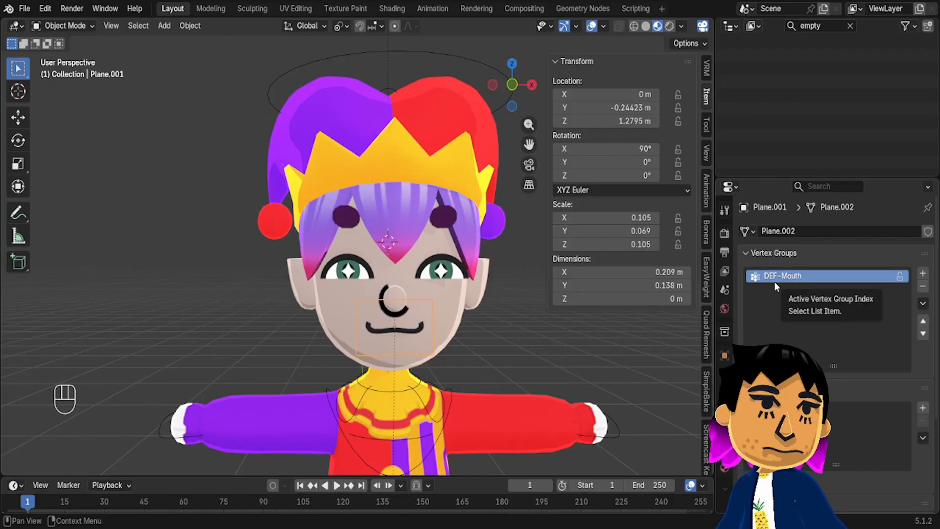
Select the jester hat mesh to examine its headwear vertex groups
scroll(454, 266, "up", 2)
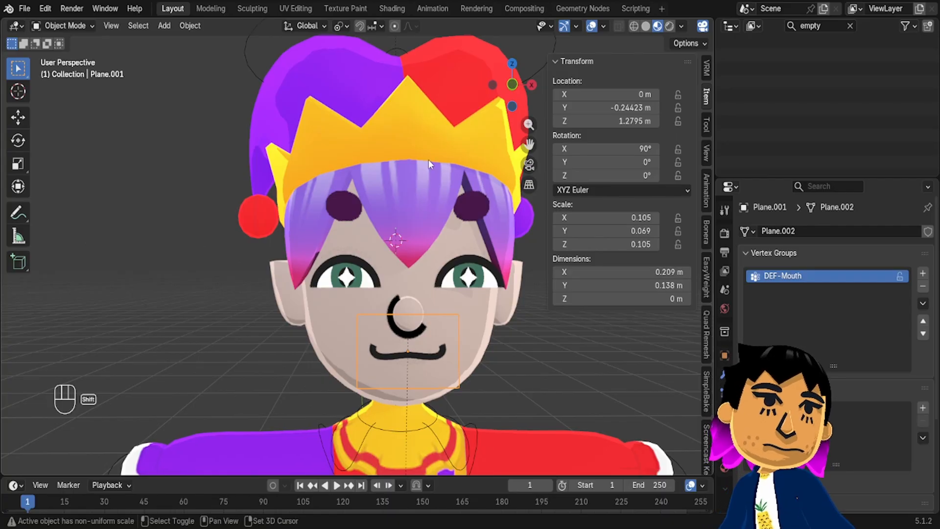
middle_click_drag(428, 159, 484, 160, "shift")
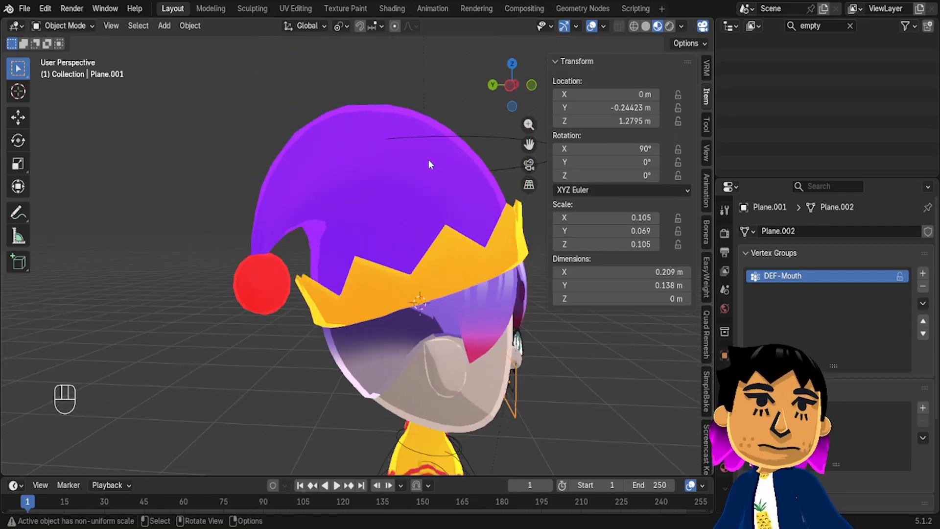
scroll(428, 160, "down", 2)
left_click(408, 218)
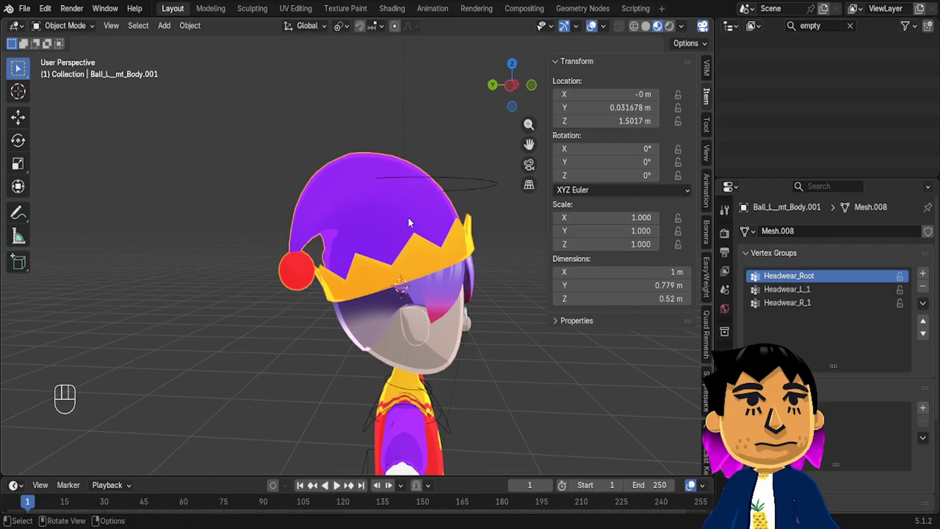
Unhide all hidden objects and select the armature that holds the hat bones
key("alt+h")
left_click(339, 155)
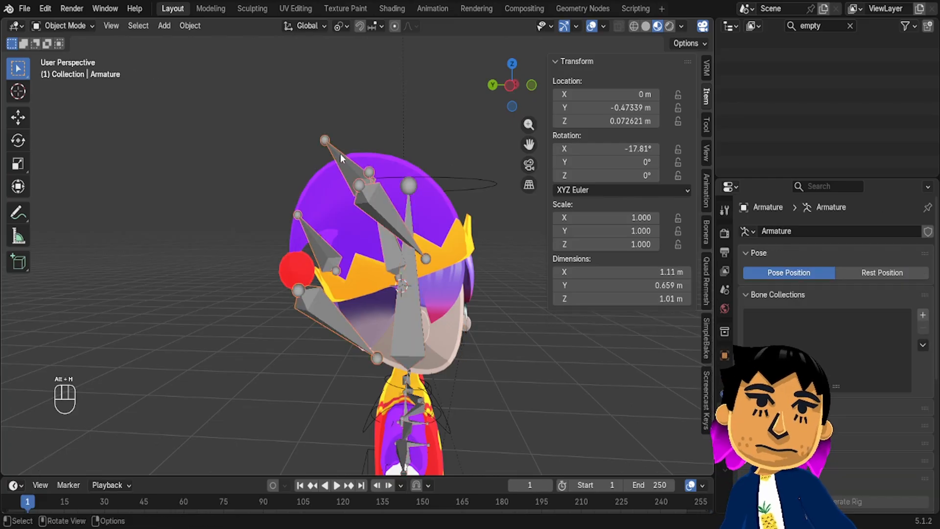
middle_click_drag(340, 154, 378, 213)
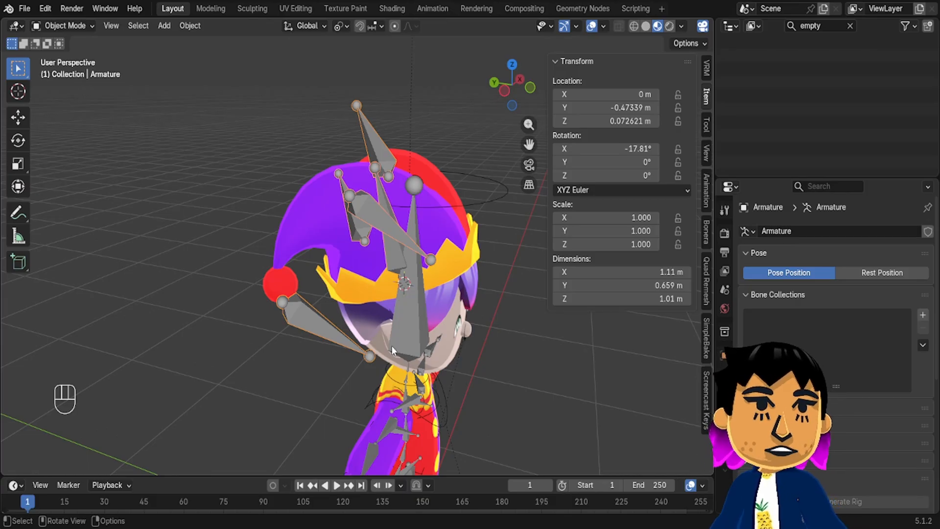
In Pose Mode, test how moving the Headwear_R_1 and Headwear_L_1 bones deforms the hat's two horns, cancelling each move
key("ctrl+Tab")
left_click(377, 209)
key("g")
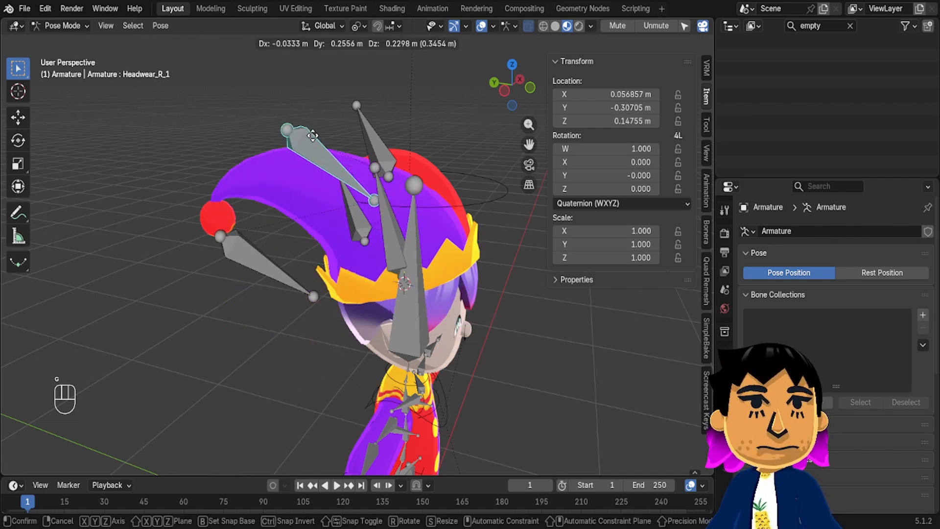
right_click(438, 141)
middle_click_drag(437, 140, 328, 134)
left_click(454, 174)
middle_click_drag(454, 174, 390, 175)
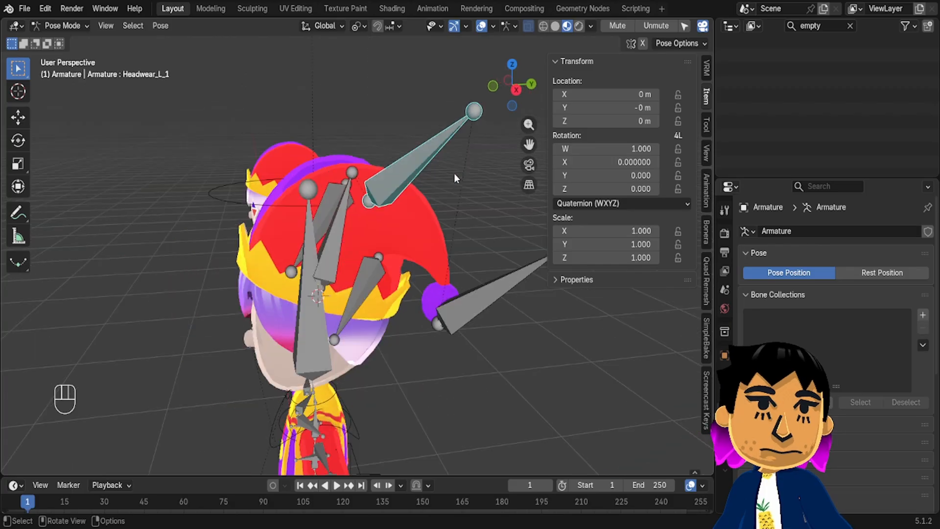
key("g")
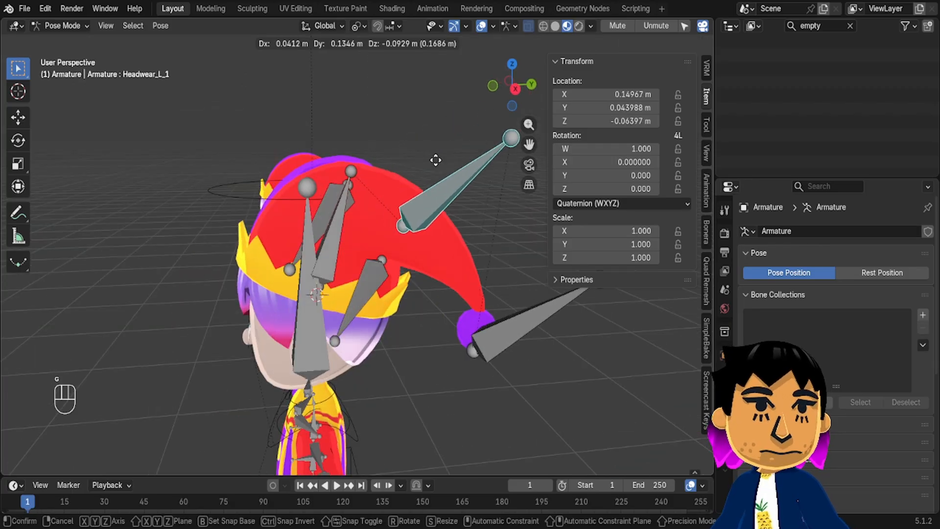
right_click(450, 193)
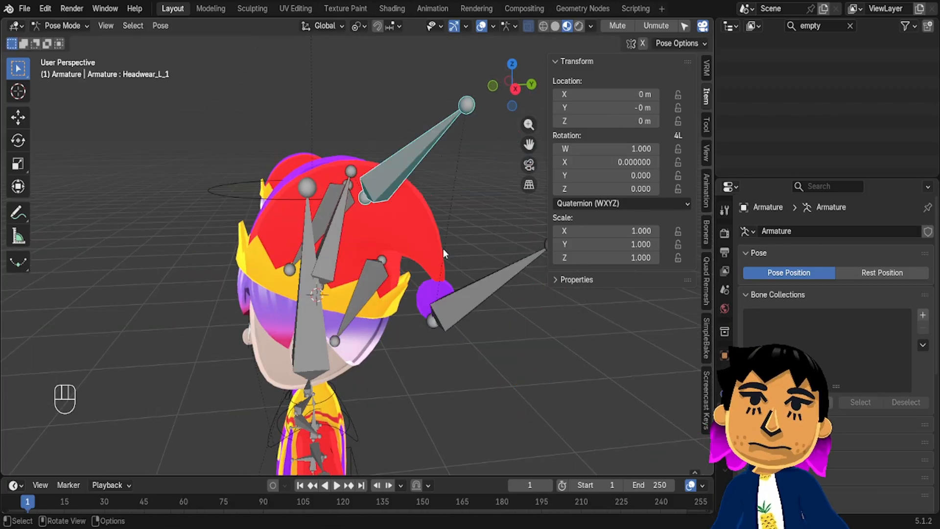
In the armature's Edit Mode, delete the two bones behind the head at the hat horns' ends, including Z_Headwear_R
middle_click_drag(440, 199, 438, 196)
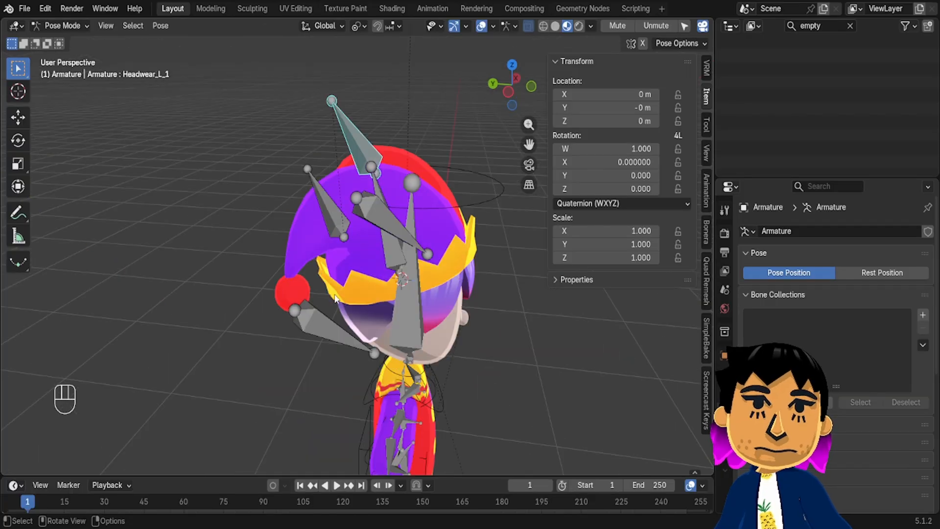
middle_click_drag(335, 298, 327, 238)
key("Tab")
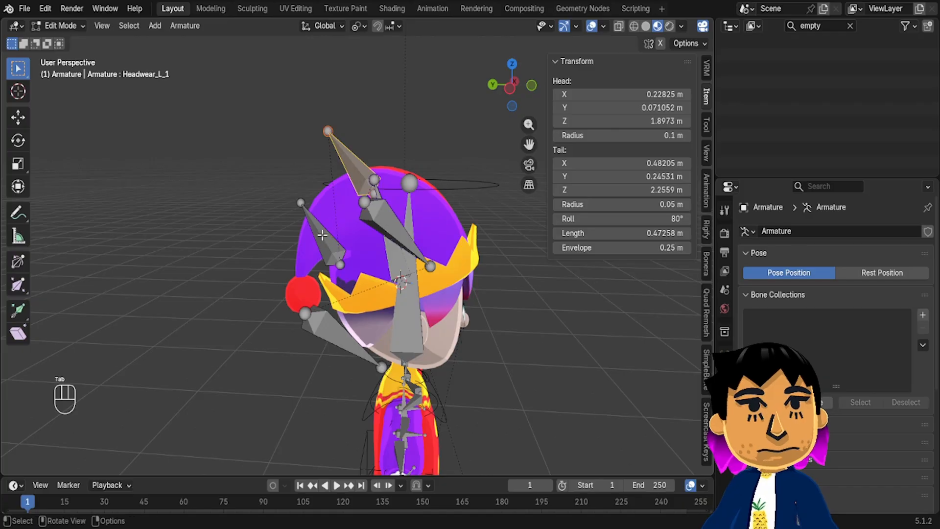
left_click(322, 235)
left_click(342, 321, "shift")
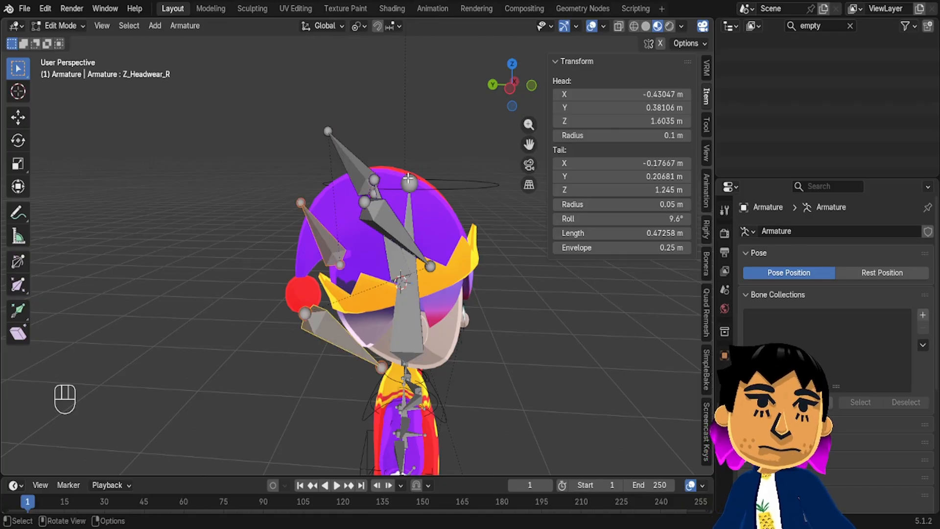
key("x")
left_click(421, 140)
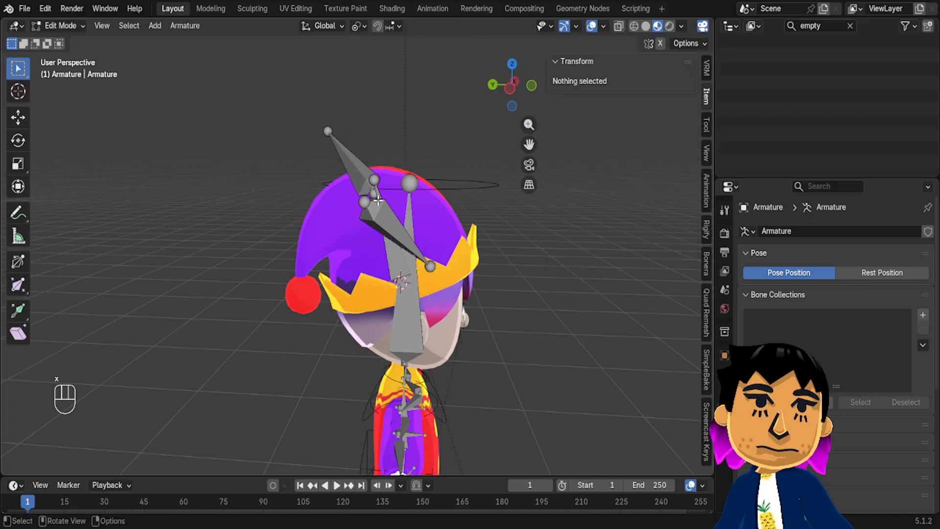
Enable X-axis mirroring and rotate the Headwear_L_1 bone about 100° in the right view so its tip meets the horn's ball
left_click(360, 173)
left_click(510, 89)
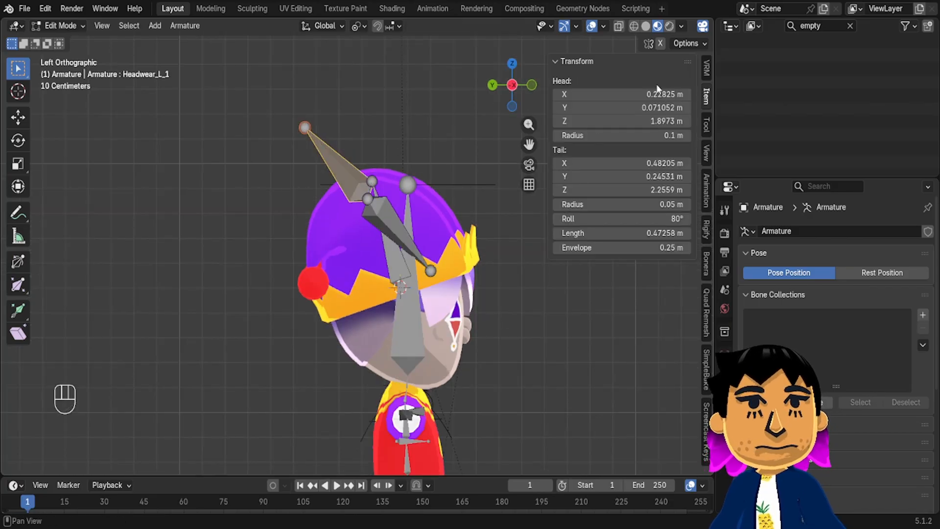
left_click(660, 44)
middle_click_drag(453, 153, 516, 84)
left_click(522, 91)
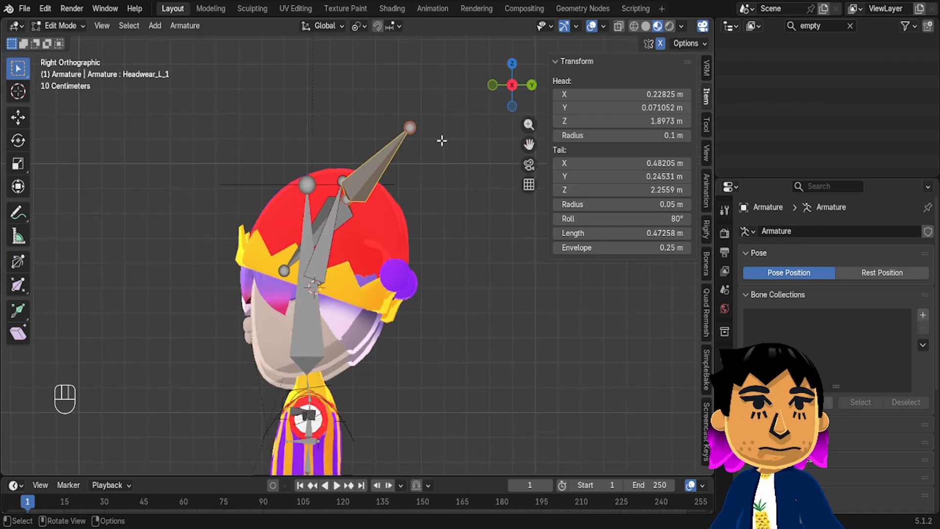
key("r")
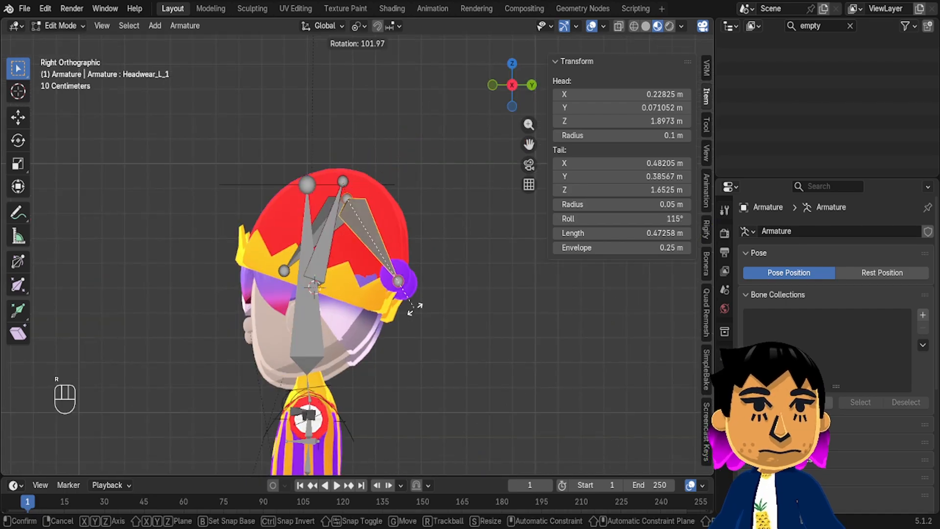
left_click(429, 254)
middle_click_drag(446, 196, 447, 196)
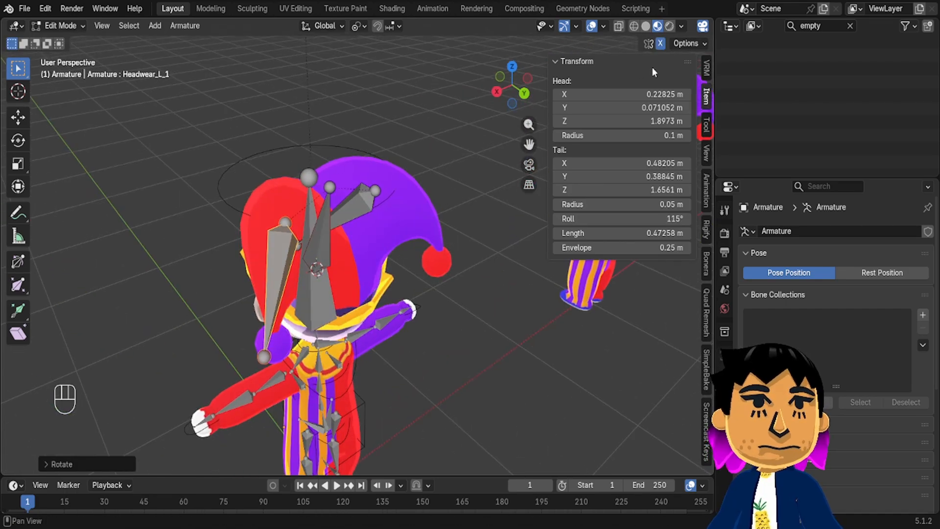
Rename the purple horn's bone Headwear_R_1 as Headwear.R
left_click(330, 232)
middle_click_drag(352, 219, 392, 229)
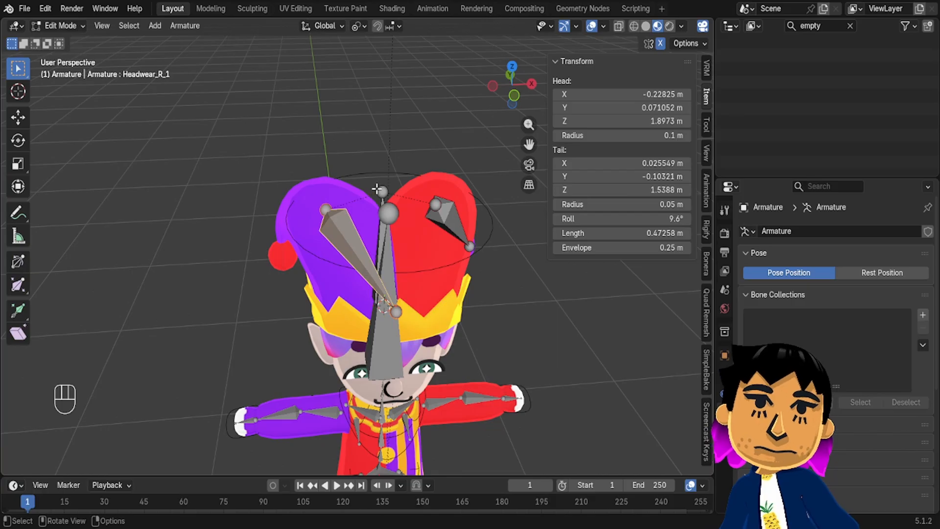
left_click(453, 223)
left_click(353, 249)
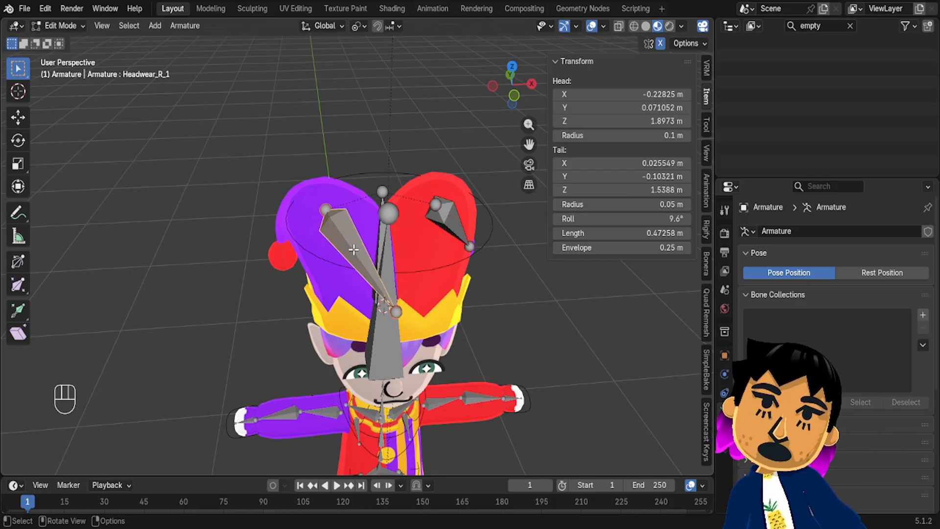
key("F2")
left_click(340, 167)
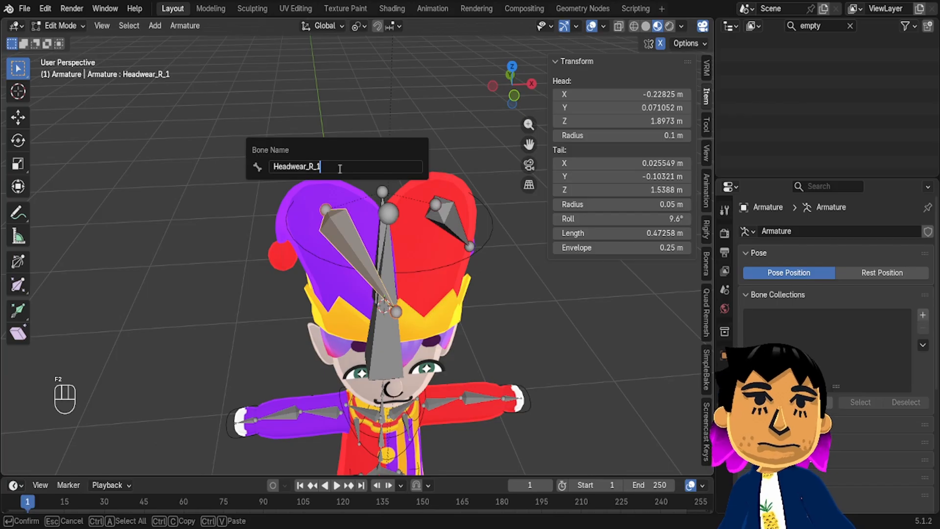
key("BackSpace")
key("BackSpace")
key("BackSpace")
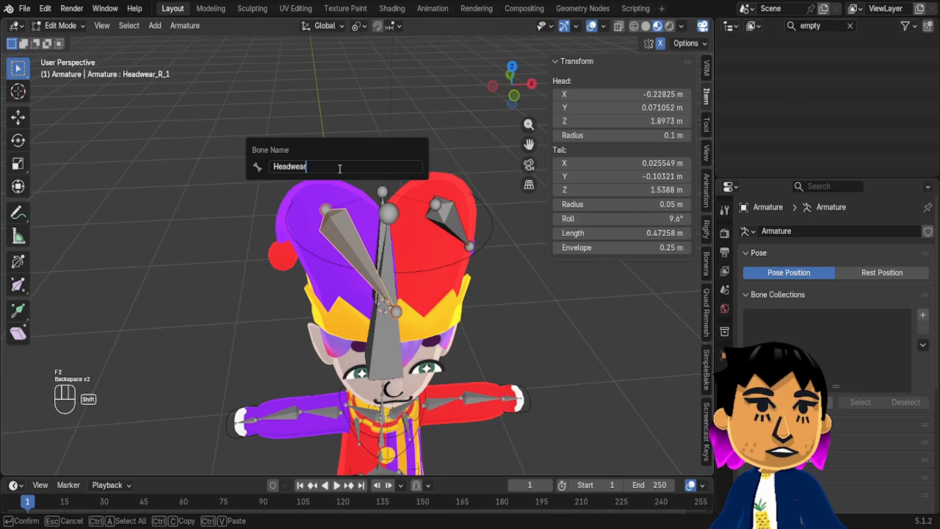
type("_")
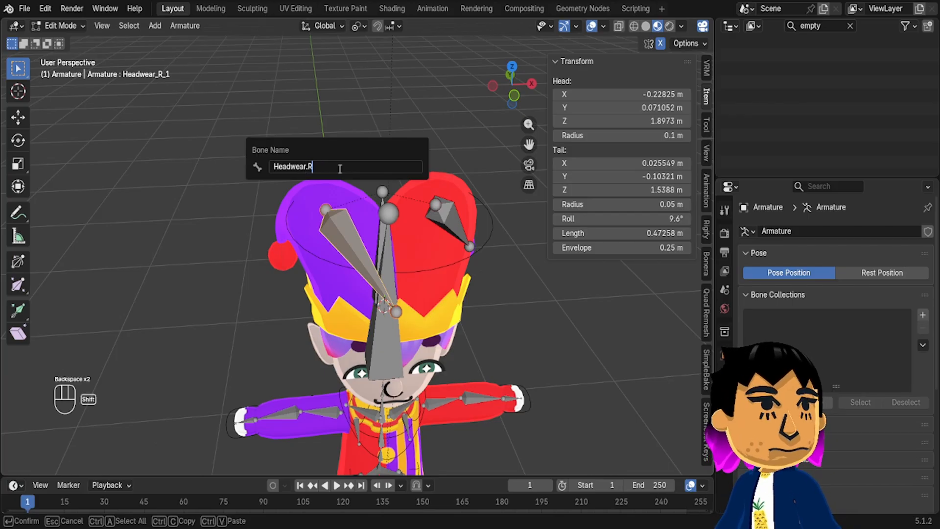
key("Return")
Rename the red horn's bone Headwear_L_1 as Headwear.L
left_click(437, 219)
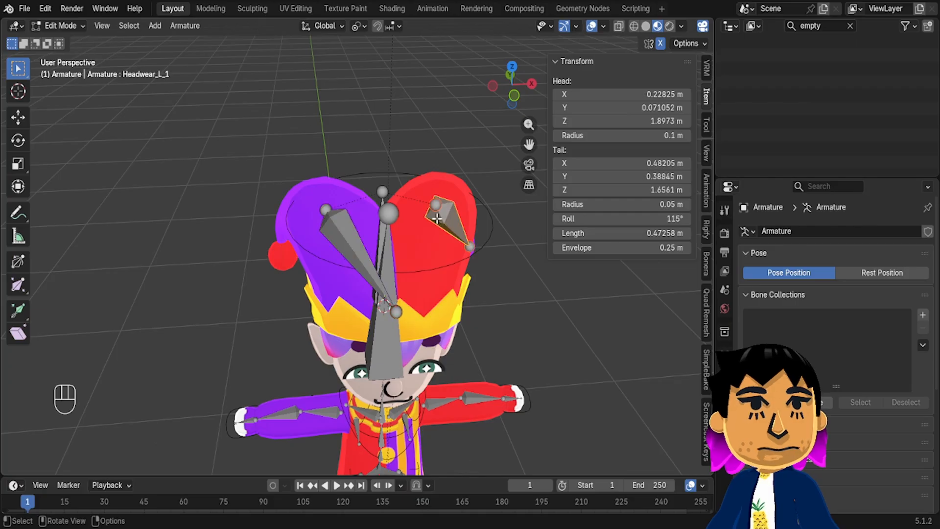
key("F2")
left_click(469, 237)
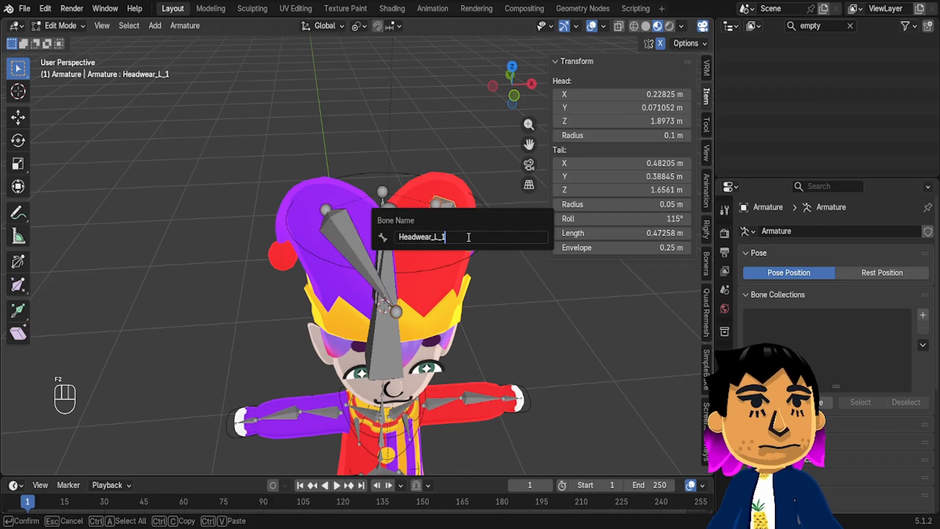
key("BackSpace")
key("BackSpace")
key("BackSpace")
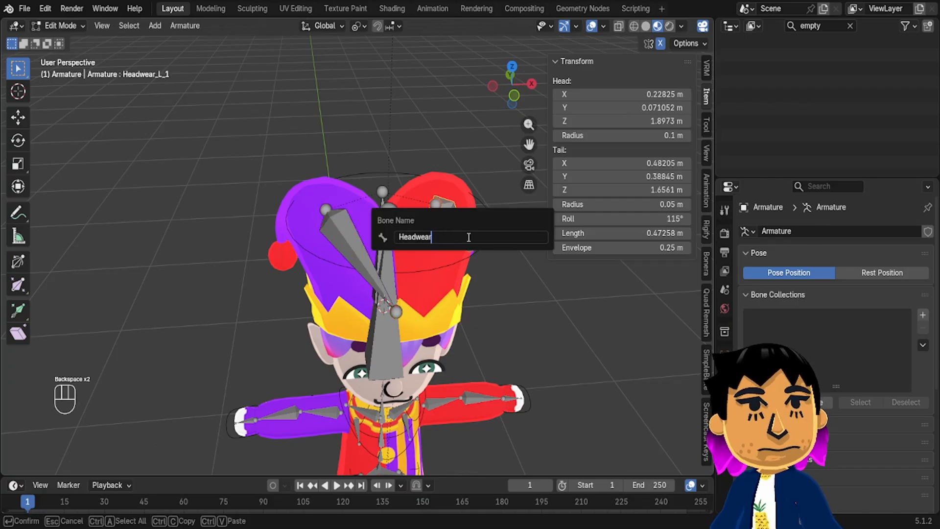
type("_")
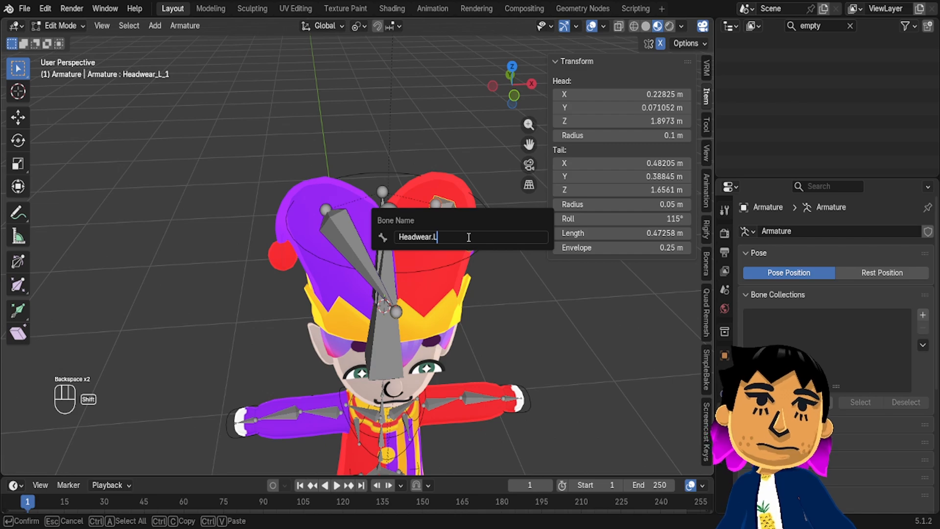
type("L")
key("Return")
Rotate the Headwear.L bone about -0.8° in the top view, aligning its tip with the red horn's ball
key("r")
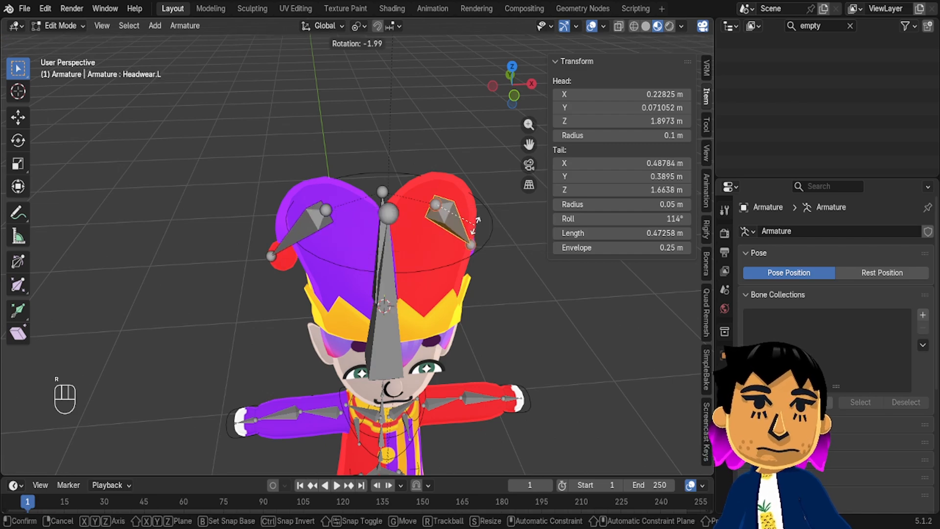
right_click(478, 219)
left_click(520, 67)
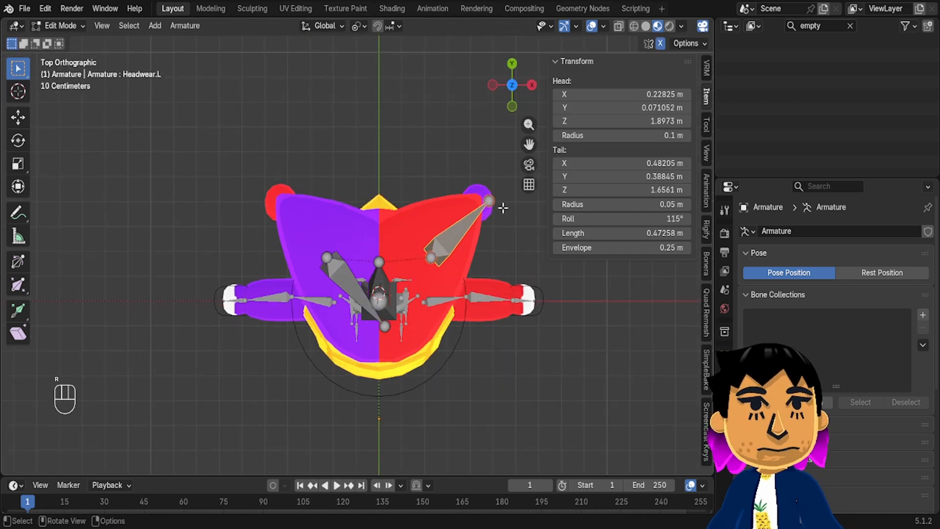
key("r")
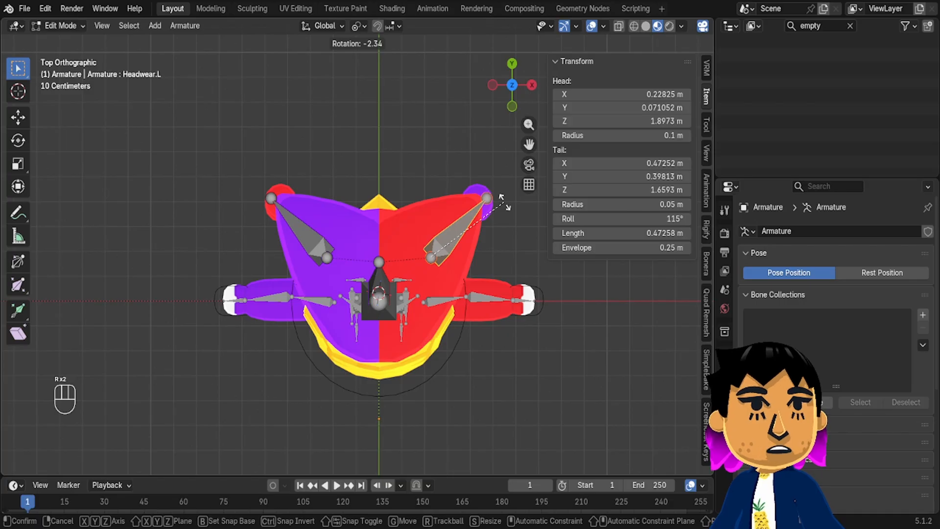
right_click(506, 193)
key("r")
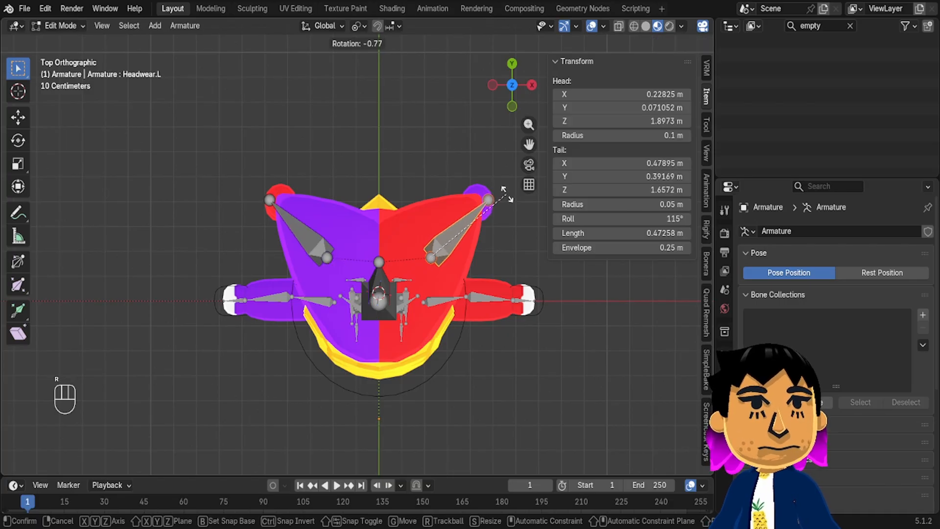
left_click(507, 194)
Test the hat's deformation in Pose Mode by trial-moving the Headwear.L bone and selecting Headwear_Root, and return to Object Mode
middle_click_drag(508, 210, 410, 221)
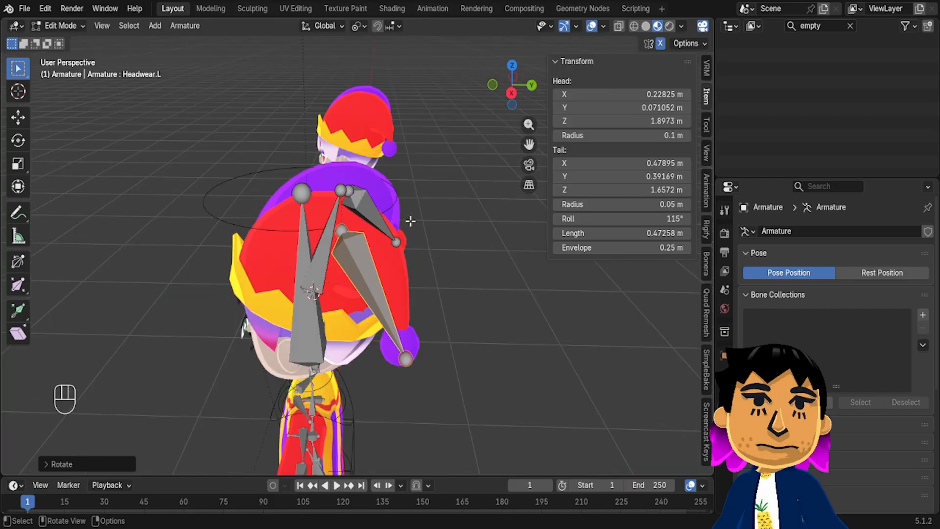
key("Tab")
key("ctrl+Tab")
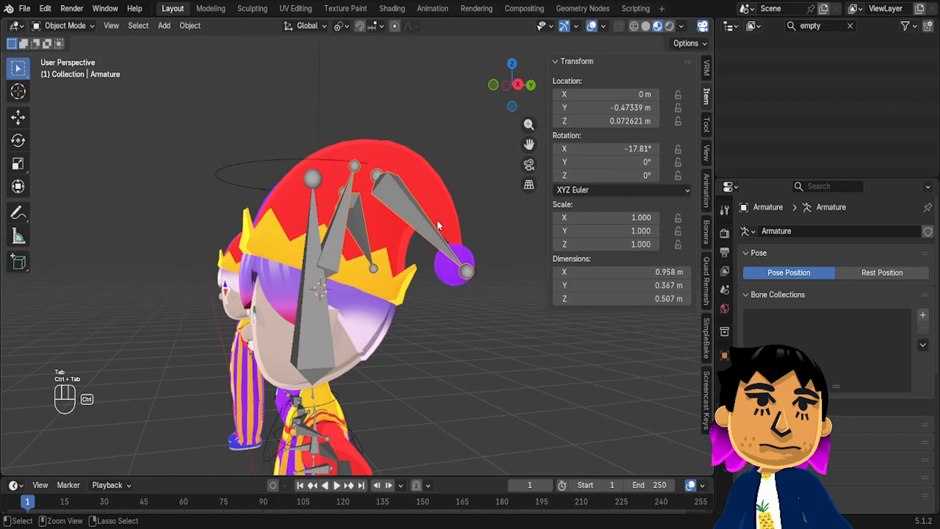
key("ctrl+Tab")
key("ctrl+Tab")
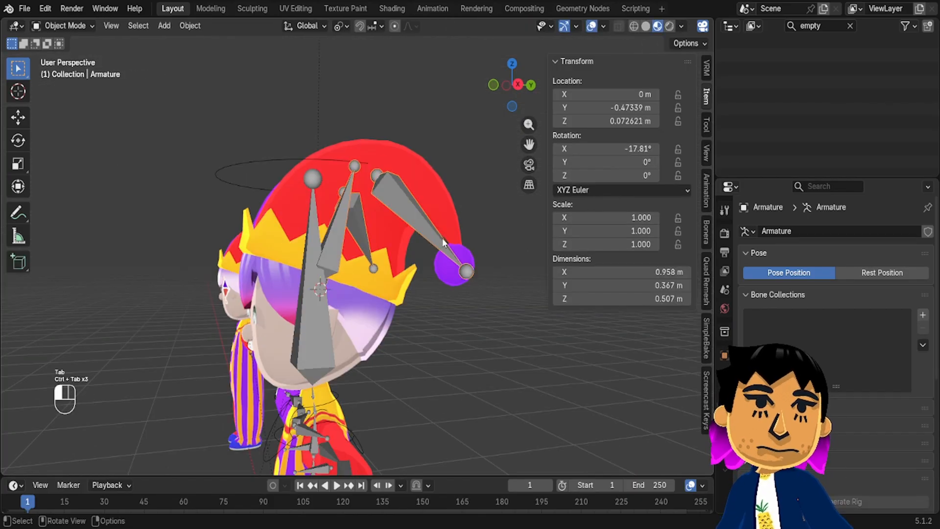
key("ctrl+Tab")
key("g")
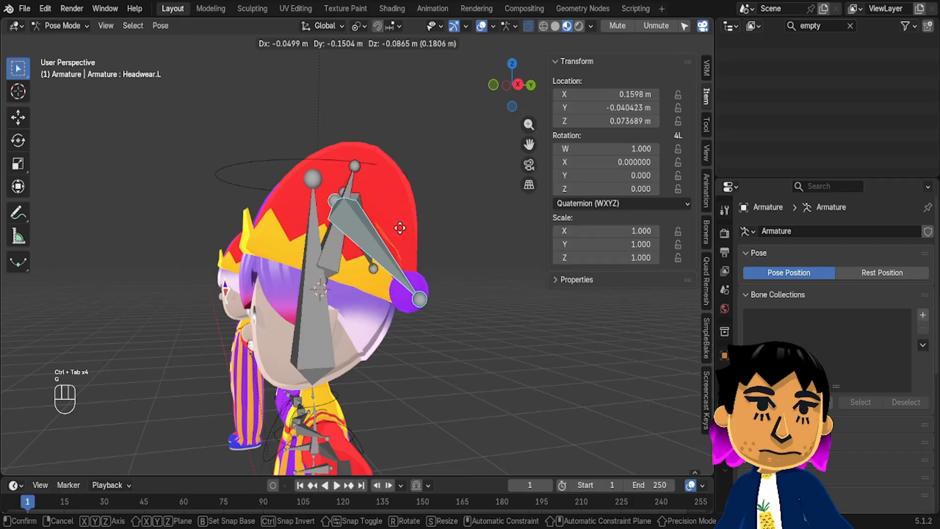
right_click(400, 227)
left_click(343, 236)
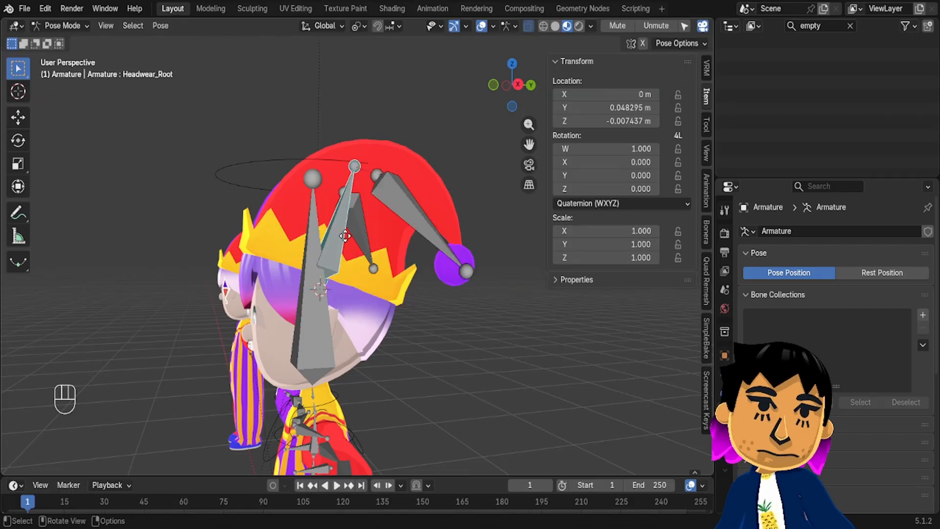
key("ctrl+Tab")
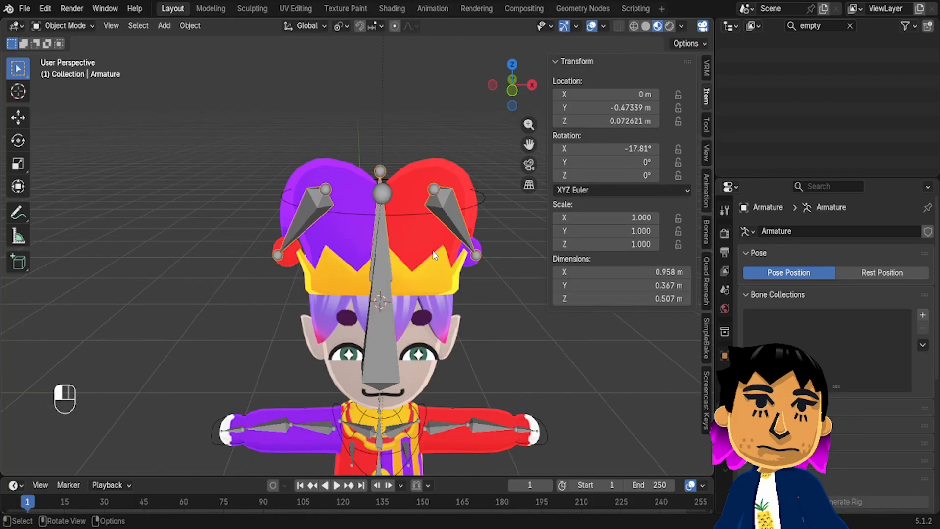
Rename the hat mesh's Headwear_Root vertex group as DEF-Headwear_Root
left_click(436, 255)
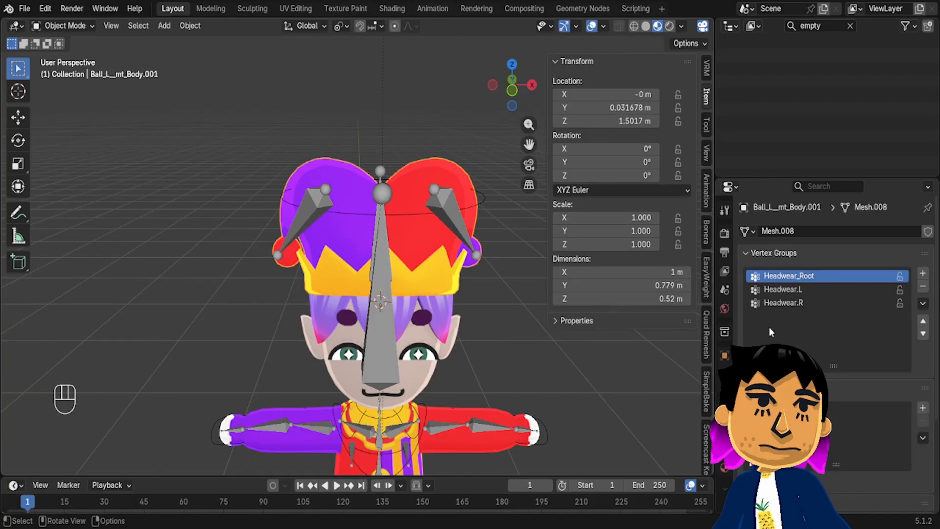
double_click(788, 275)
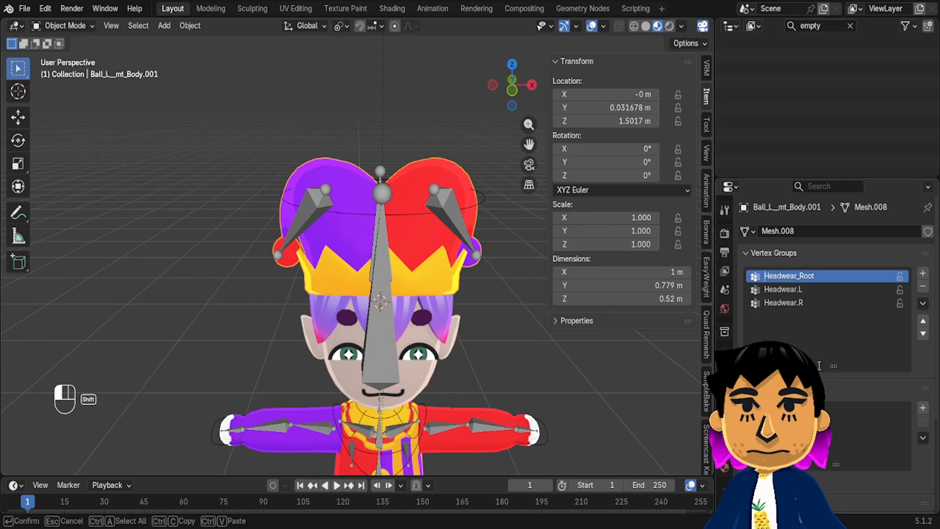
key("Home")
type("DEF")
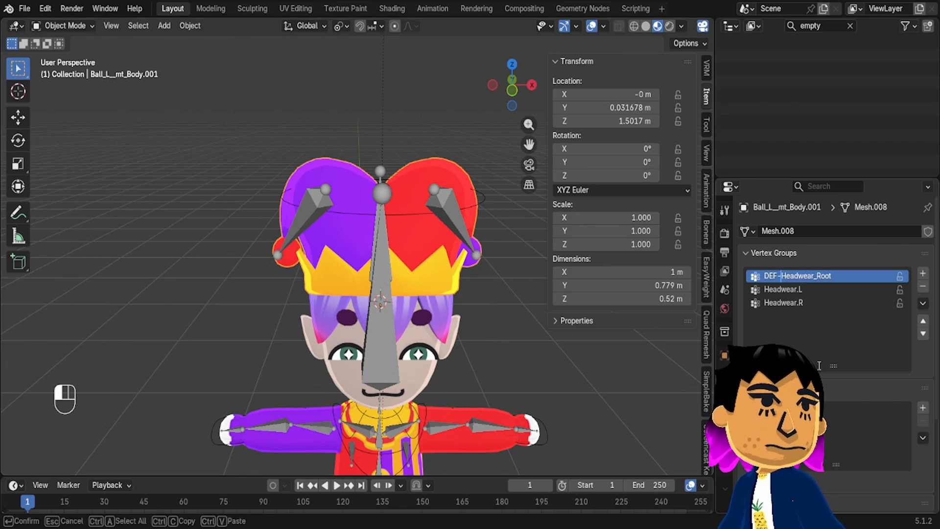
type("-")
key("Return")
Rename the hat's Headwear.L and Headwear.R vertex groups as DEF-Headwear.L and DEF-Headwear.R
double_click(781, 288)
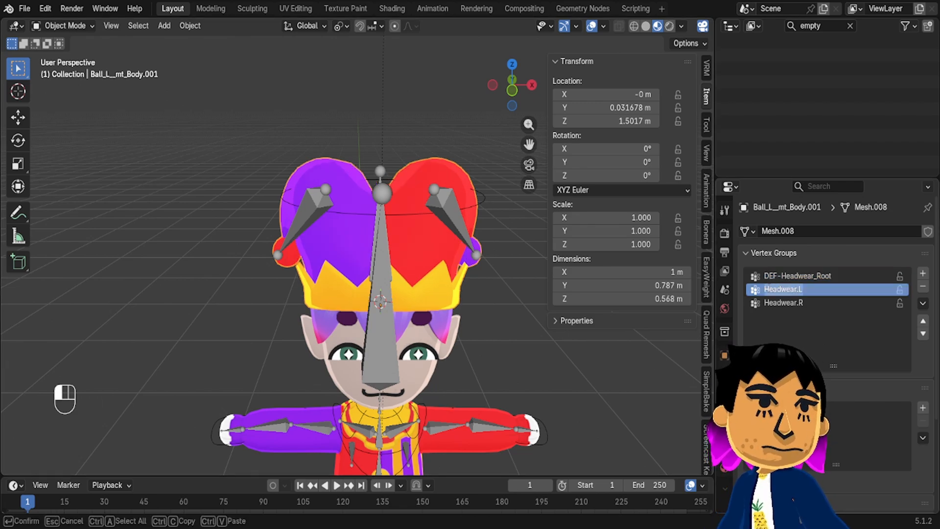
key("Home")
type("DEF-")
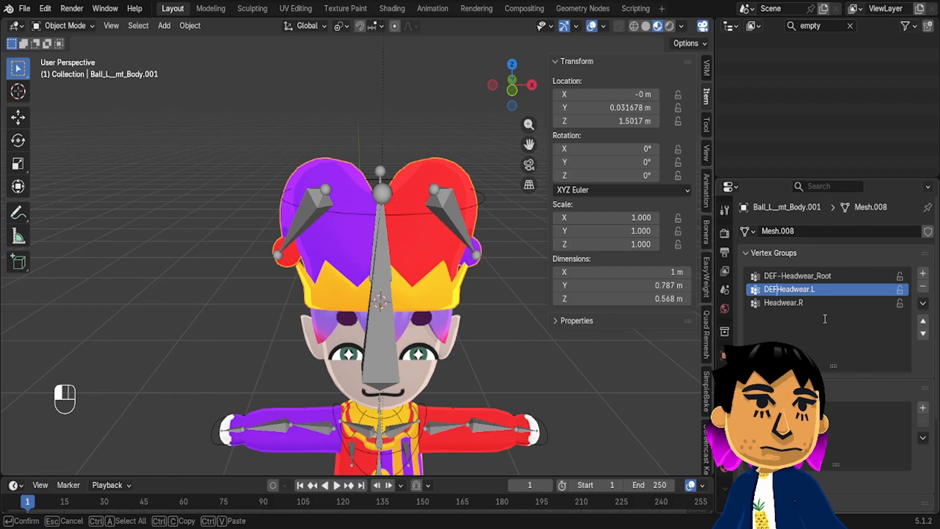
key("Return")
double_click(783, 302)
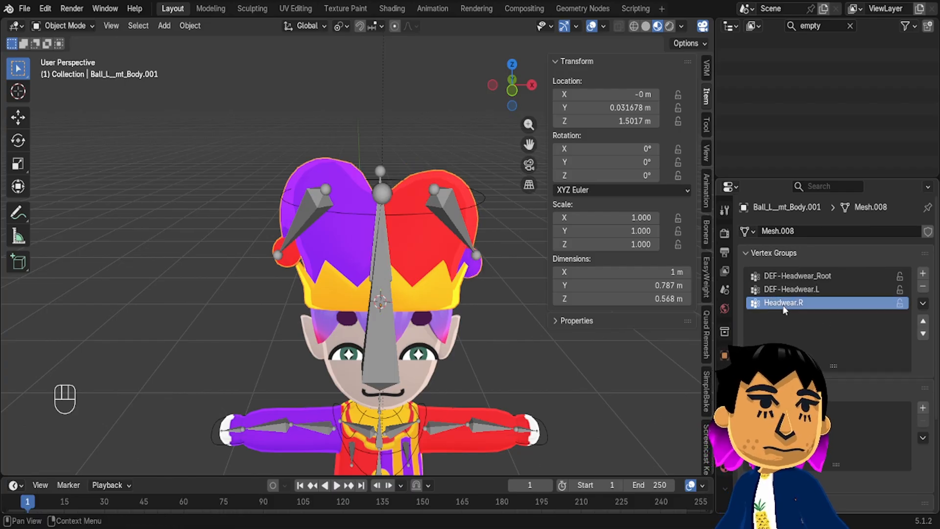
key("Home")
type("DEF-")
key("Return")
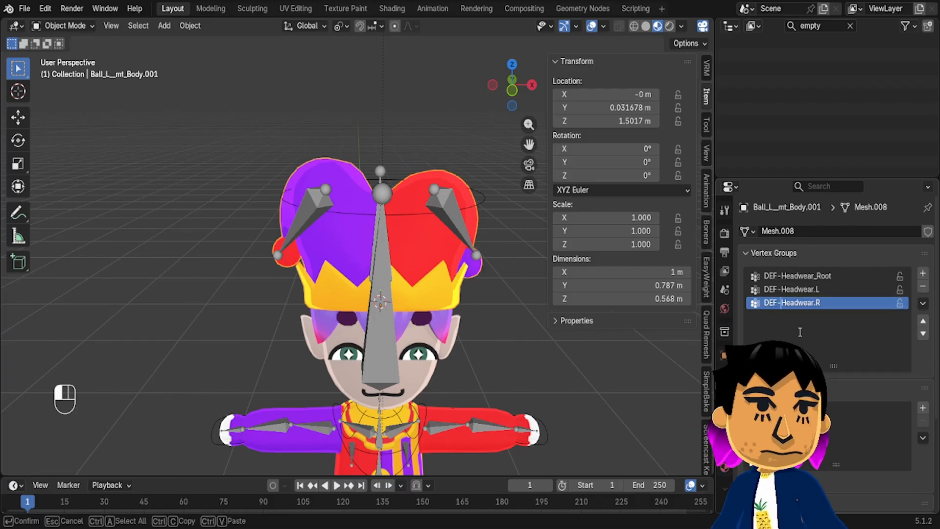
Try to join the headwear armature into the metarig with the hat still parented
middle_click_drag(441, 235, 372, 239)
left_click(372, 238)
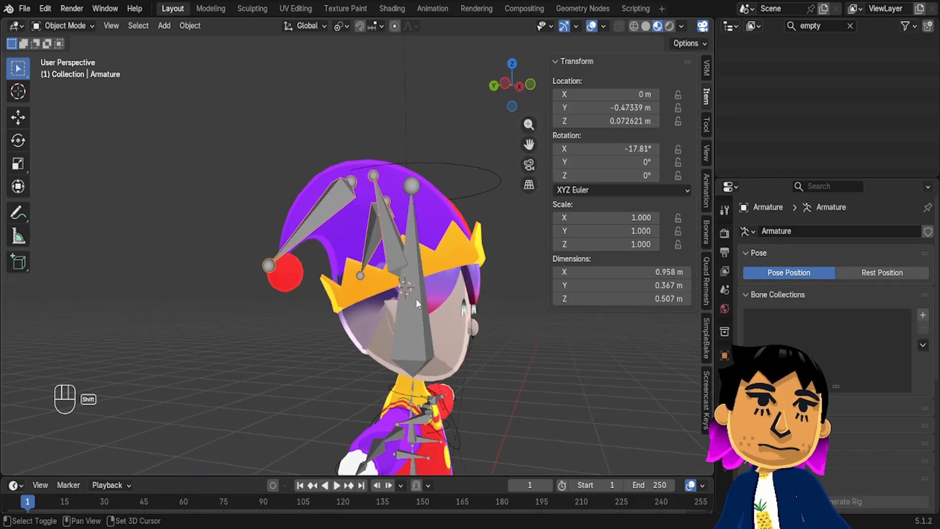
left_click(418, 311, "shift")
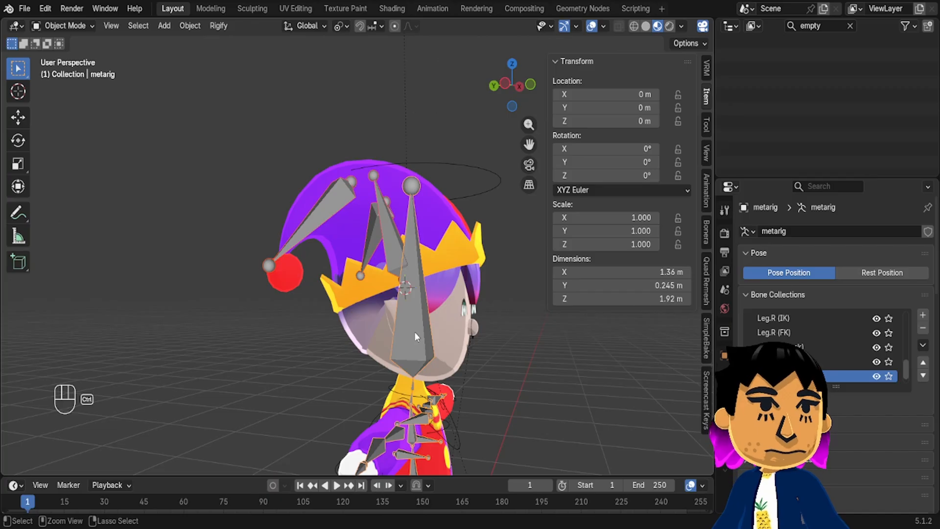
key("ctrl+j")
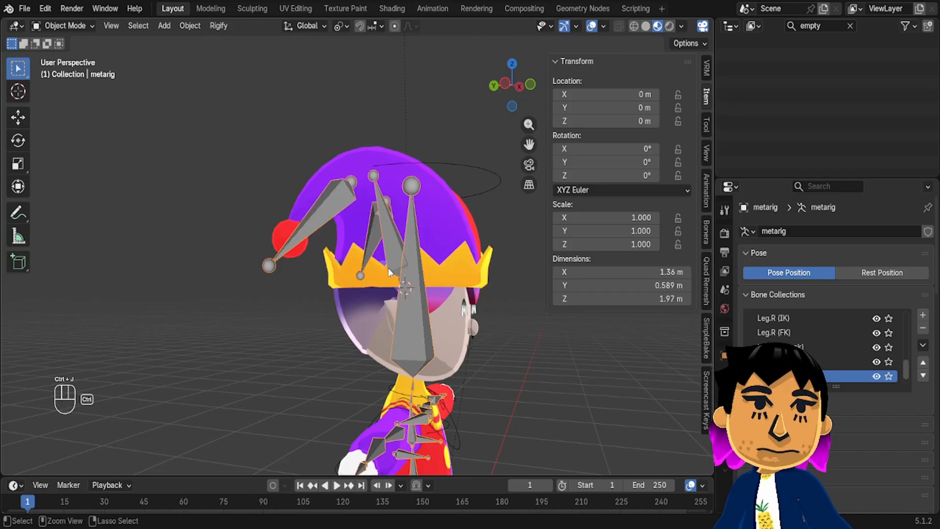
key("ctrl+z")
Clear the hat mesh's parent while keeping its transformation, and join the headwear armature into the metarig
left_click(373, 269)
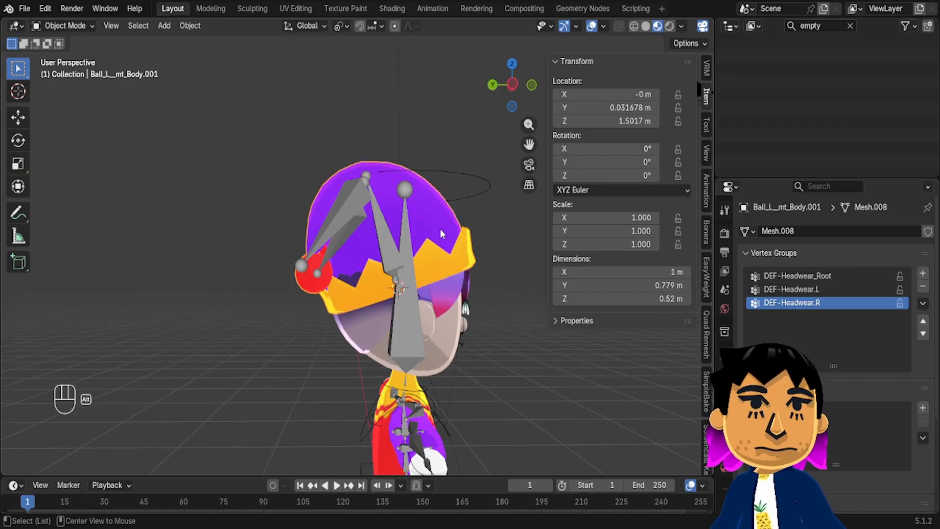
key("alt+p")
left_click(435, 241)
left_click(409, 303)
key("ctrl+p")
key("ctrl+z")
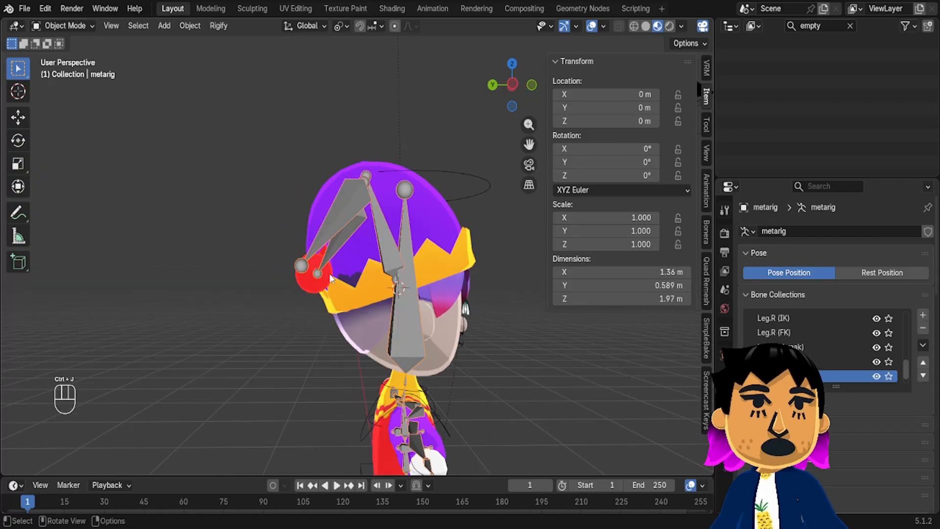
Move the hat mesh in the right view to about Y 0.038 m and Z 1.516 m
middle_click_drag(514, 262, 420, 212)
left_click(354, 311)
key("g")
right_click(371, 210)
key("g")
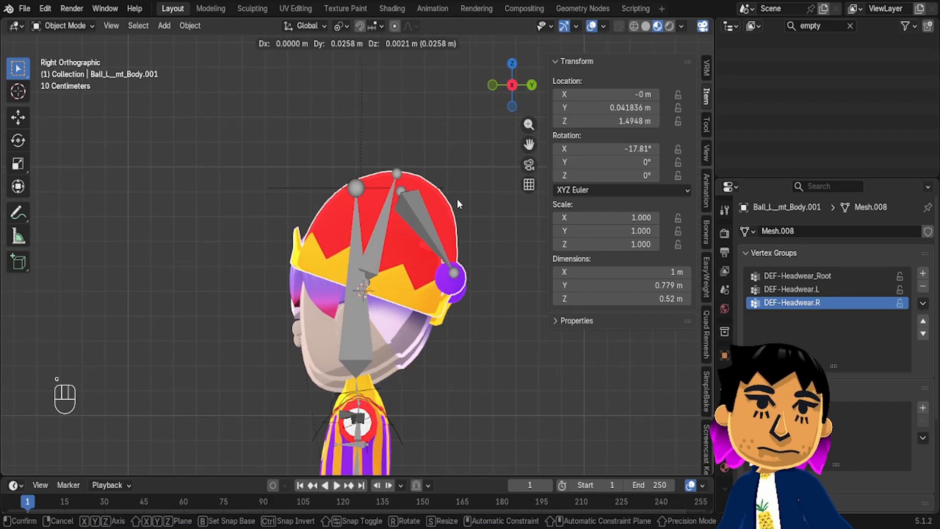
left_click(455, 193)
middle_click_drag(468, 167, 573, 172)
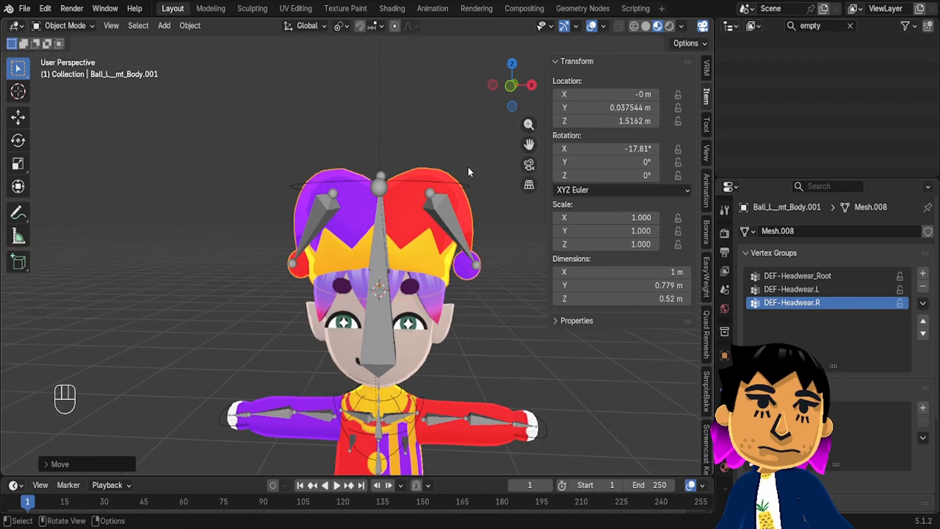
In Object Mode, snap the 3D cursor to Plane.002, the brow plane with the DEF-Brow.R vertex group
left_click(458, 230)
middle_click_drag(442, 346, 442, 416)
middle_click_drag(442, 347, 533, 350)
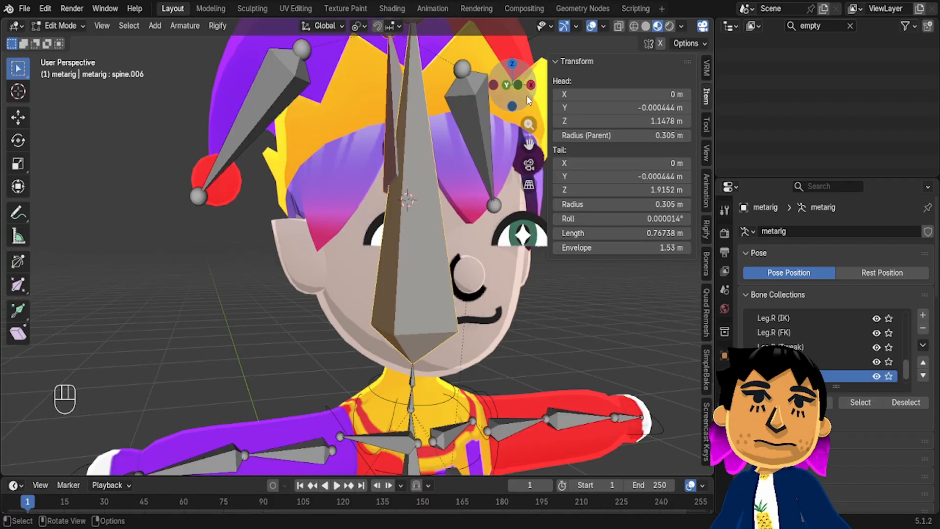
left_click(517, 85)
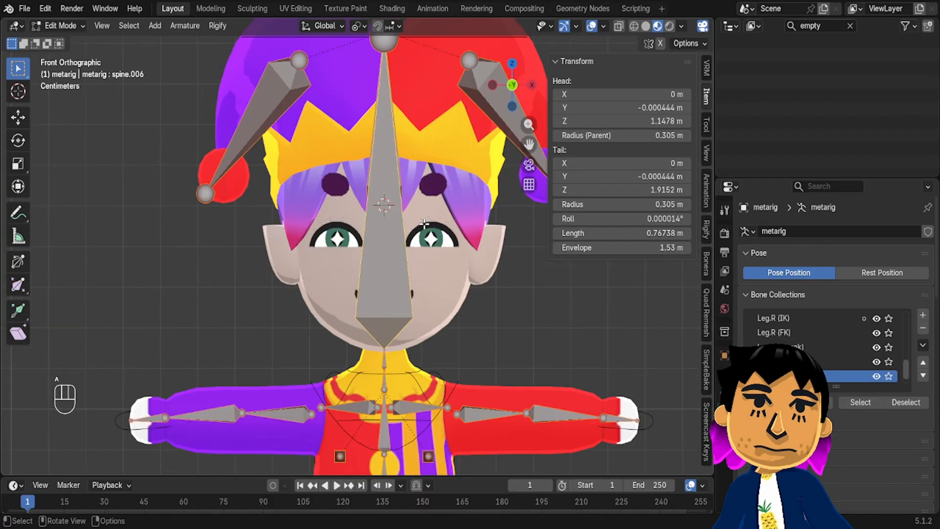
key("Tab")
left_click(357, 247)
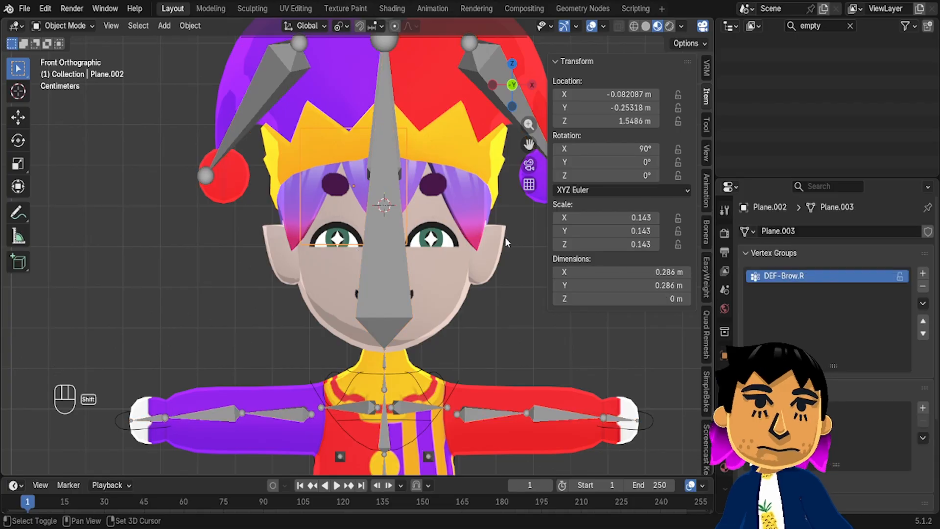
key("shift+s")
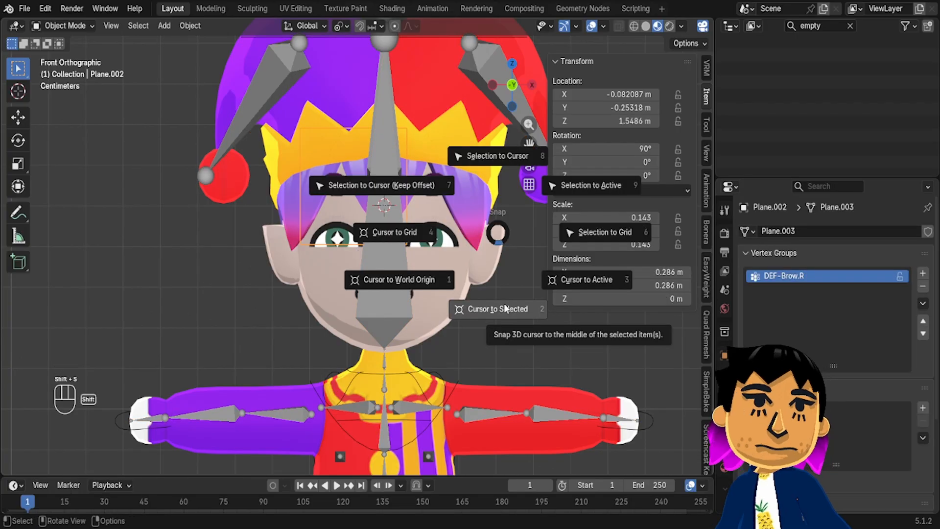
left_click(504, 303)
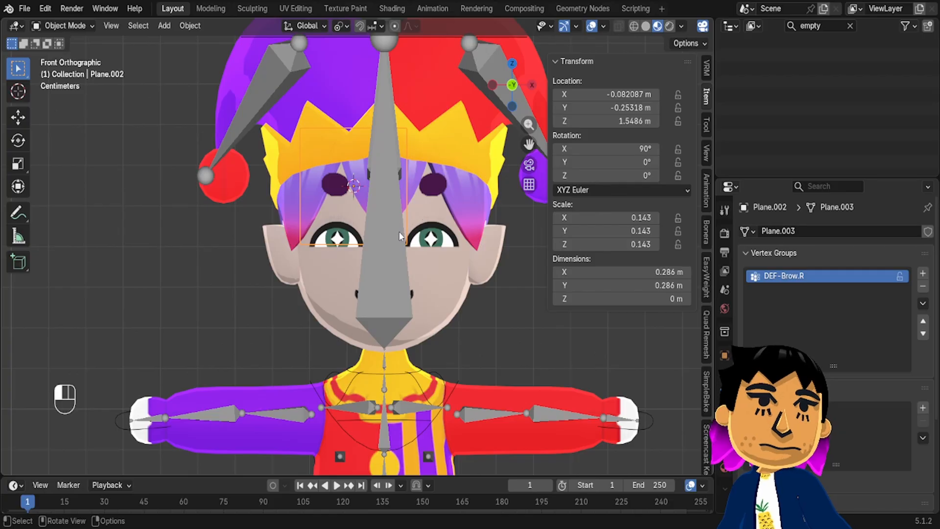
In the metarig's Edit Mode, hide the existing bones and add a new bone at the 3D cursor
left_click(403, 227)
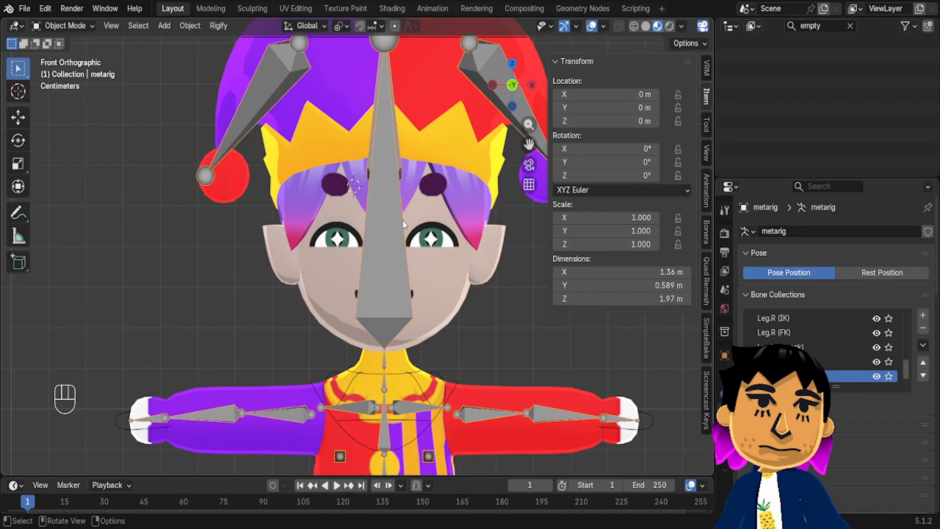
key("Tab")
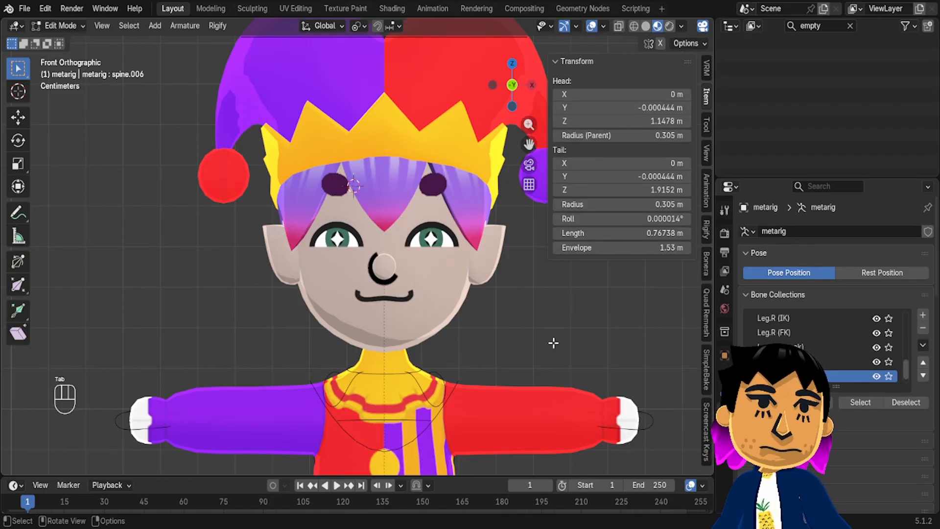
key("shift+a")
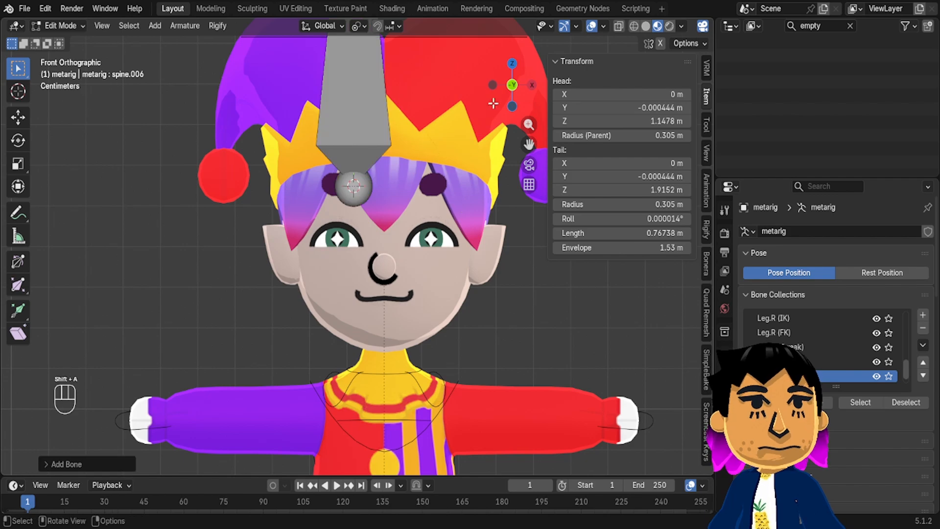
Rotate the new brow bone 90° in the side view and scale it down to about 0.137 m long
left_click(493, 88)
middle_click_drag(472, 179, 340, 201, "shift")
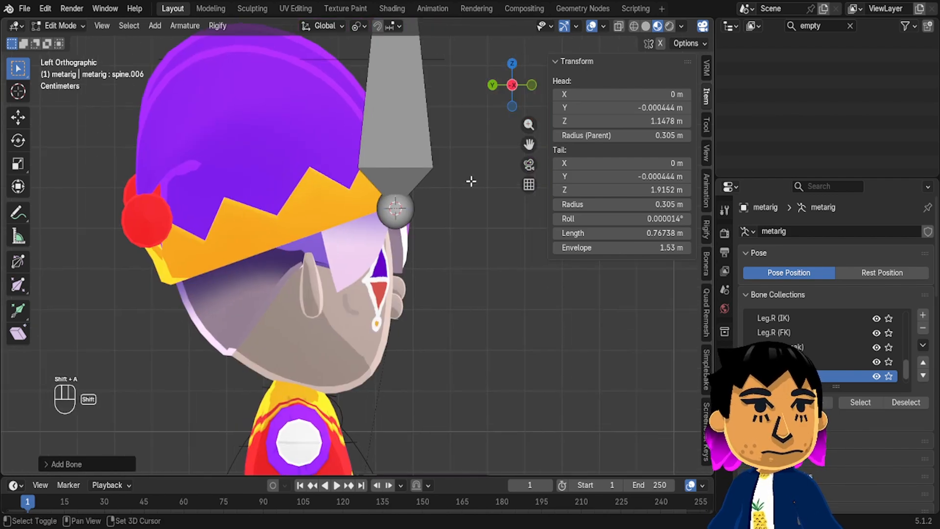
left_click(417, 144)
type("r90")
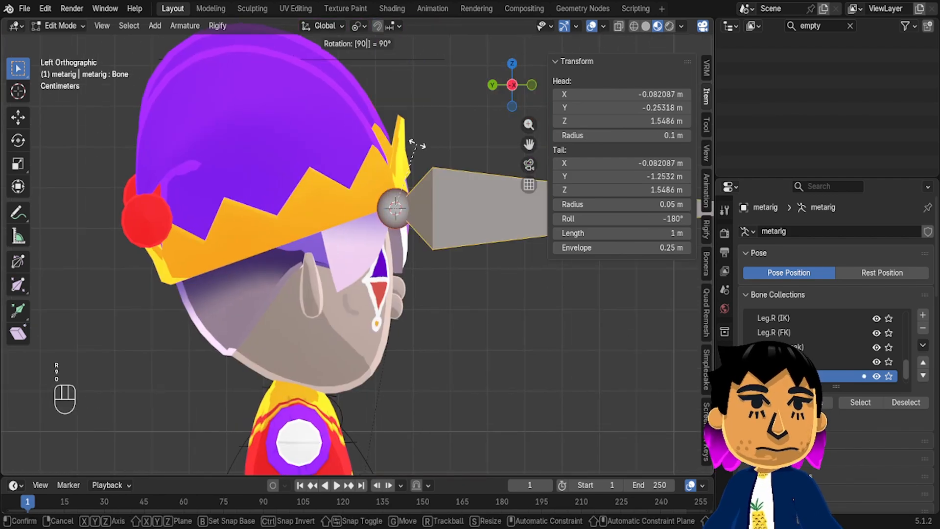
key("Return")
key("s")
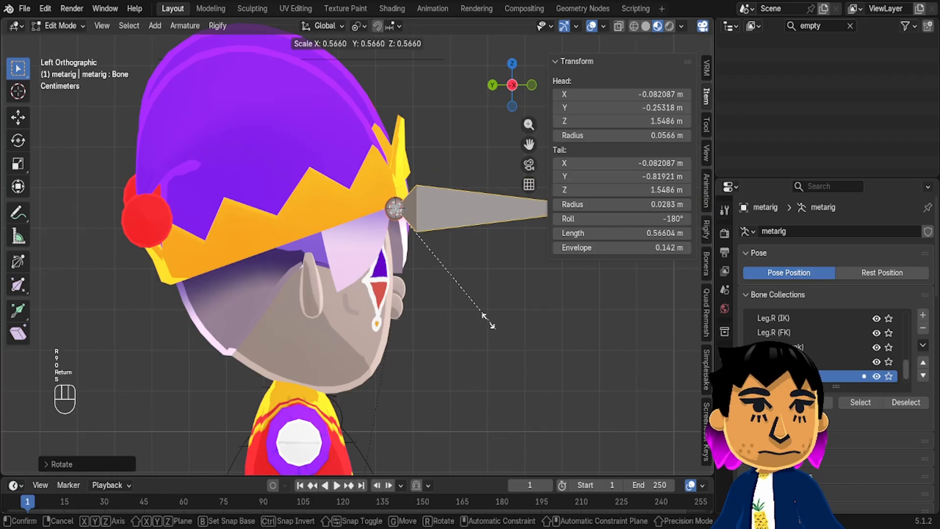
left_click(412, 247)
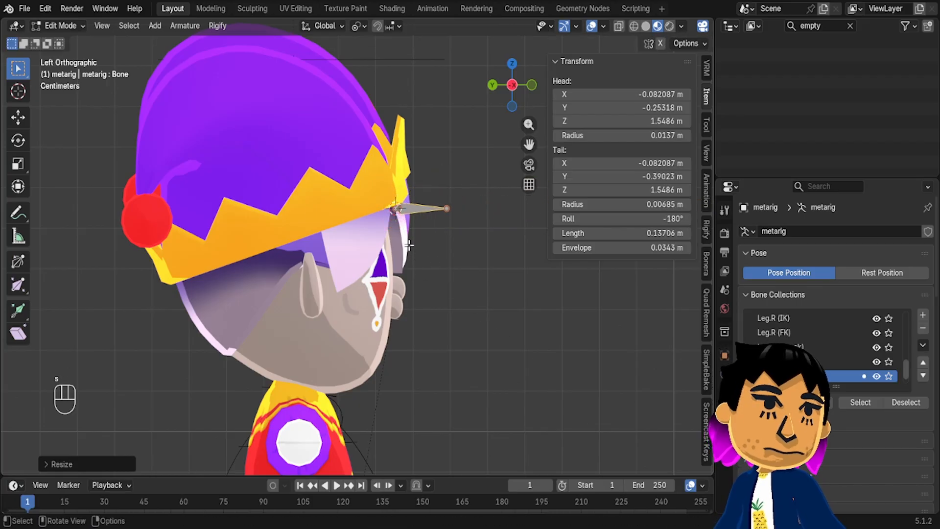
Move the small bone onto the character's right brow in the front view, at about X -0.132 m and Z 1.554 m
left_click_drag(521, 95, 532, 87)
left_click(519, 85)
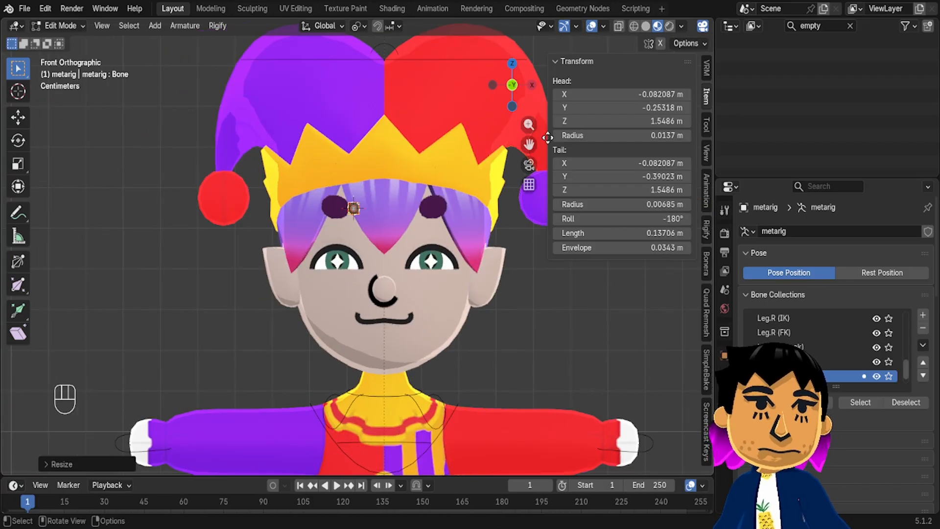
left_click_drag(528, 144, 556, 158)
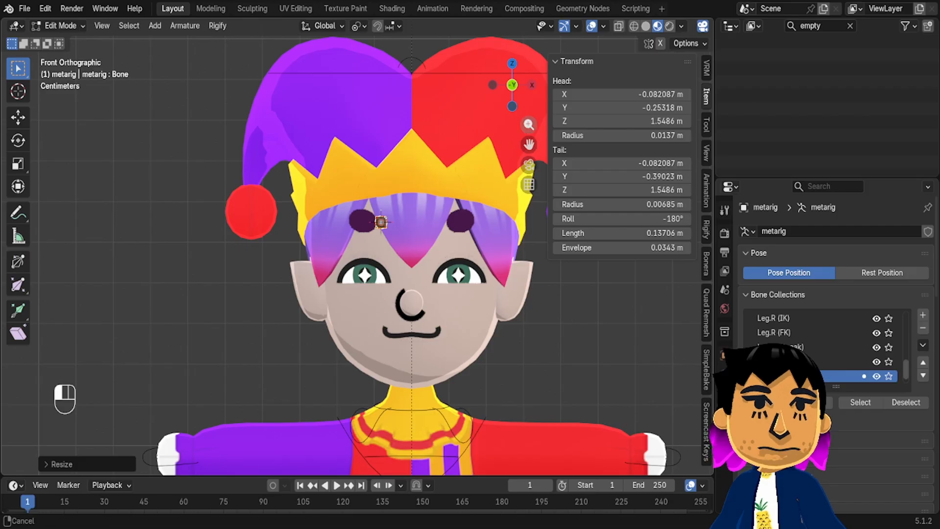
left_click_drag(528, 125, 529, 106)
key("g")
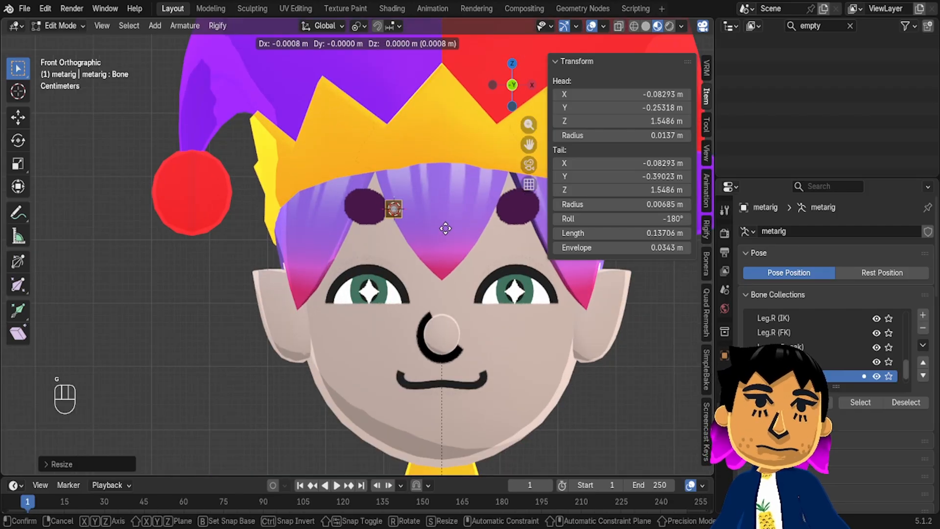
left_click(420, 225)
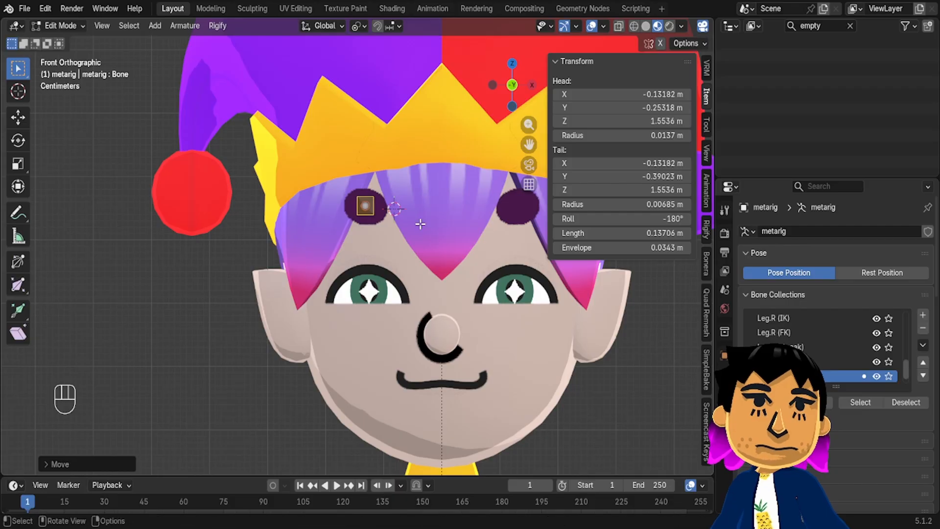
Rename the bone on the character's right brow as Brow.R
key("F2")
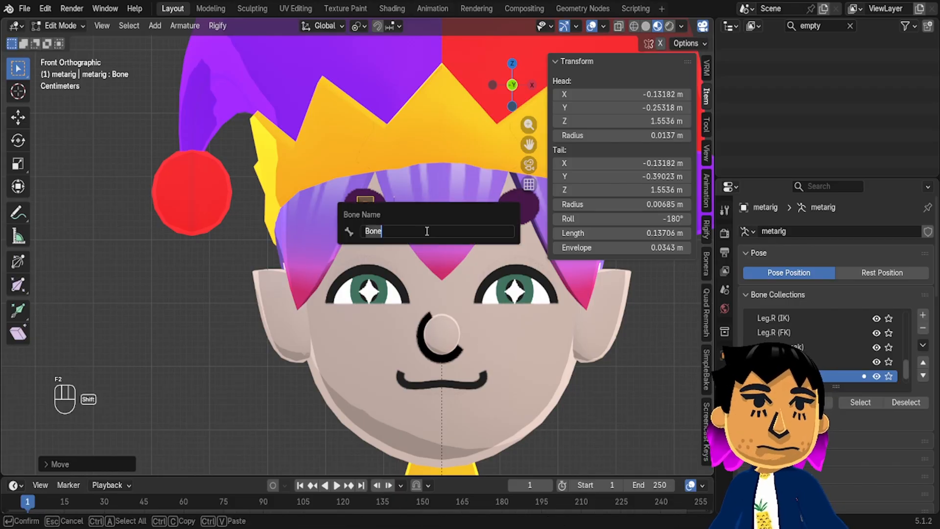
type("B")
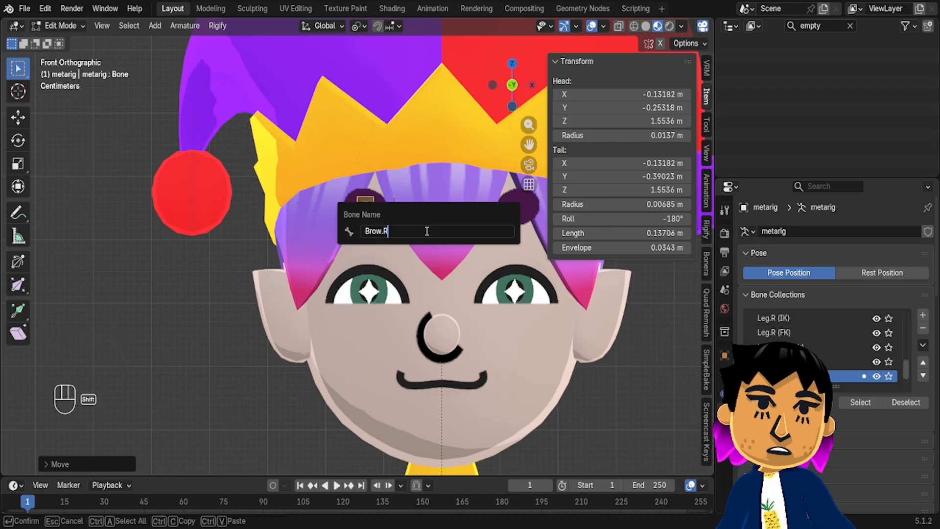
type("row.R")
key("Return")
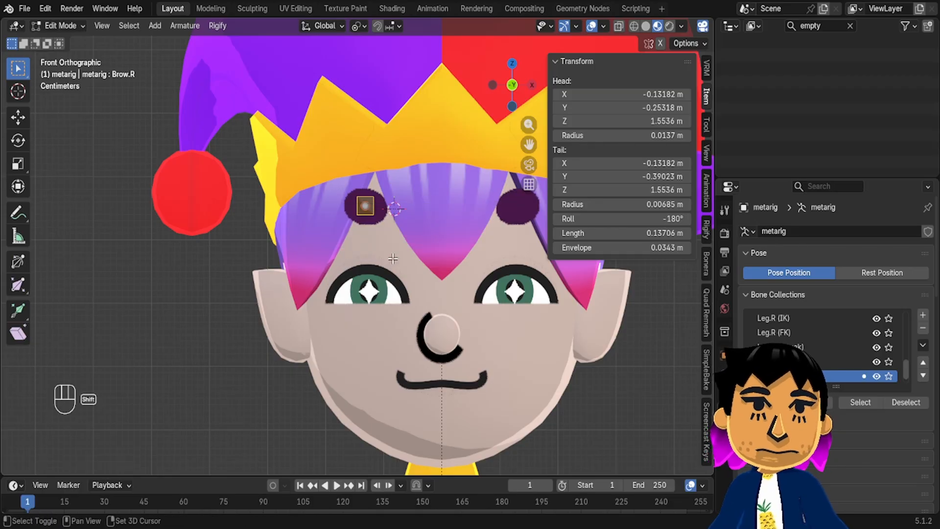
Duplicate the brow bone onto the right eye at about X -0.125 m, Z 1.419 m, and rename the copy Eye.R
middle_click_drag(361, 240, 348, 206, "shift")
key("shift+d")
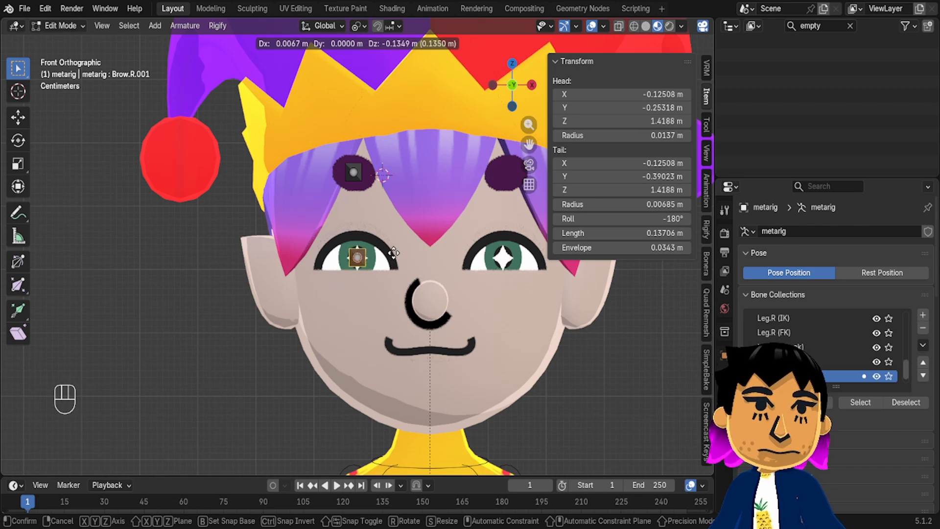
left_click(393, 252)
key("F2")
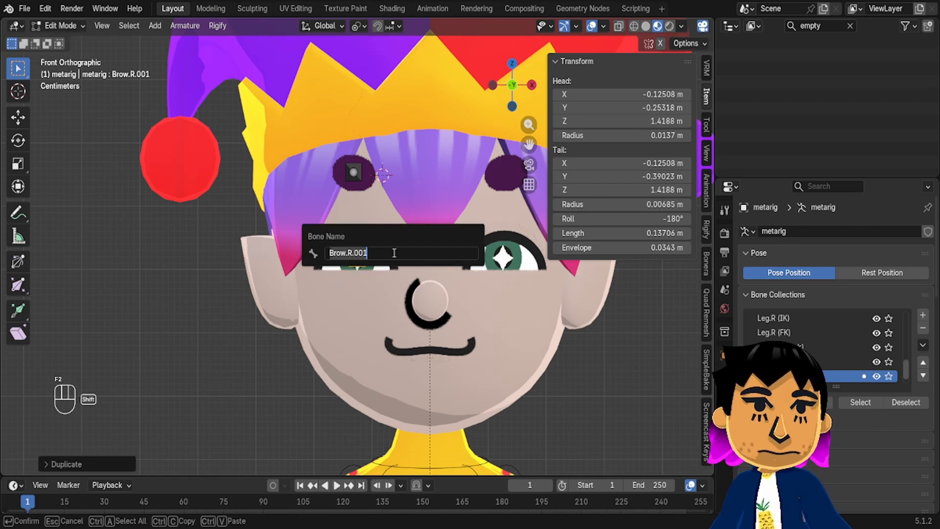
type("Eye.R")
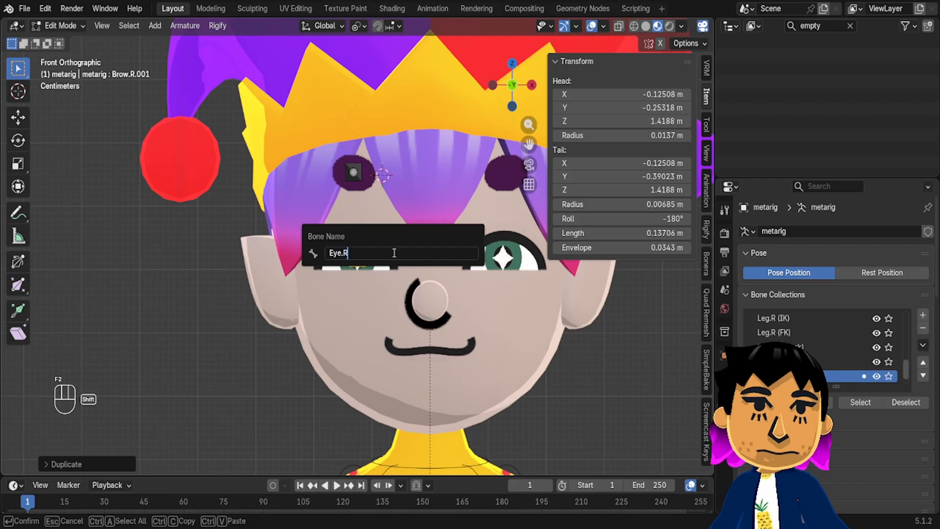
key("Return")
Duplicate the Eye.R bone and place the copy on the nose at about Z 1.351 m
key("shift+d")
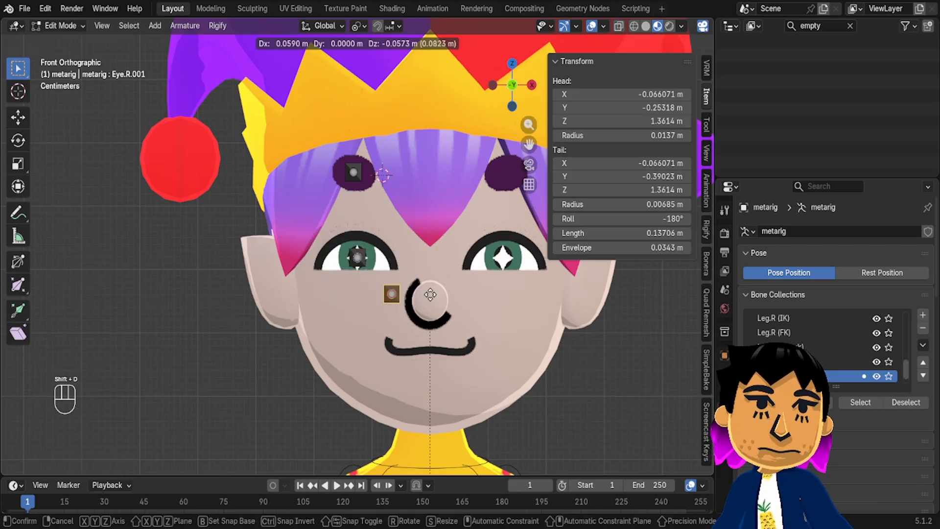
left_click(458, 294)
left_click(629, 93)
type("0")
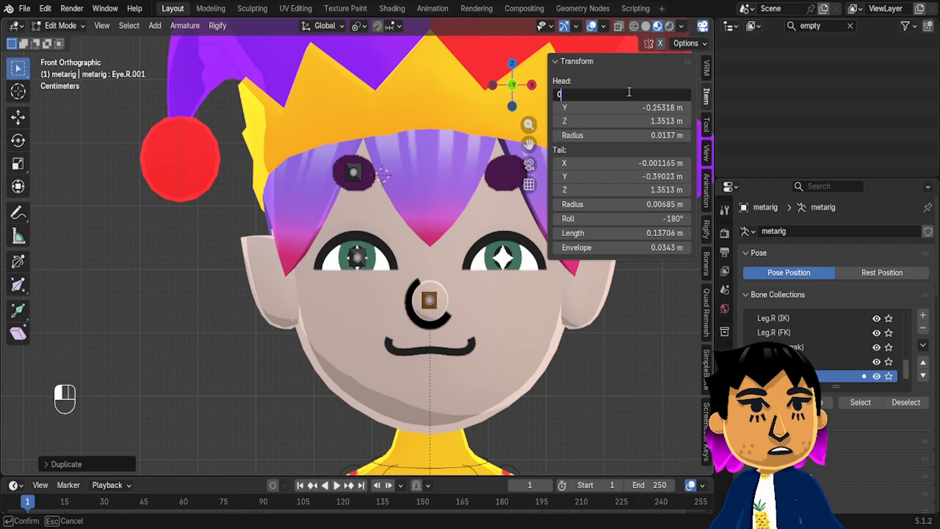
key("Return")
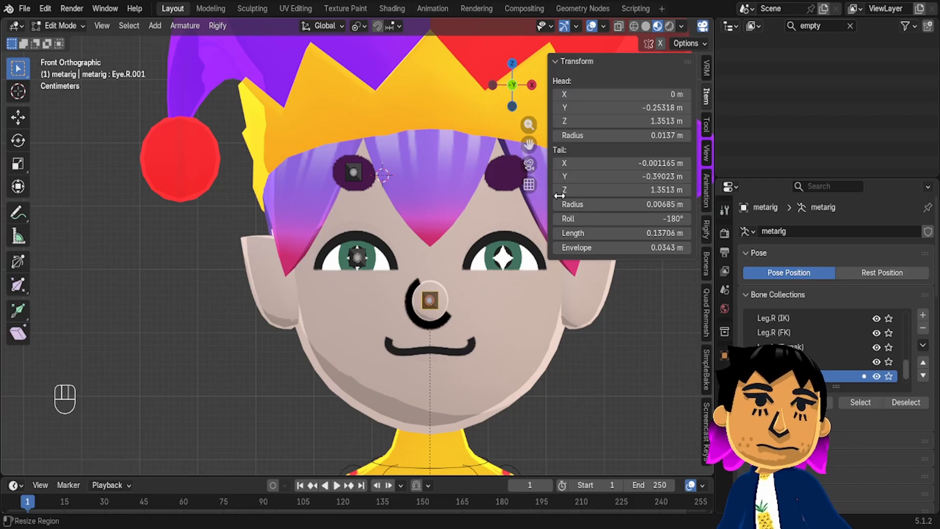
key("ctrl+z")
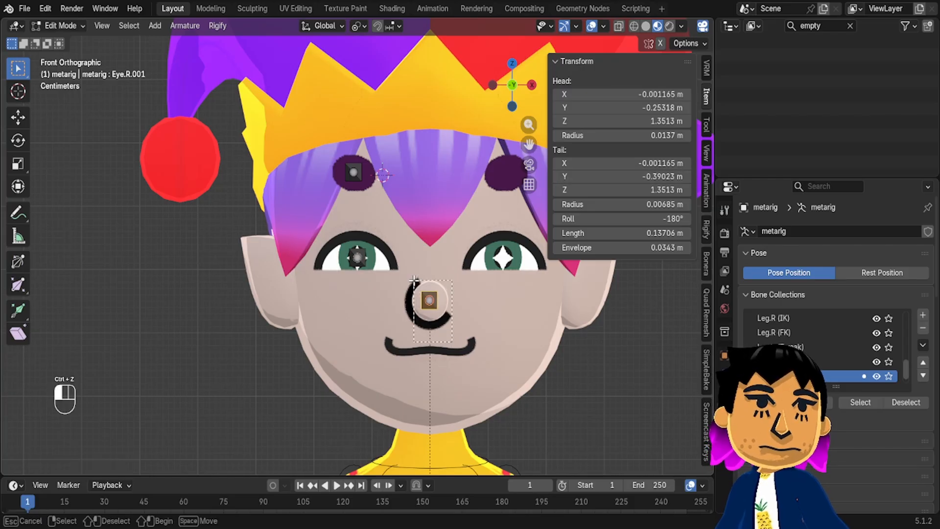
Set the nose bone's head X and tail X to 0 m and nudge it slightly along the global Z axis
left_click(644, 93)
type("0")
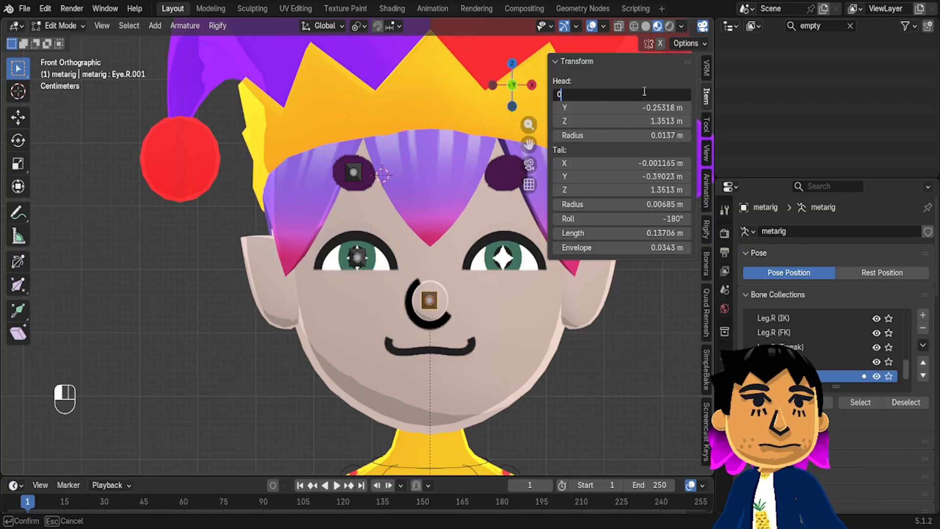
key("Return")
left_click(639, 163)
type("0")
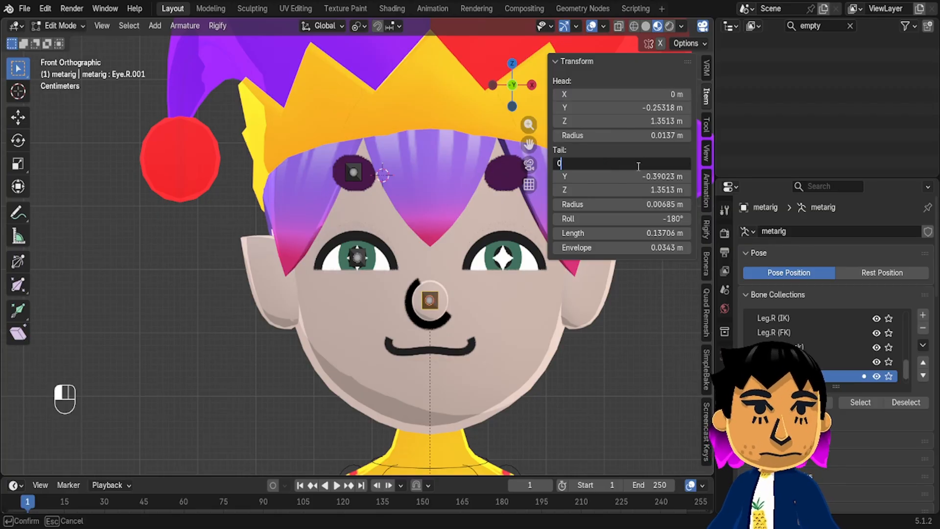
key("Return")
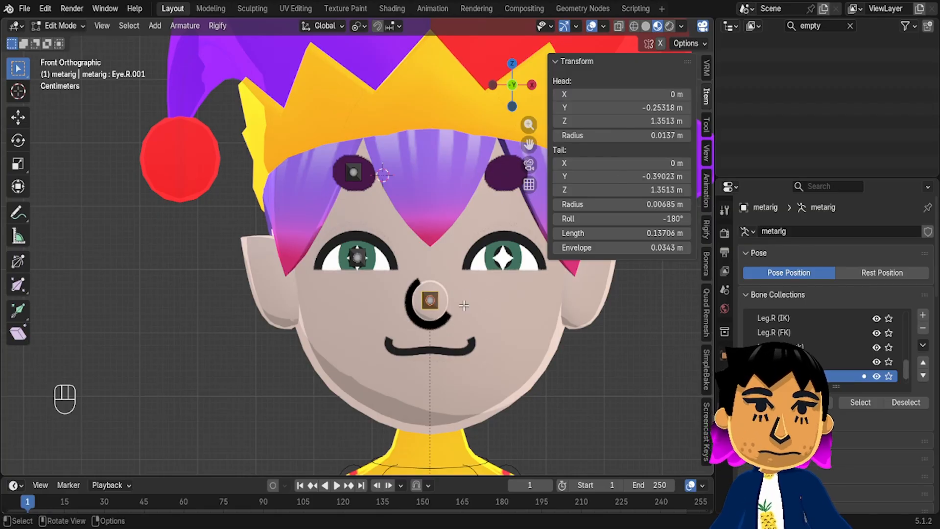
key("g")
key("z")
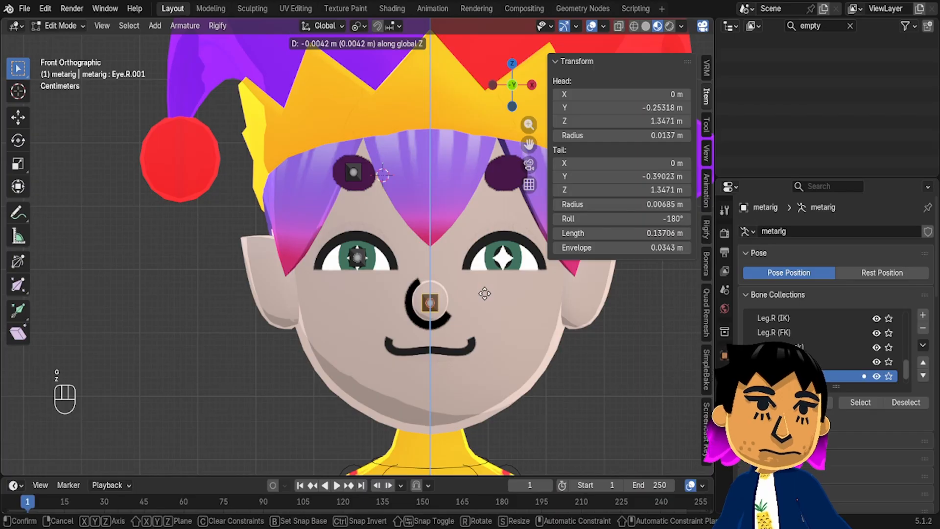
left_click(484, 291, "shift")
Duplicate the nose bone about 0.079 m straight down along Z onto the mouth and rename the copy Mouth
key("shift+d")
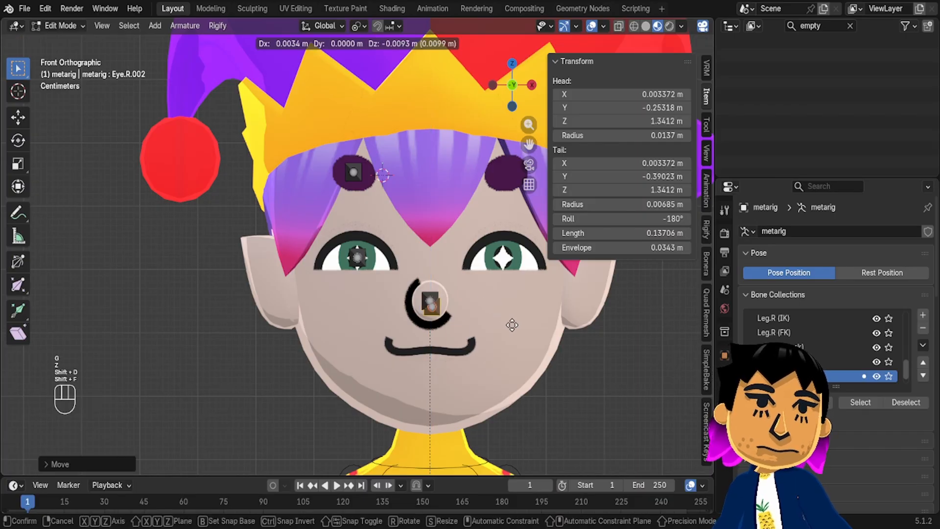
key("z")
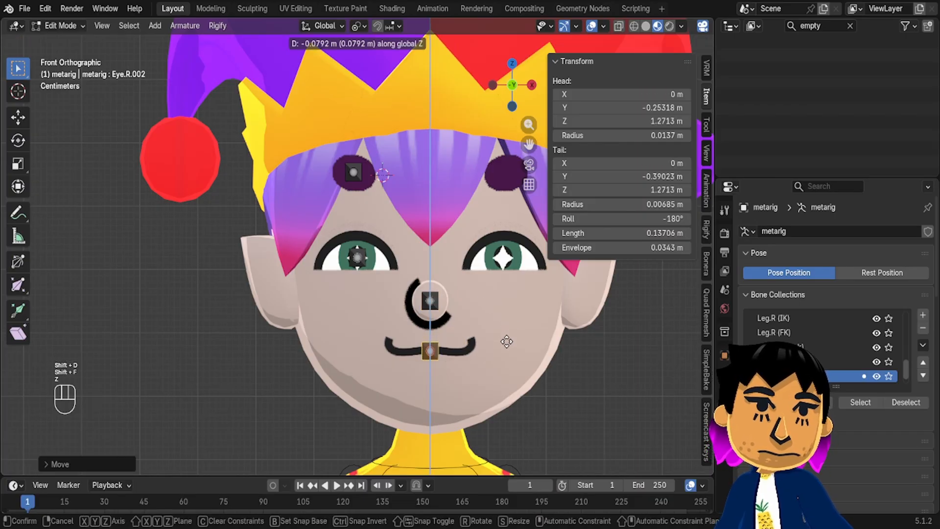
left_click(505, 343)
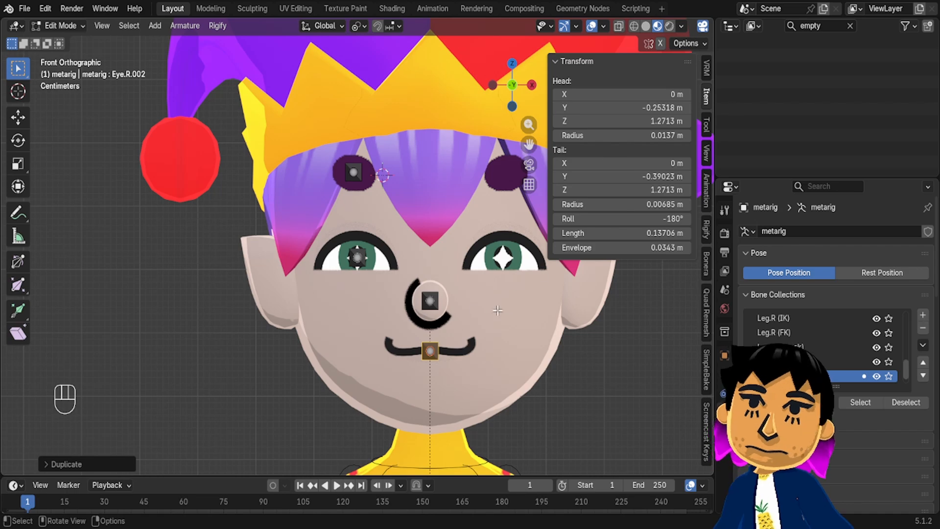
key("F2")
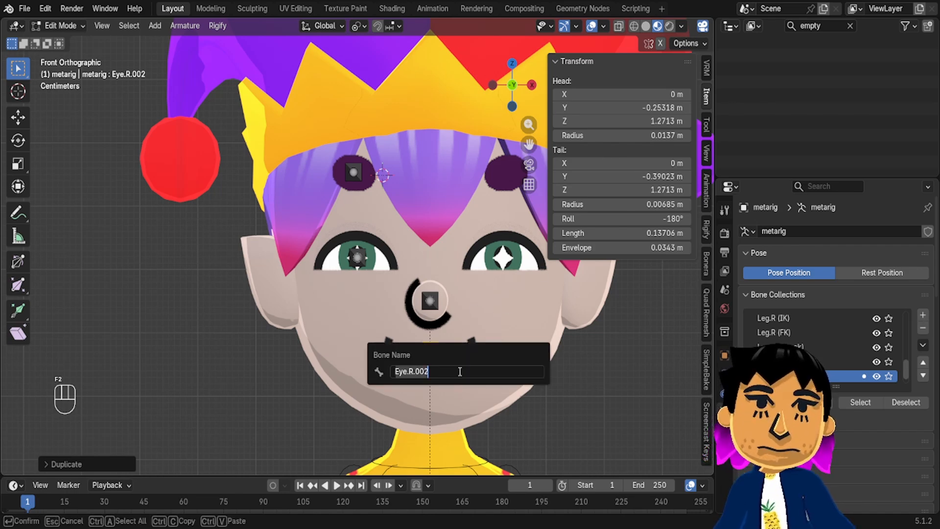
type("Mou")
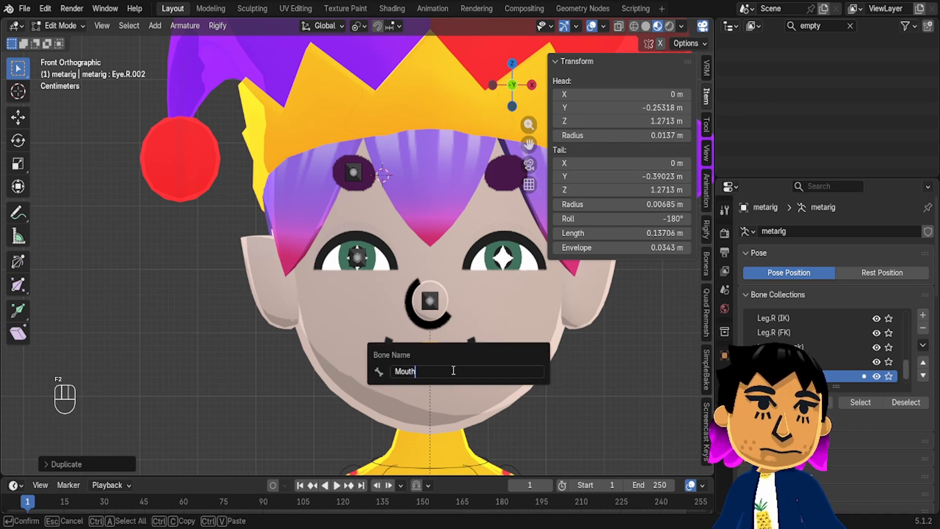
type("th")
key("Return")
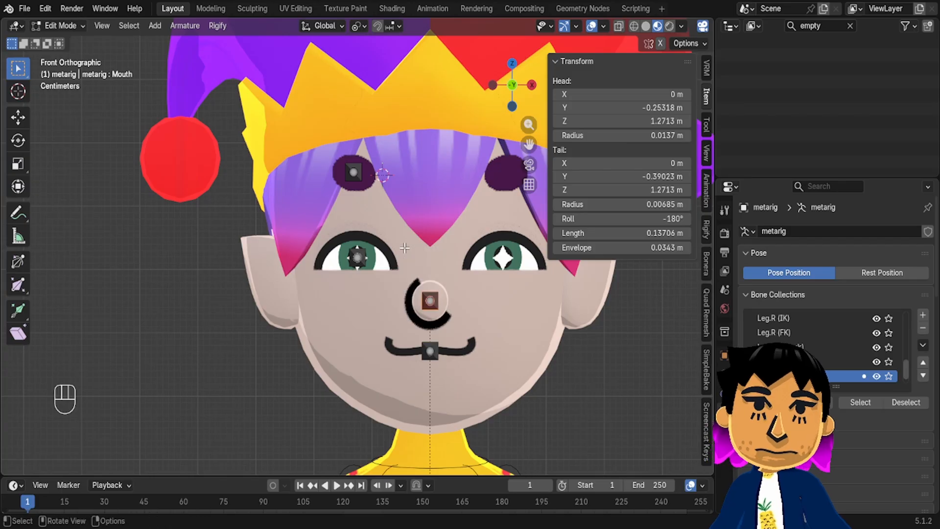
Select the bone placed on the nose and enter Nose as the bone name
key("F2")
type("Nose")
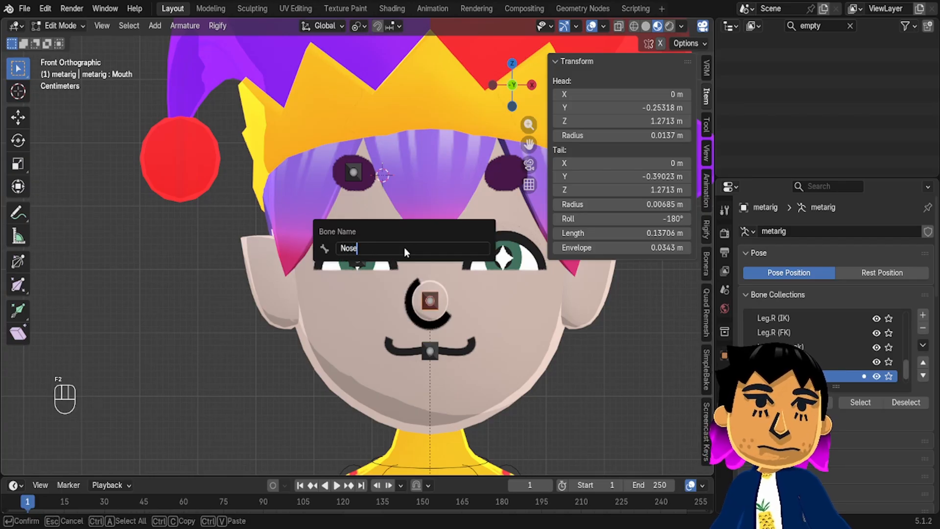
key("Return")
Select the Eye.R and Brow.R bones together and symmetrize them to the character's left side
middle_click_drag(415, 297, 417, 295)
left_click(370, 168, "shift")
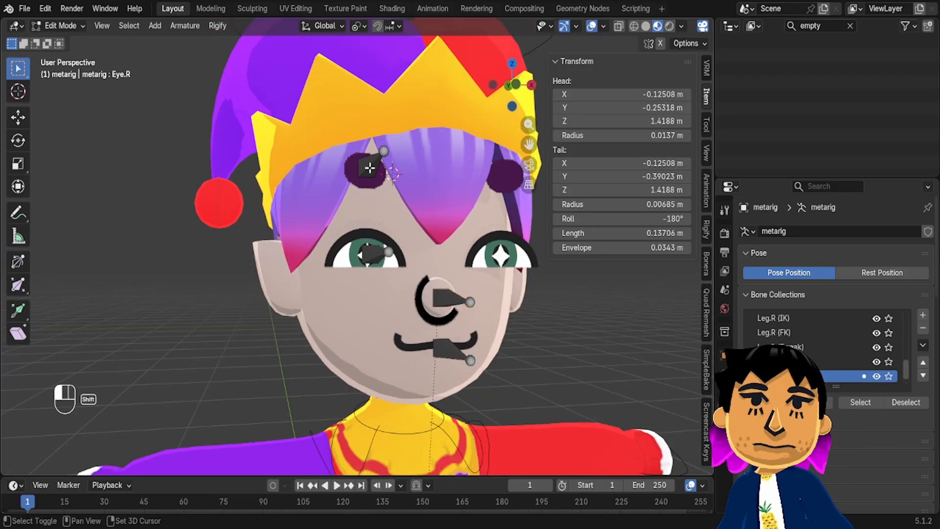
left_click(386, 259)
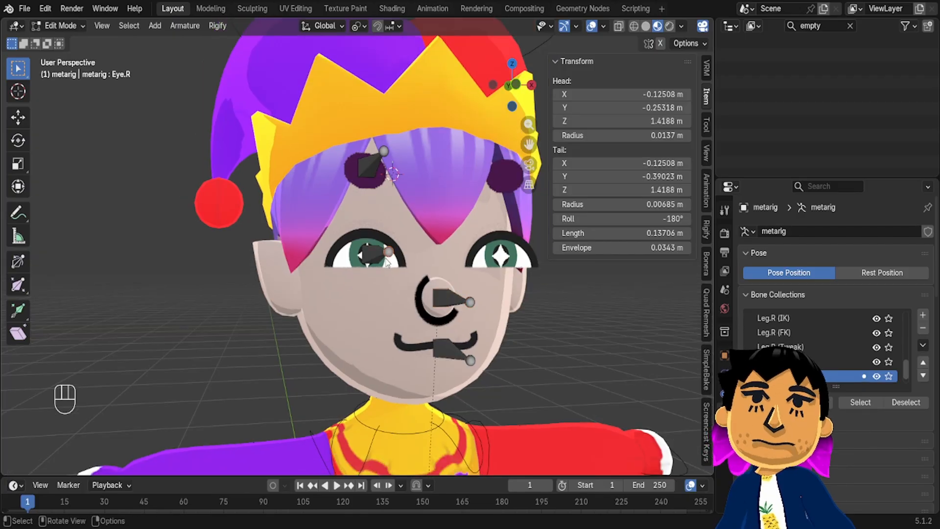
key("Tab")
key("Tab")
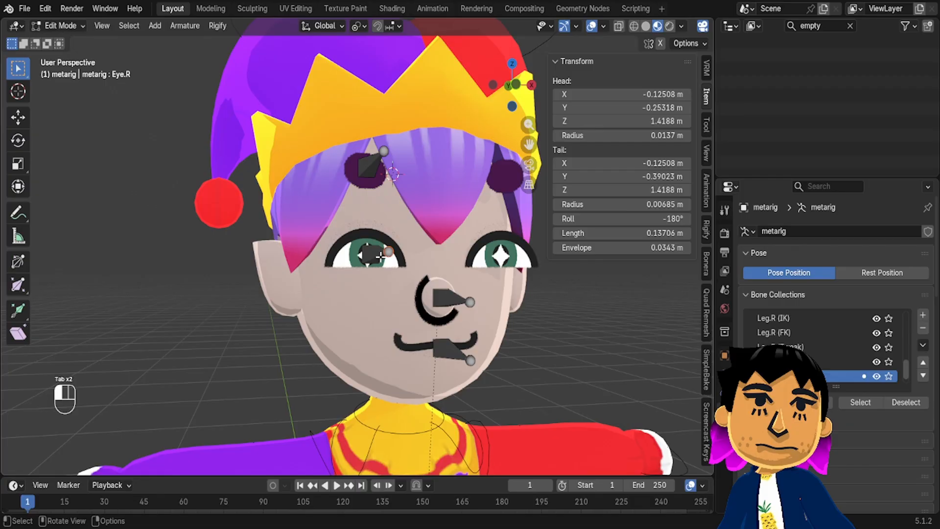
left_click(373, 171, "shift")
key("b")
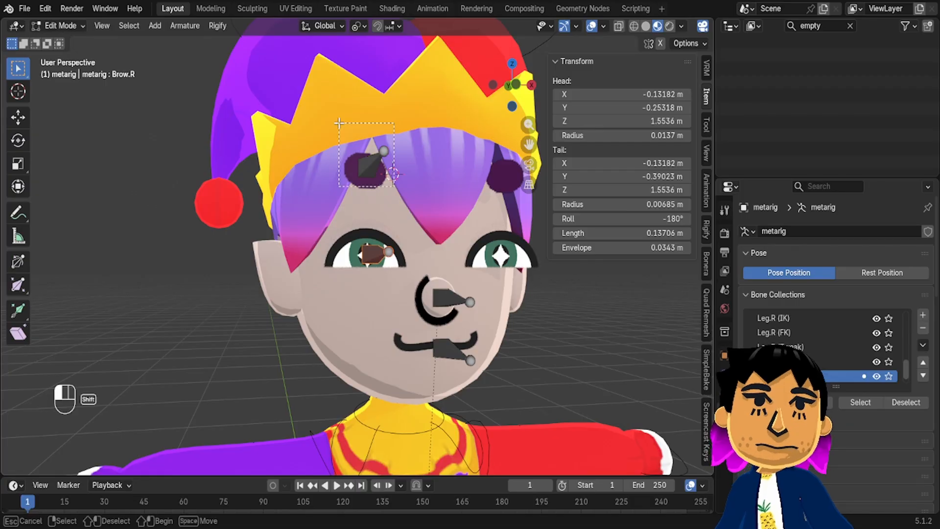
left_click_drag(338, 123, 339, 122, "shift")
left_click(184, 25)
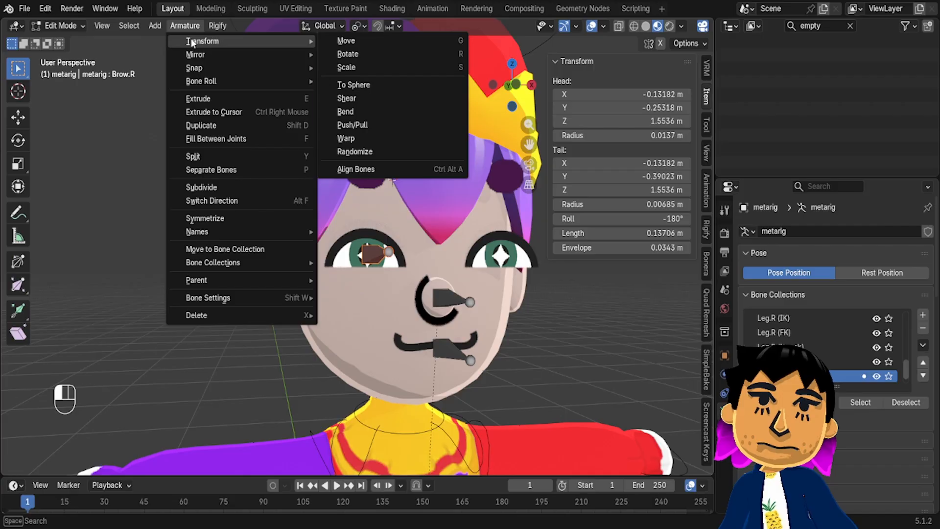
left_click(244, 218)
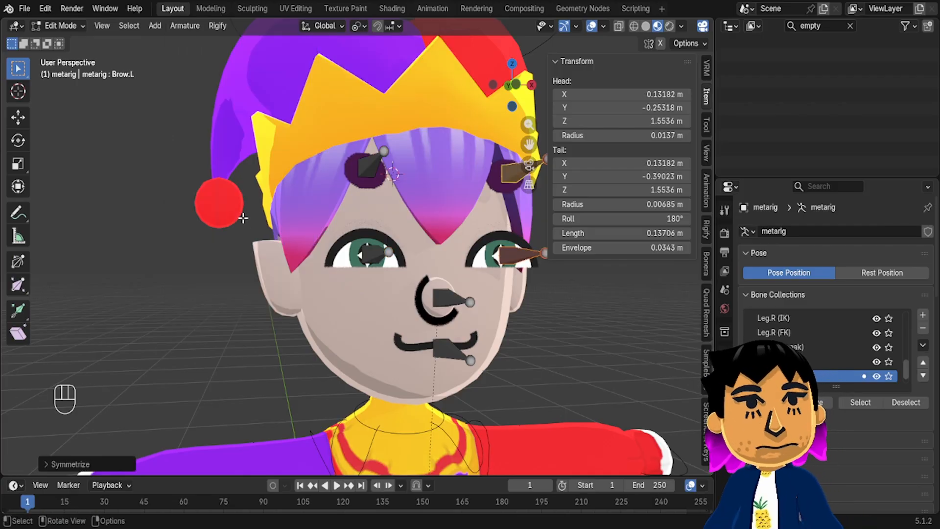
Check the mirrored face bones, select Eye.R and reveal all hidden metarig bones
key("KP_1")
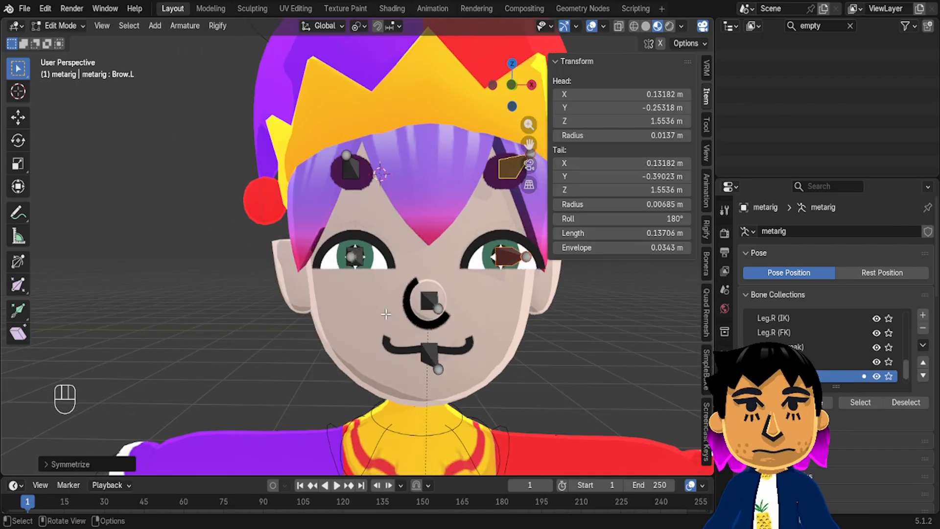
mouse_move(385, 314)
middle_mouse_down()
mouse_move(365, 312)
mouse_move(395, 314)
middle_mouse_up()
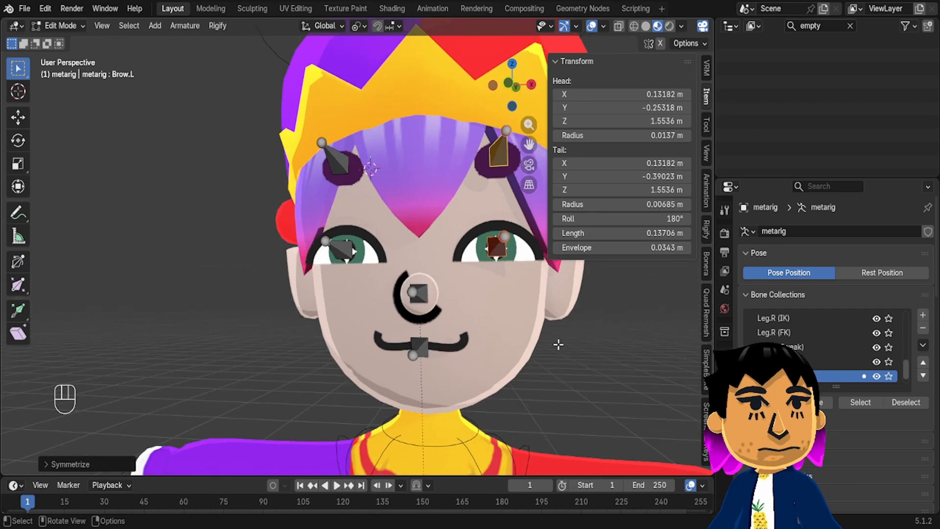
left_click(344, 255)
middle_click_drag(344, 254, 371, 114)
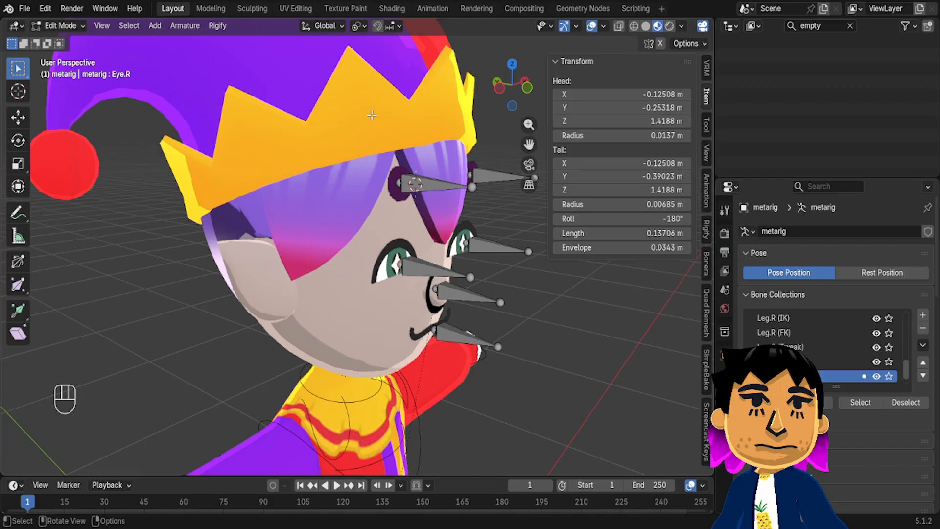
key("alt+h")
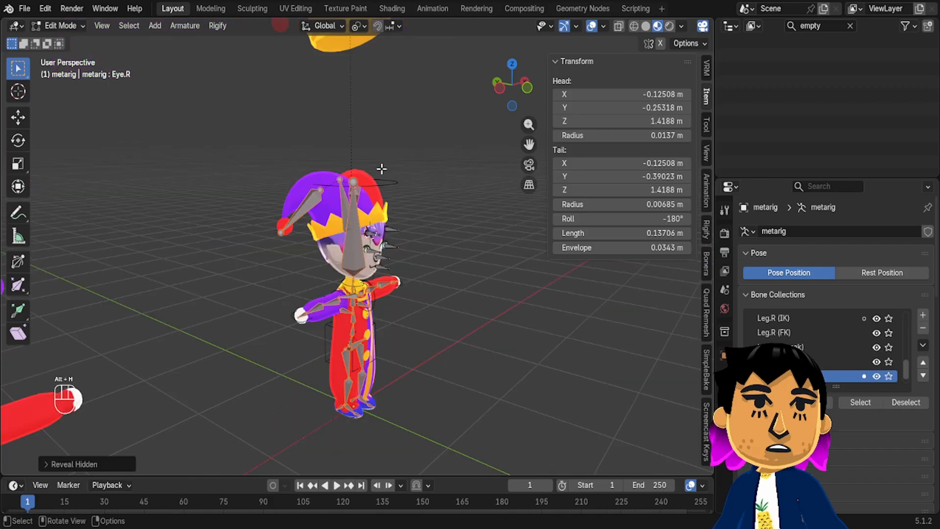
mouse_move(382, 169)
middle_mouse_down()
mouse_move(421, 169)
mouse_move(389, 169)
middle_mouse_up()
scroll(382, 168, "up", 6)
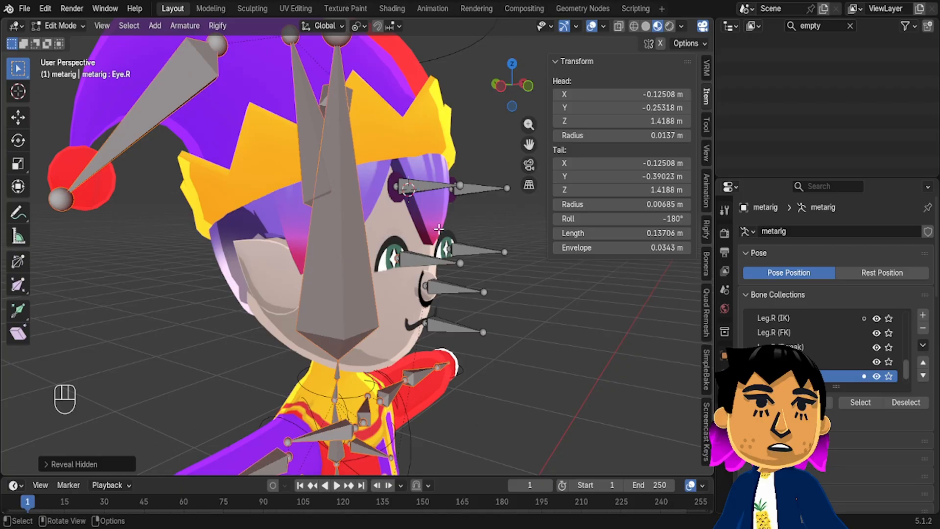
Select all brow, eye, nose and mouth bones and move them to a new bone collection named Mouth
middle_click_drag(439, 228, 562, 380)
left_click_drag(565, 382, 388, 122)
middle_click_drag(504, 338, 511, 349)
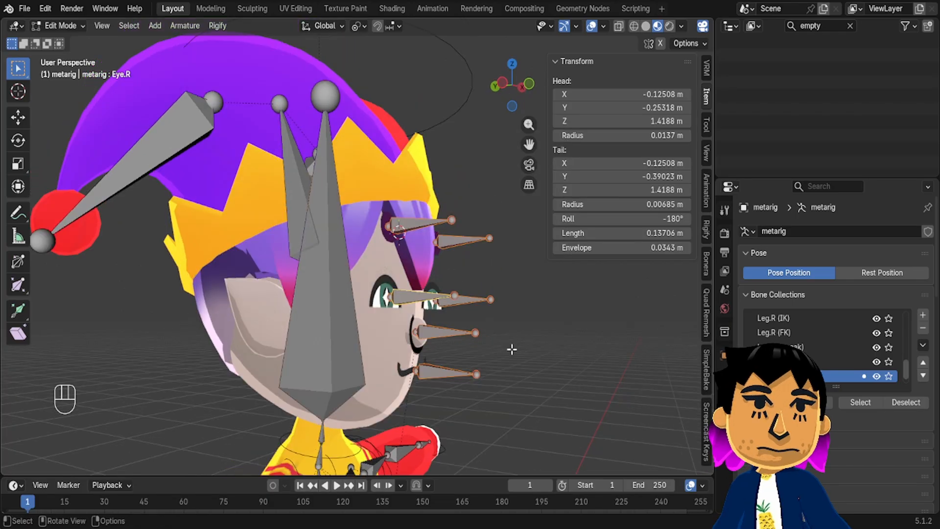
key("m")
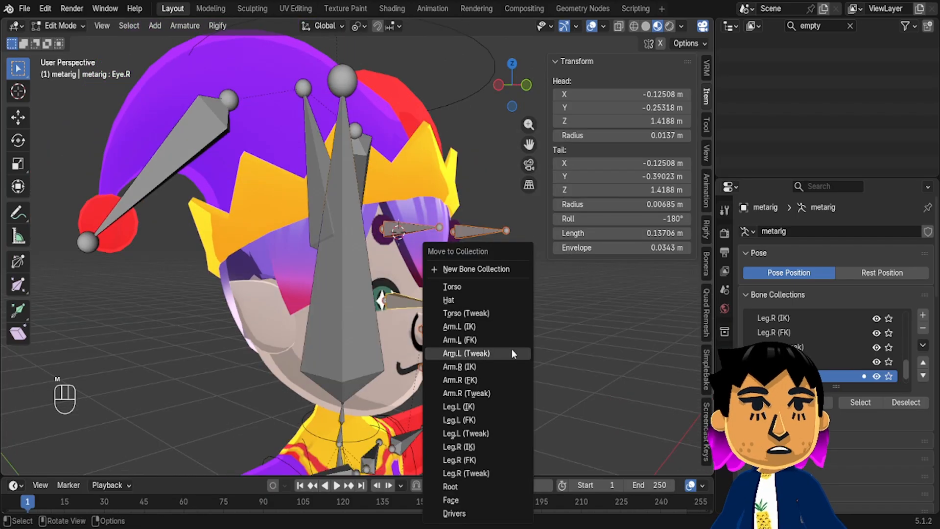
left_click(468, 269)
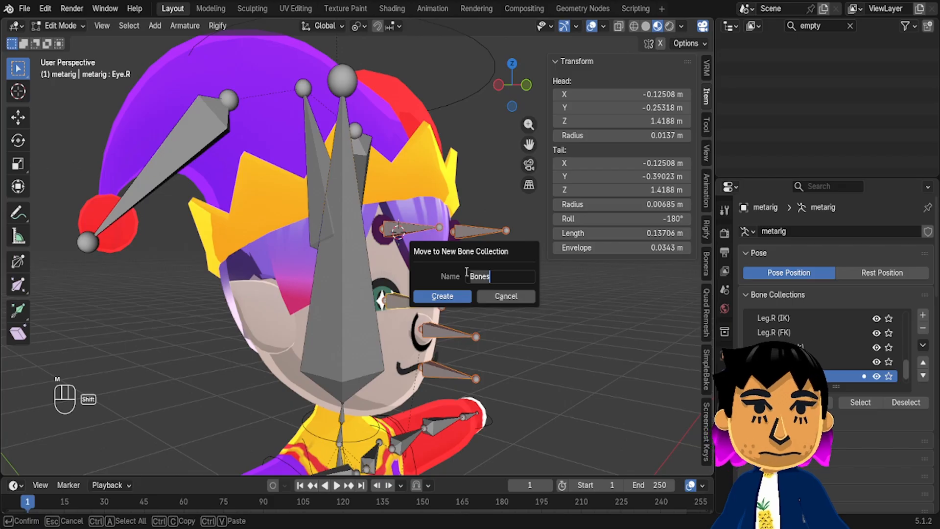
type("Mouth")
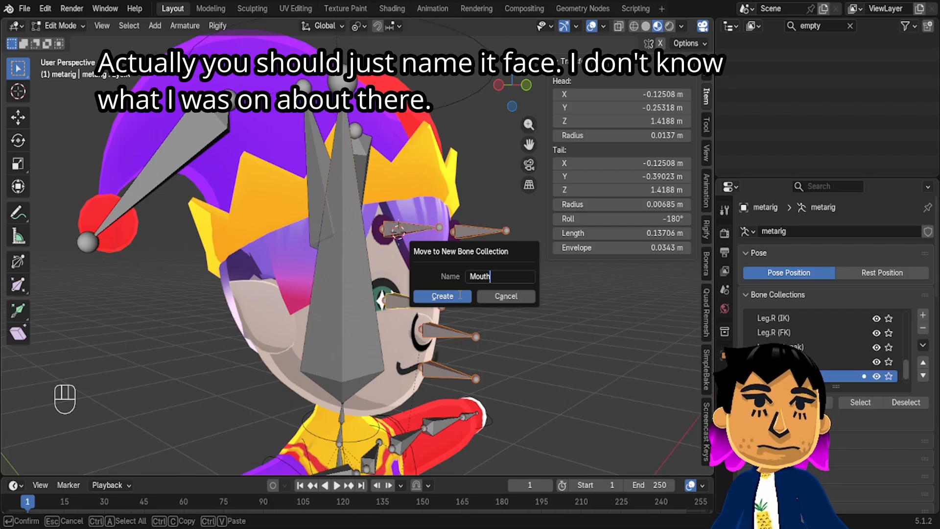
left_click(443, 296)
Select the headwear bones on the jester's hat and move them to a new bone collection named Hat
middle_click_drag(439, 255, 553, 241, "shift")
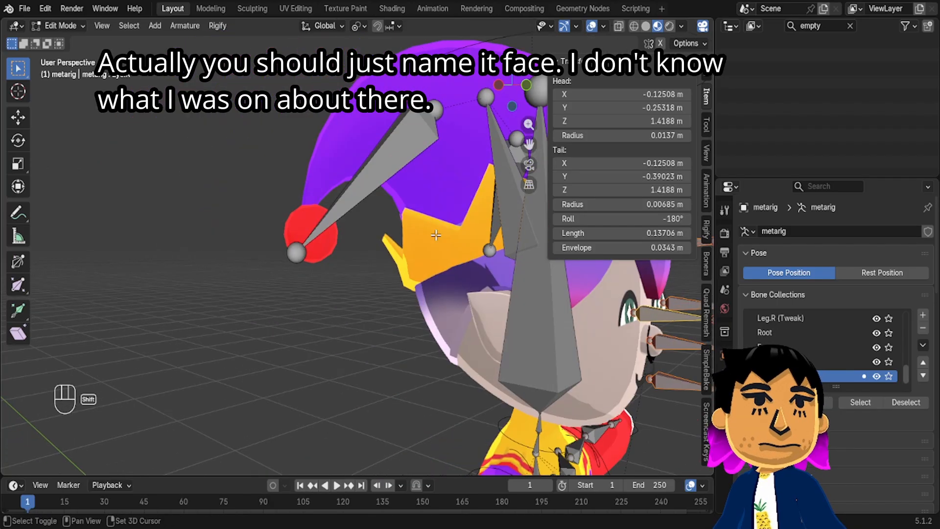
left_click(430, 255)
middle_click_drag(398, 237, 390, 189)
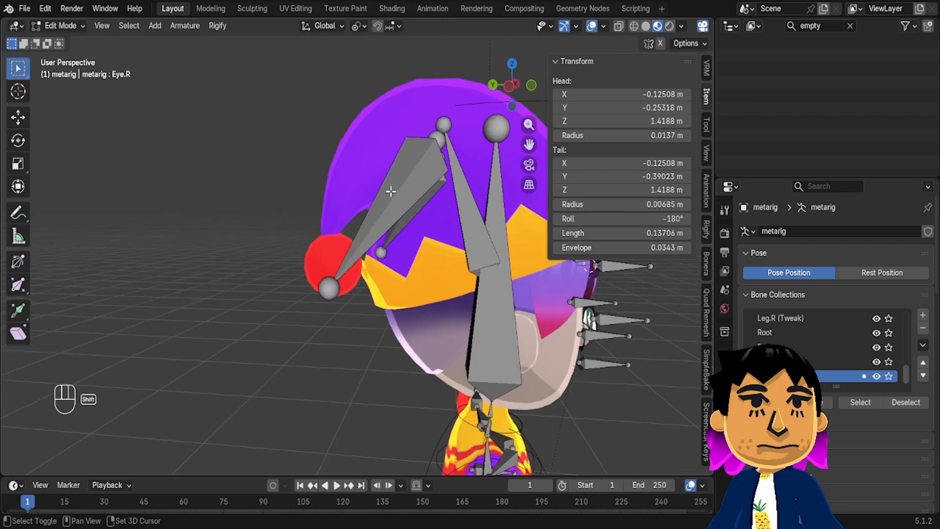
left_click(452, 219)
left_click(413, 219)
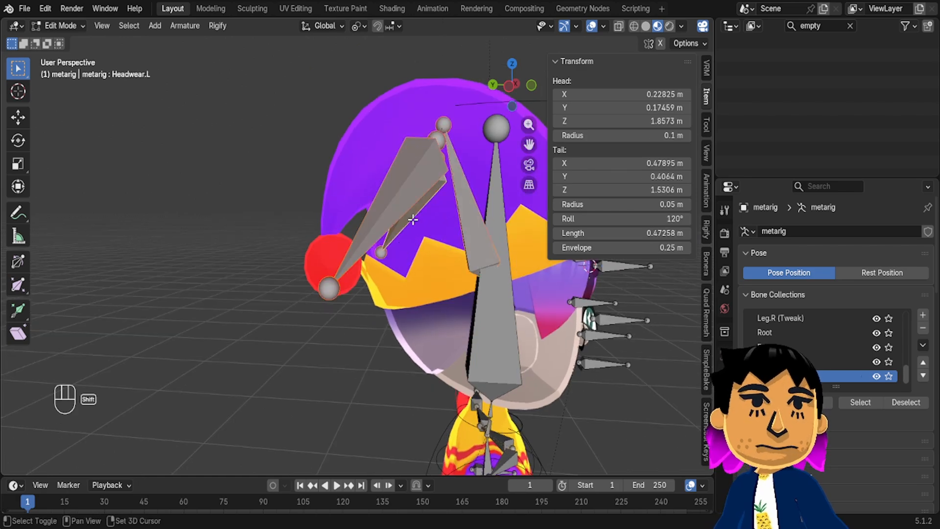
key("m")
left_click(450, 259)
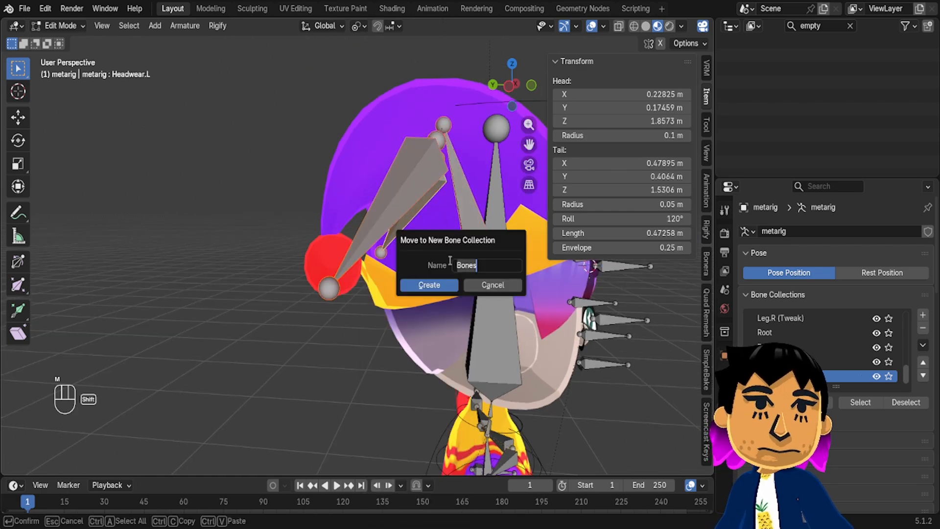
type("Hat")
left_click(429, 284)
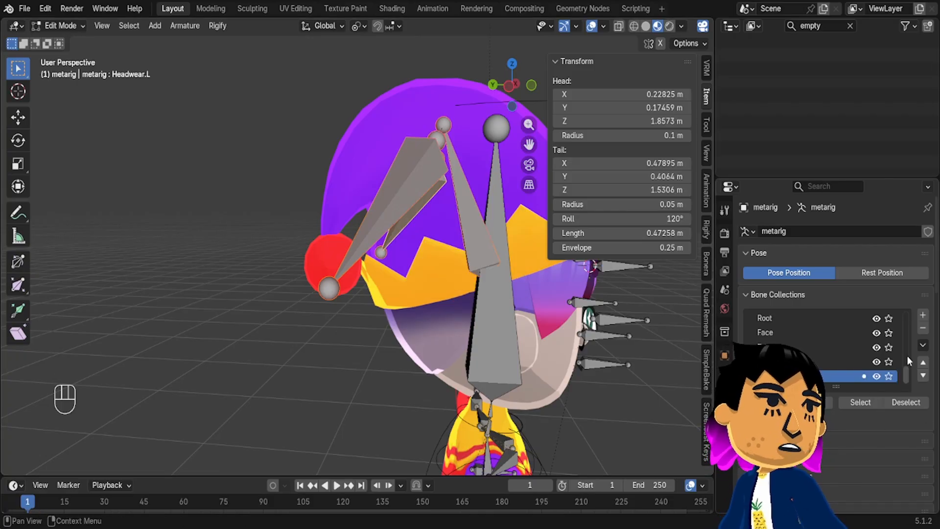
In the Rigify UI layout, remove the blank row between Hat and Root and insert one between Face and Hat
scroll(920, 338, "down", 10)
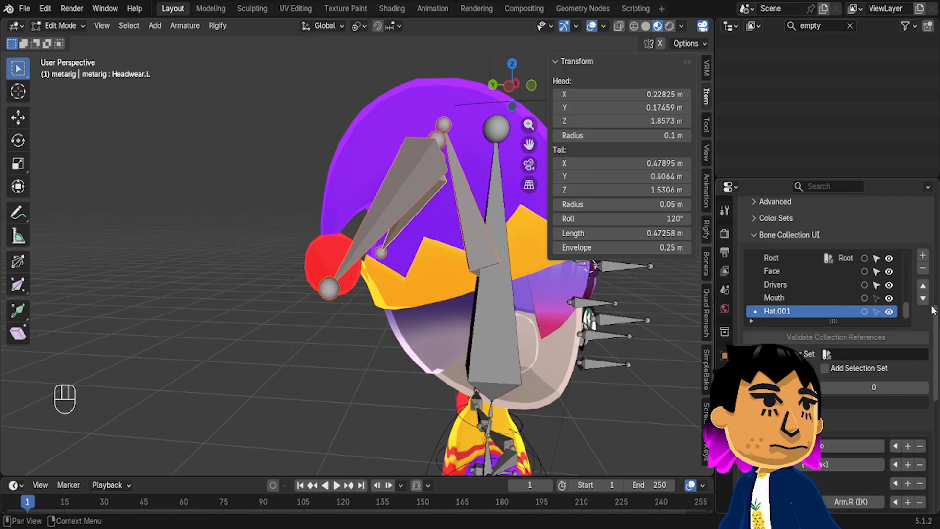
left_click_drag(932, 307, 932, 308)
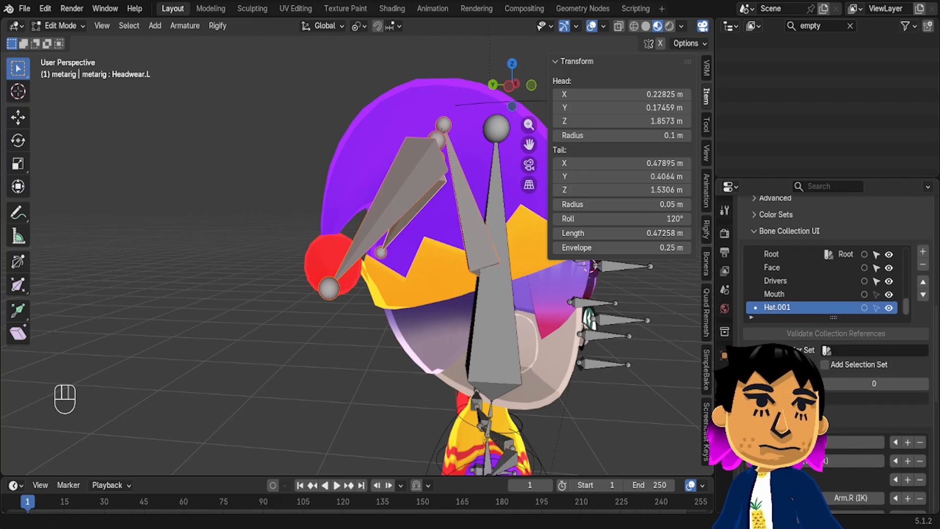
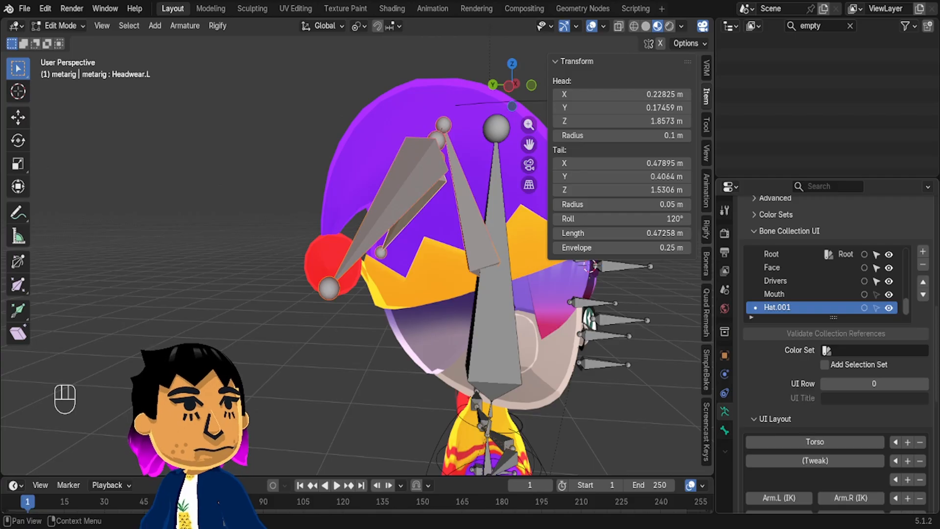
scroll(802, 267, "up", 1)
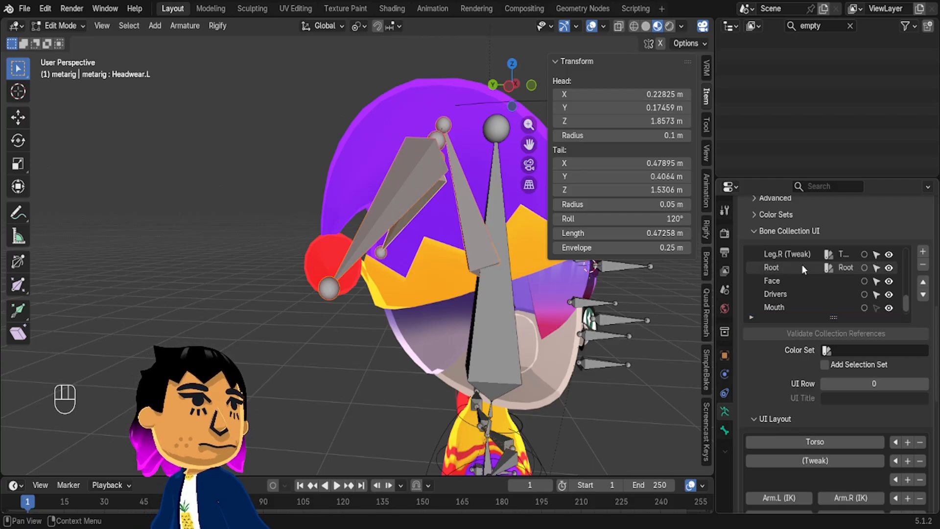
scroll(802, 267, "down", 1)
scroll(809, 392, "down", 12)
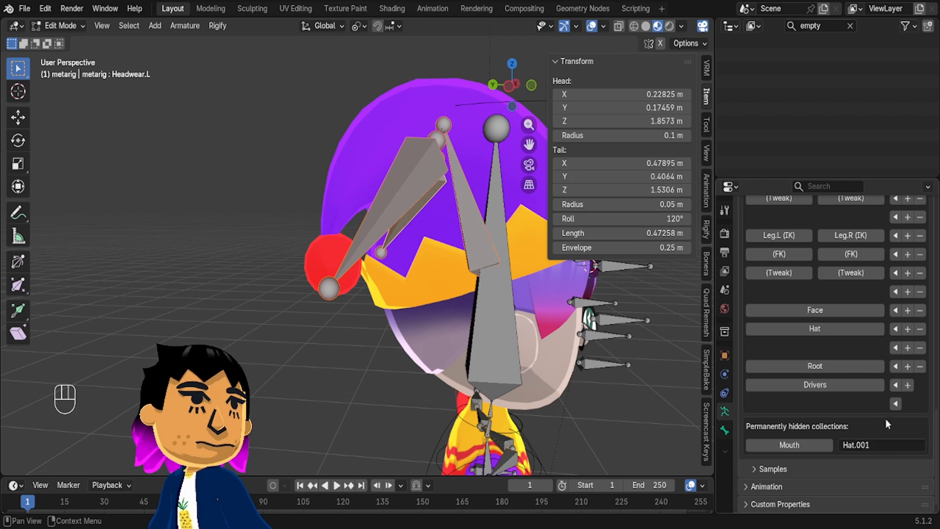
left_click(920, 328)
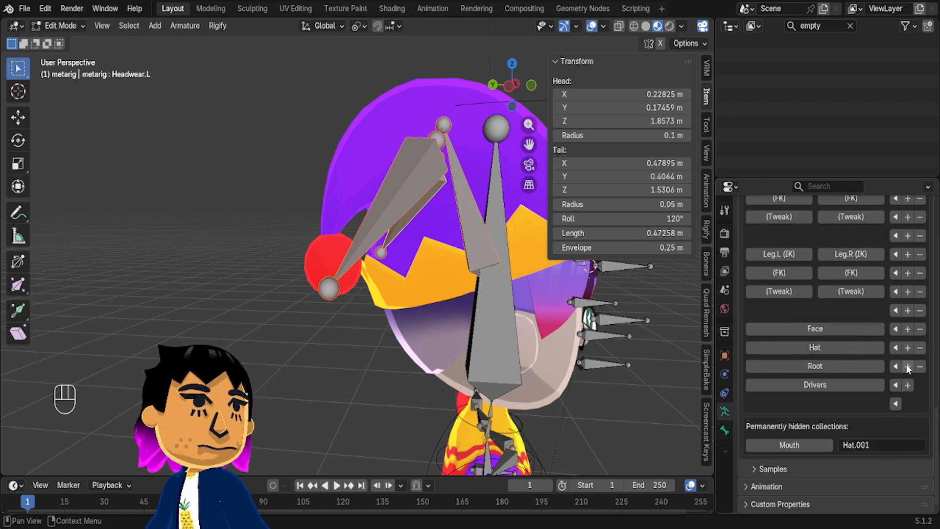
left_click(908, 347)
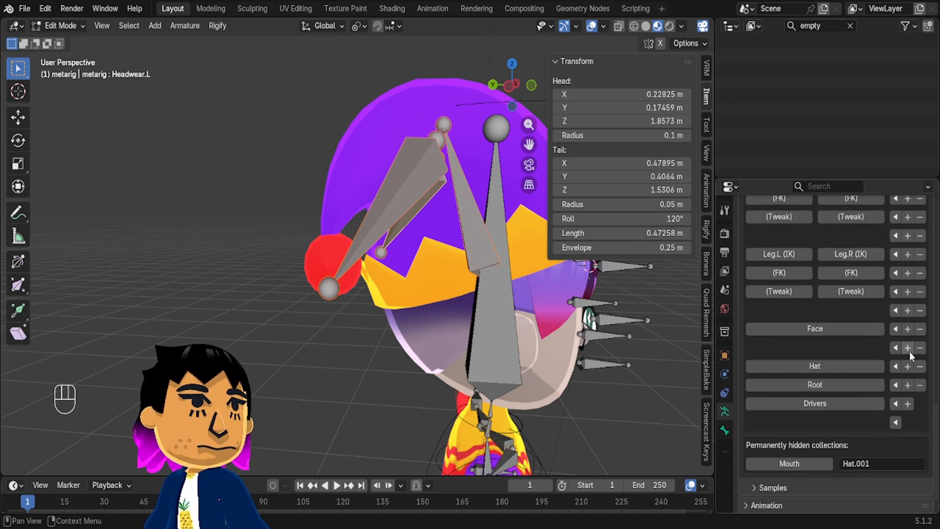
Place the permanently hidden Mouth and Hat.001 collections together in a new UI layout row below Drivers
scroll(875, 318, "up", 10)
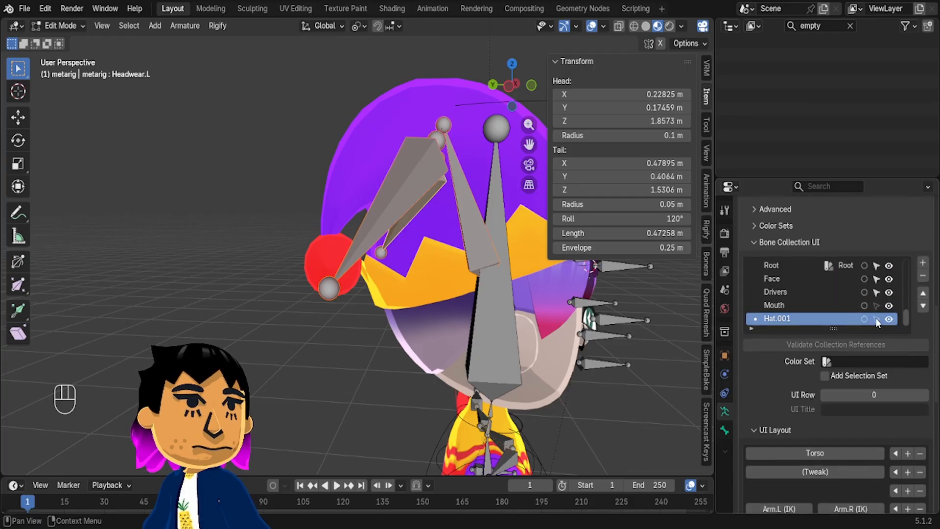
scroll(875, 318, "up", 3)
scroll(937, 216, "up", 8)
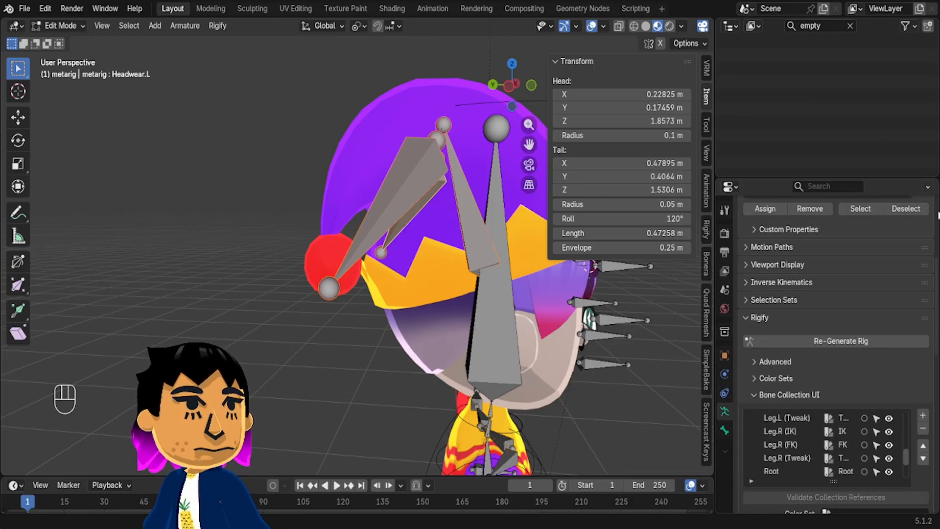
scroll(775, 328, "down", 3)
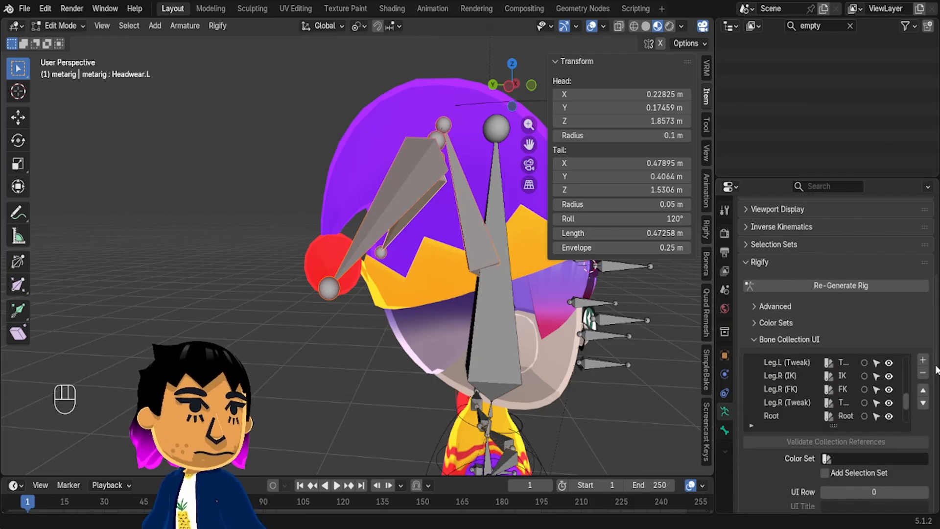
scroll(812, 352, "down", 9)
scroll(865, 360, "down", 13)
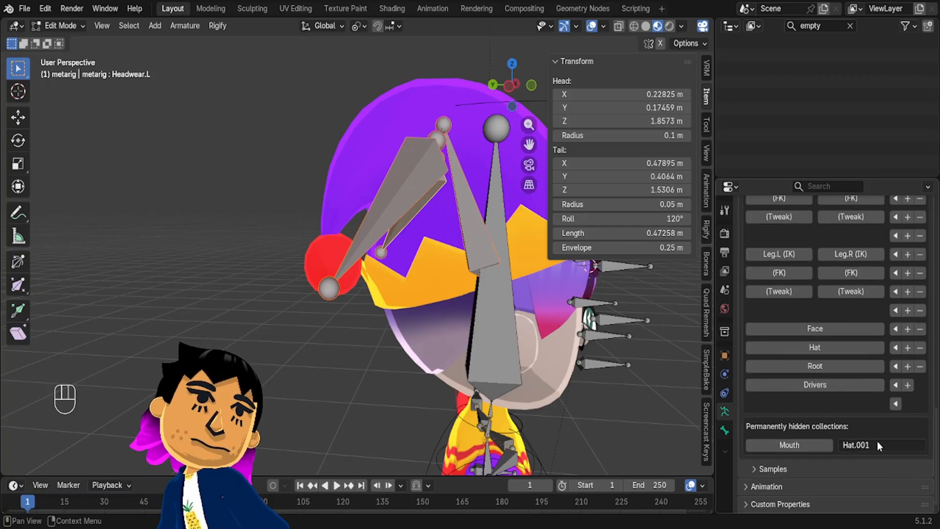
left_click(790, 445)
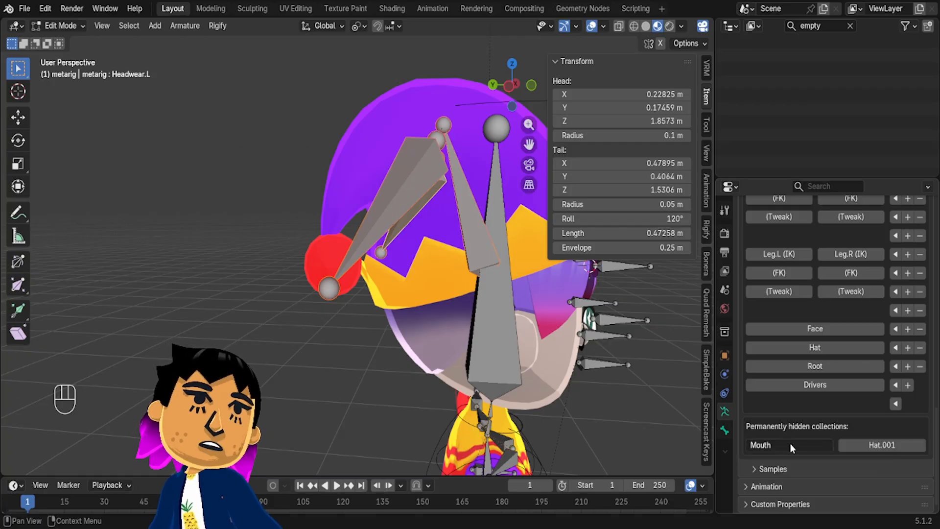
left_click(895, 403)
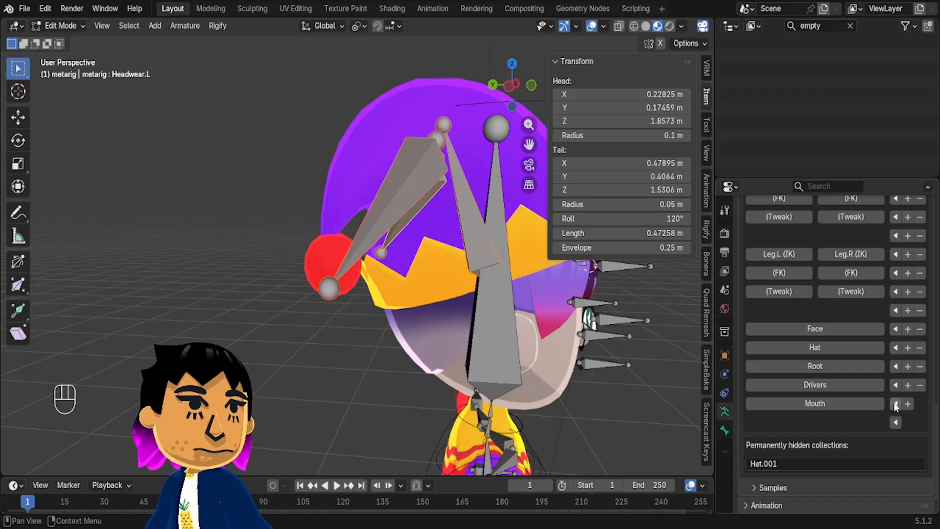
left_click(895, 404)
Move the old Hat collection out of the UI layout into the permanently hidden collections, keeping Root on its own row
left_click(918, 373)
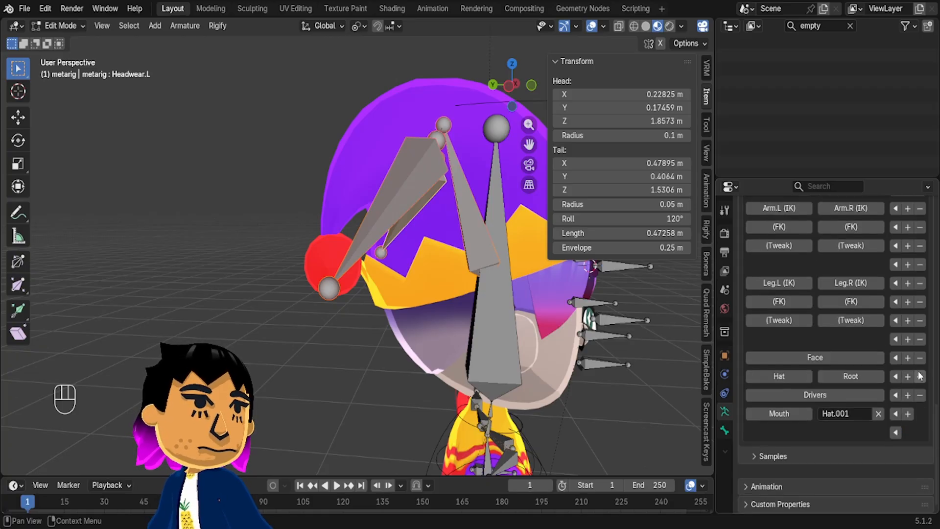
left_click(906, 391)
left_click(805, 408)
left_click(806, 408)
Assign the selected headwear bones to the Hat.001 bone collection
middle_click_drag(509, 219, 491, 217)
key("m")
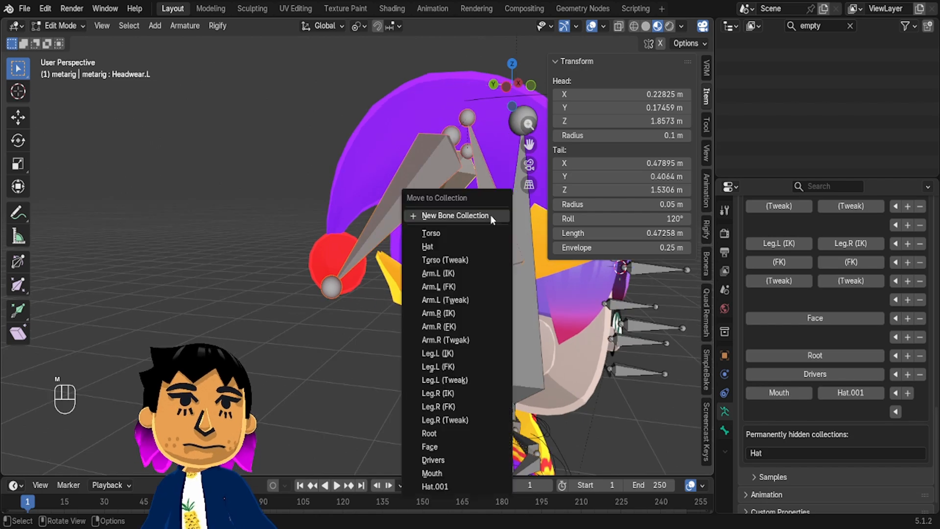
left_click(472, 486)
Add all the face bones to the headwear selection and switch the metarig to Pose Mode
middle_click_drag(471, 329, 431, 330)
scroll(433, 331, "down", 2)
middle_click_drag(514, 318, 476, 327, "shift")
left_click_drag(529, 392, 451, 248, "shift")
middle_click_drag(474, 250, 483, 246)
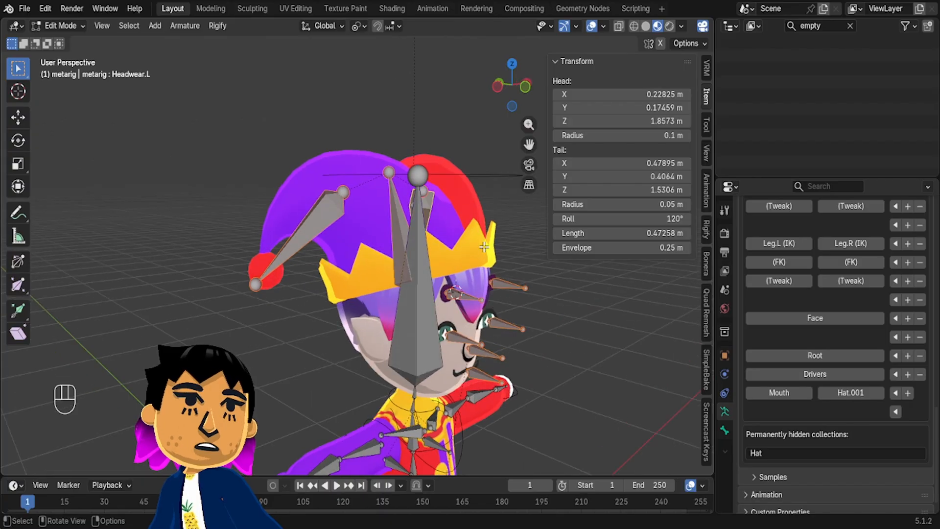
key("Tab")
key("ctrl+Tab")
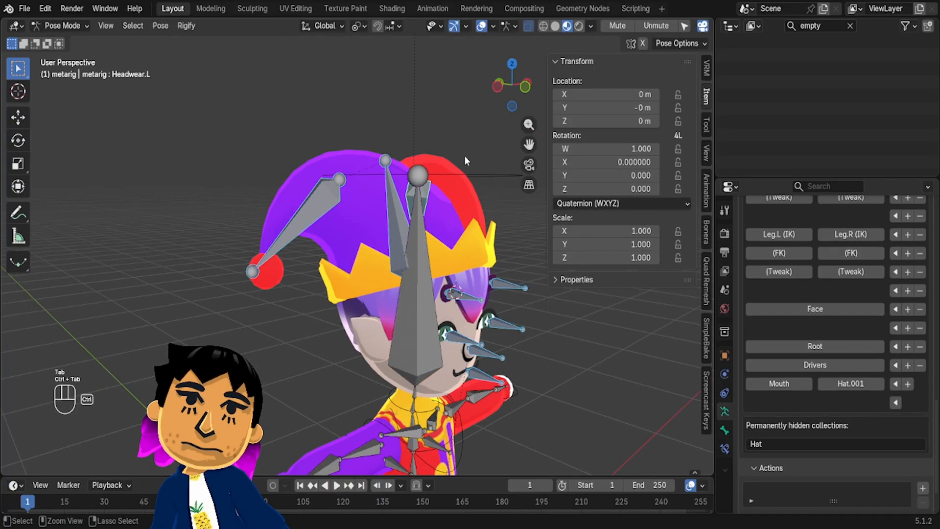
Set the Rigify rig type of all selected headwear and face bones to basic.super_copy
left_click(724, 429)
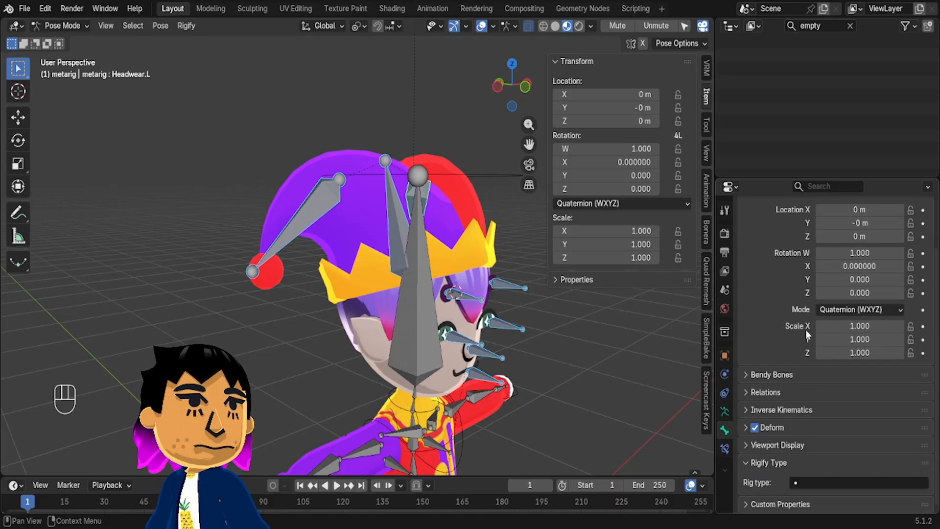
left_click(808, 481)
key("alt")
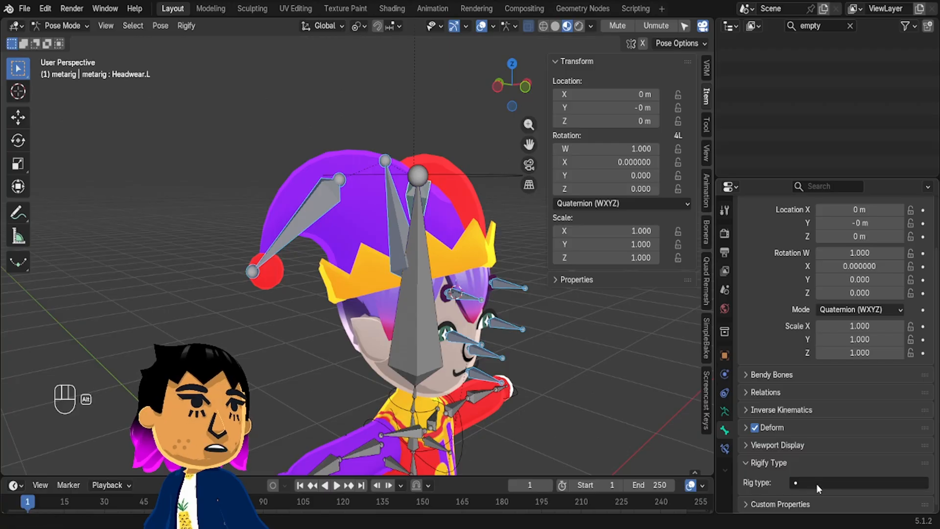
left_click(817, 483)
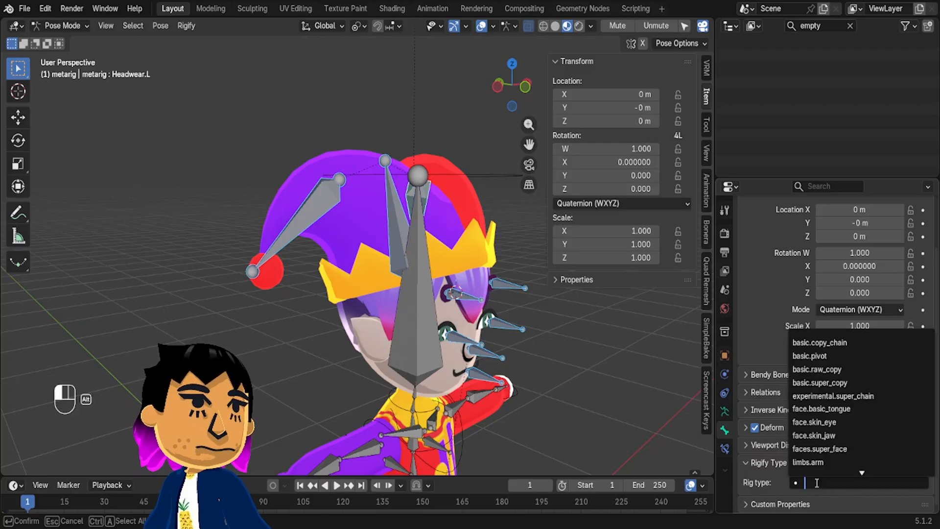
left_click(840, 383)
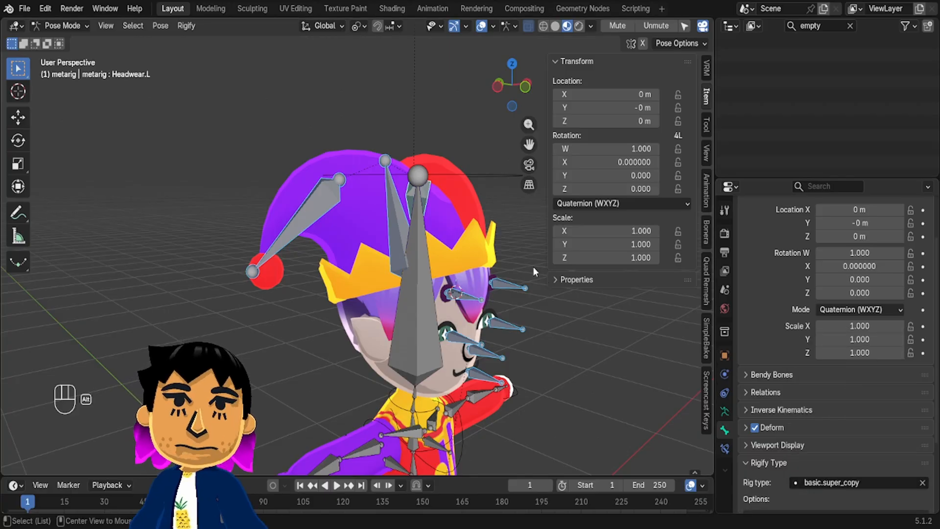
Check the Rigify type and its options on individual headwear and eye bones of the metarig
left_click(395, 213)
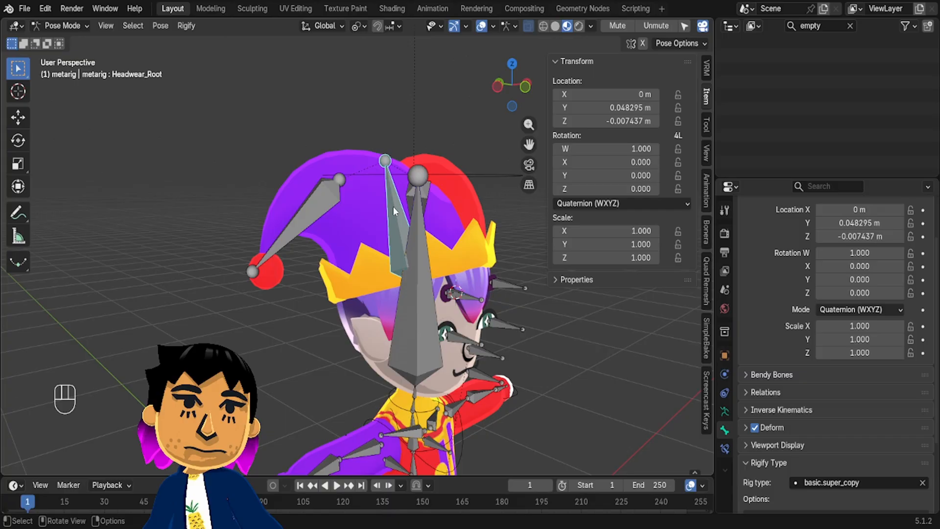
left_click(312, 217)
left_click(493, 328)
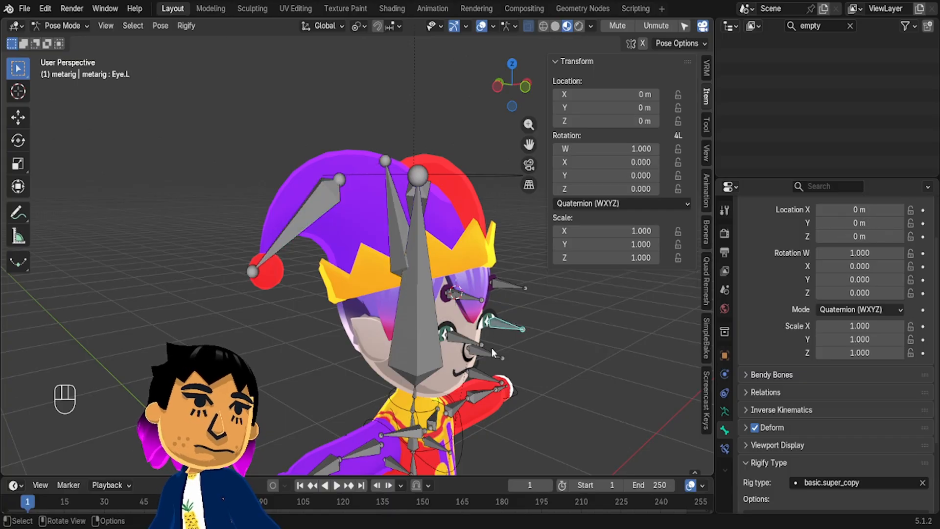
left_click(489, 350)
left_click(485, 366)
left_click(464, 343)
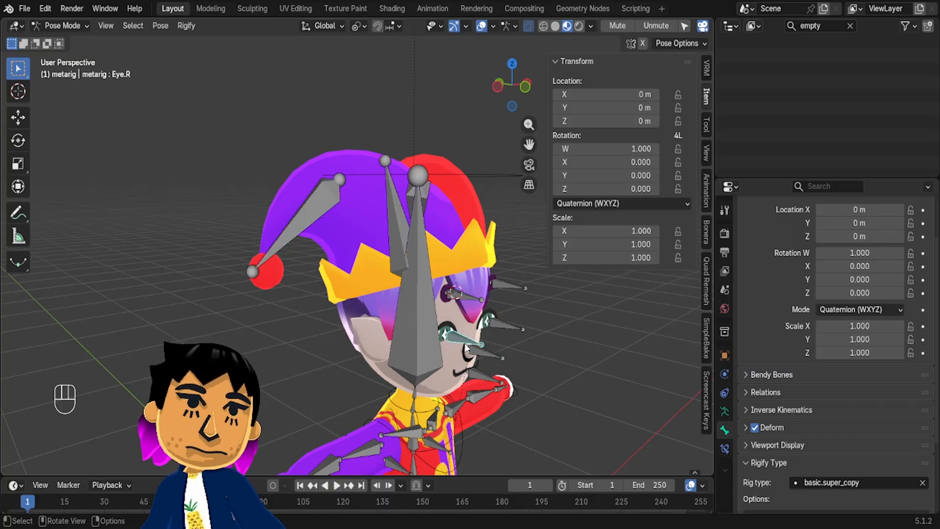
middle_click_drag(464, 343, 486, 284)
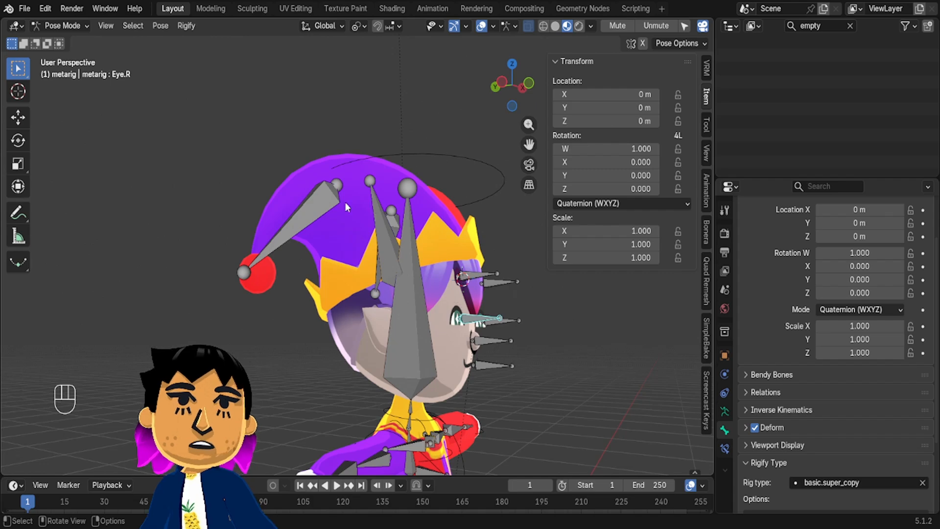
middle_click_drag(345, 202, 352, 199)
scroll(827, 454, "down", 5)
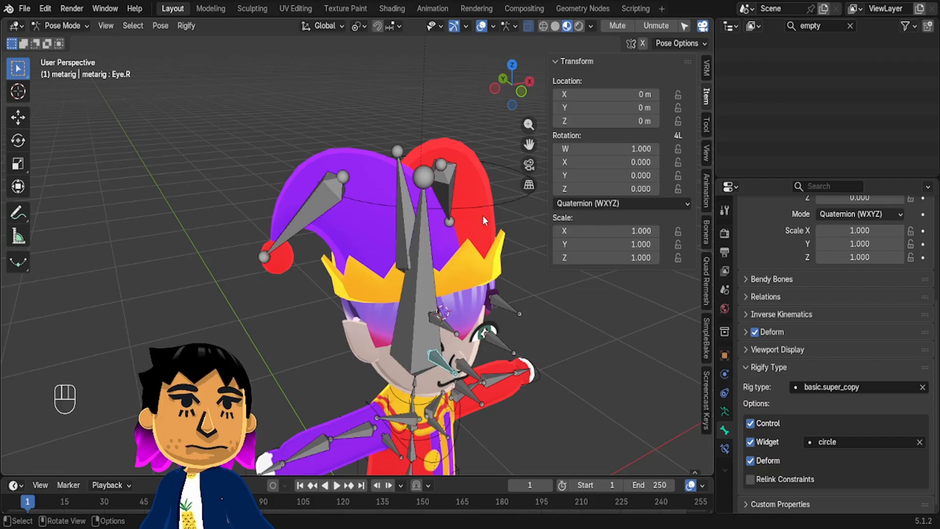
Set the Rigify widget of the Headwear.R and Headwear.L bones to diamond
scroll(481, 199, "down", 8, "shift")
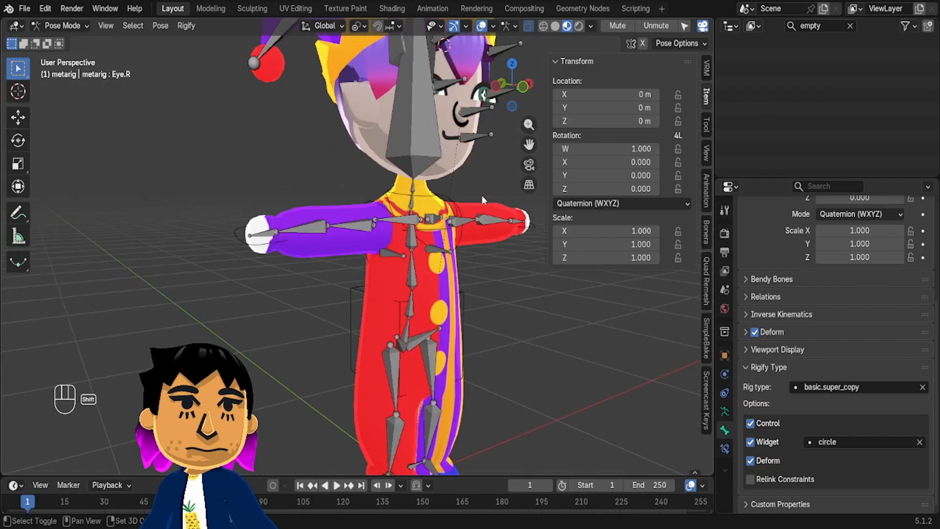
scroll(482, 195, "up", 4)
middle_click_drag(478, 273, 607, 262)
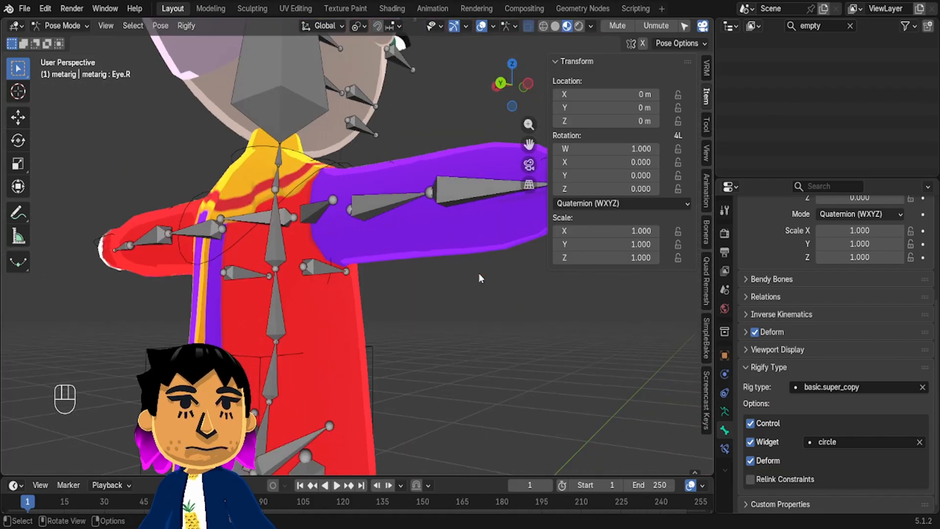
scroll(478, 278, "up", 6, "shift")
middle_click_drag(479, 275, 426, 107)
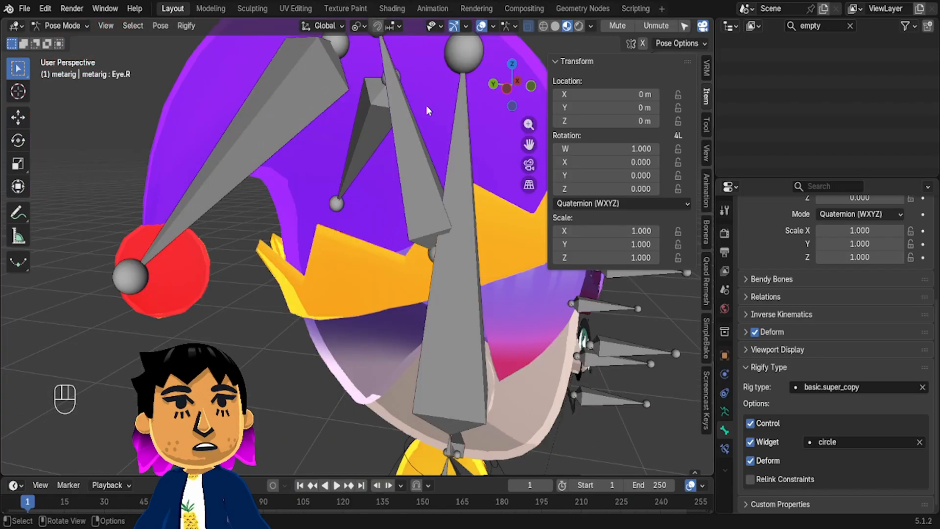
scroll(412, 122, "down", 5)
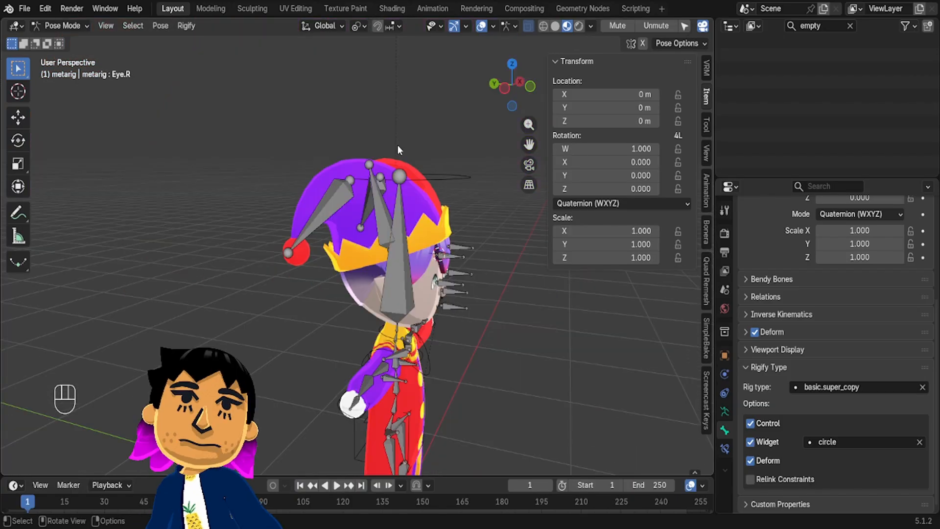
middle_click_drag(397, 144, 340, 204)
left_click(345, 204)
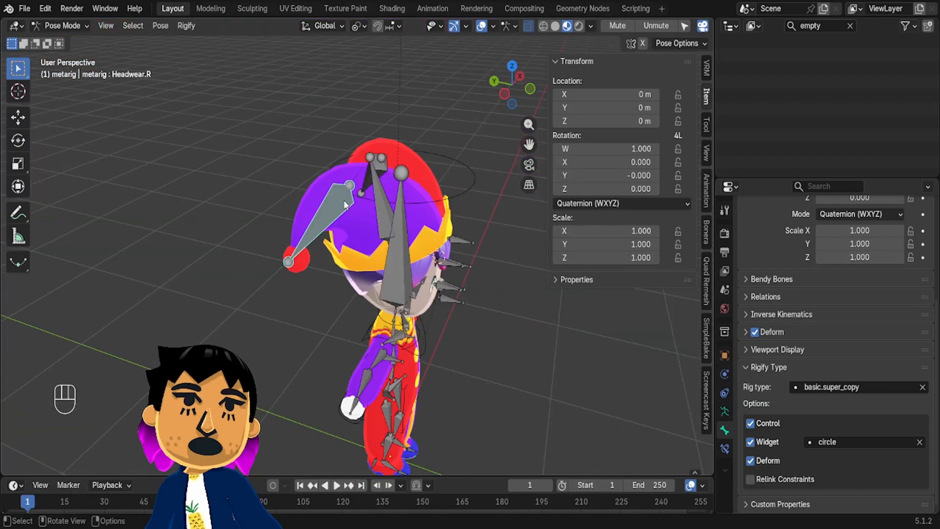
left_click(380, 160, "shift")
left_click(849, 441, "alt")
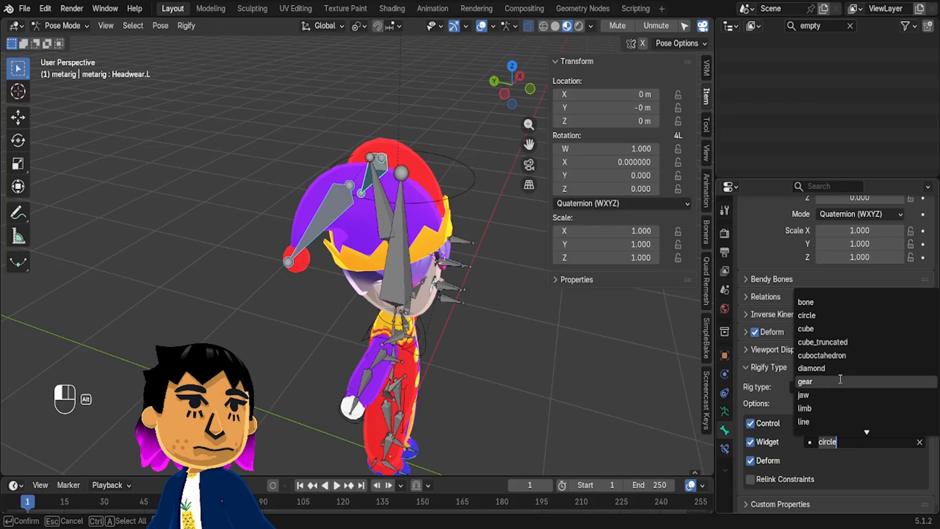
left_click(823, 371, "alt")
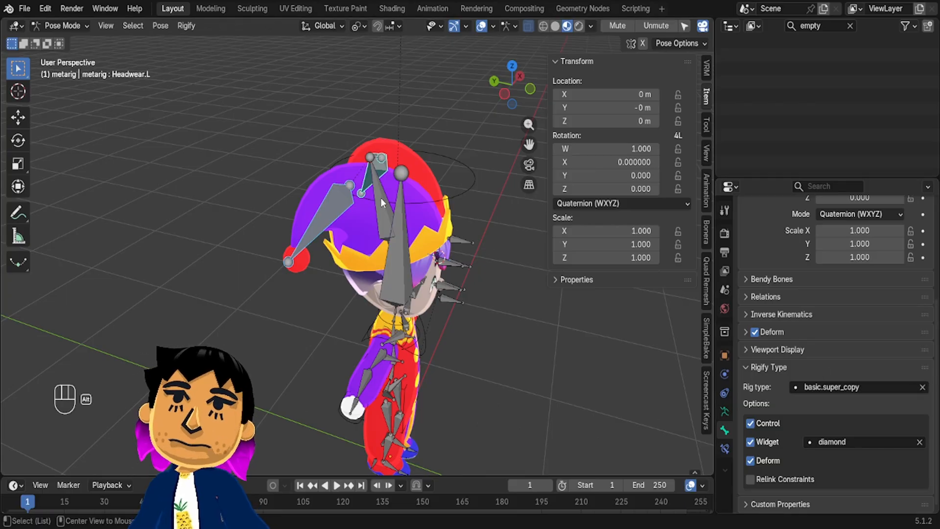
Browse the available widget shapes for the Headwear_Root bone without choosing one
left_click(382, 218)
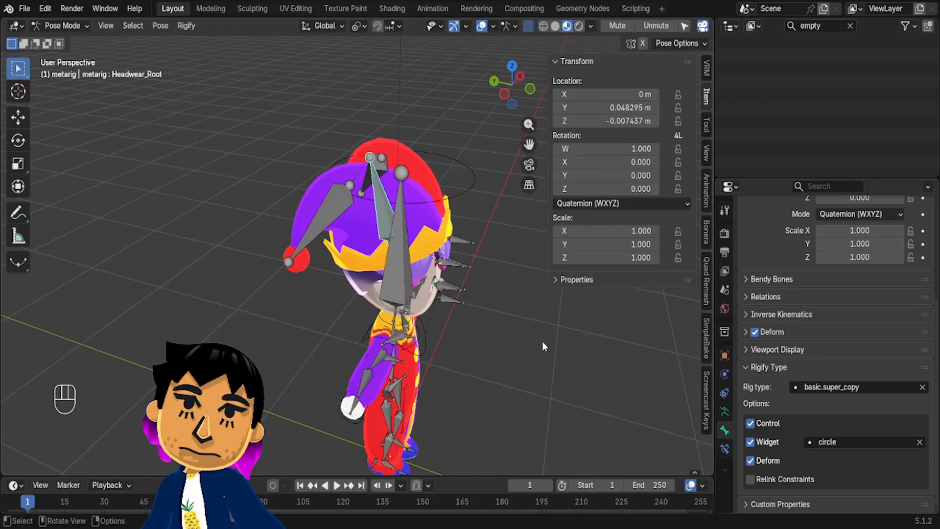
scroll(536, 334, "right", 10)
scroll(536, 333, "up", 5)
scroll(536, 333, "left", 4)
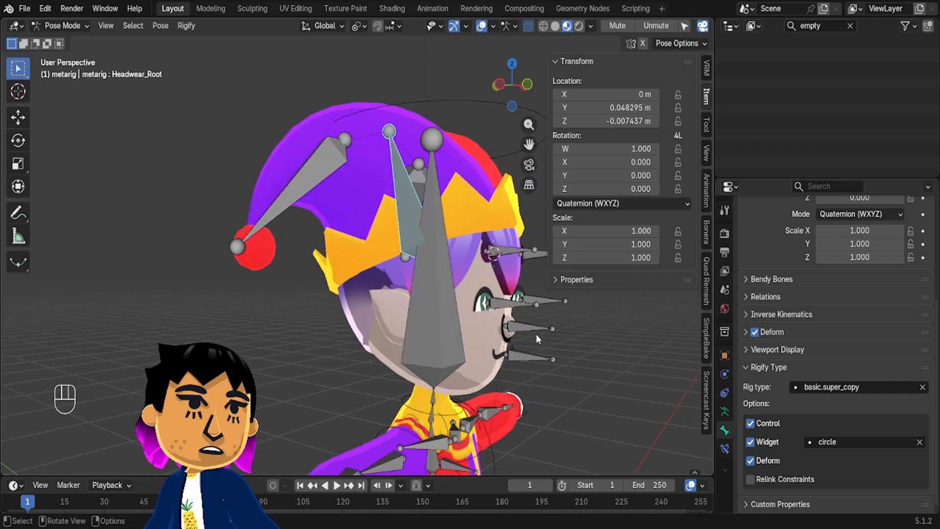
scroll(537, 337, "left", 3)
scroll(575, 365, "right", 8)
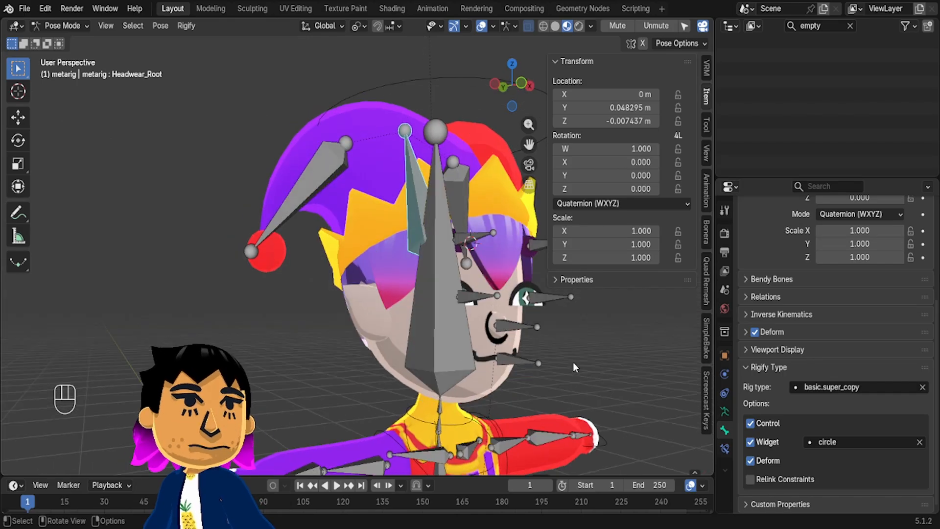
scroll(574, 365, "left", 8)
left_click(842, 441)
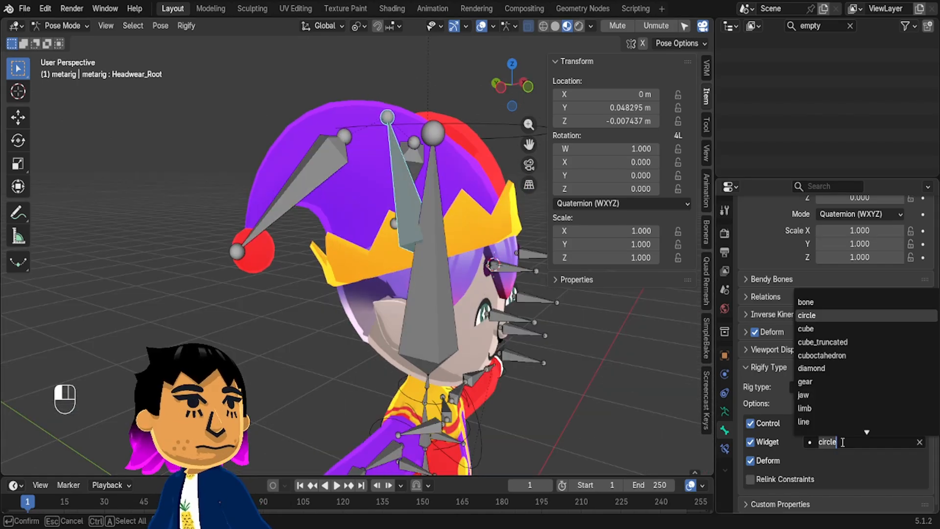
scroll(838, 384, "down", 15)
scroll(837, 384, "up", 7)
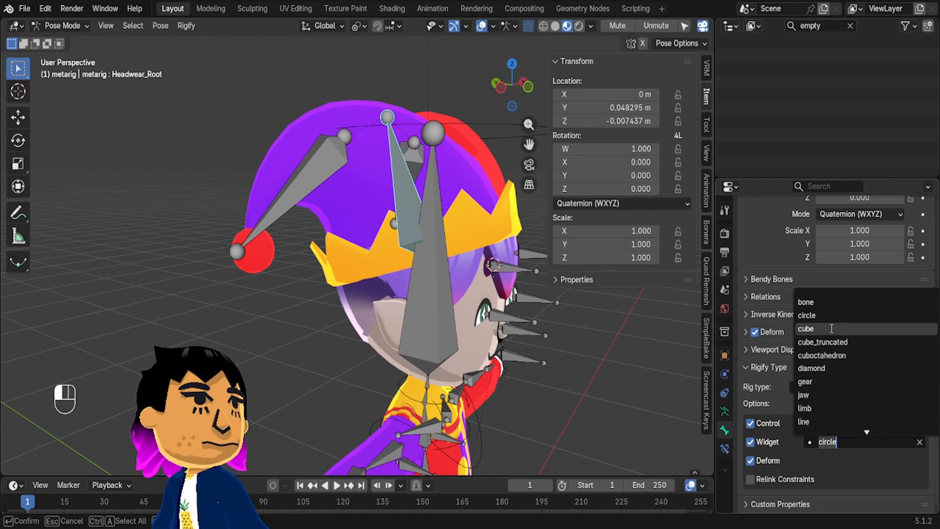
left_click(642, 402)
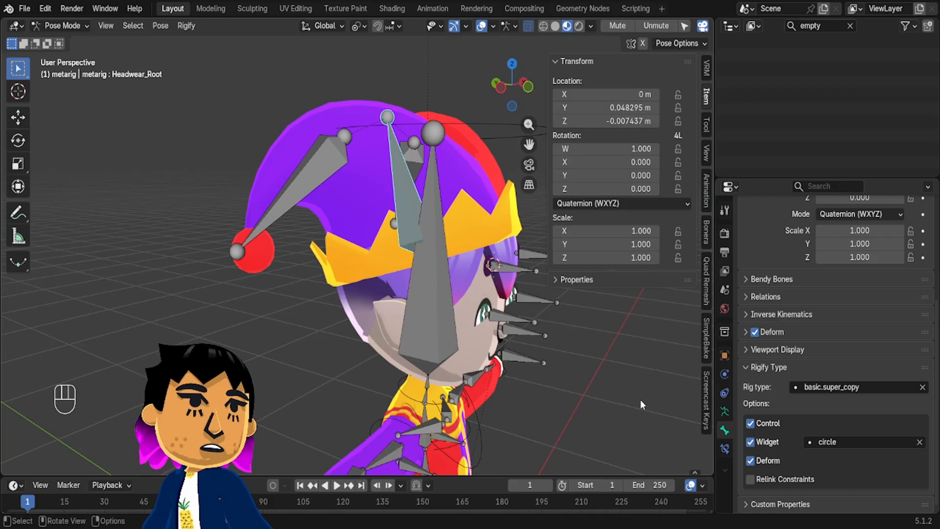
Regenerate the Rigify rig from the updated metarig
middle_click_drag(640, 404, 640, 404)
left_click(724, 411)
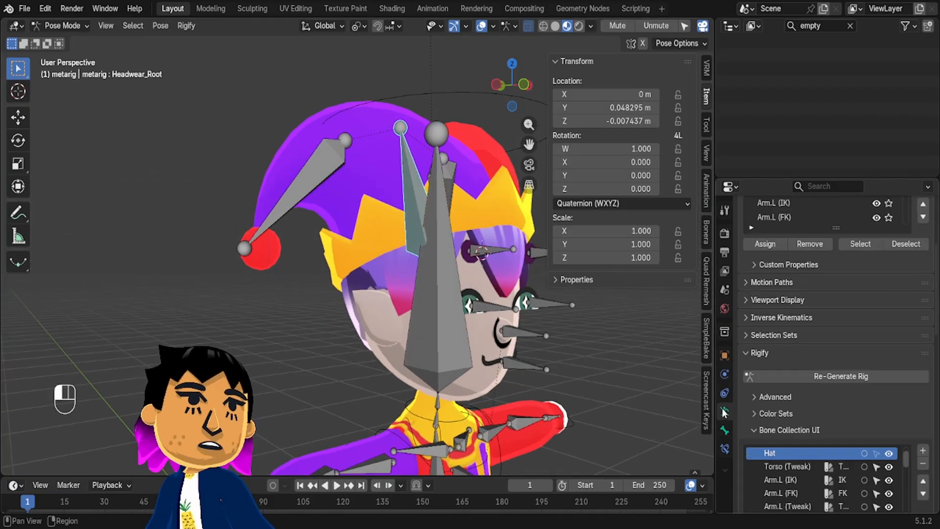
left_click(830, 377)
middle_click_drag(464, 317, 464, 317)
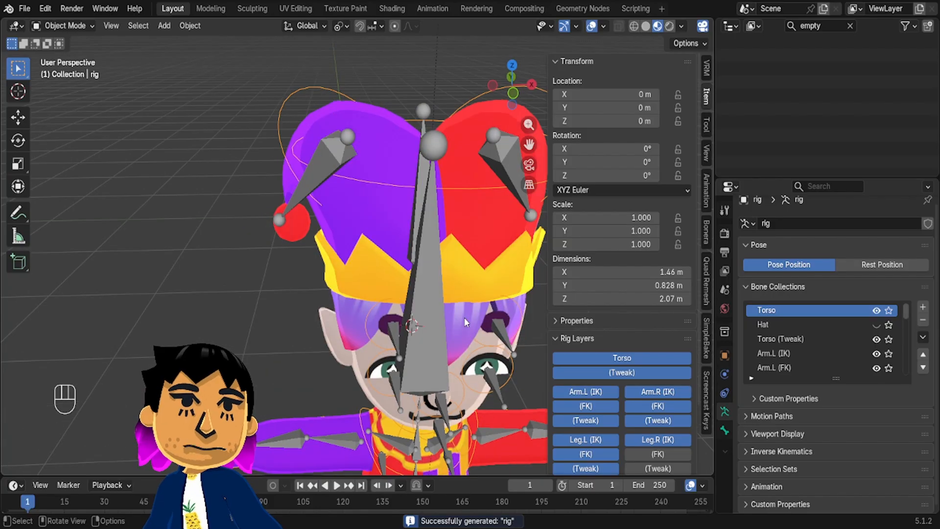
Select all character objects with the rig active, parent them to the rig, and switch the rig to Pose Mode
middle_click_drag(353, 143, 352, 142)
left_click(352, 142)
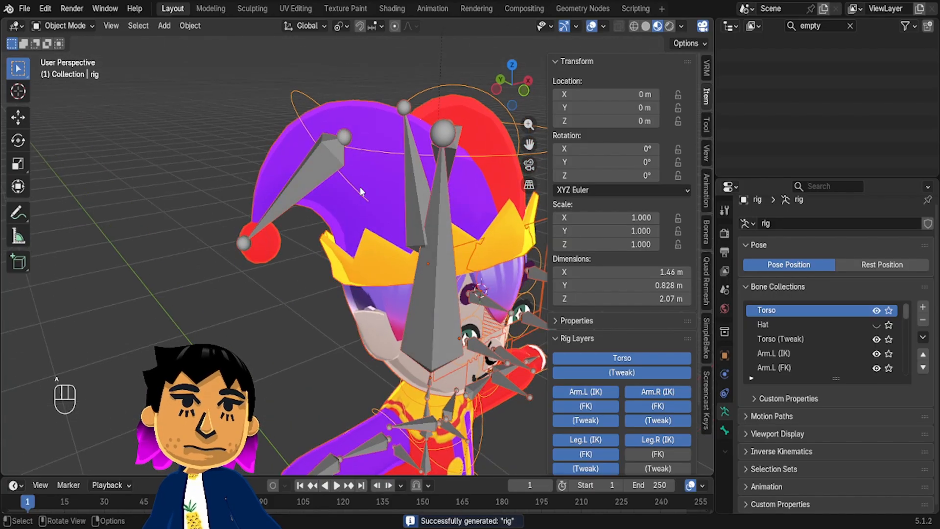
left_click(292, 95, "shift")
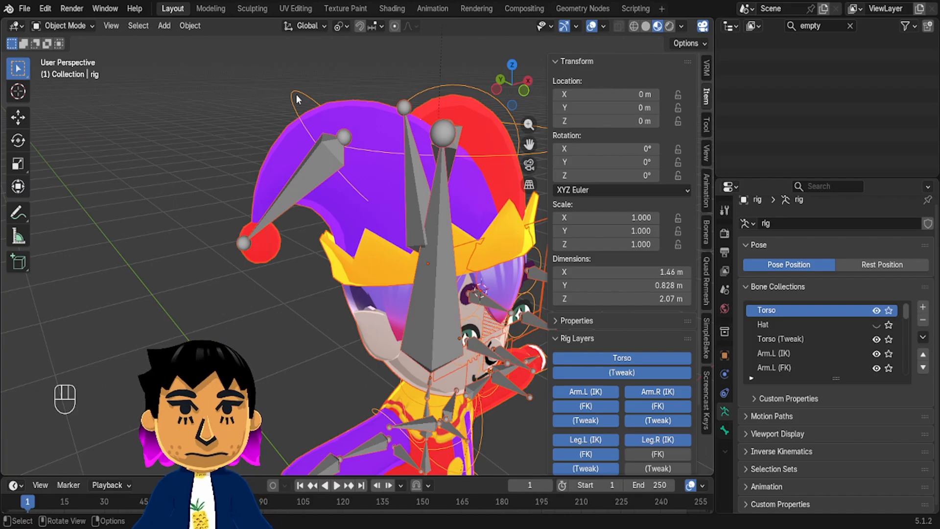
key("ctrl+p")
left_click(284, 93)
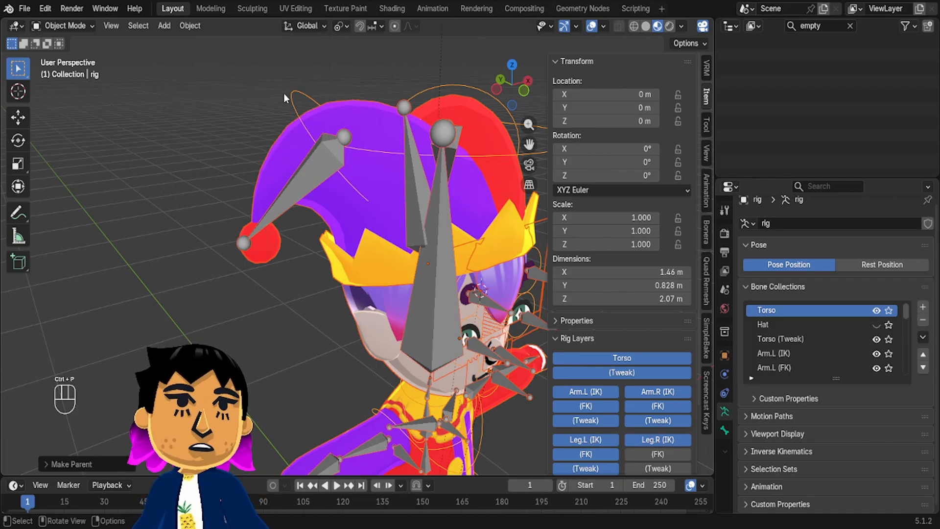
key("ctrl+Tab")
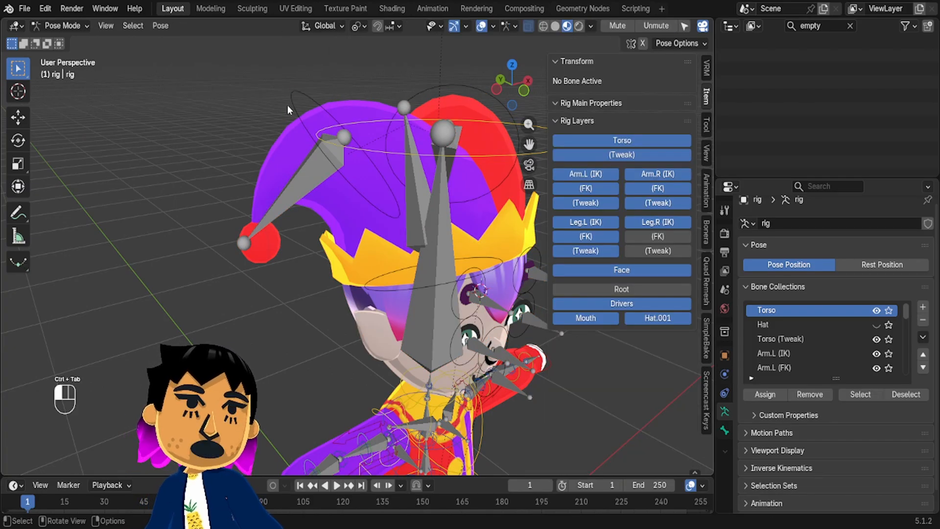
Test-move the Headwear.R, Headwear.L and Headwear_Root controls one by one, cancelling the moves
left_click(287, 104)
key("g")
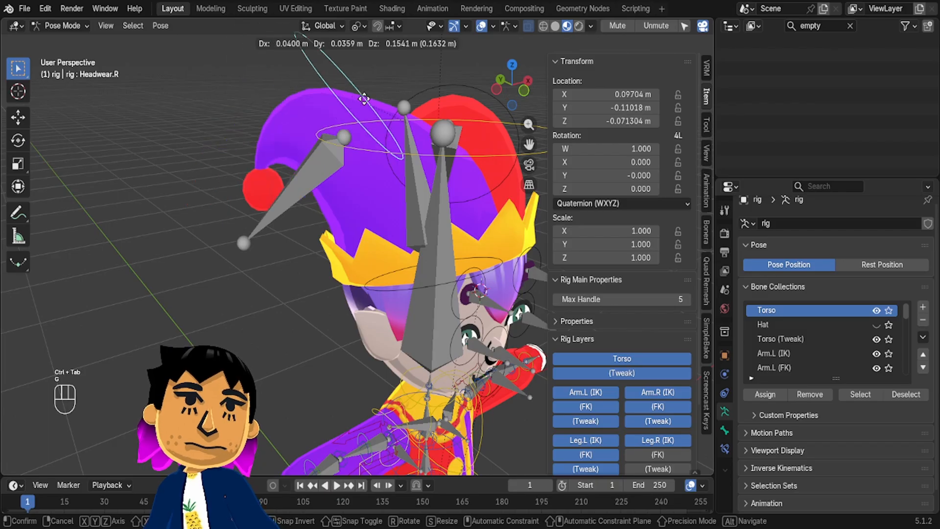
left_click(365, 100)
left_click(460, 93)
key("g")
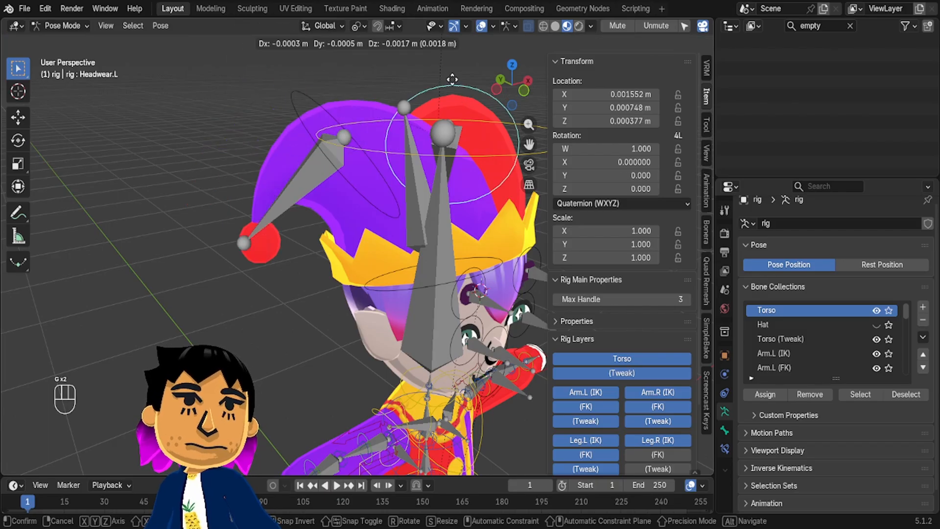
right_click(411, 220)
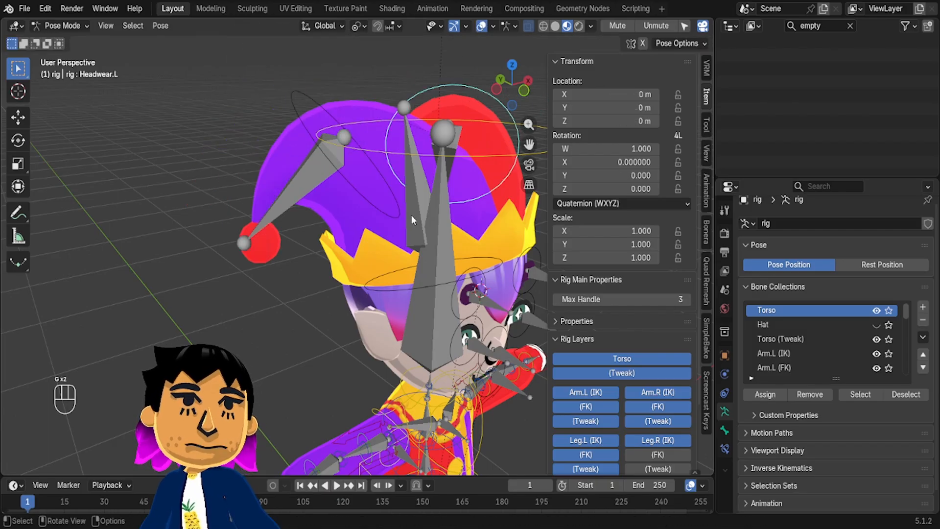
left_click(411, 286)
key("g")
right_click(350, 204)
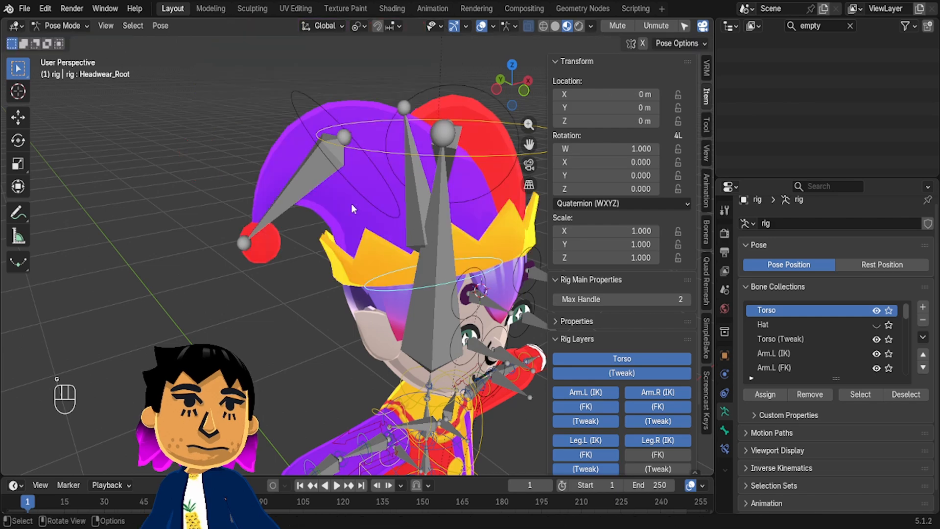
Test-move the Brow.R and Nose controls on the face, cancelling each move
middle_click_drag(351, 204, 388, 210)
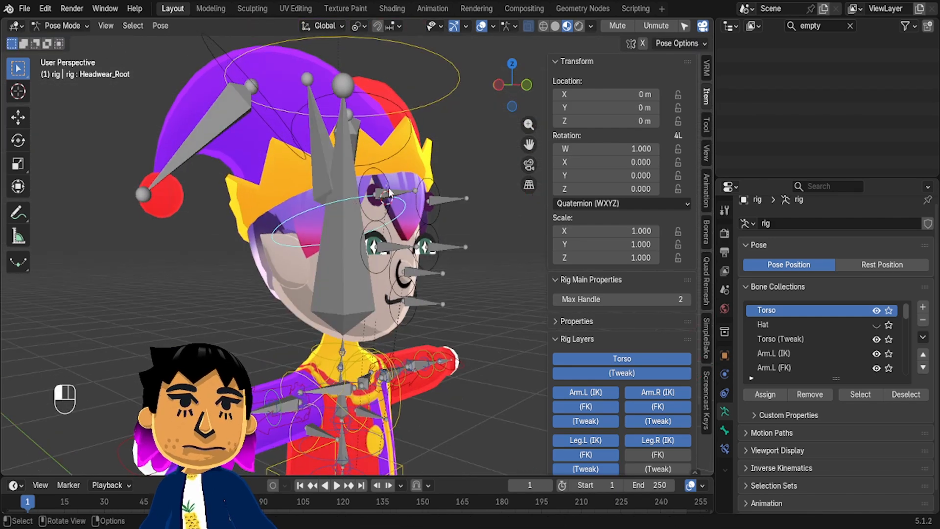
left_click(390, 192)
key("g")
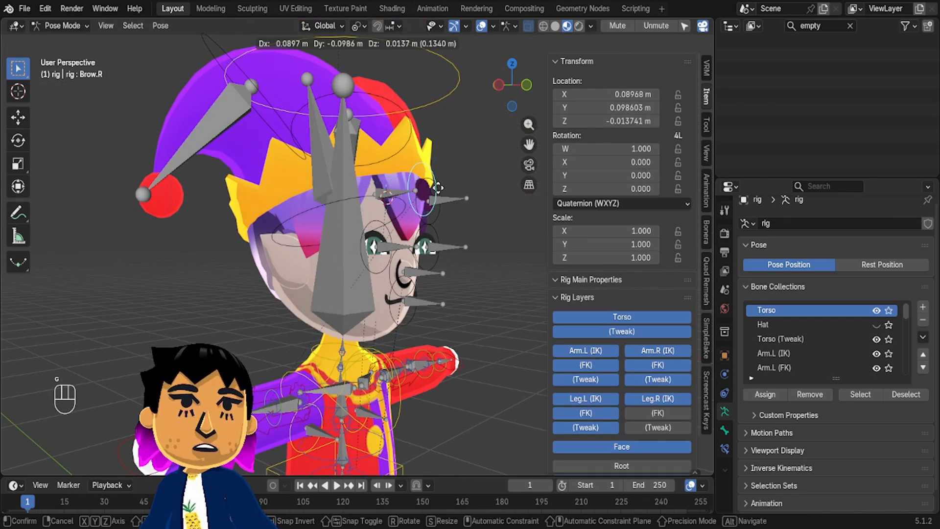
right_click(437, 187)
left_click(414, 317)
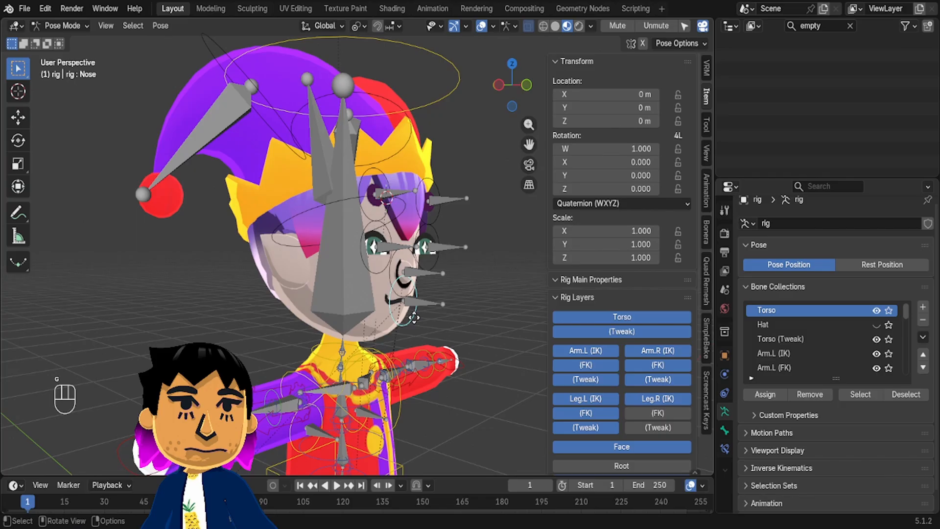
key("g")
right_click(449, 352)
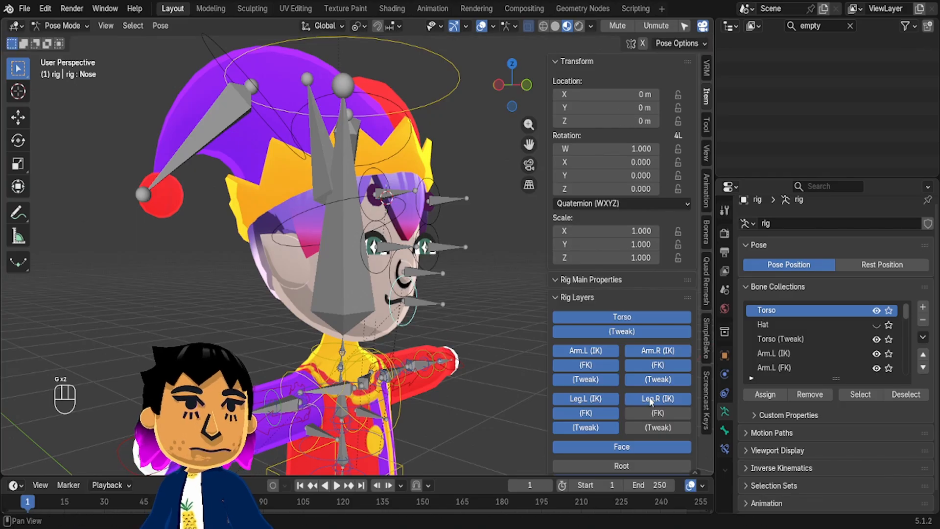
Toggle the Face, Root, Drivers, Mouth and Hat.001 rig layers to check which controls belong to each
scroll(649, 397, "down", 3)
left_click(598, 462)
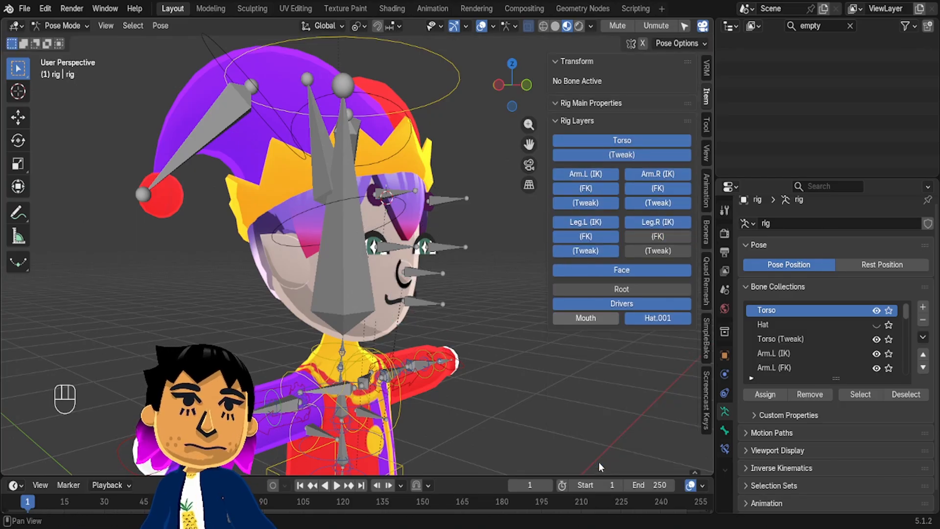
left_click(598, 319)
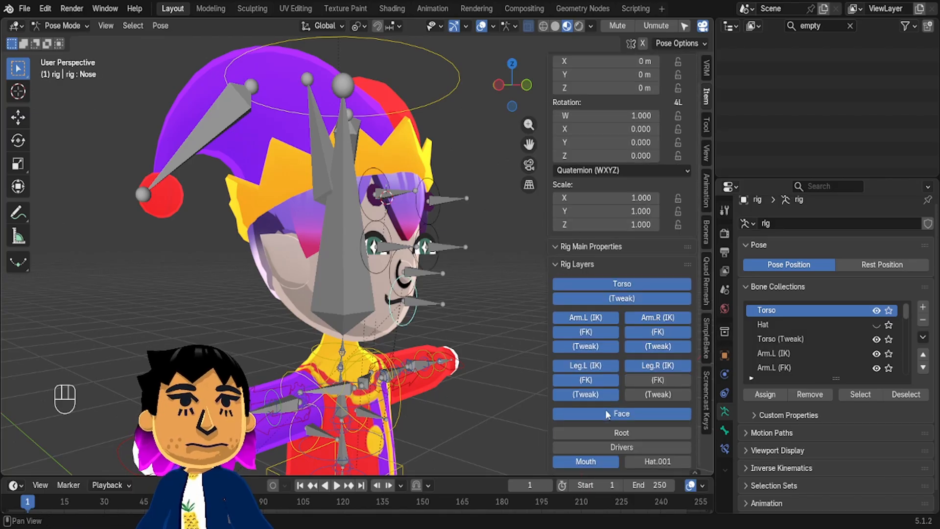
scroll(605, 409, "down", 3)
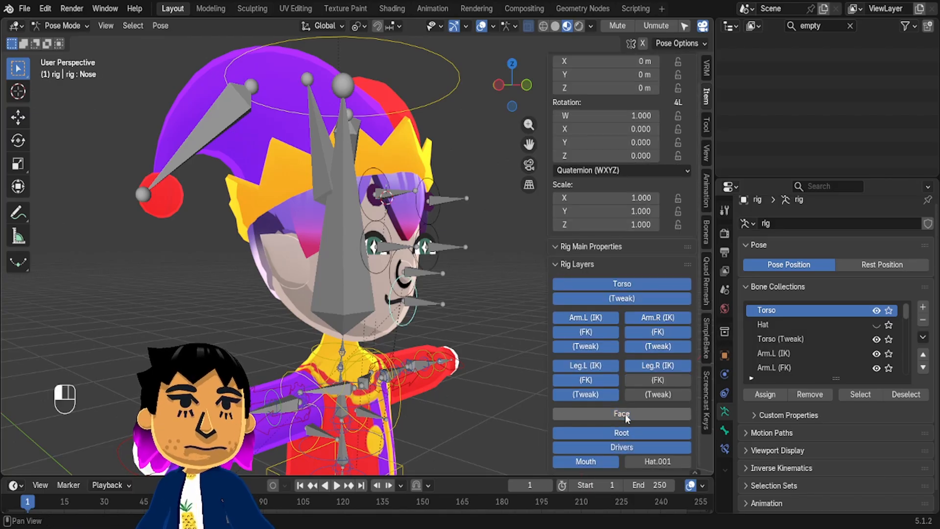
left_click(637, 463)
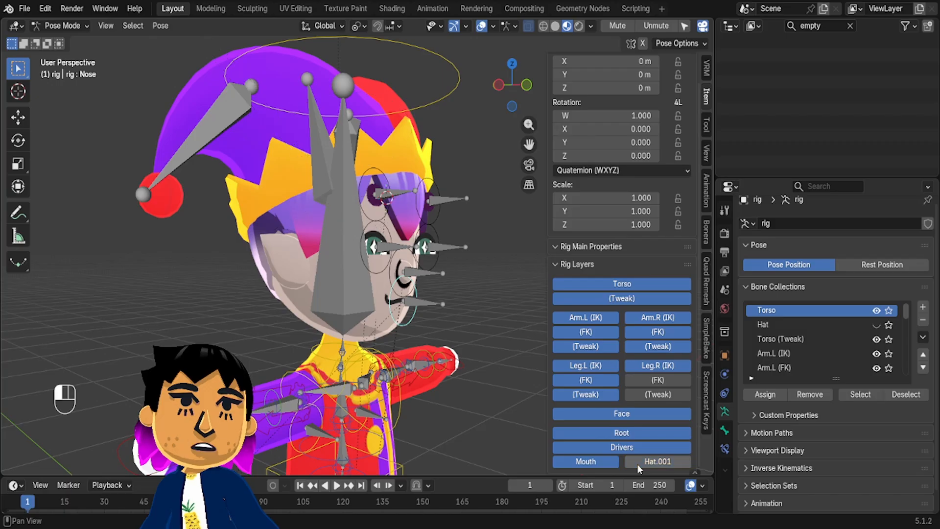
left_click(637, 462)
Examine the hat, head and face bones of the rig from the front and the side
scroll(483, 279, "right", 8)
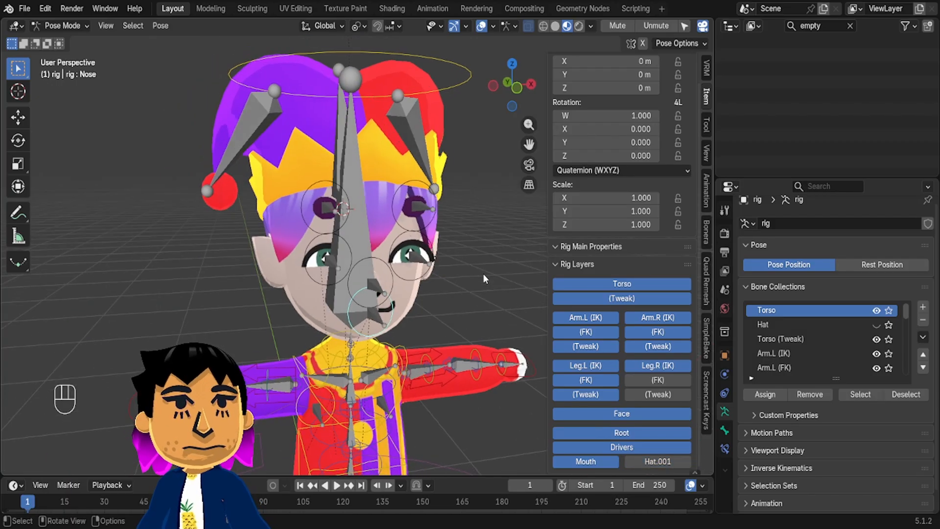
scroll(483, 278, "left", 8)
scroll(483, 278, "left", 6)
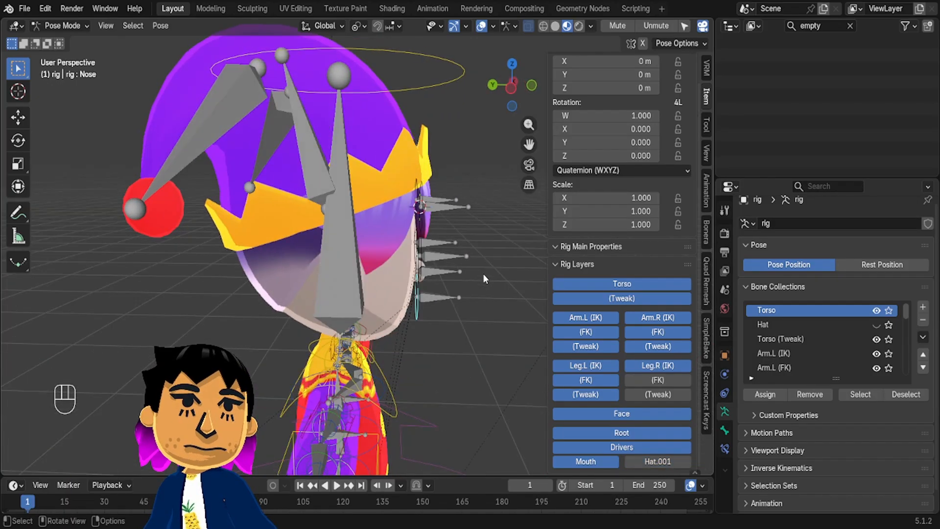
scroll(483, 278, "down", 2)
scroll(468, 156, "down", 2)
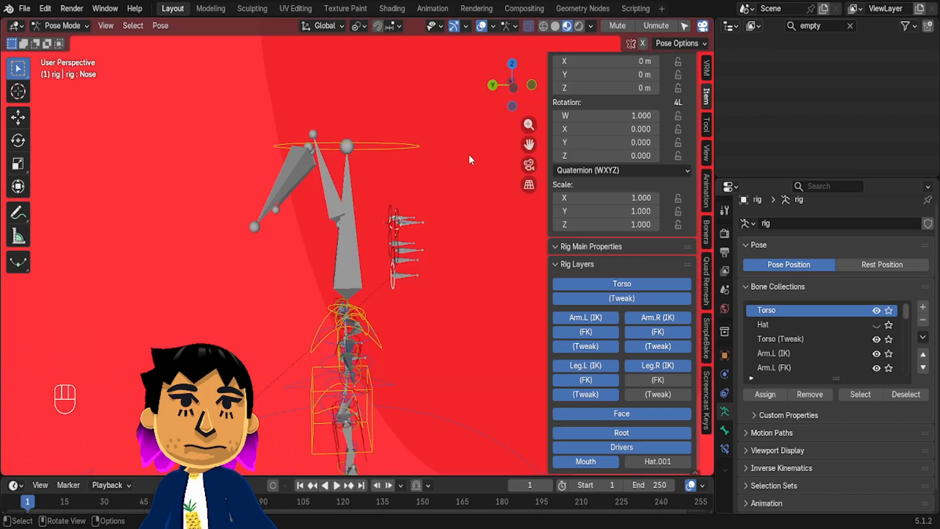
scroll(466, 158, "right", 6)
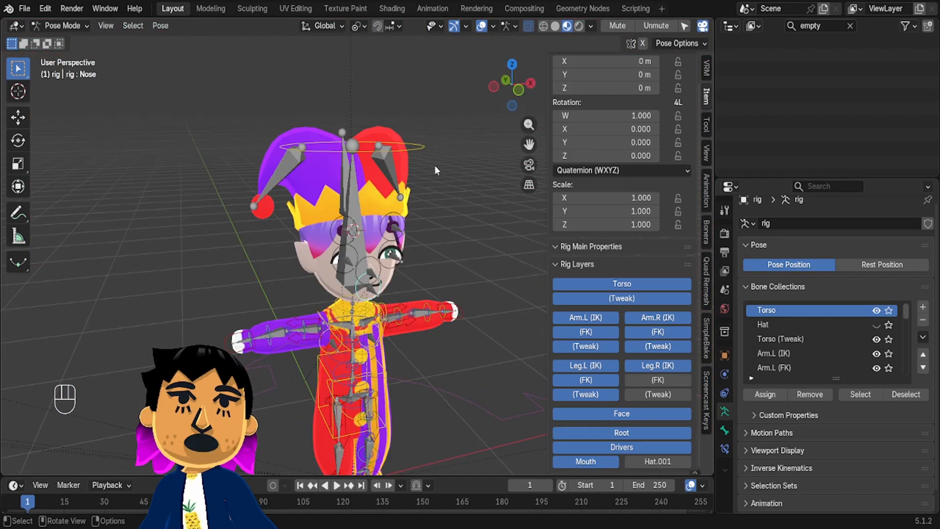
scroll(434, 165, "up", 3)
scroll(434, 170, "down", 3)
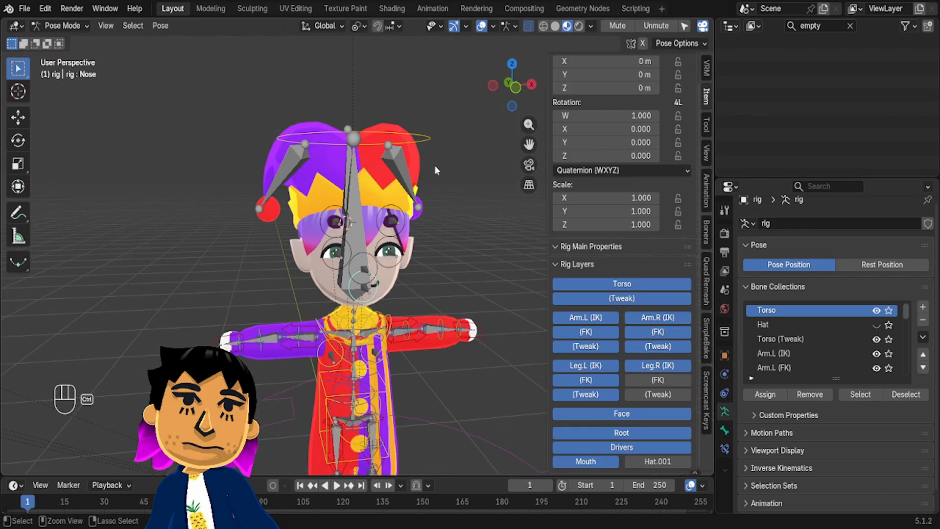
Return the rig to Pose Mode and select both eye, both brow, mouth and nose controls, with Nose.001 active
key("ctrl+Tab")
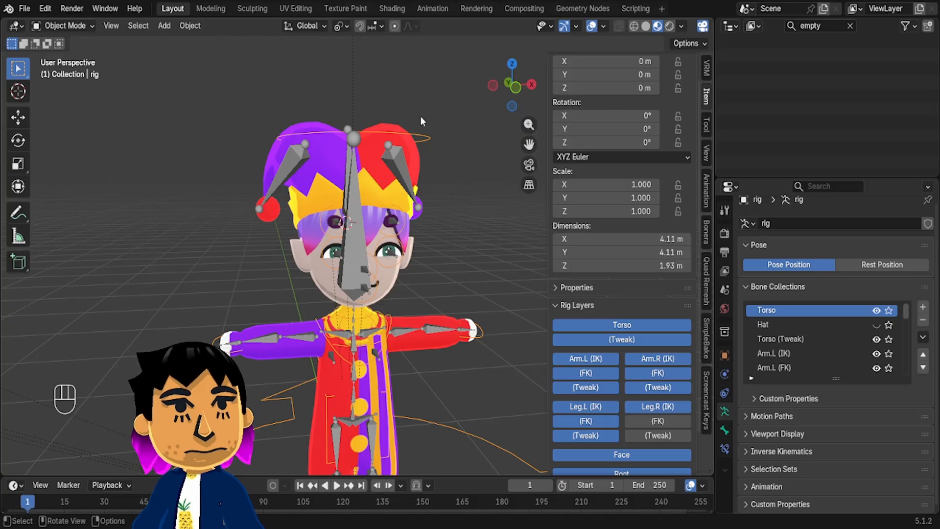
key("ctrl+Tab")
scroll(453, 278, "up", 5)
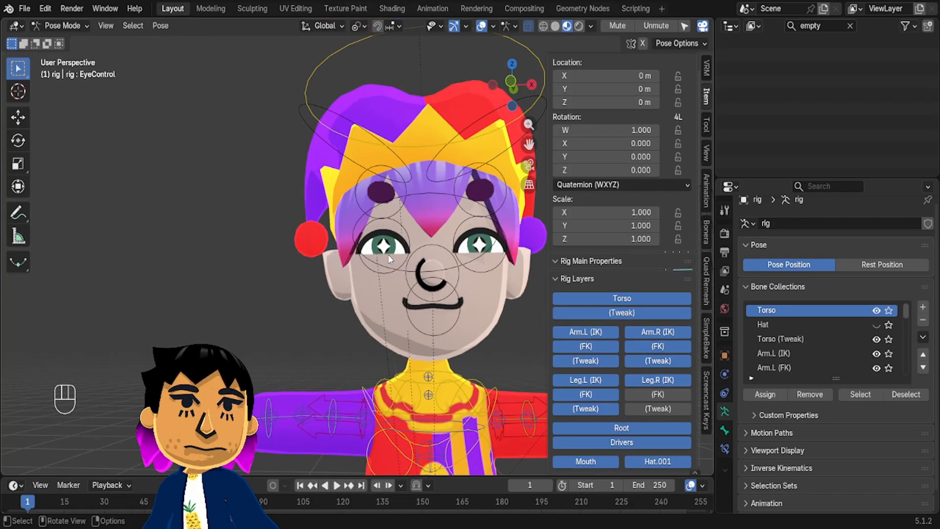
middle_click_drag(387, 254, 404, 301)
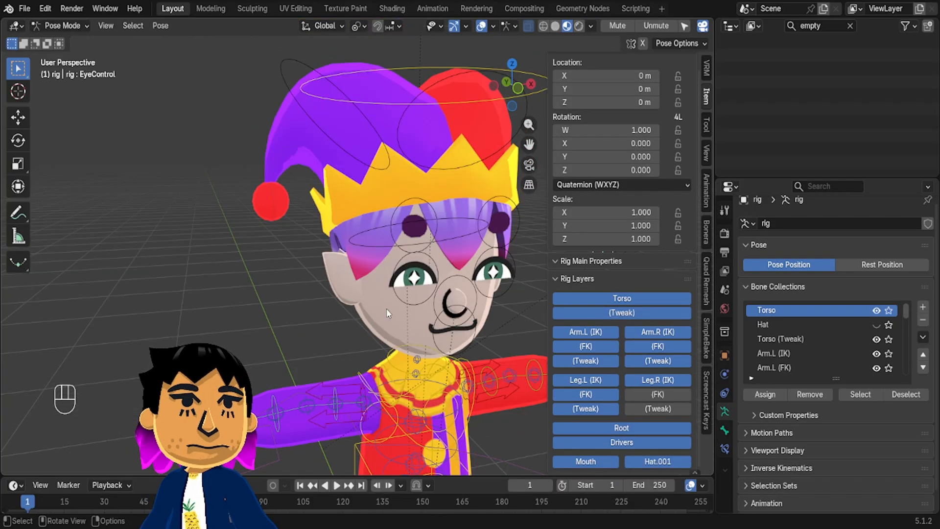
left_click(404, 302)
middle_click_drag(445, 344, 427, 325)
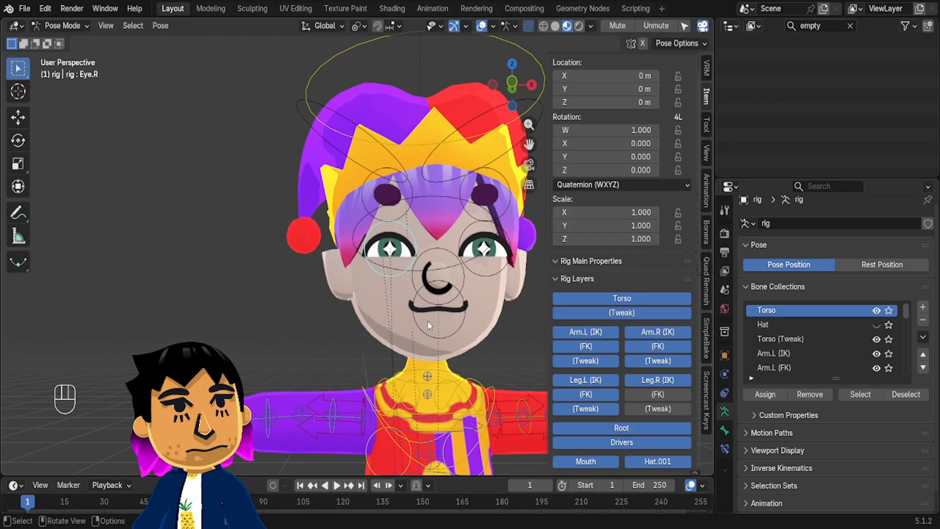
middle_click_drag(428, 322, 433, 344)
key("g")
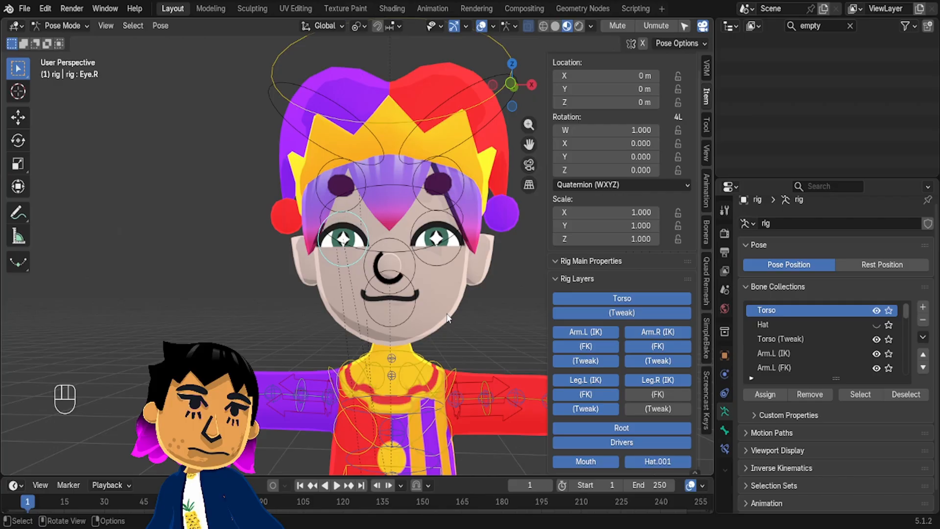
left_click(362, 198, "shift")
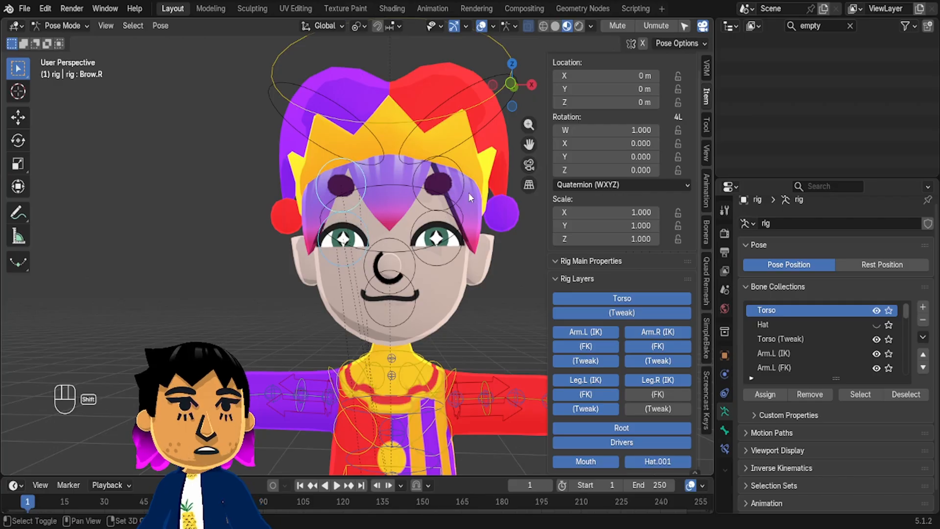
left_click(469, 192, "shift")
left_click(417, 280, "shift")
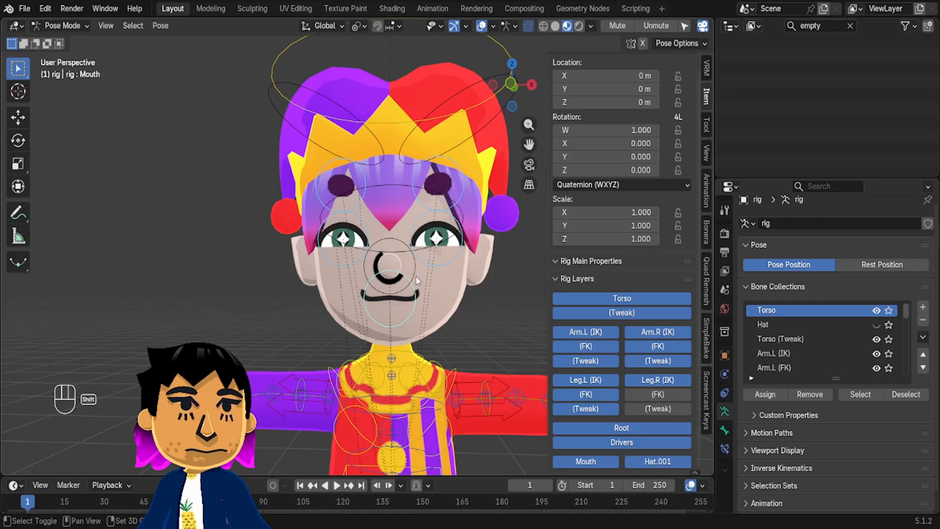
left_click(416, 279)
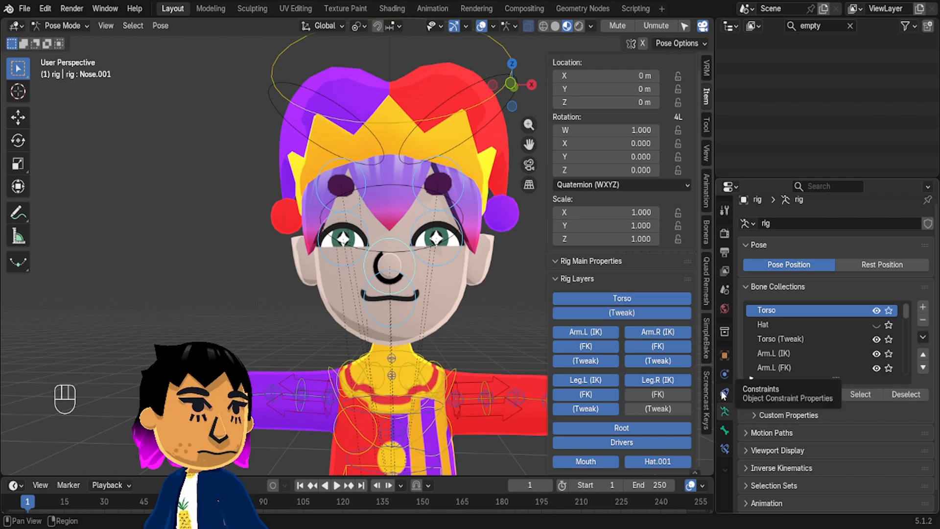
Add a Shrinkwrap bone constraint to the Nose.001 control while the other face controls are selected
left_click(727, 451)
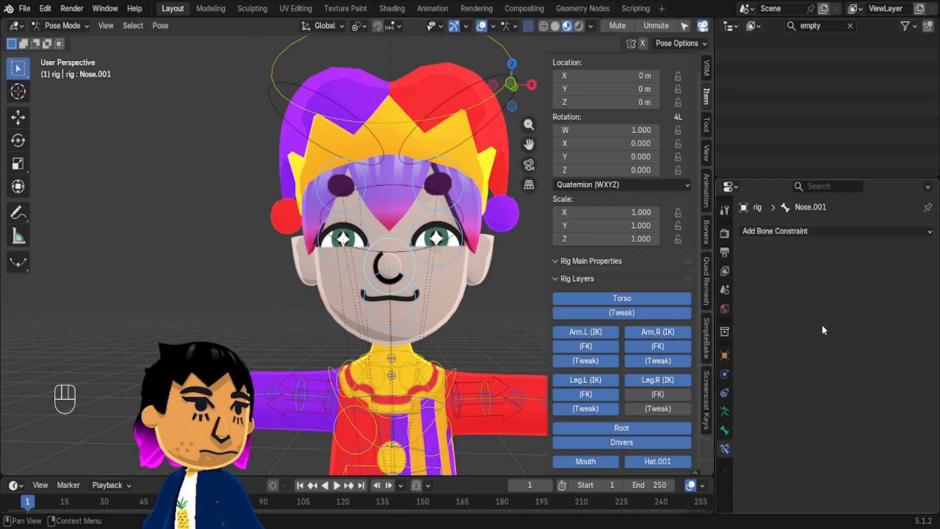
left_click(832, 233)
left_click(863, 367)
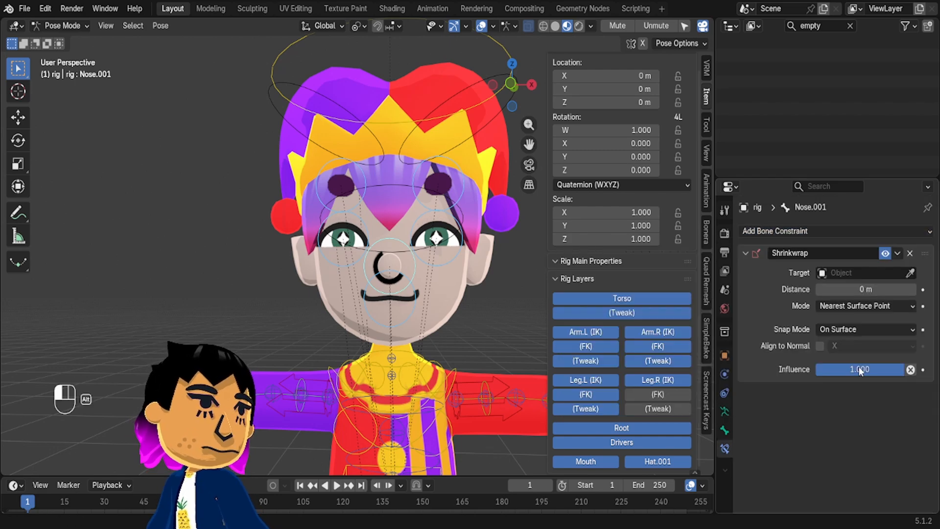
Set the Head object as the target of the Shrinkwrap constraint
left_click(909, 272)
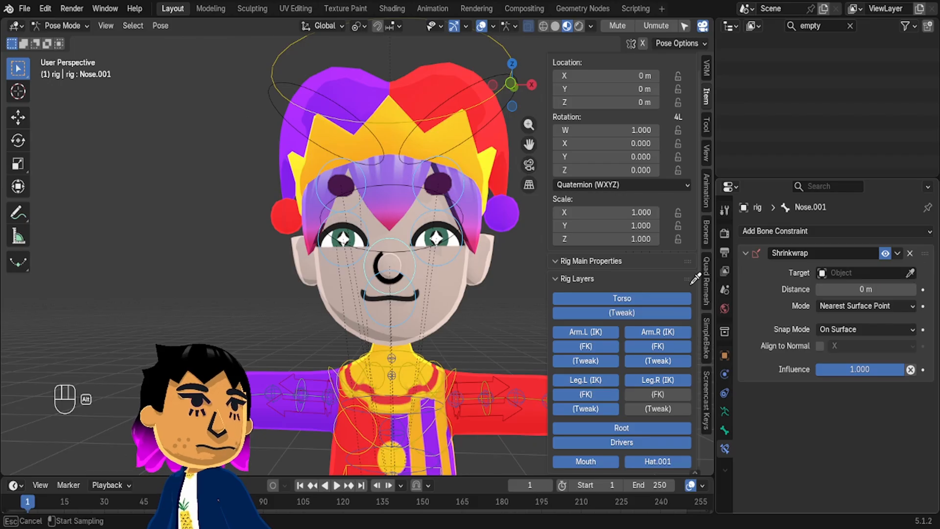
key("Escape")
left_click(843, 273)
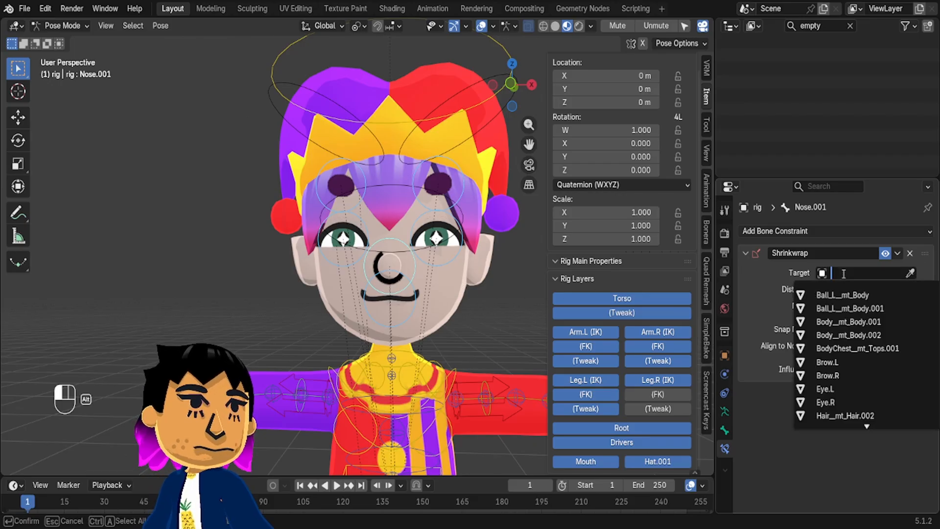
type("head")
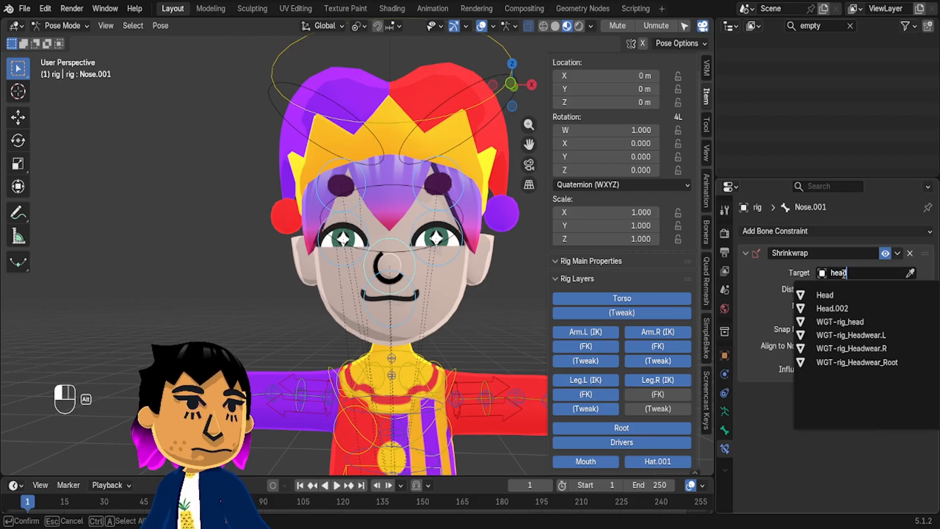
left_click(842, 294)
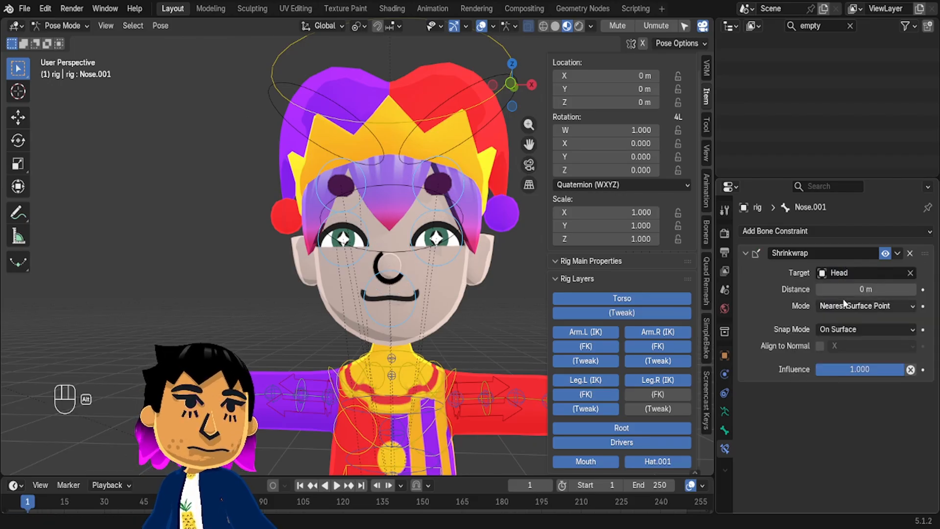
Change the Shrinkwrap target to Head.002 and test-move the selected face controls, cancelling the move
left_click(847, 273)
scroll(824, 390, "down", 2)
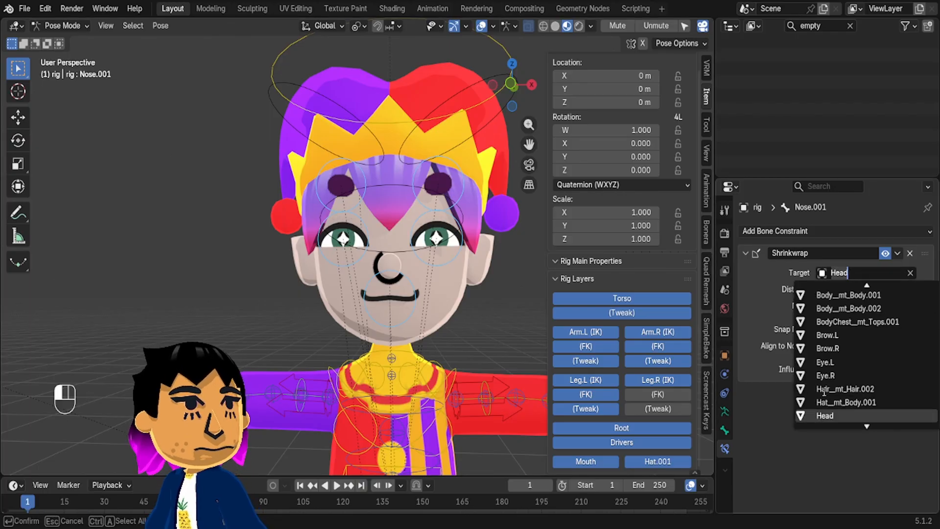
type("head")
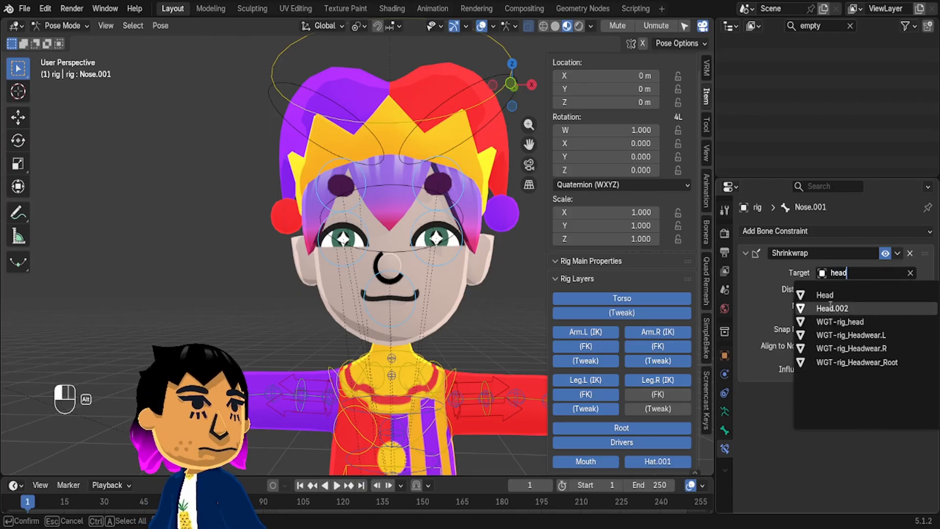
left_click(828, 307)
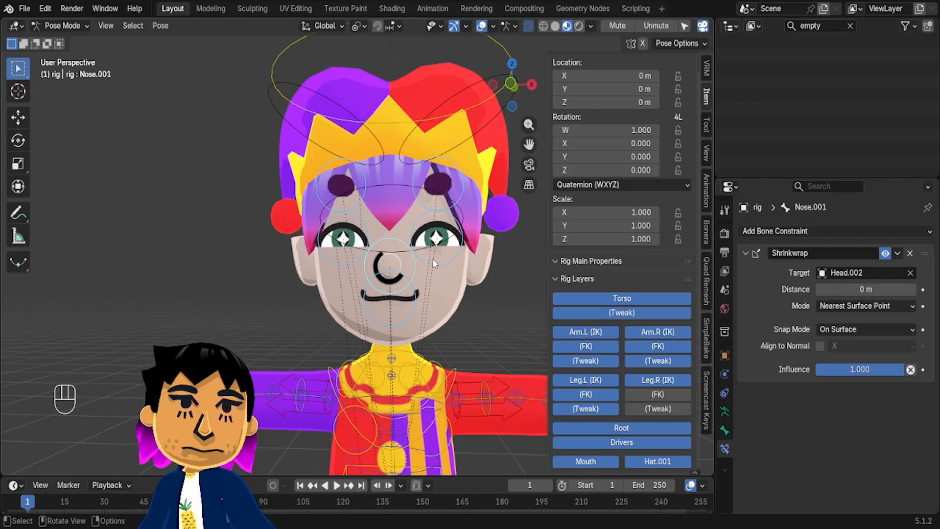
key("g")
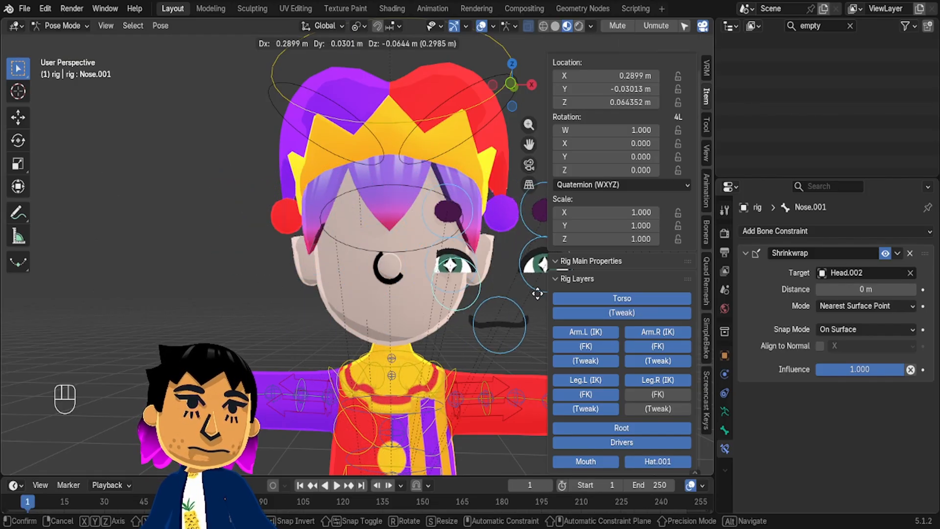
key("Escape")
Switch to Object Mode and examine the vertex groups of the nose mesh and the mouth plane
key("ctrl+Tab")
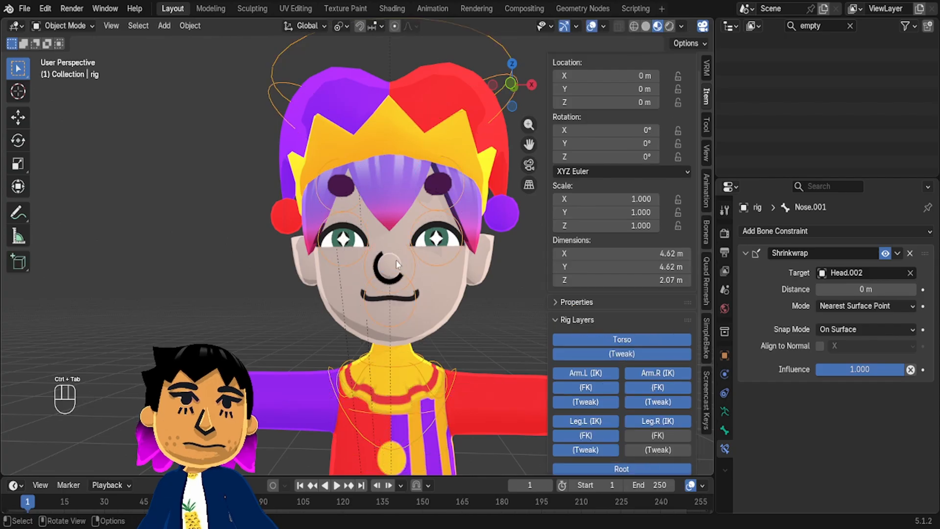
scroll(395, 261, "up", 2)
left_click(411, 272)
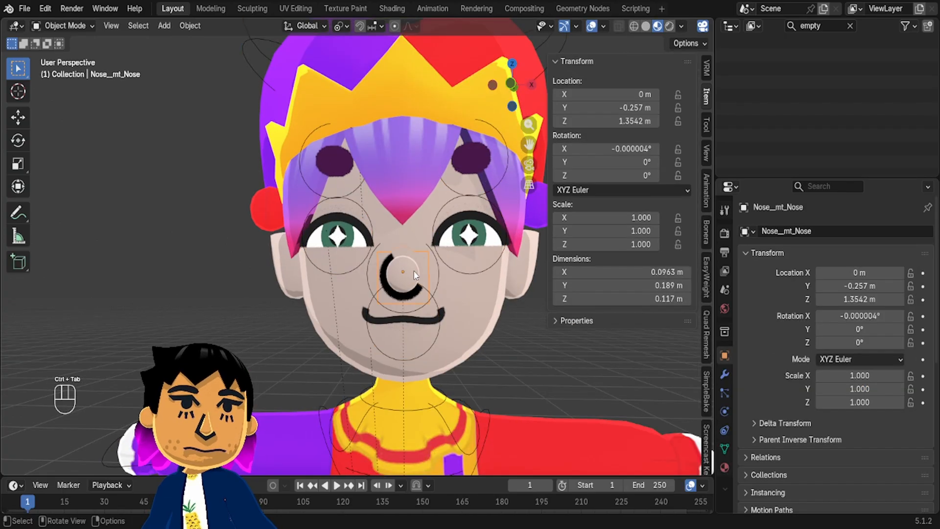
middle_click_drag(413, 275, 482, 282)
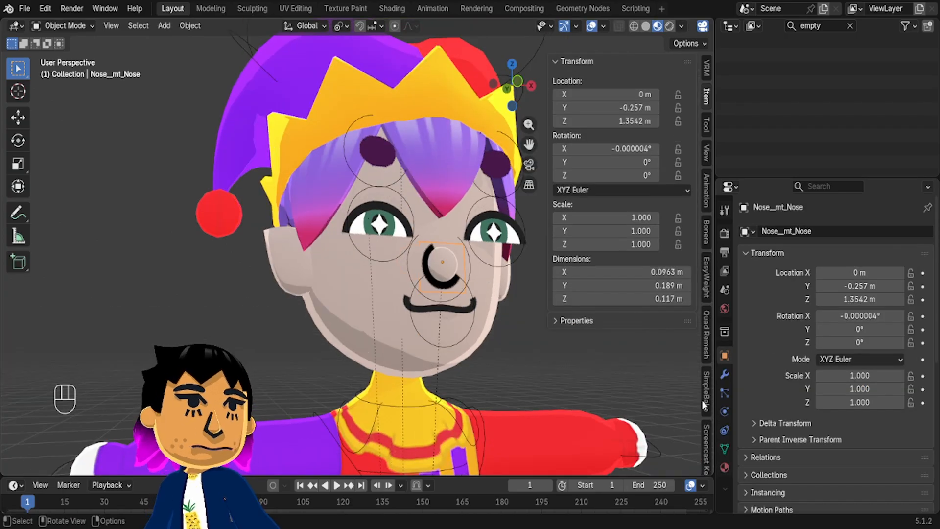
left_click(724, 448)
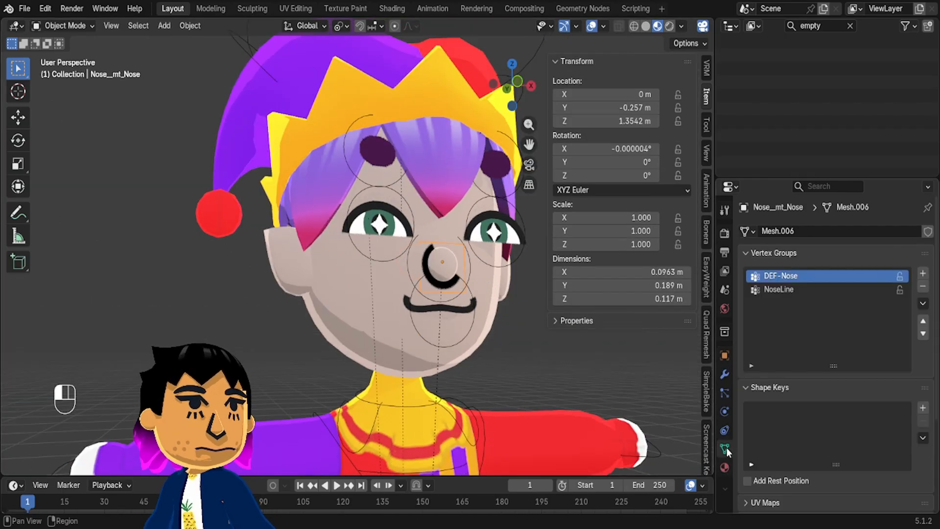
left_click(472, 266)
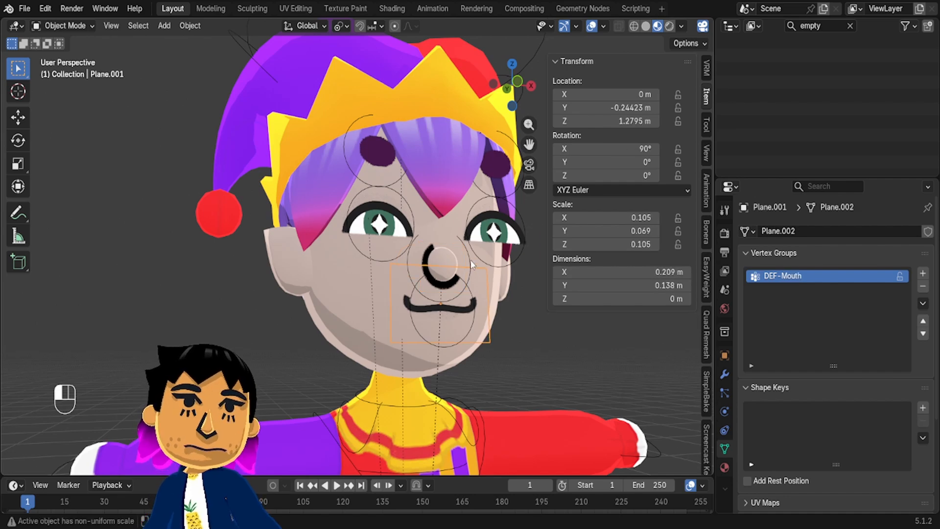
Check the nose control's bone name in Pose Mode against the vertex groups of the nose mesh in Object Mode
left_click(470, 262)
left_click(471, 406)
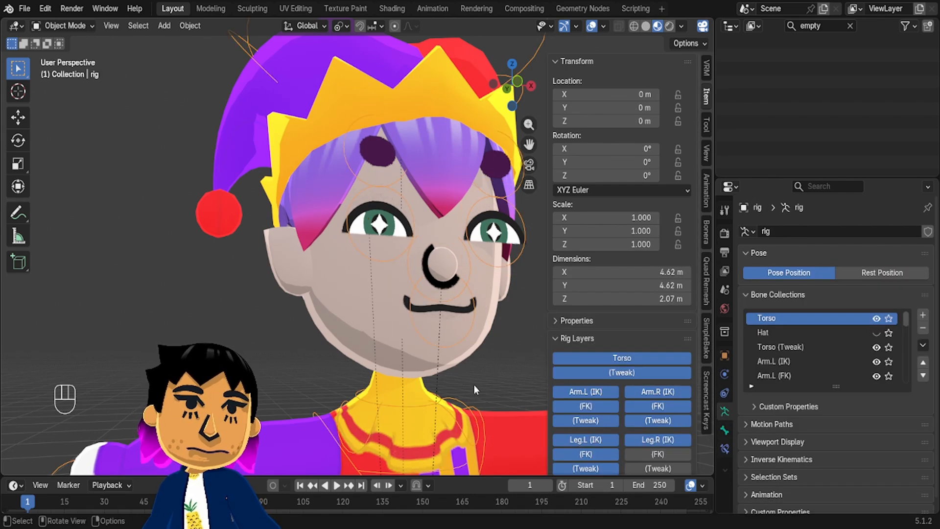
key("ctrl+Tab")
left_click(471, 271)
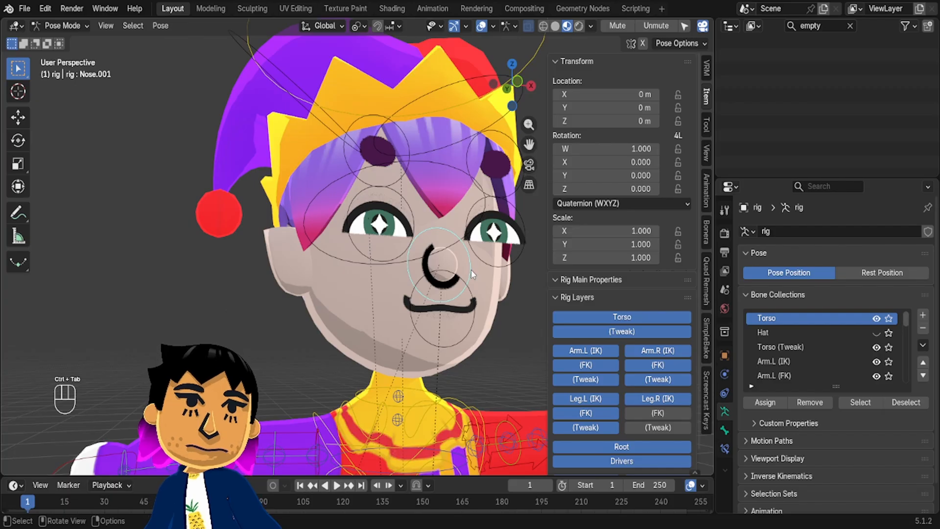
key("ctrl+Tab")
left_click(471, 269)
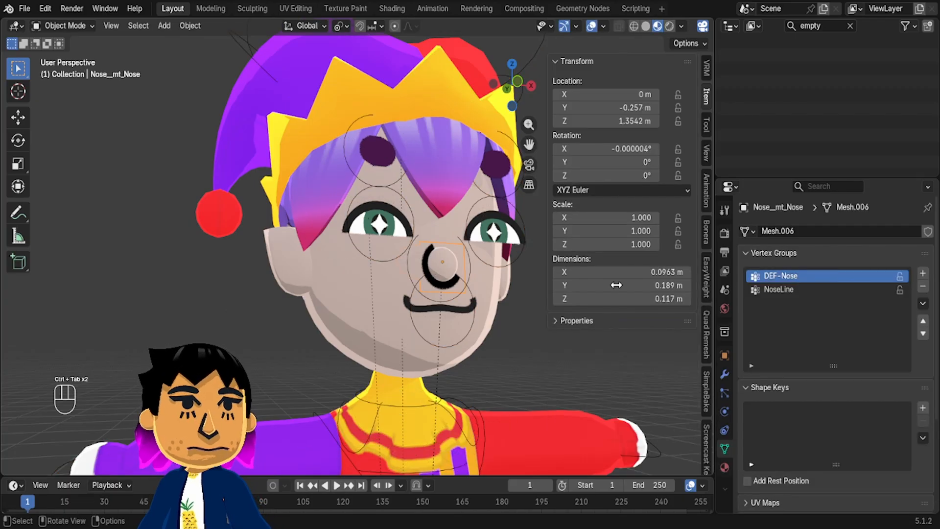
Rename the nose mesh's DEF-Nose vertex group to DEF-Nose.001
double_click(783, 276)
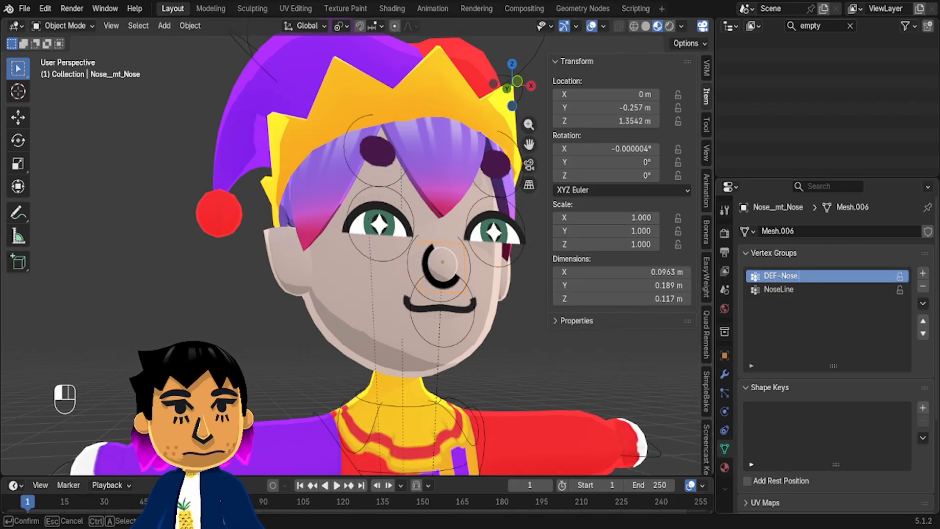
key("Return")
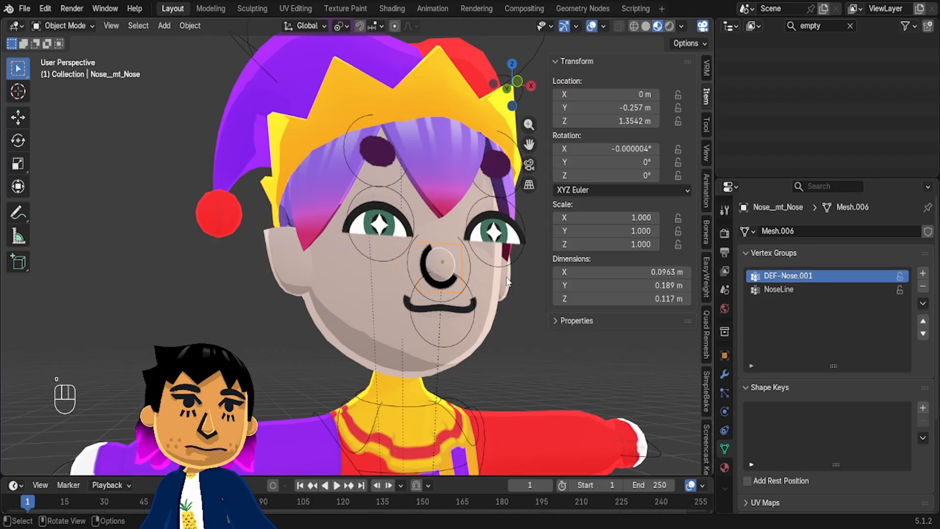
Return the rig to Pose Mode and test-move the nose control to check that the nose mesh follows, cancelling the move
middle_click_drag(440, 226, 452, 288)
left_click(467, 304)
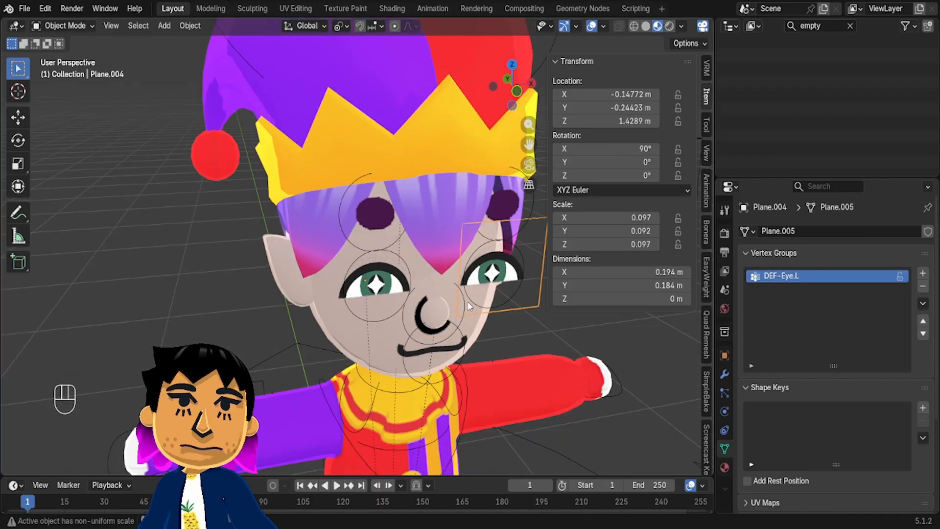
left_click(457, 363)
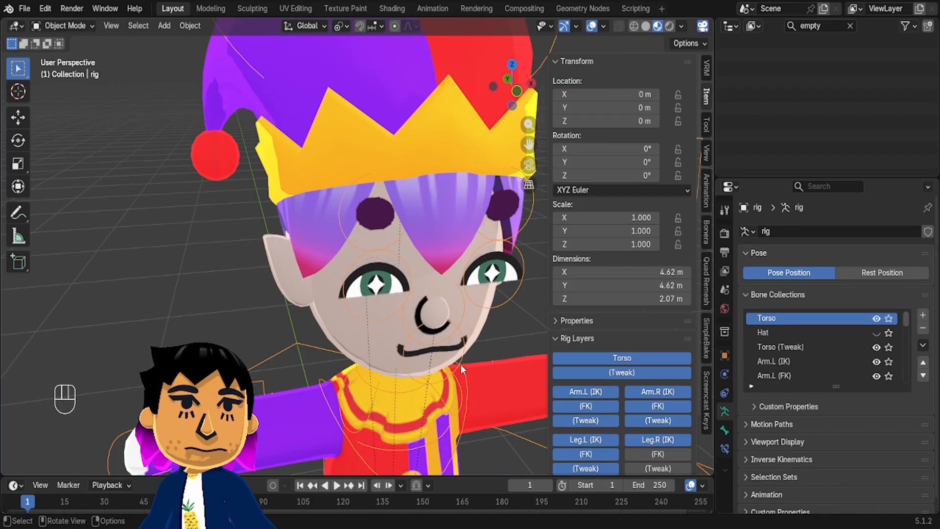
key("ctrl+Tab")
middle_click_drag(496, 351, 473, 314)
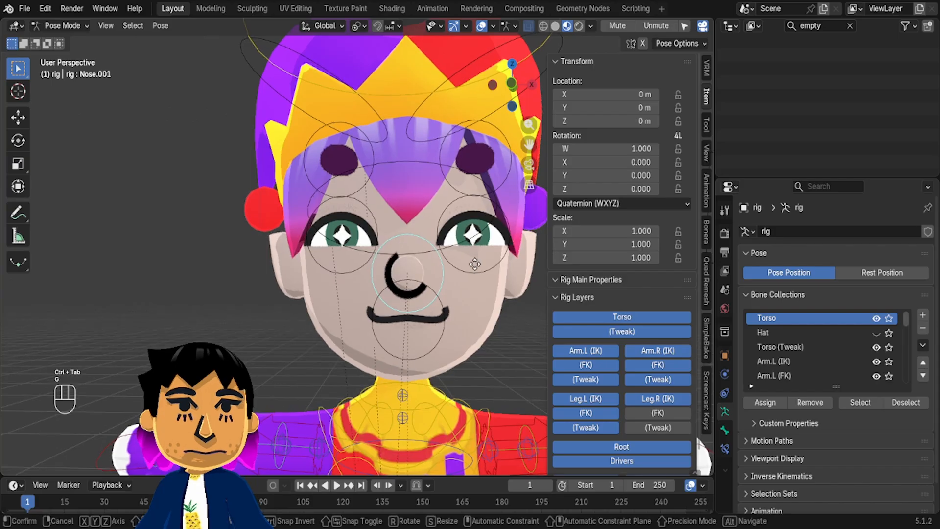
key("g")
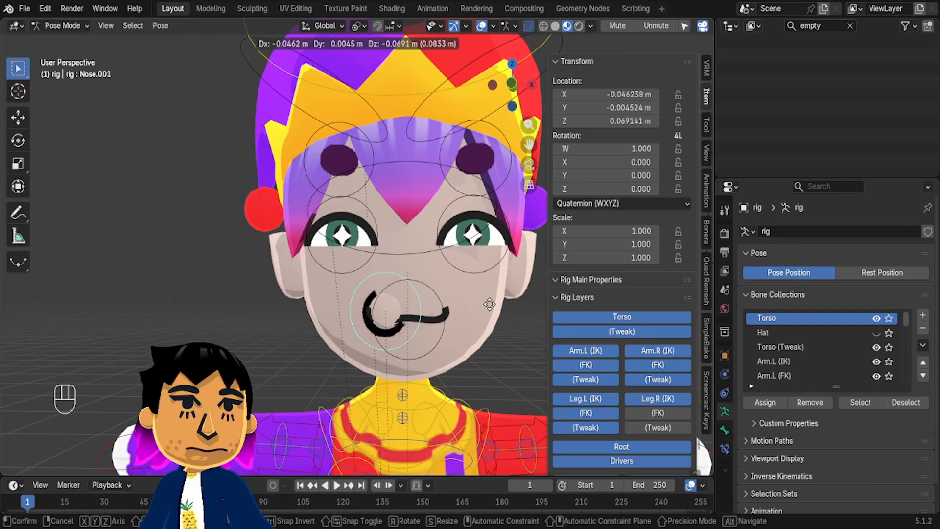
key("Escape")
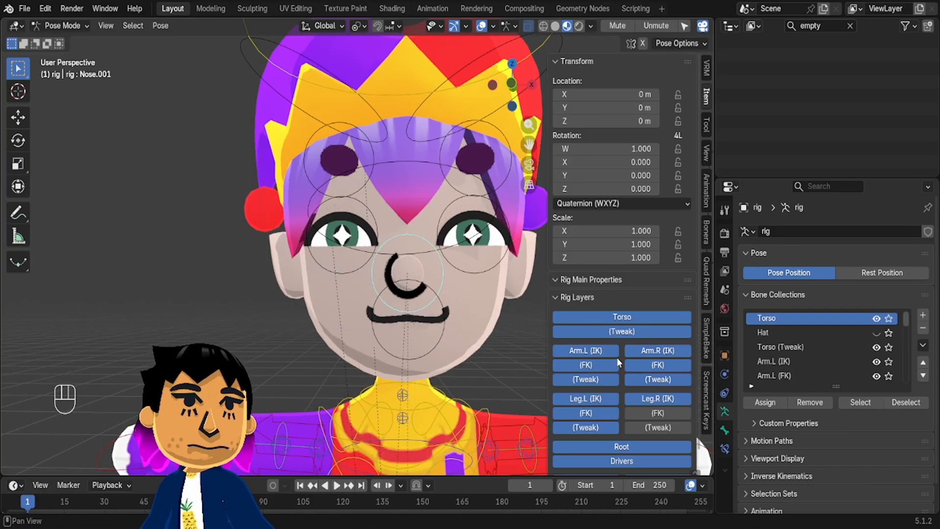
Enable Align to Normal on the nose control's Shrinkwrap constraint and set its axis to Y
left_click(726, 431)
left_click(724, 449)
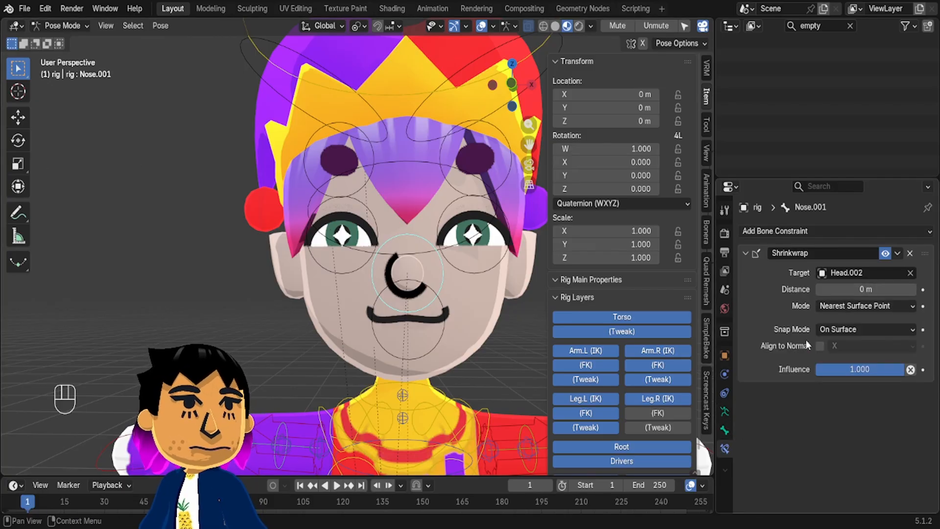
left_click(819, 346)
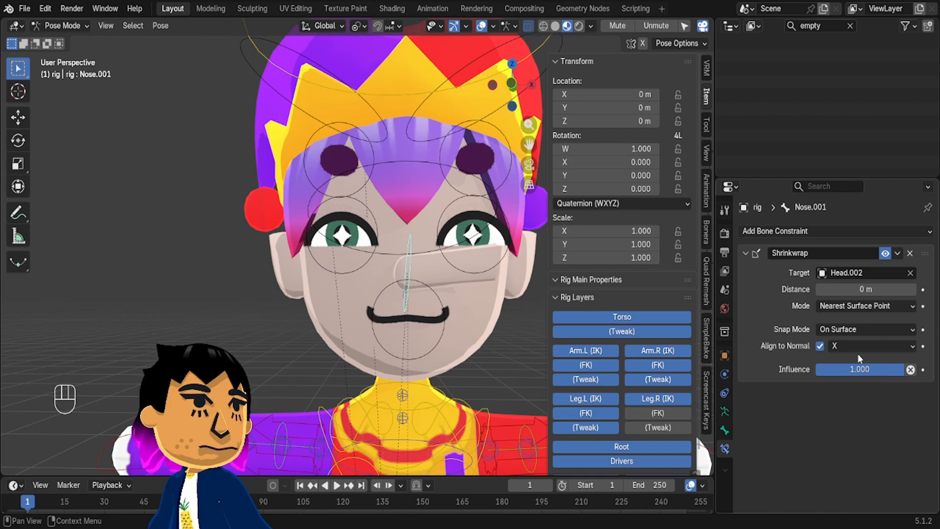
left_click(853, 348)
left_click(844, 394)
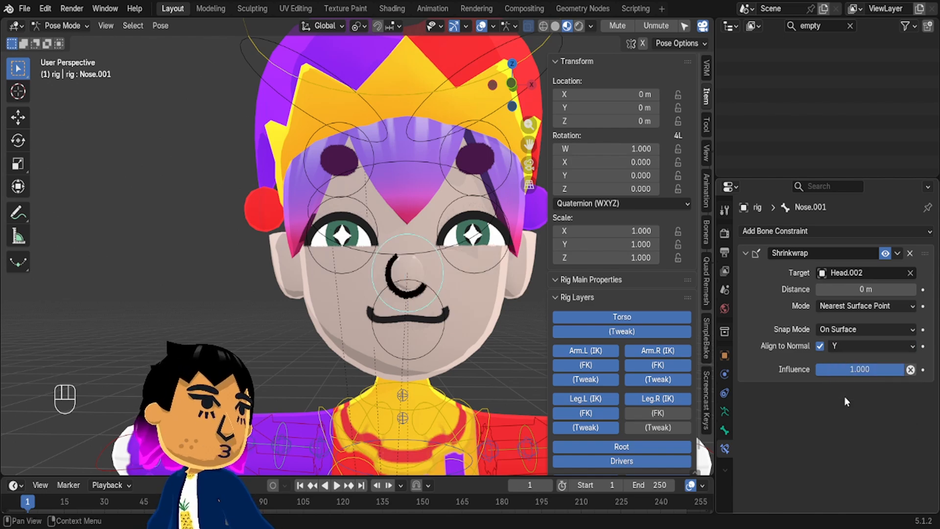
Test-move the nose control around the side of the head and clear its location
key("g")
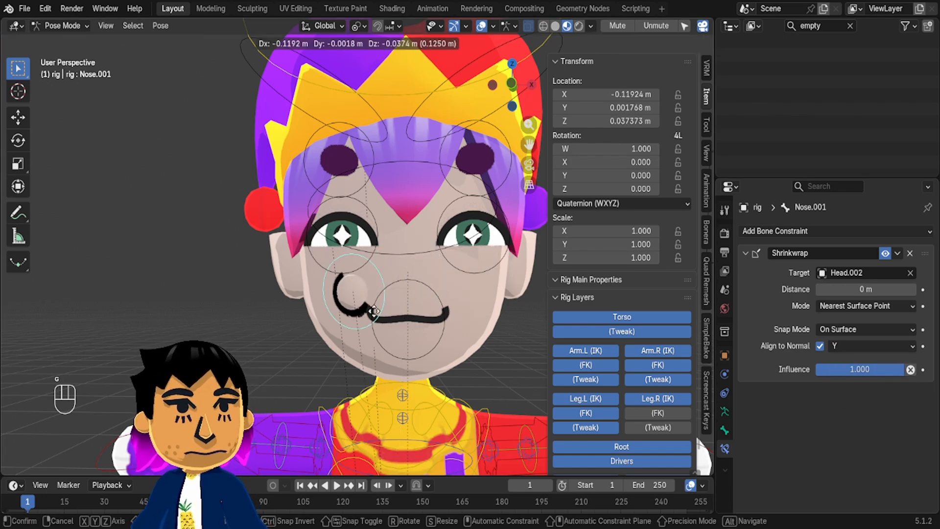
left_click(327, 323)
middle_click_drag(327, 323, 327, 323)
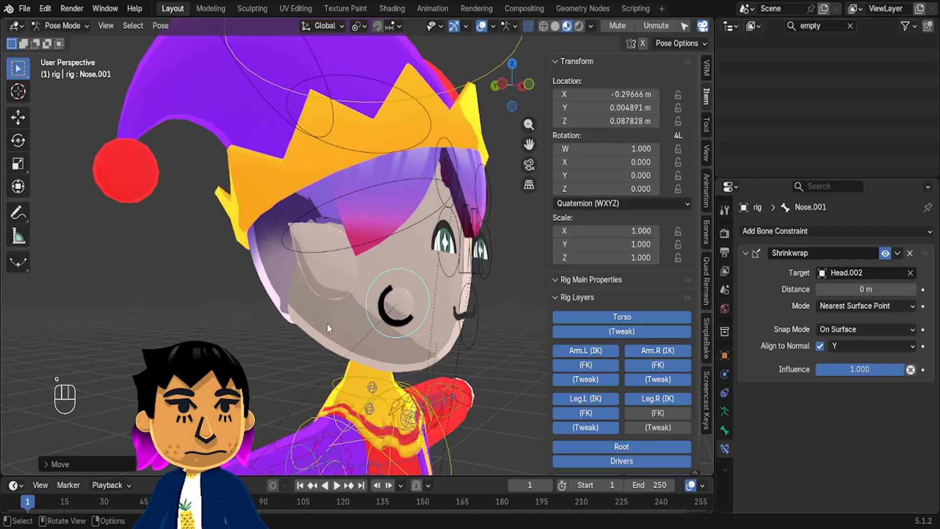
key("g")
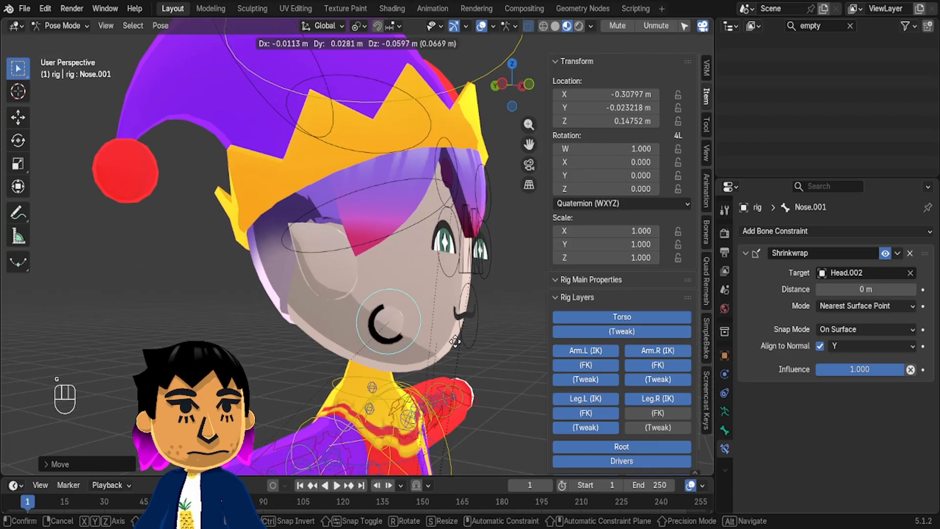
left_click(482, 309)
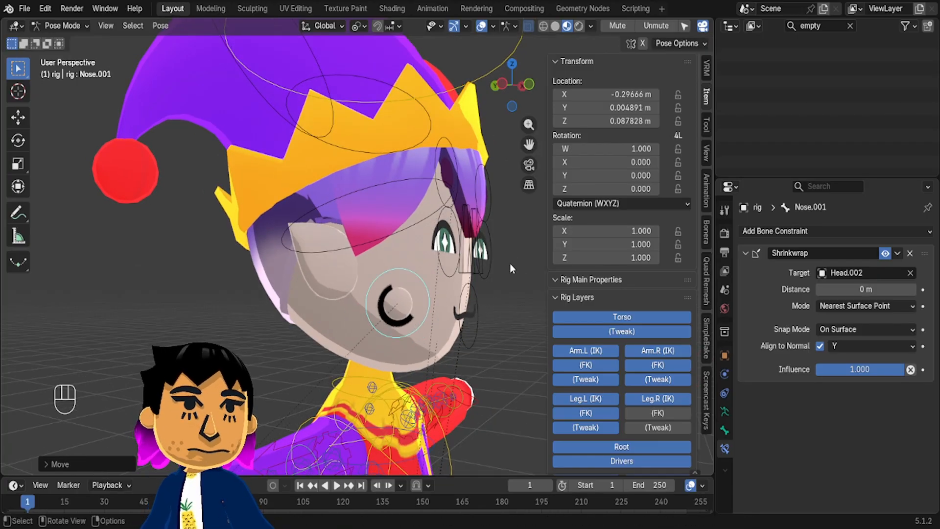
key("alt+g")
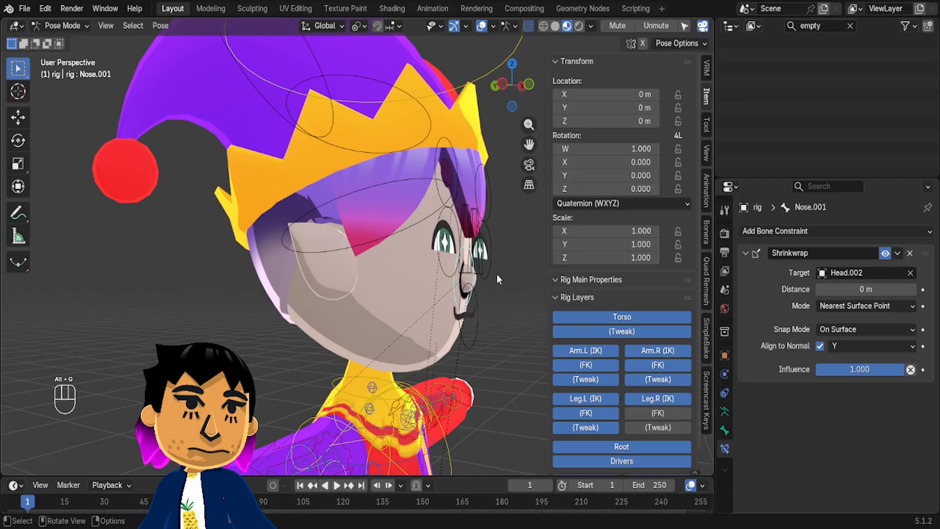
Set the nose control's Shrinkwrap distance to 0.01 m while viewing the head from the side
middle_click_drag(496, 274, 494, 272)
left_click(513, 84)
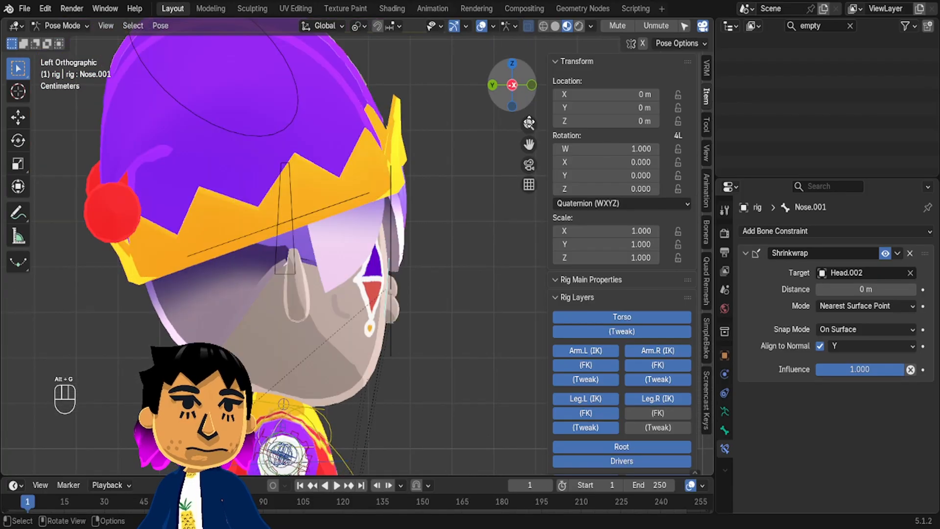
scroll(440, 336, "up", 2)
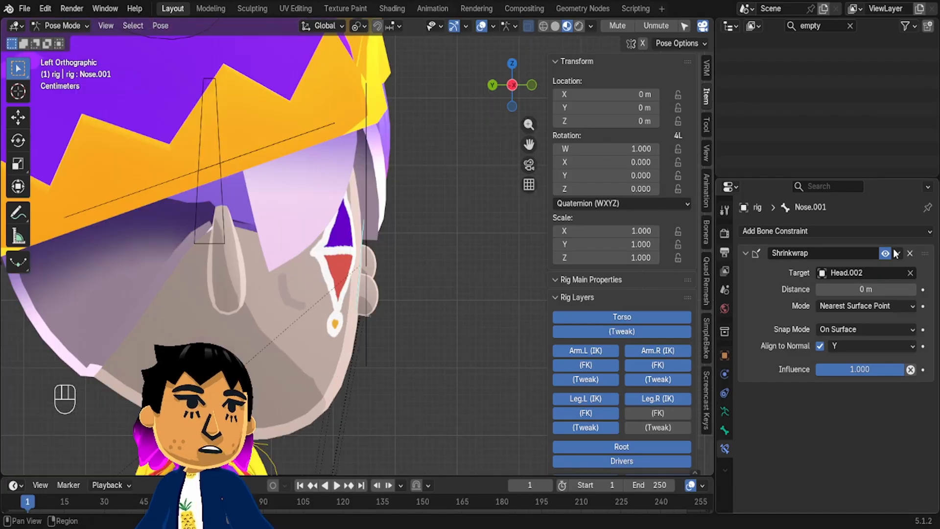
left_click(913, 289)
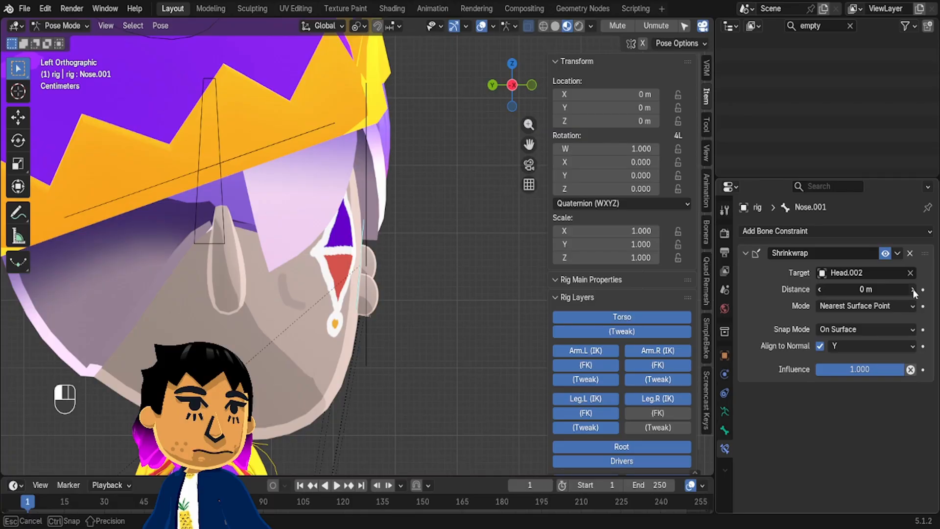
double_click(914, 290)
left_click(826, 289)
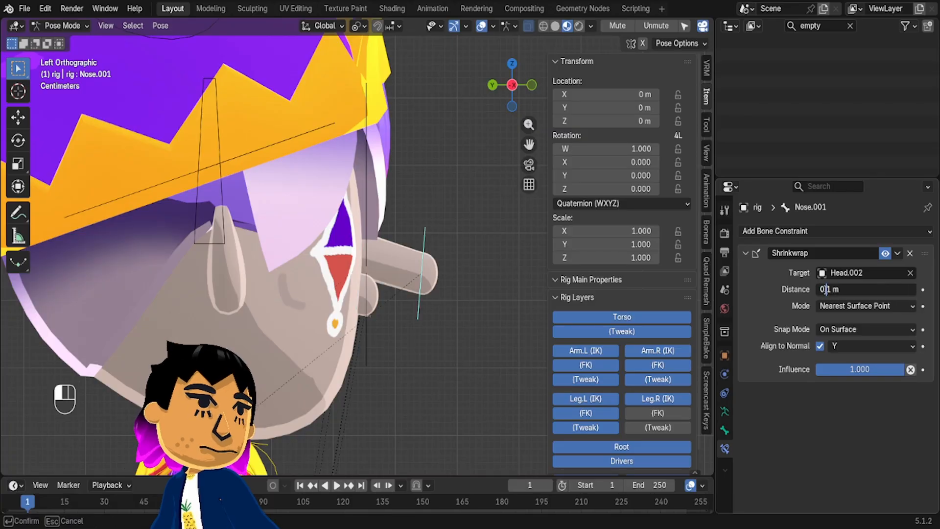
type("0.")
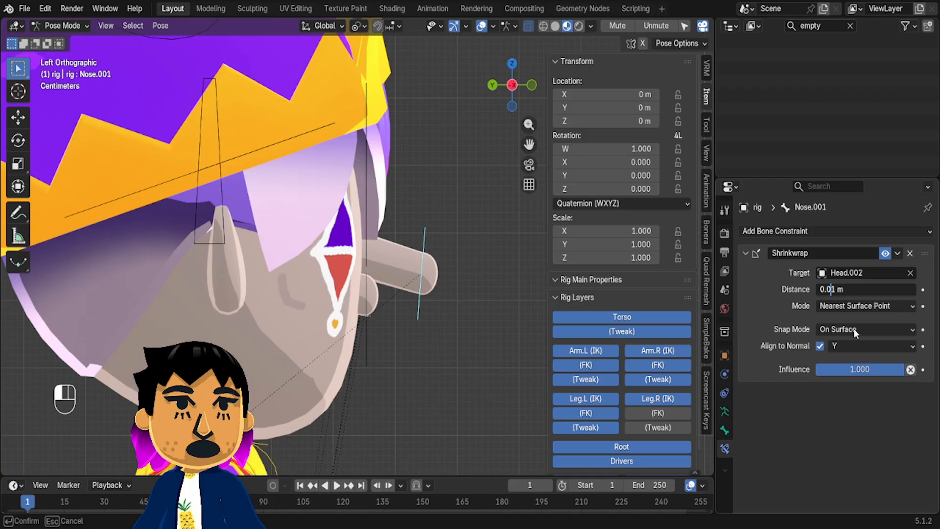
key("Return")
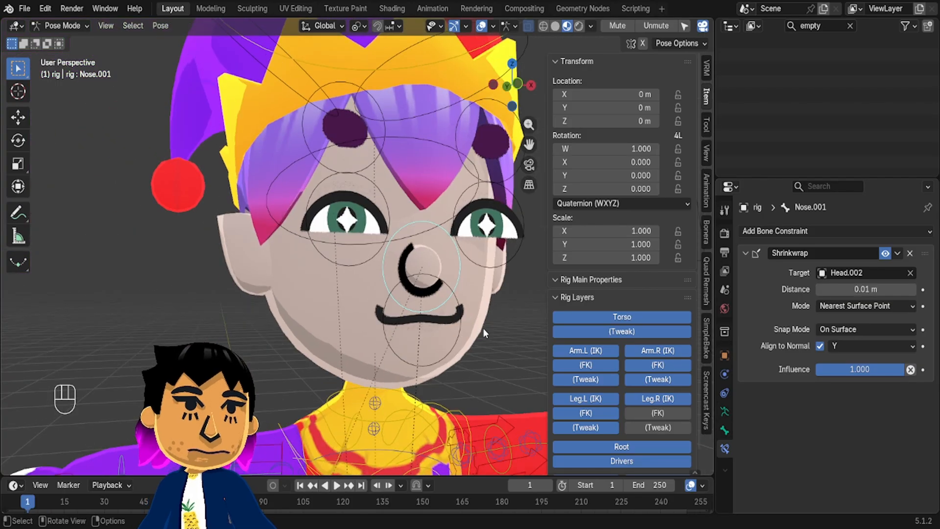
Increase the nose control's Shrinkwrap distance to 0.03 m and inspect the nose in profile
double_click(844, 292)
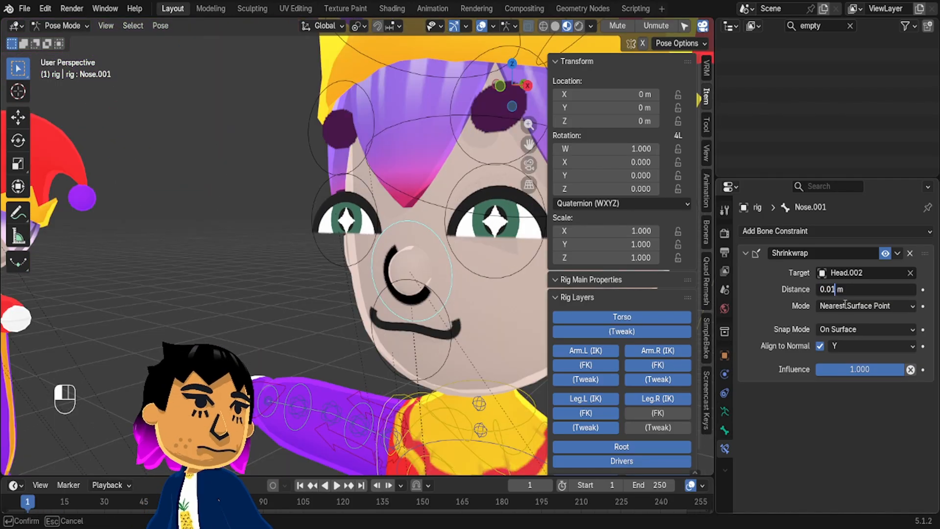
key("BackSpace")
type("3")
key("Return")
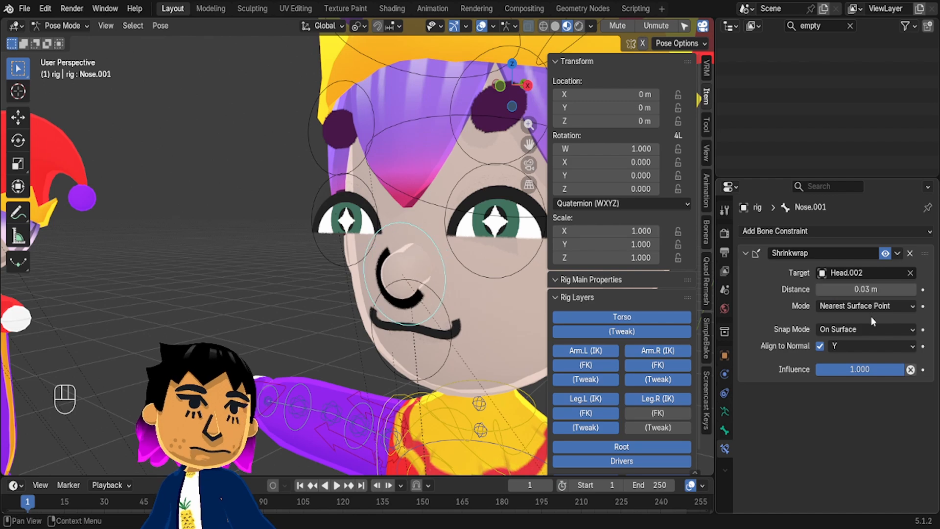
middle_click_drag(457, 268, 417, 248)
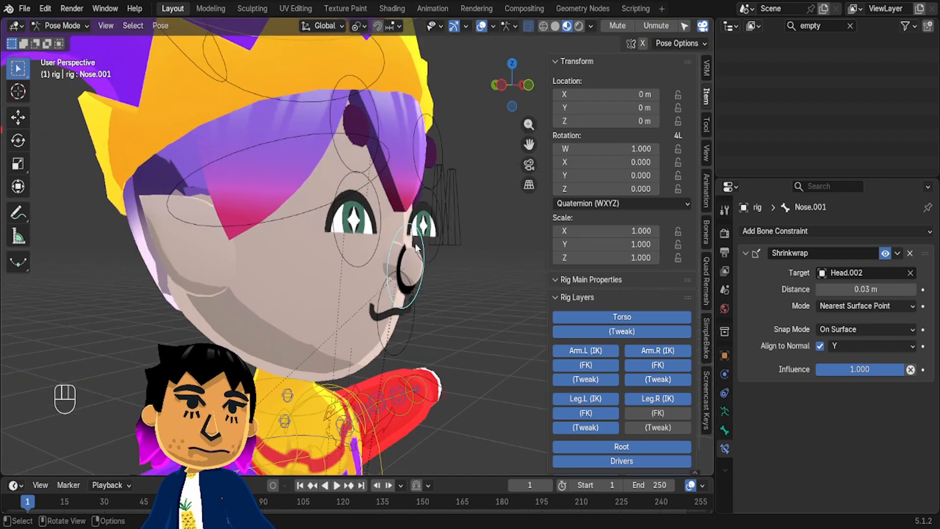
Set the nose control's Shrinkwrap distance to 0.02 m
left_click(865, 289)
left_click(830, 289)
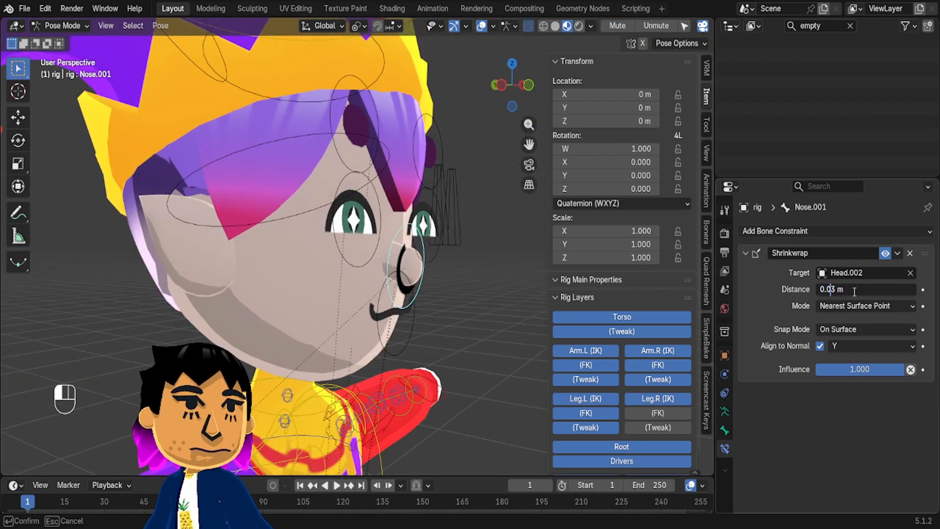
key("Delete")
type("2")
key("Return")
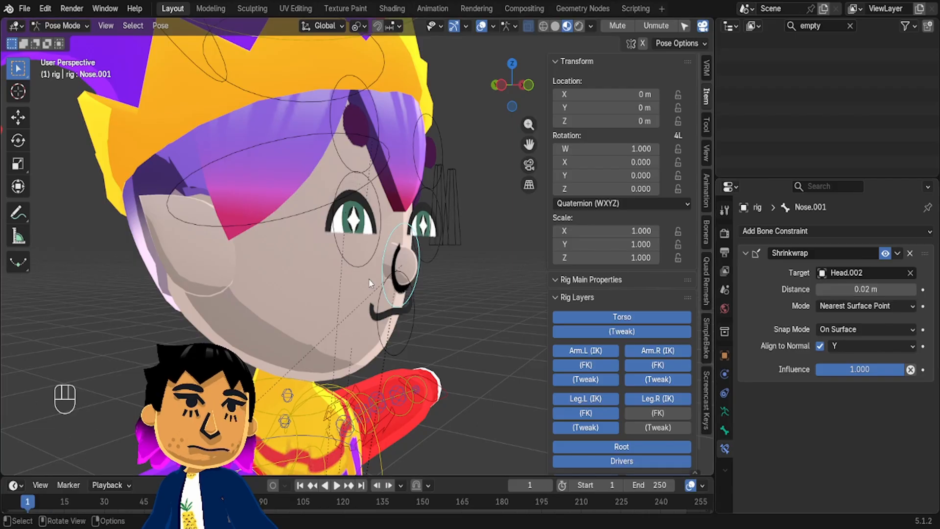
Add a Shrinkwrap bone constraint to the Eye.R control
middle_click_drag(371, 283, 271, 284)
middle_click_drag(370, 283, 364, 254)
left_click(361, 260)
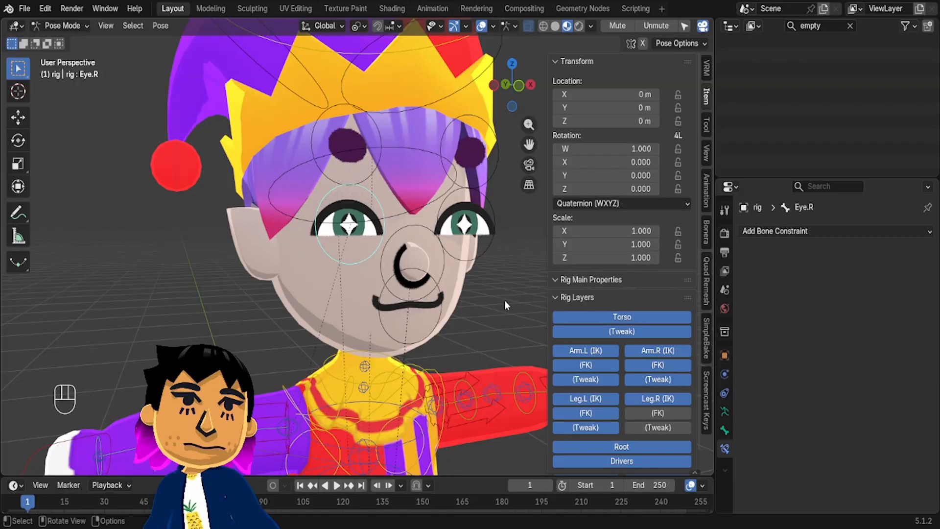
left_click(826, 231)
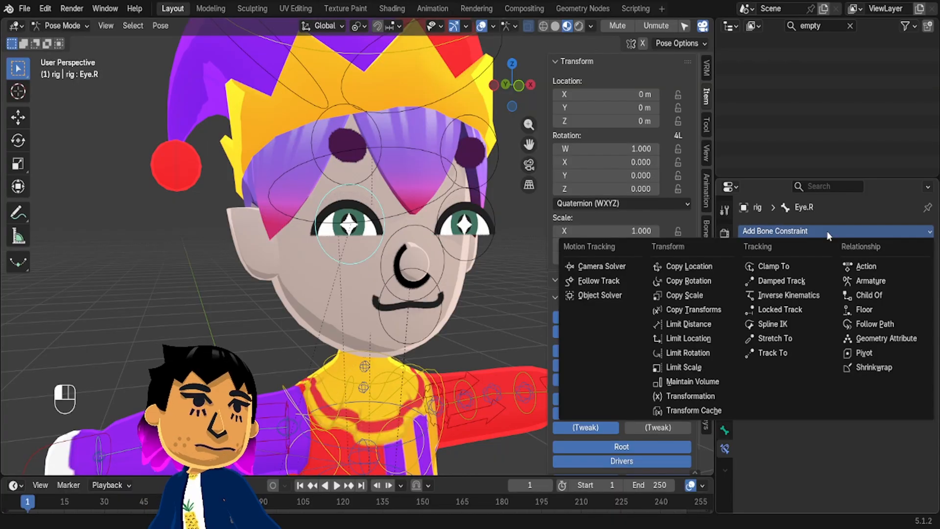
left_click(871, 371)
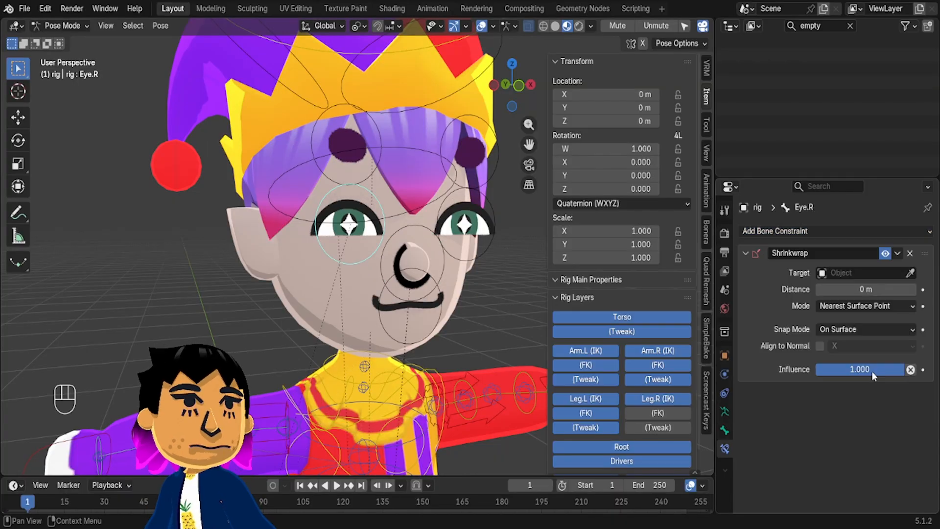
Select the left eye, both brow and mouth controls, and add a Shrinkwrap constraint with the mouth control active
left_click(478, 264)
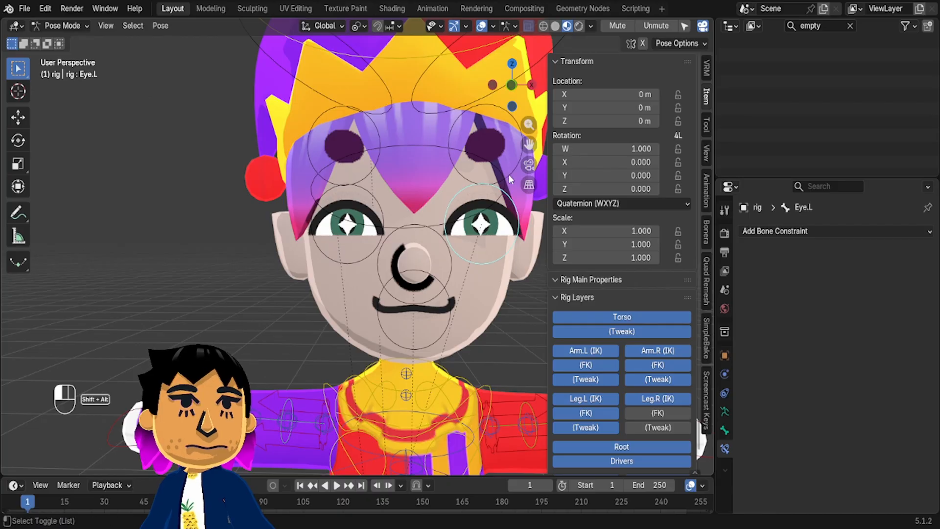
left_click(508, 174, "alt+shift")
left_click(371, 128, "alt+shift")
left_click(433, 340, "alt+shift")
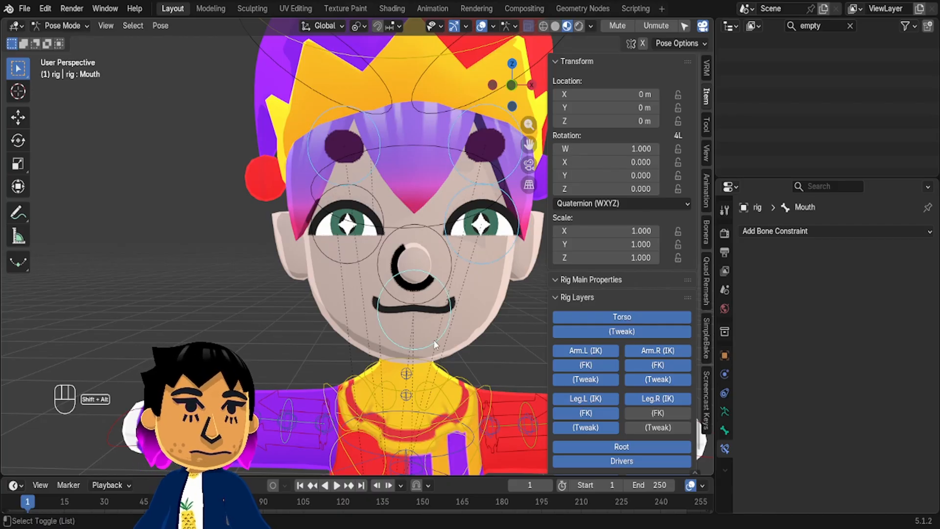
left_click(879, 230)
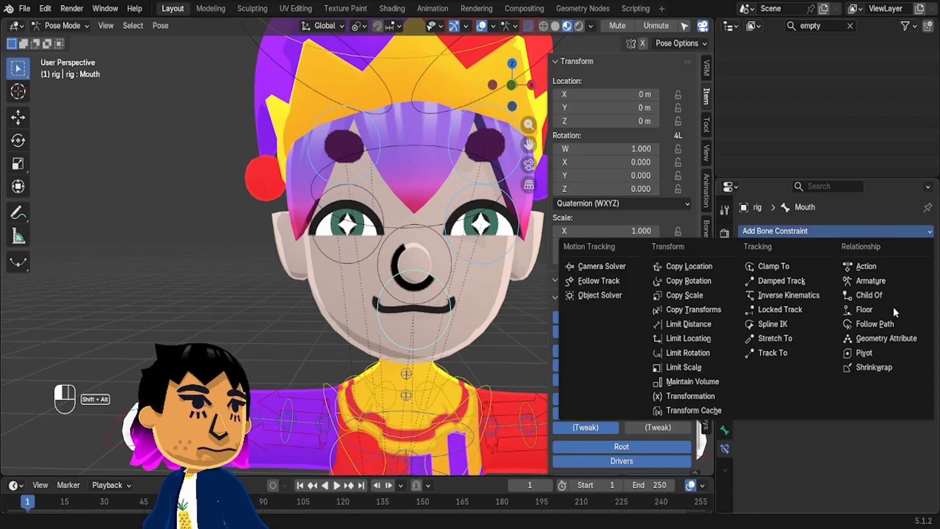
left_click(872, 368)
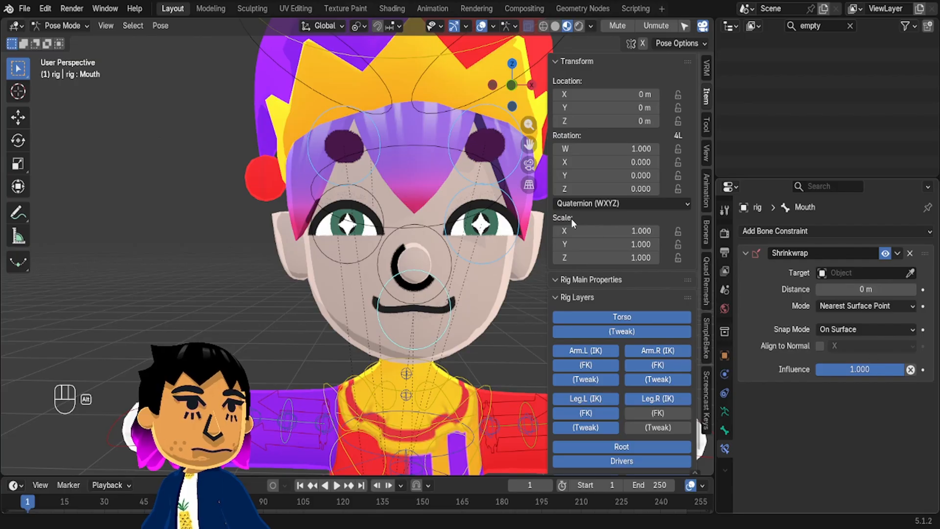
Check the right brow, left eye and left brow controls for a Shrinkwrap constraint
left_click(362, 175)
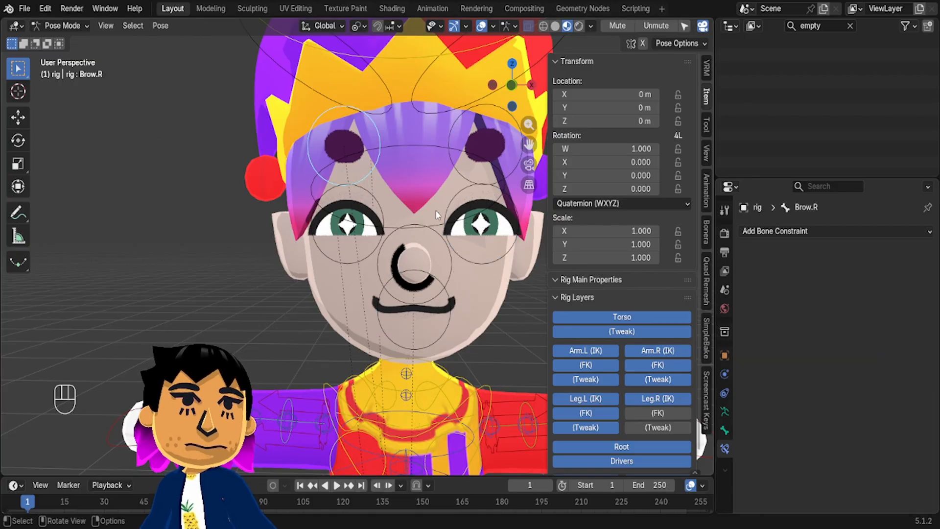
left_click(494, 261)
left_click(510, 183)
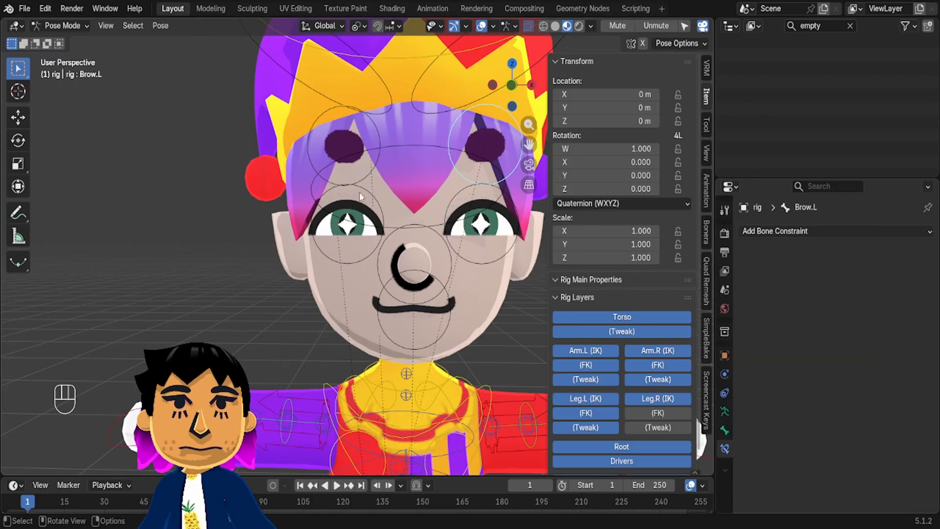
Add a Shrinkwrap bone constraint to the Brow.R control
left_click(360, 185)
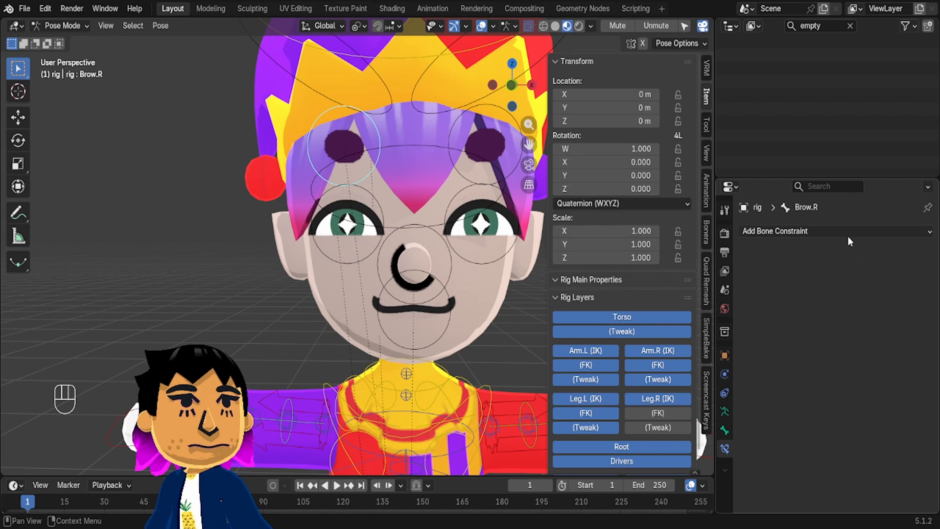
left_click(830, 230)
left_click(866, 368)
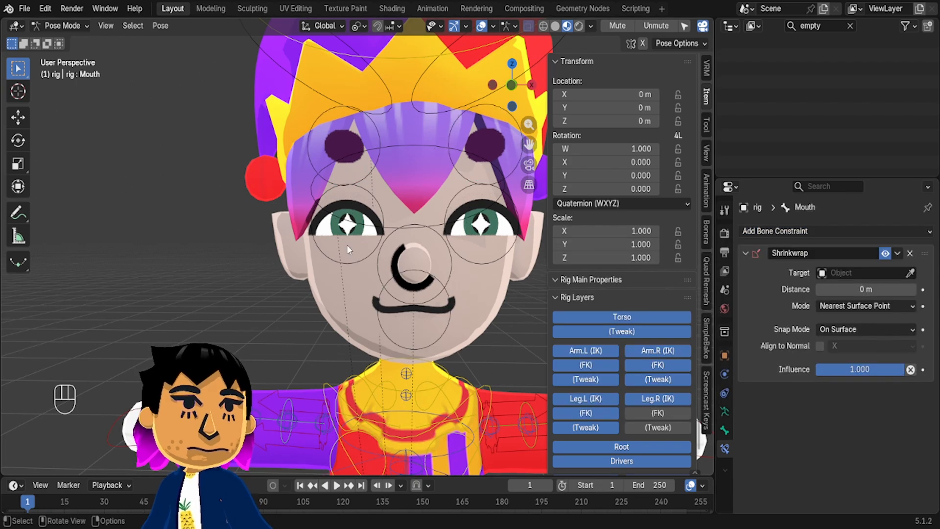
Select both eye, both brow and mouth controls and align all their Shrinkwrap constraints to the surface normal on the Y axis
left_click(346, 245)
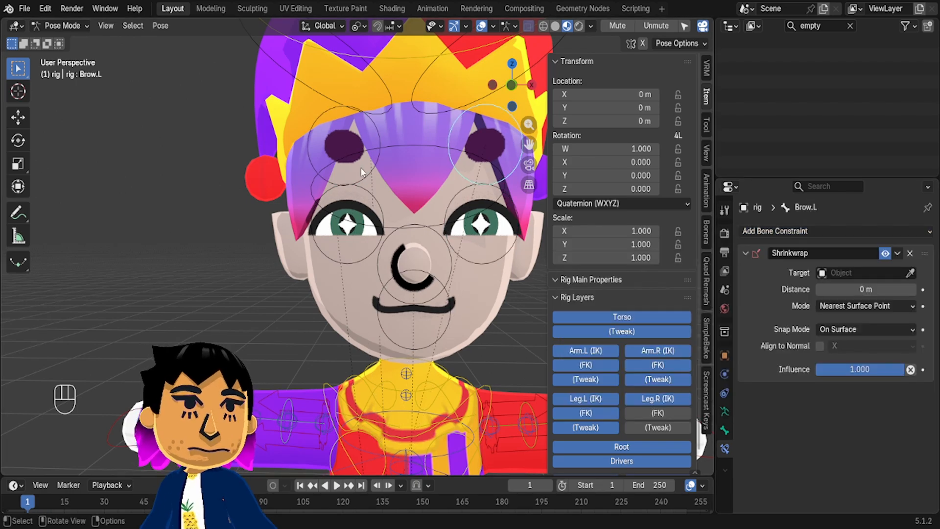
left_click(454, 195, "shift")
left_click(454, 194, "shift")
left_click(383, 211, "shift")
left_click(435, 340, "shift")
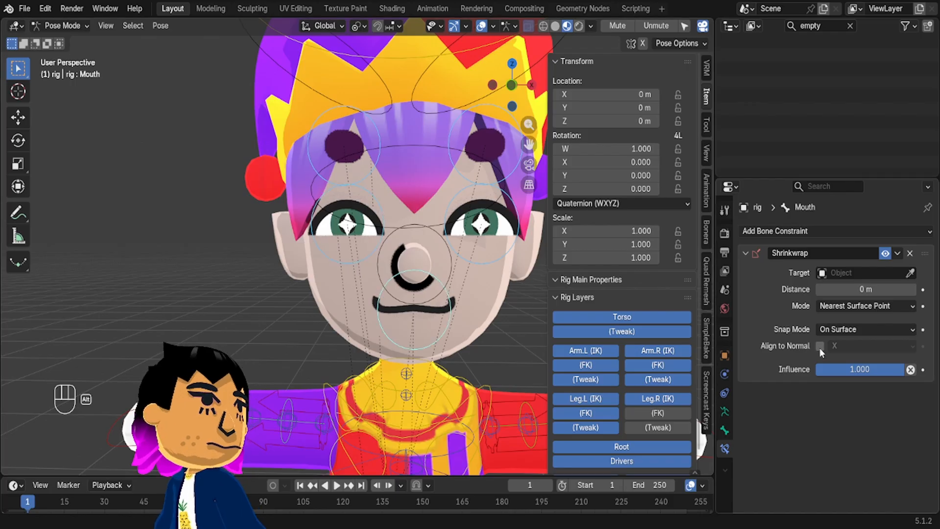
left_click(819, 346, "alt")
left_click(841, 345, "alt")
left_click(843, 389, "alt")
Set the selected face controls' Shrinkwrap target to Head.002 and the distance to 0.02 m
left_click(850, 273, "alt")
type("head")
left_click(855, 307, "alt")
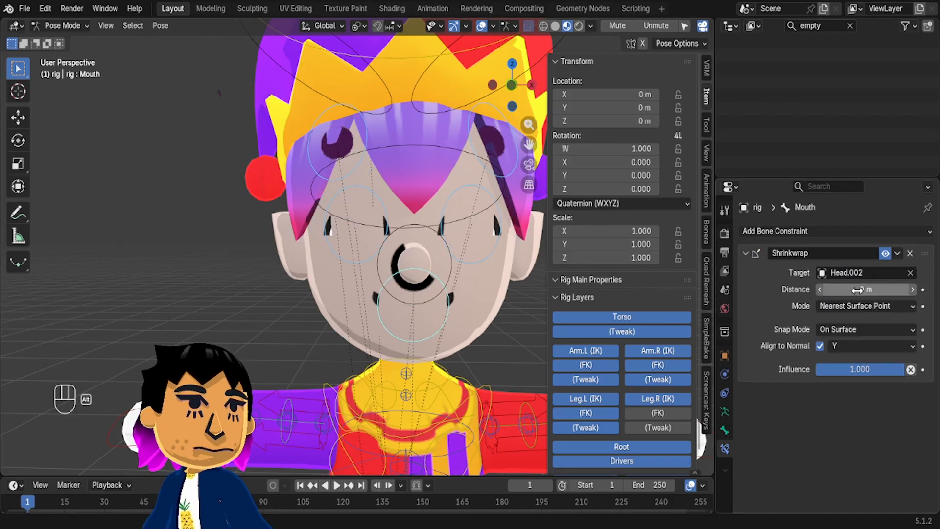
left_click_drag(858, 289, 870, 289, "alt")
Test the constraints by moving the right brow control down, and by moving the brow, eye, nose and mouth controls together
mouse_move(264, 199)
middle_mouse_down()
mouse_move(368, 201)
mouse_move(275, 199)
middle_mouse_up()
left_click(378, 160)
key("g")
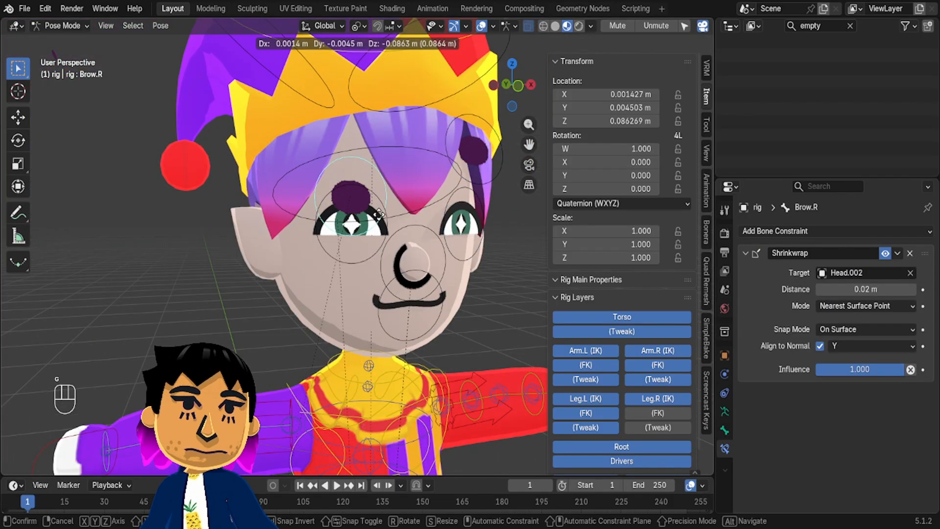
left_click(384, 208, "shift")
left_click(439, 244, "shift")
left_click(443, 313, "shift")
left_click(481, 242, "shift")
left_click(480, 185, "shift")
key("g")
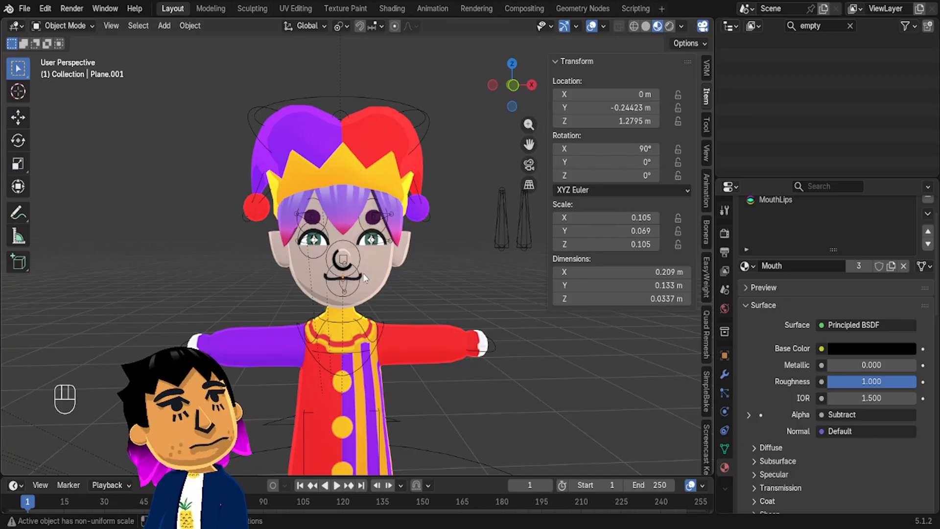
Switch to the Shading workspace and select the mouth plane to work on its material nodes
left_click(378, 250)
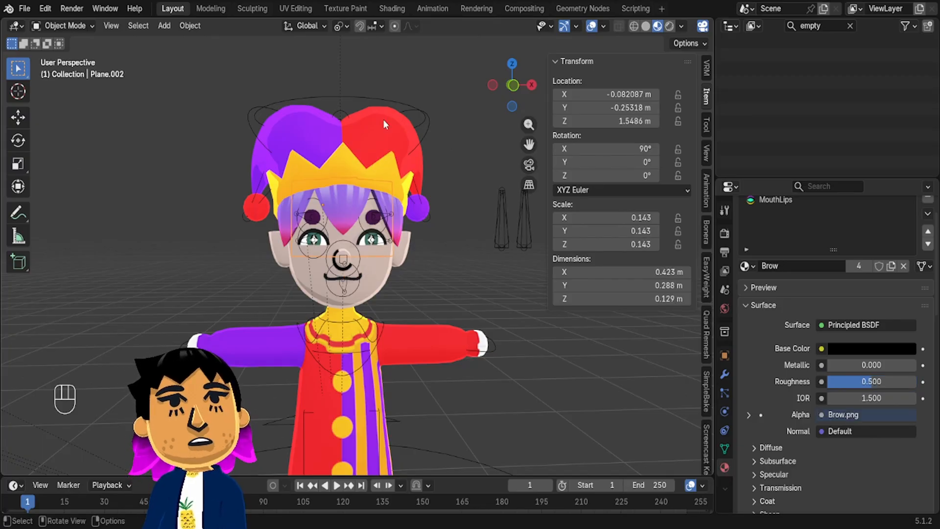
left_click(374, 264)
left_click(374, 254)
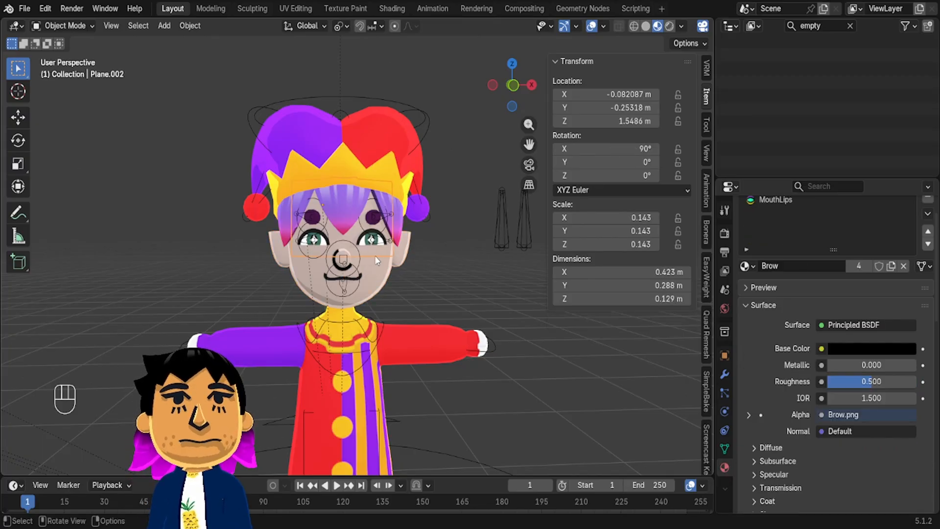
left_click(392, 8)
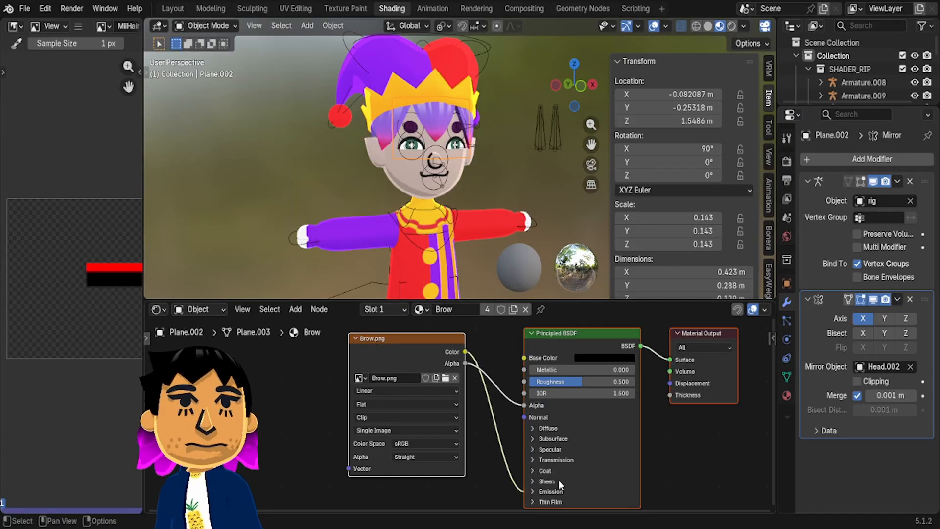
middle_click_drag(558, 480, 543, 473)
left_click(447, 179)
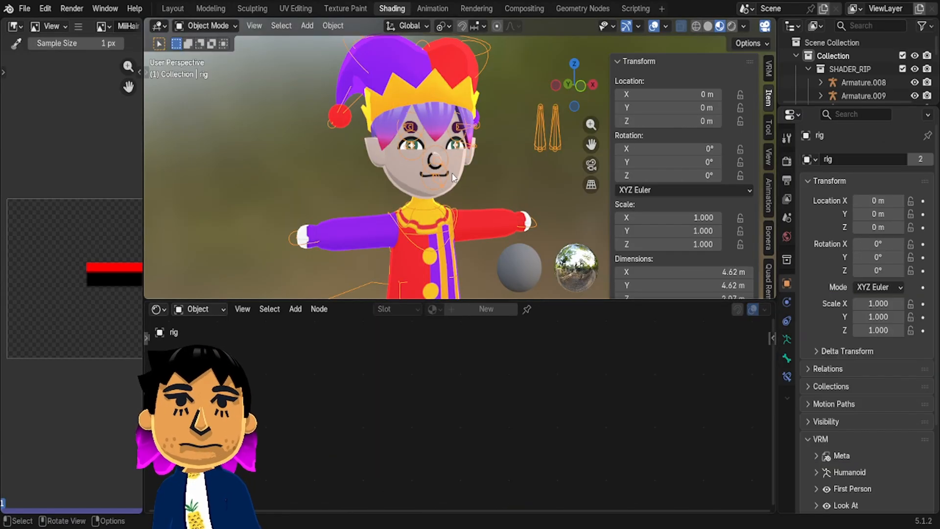
left_click(453, 186)
Try adding a driver to the Offset of the mouth's image sequence node, and delete that driver
right_click(521, 433)
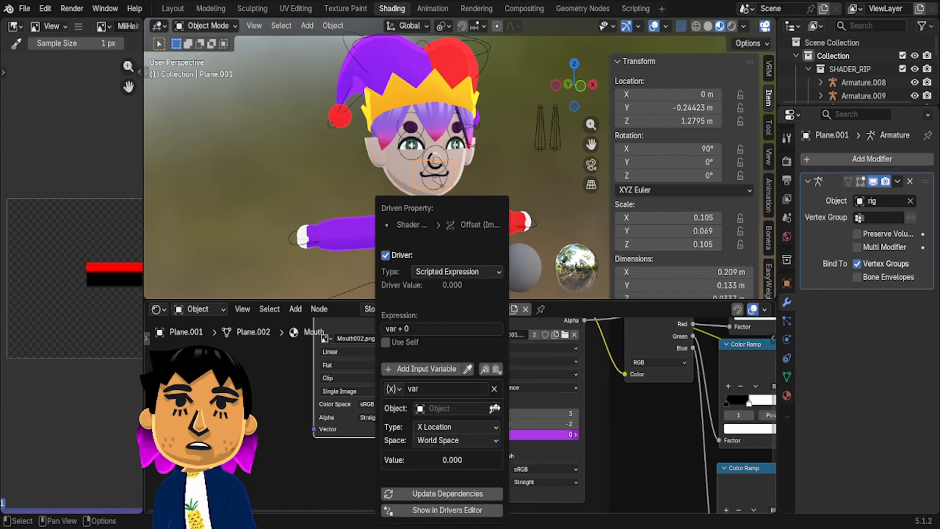
right_click(541, 434)
left_click(467, 340)
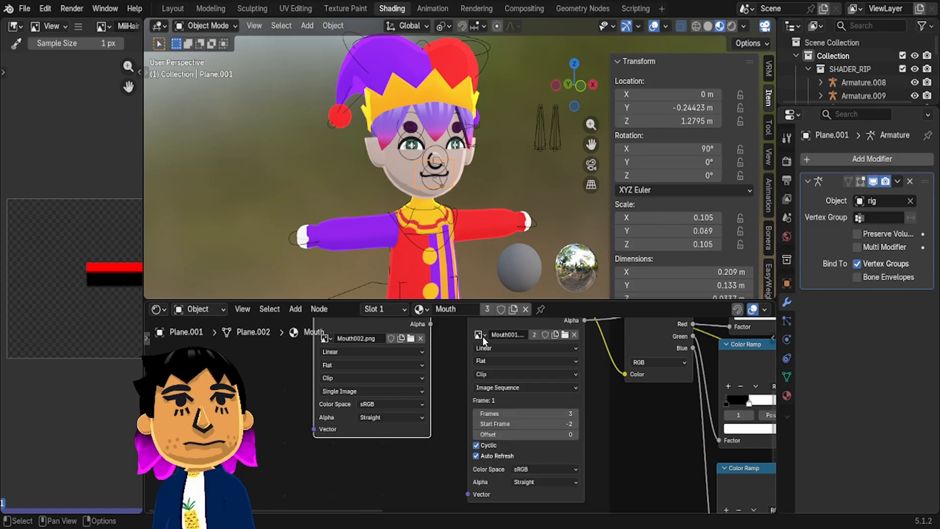